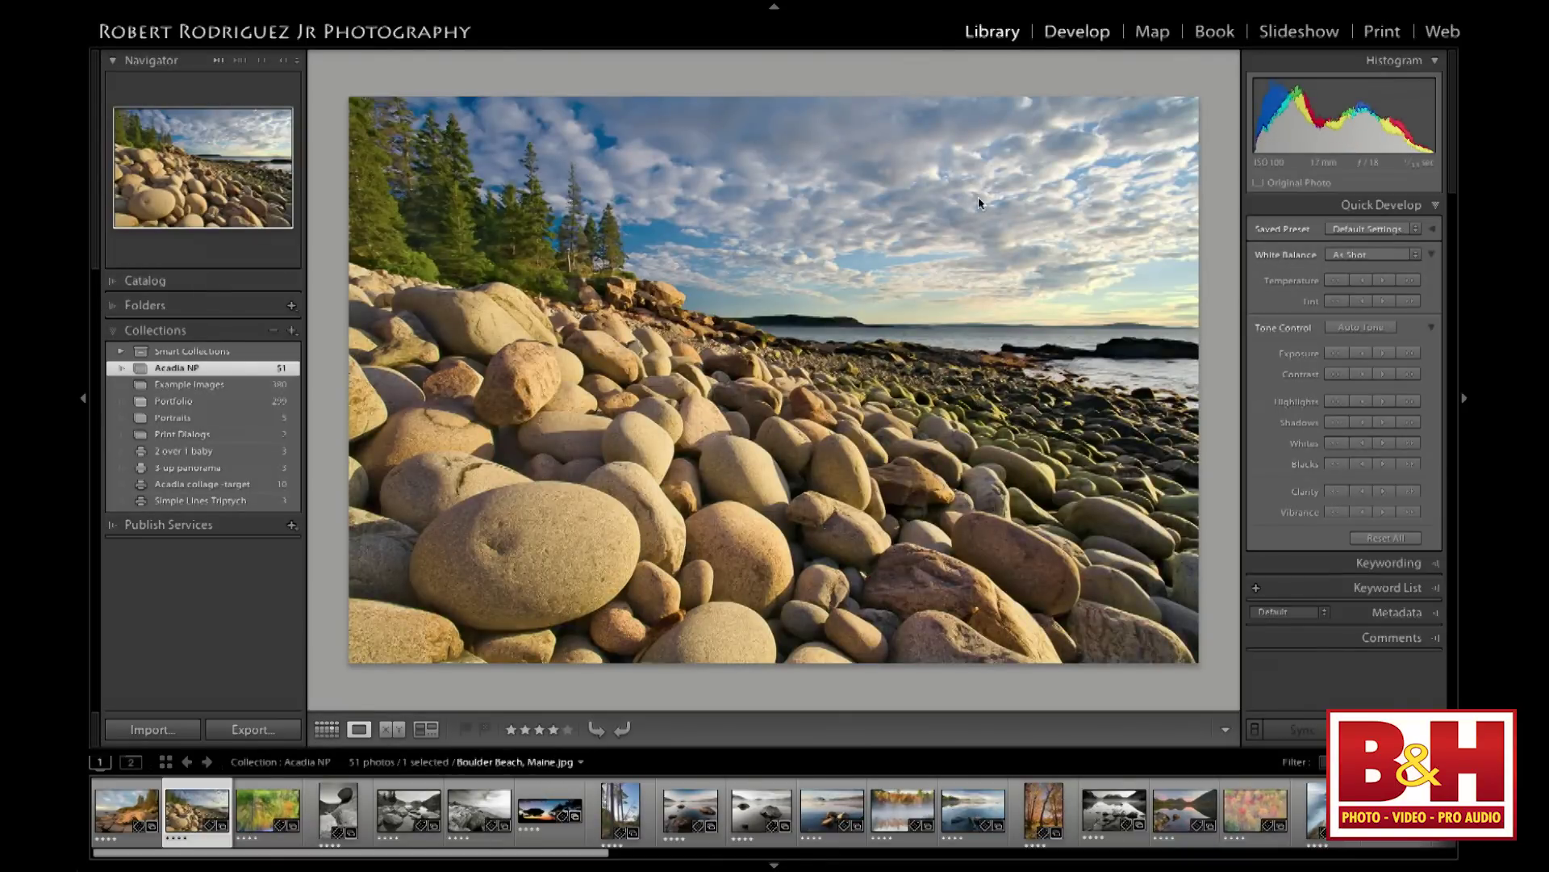
Show the Boulder Beach photo in the Develop module, turn on soft proofing and hide the left panel
key("d")
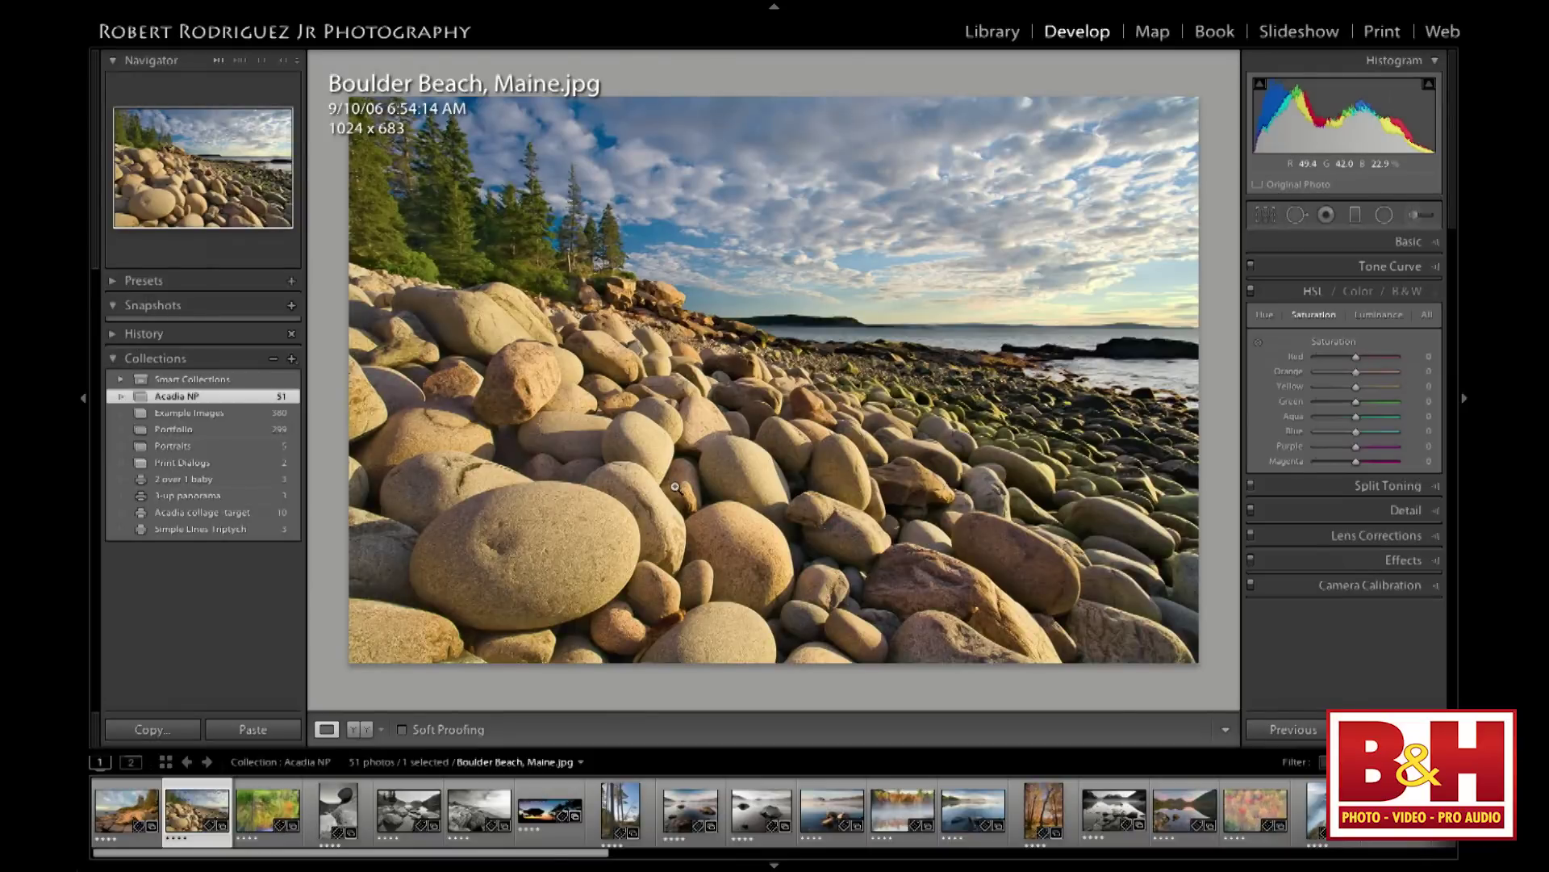
key("s")
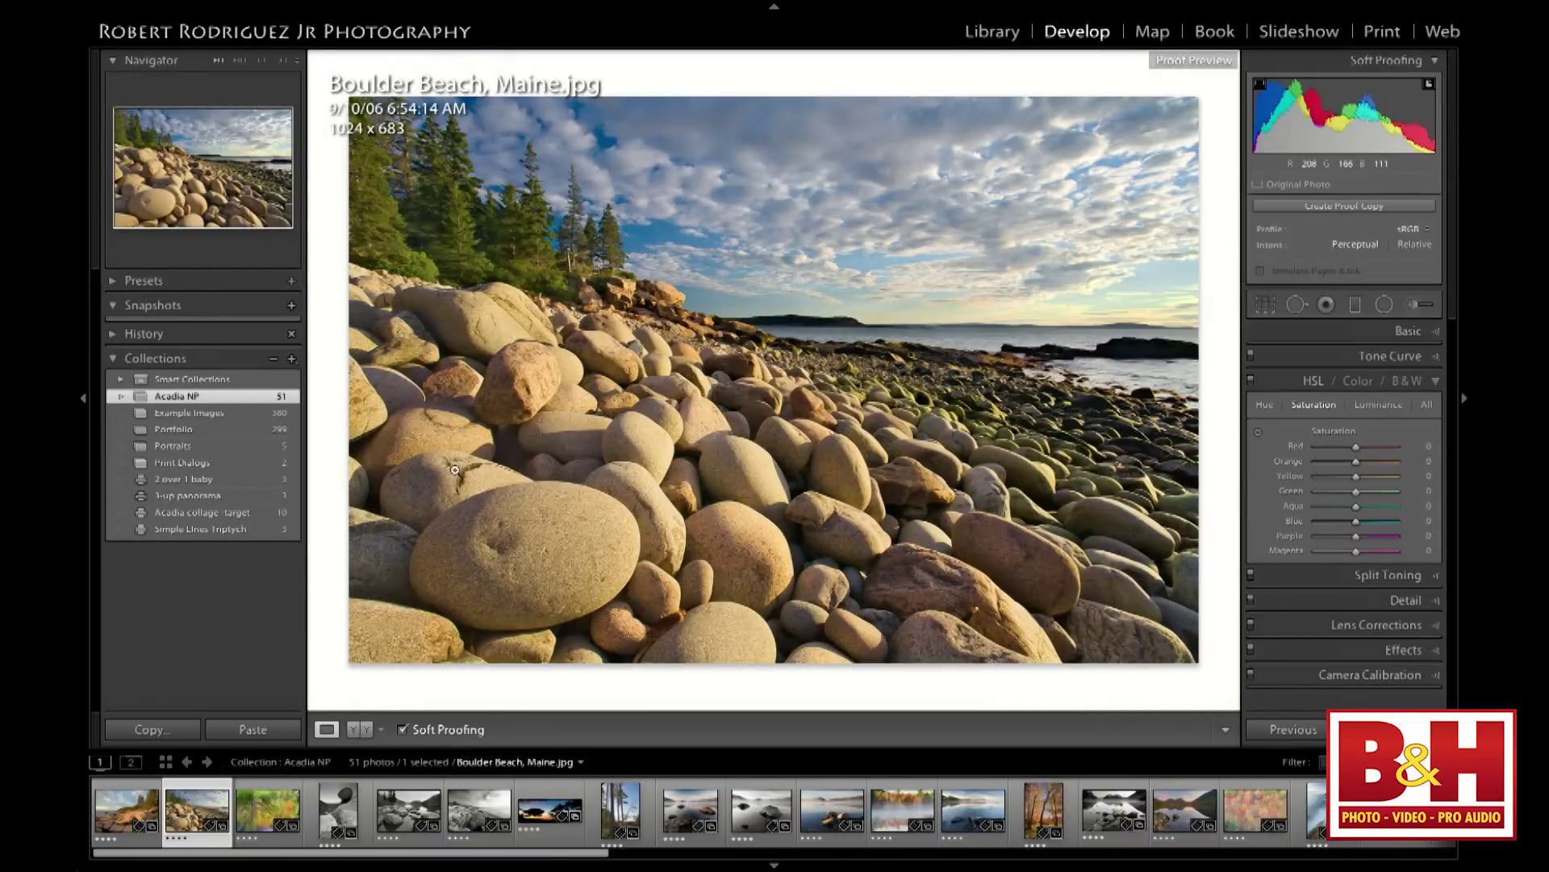
left_click(83, 398)
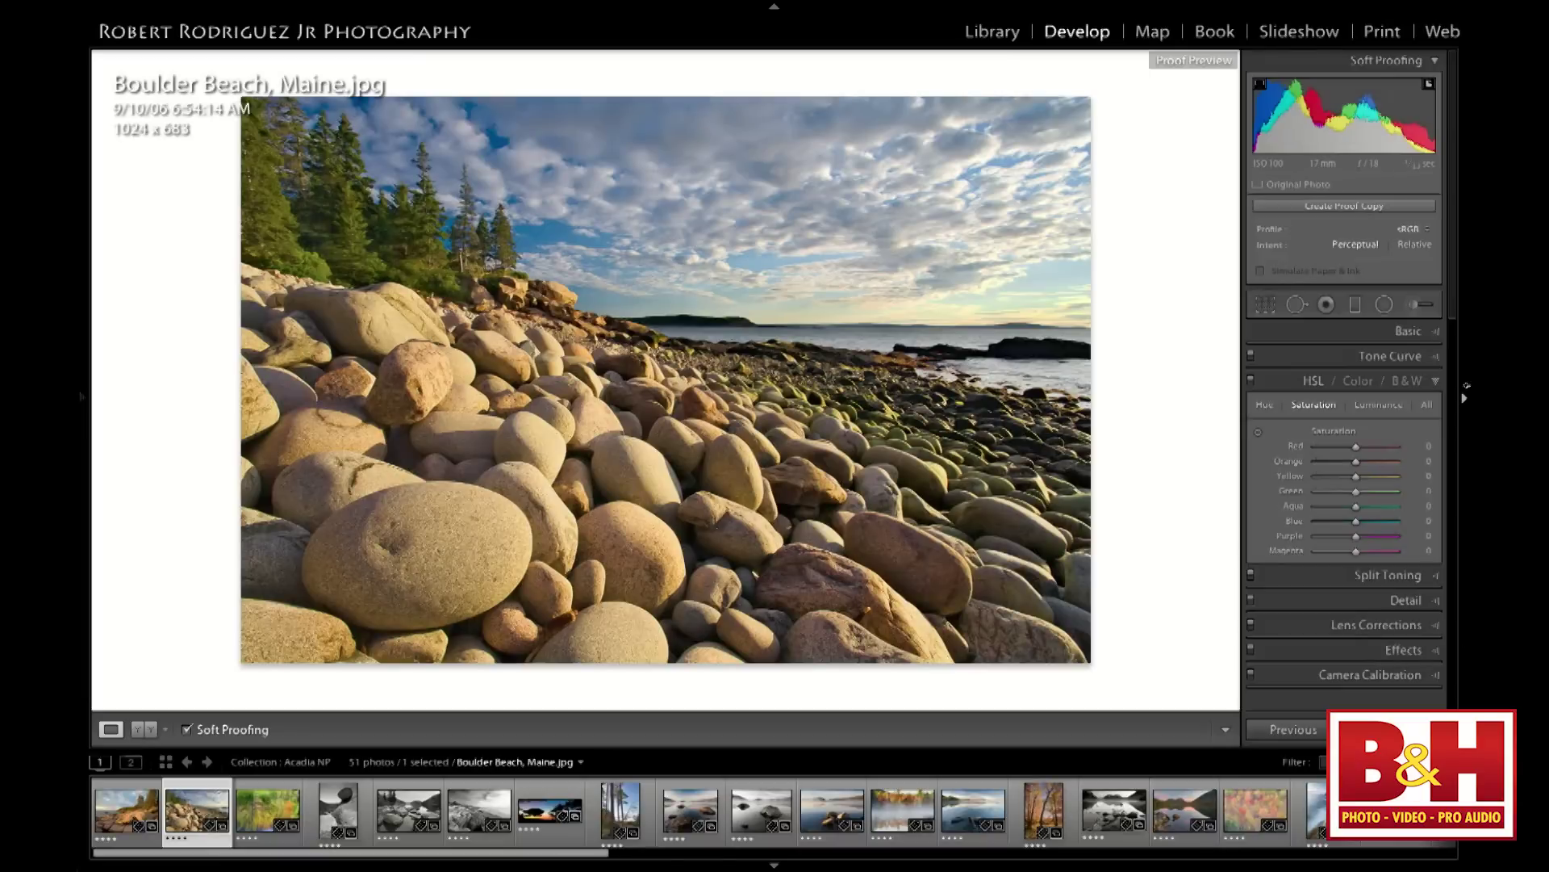
Collapse the HSL section and expand the Basic and Tone Curve sections one after the other, leaving Tone Curve open
left_click(1436, 380)
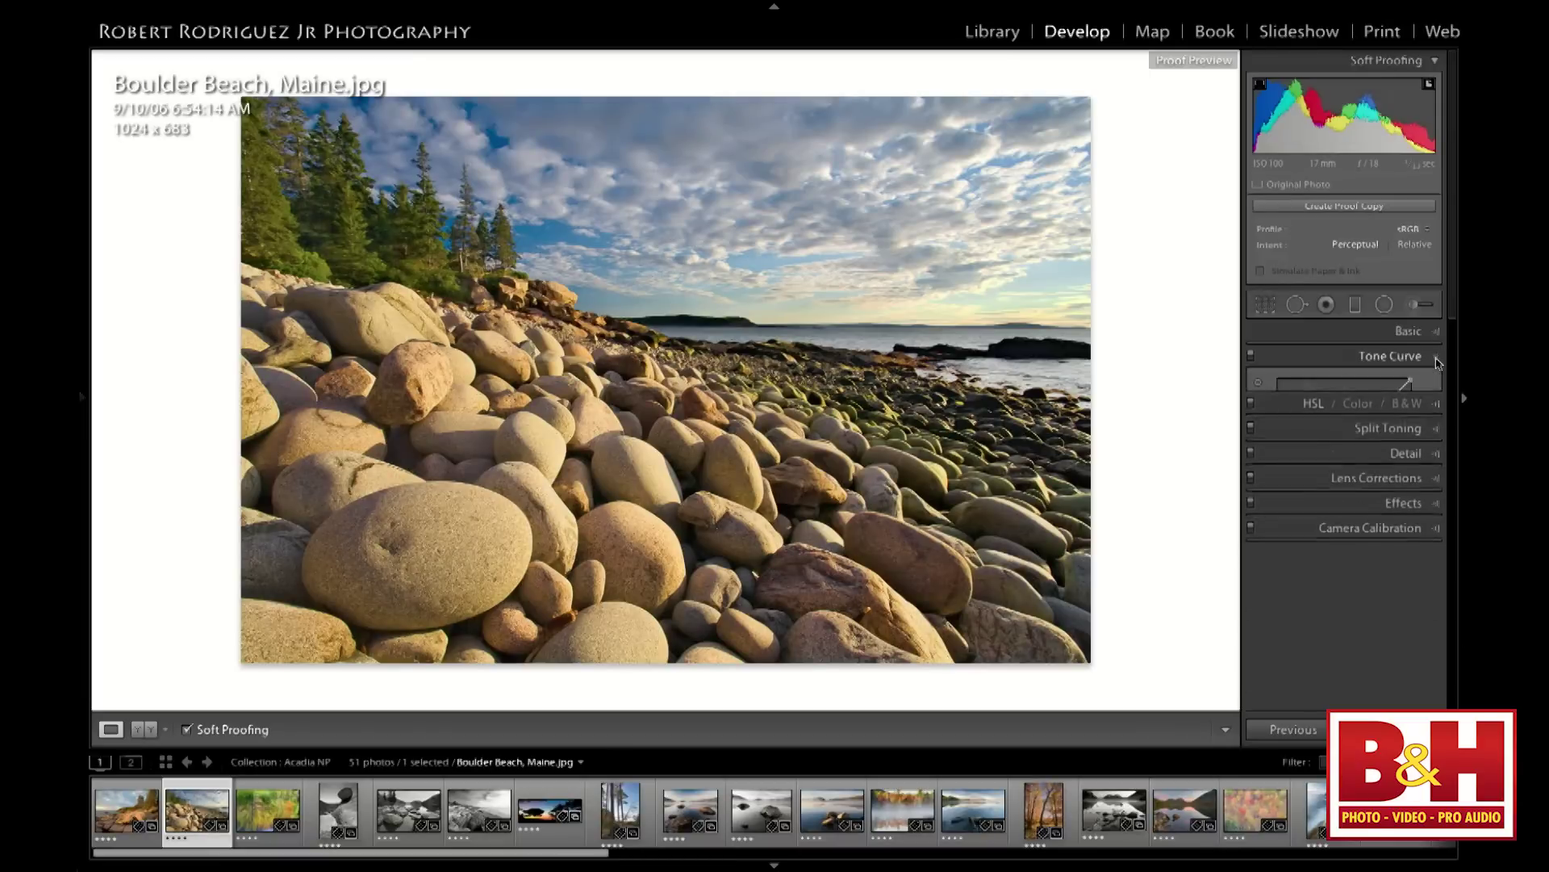
left_click(1436, 333)
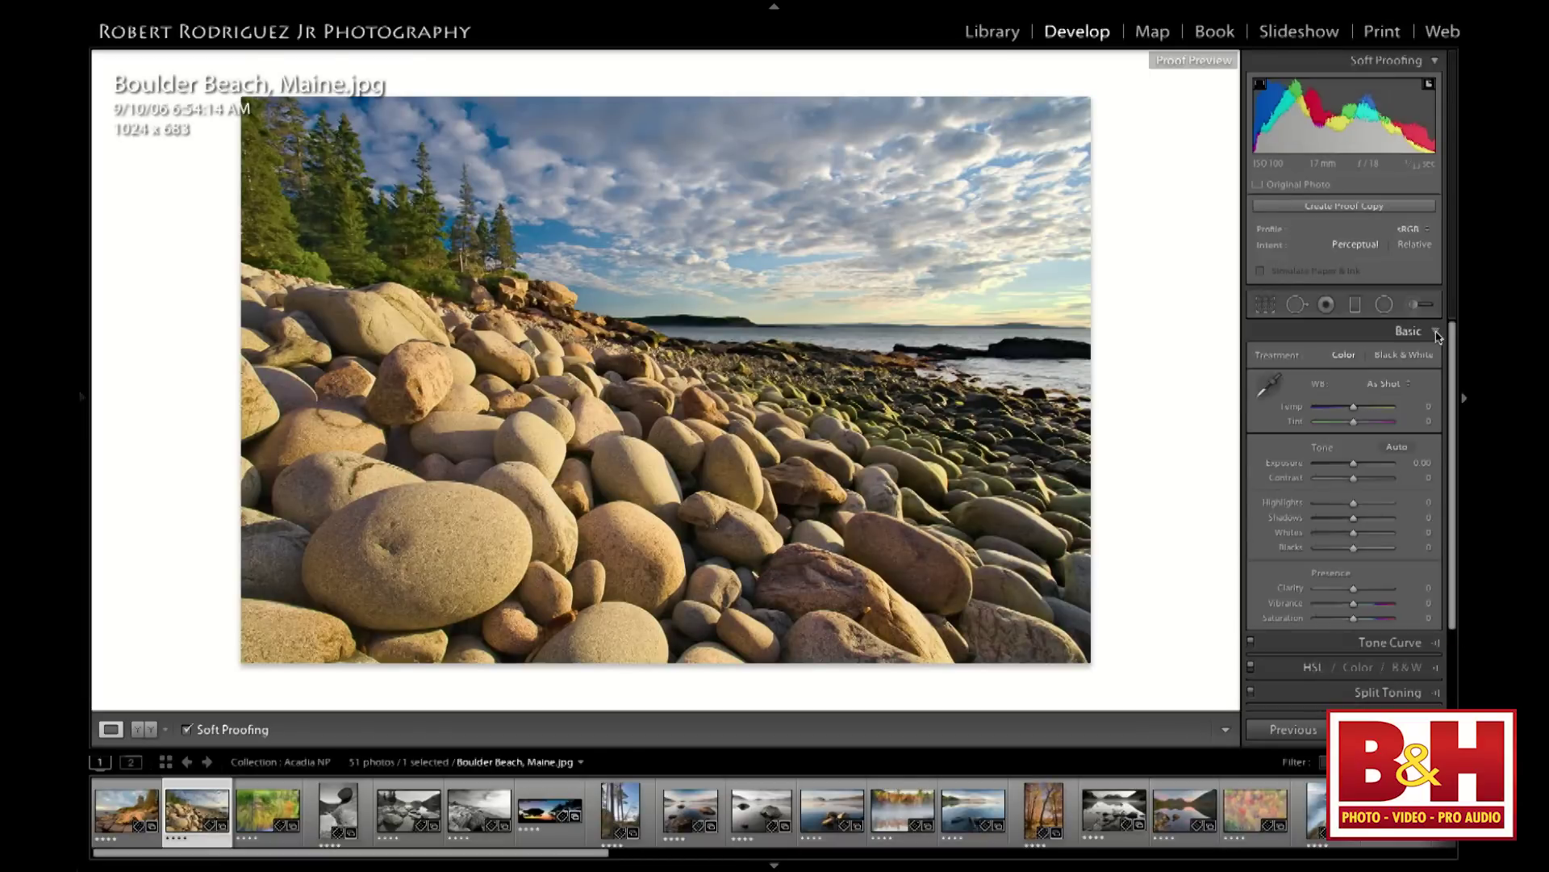
left_click(1438, 643)
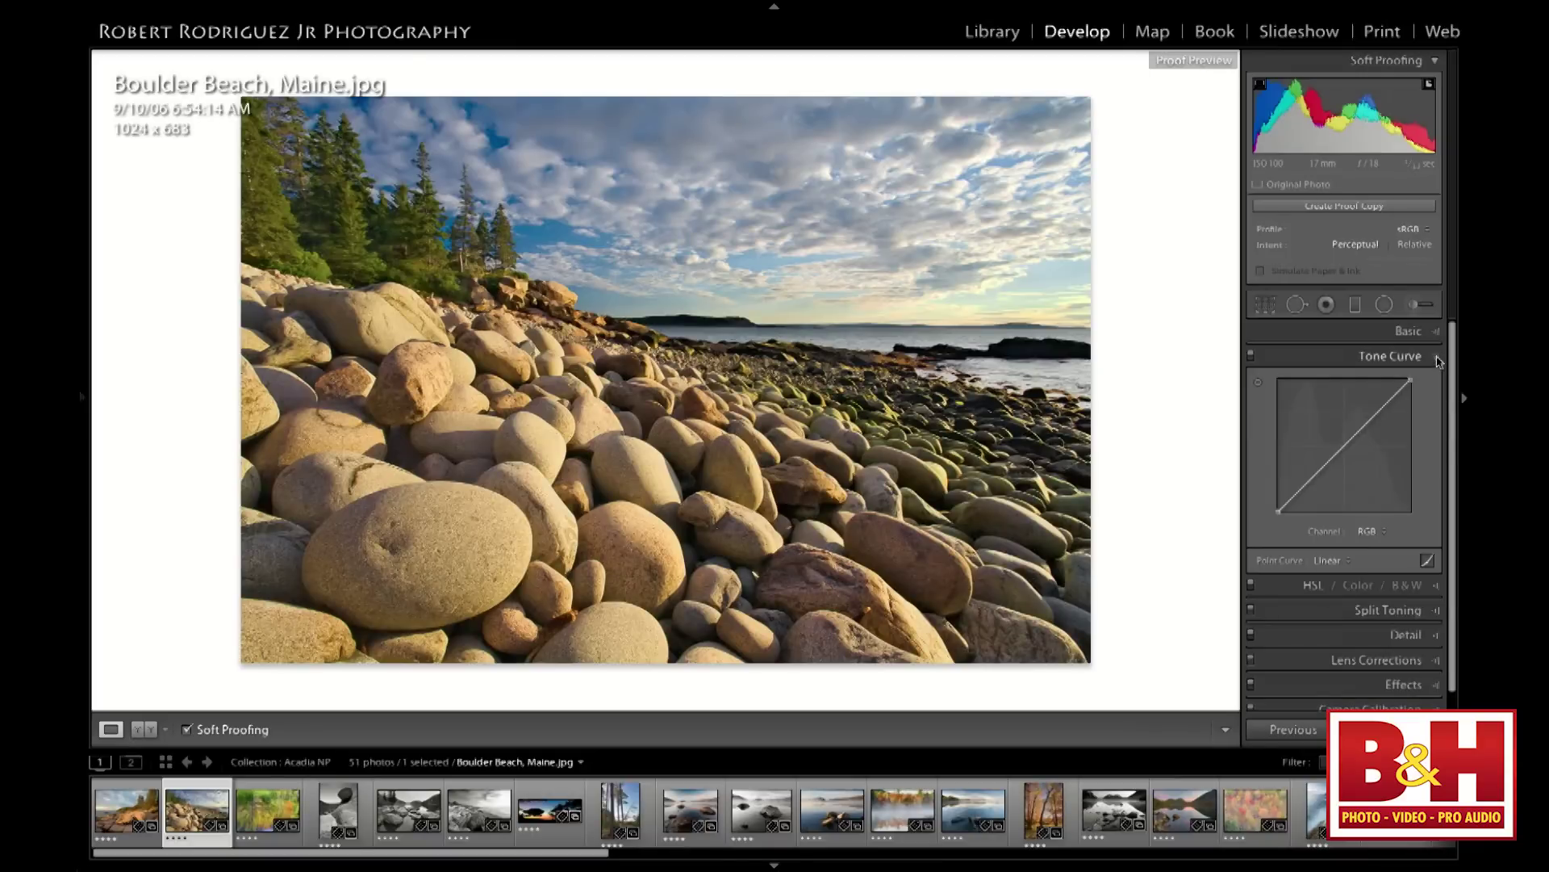
Turn off Solo Mode for the Develop adjustment sections
right_click(1437, 362)
key("Escape")
right_click(1437, 358)
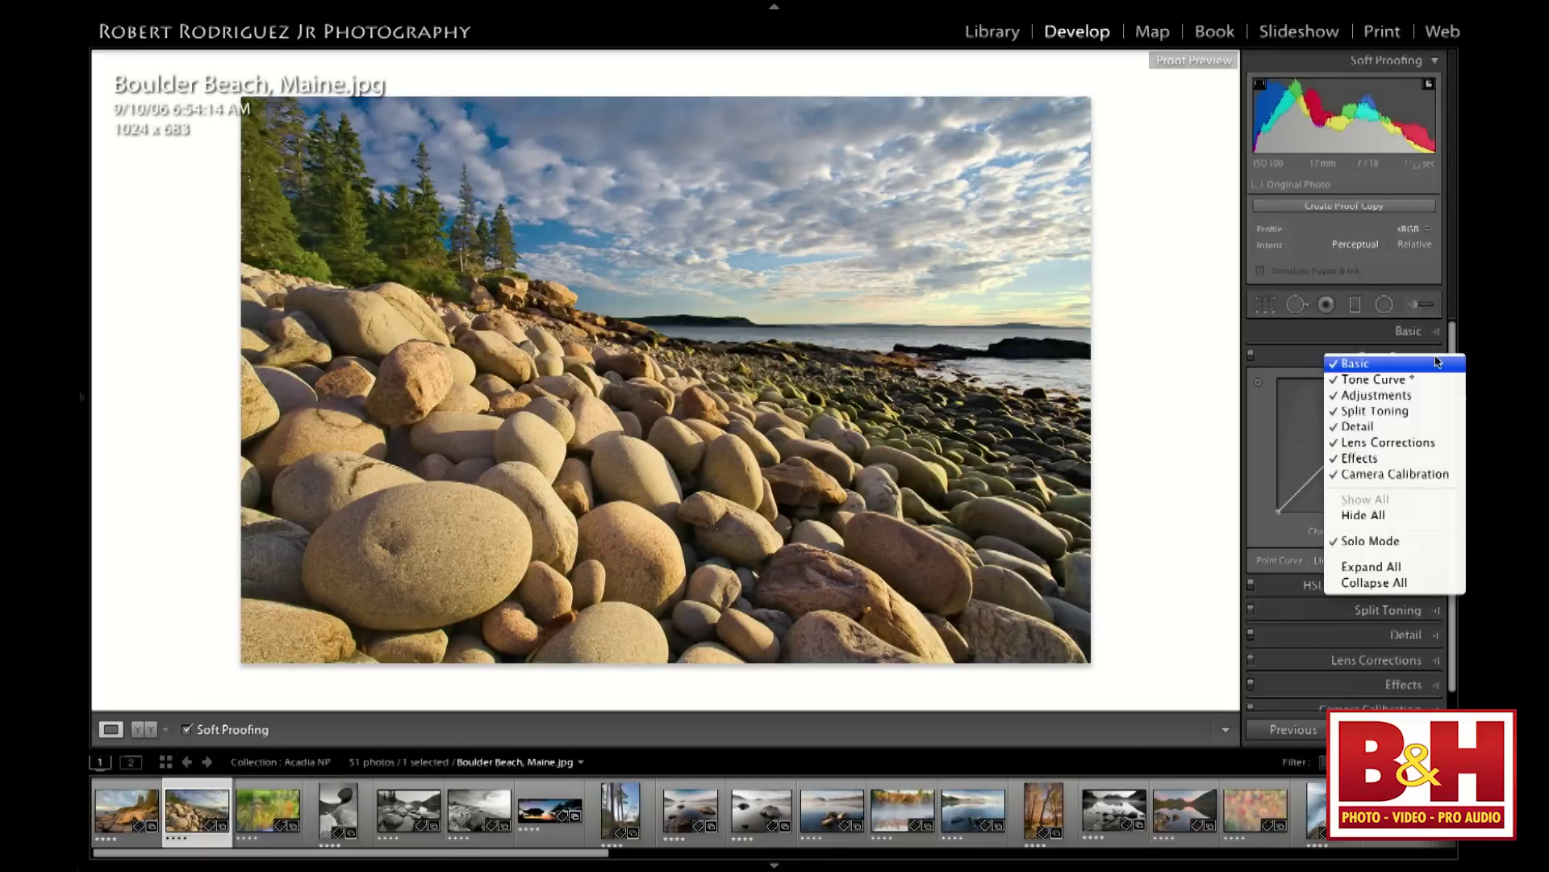
left_click(1392, 545)
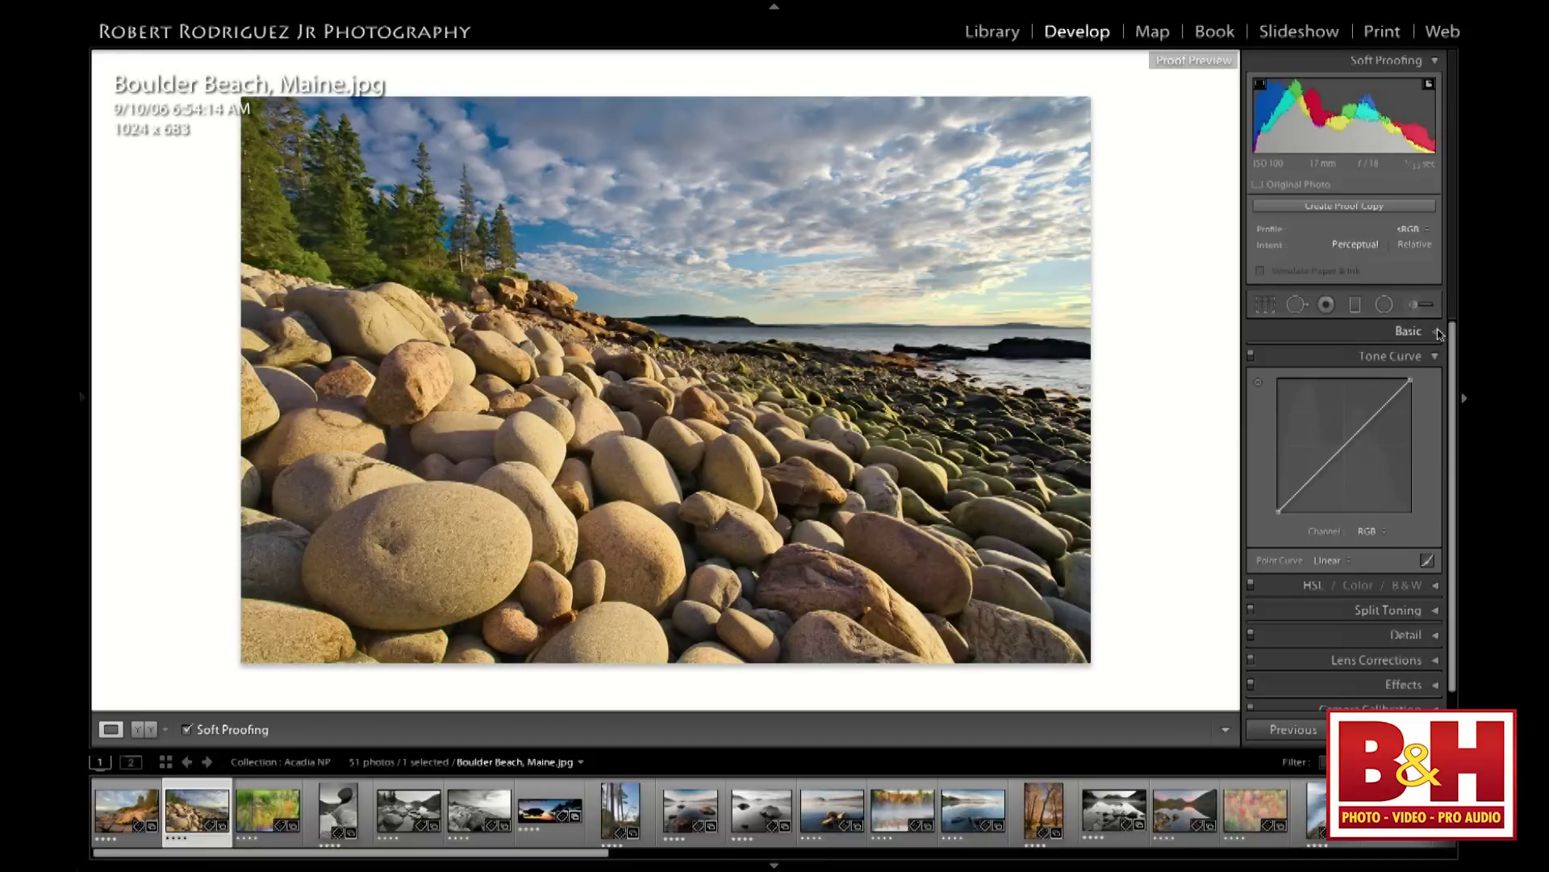
Expand the Basic, HSL and Split Toning sections alongside Tone Curve and look through the resulting stack
left_click(1408, 331)
scroll(1437, 519, "down", 4)
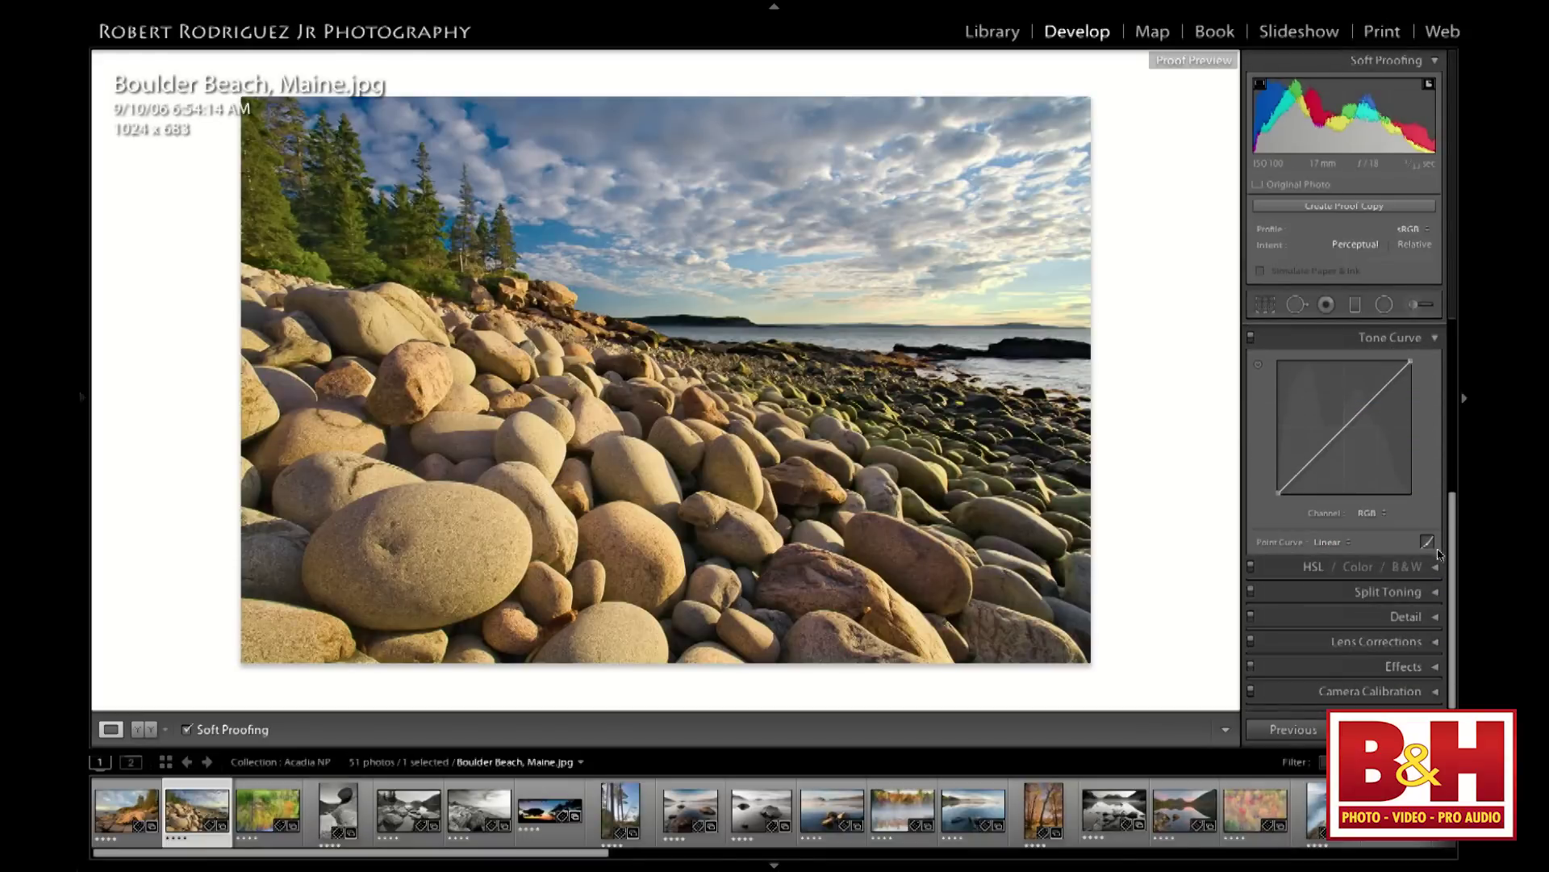
left_click(1435, 567)
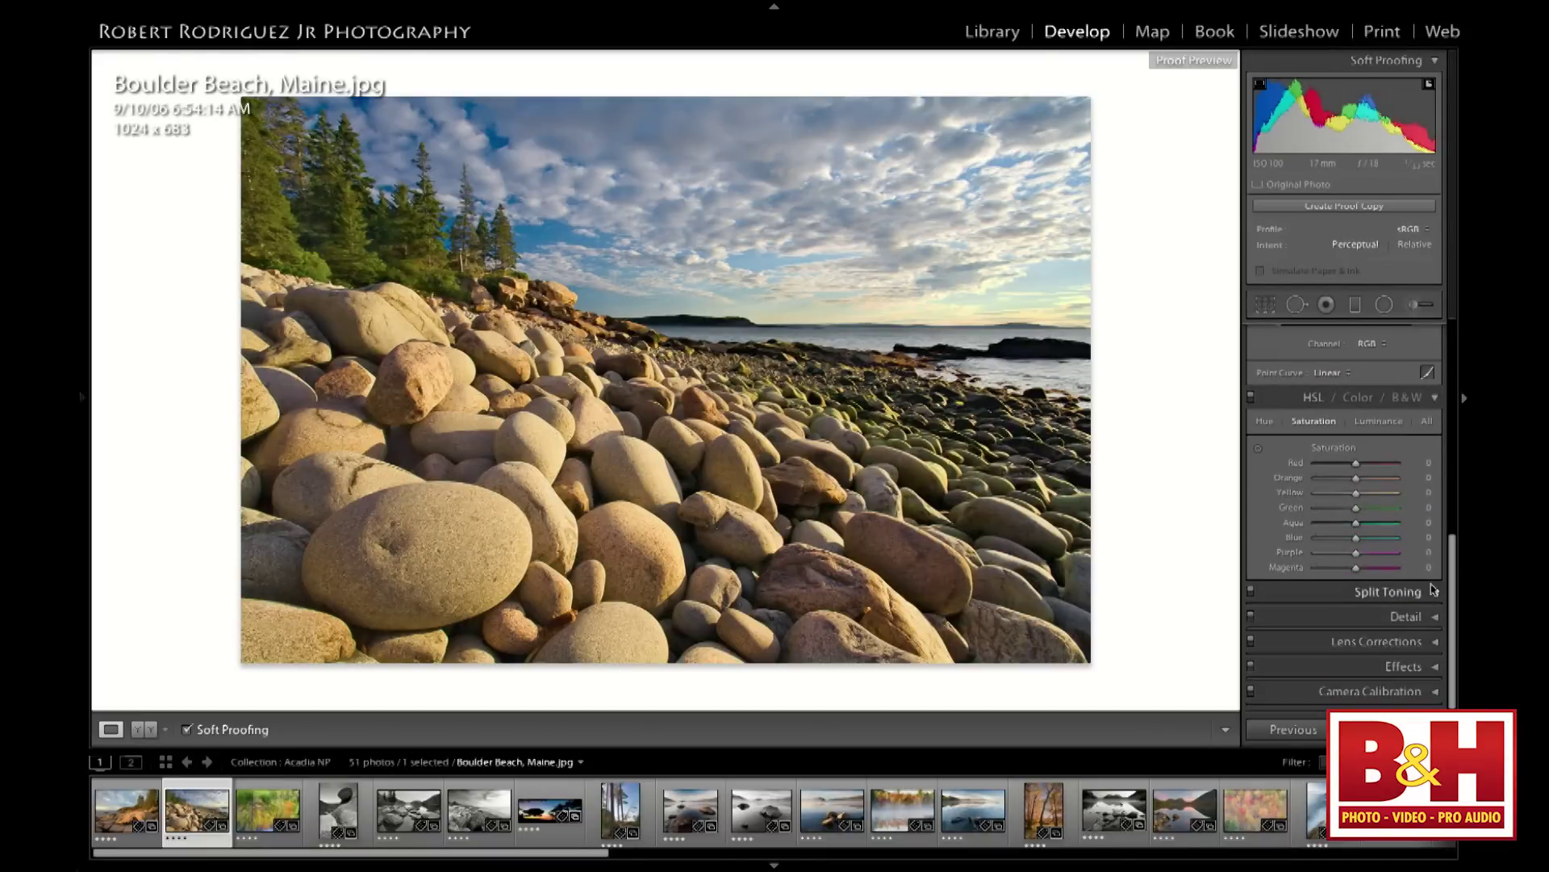
left_click(1435, 592)
scroll(1449, 565, "down", 3)
scroll(1453, 565, "up", 10)
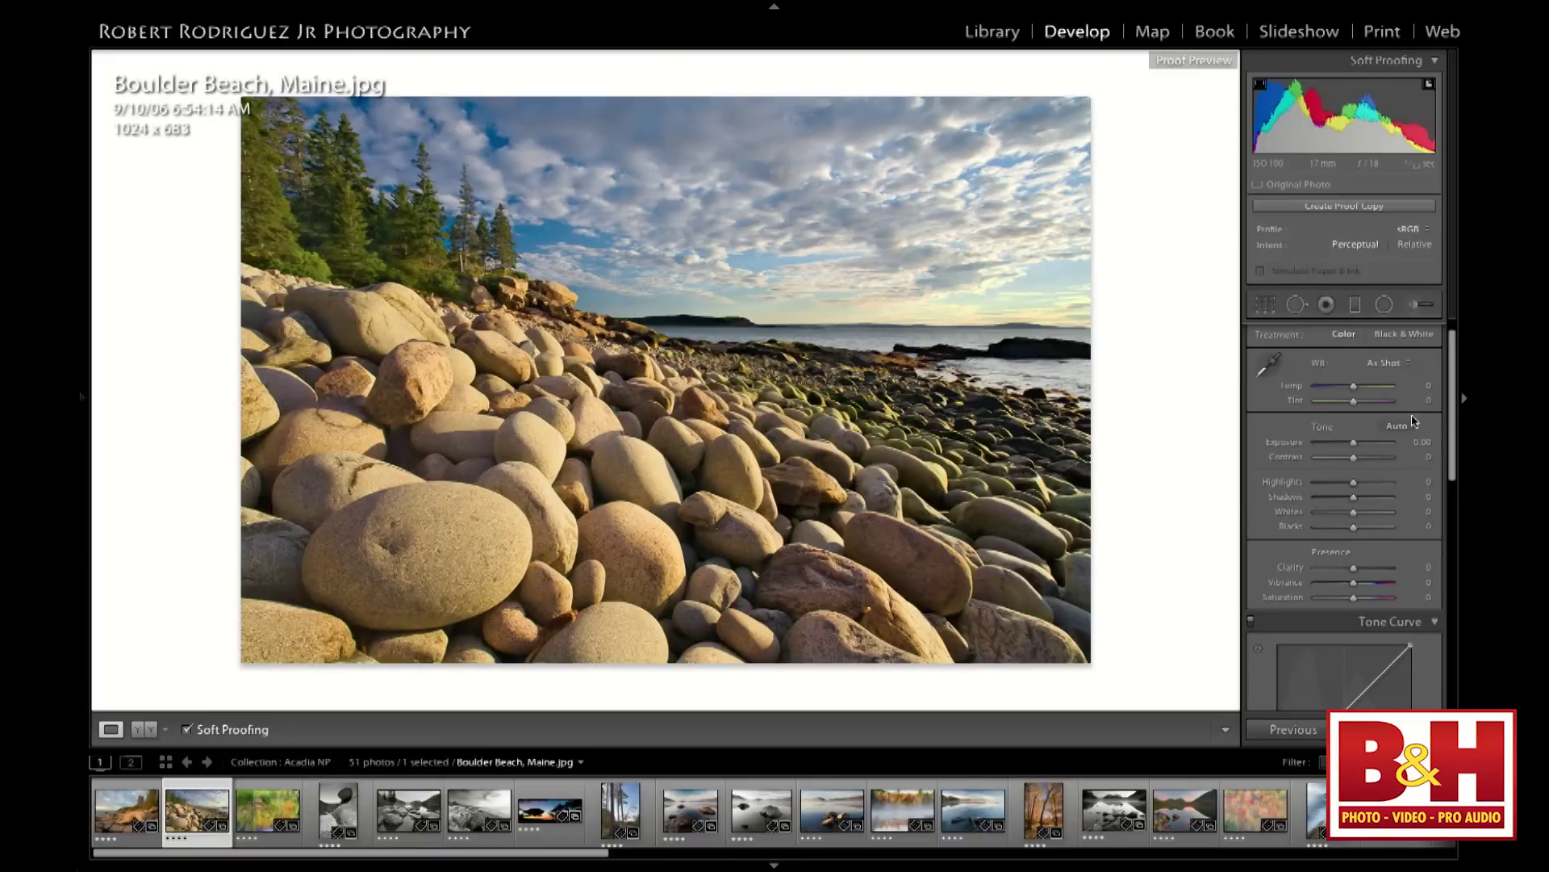
Turn Solo Mode back on for the Develop adjustment sections so only Tone Curve stays open
scroll(1436, 359, "down", 2)
right_click(1434, 574)
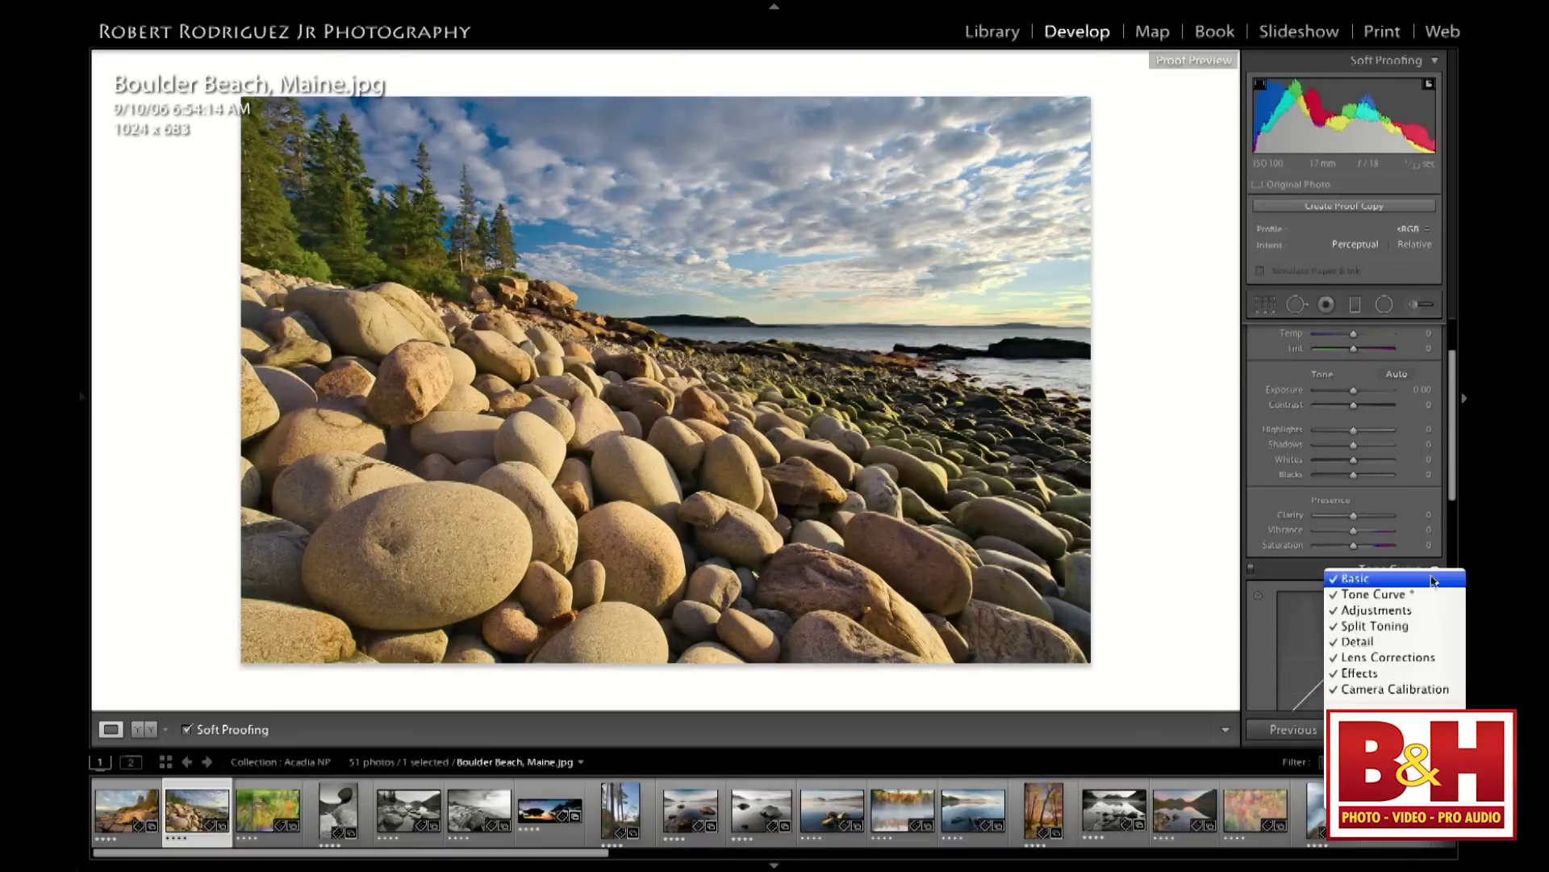
left_click(1371, 727)
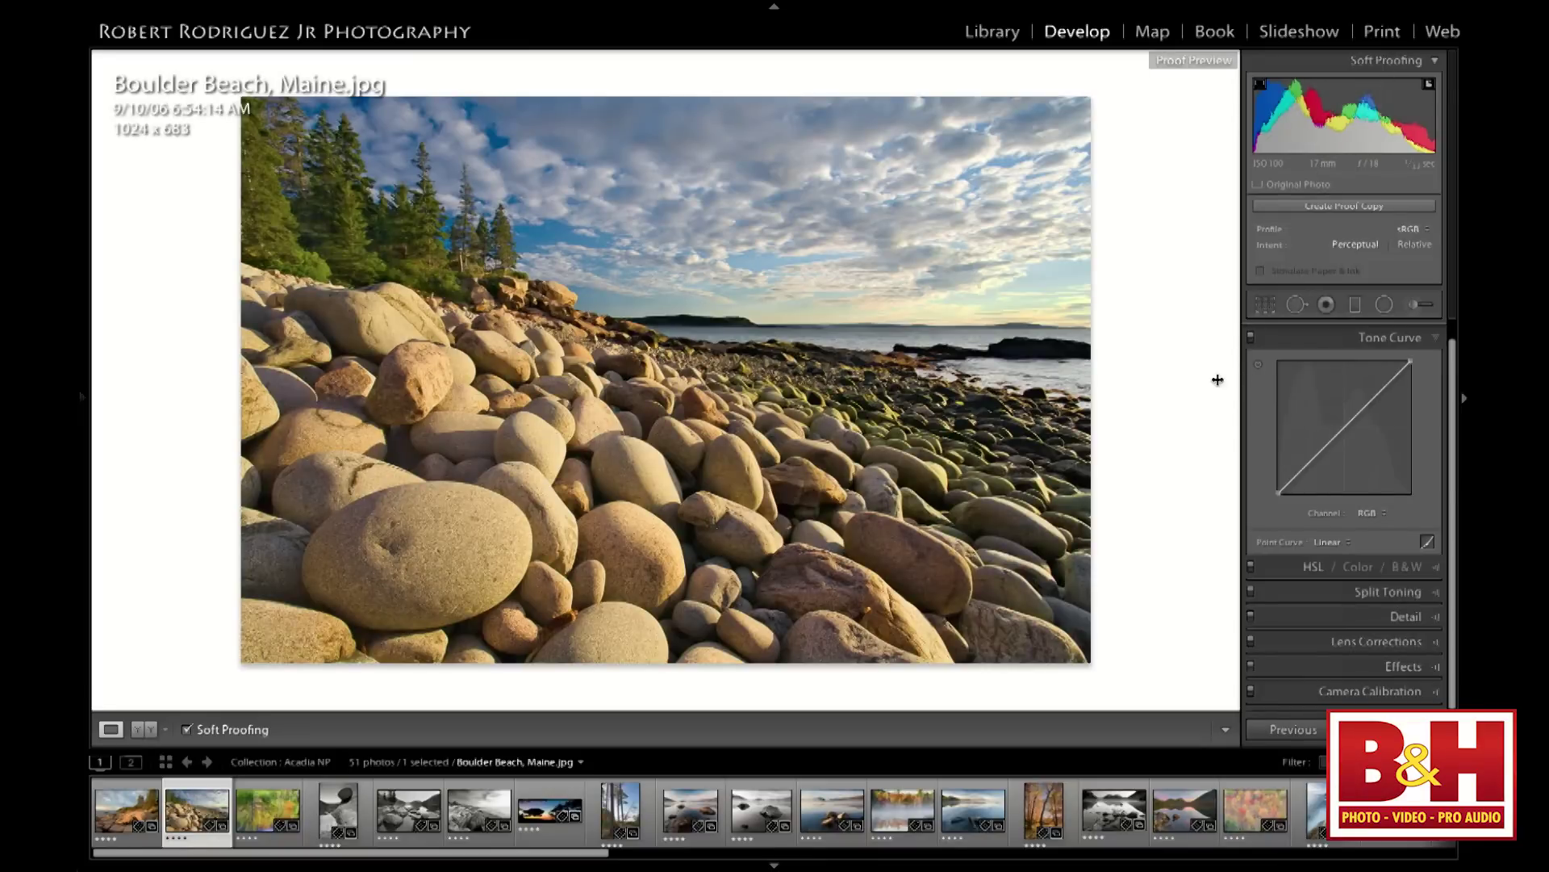
Widen the adjustment panel and check which profiles are available for soft proofing
left_click_drag(1240, 387, 1093, 369)
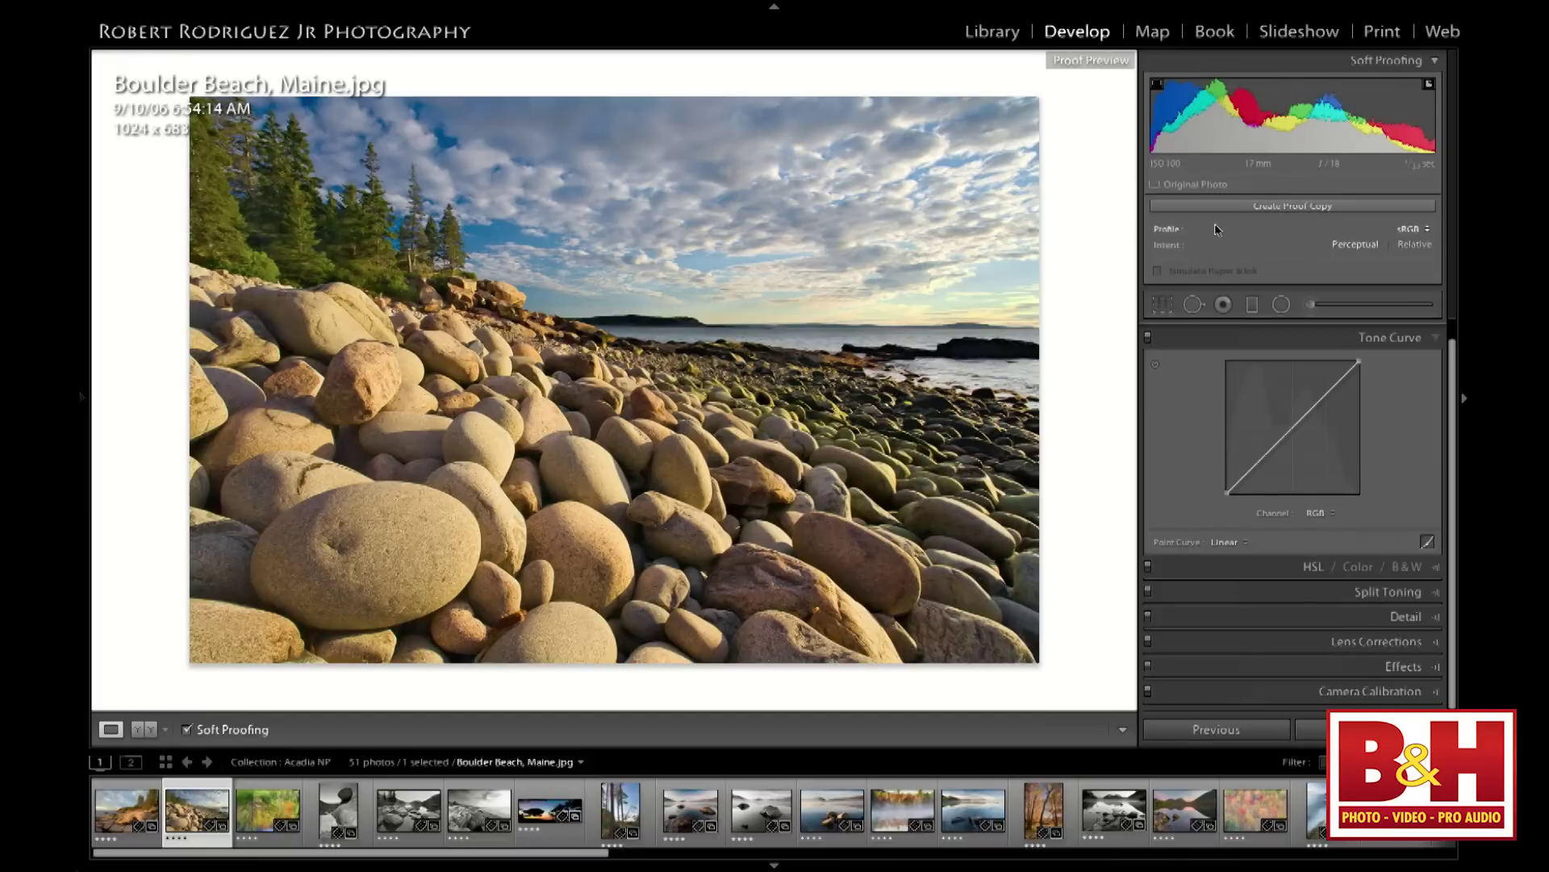
left_click(1415, 230)
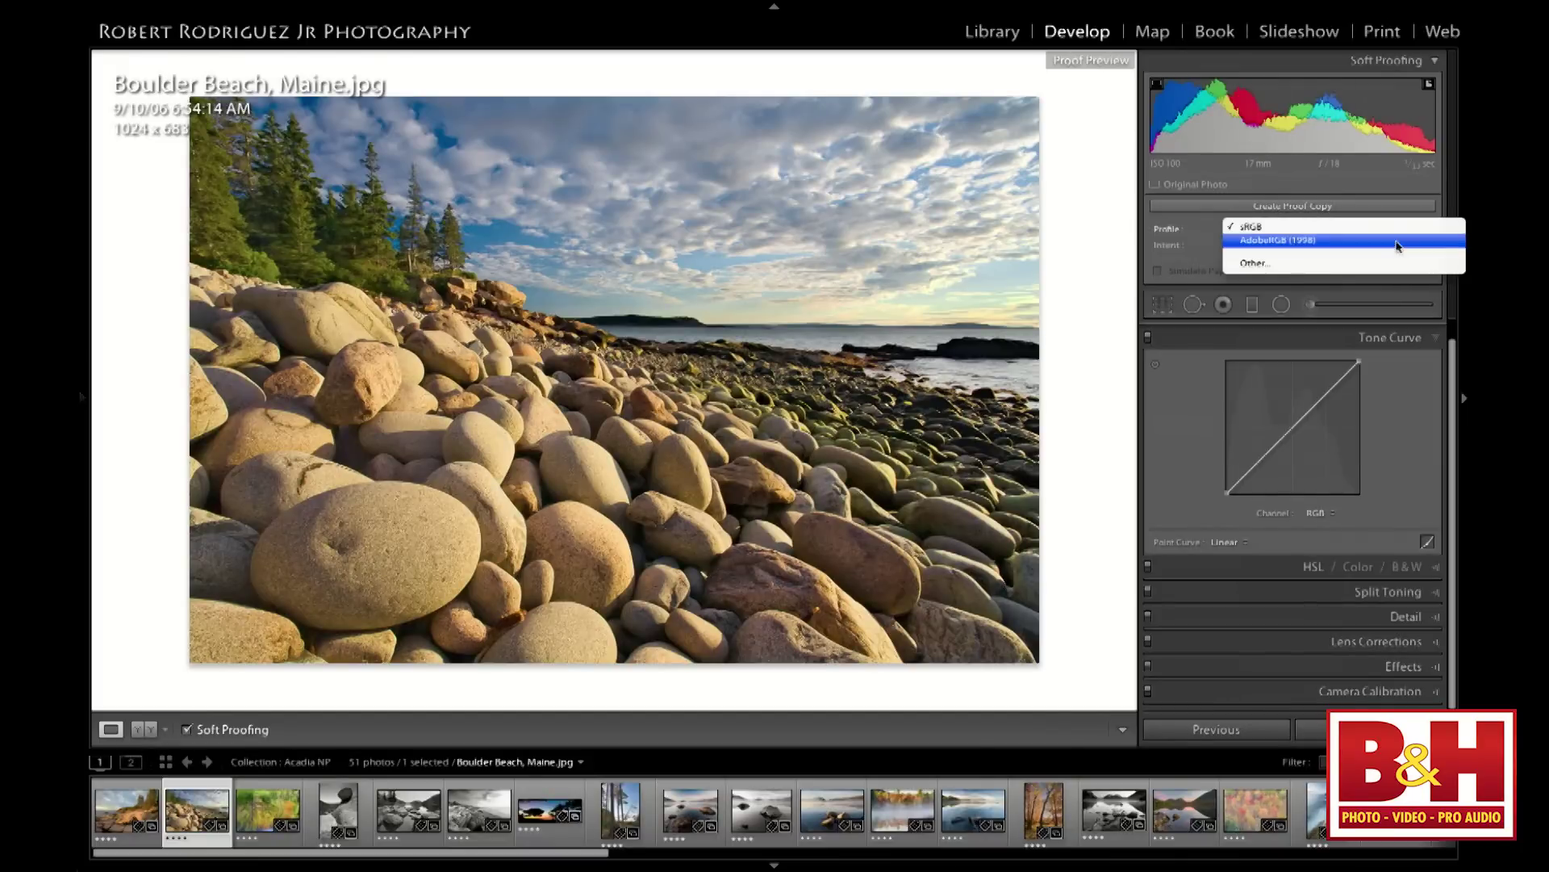
left_click(1199, 249)
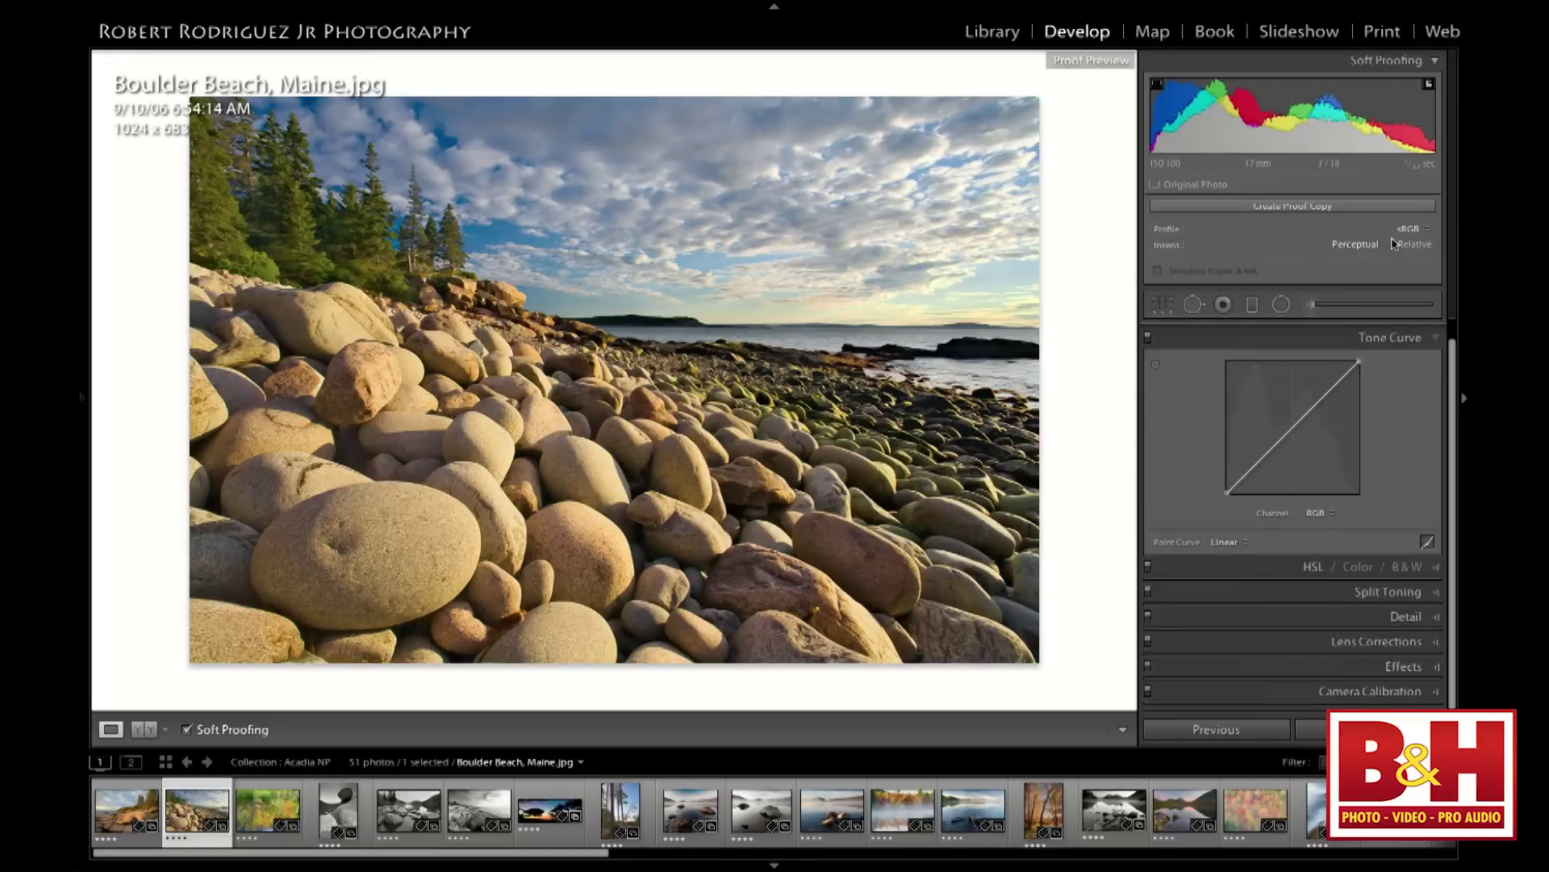
Add the Brother/L06A/Plain Paper/Normal/IG=ON printer profile to the profile choices and use it for the soft proof
left_click(1422, 230)
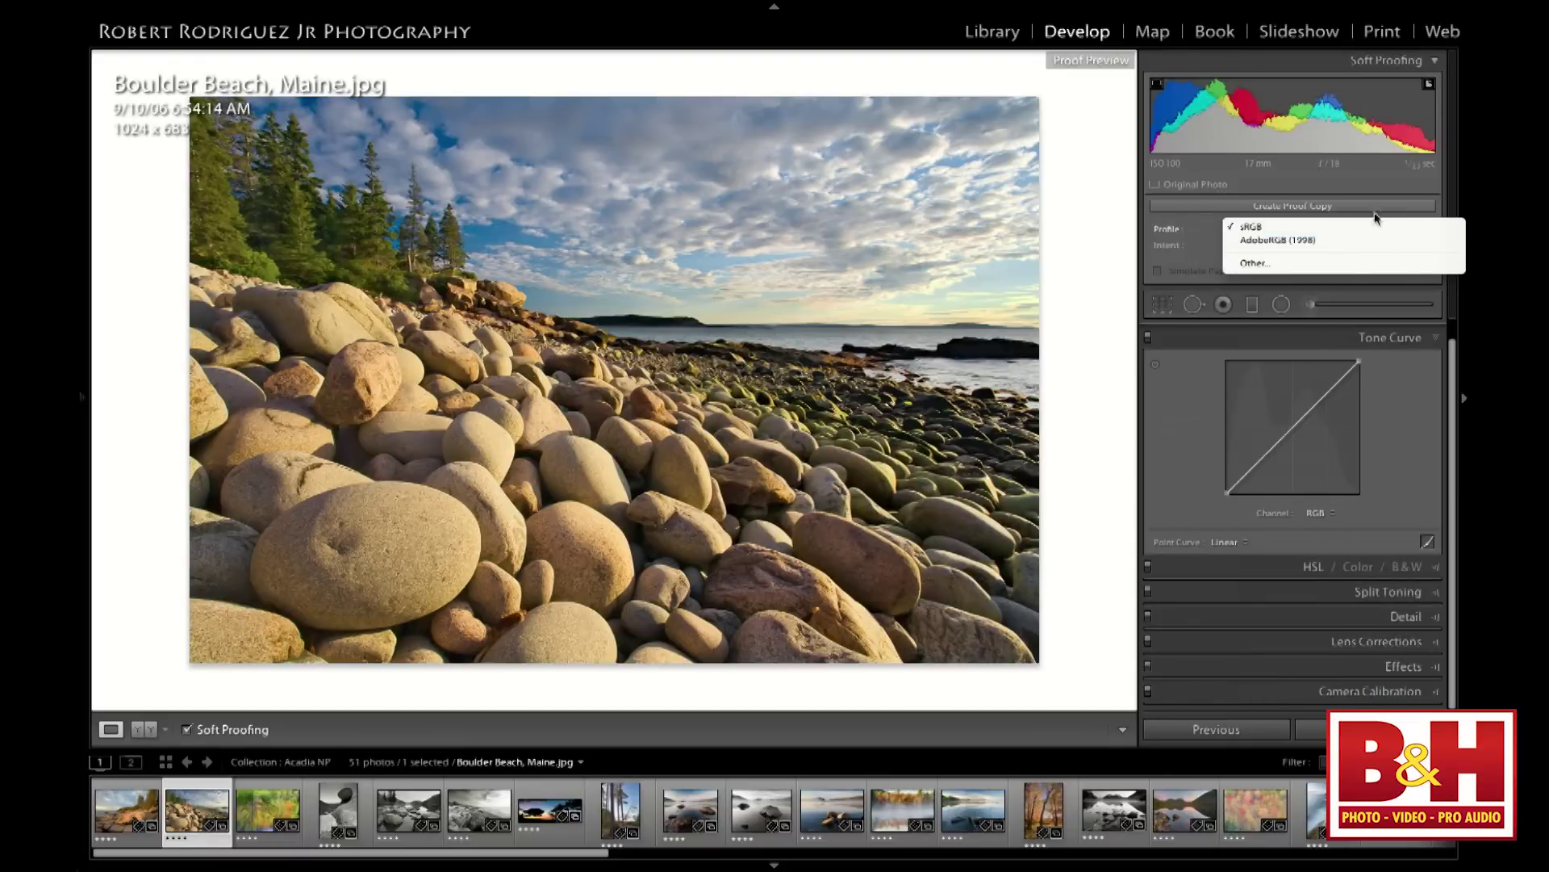
left_click(1264, 267)
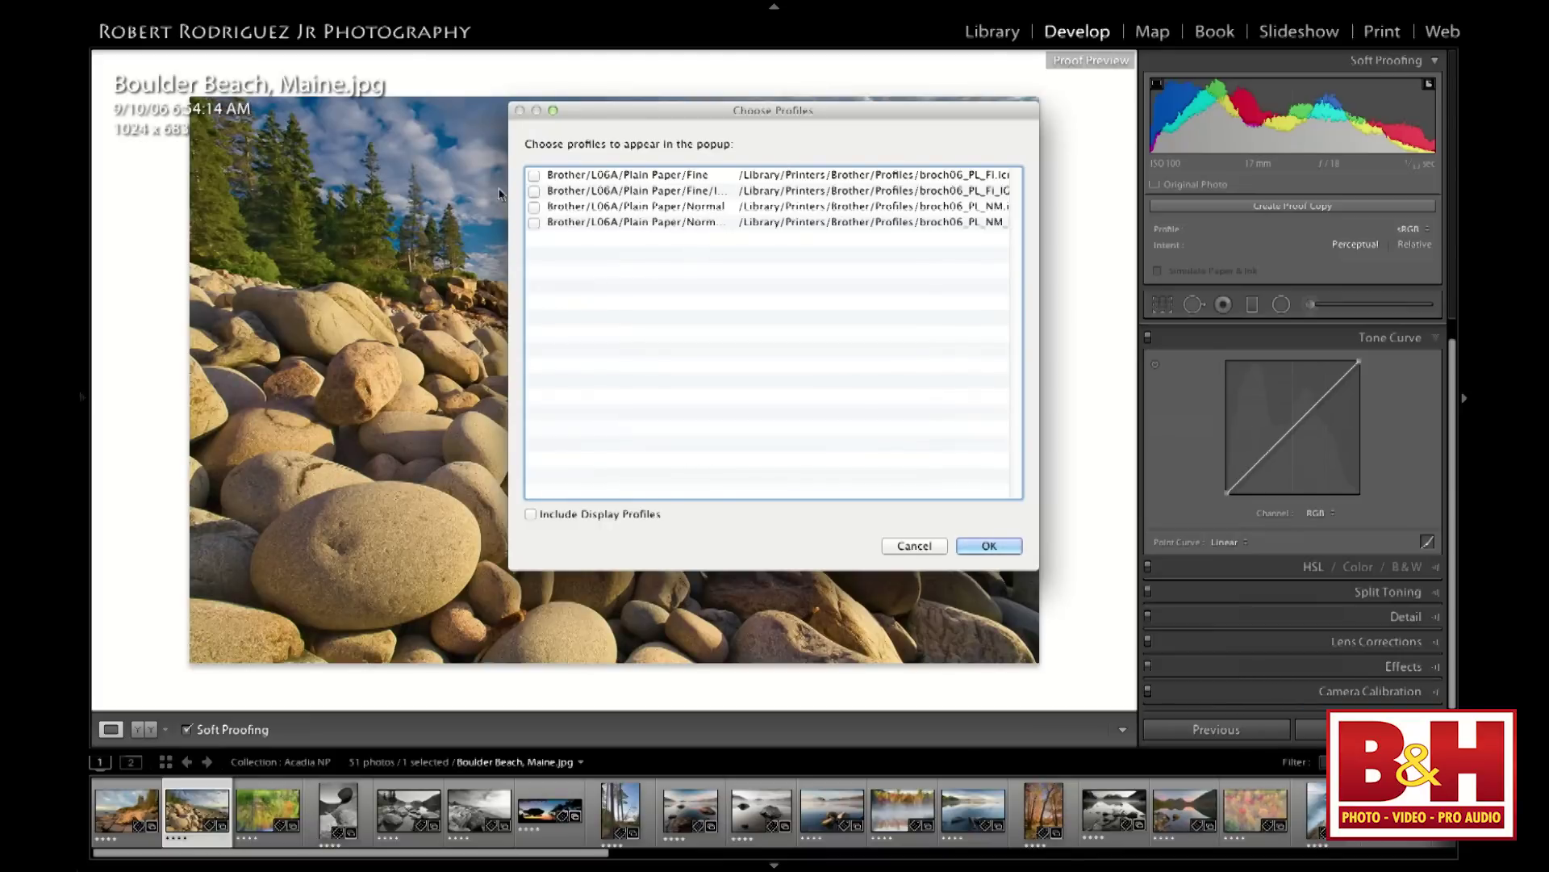
left_click(534, 223)
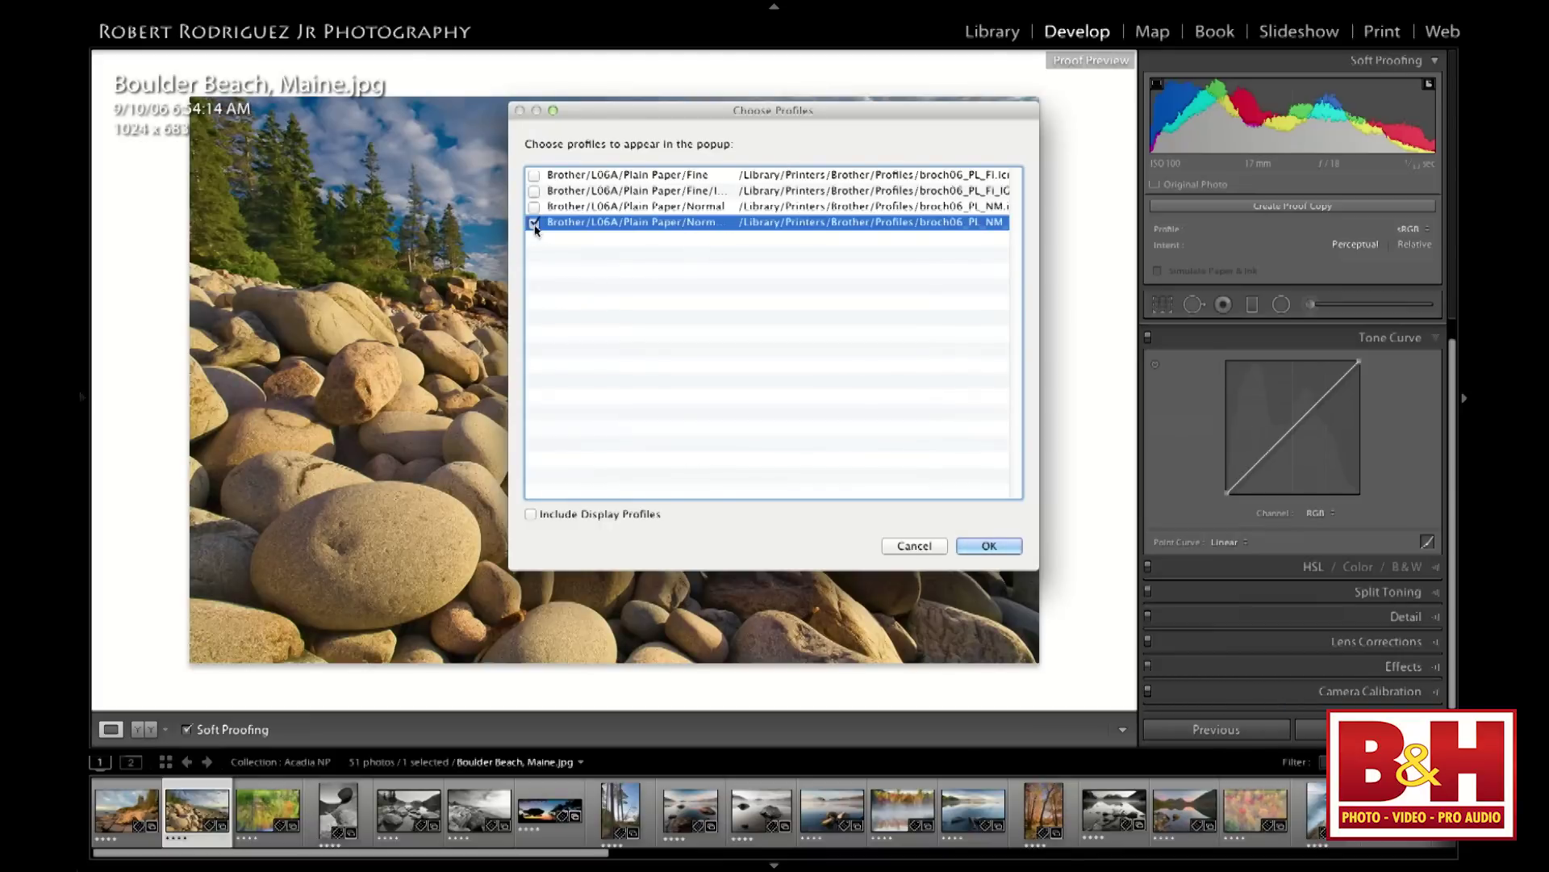
left_click(989, 547)
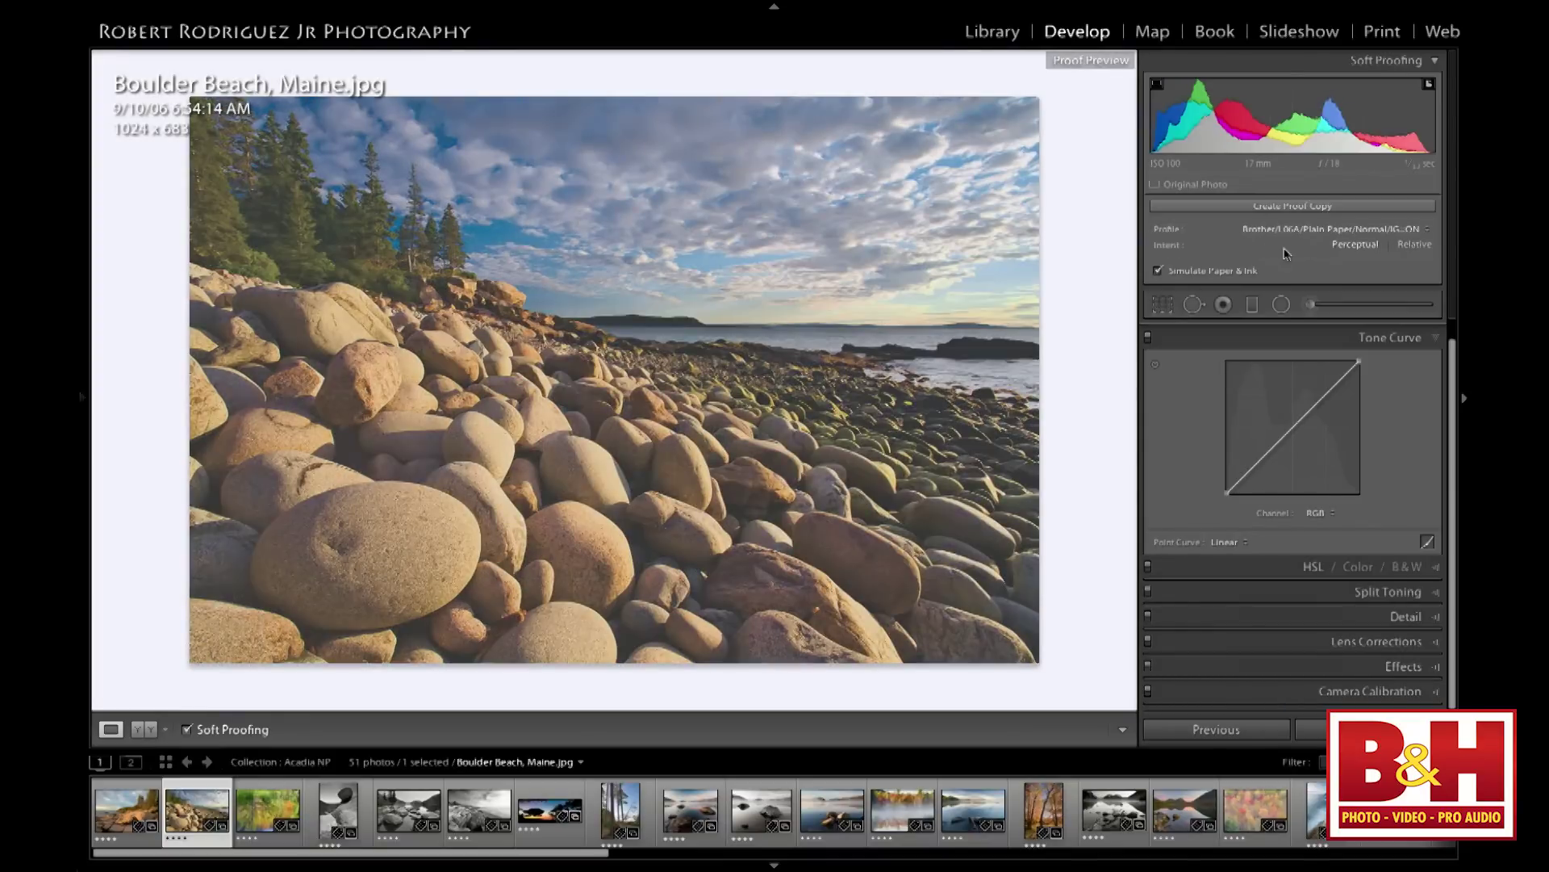
left_click(1301, 230)
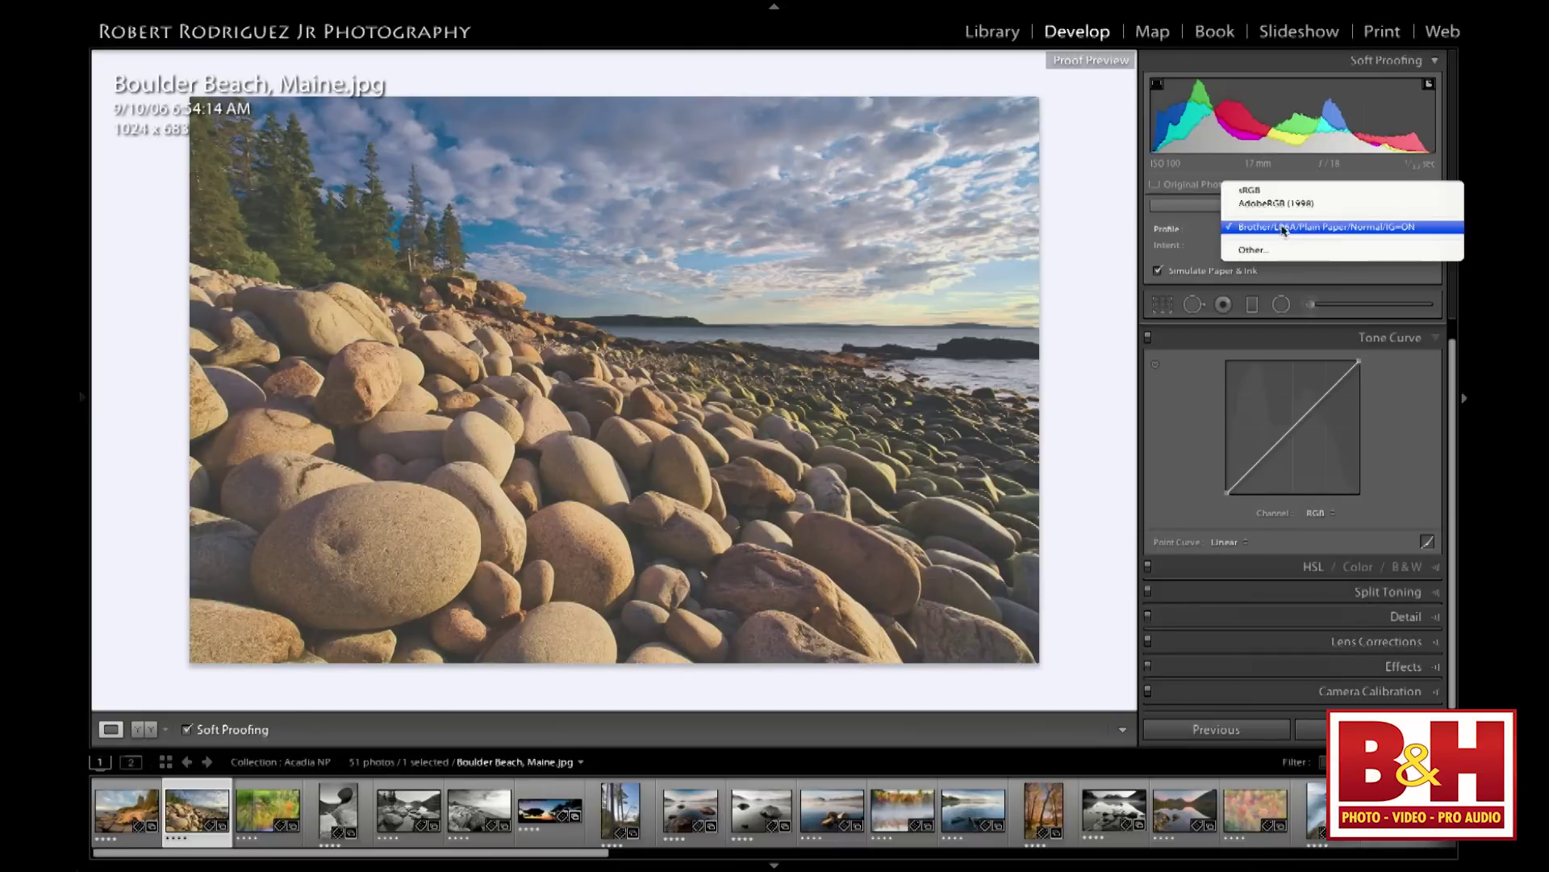
left_click(1295, 230)
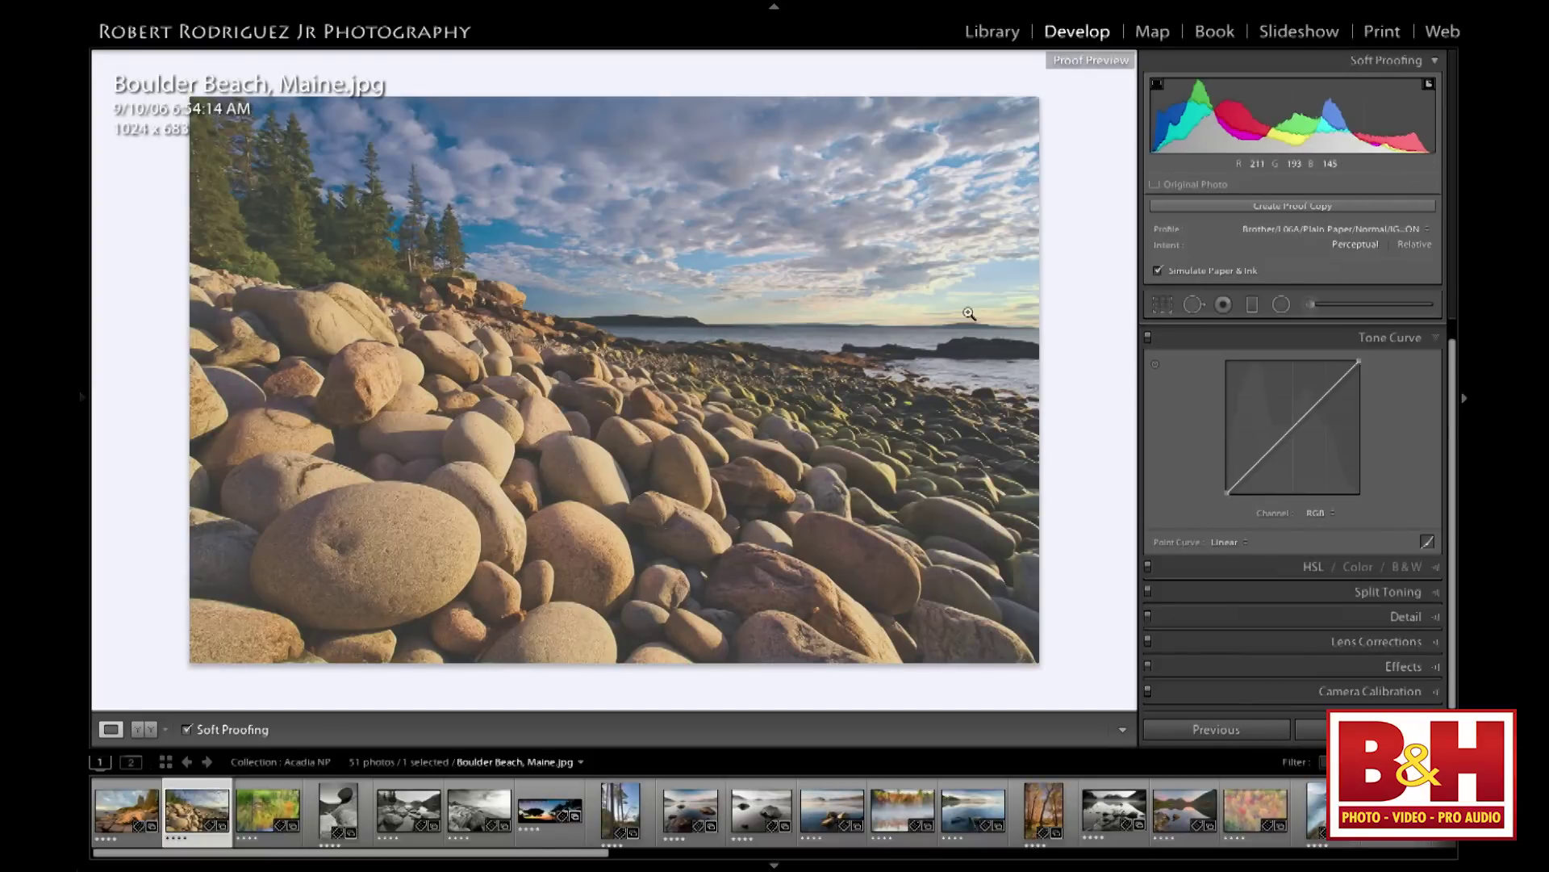
Compare the photo with soft proofing off and on, then show the current and proof versions side by side in a larger viewing area
key("s")
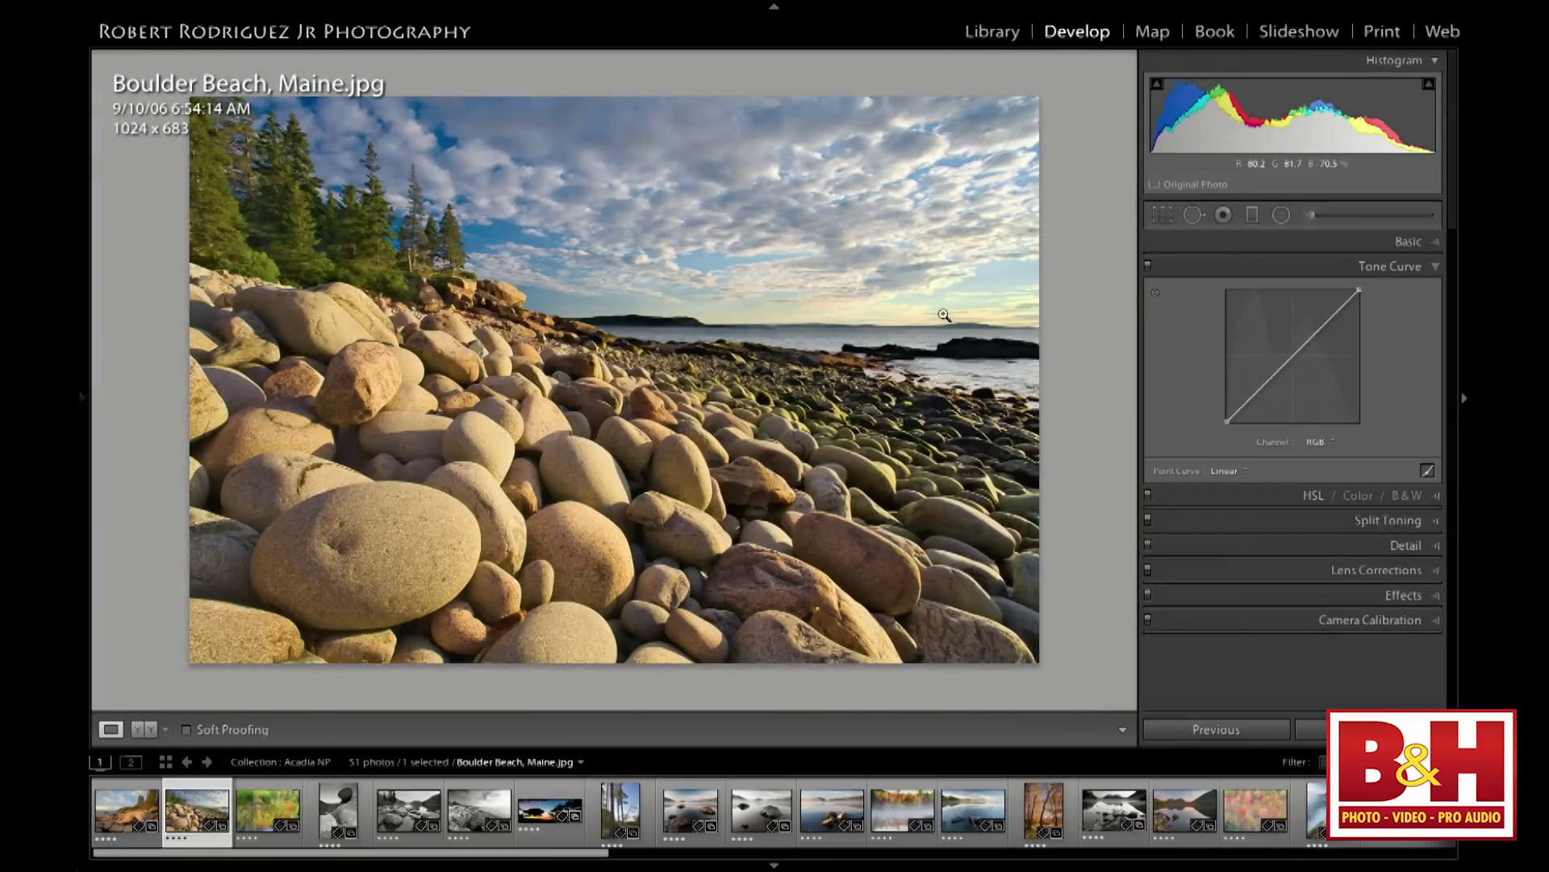
key("s")
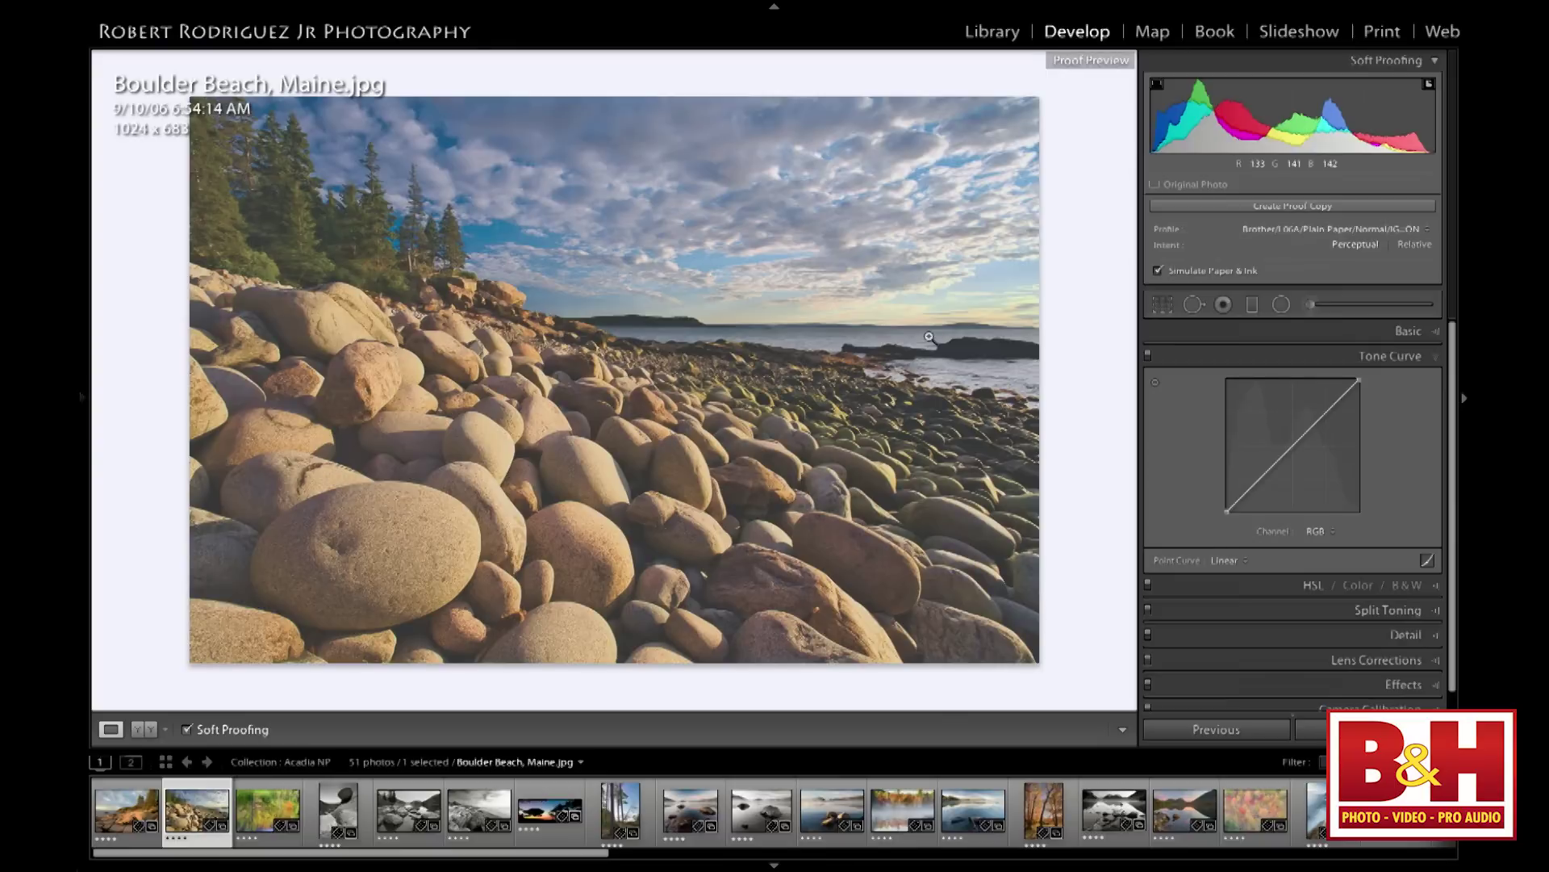
key("y")
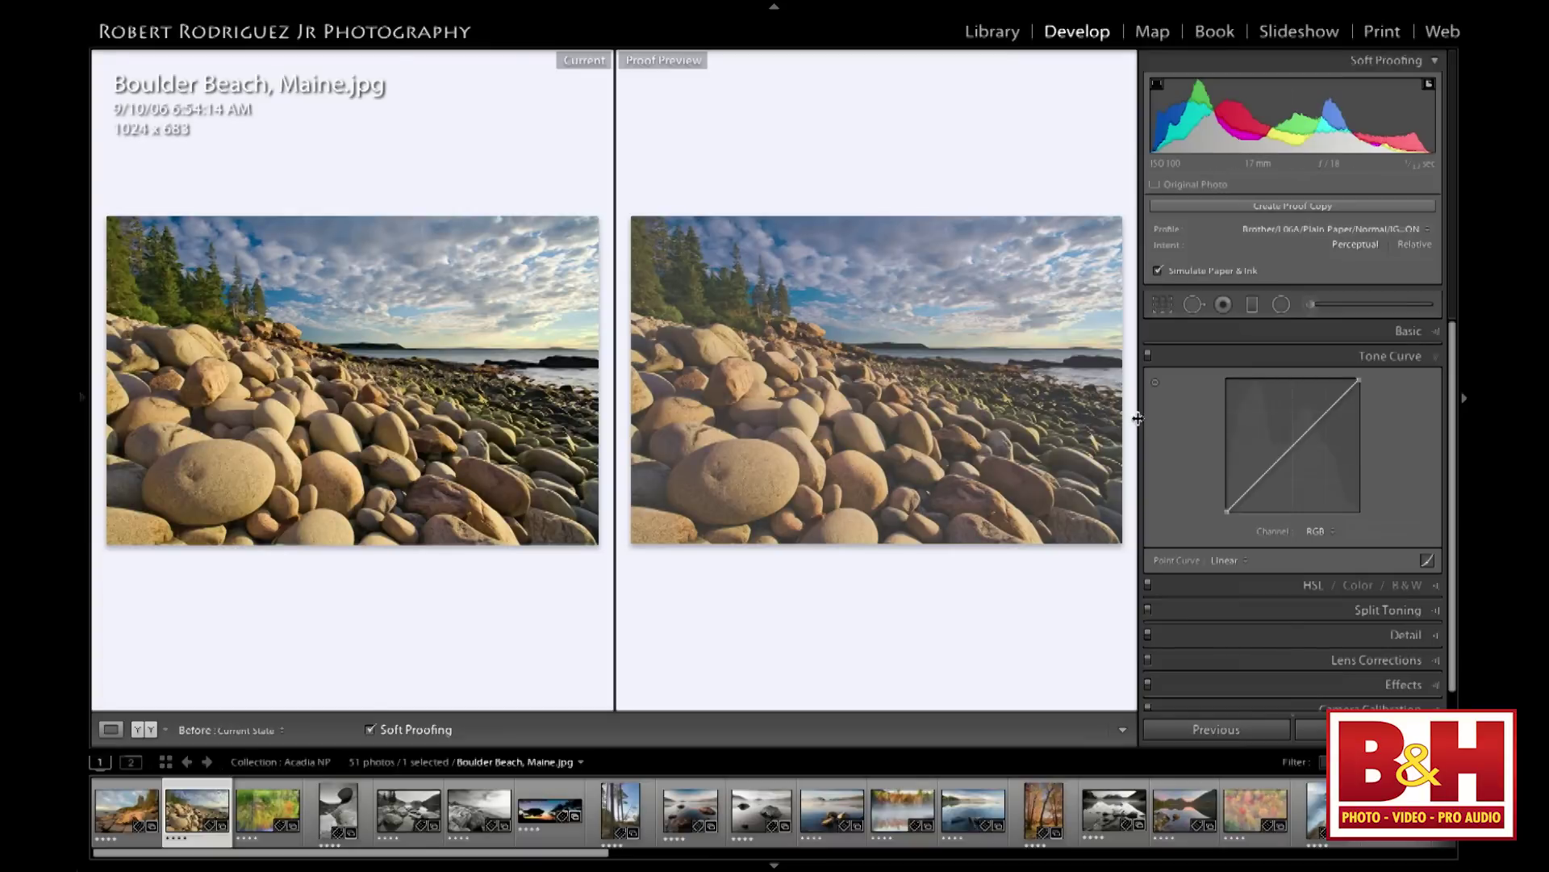
left_click_drag(1138, 417, 1243, 415)
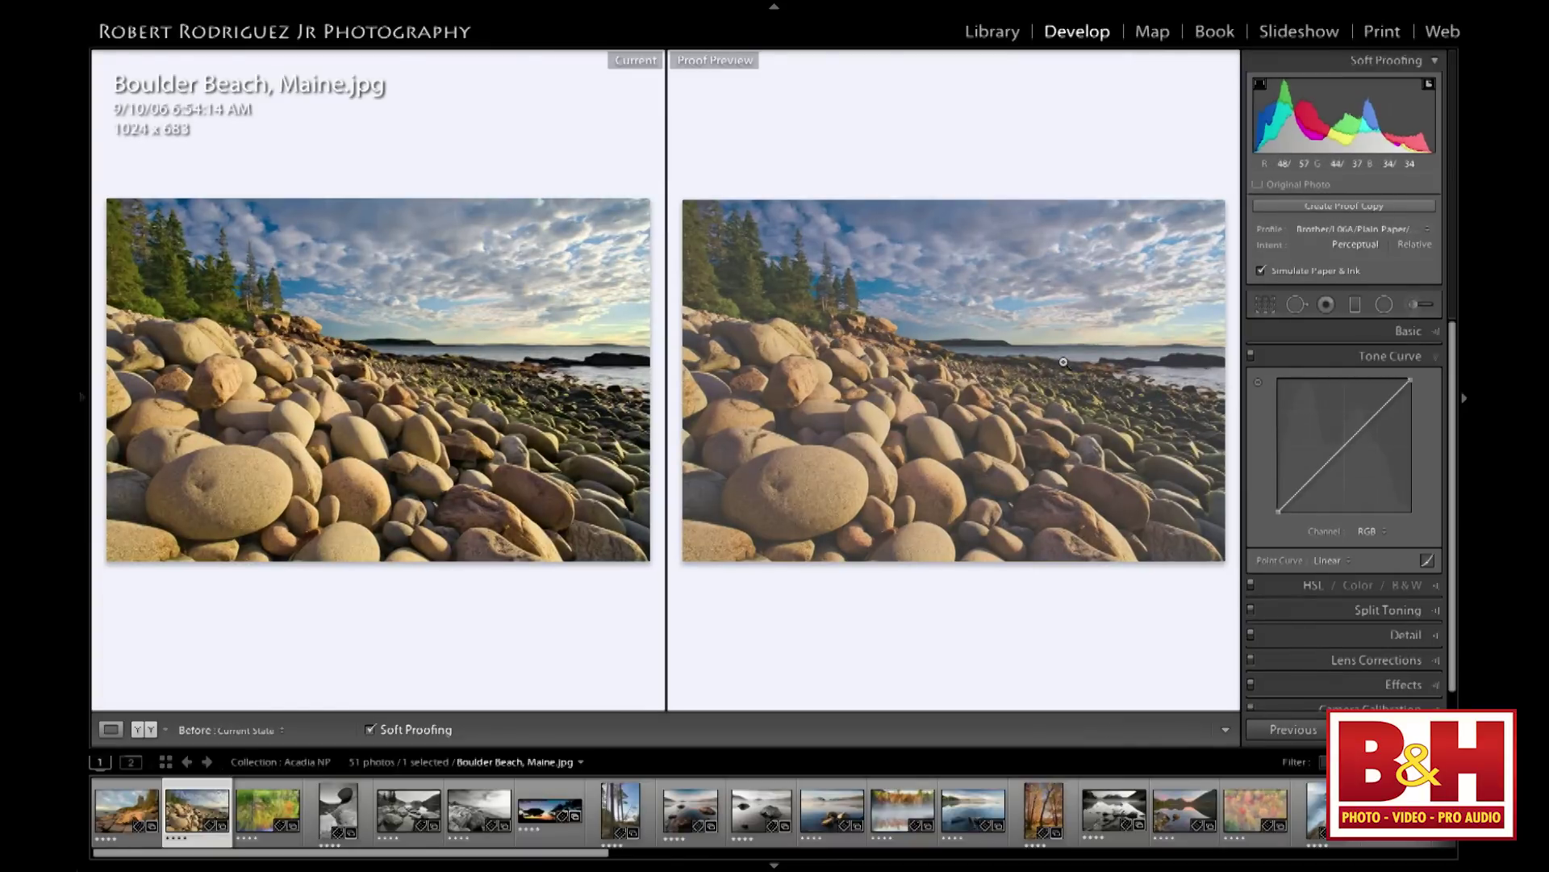
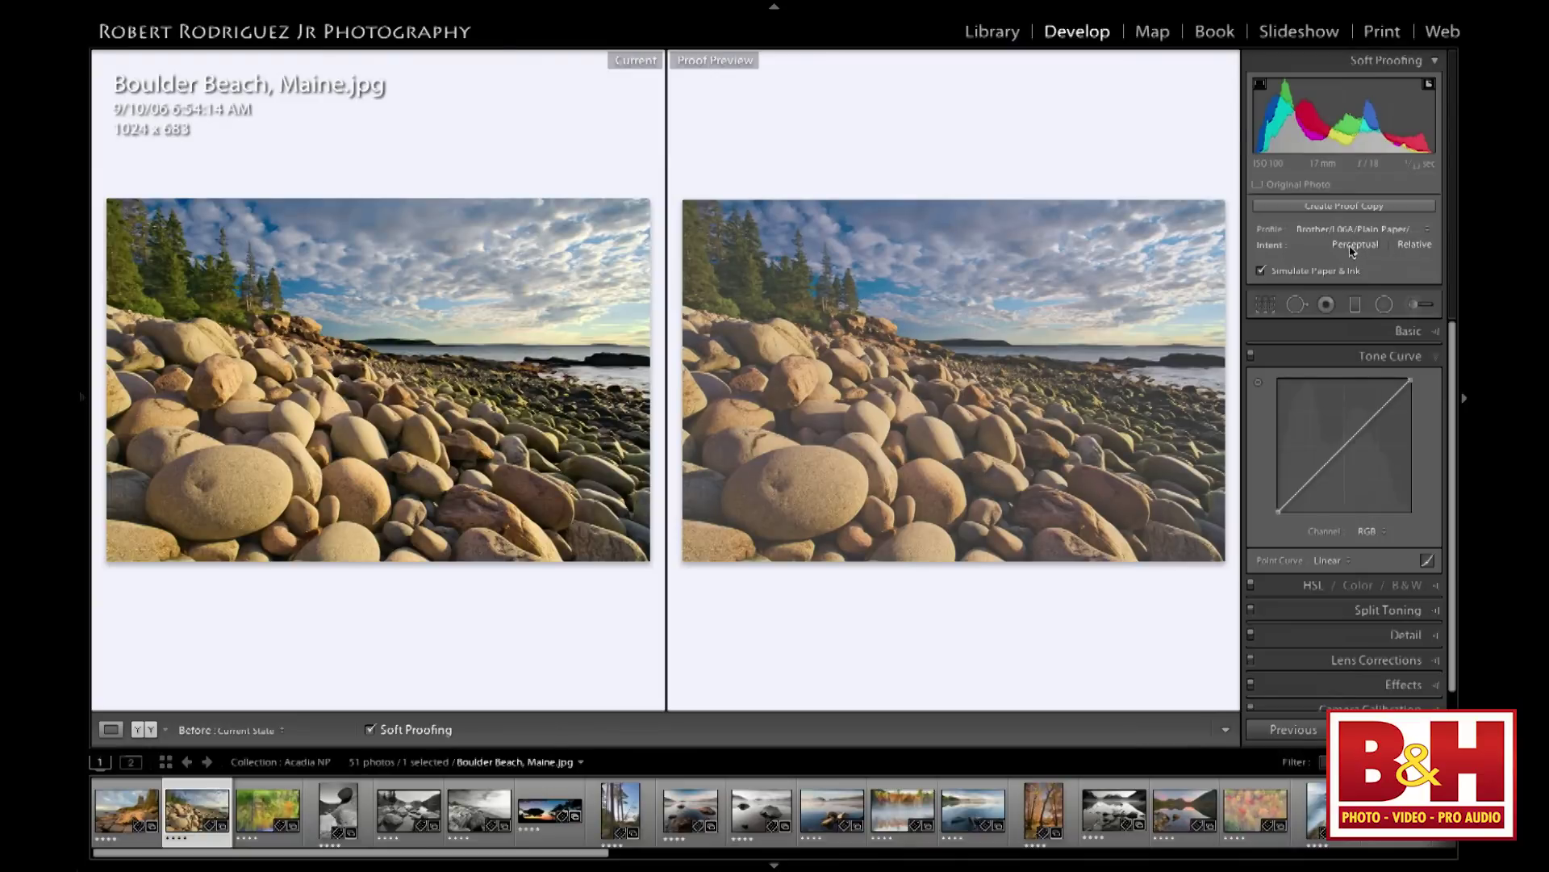
Switch the rendering intent between Relative and Perceptual to compare their effect on the Brother profile proof, ending on Perceptual
left_click(1414, 244)
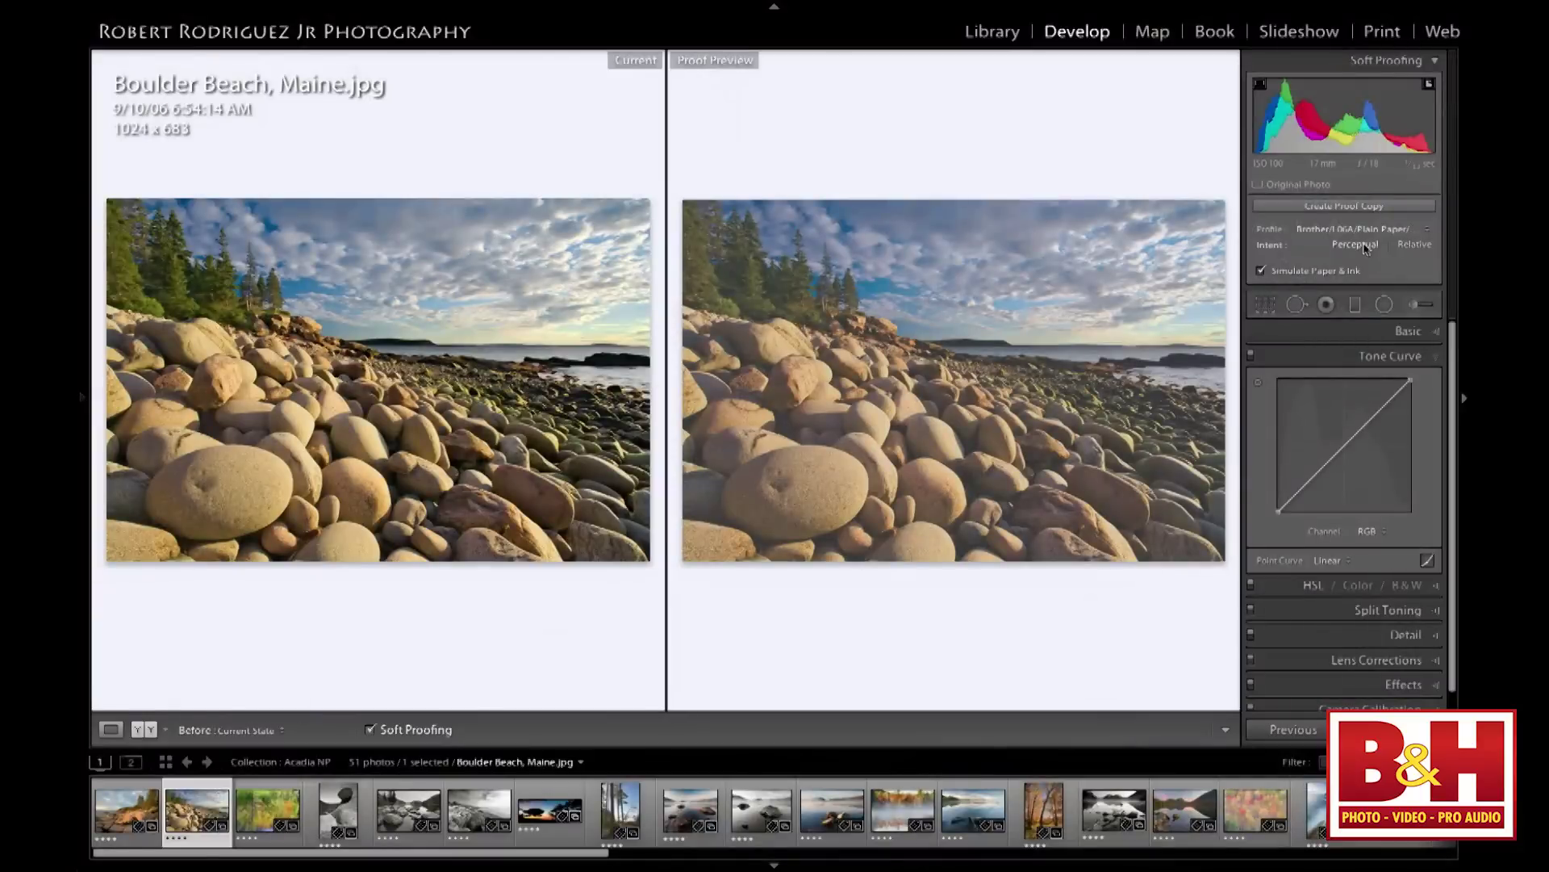
left_click(1416, 246)
left_click(1372, 249)
Set the proof profile to sRGB and alternate between Relative and Perceptual intent to compare them, ending on Perceptual
left_click(1365, 230)
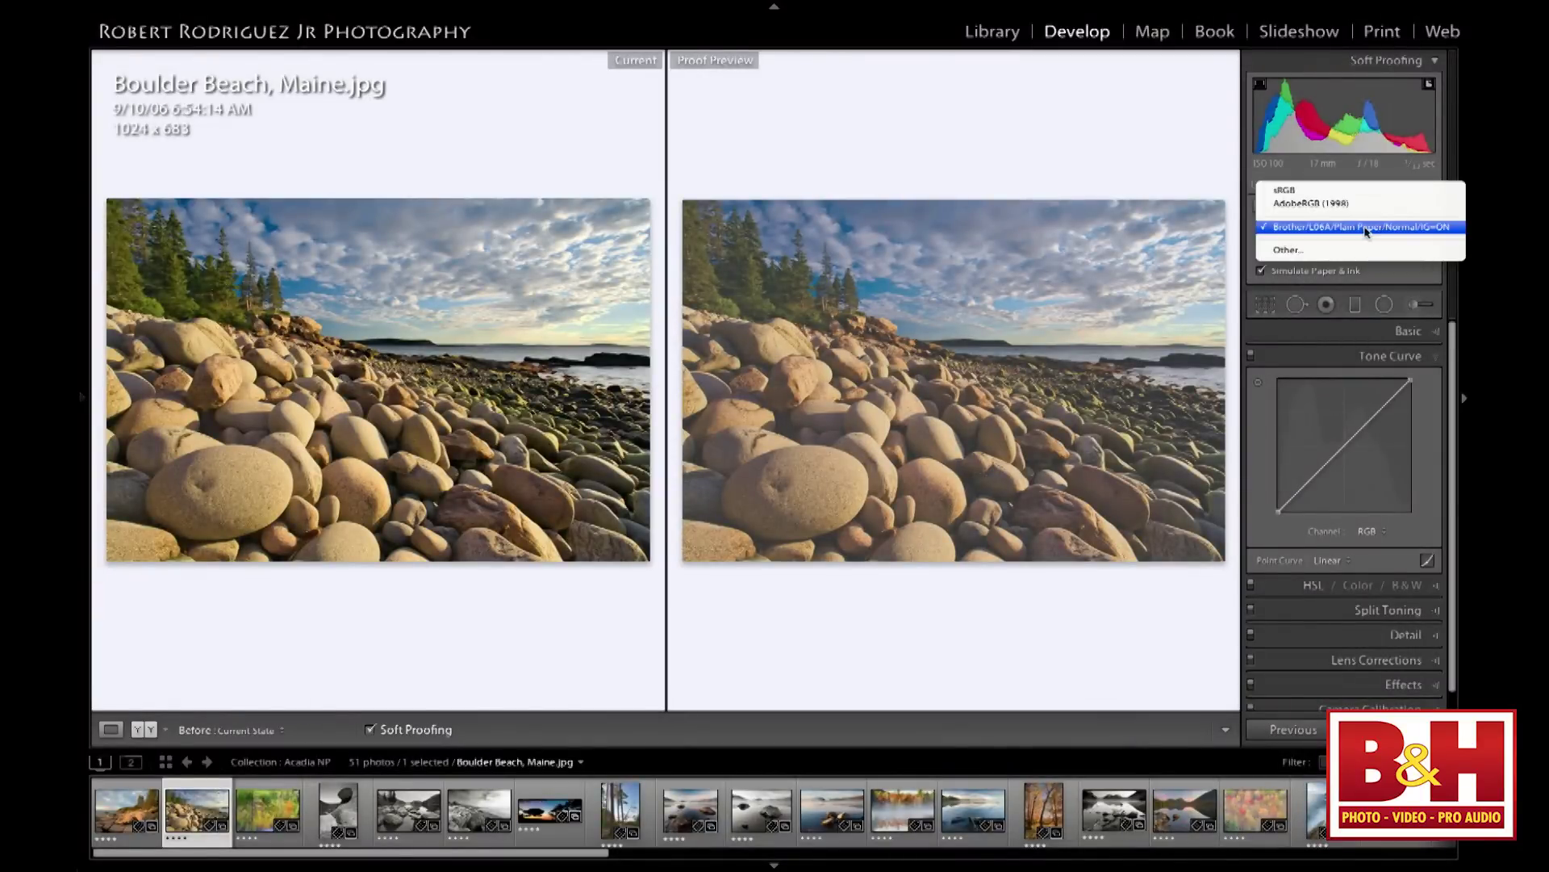
left_click(1329, 192)
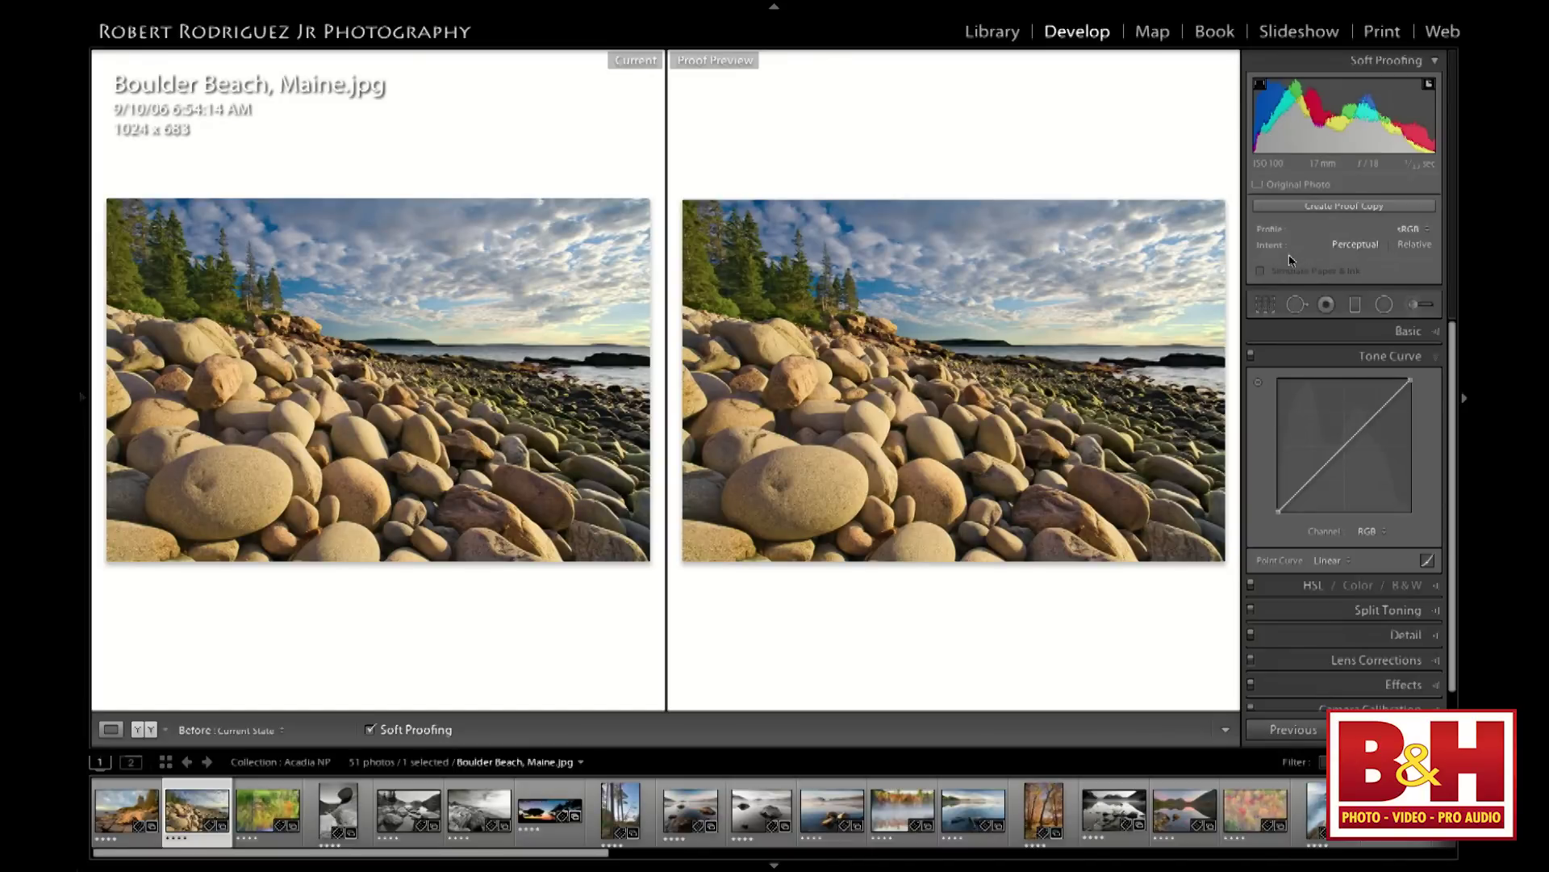
left_click(1413, 245)
left_click(1368, 246)
left_click(1413, 247)
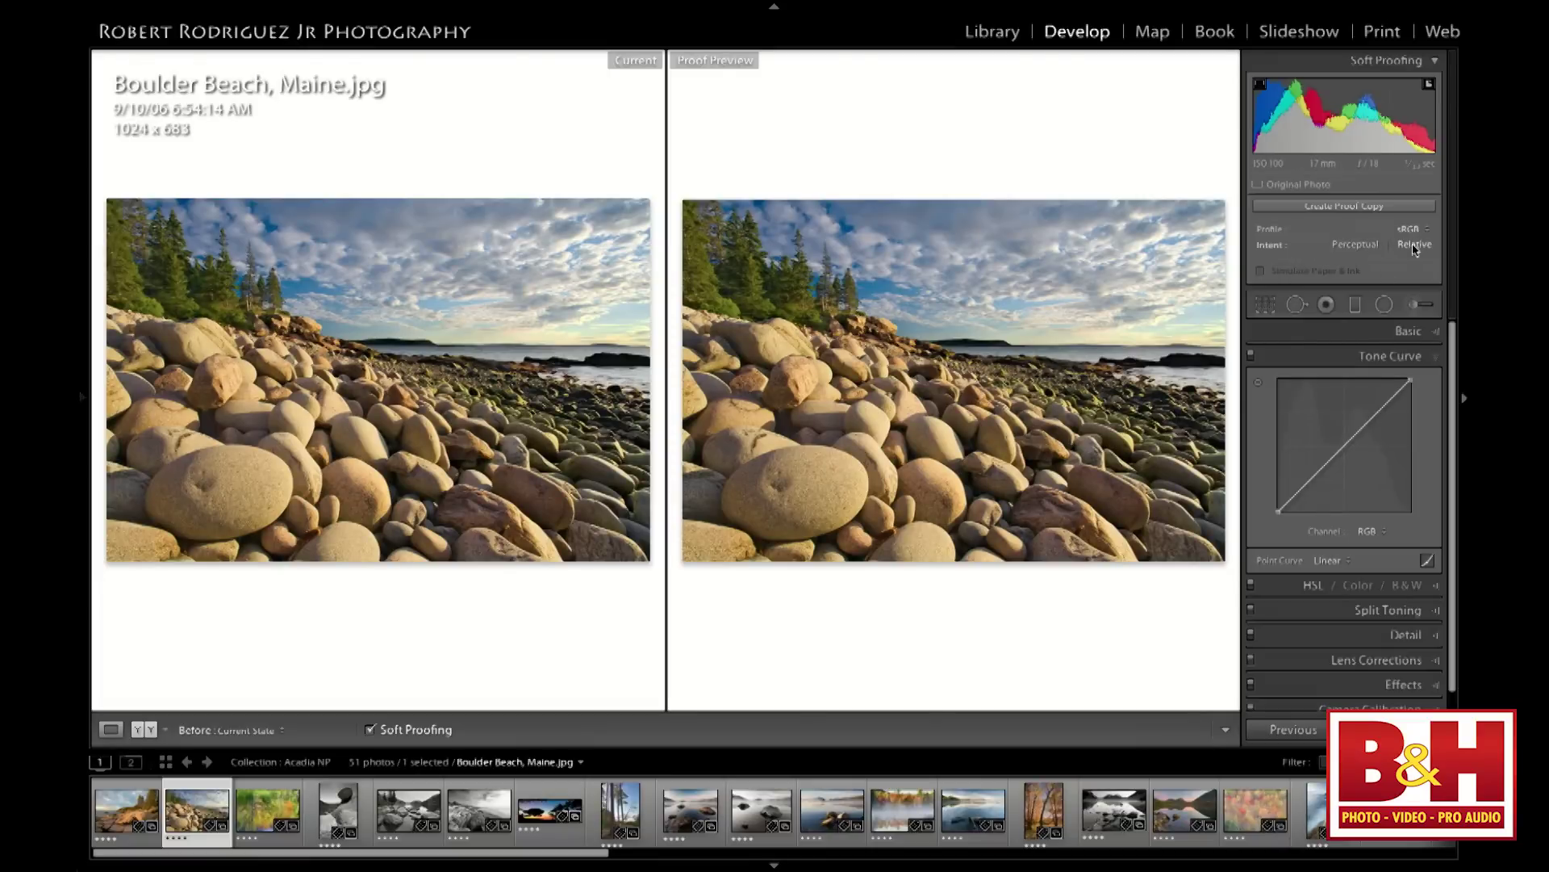
left_click(1369, 246)
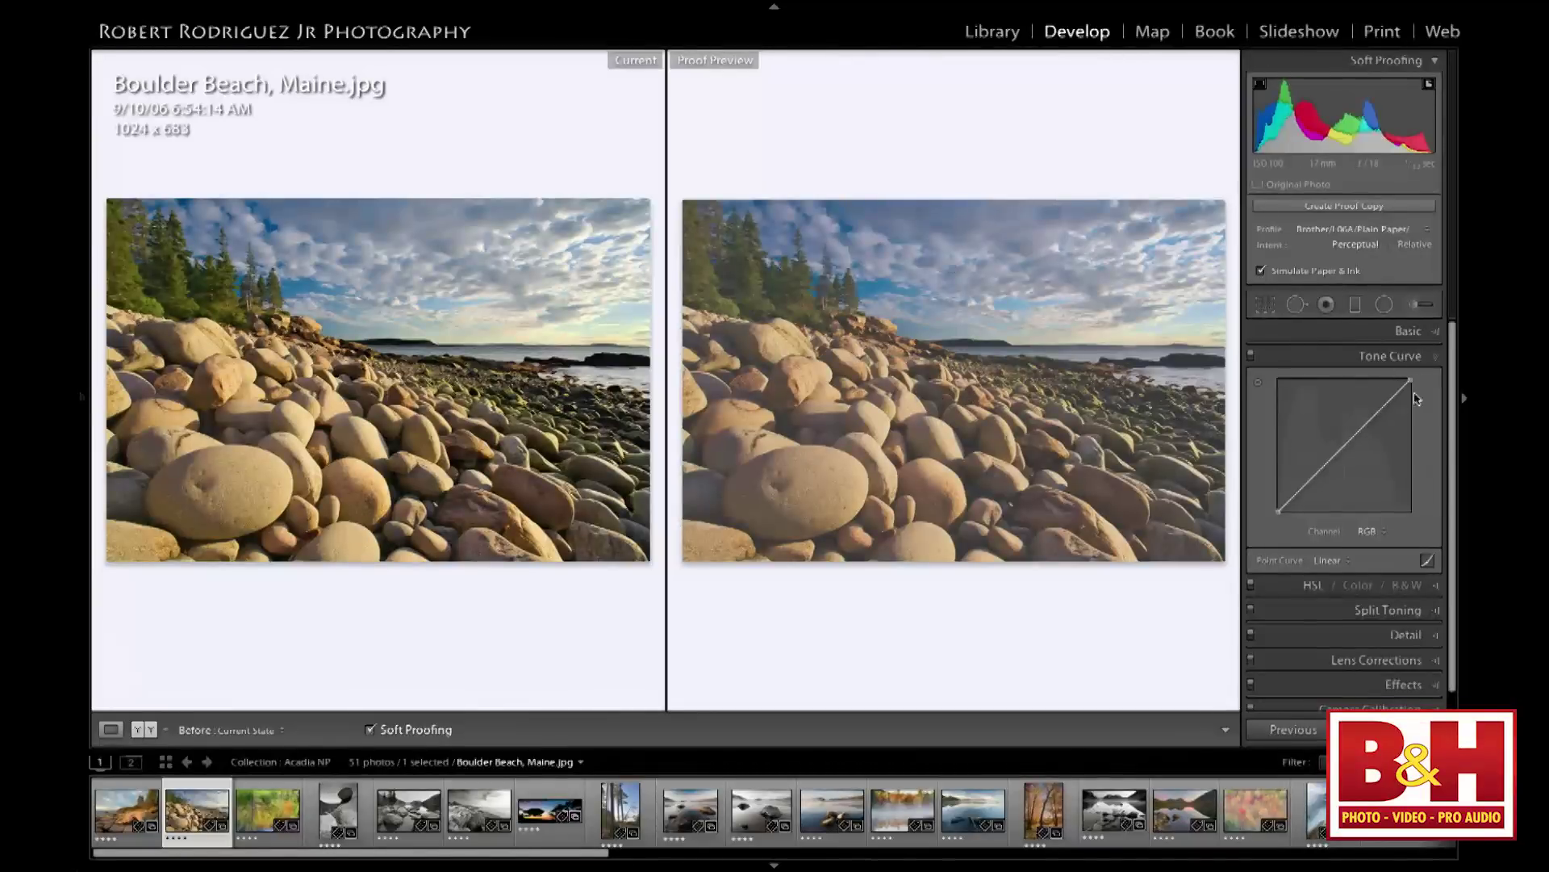
Create a proof copy of the photo and shape its tone curve with a lowered shadow point and a raised highlight point
left_click(1305, 486)
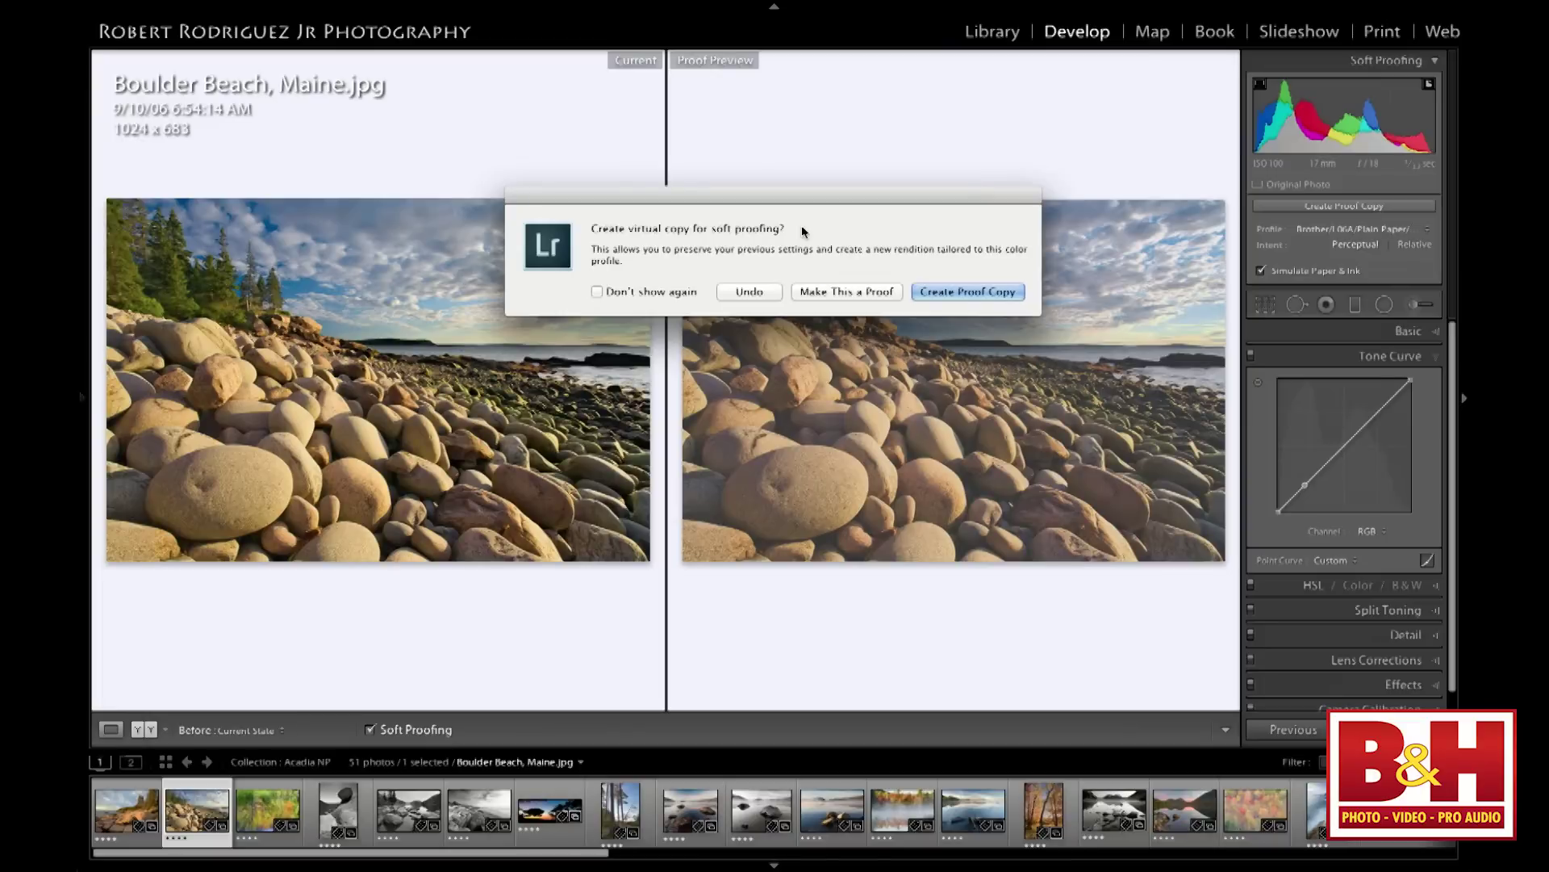
left_click(969, 295)
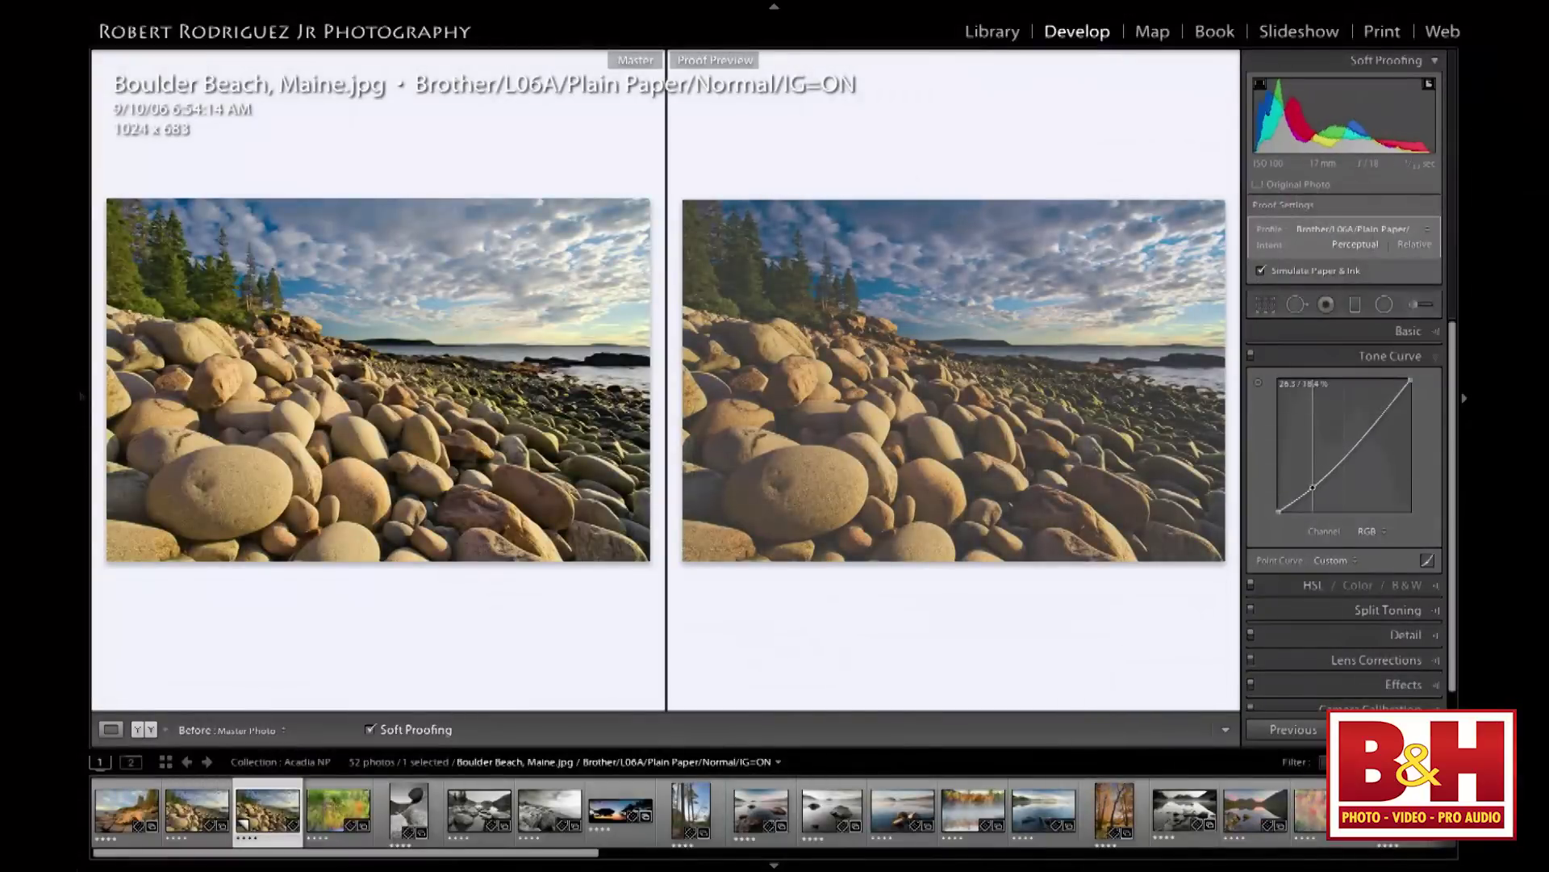
left_click(1369, 418)
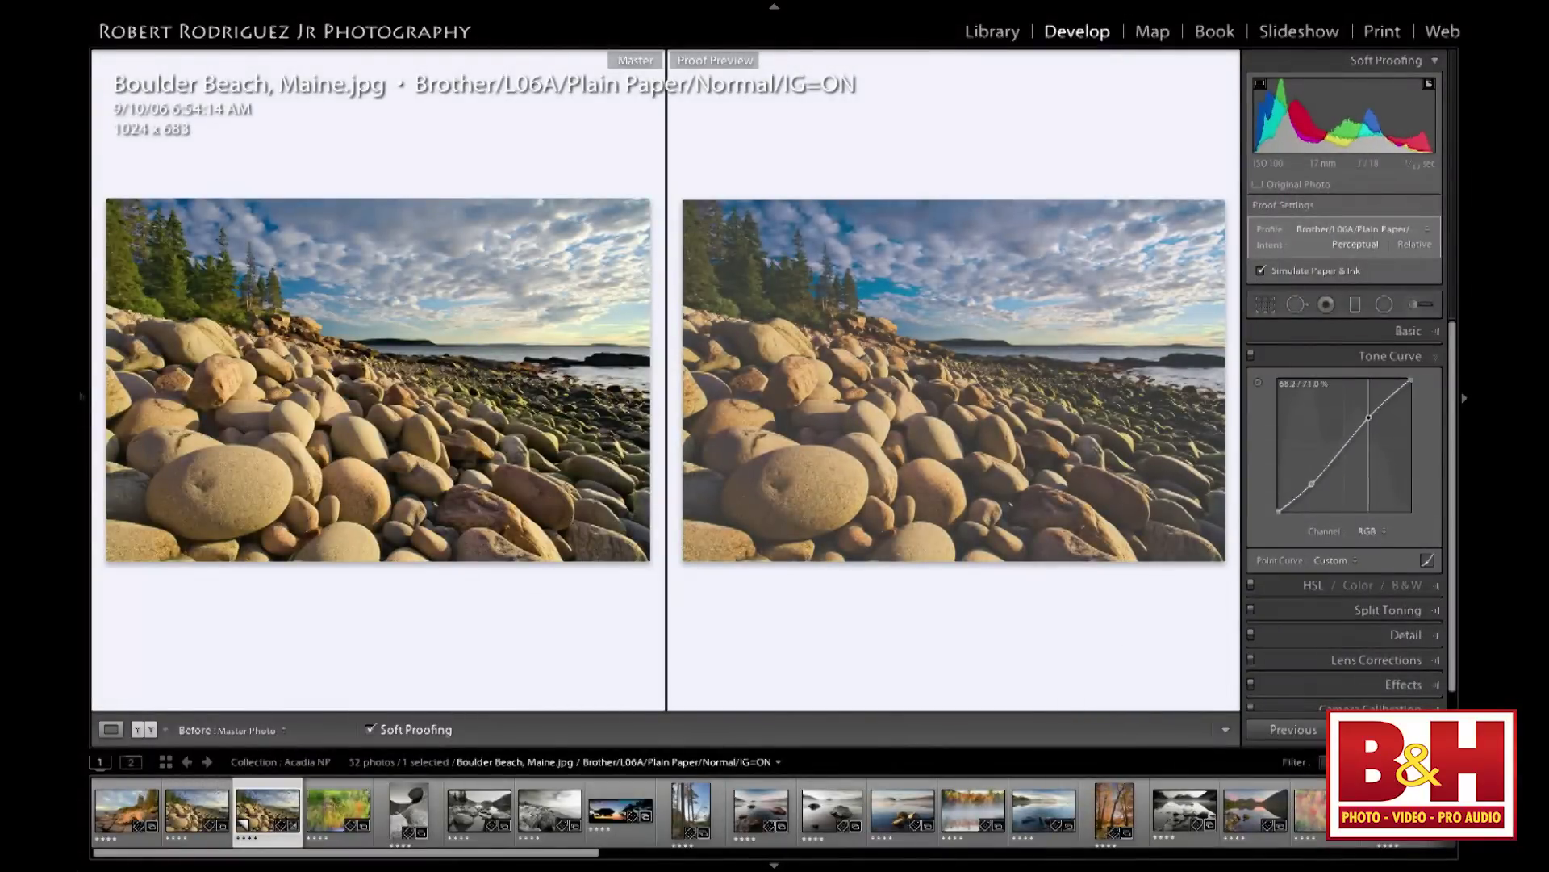
Fine-tune the proof copy's highlight curve point and adjust its temperature, saturation and clarity slightly
left_click_drag(1369, 418, 1368, 416)
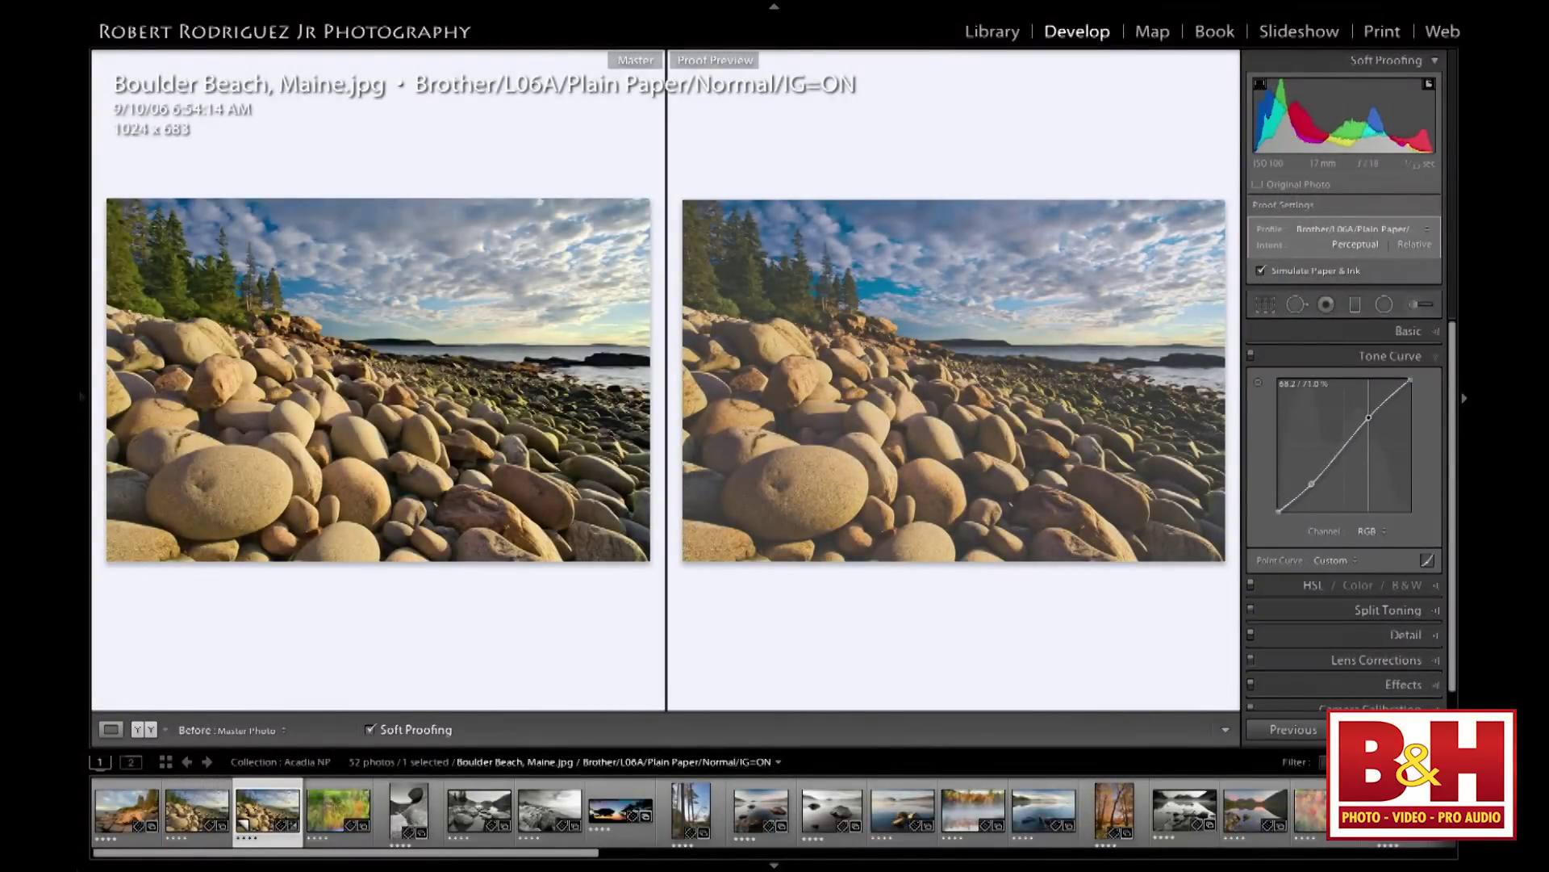
left_click(1437, 334)
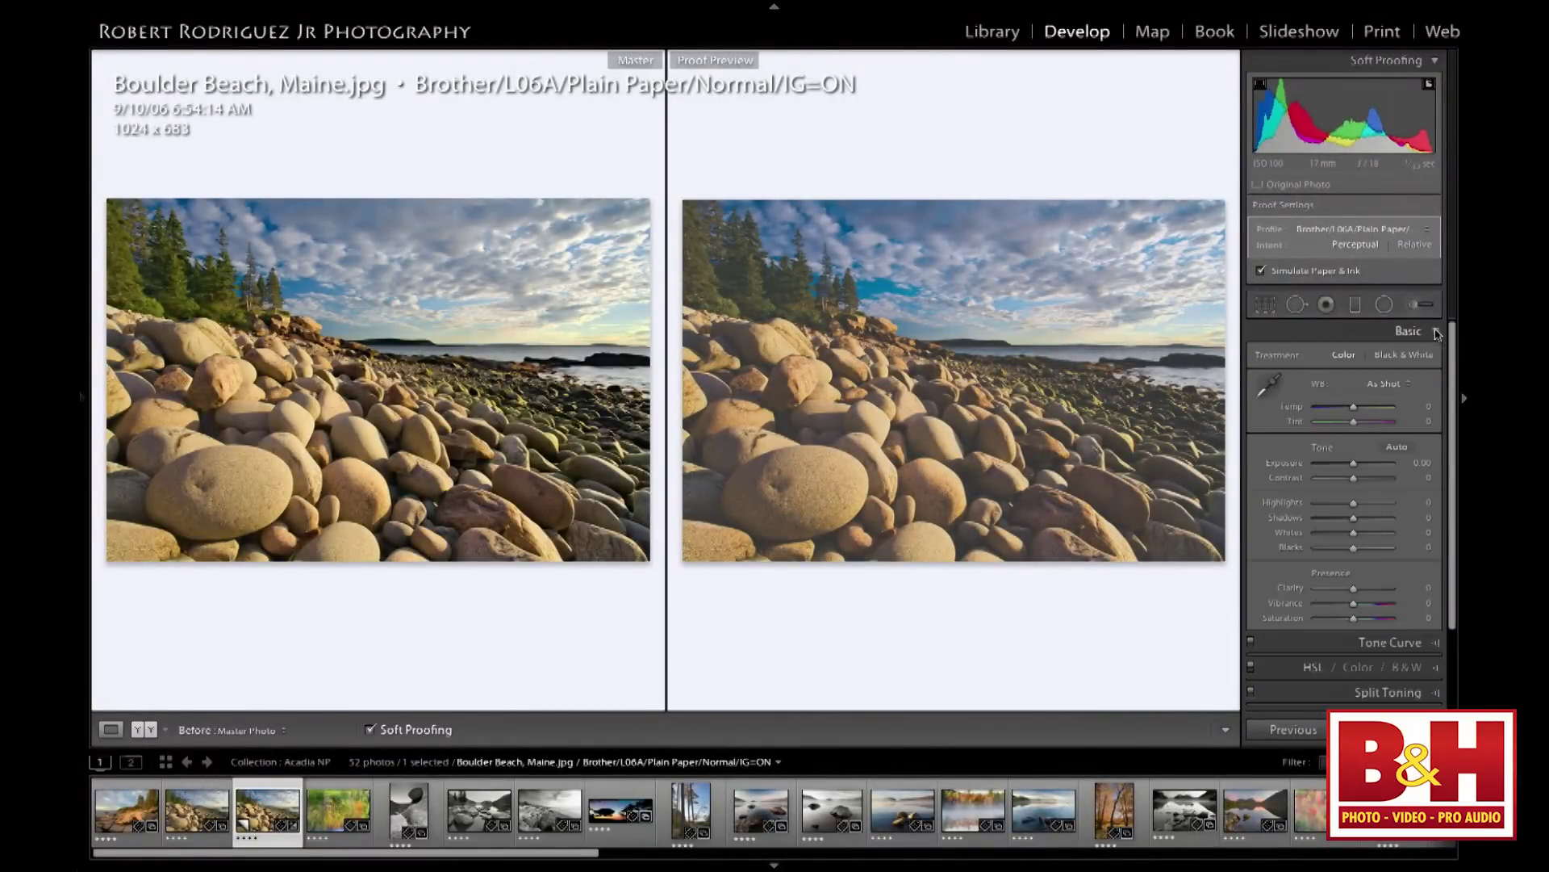
mouse_move(1353, 409)
left_mouse_down()
mouse_move(1368, 407)
mouse_move(1353, 407)
left_mouse_up()
left_click_drag(1352, 619, 1349, 620)
left_click_drag(1355, 588, 1361, 592)
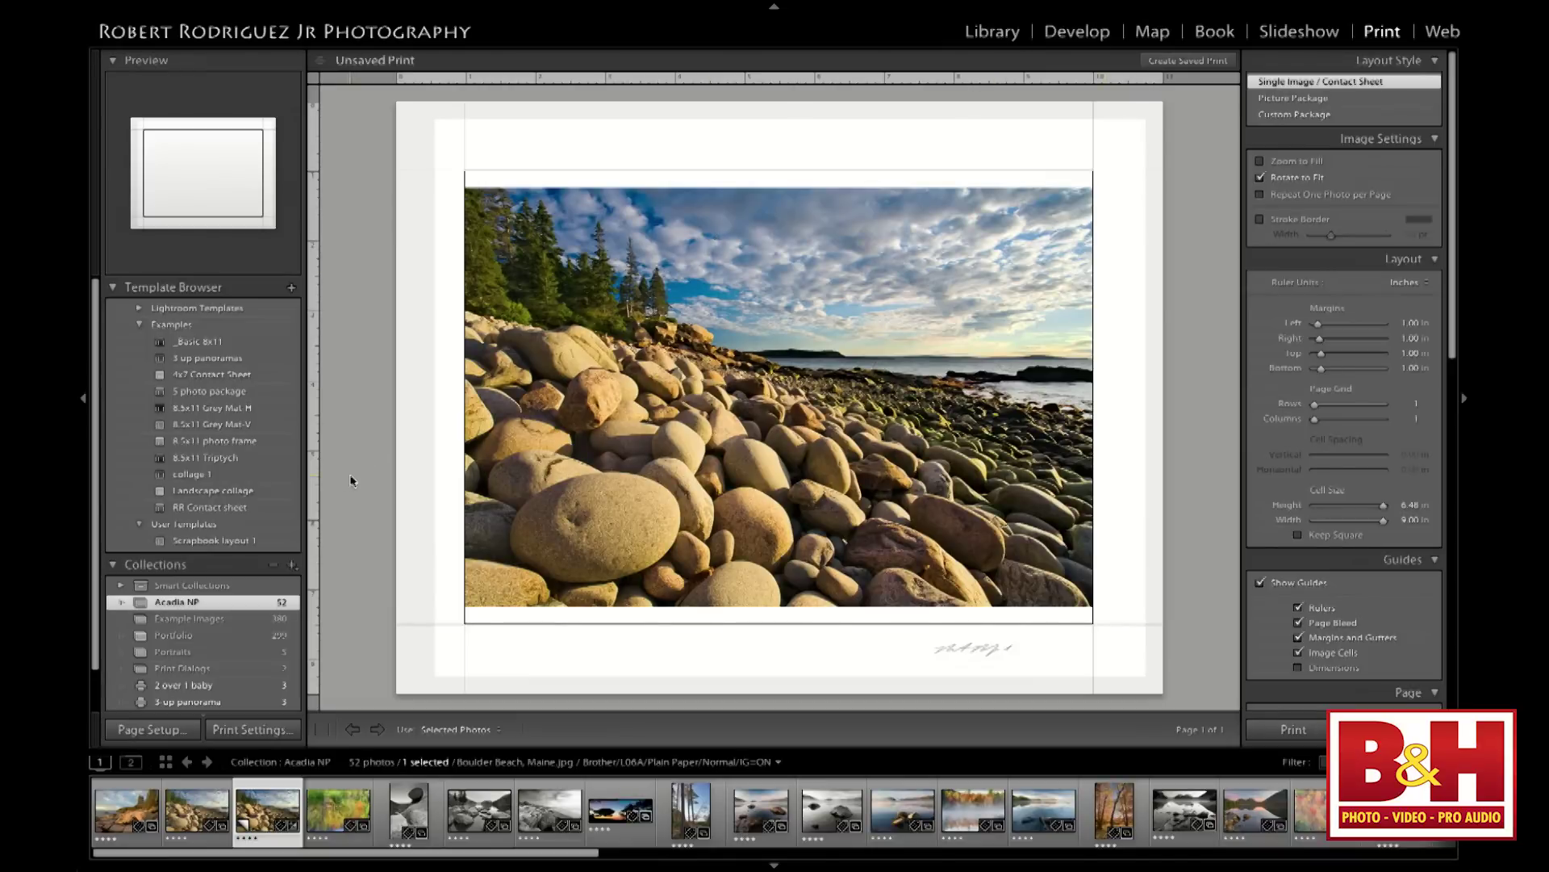
Open the page setup and review the available printers and paper sizes, keeping Any Printer and US Letter
left_click(160, 731)
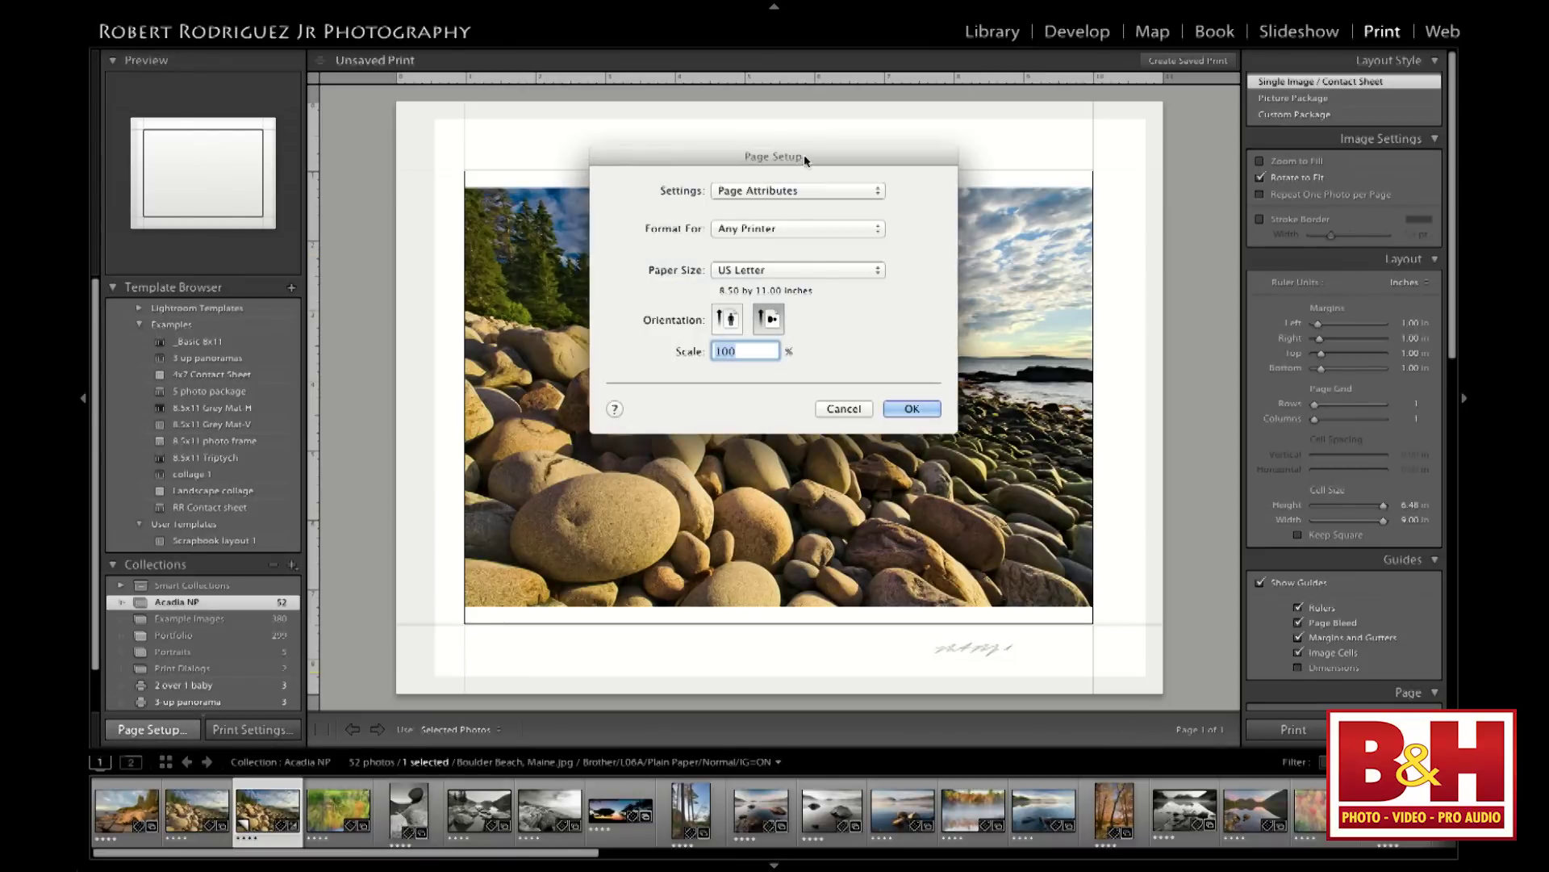
left_click_drag(806, 153, 822, 114)
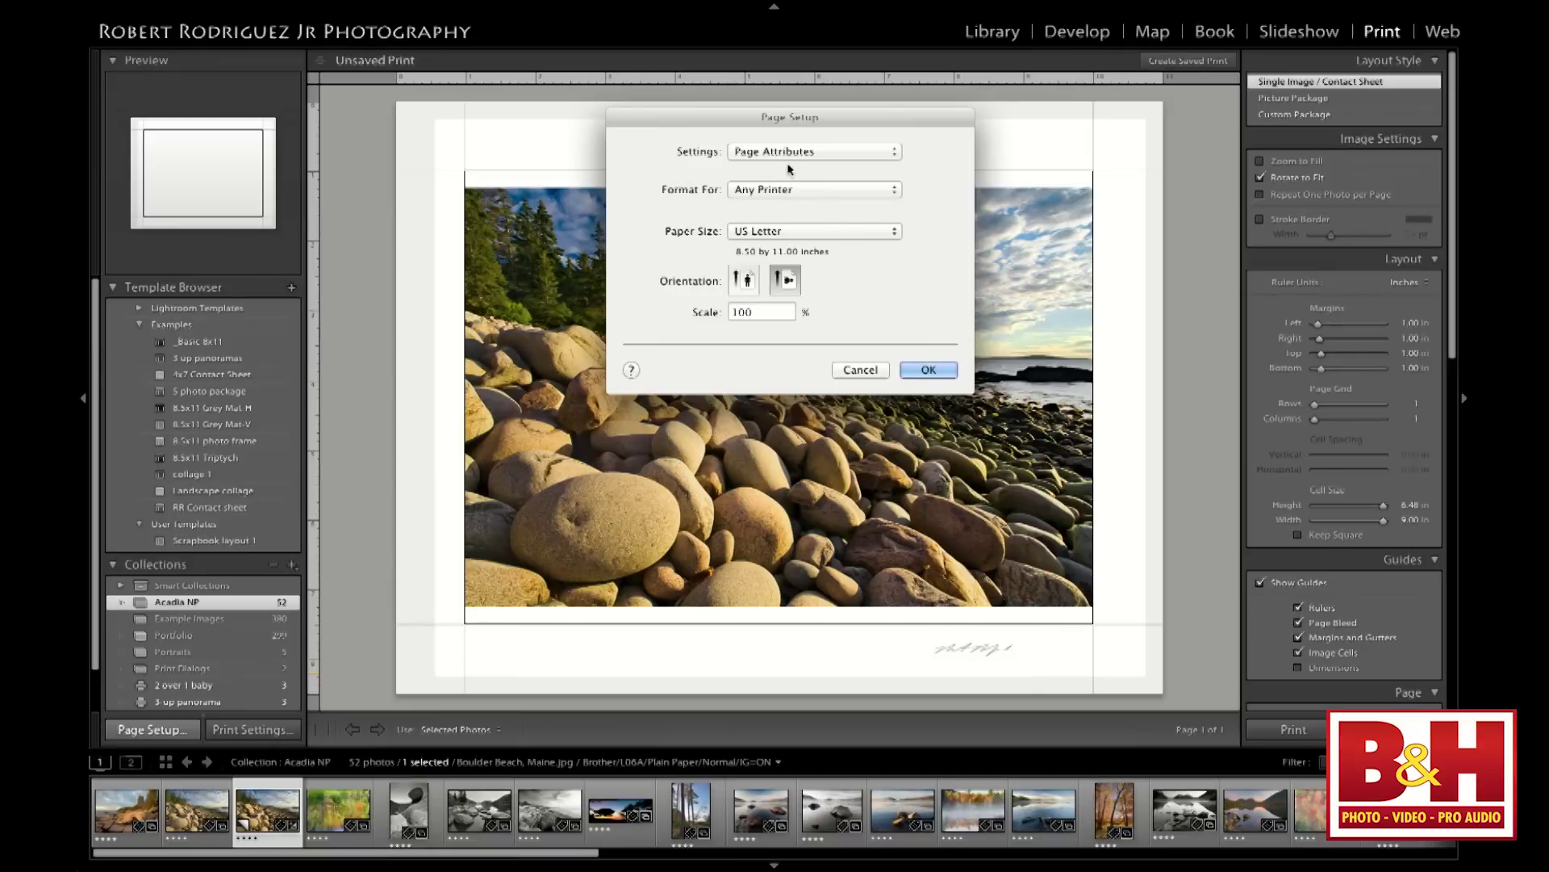
left_click(796, 191)
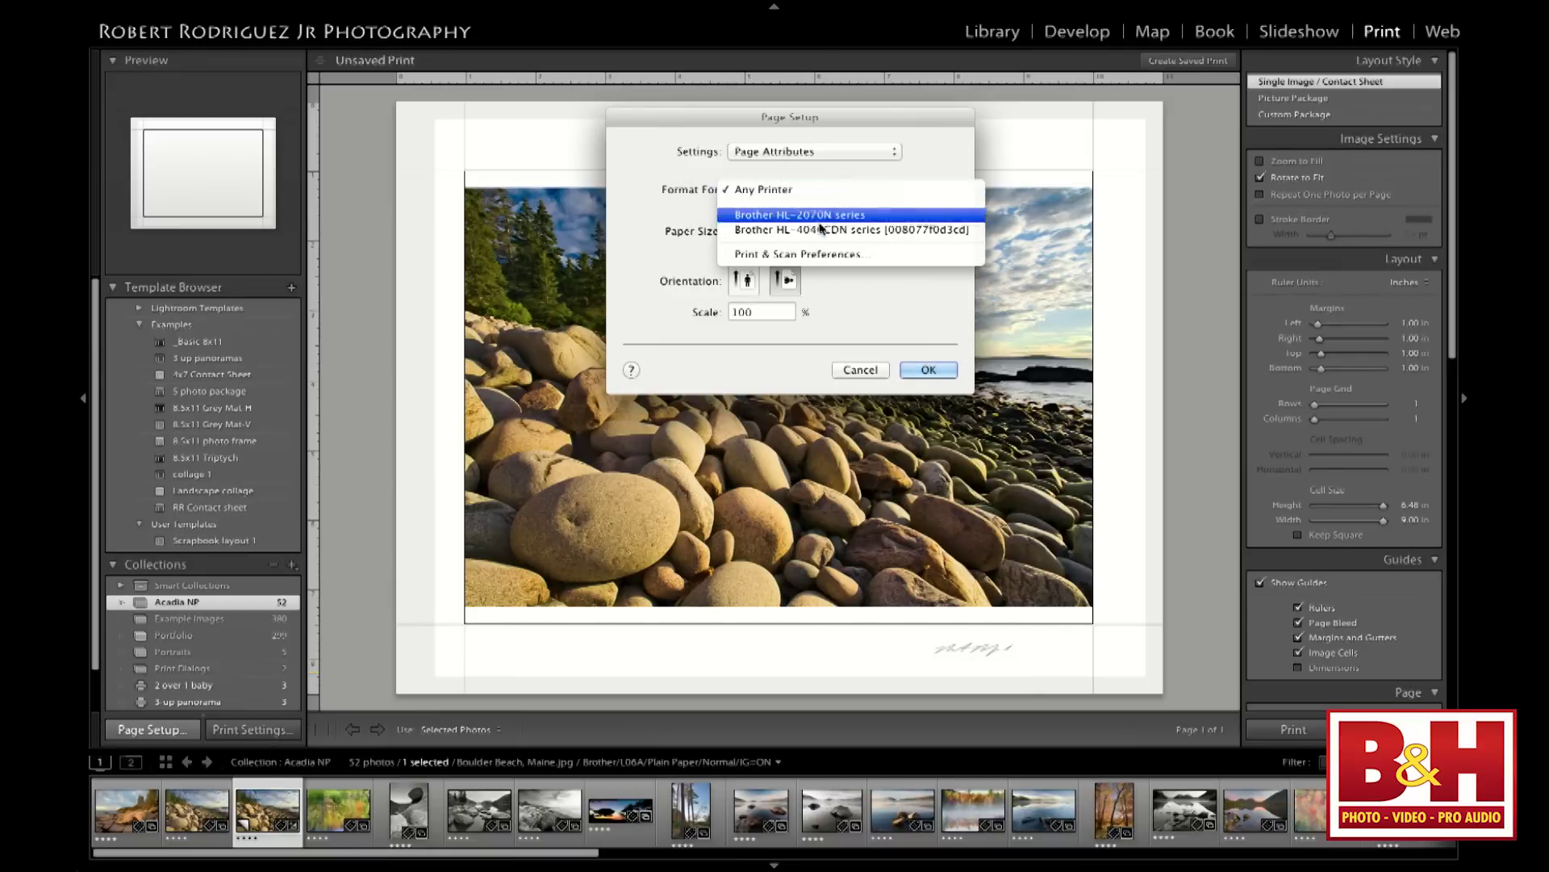
left_click(808, 188)
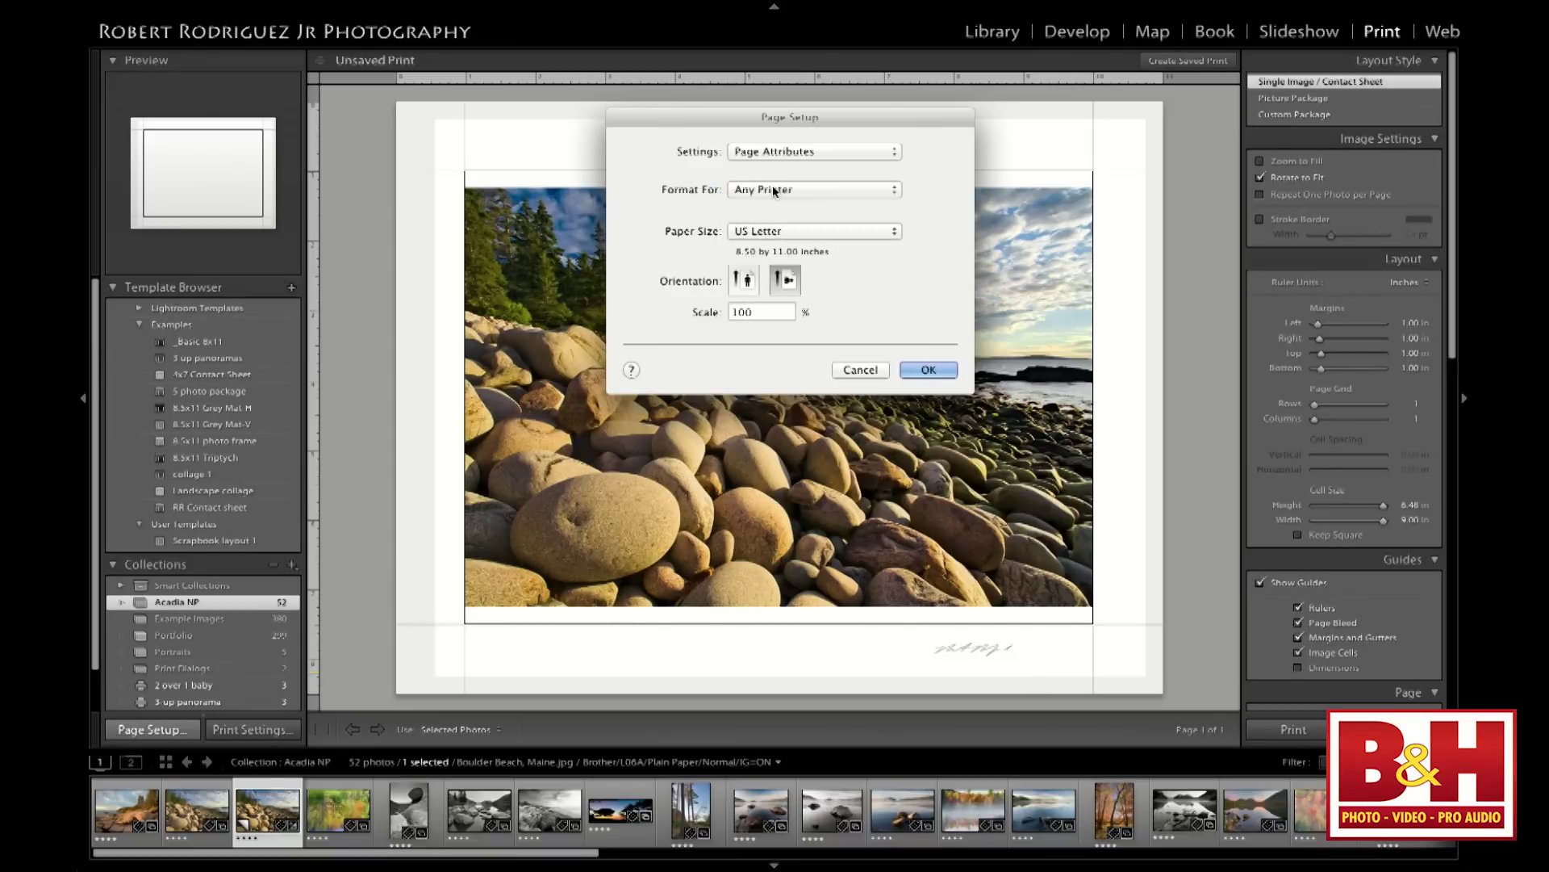
left_click(813, 195)
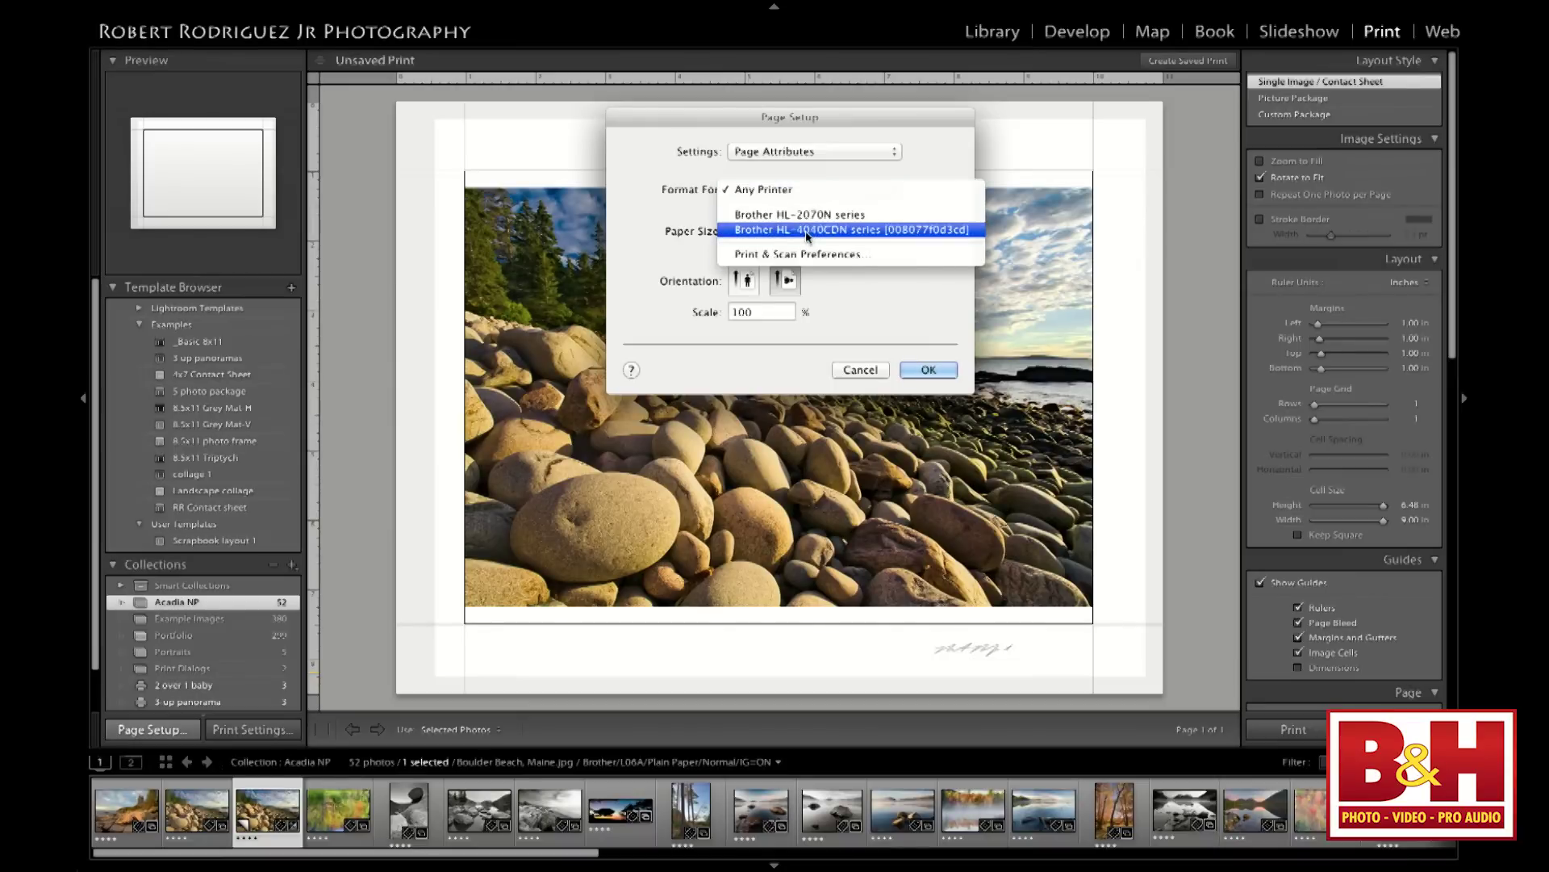
left_click(808, 188)
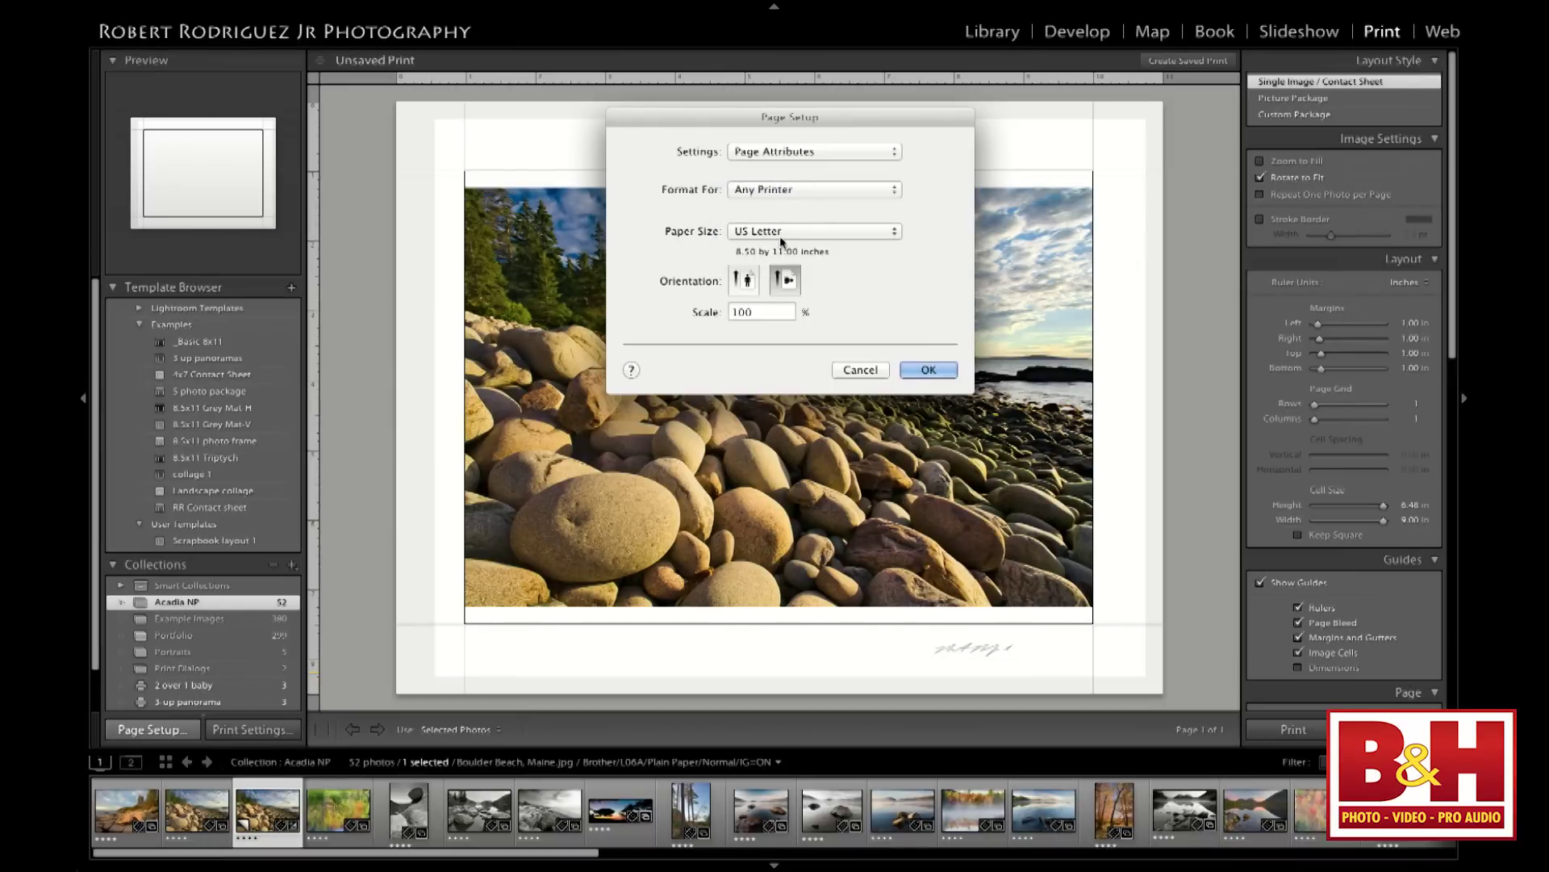
left_click(791, 234)
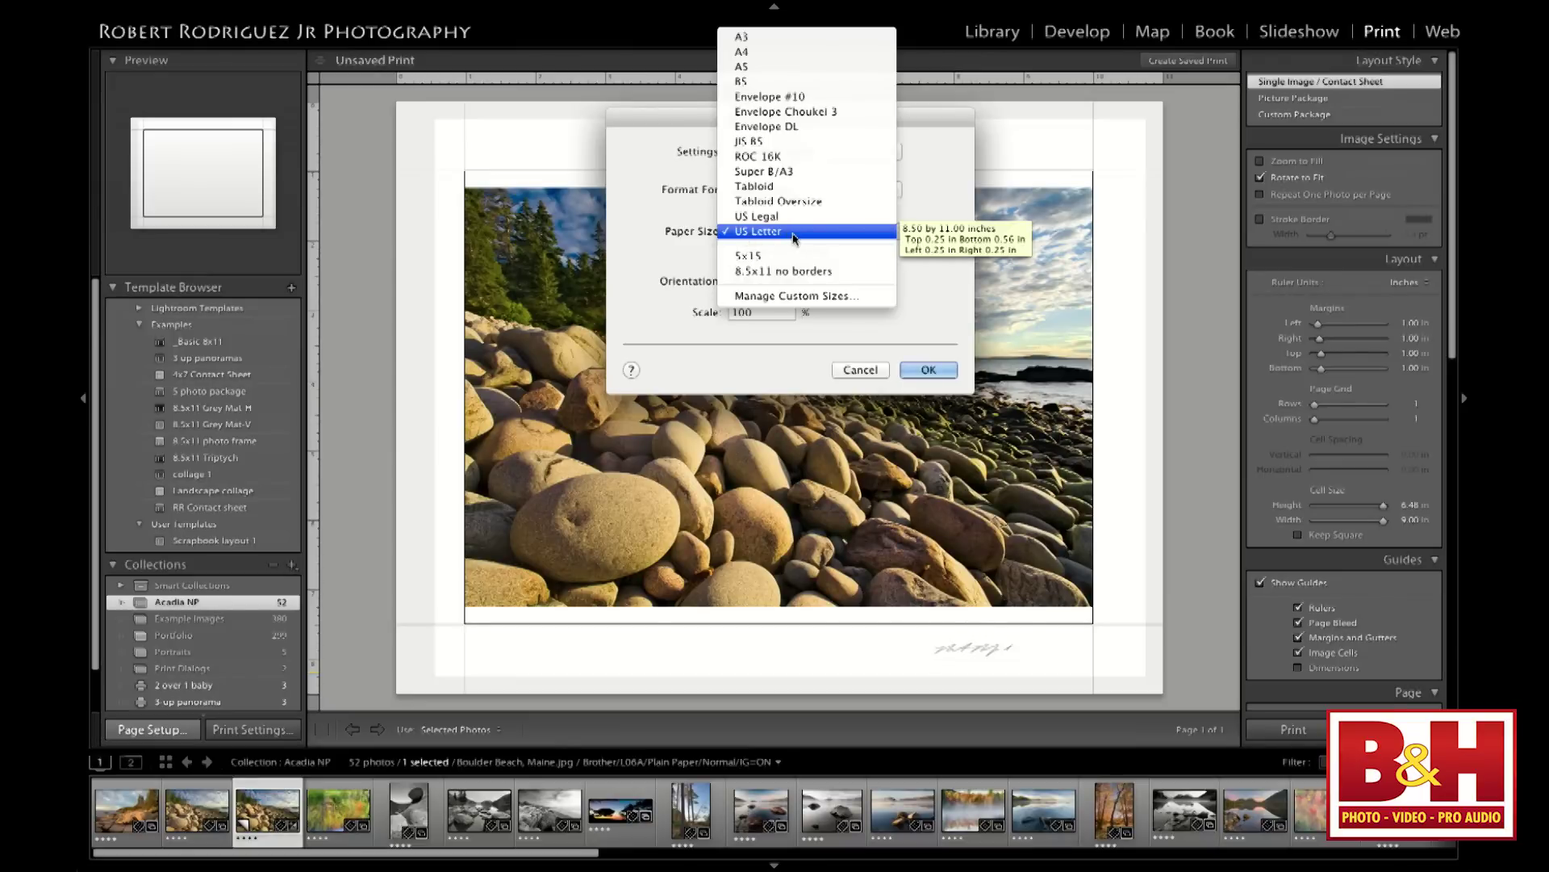
left_click(795, 234)
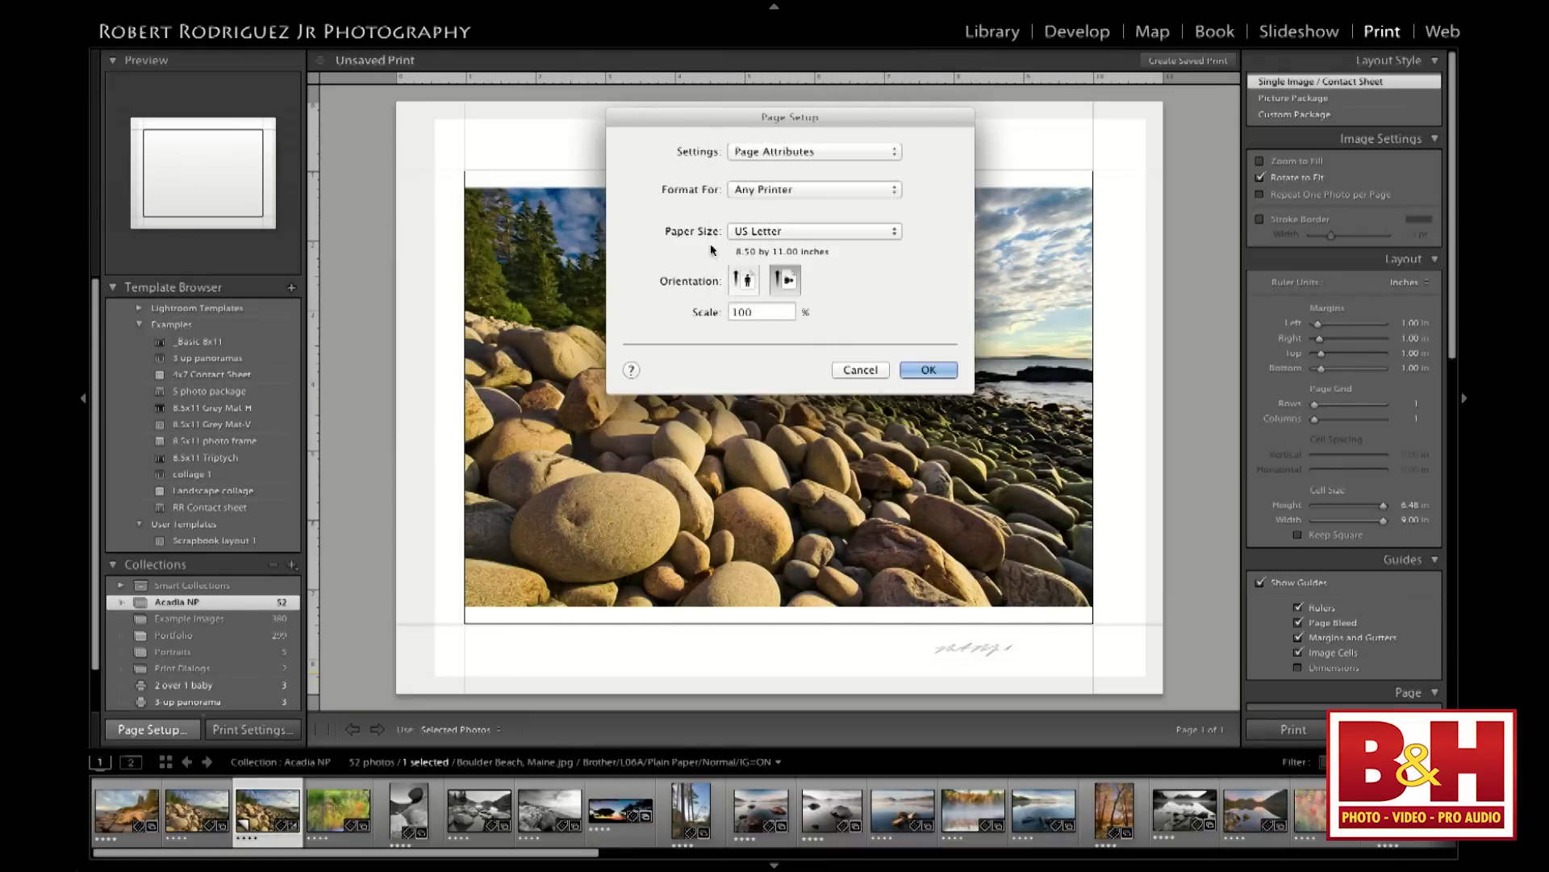
Inspect the custom paper sizes, including 8.5x11 no borders, and accept the page setup with US Letter
left_click(798, 234)
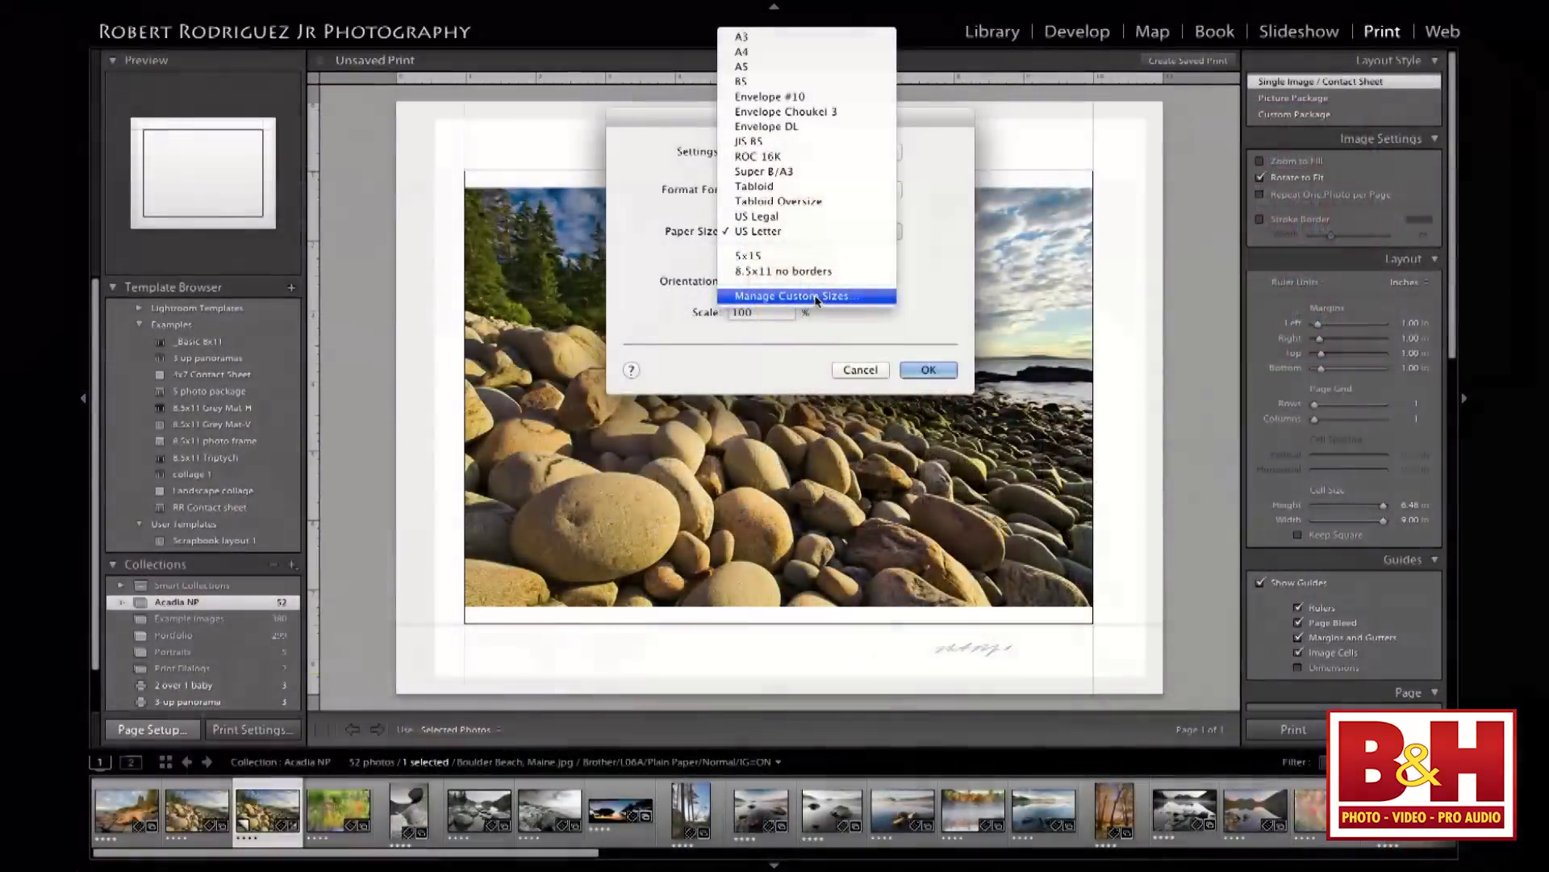
left_click(802, 294)
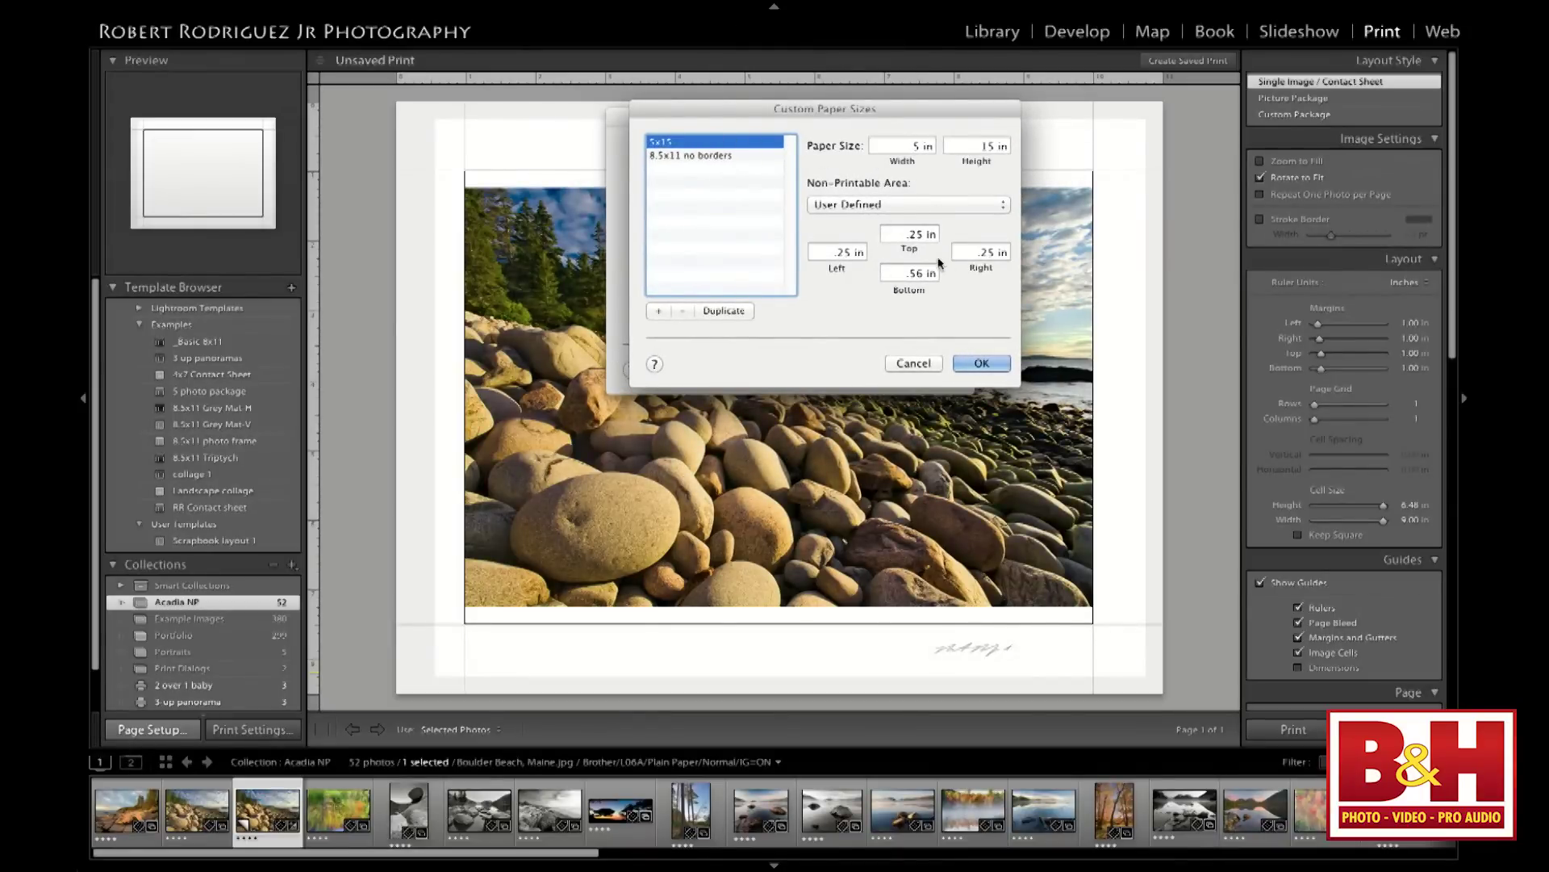
left_click(701, 156)
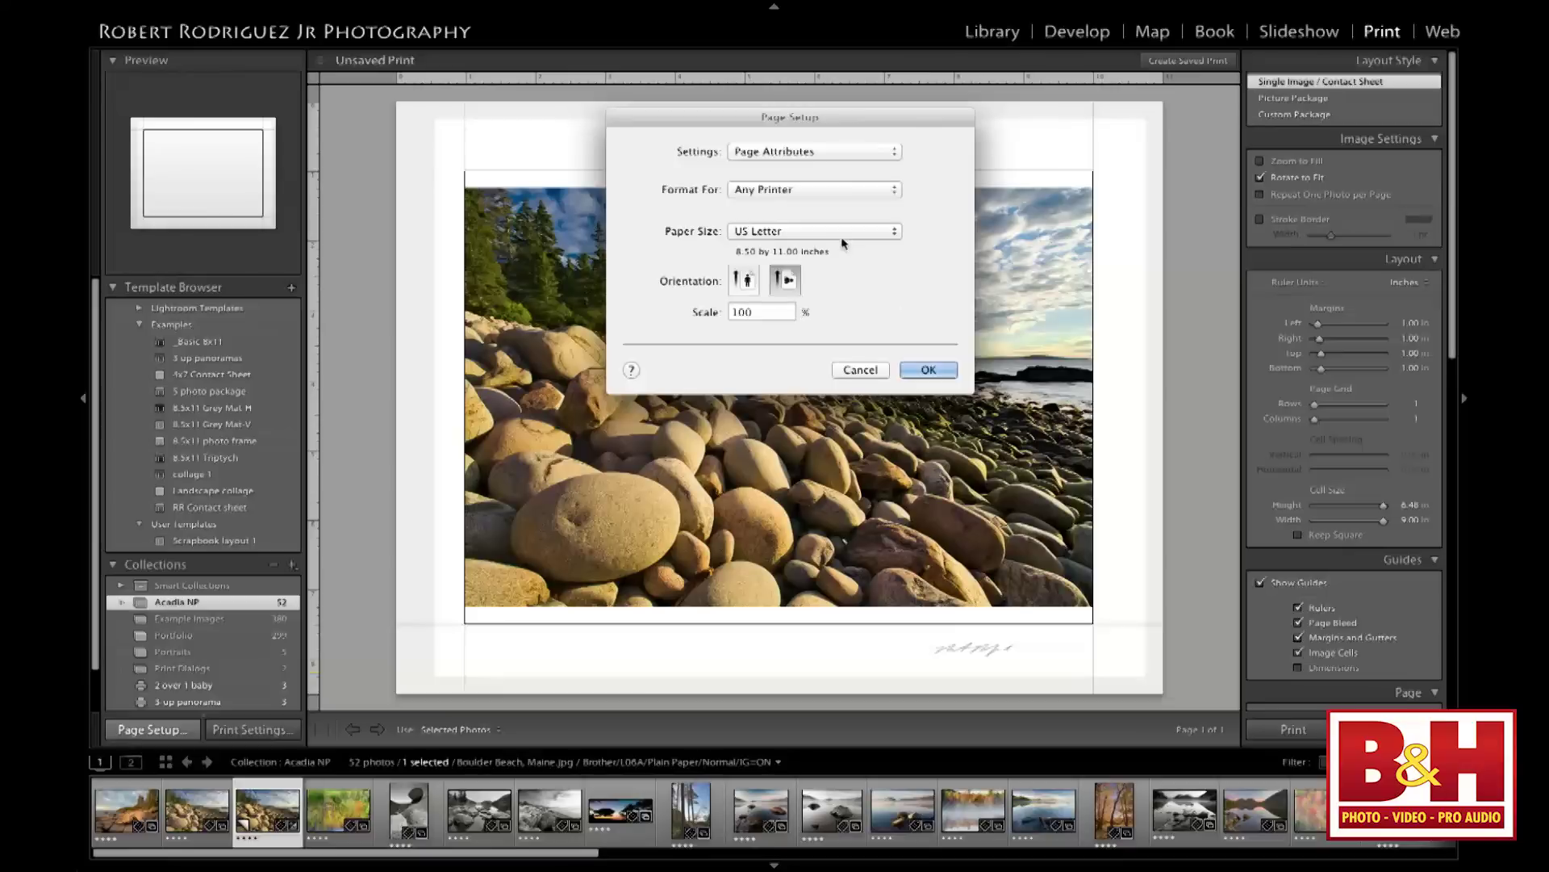
left_click(816, 231)
left_click(817, 232)
left_click(928, 369)
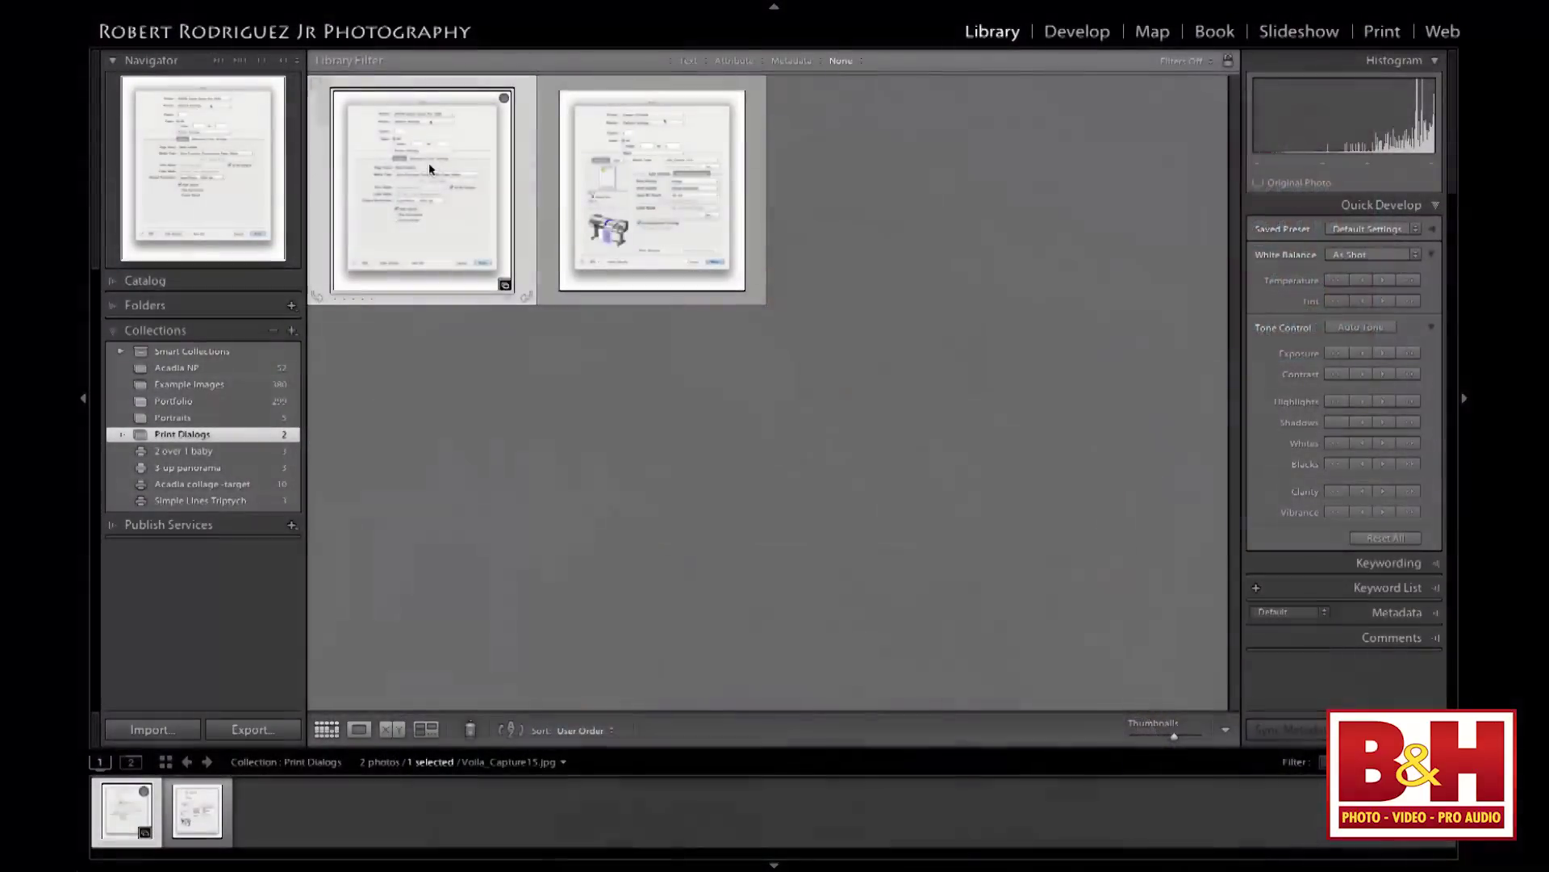
Enlarge the Epson Stylus Pro 3880 print dialog capture and examine its printer settings, including 16 Bit Output
double_click(428, 167)
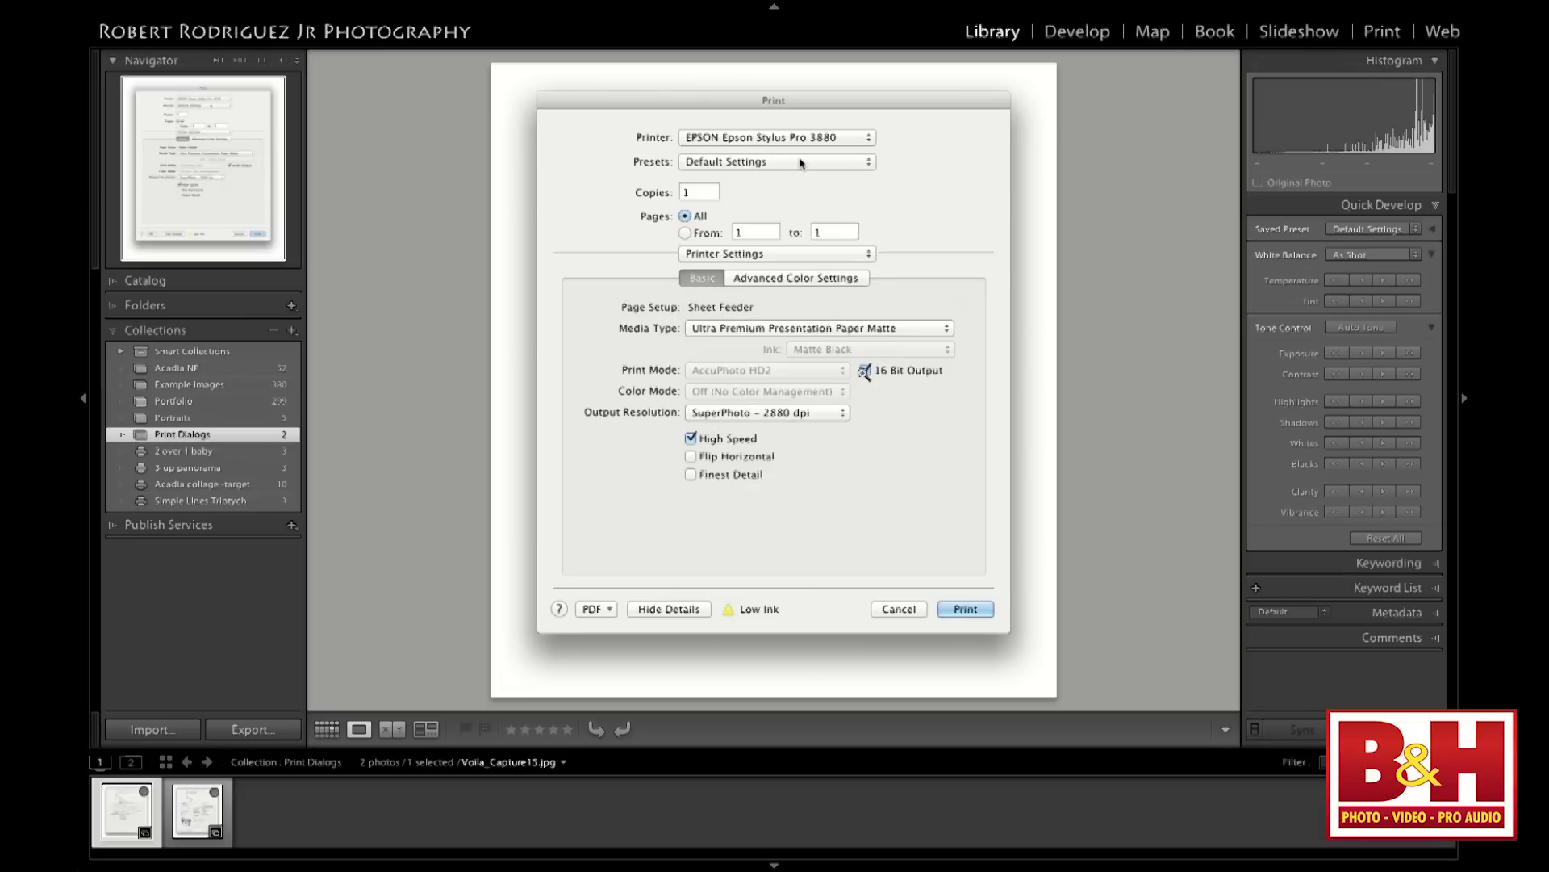
left_click(866, 371)
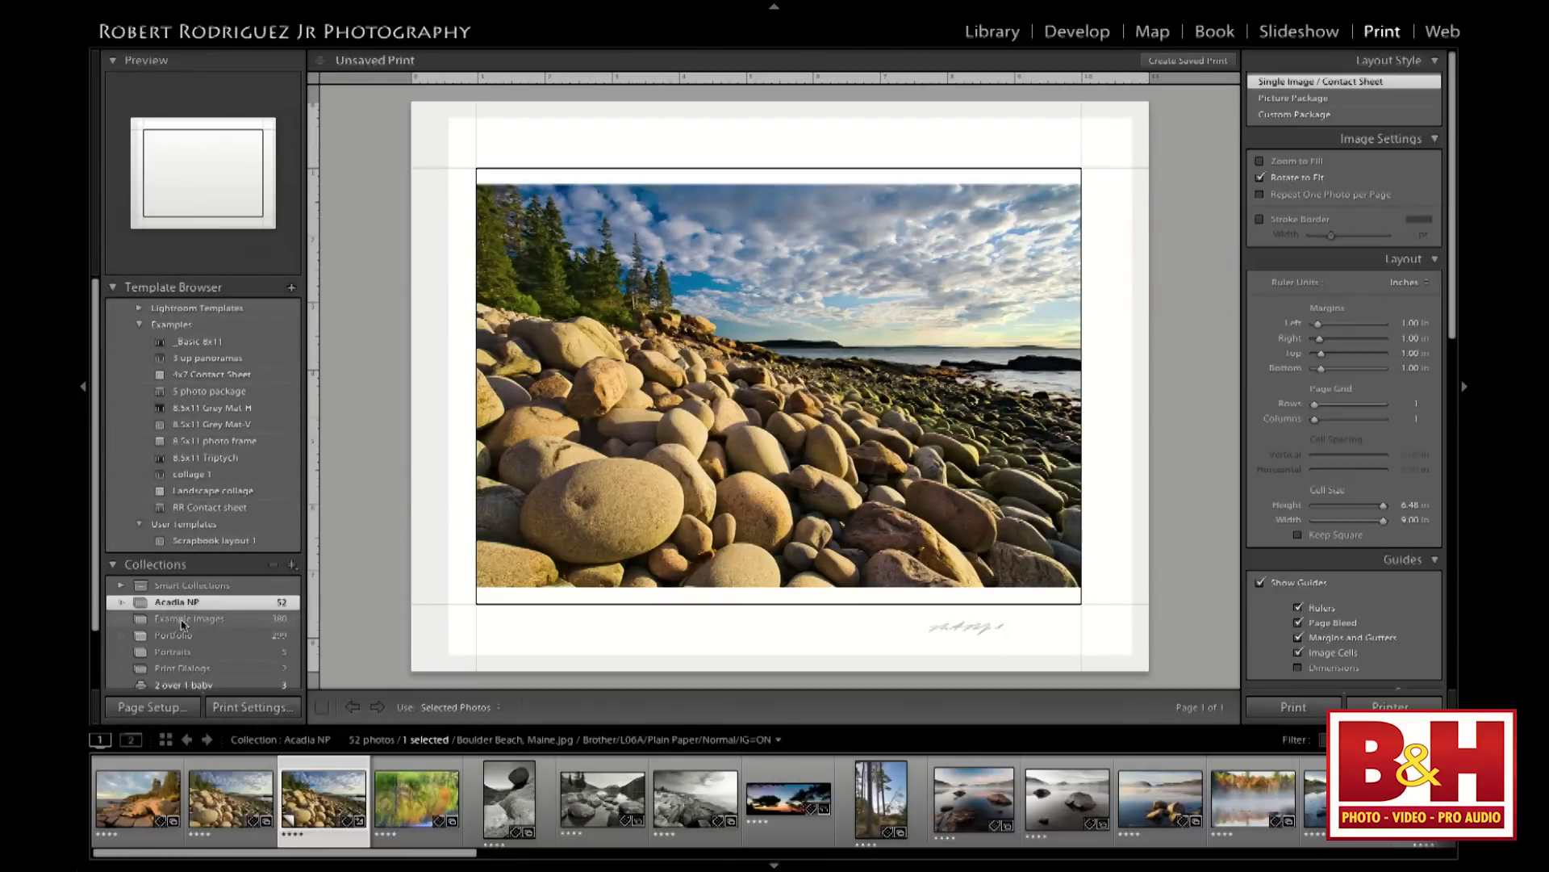
Compare the original Boulder Beach photo with its Brother proof copy on the print page, ending on the proof copy
scroll(183, 624, "down", 2)
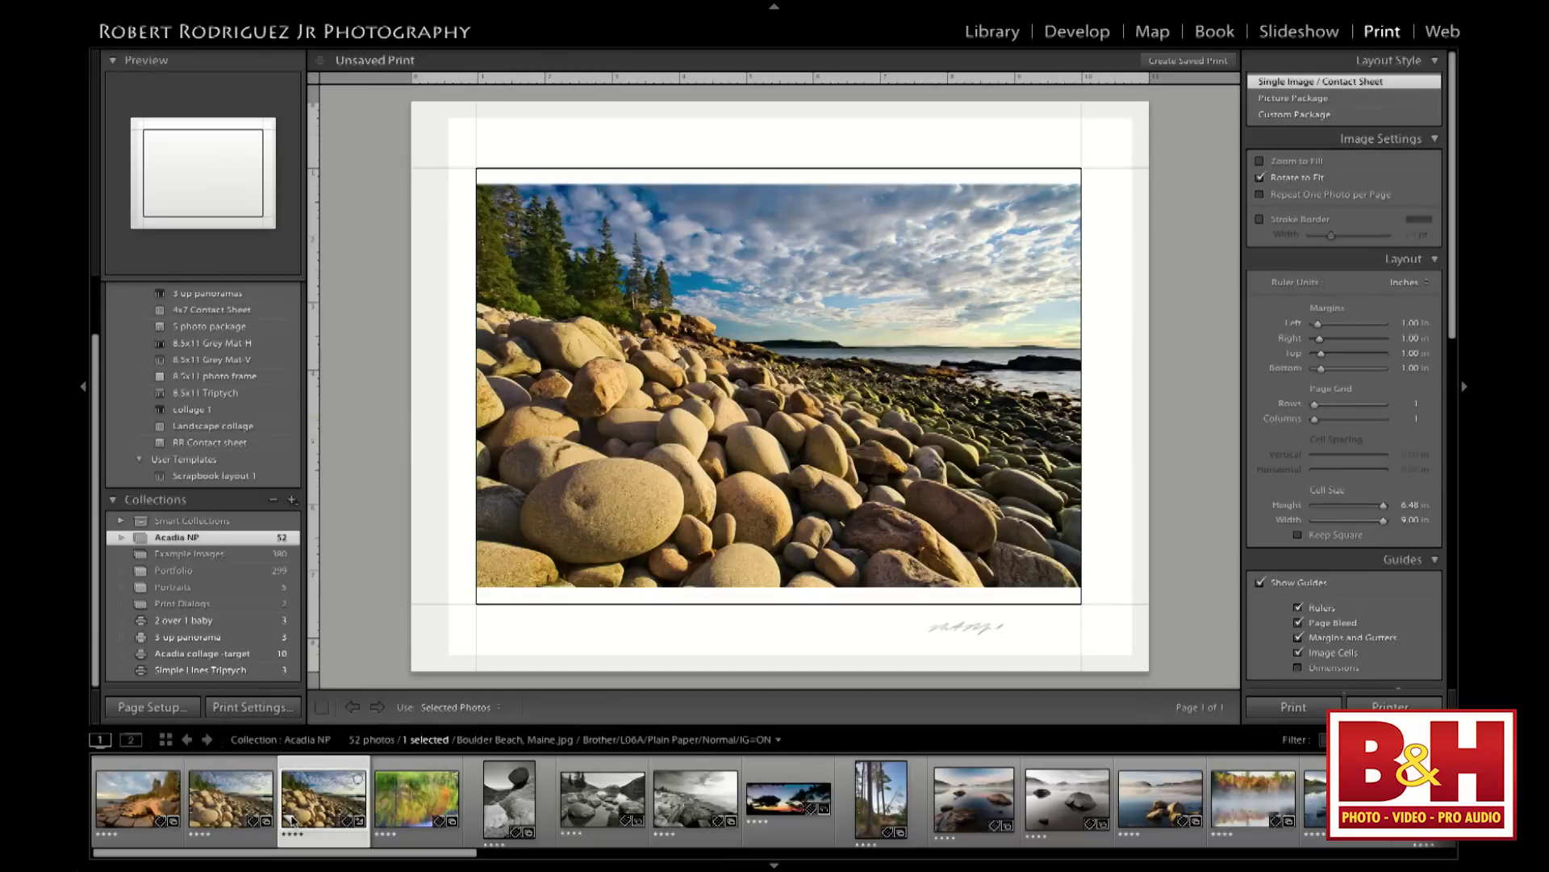
left_click(244, 797)
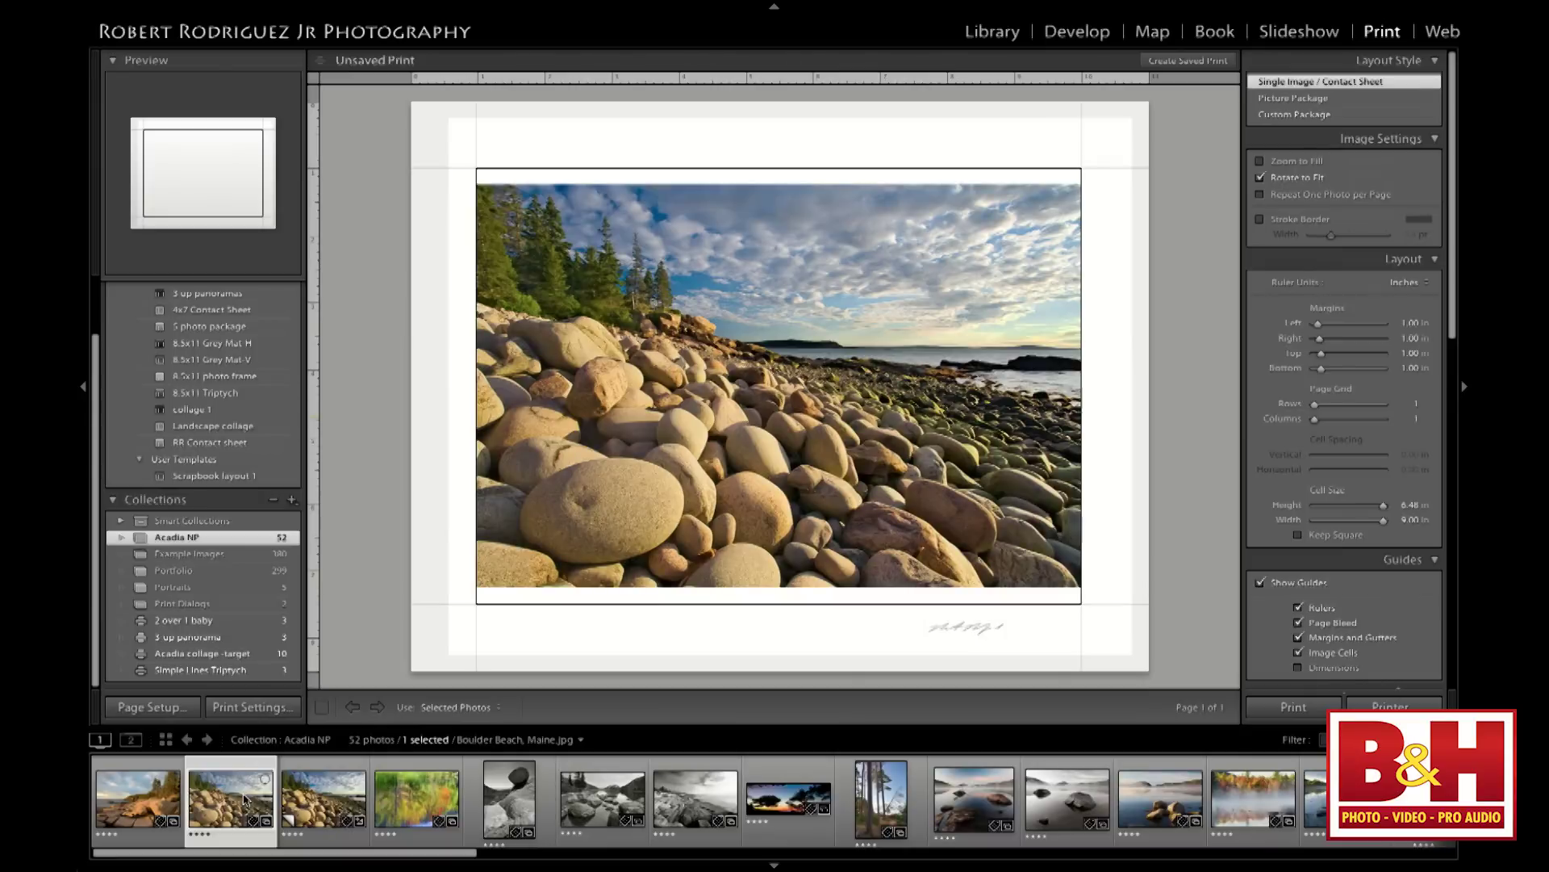
left_click(305, 796)
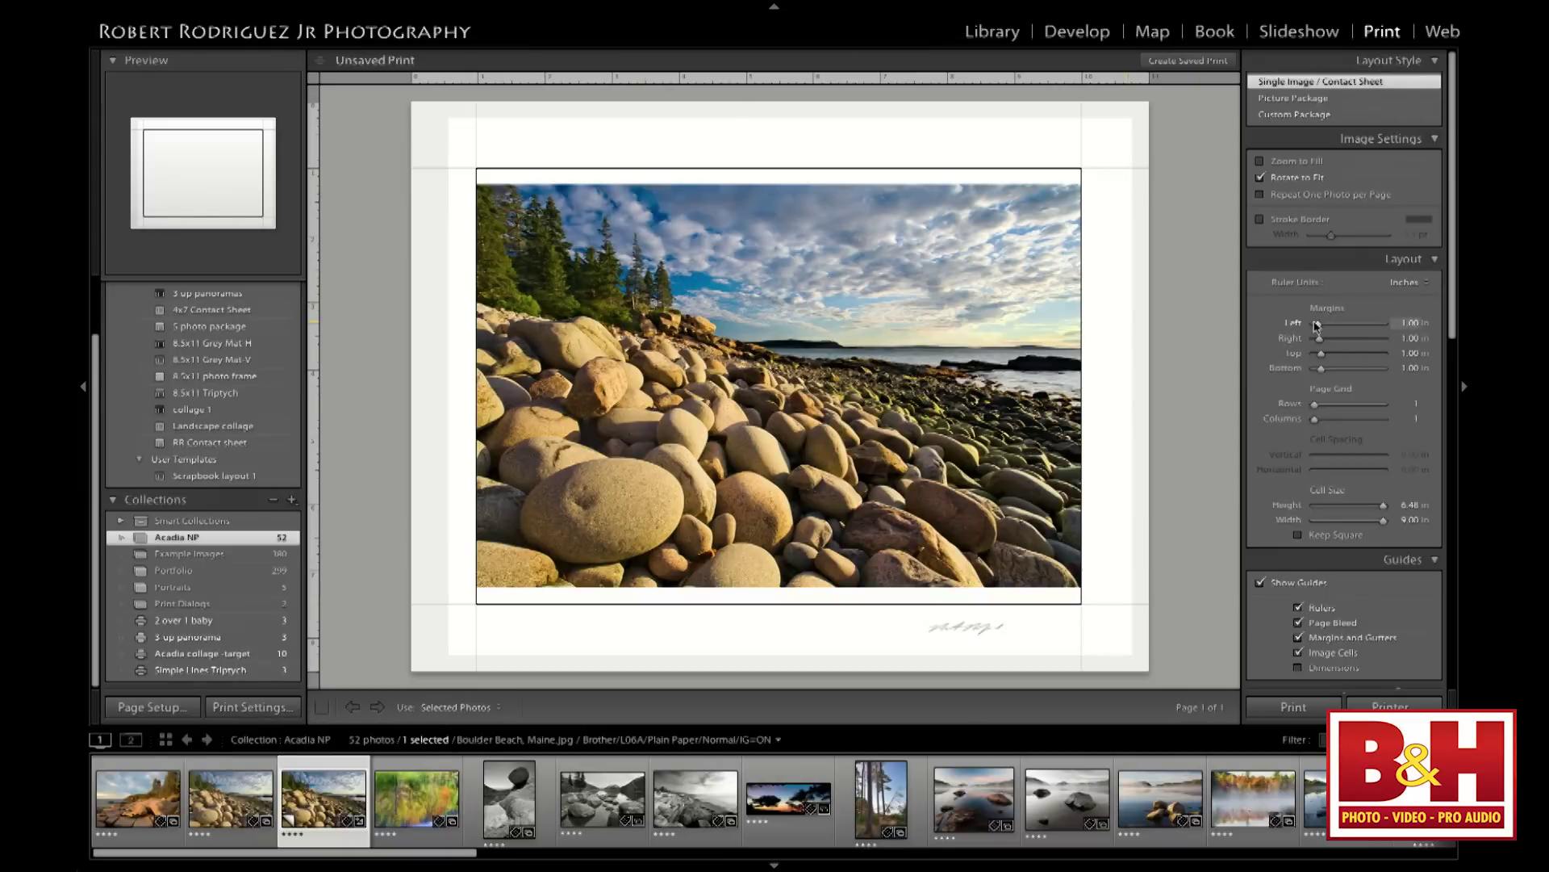
Reduce the page margins to 0.56 in left and 0.25 in right, top and bottom, and turn off the identity plate
left_click_drag(1318, 325, 1291, 370)
scroll(1332, 389, "down", 4)
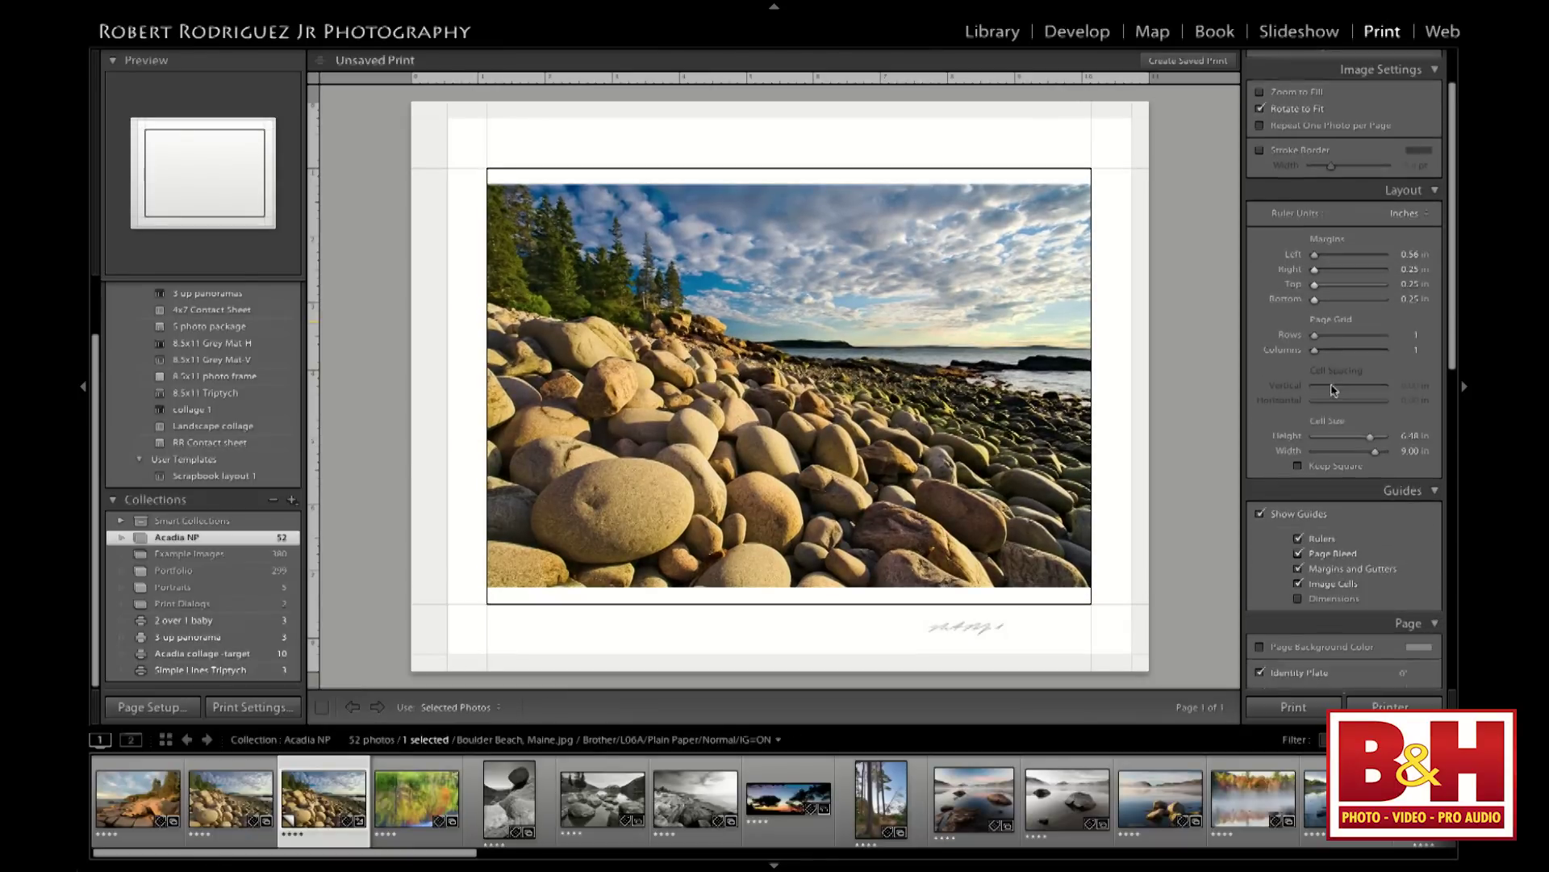
scroll(1333, 390, "down", 4)
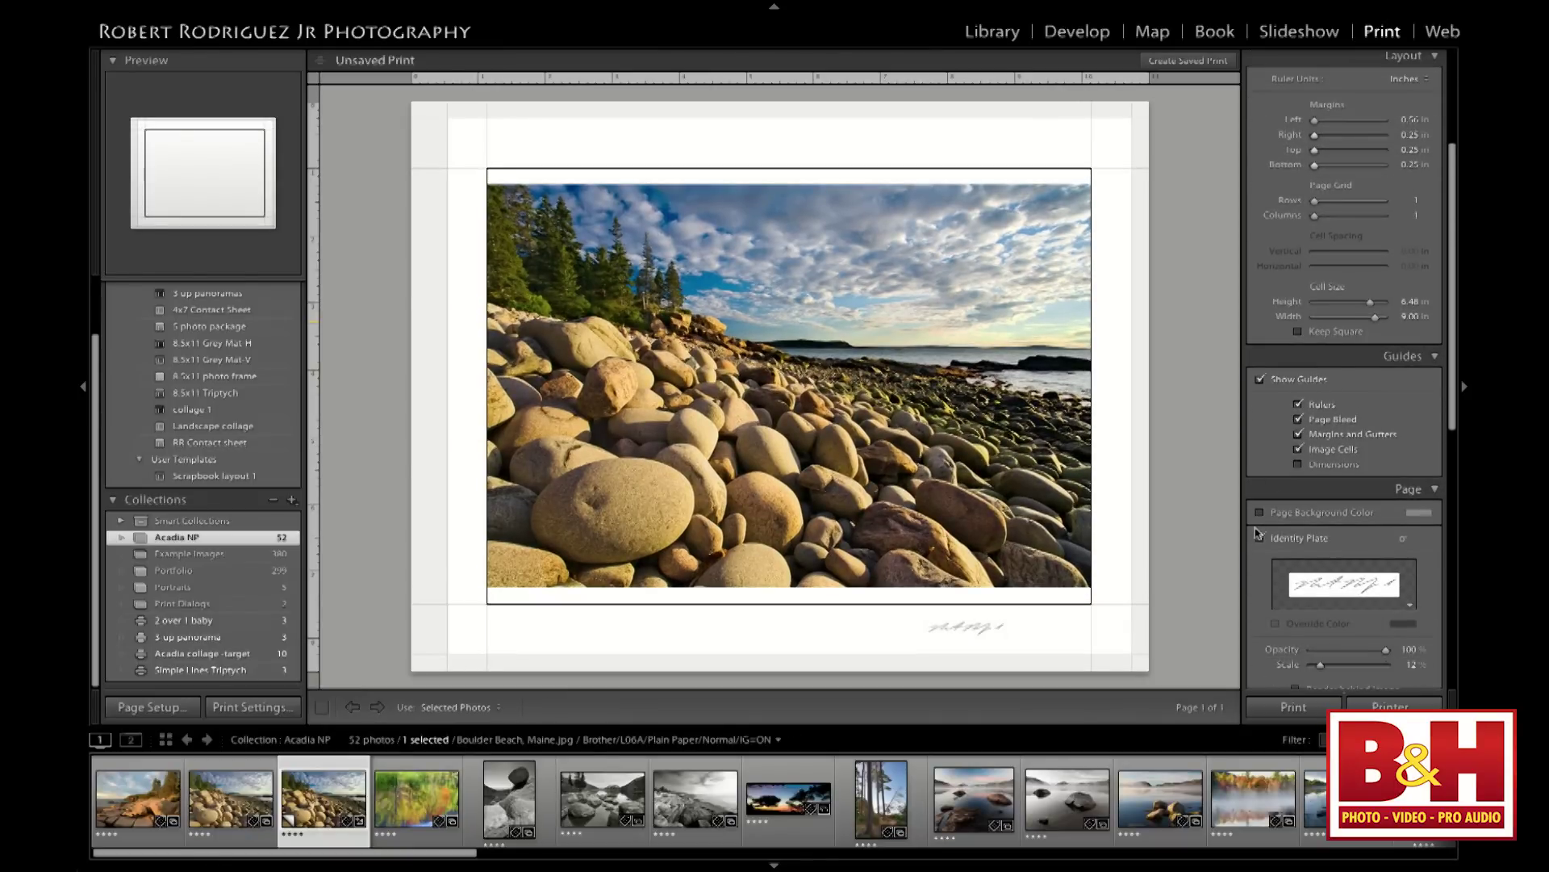
left_click(1261, 540)
Resize the image cell on the page to about 6.50 in high and 7.64 in wide
scroll(1352, 299, "up", 8)
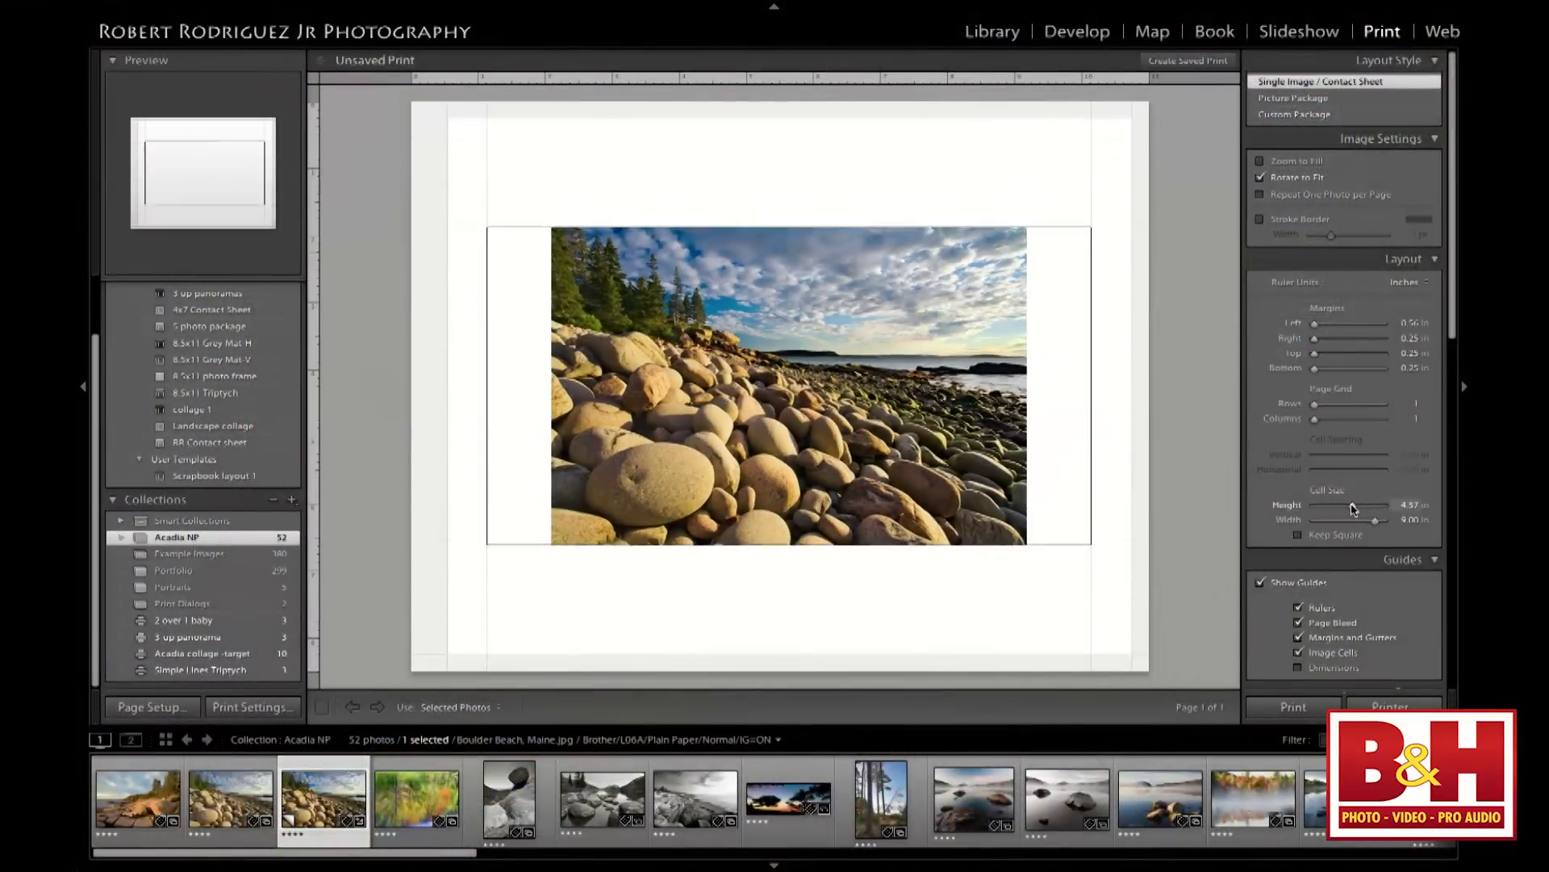
left_click_drag(1353, 507, 1377, 506)
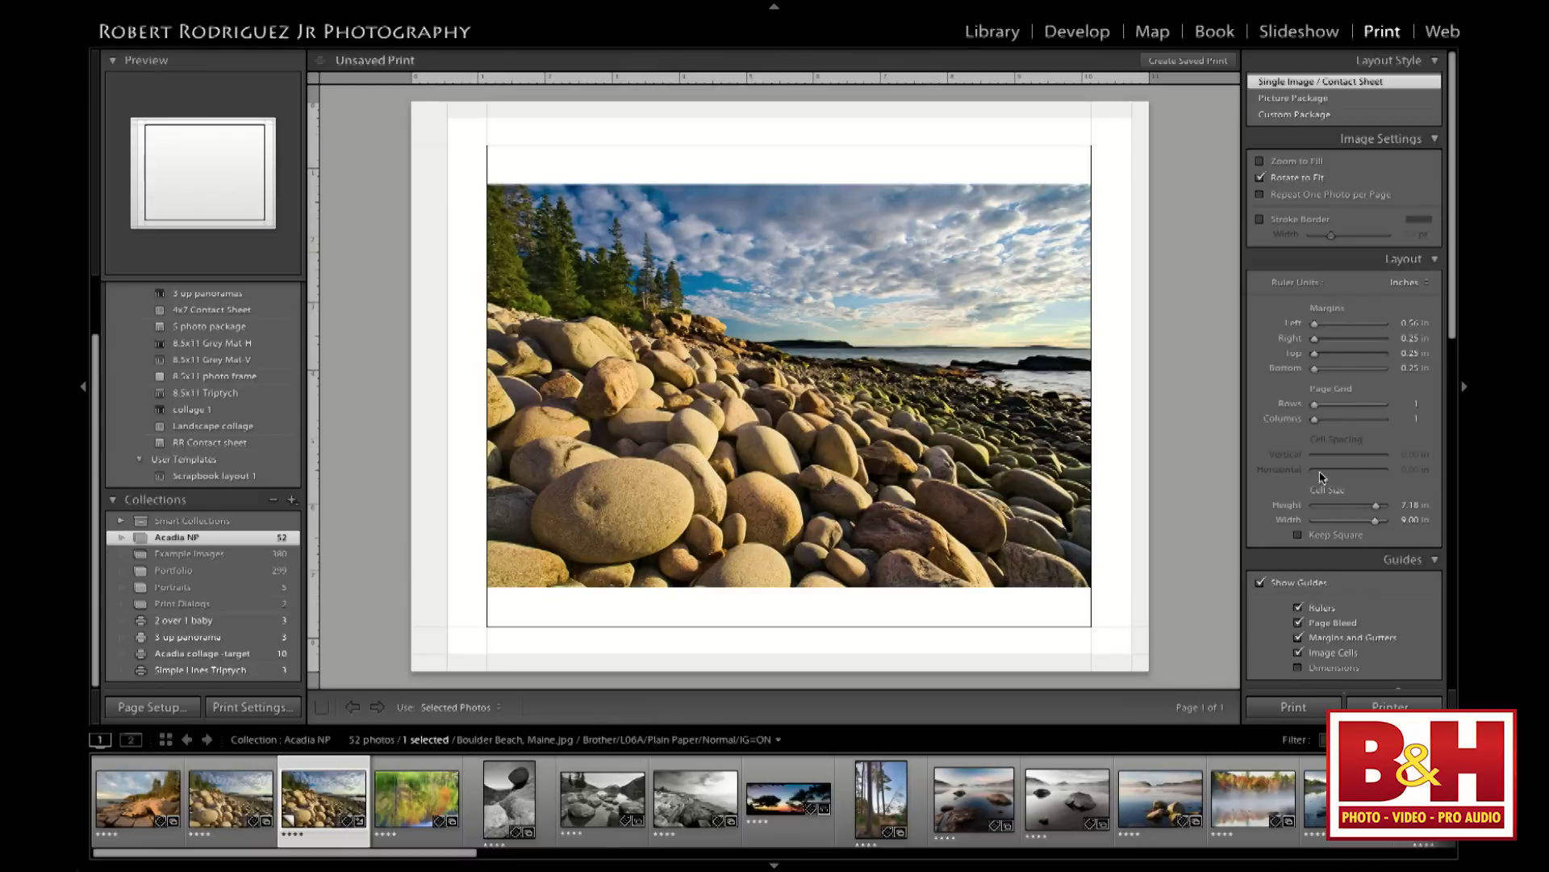
left_click_drag(1377, 506, 1368, 514)
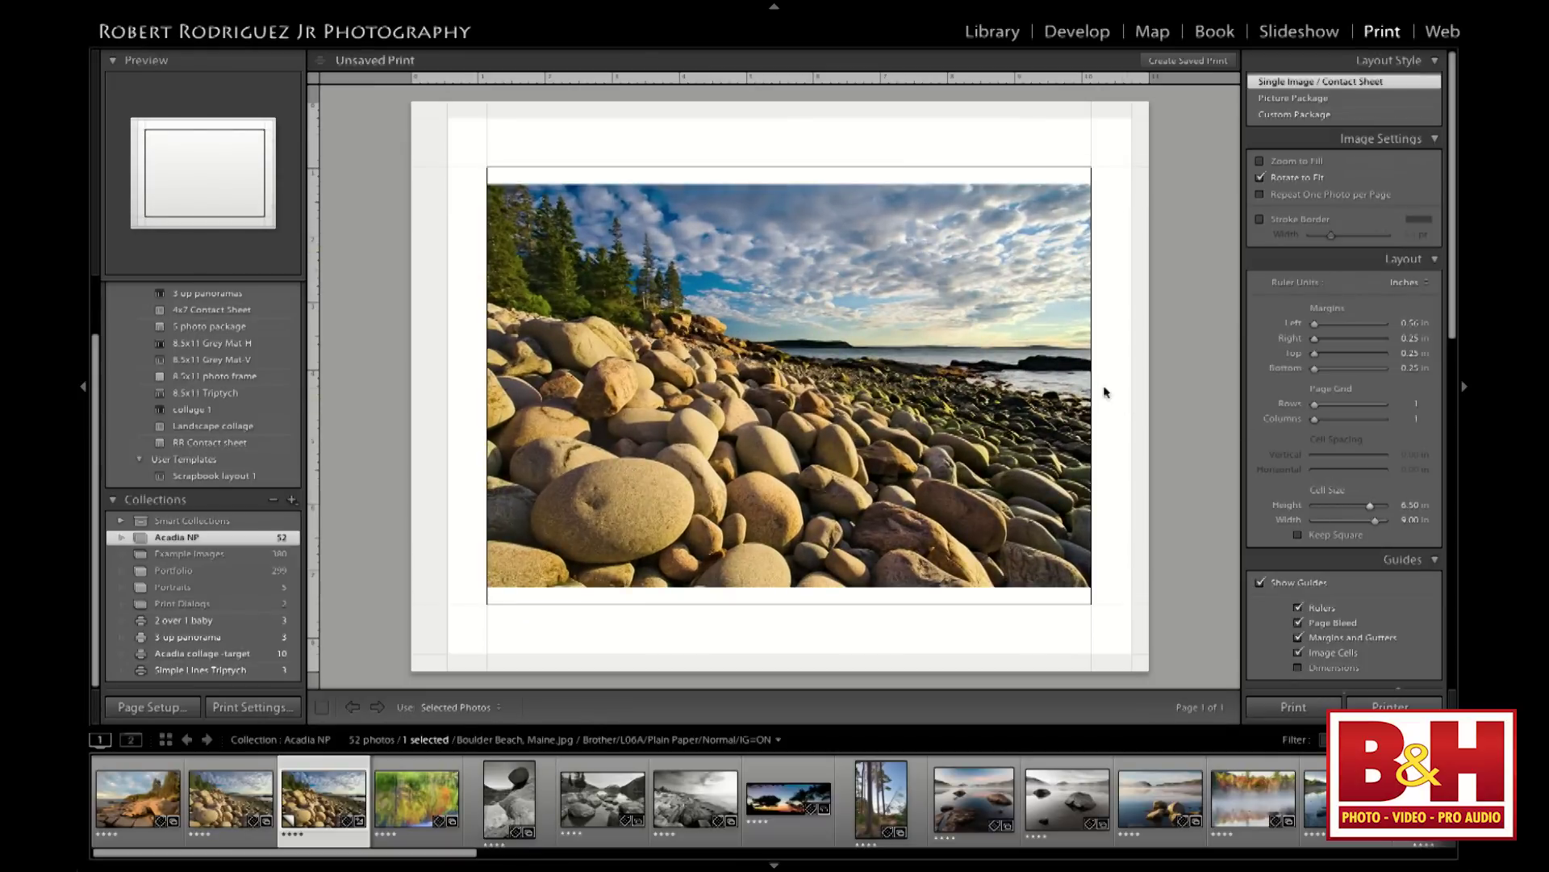
left_click_drag(1091, 392, 1046, 393)
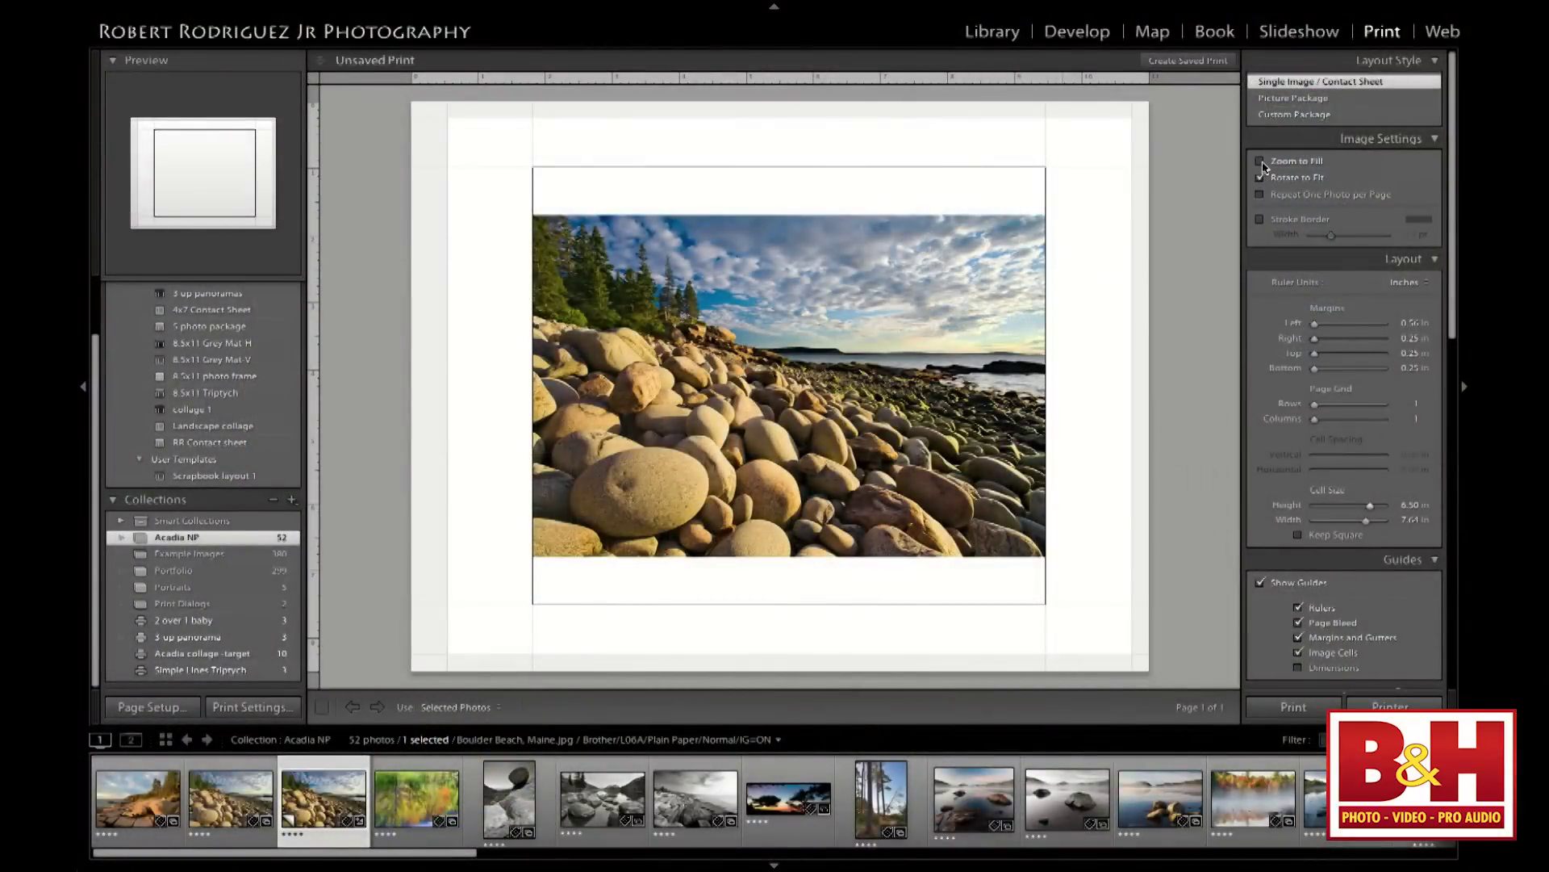
Make the photo fill its cell with Zoom to Fill and set the cell size to 5 in high by 7 in wide
left_click(1261, 163)
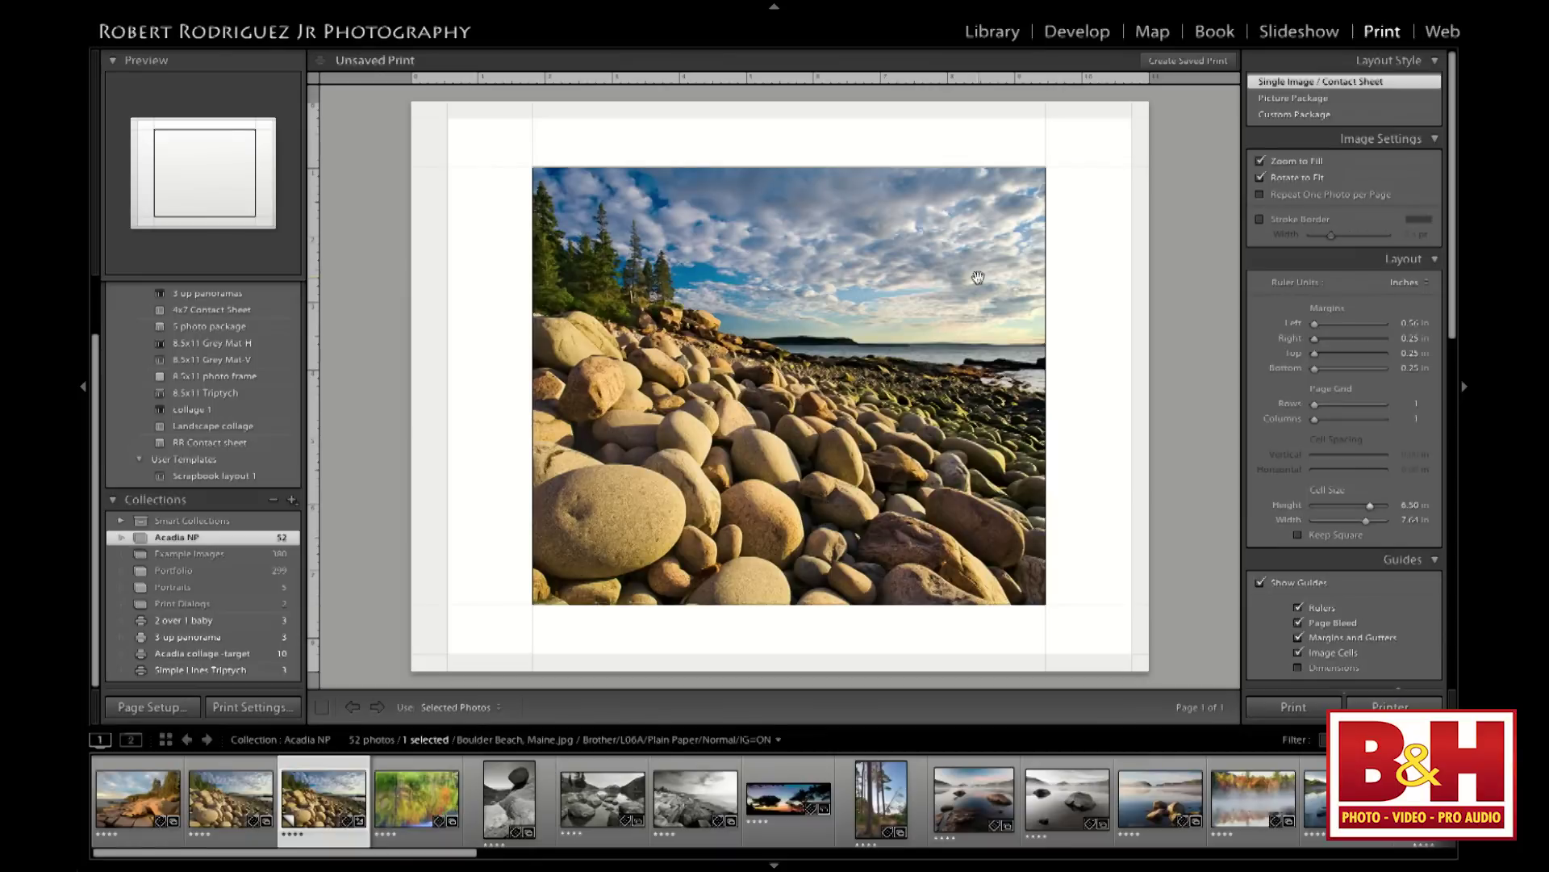
left_click(1408, 506)
type("5")
key("Tab")
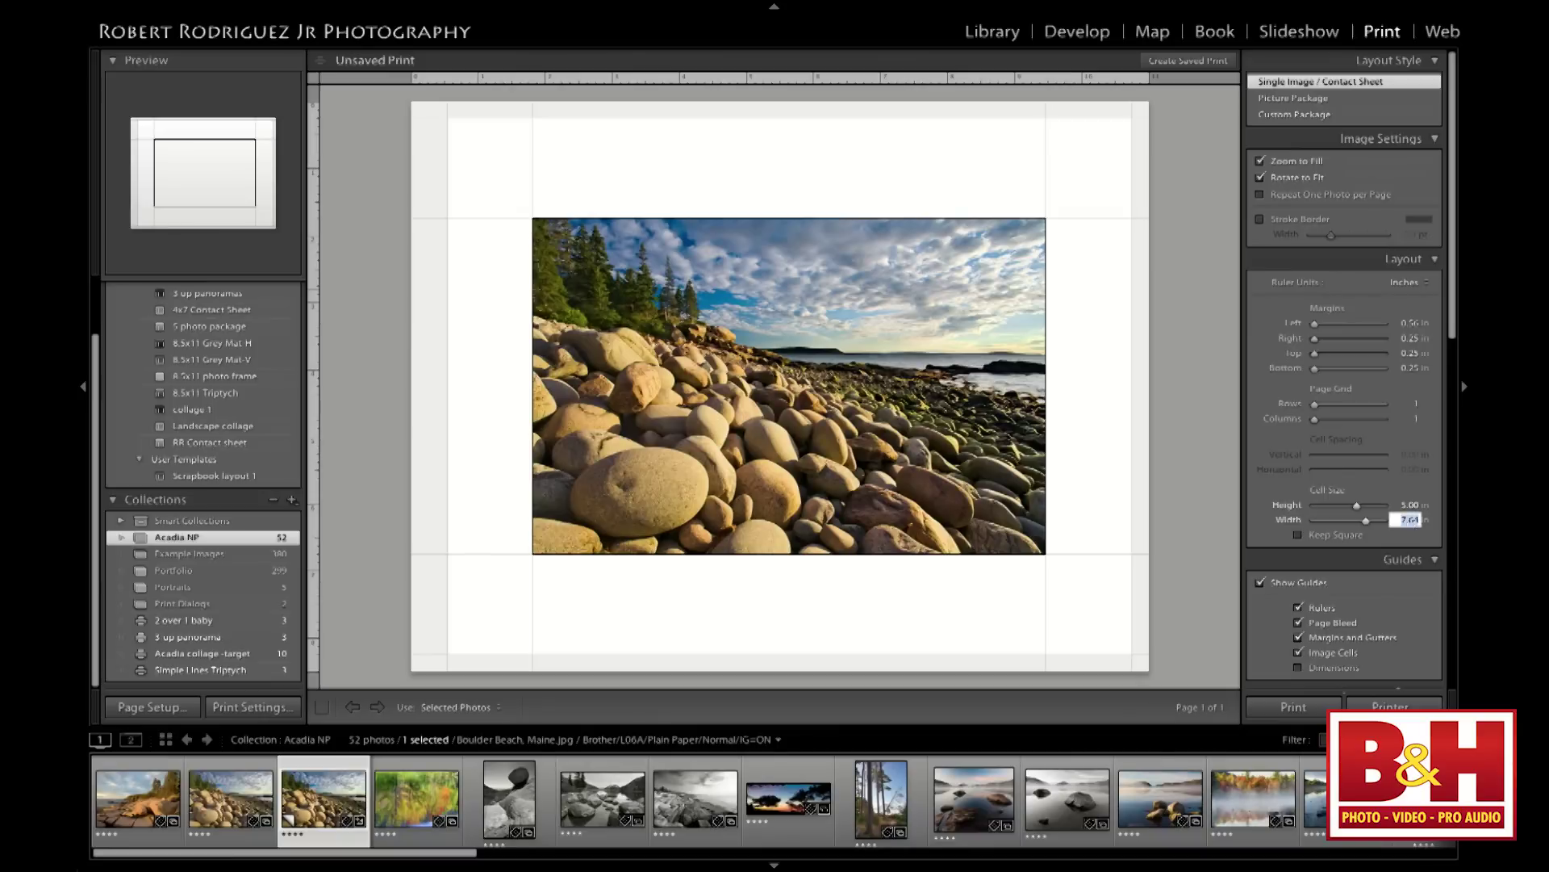
type("7")
key("Return")
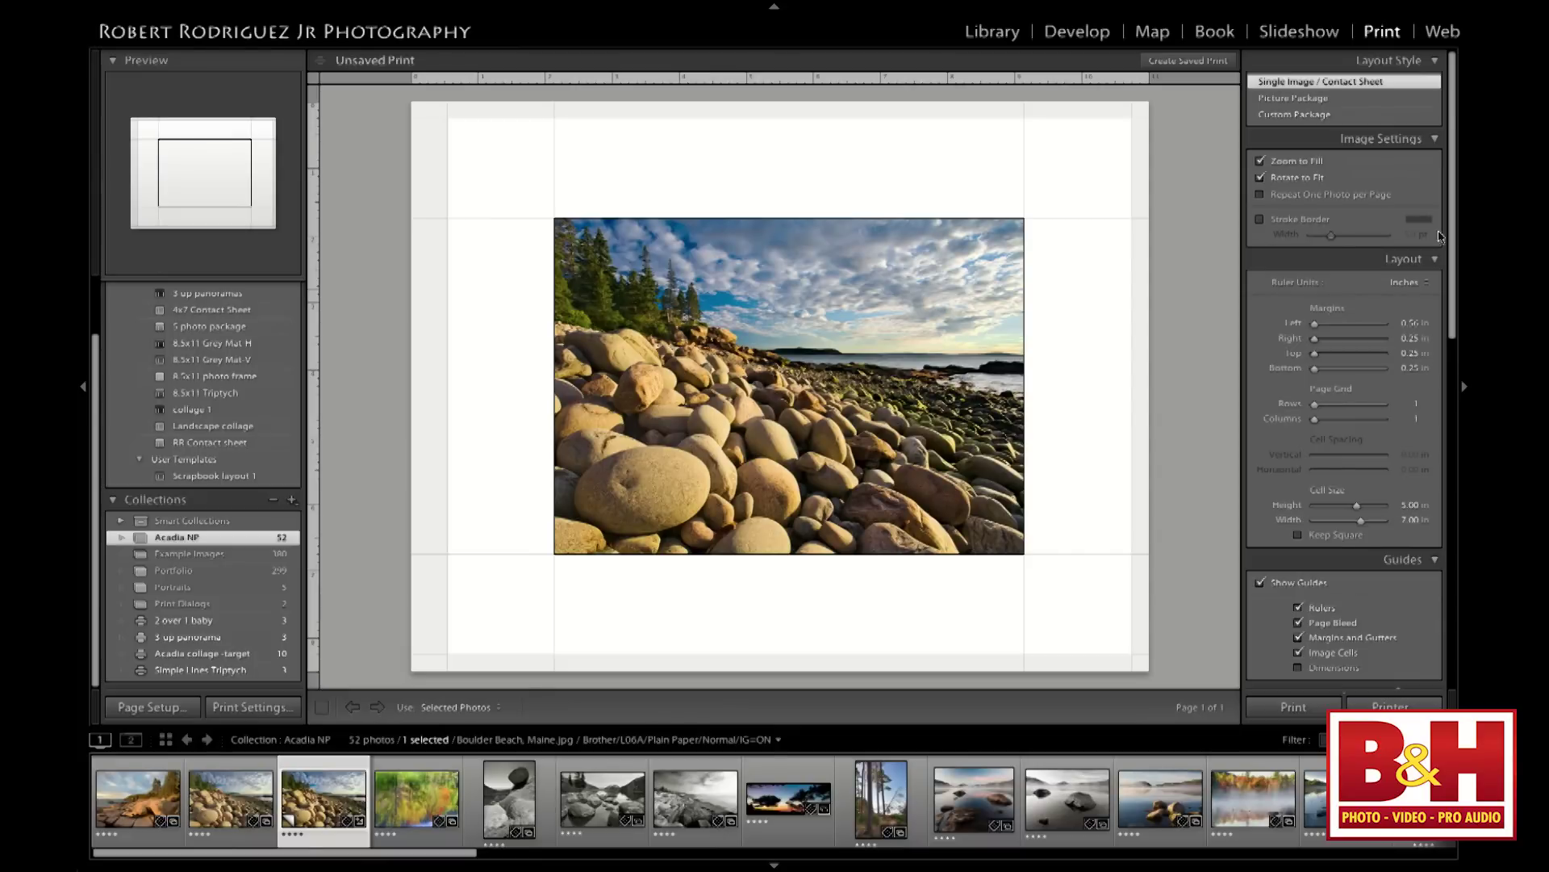
Compare the 5x7 cell with Zoom to Fill off and on, leave it on, and shift the photo rightward within the cell
left_click(1260, 161)
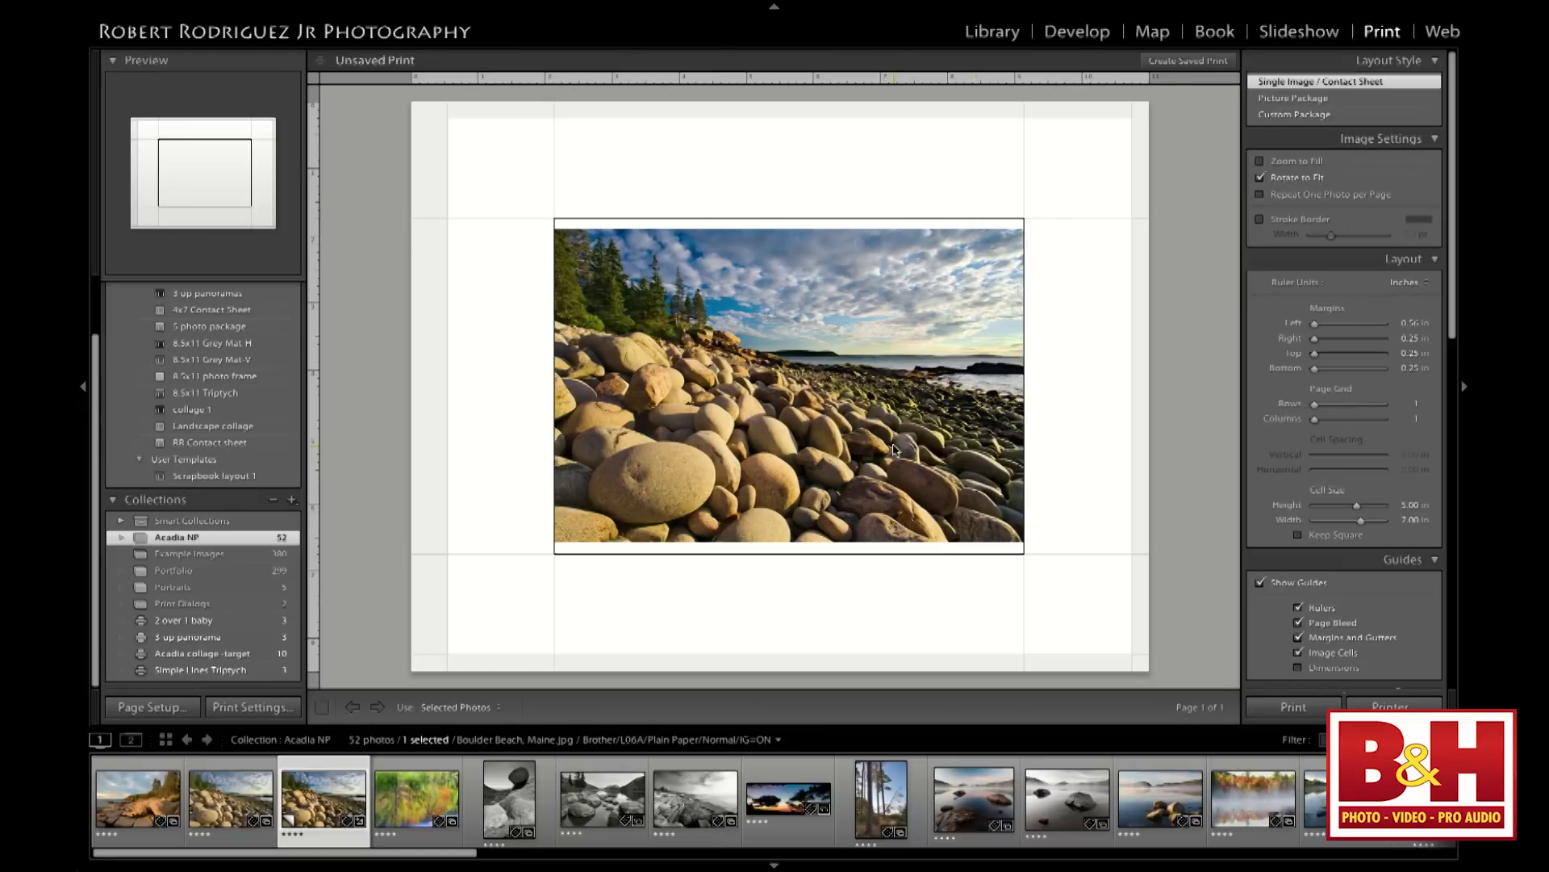
left_click(1262, 162)
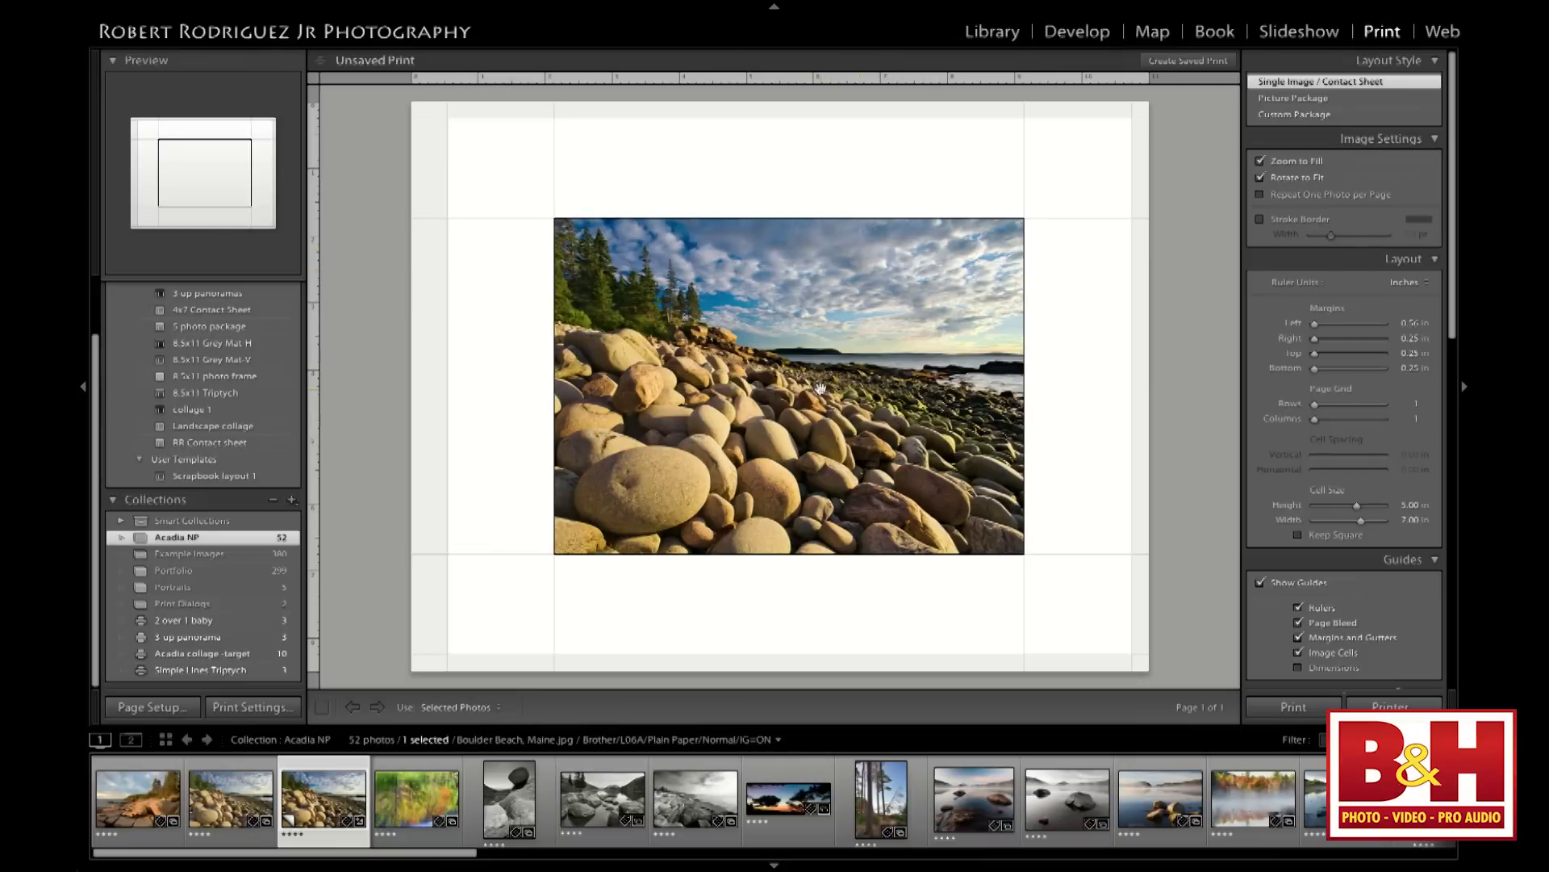
left_click_drag(833, 383, 961, 380)
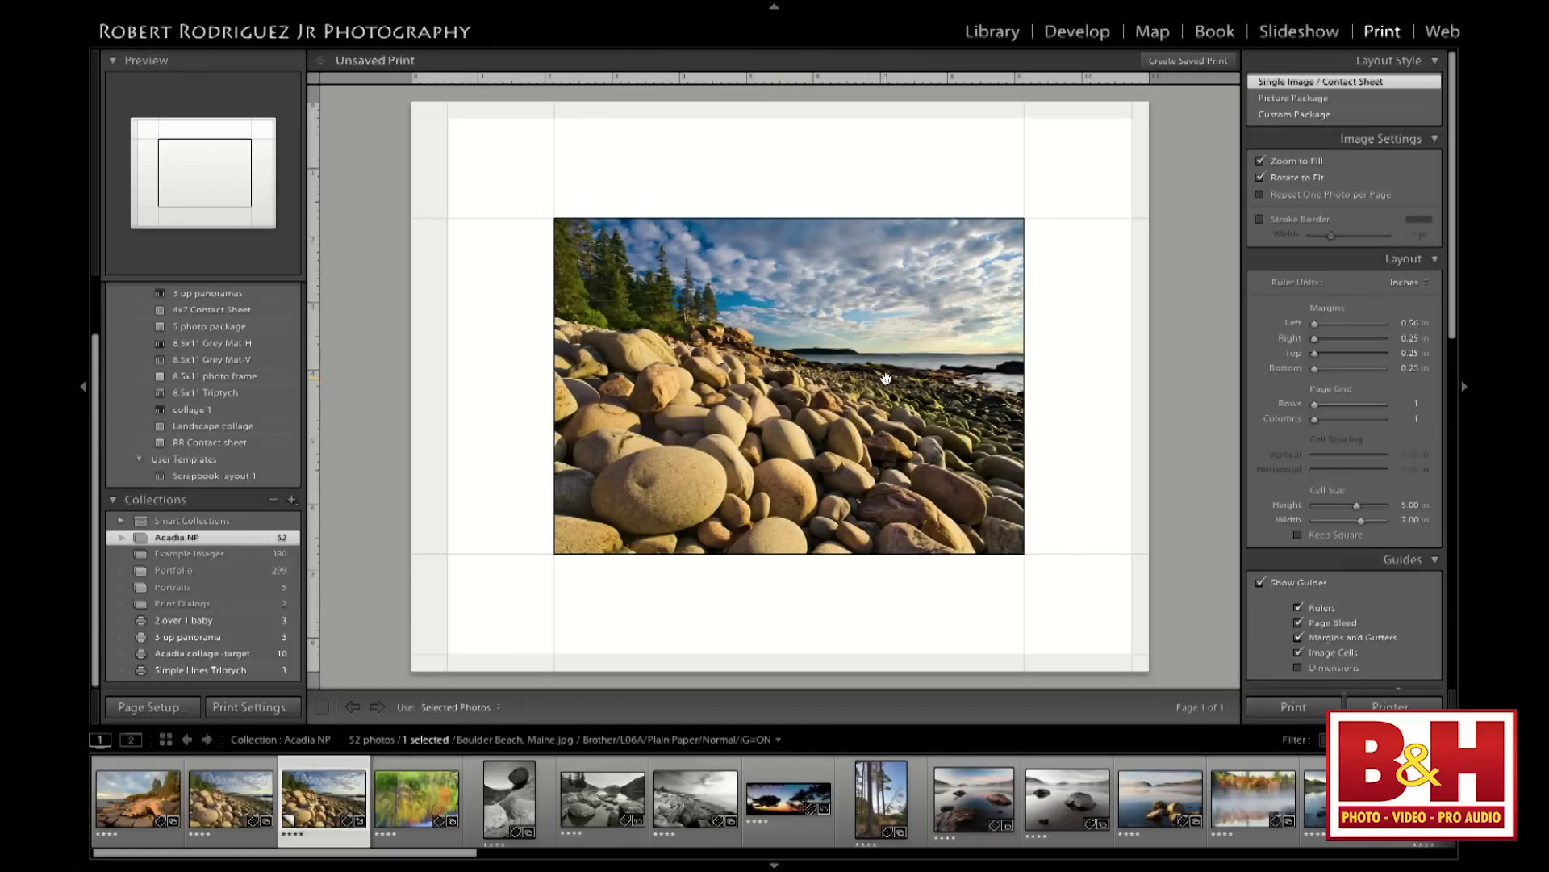
mouse_move(886, 378)
left_mouse_down()
mouse_move(862, 376)
mouse_move(873, 351)
left_mouse_up()
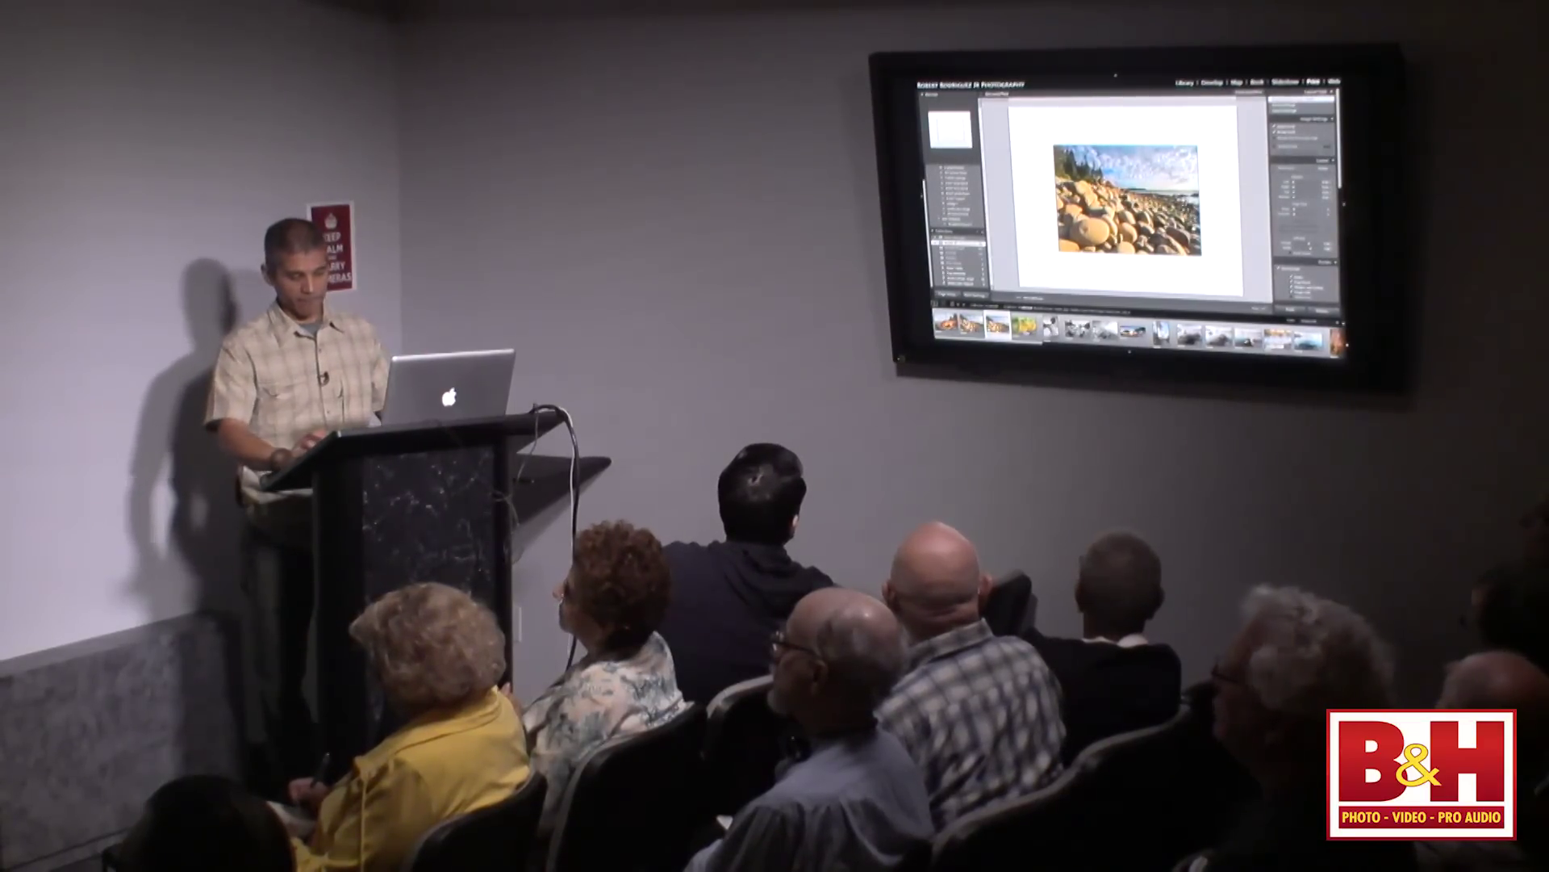
left_click(1297, 126)
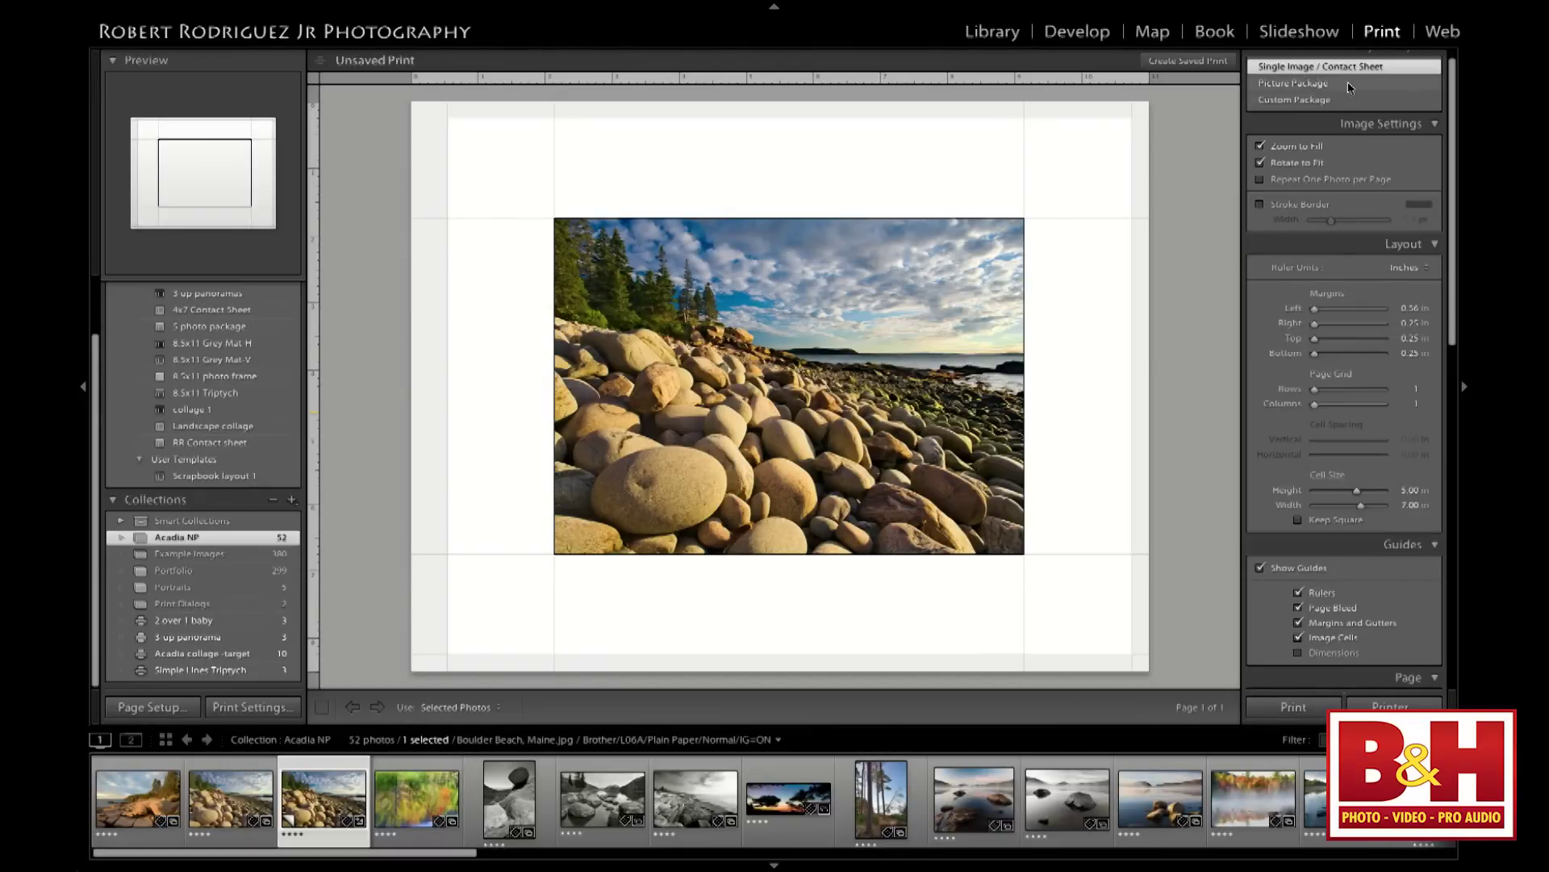
scroll(1344, 86, "up", 1)
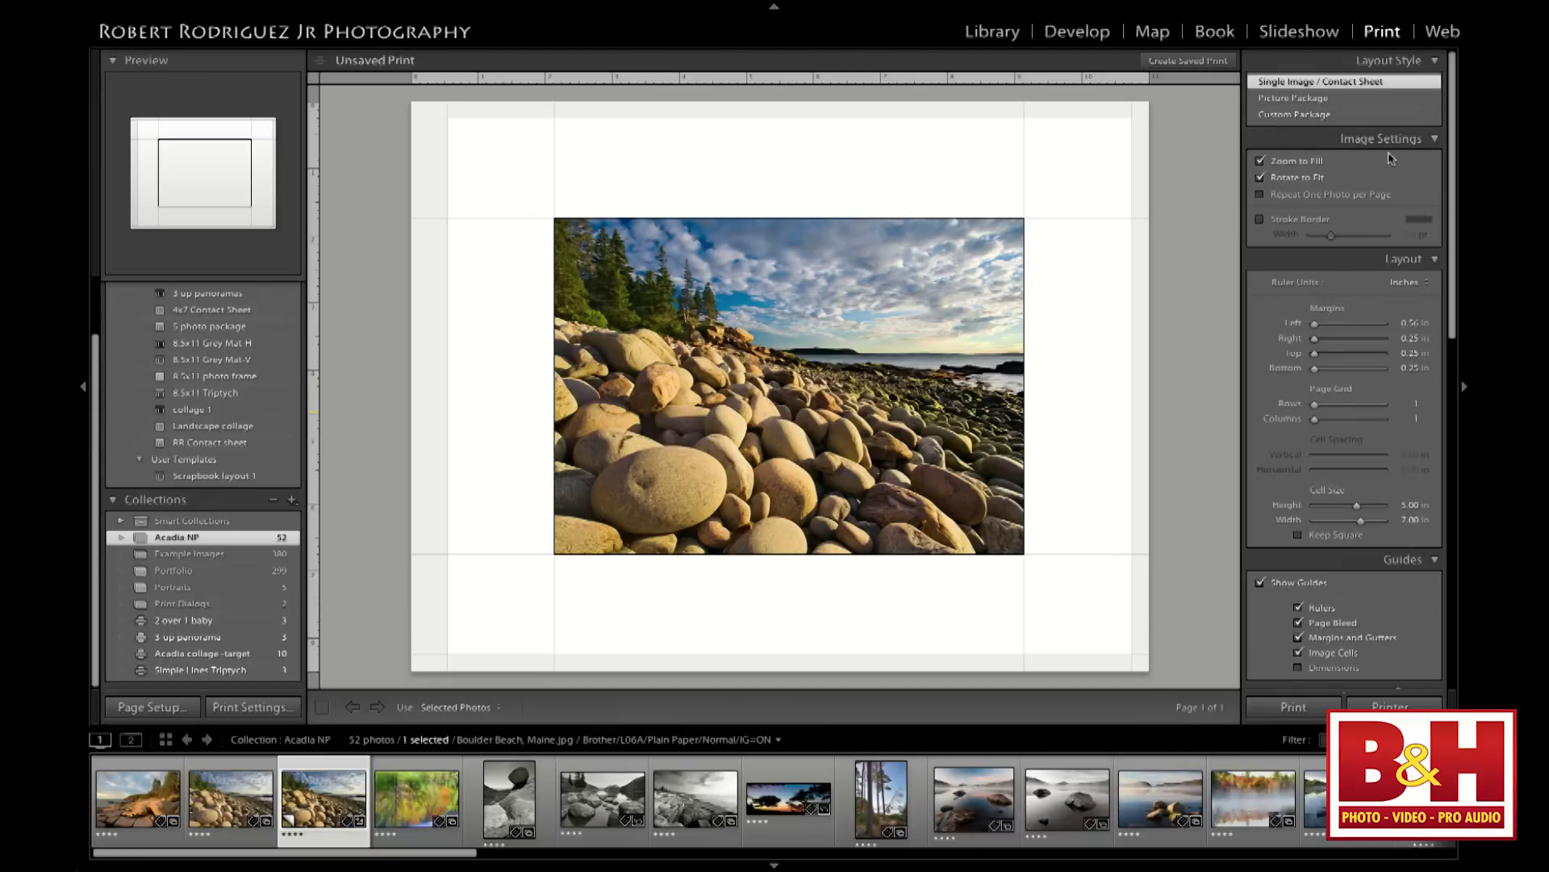
Turn off Zoom to Fill, narrow the image cell to about 3.24 in wide, and turn off Rotate to Fit
left_click(1260, 163)
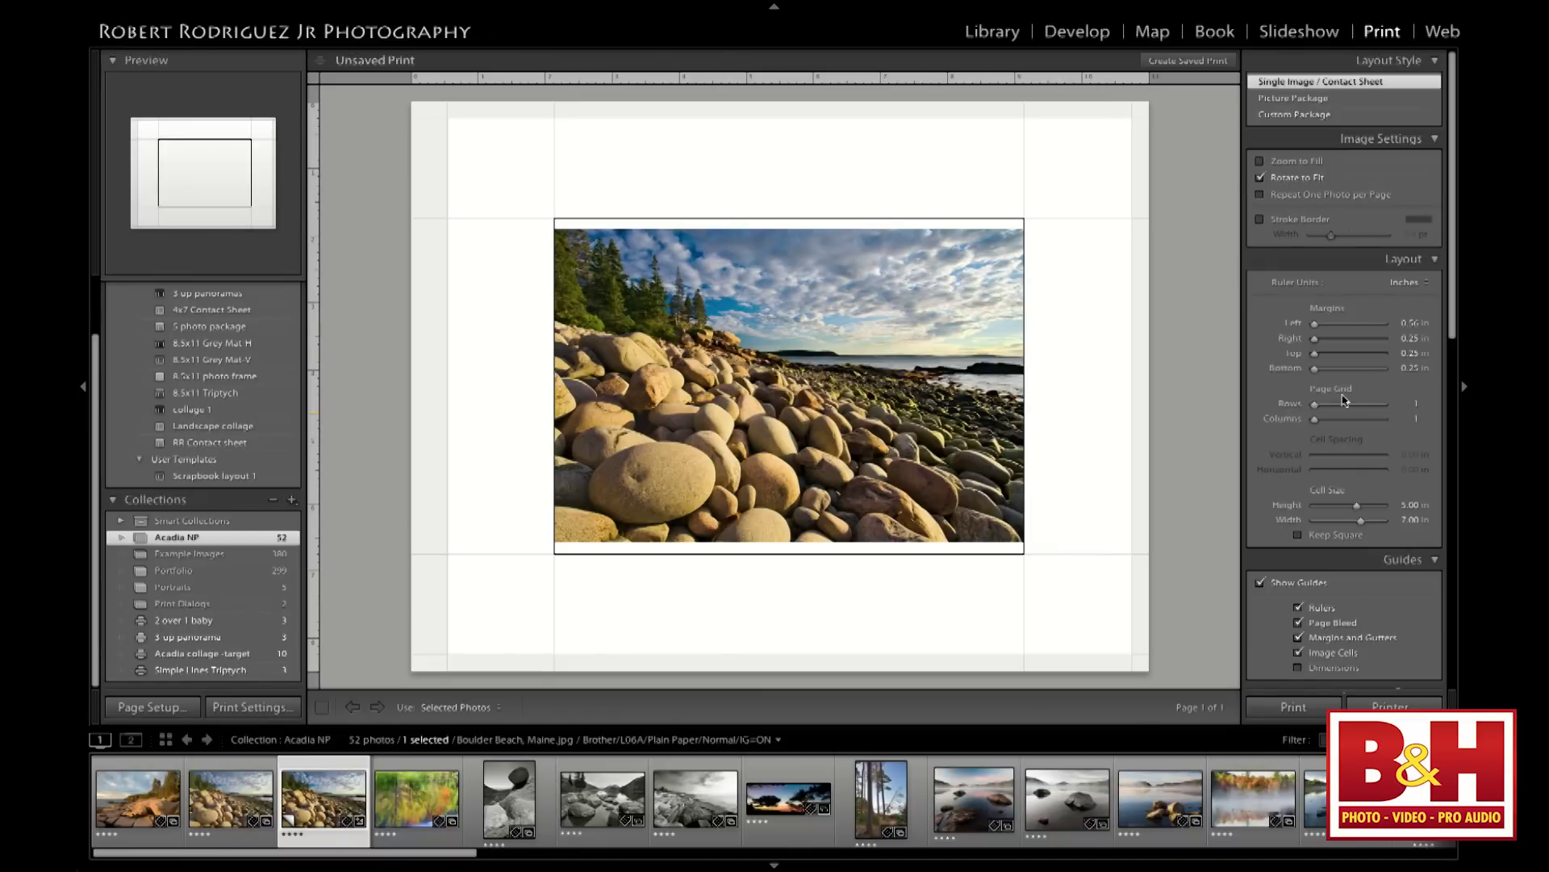
left_click_drag(1361, 517, 1334, 519)
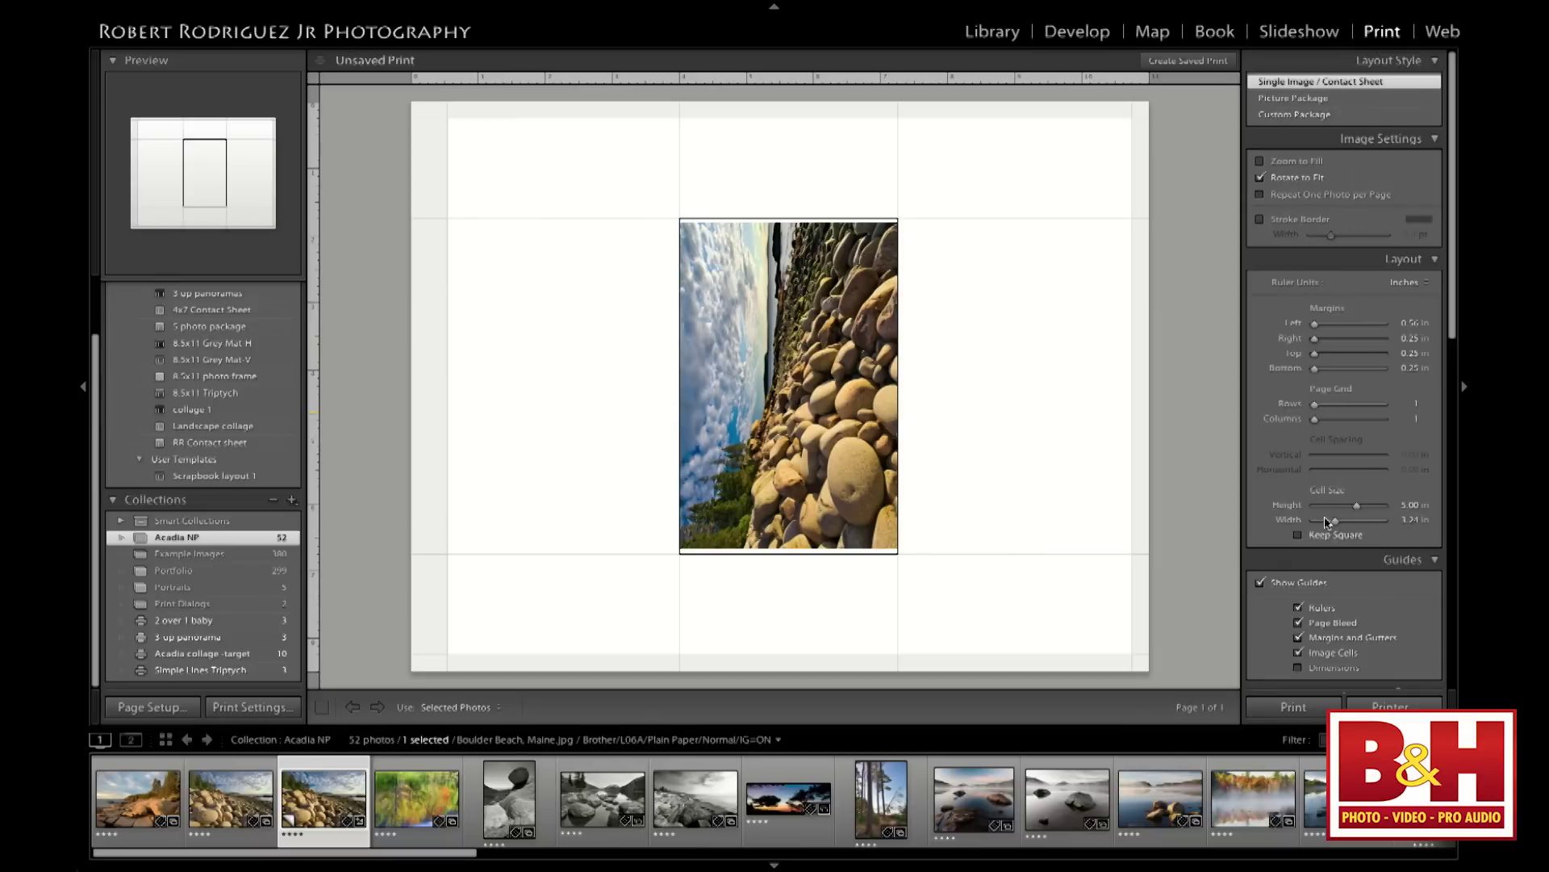
left_click(1260, 178)
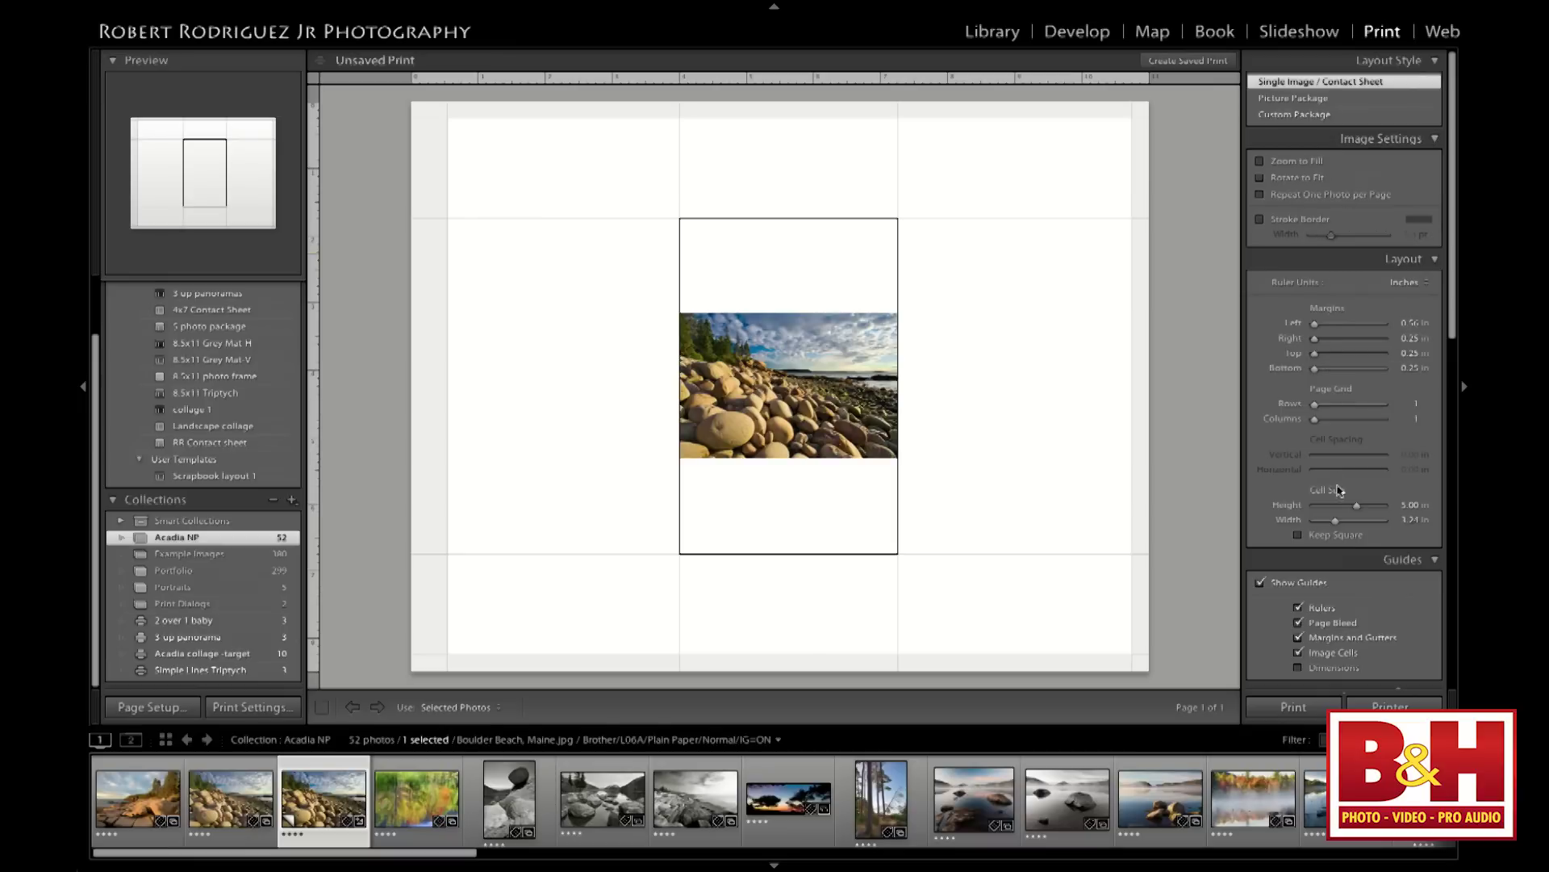
Set the image cell size to 6 in high by 9 in wide
left_click_drag(1358, 505, 1348, 520)
left_click(1409, 521)
type("9")
key("Return")
left_click(1406, 507)
type("6")
key("Return")
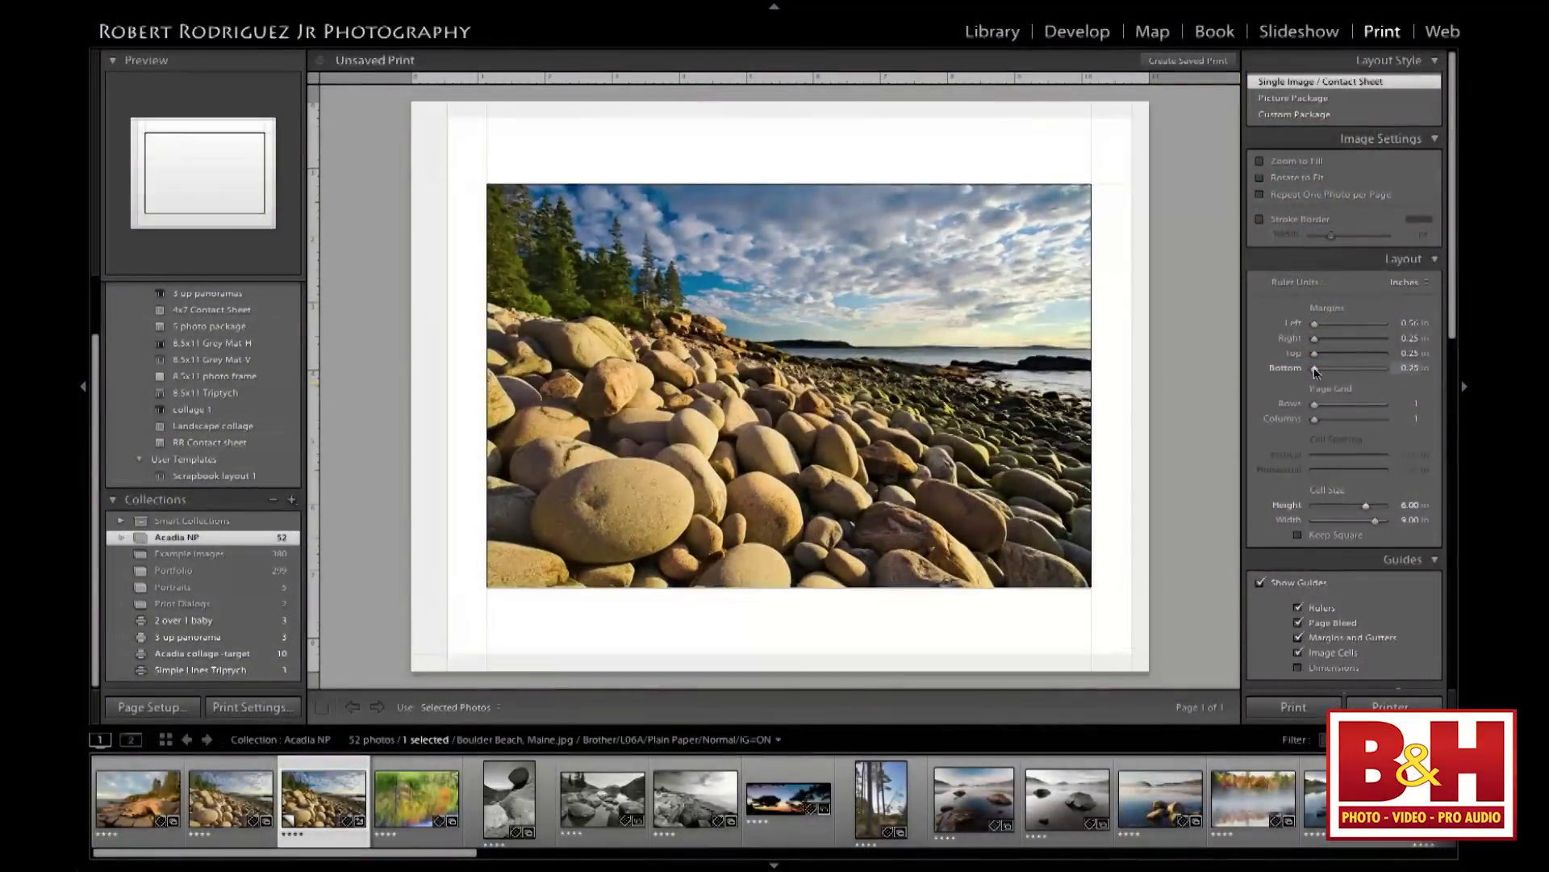
Try raising the bottom margin to about 0.93 in and enlarging the top margin, resetting each to its minimum
left_click_drag(1314, 368, 1320, 371)
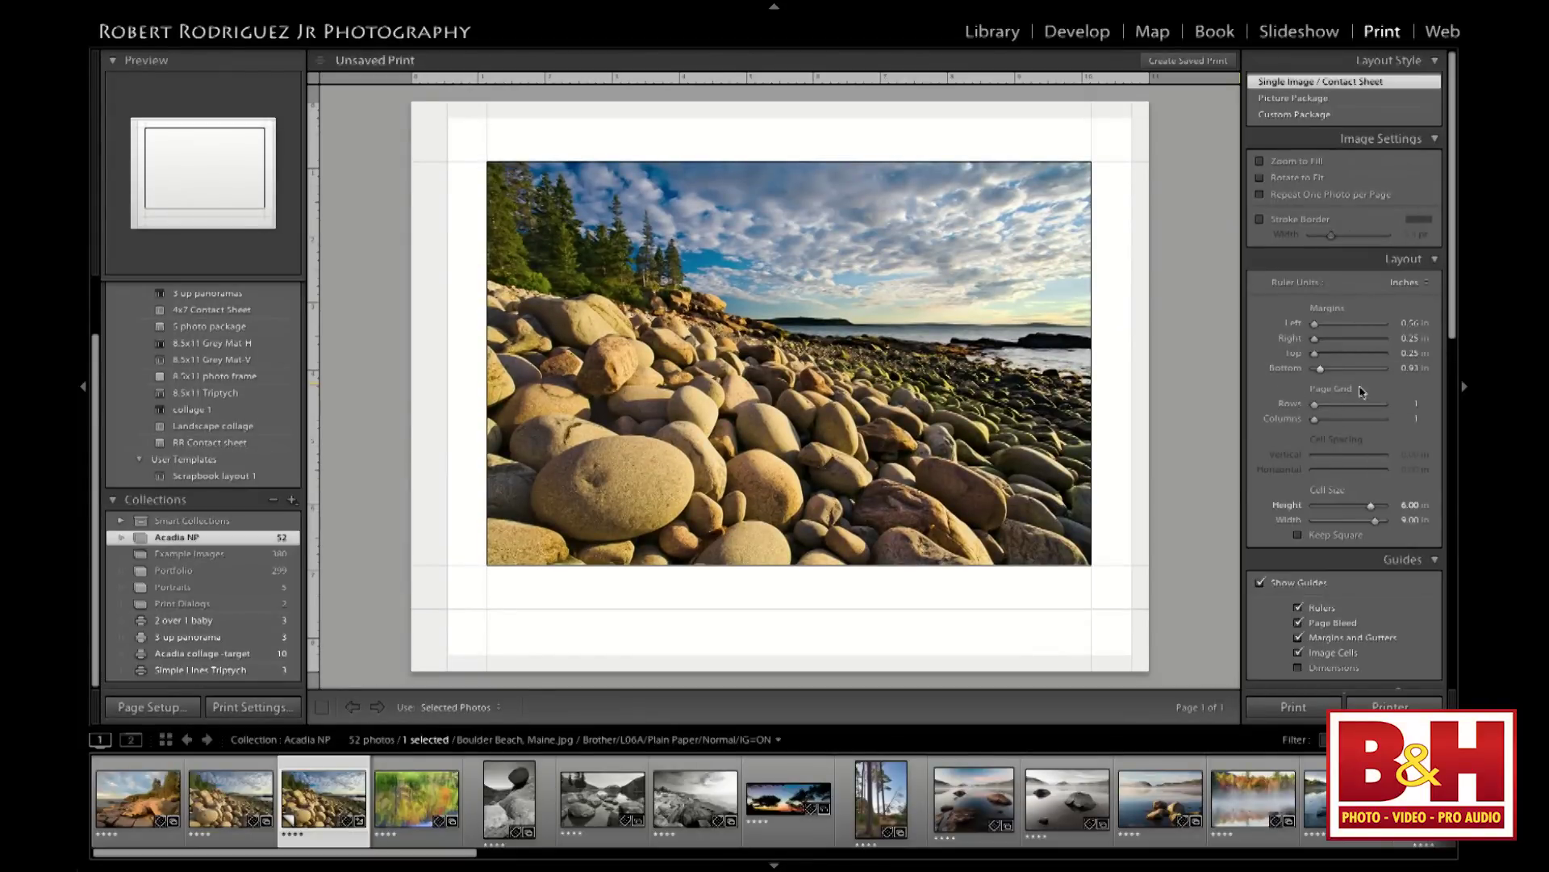
double_click(1316, 370)
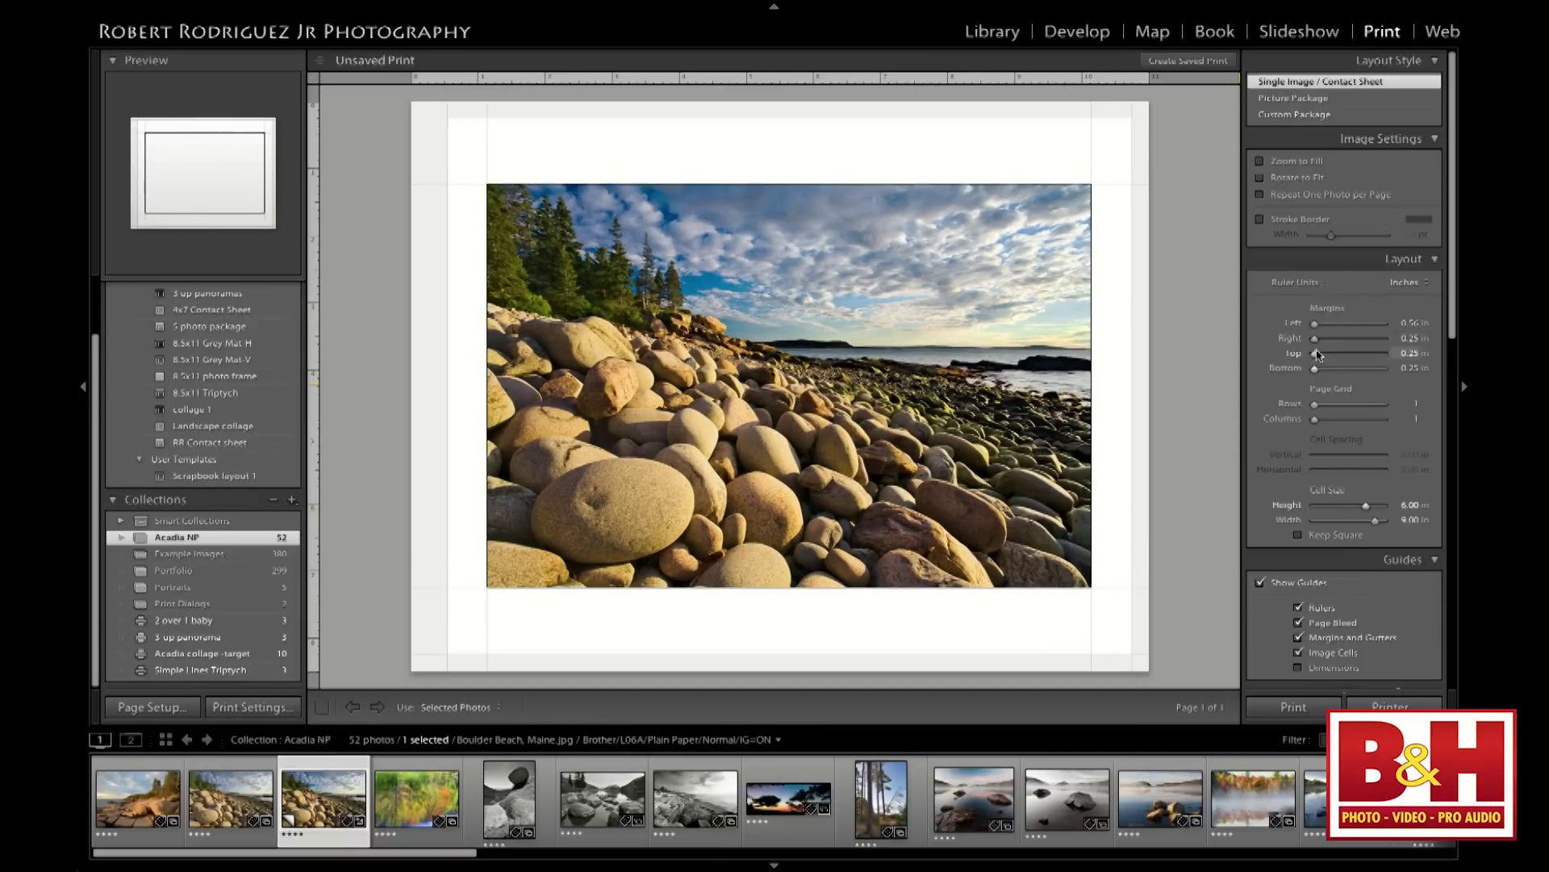
left_click_drag(1314, 354, 1321, 358)
double_click(1320, 355)
Move the photo up on the page by setting the bottom margin to 0.75 in
mouse_move(1315, 372)
left_mouse_down()
mouse_move(1342, 371)
mouse_move(1323, 371)
left_mouse_up()
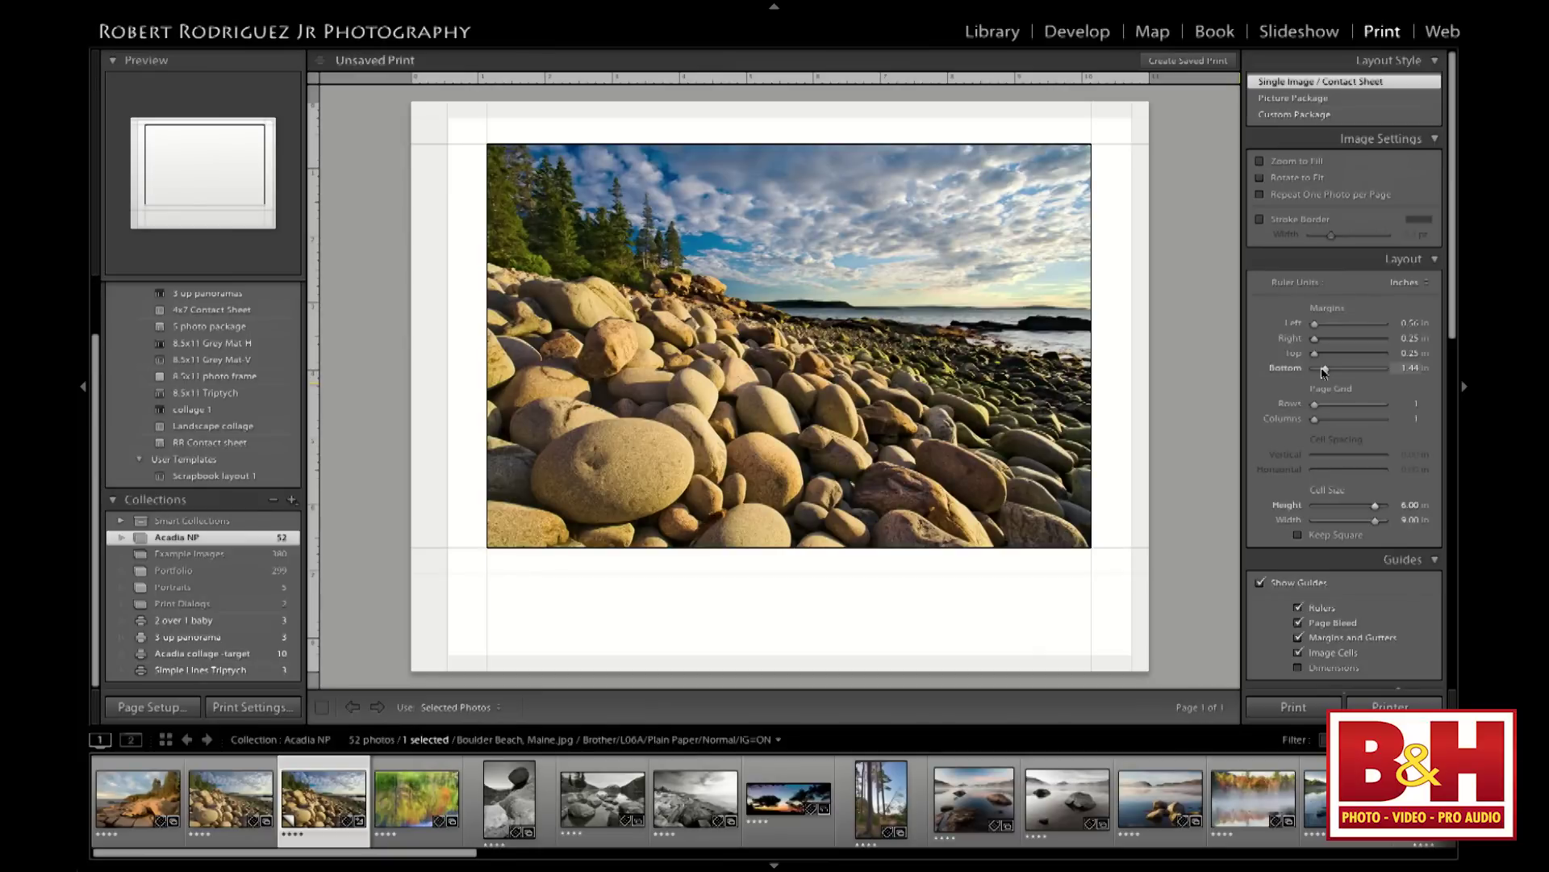
left_click_drag(1324, 371, 1318, 370)
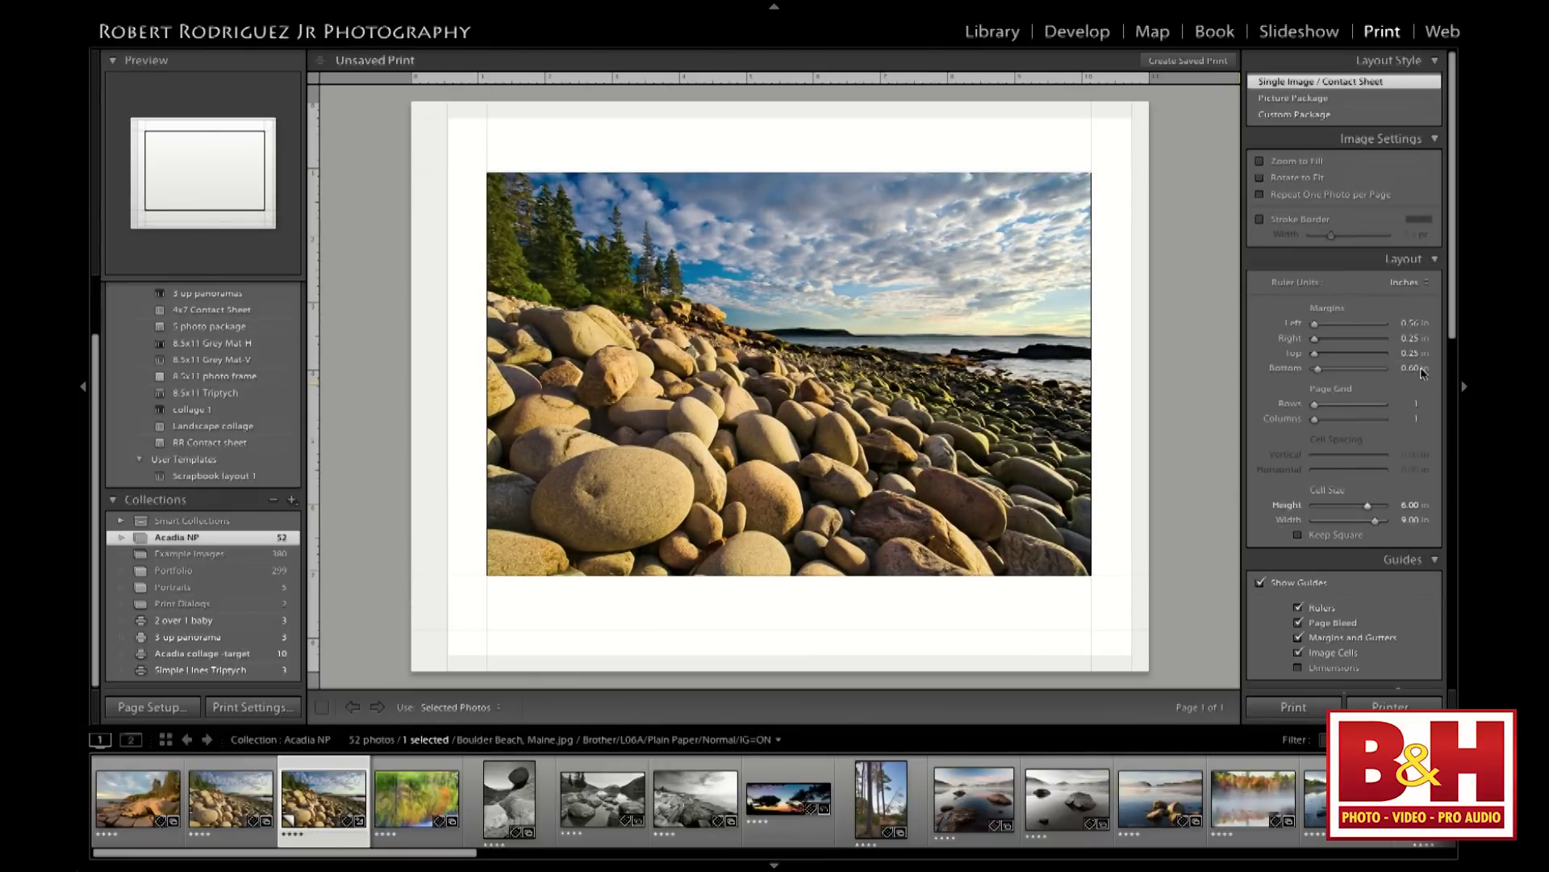
key("BackSpace")
type(".75")
key("Return")
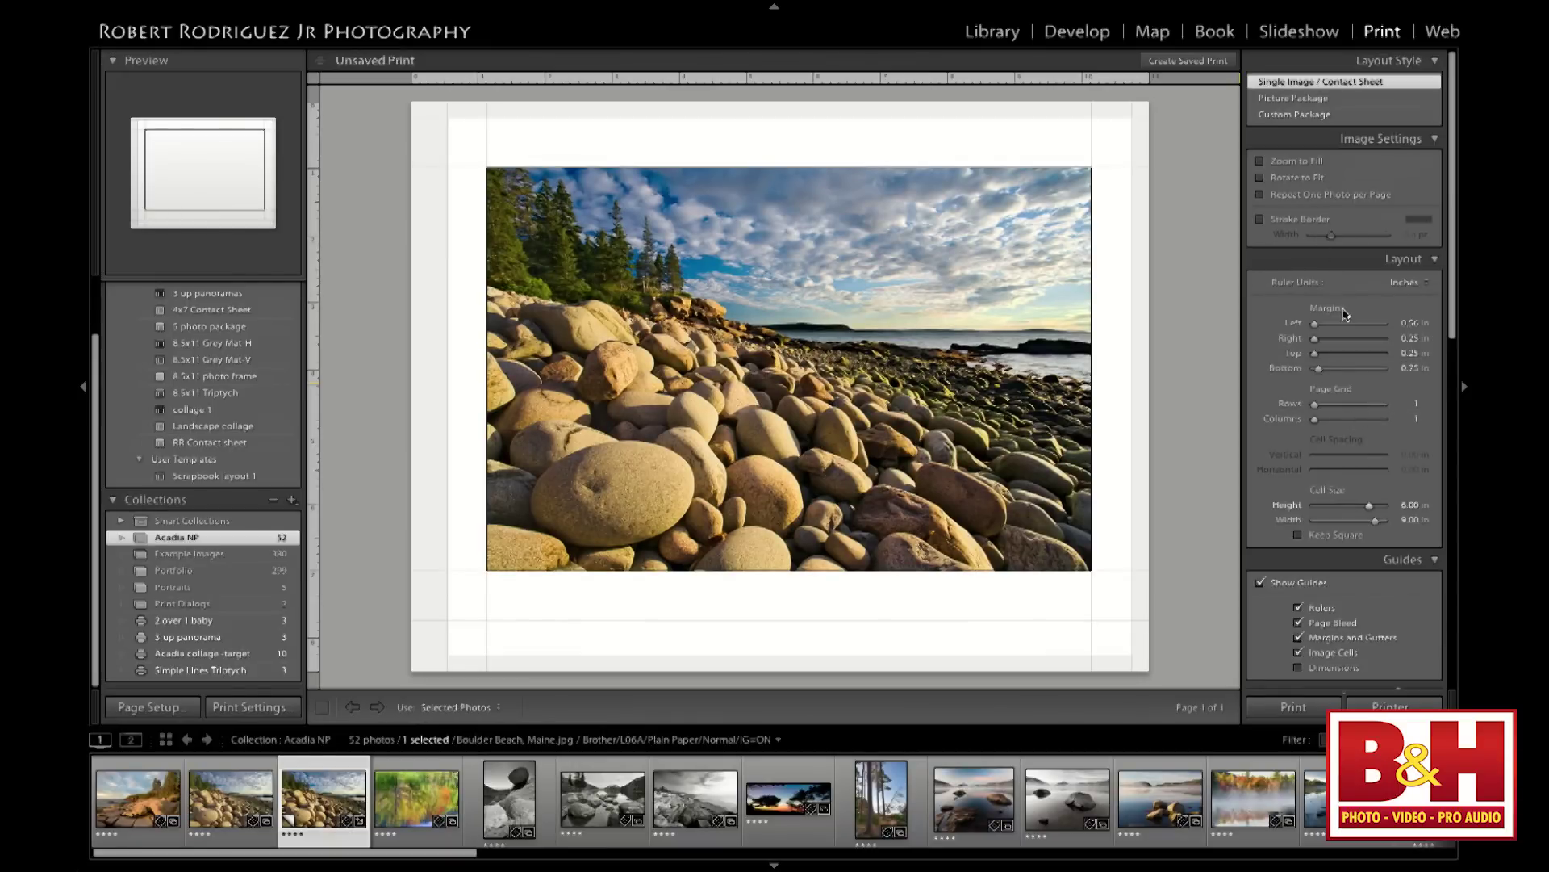
Compare the page with the guides hidden and shown, leave them on, and enable the Dimensions guide
scroll(1344, 314, "down", 5)
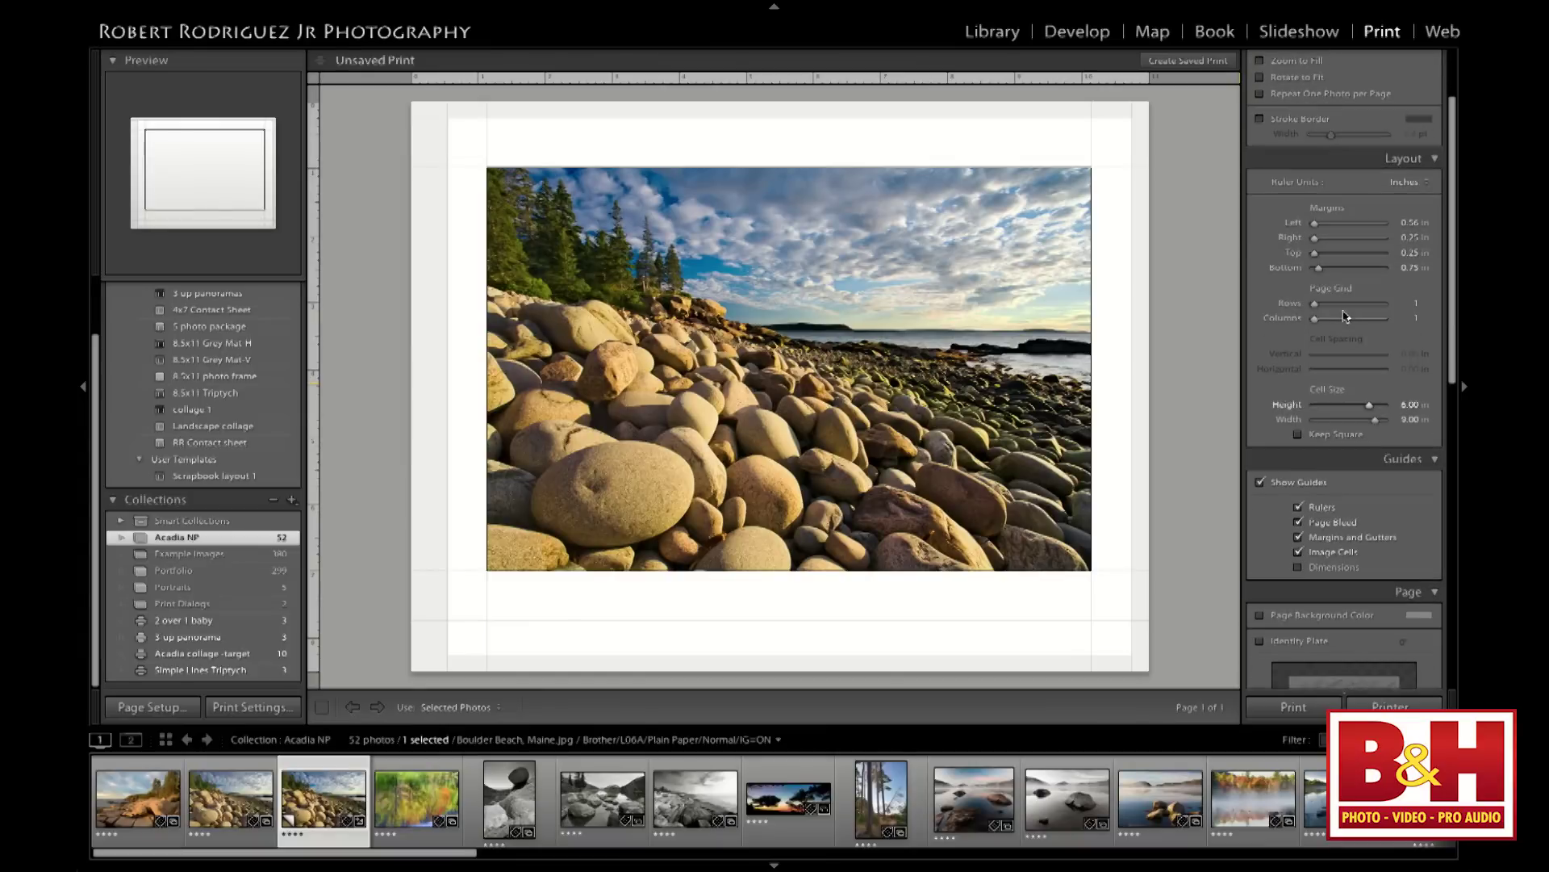
scroll(1343, 314, "down", 2)
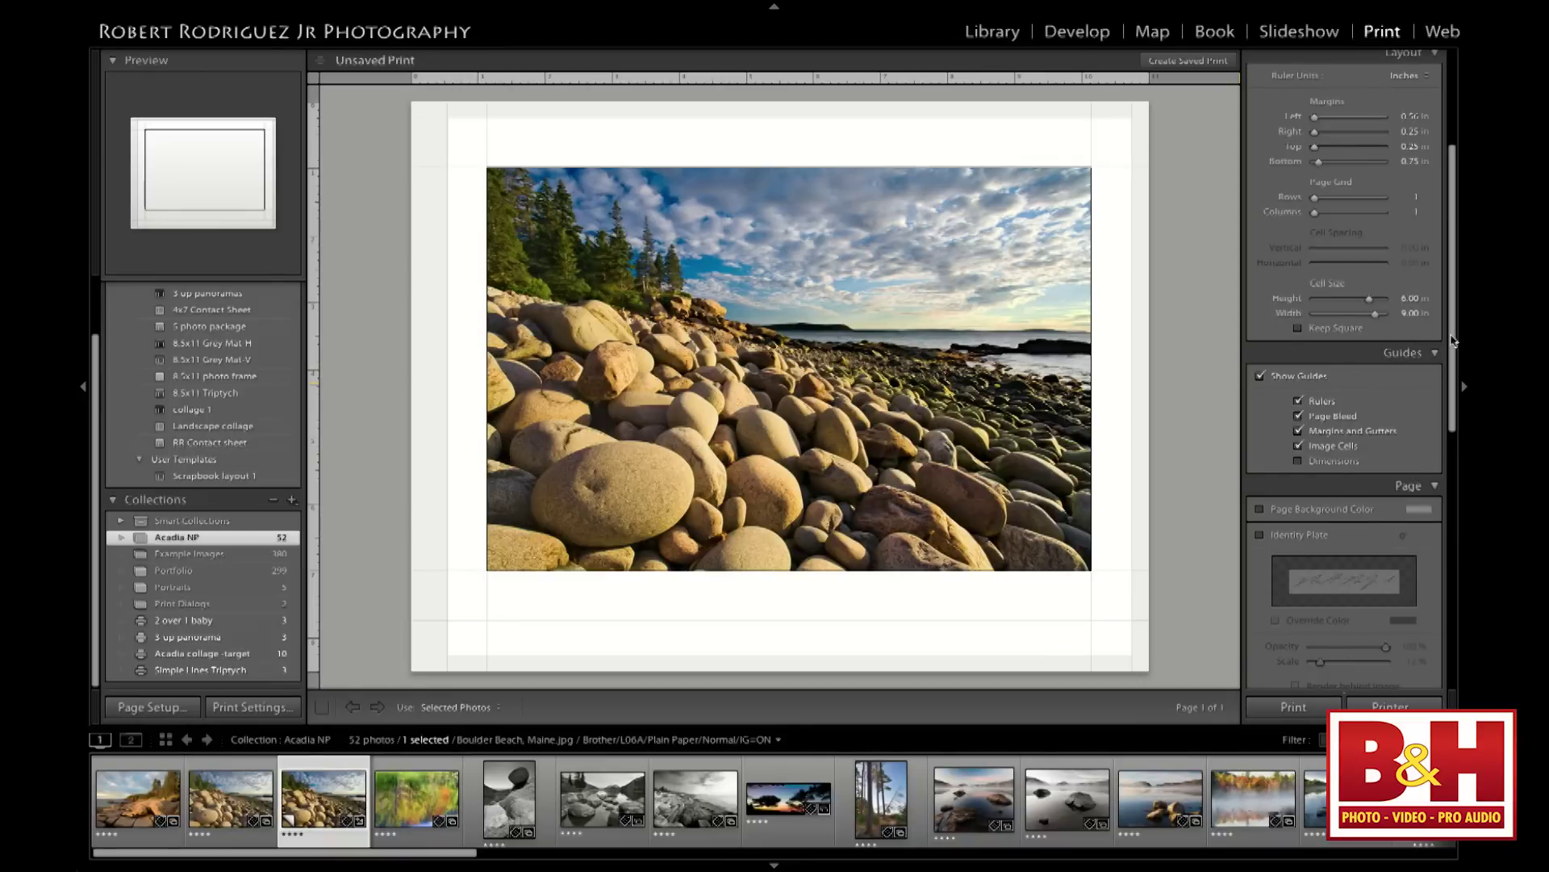
left_click(1262, 376)
left_click(1261, 376)
left_click(1262, 376)
left_click(1261, 376)
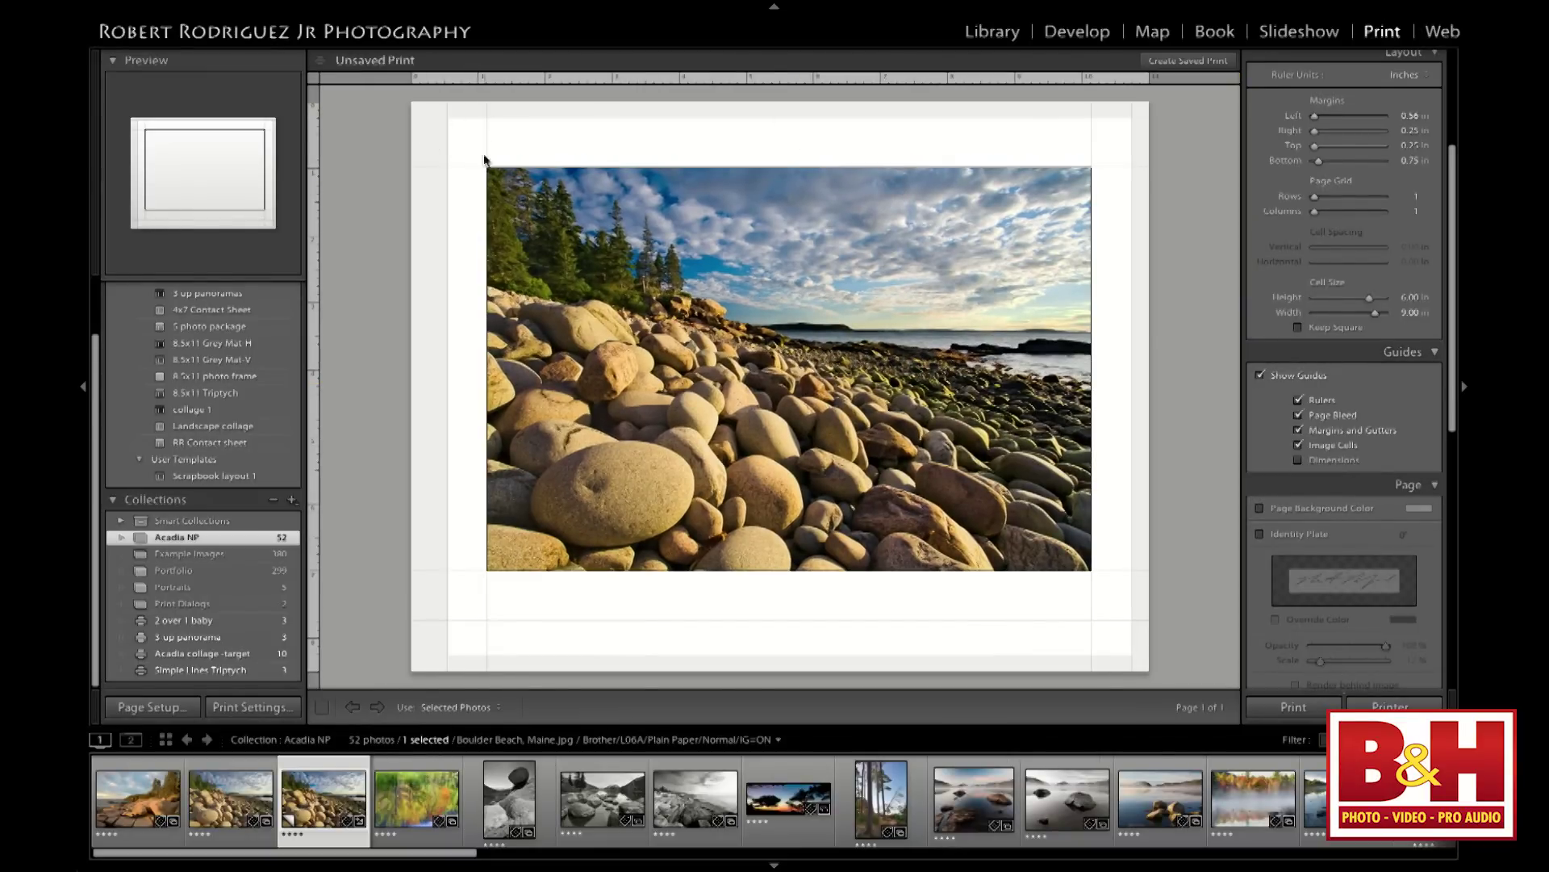
left_click(1298, 461)
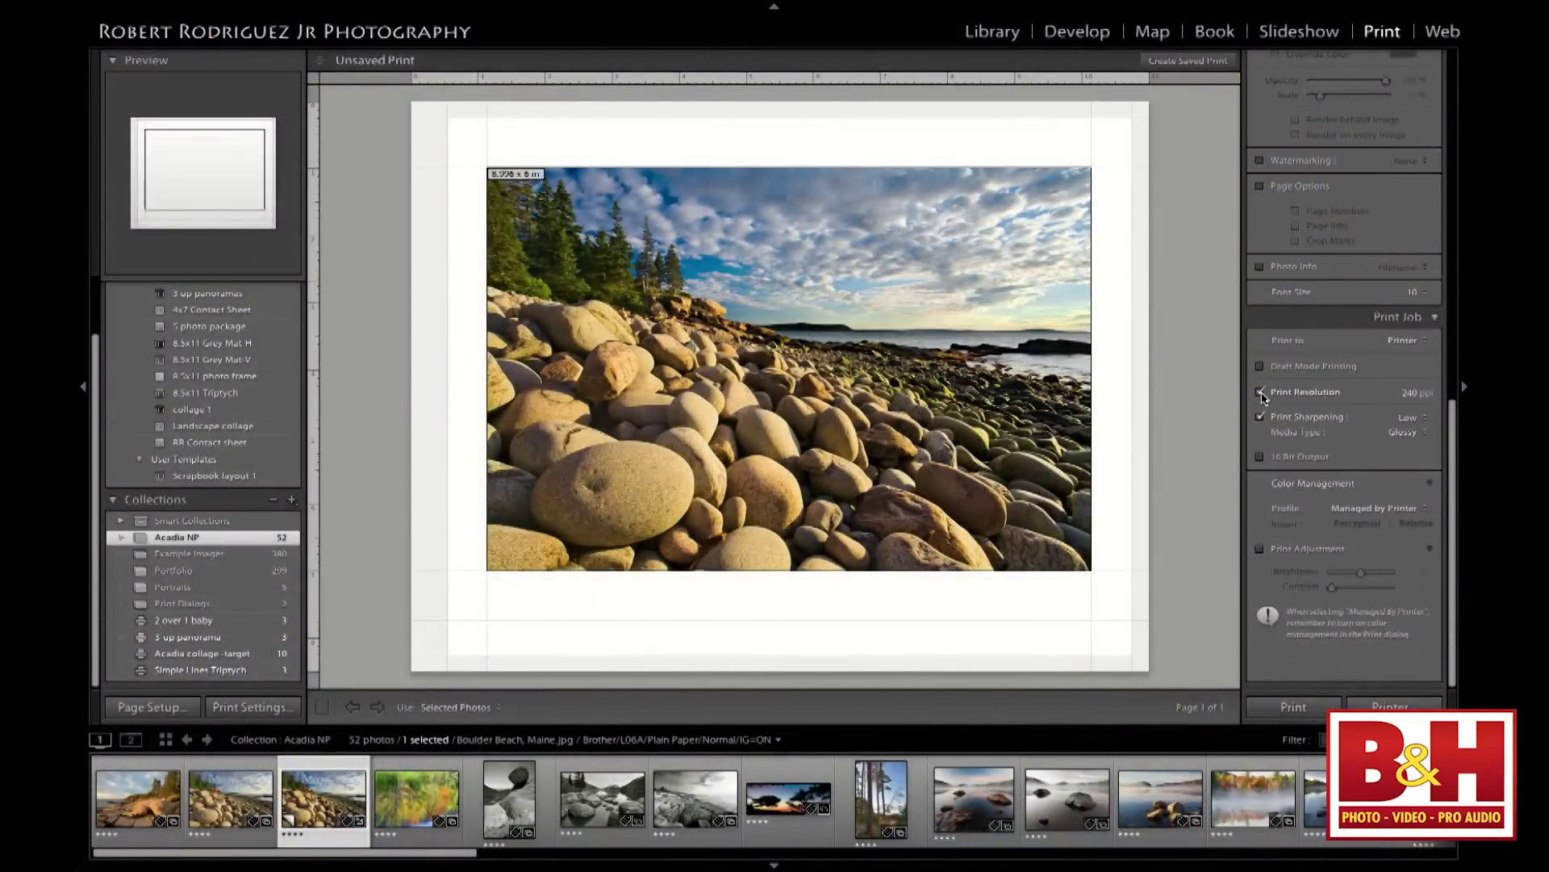
Turn off the fixed Print Resolution and check the photo's native resolution in the dimensions label
left_click(1261, 393)
left_click_drag(1450, 464, 1464, 158)
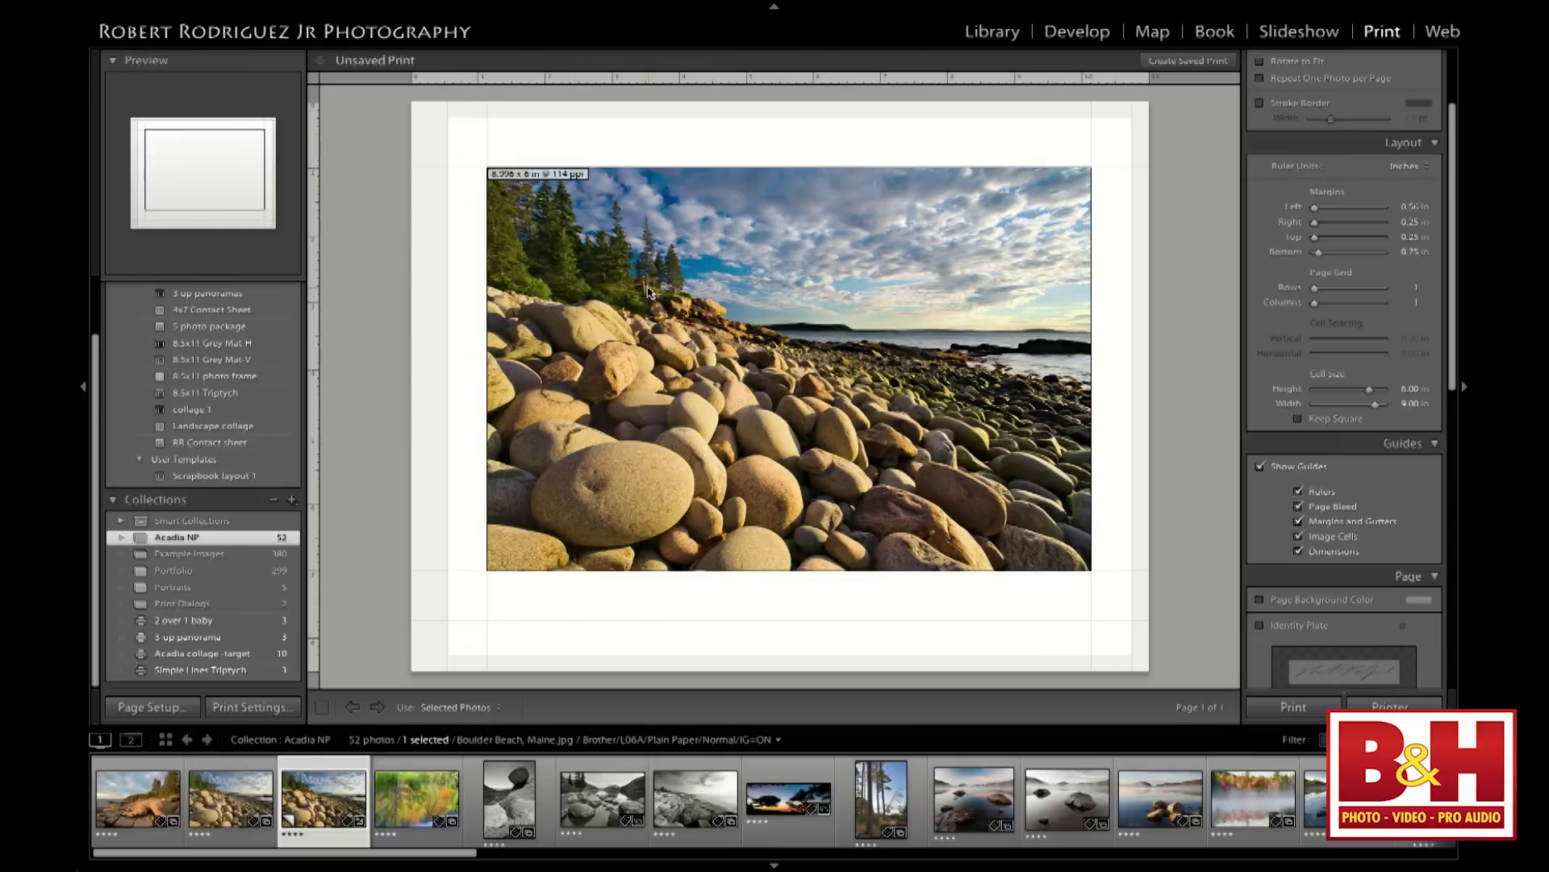
scroll(1396, 444, "down", 3)
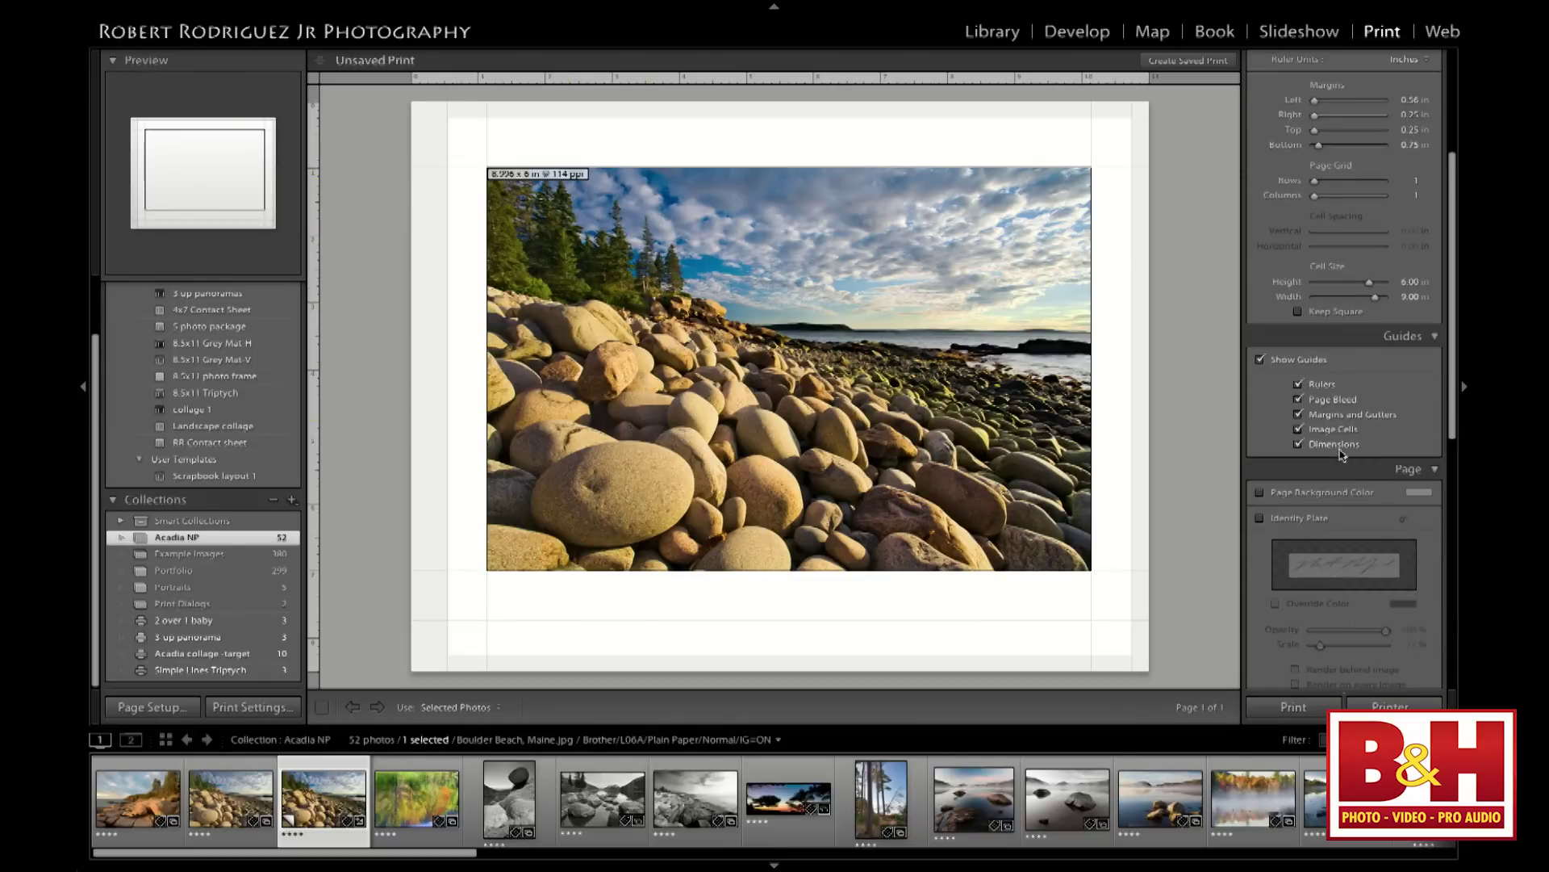
scroll(1453, 359, "down", 15)
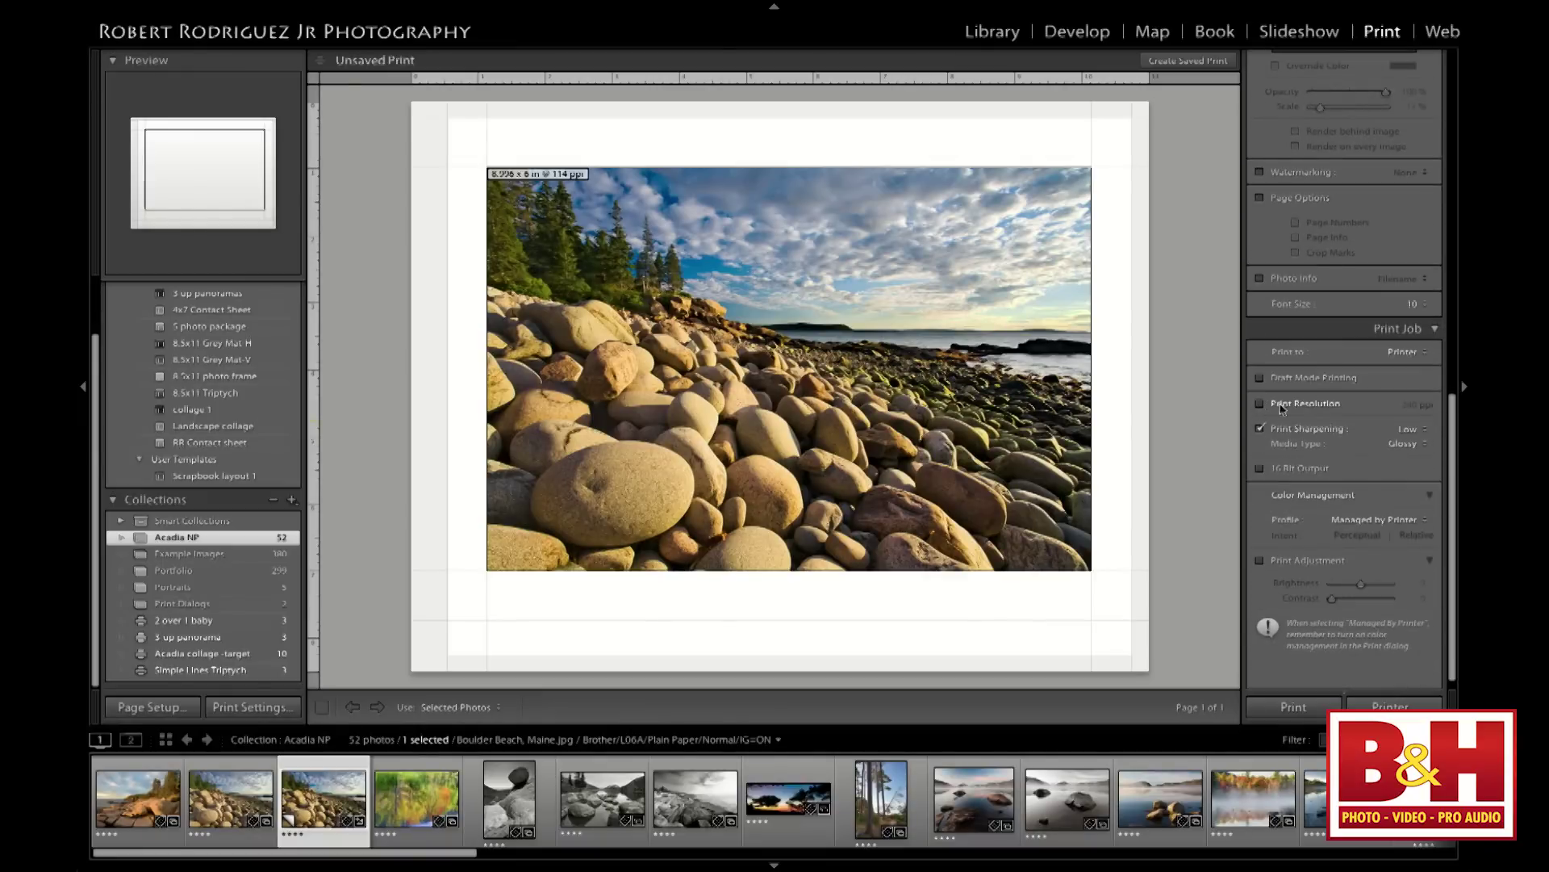
Enable a medium gray page background color and compare the page with the background off and on
left_click_drag(1454, 463, 1456, 147)
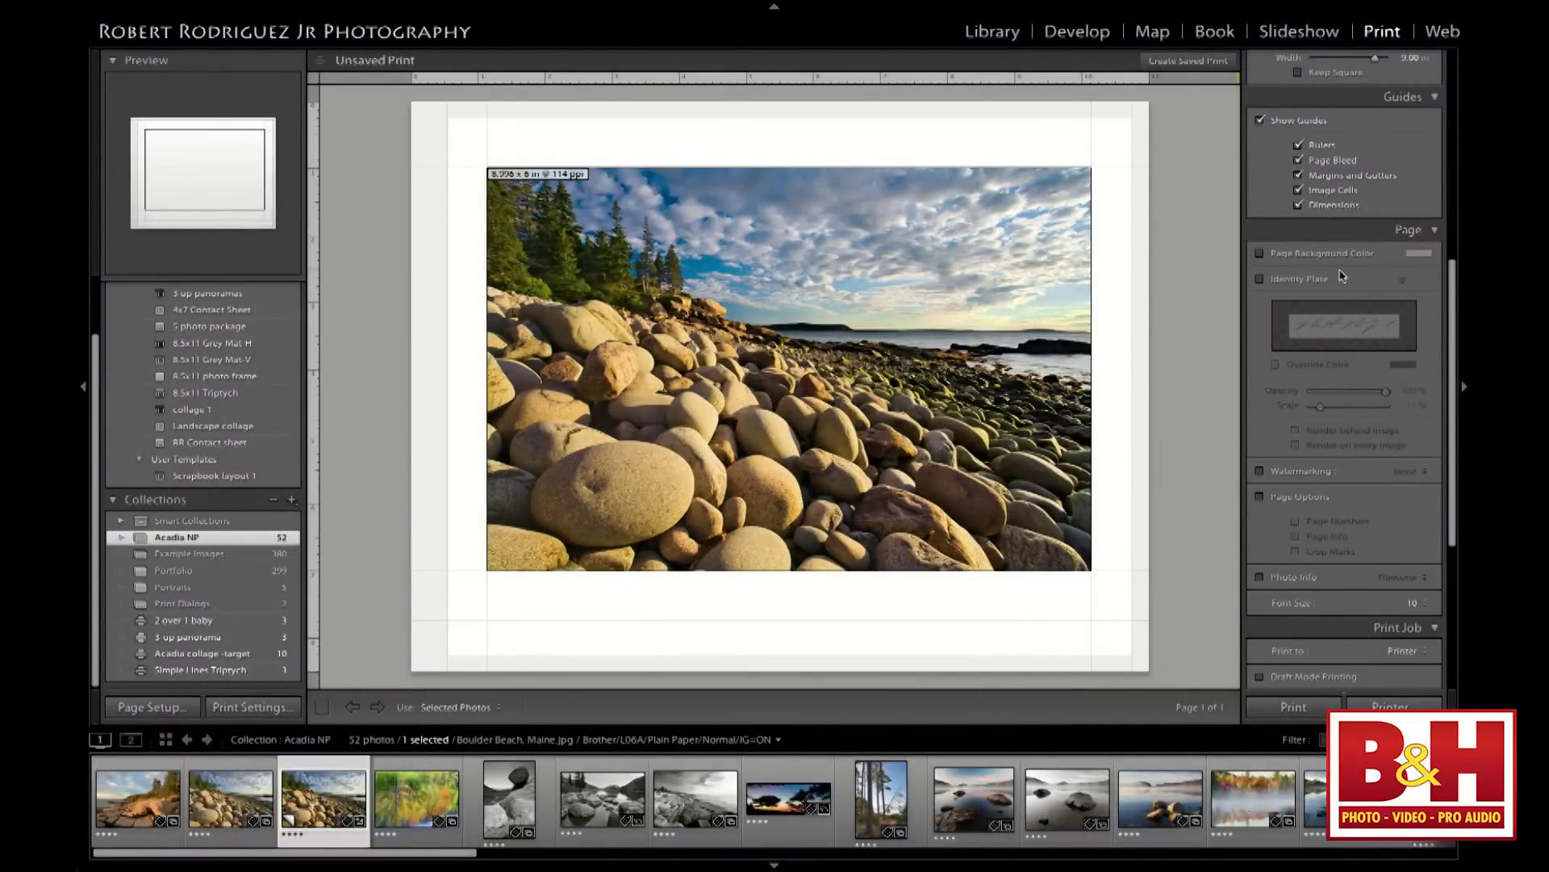
left_click(1260, 253)
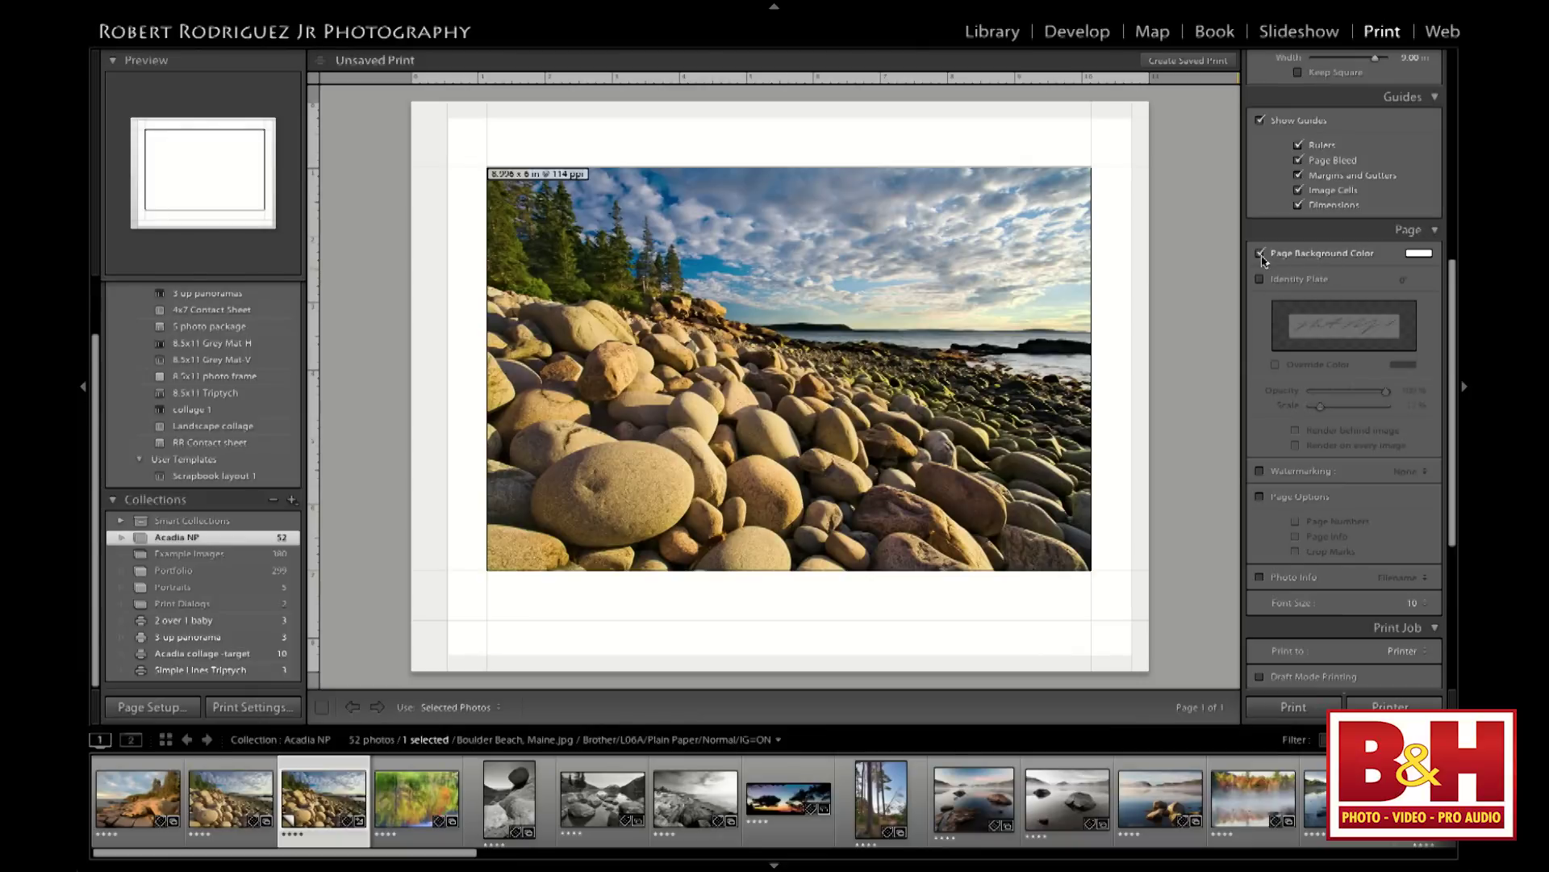
left_click(1262, 253)
left_click(1262, 254)
left_click(1418, 255)
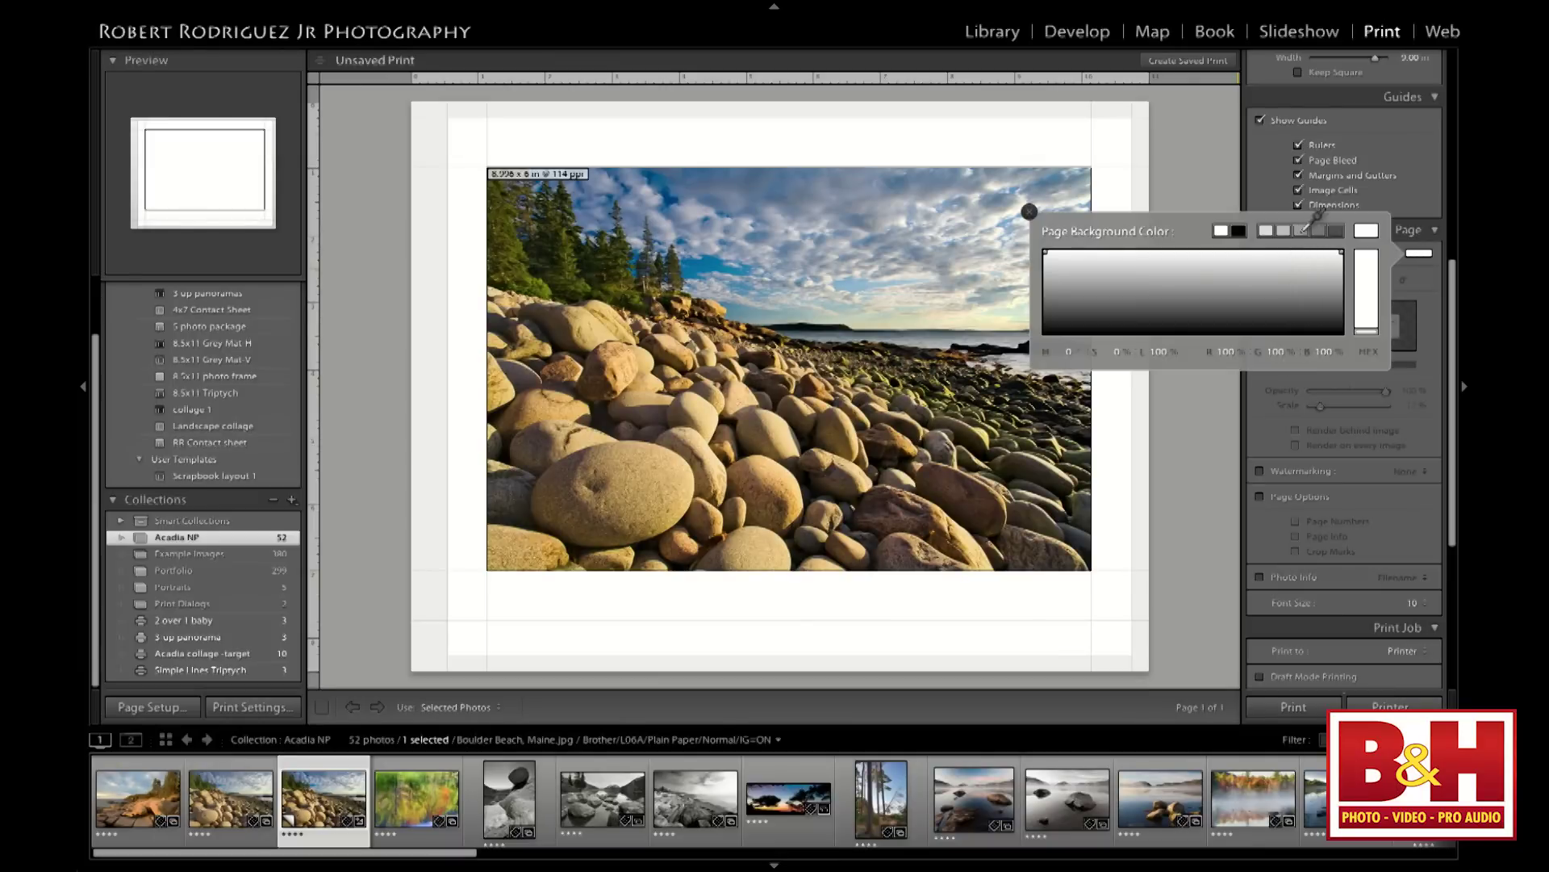
left_click(1323, 231)
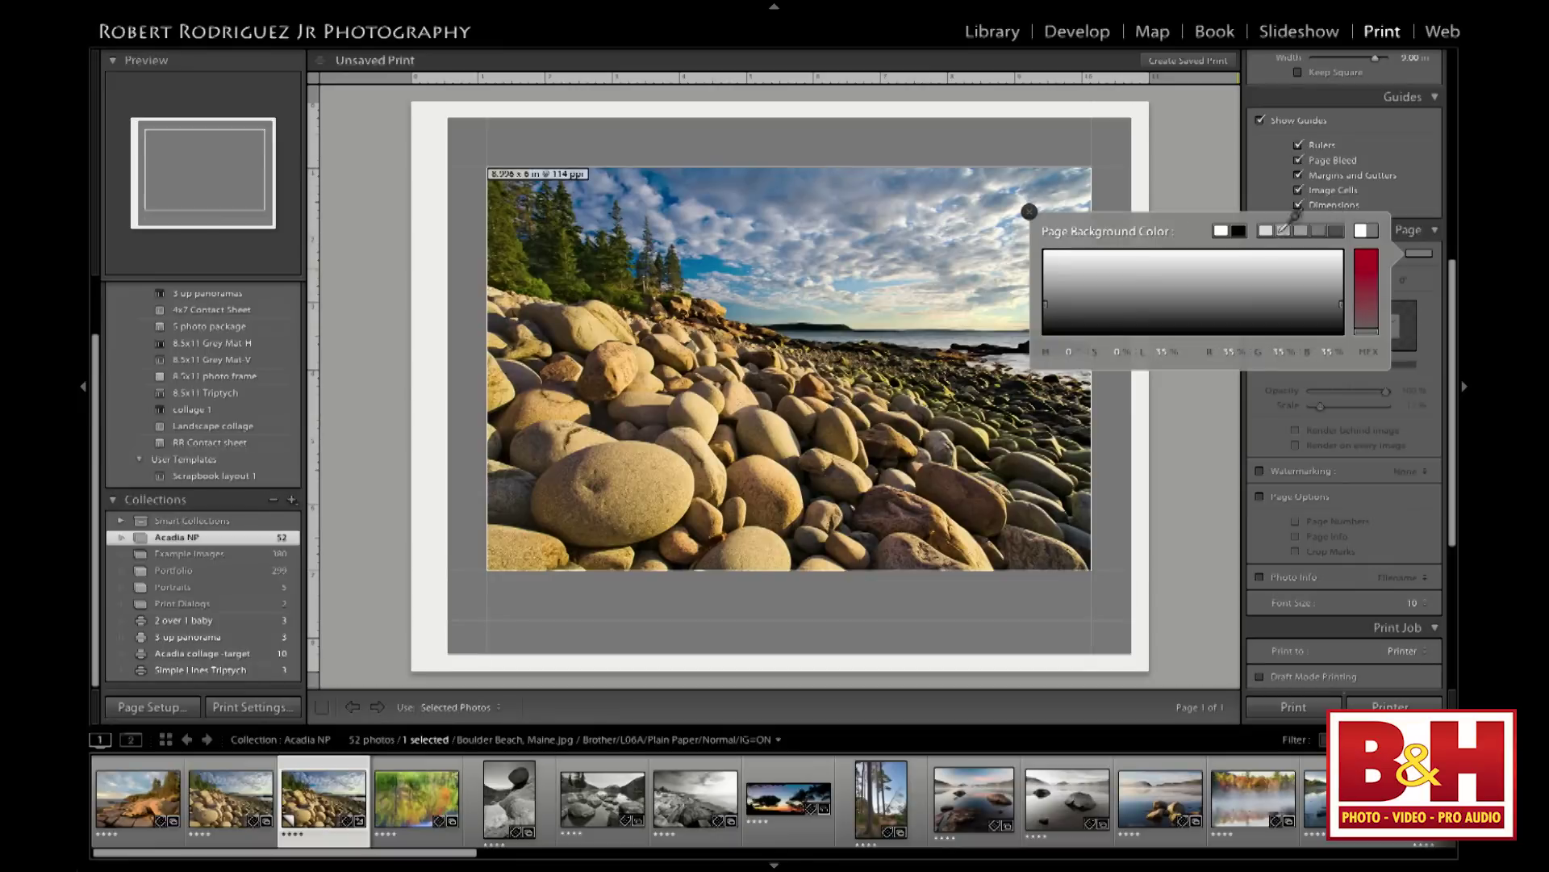
left_click(1029, 212)
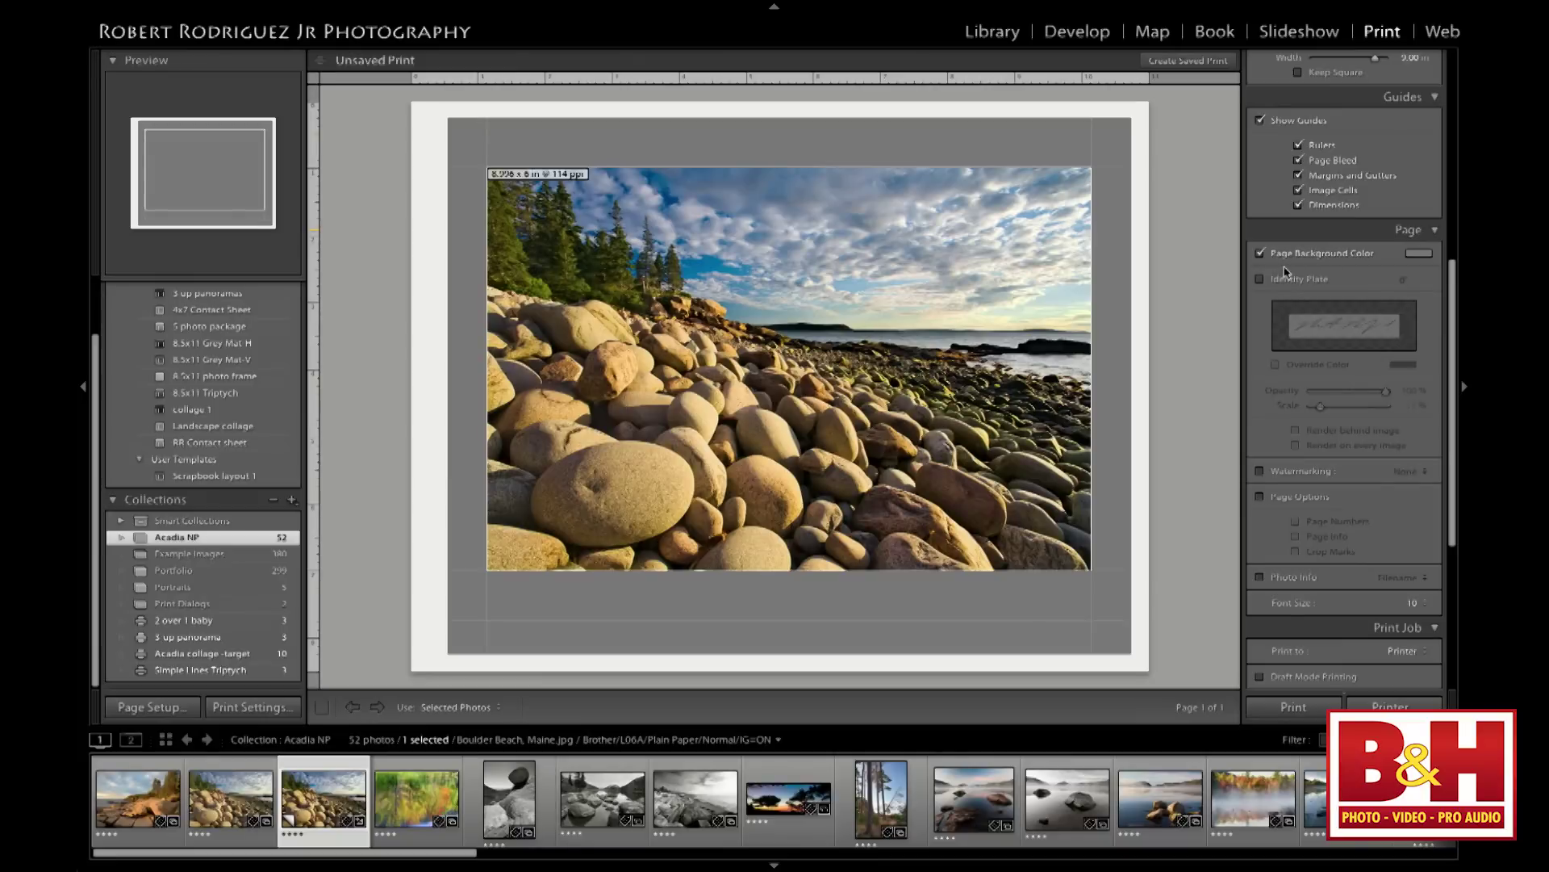
left_click(1261, 254)
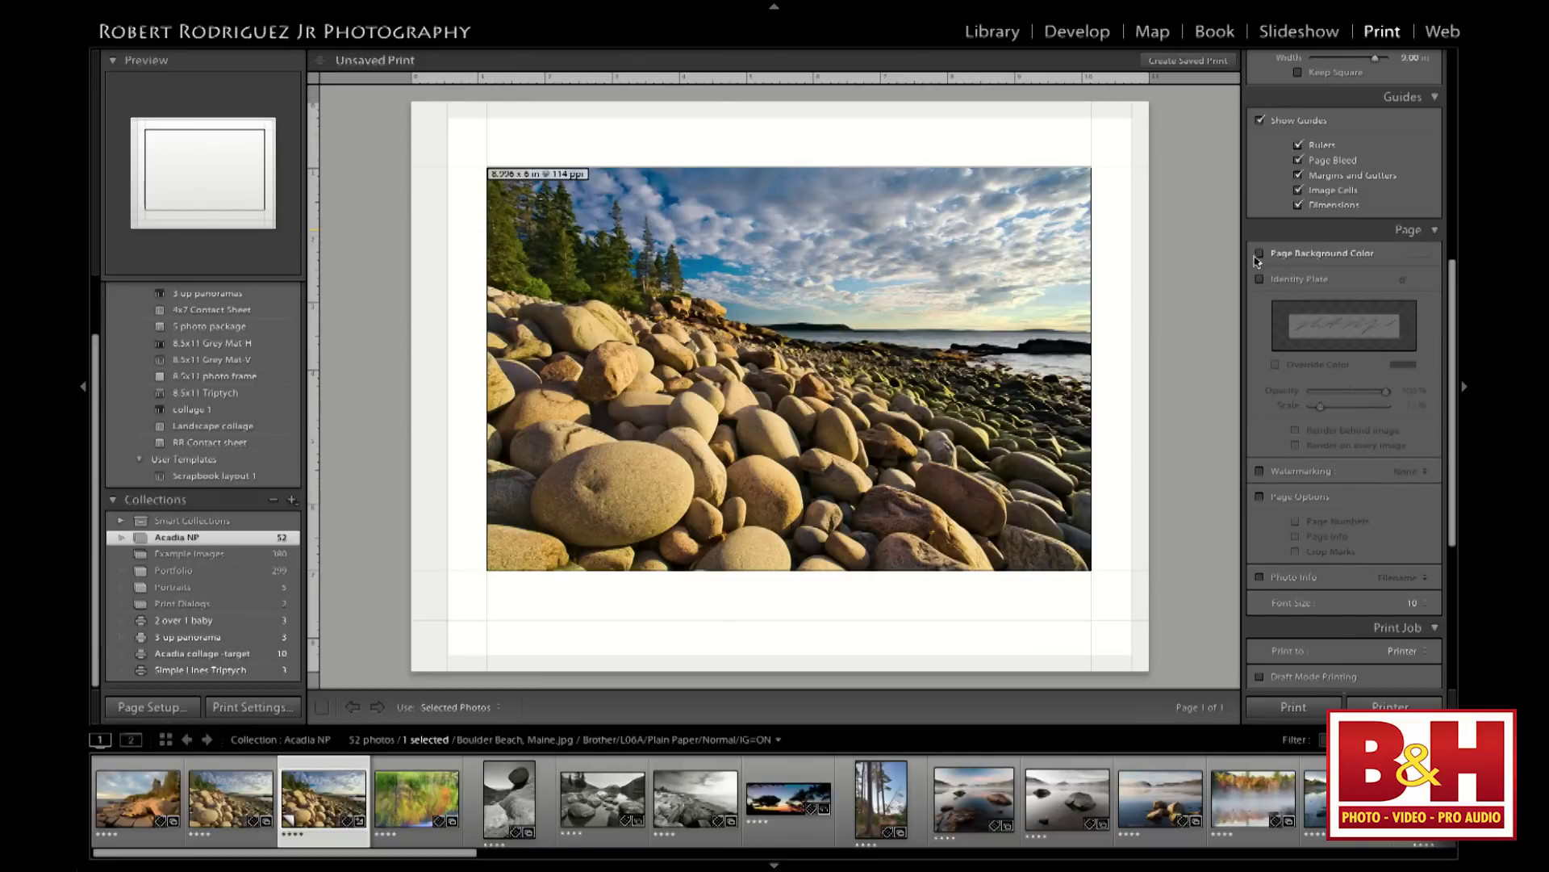
left_click(1260, 255)
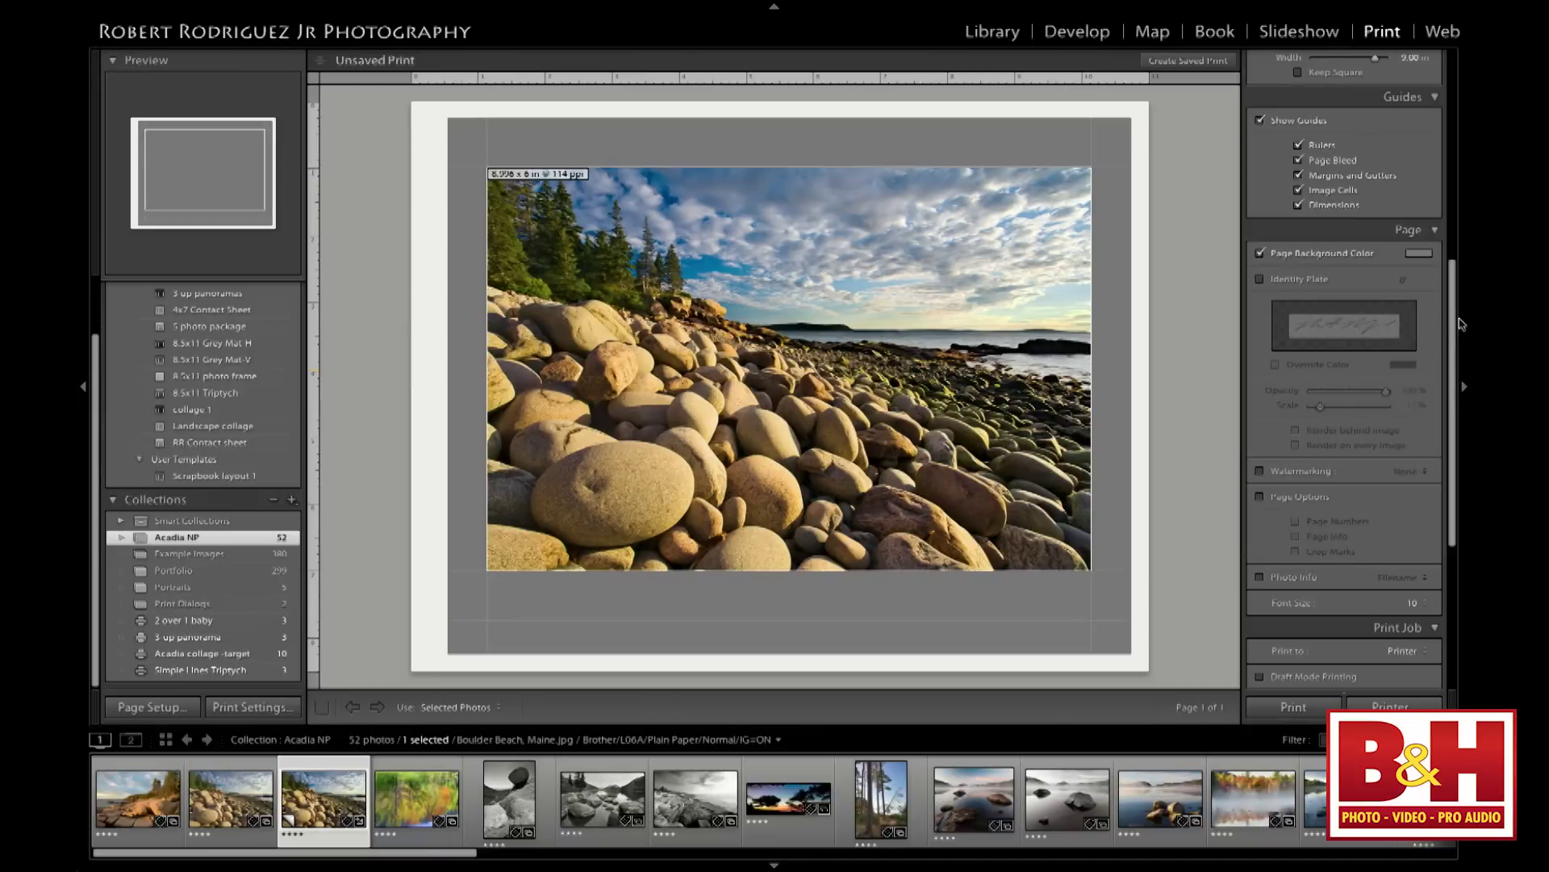
Hide the layout guides and turn on the Stroke Border around the photo
scroll(1452, 331, "up", 10)
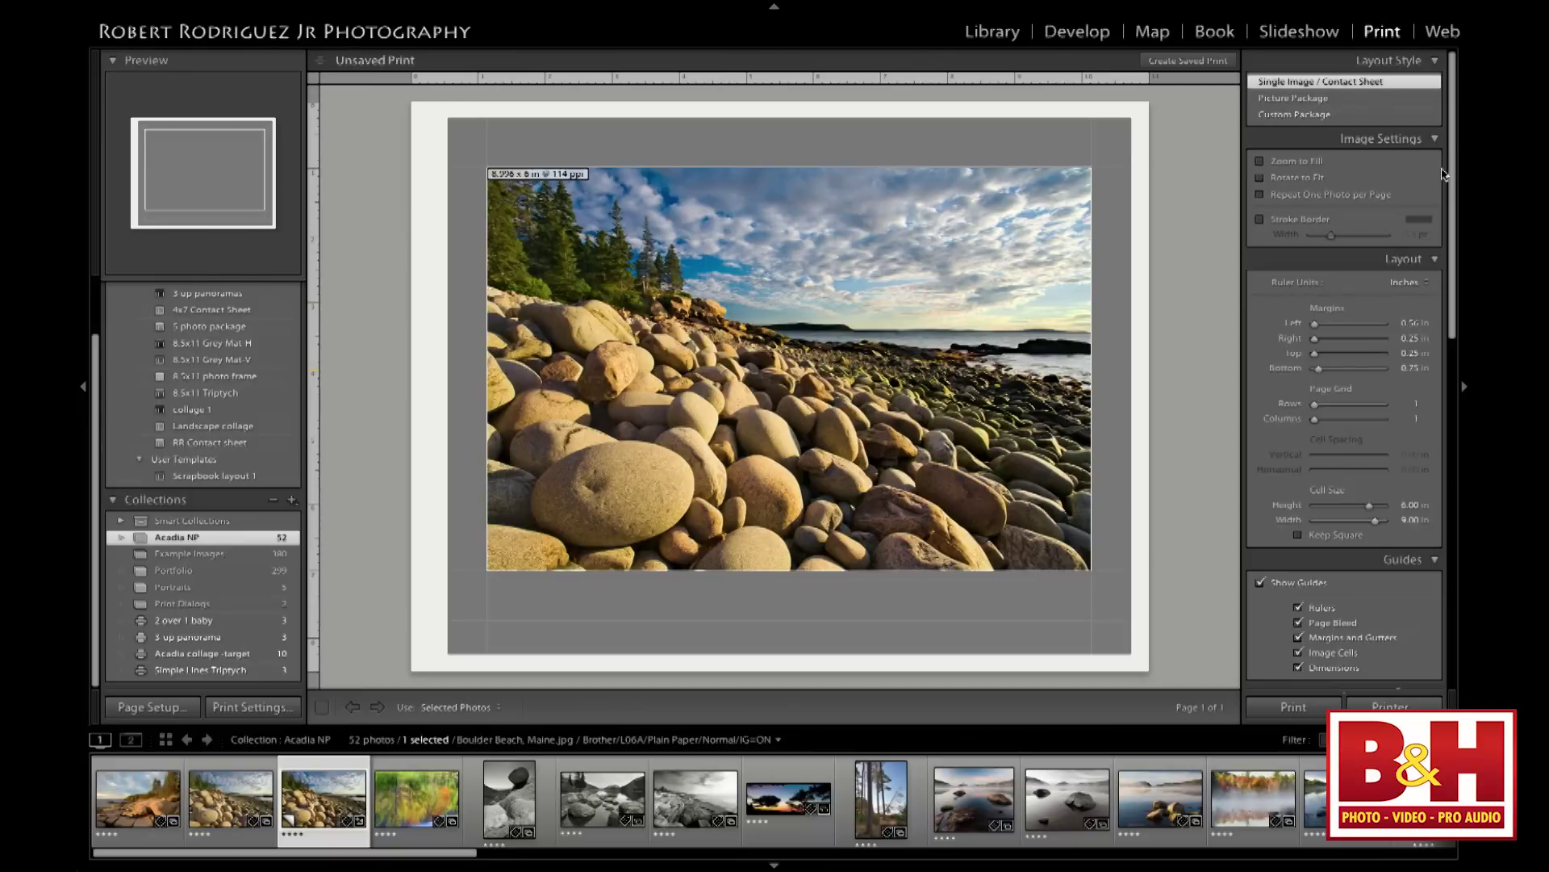
left_click(1259, 220)
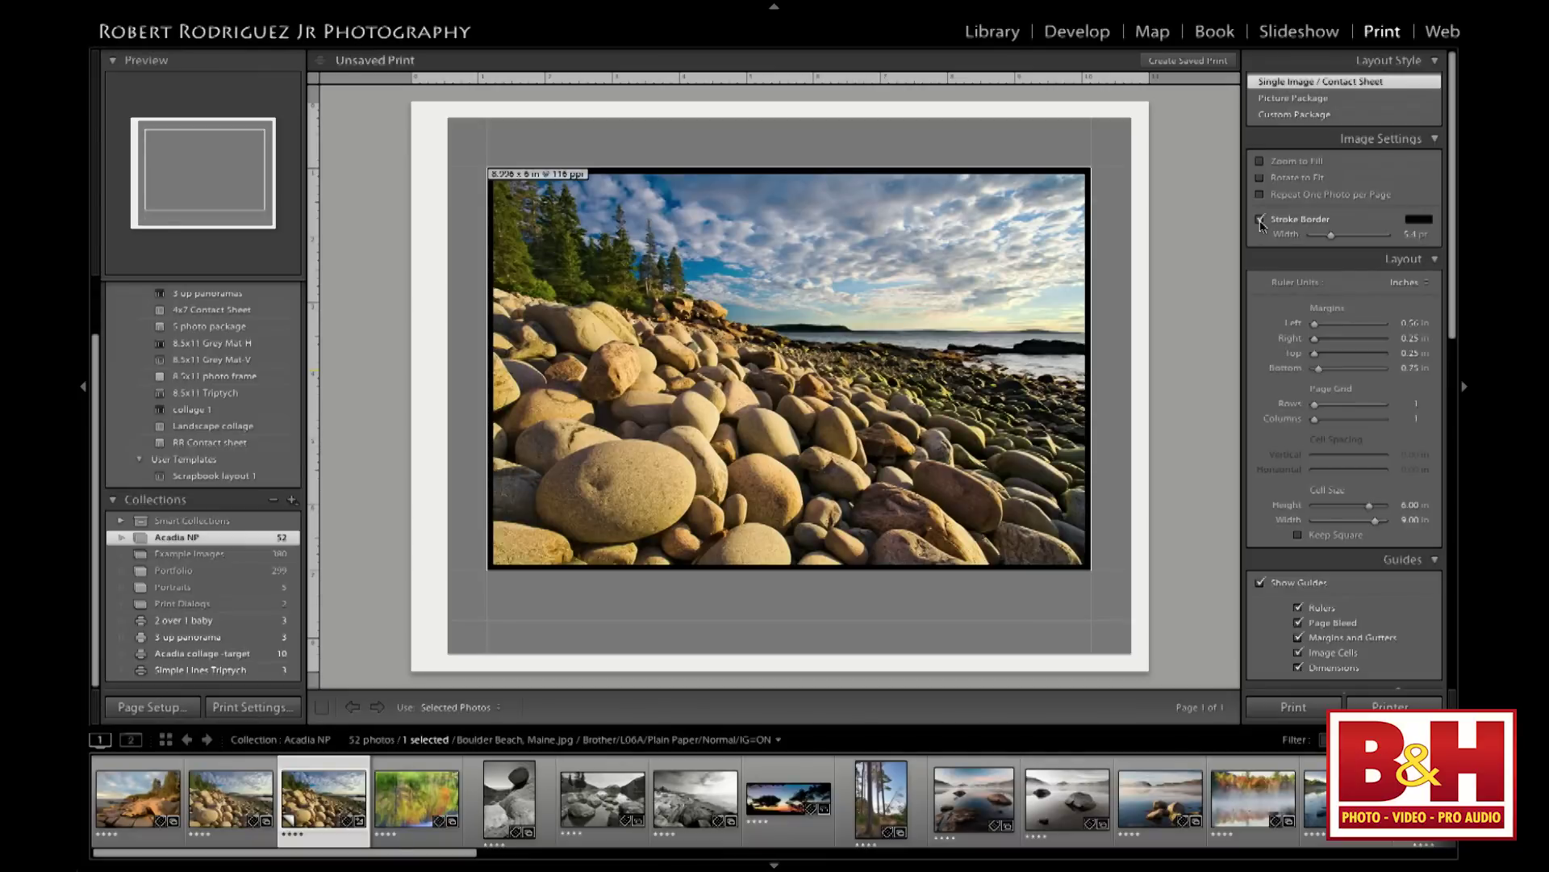
left_click(1261, 220)
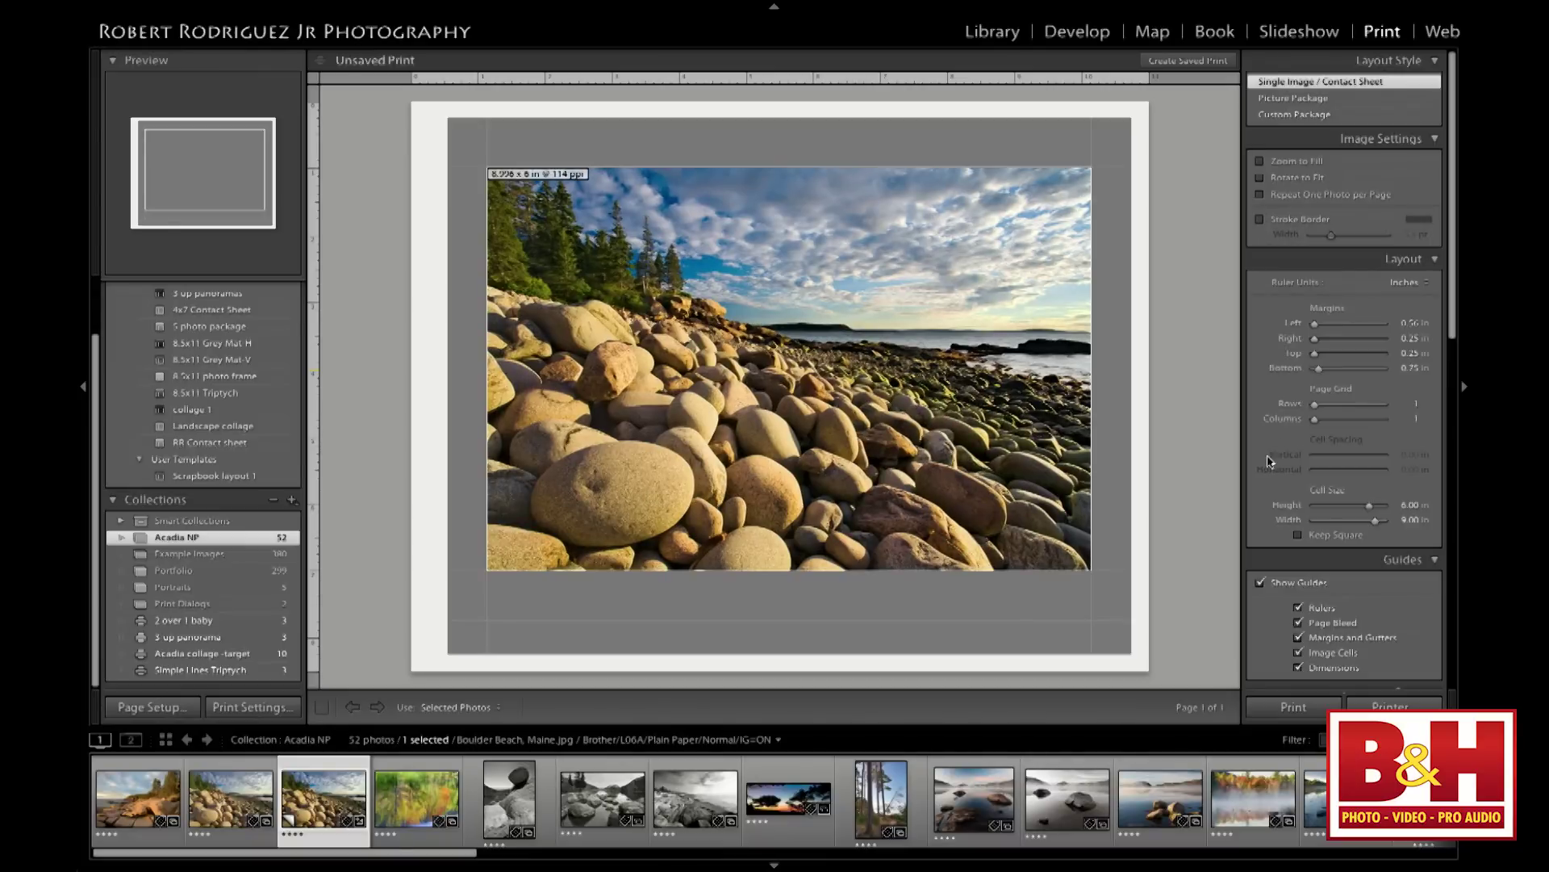
left_click(1260, 582)
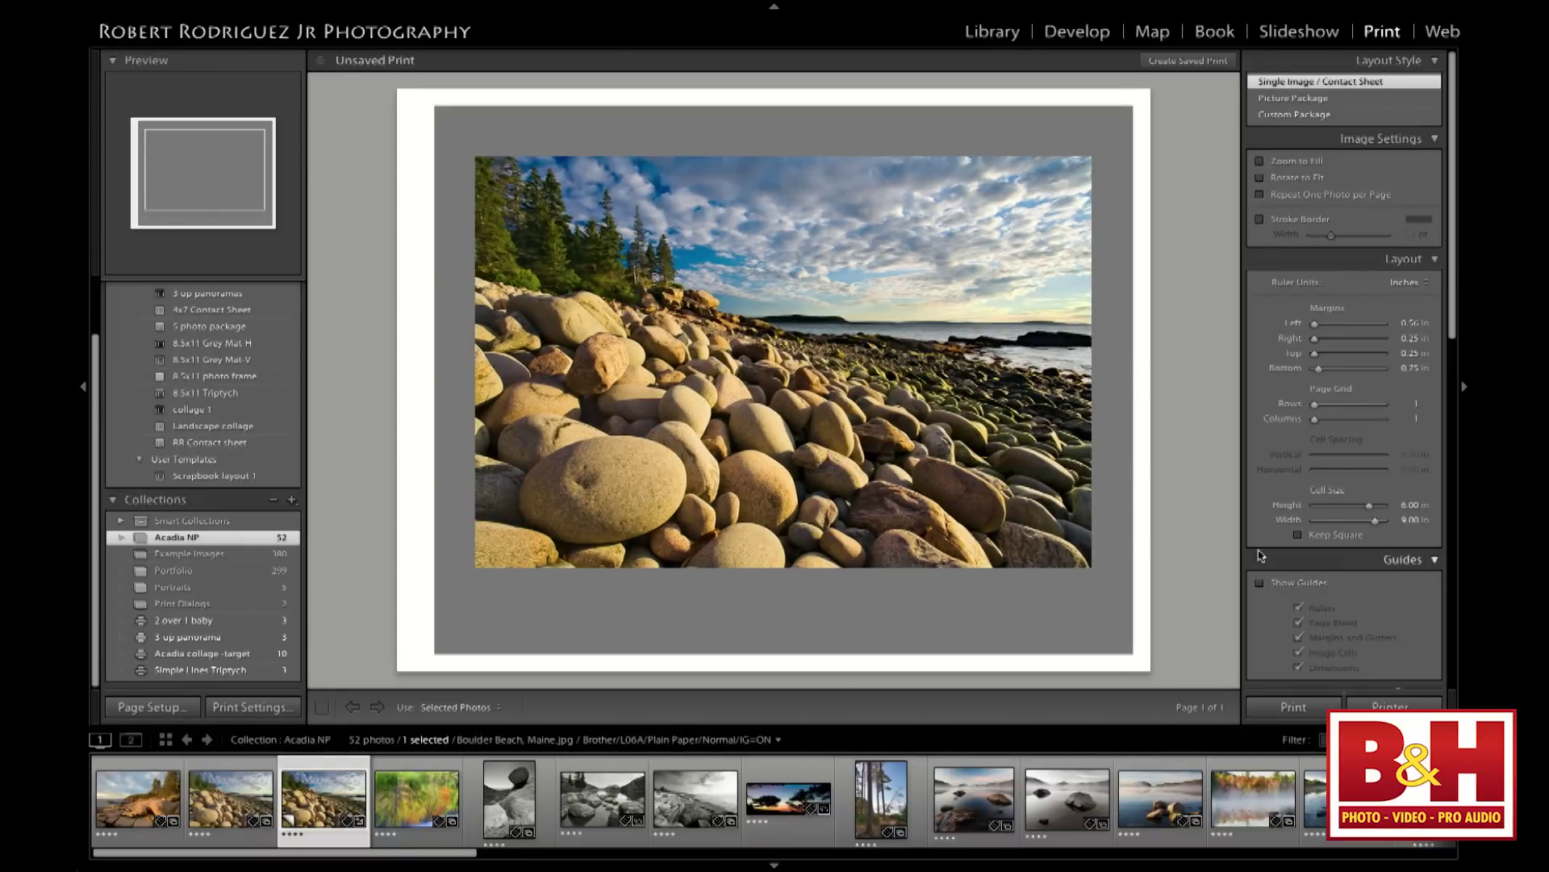
left_click(1260, 582)
left_click(1260, 583)
left_click(1261, 220)
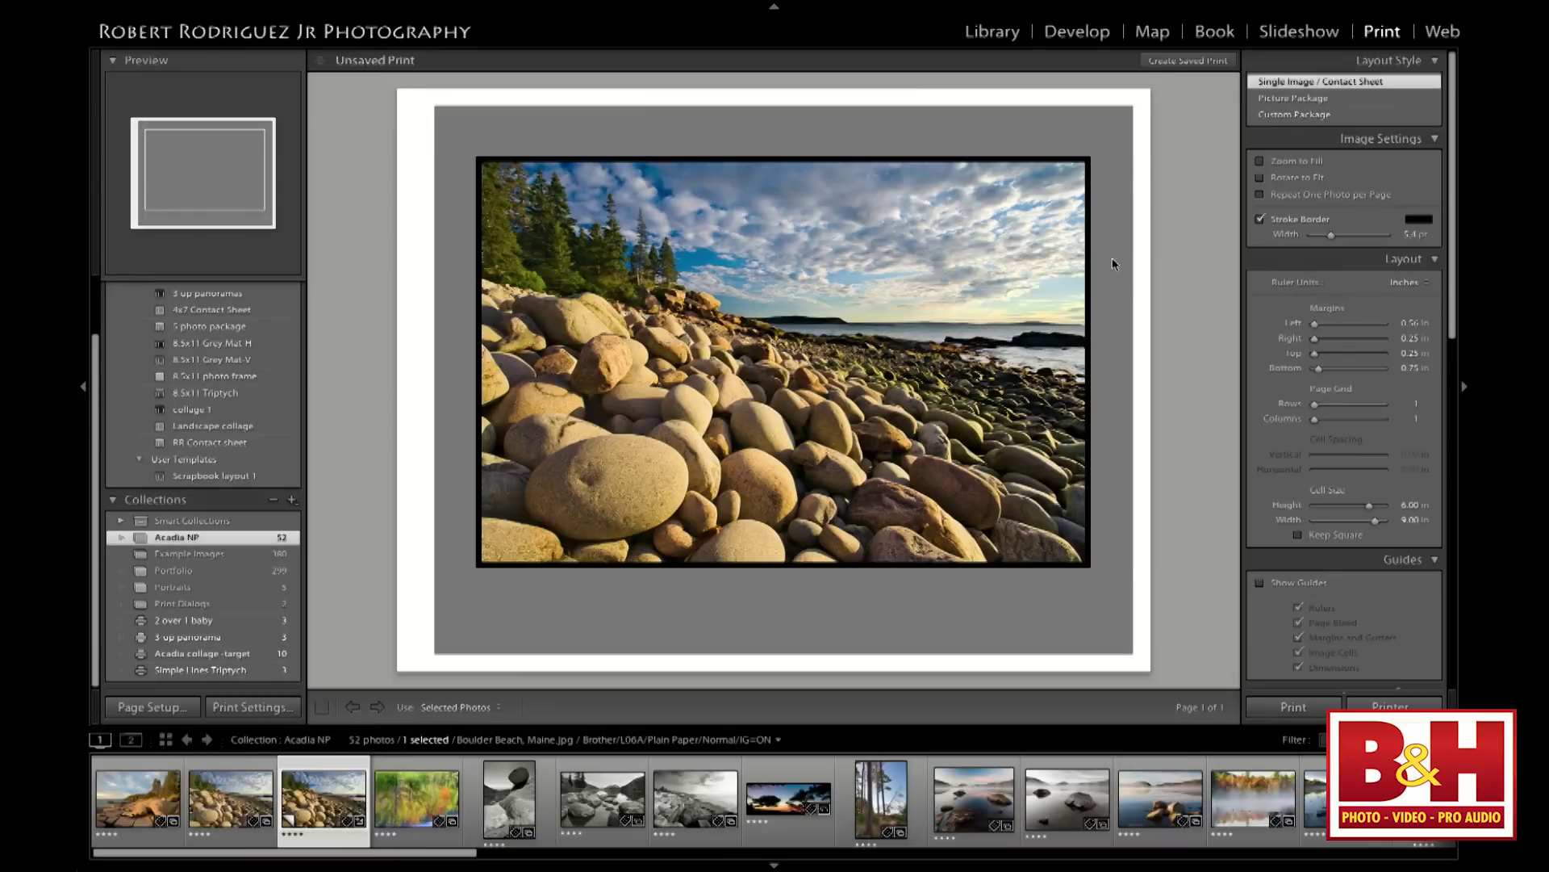
Turn off the page background color and thin the photo's stroke border to 0.2 pt
left_click_drag(1453, 216, 1452, 363)
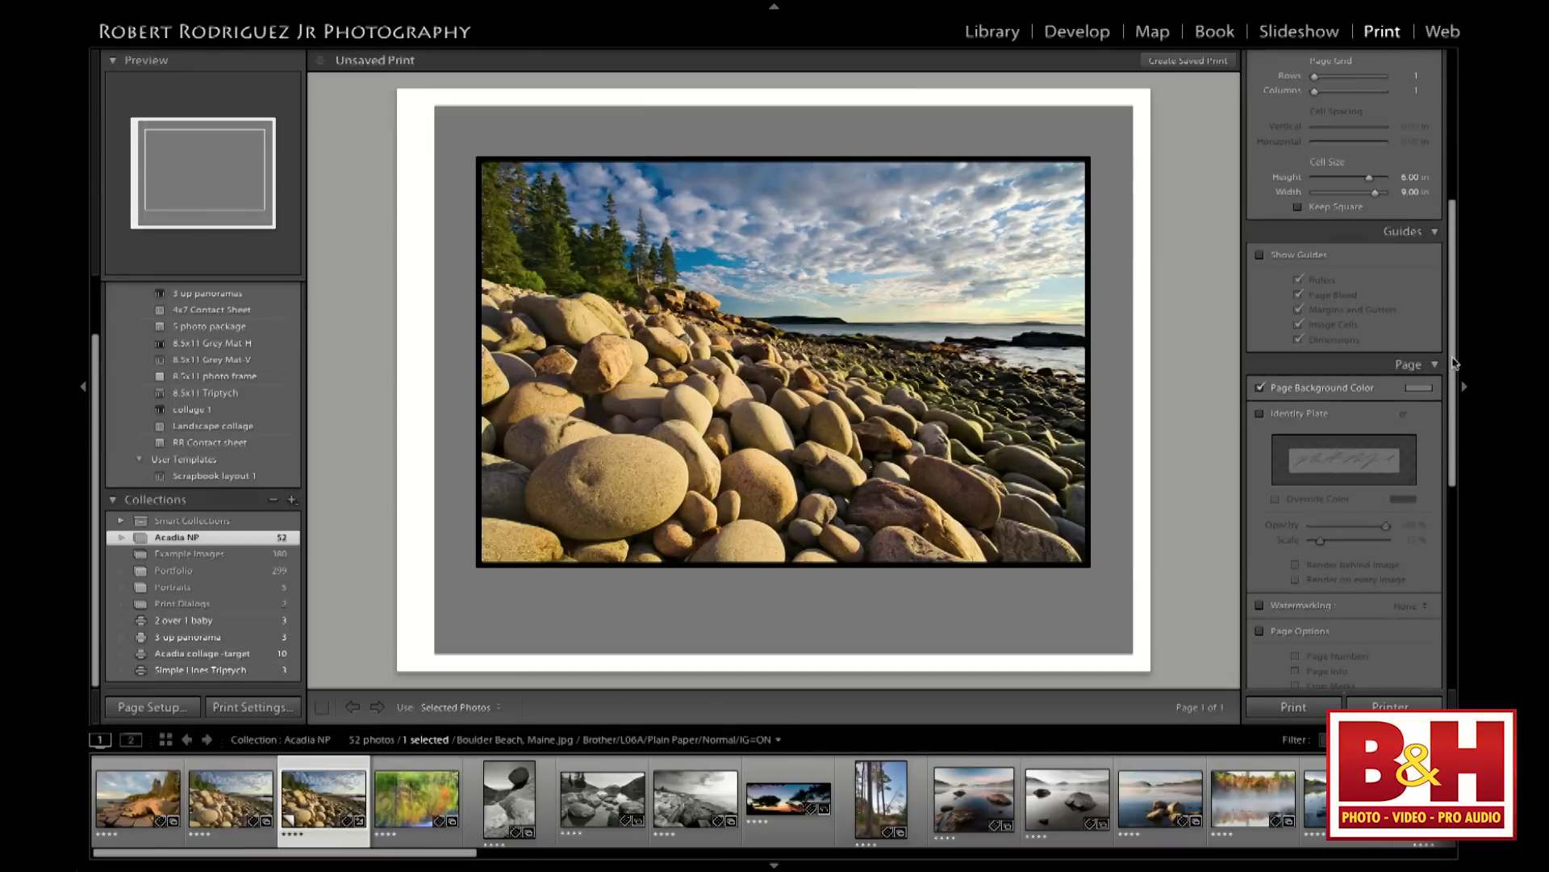
left_click(1260, 388)
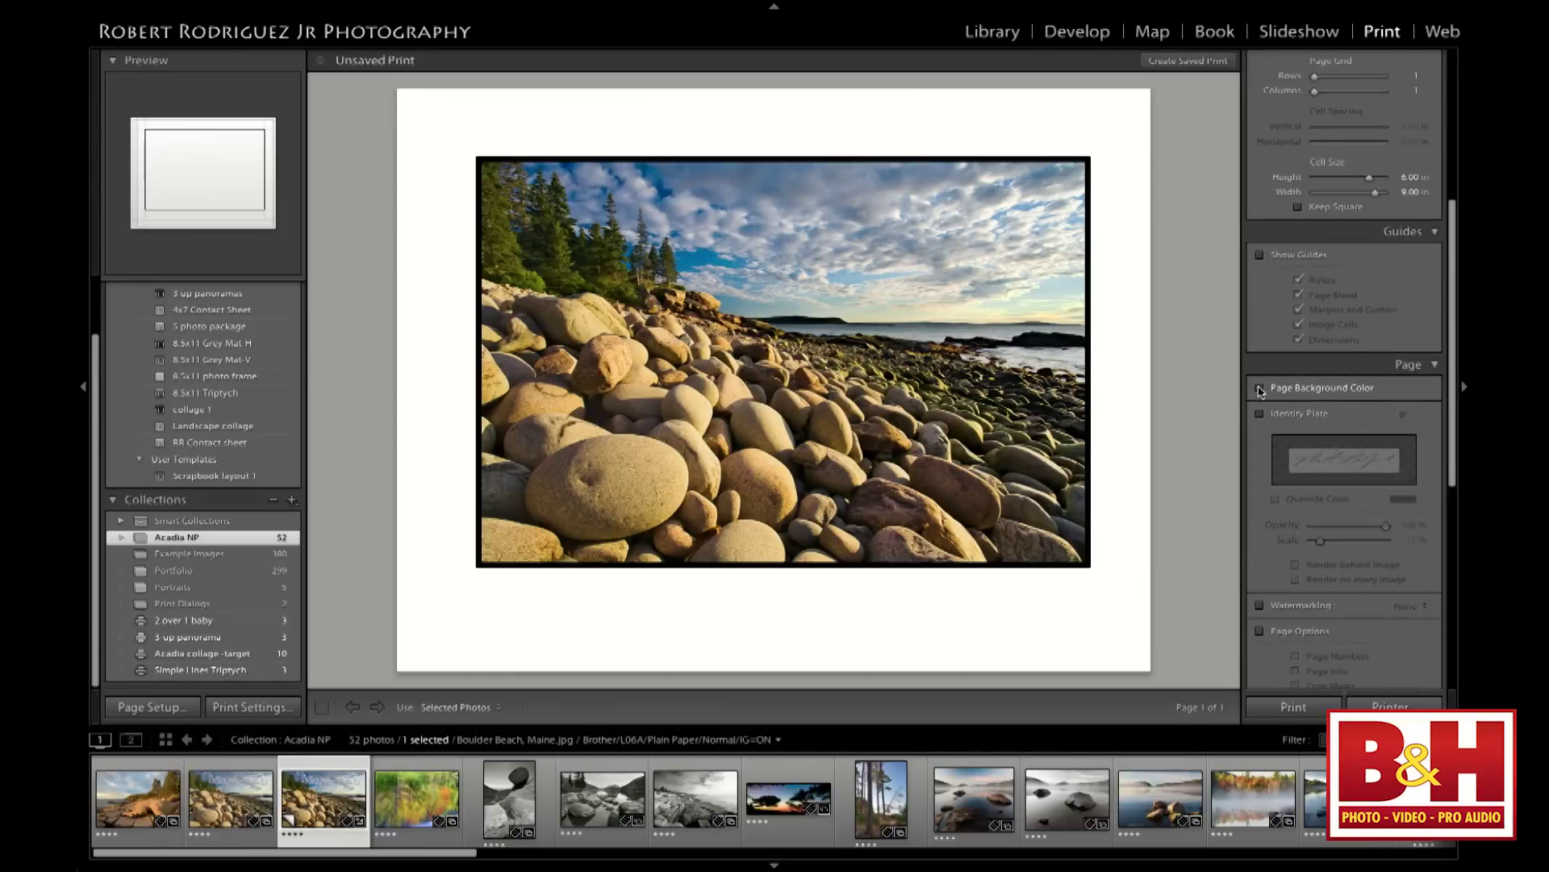
scroll(1456, 292, "up", 5)
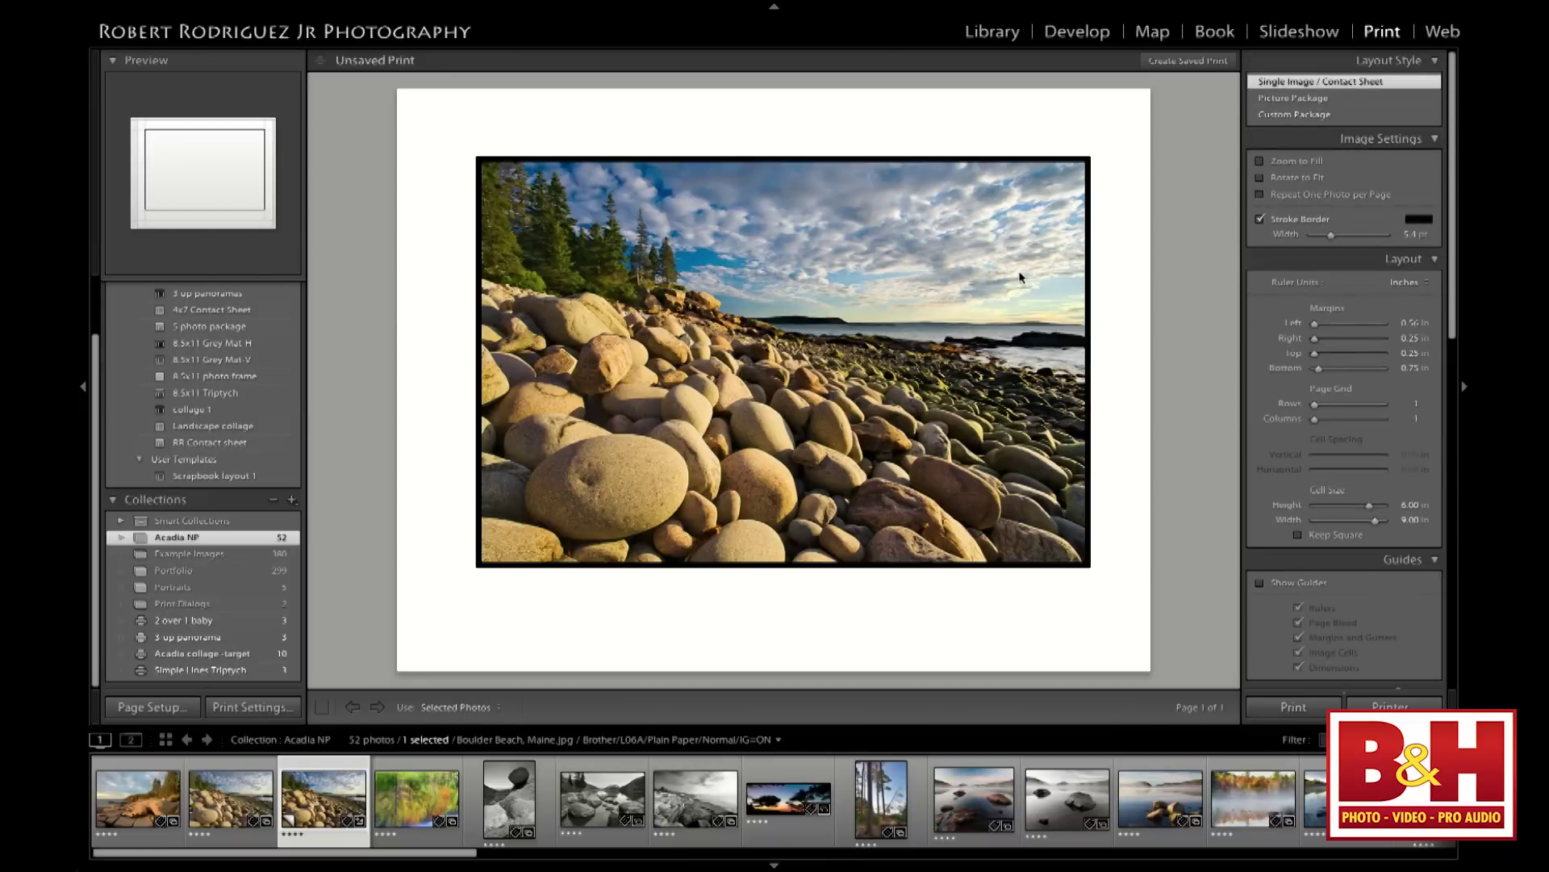
mouse_move(1331, 235)
left_mouse_down()
mouse_move(1390, 235)
mouse_move(1271, 241)
left_mouse_up()
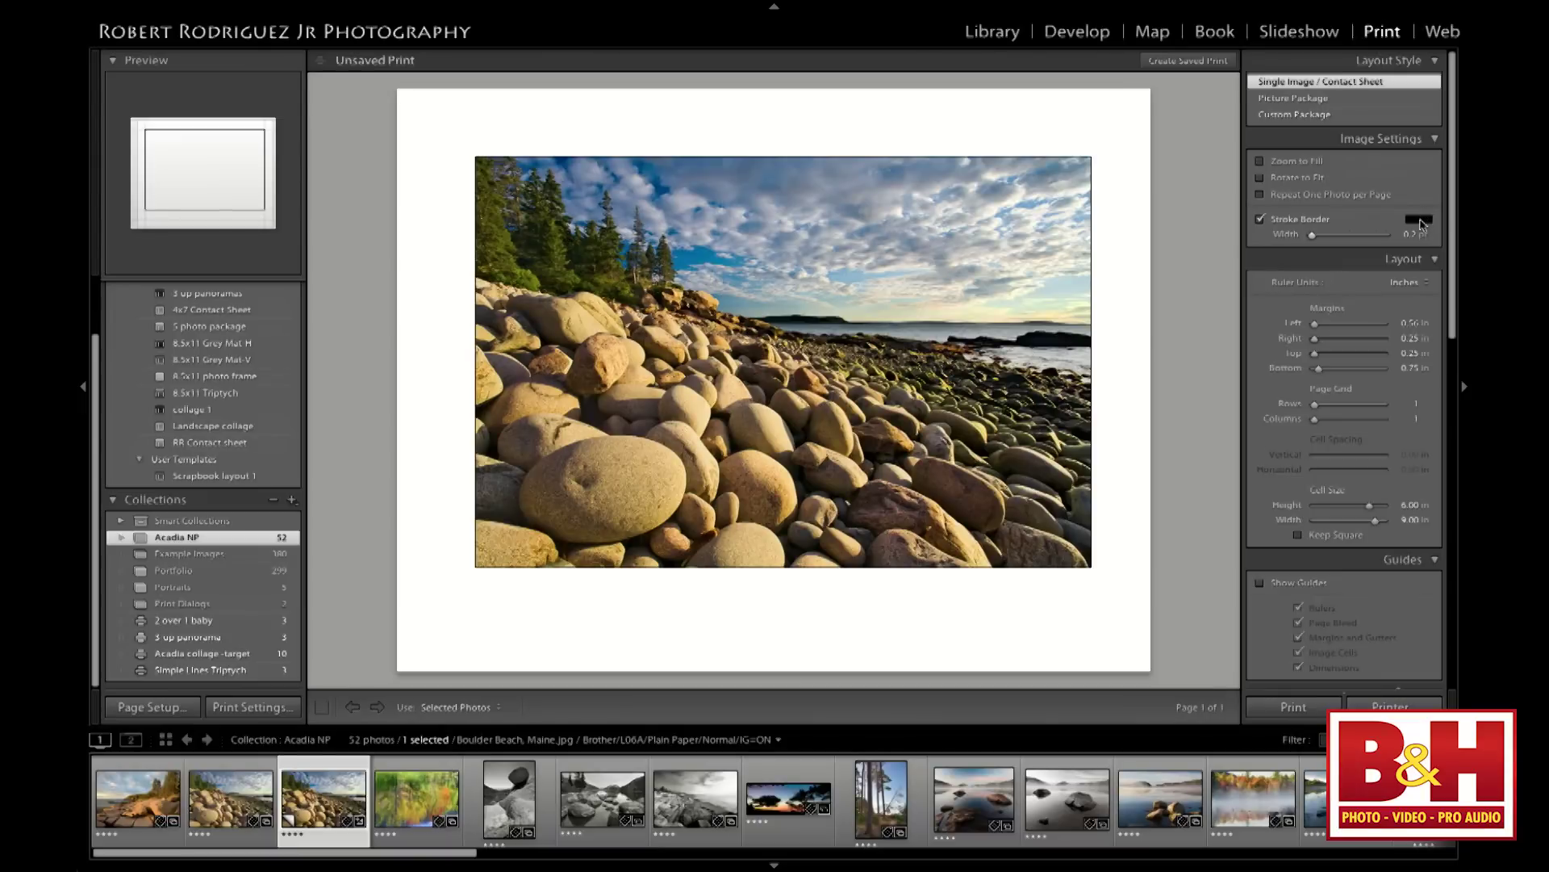
Try gray shades for the stroke border color, set it back to black, and close the color picker
left_click(1422, 226)
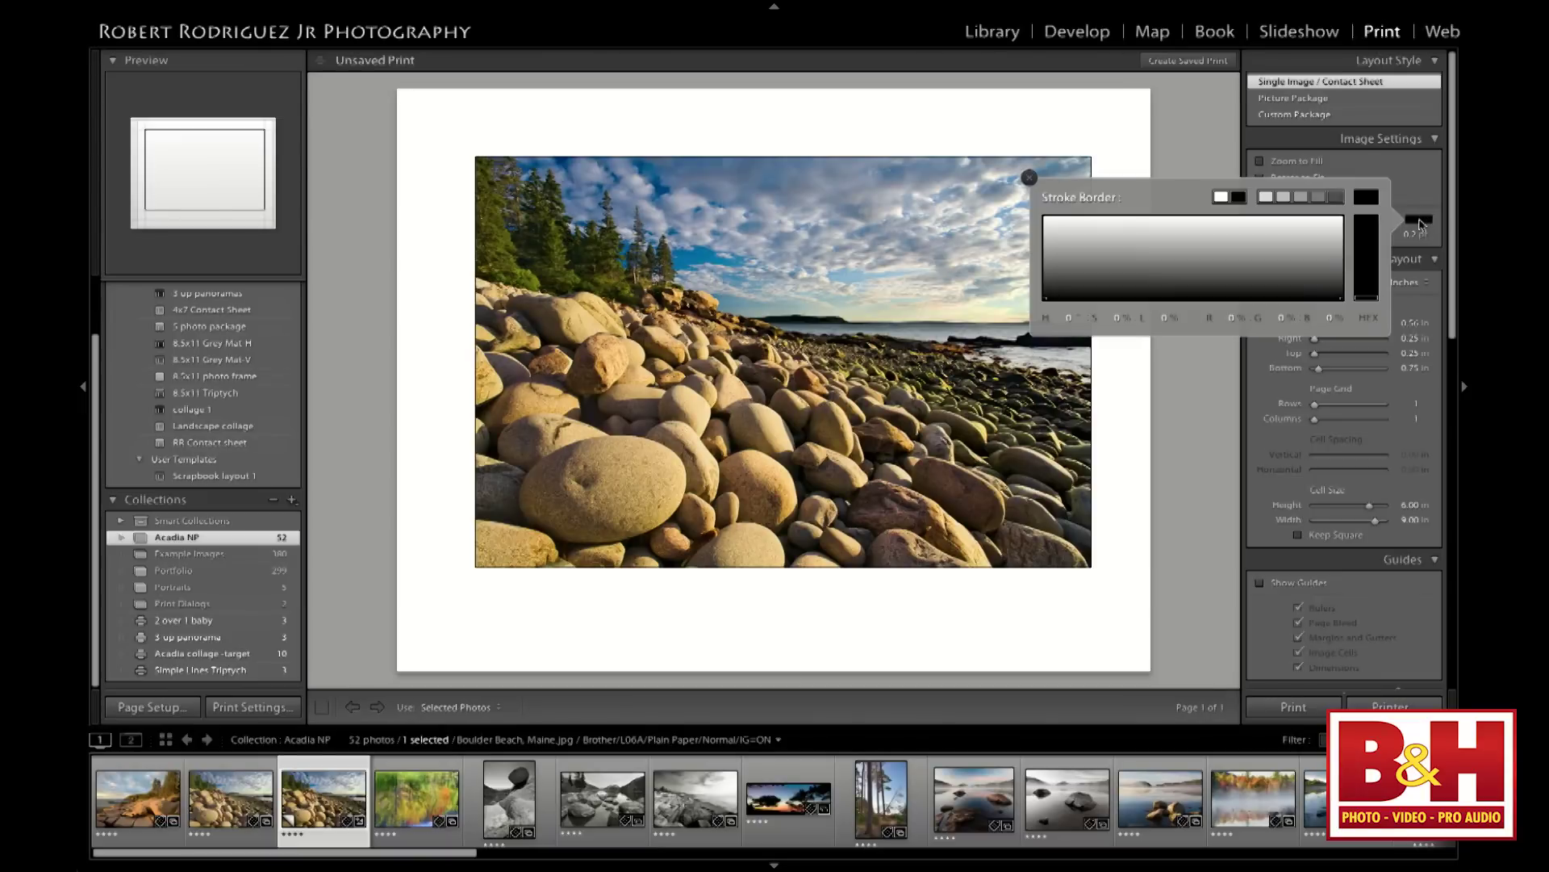
left_click(1284, 196)
left_click(1336, 196)
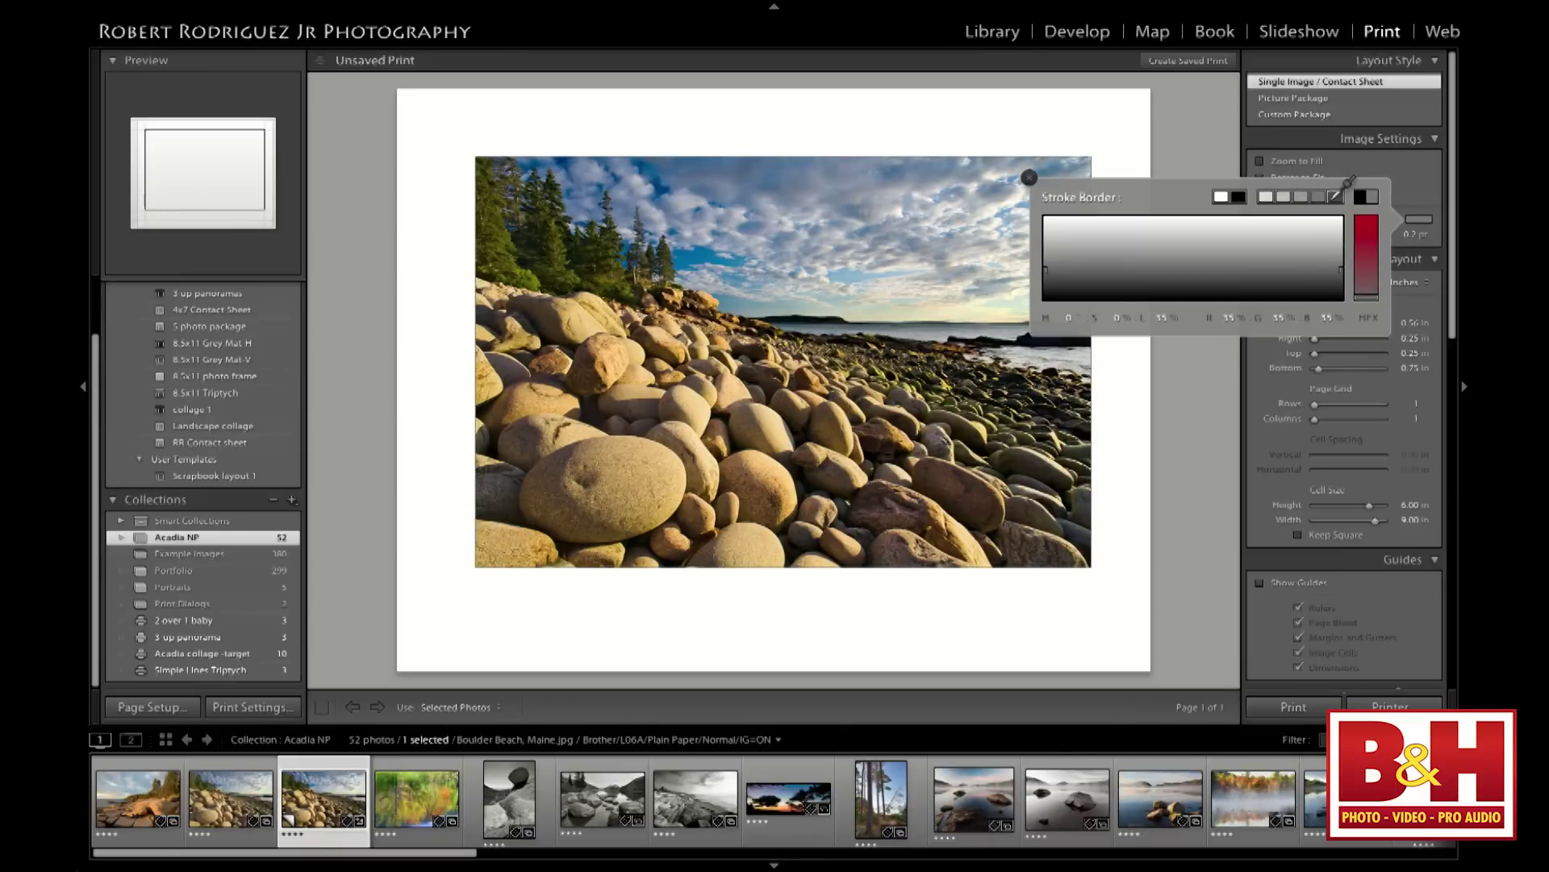
left_click(1238, 196)
left_click(1031, 178)
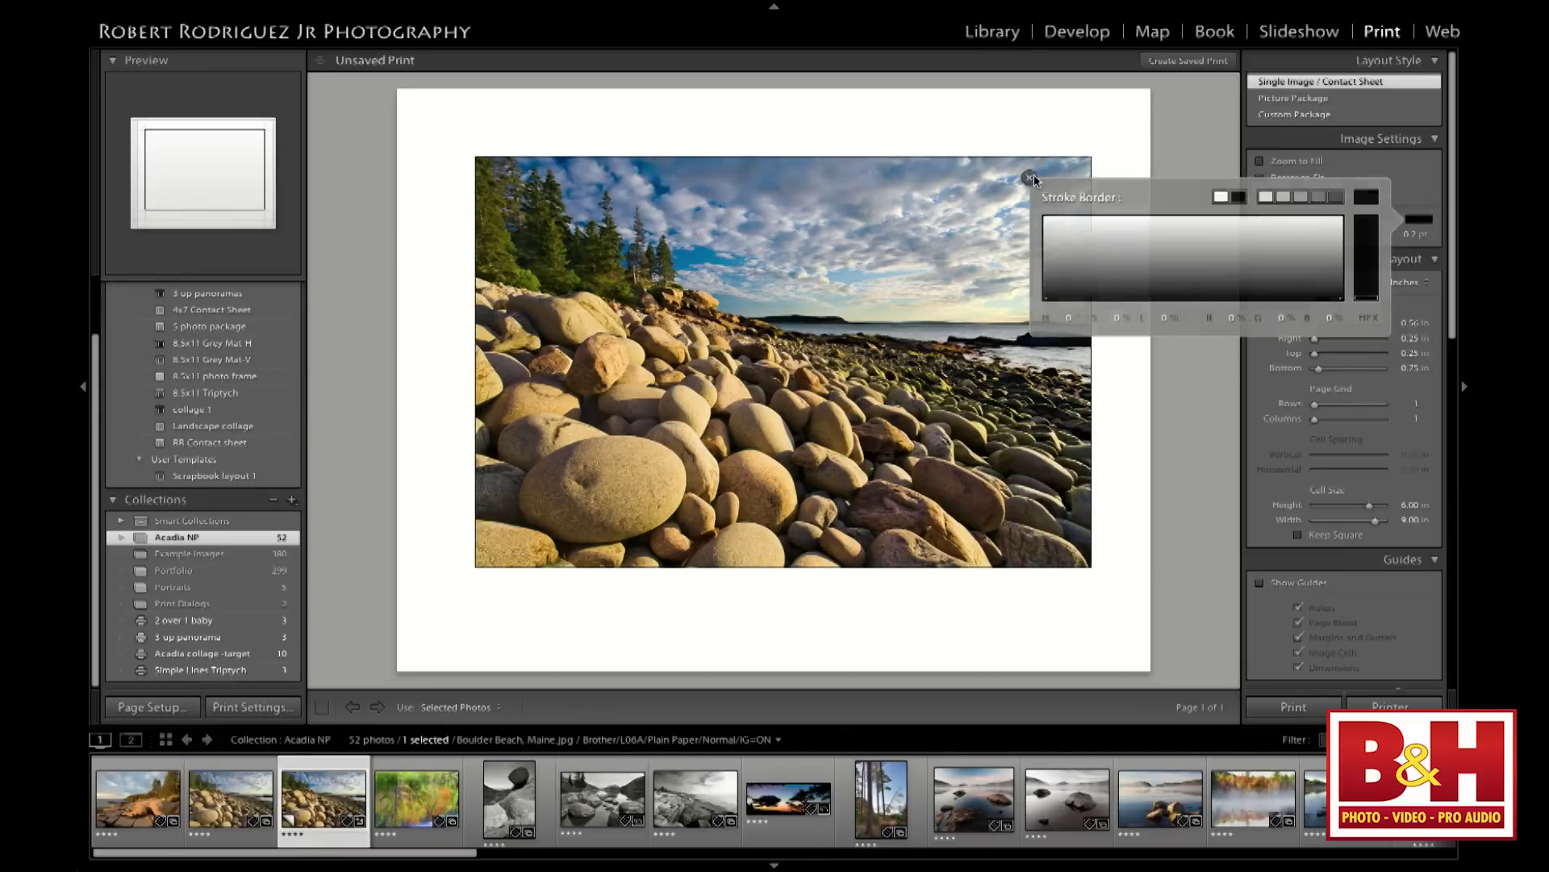
Try gray and blue shades for the stroke border color, close the color picker, and adjust the border width
left_click(1417, 222)
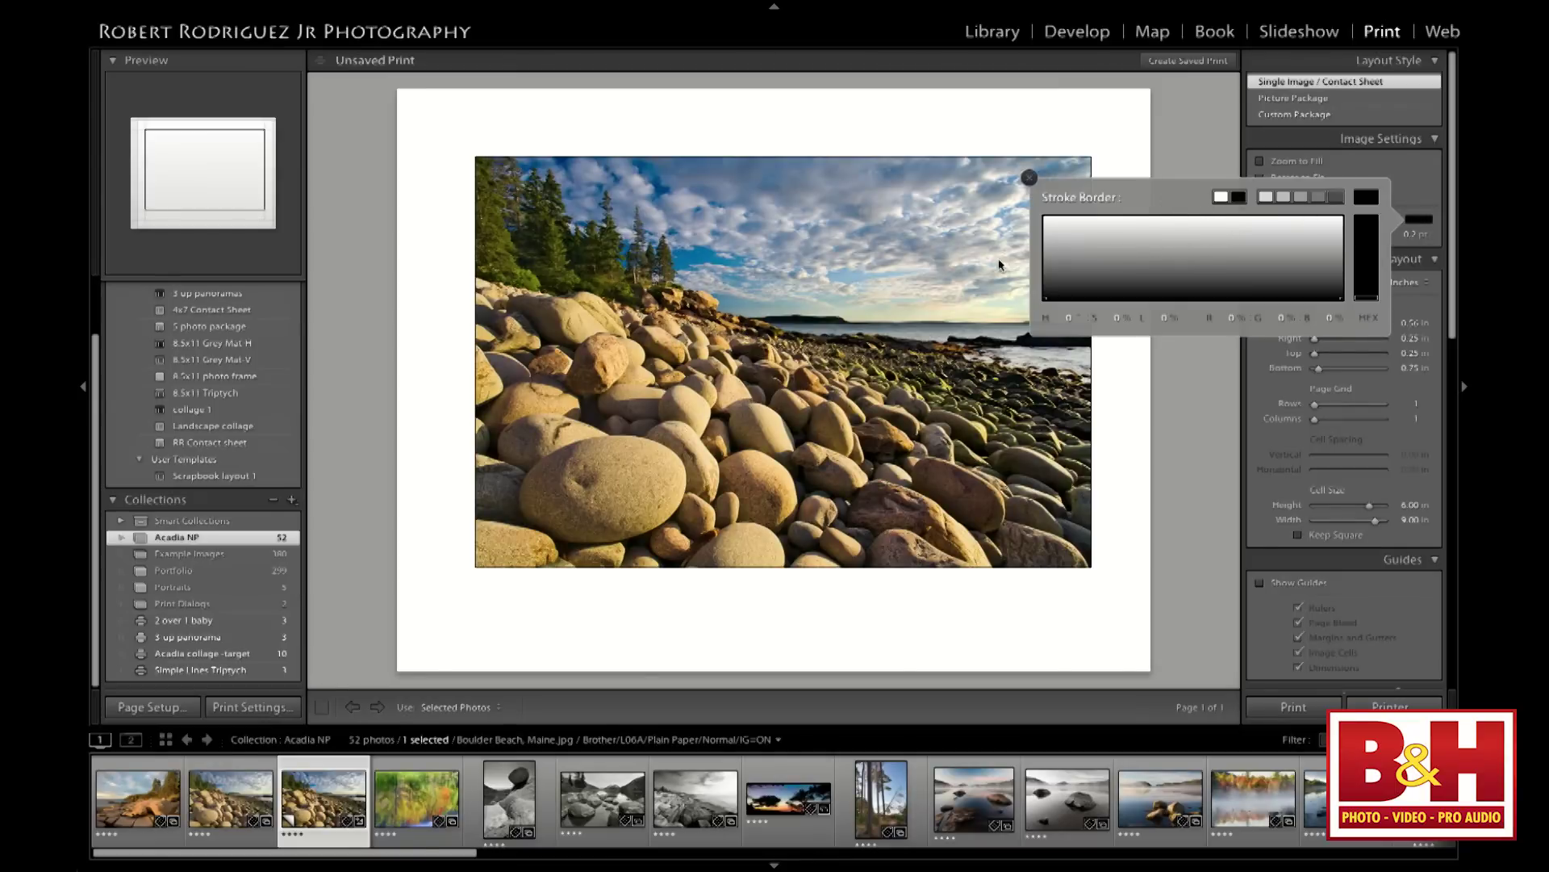
left_click(1173, 248)
left_click(1215, 266)
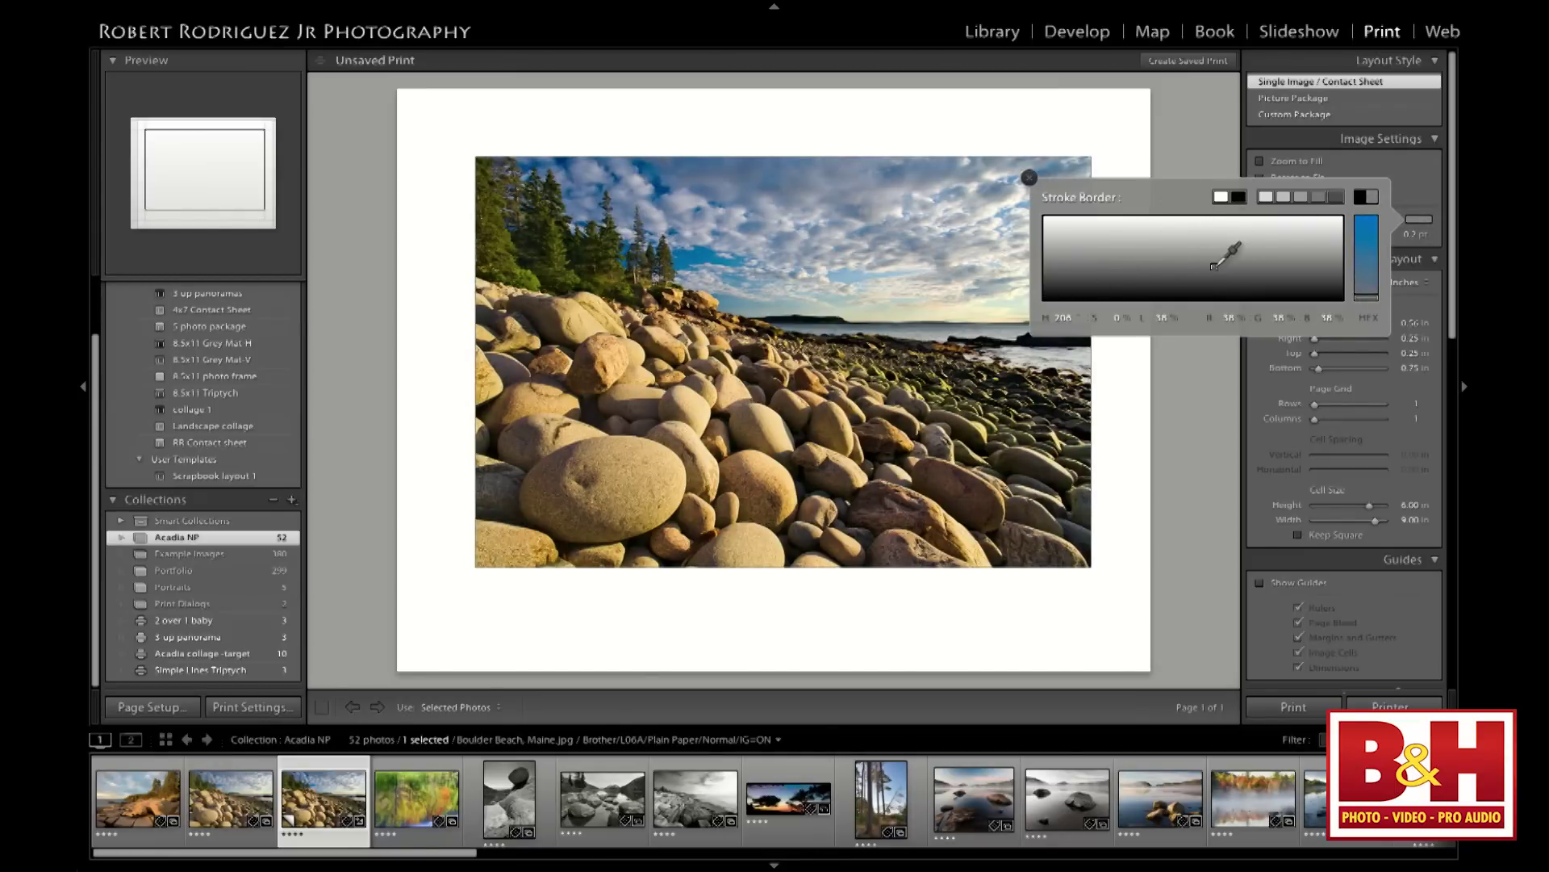
left_click(1368, 258)
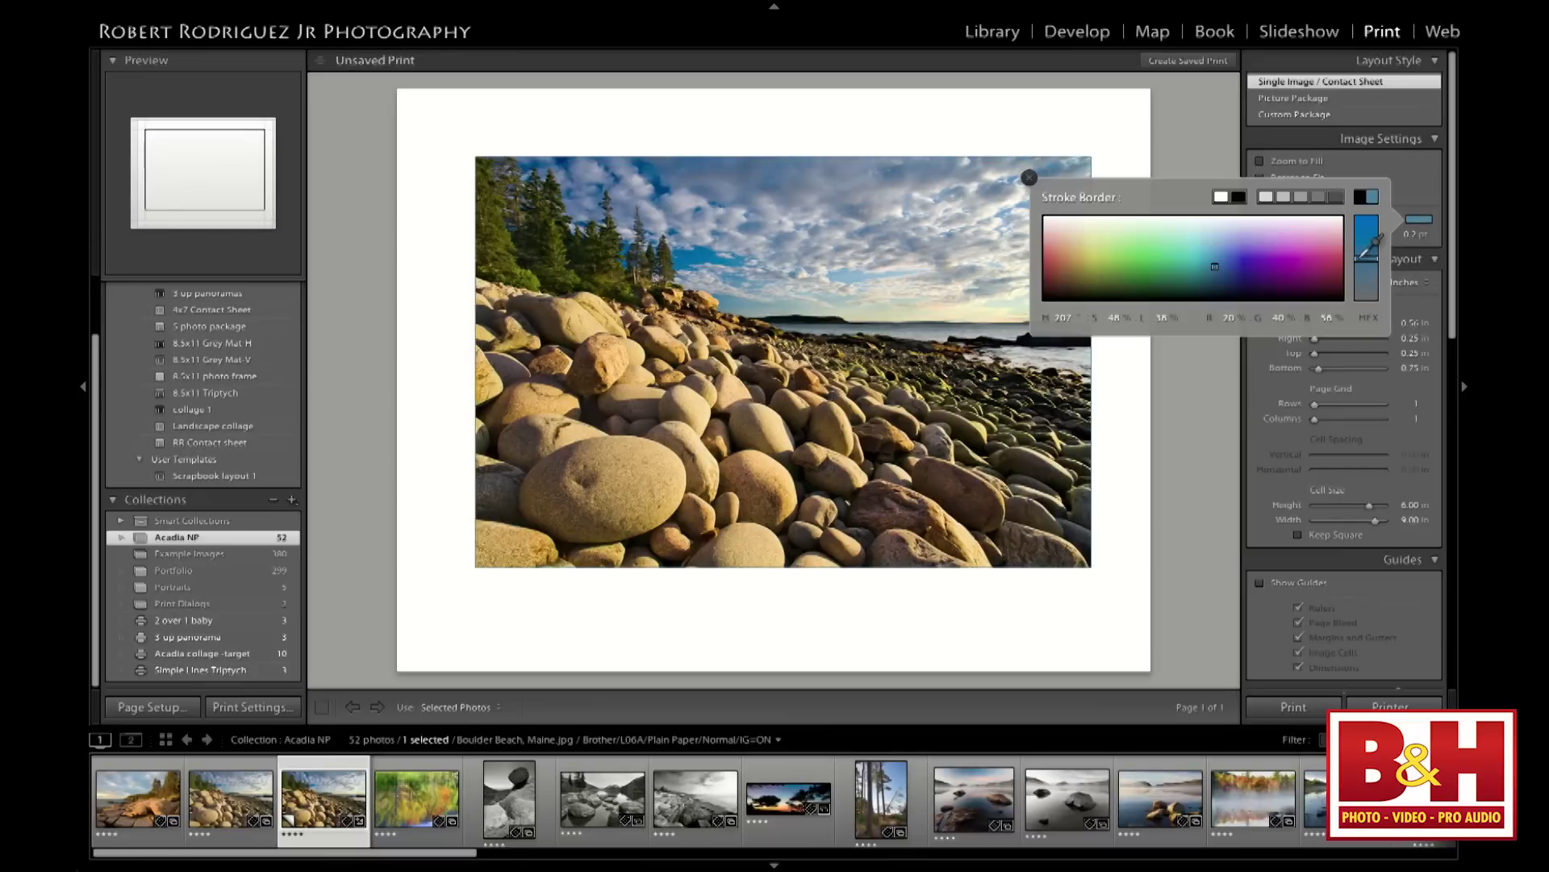
left_click(1374, 201)
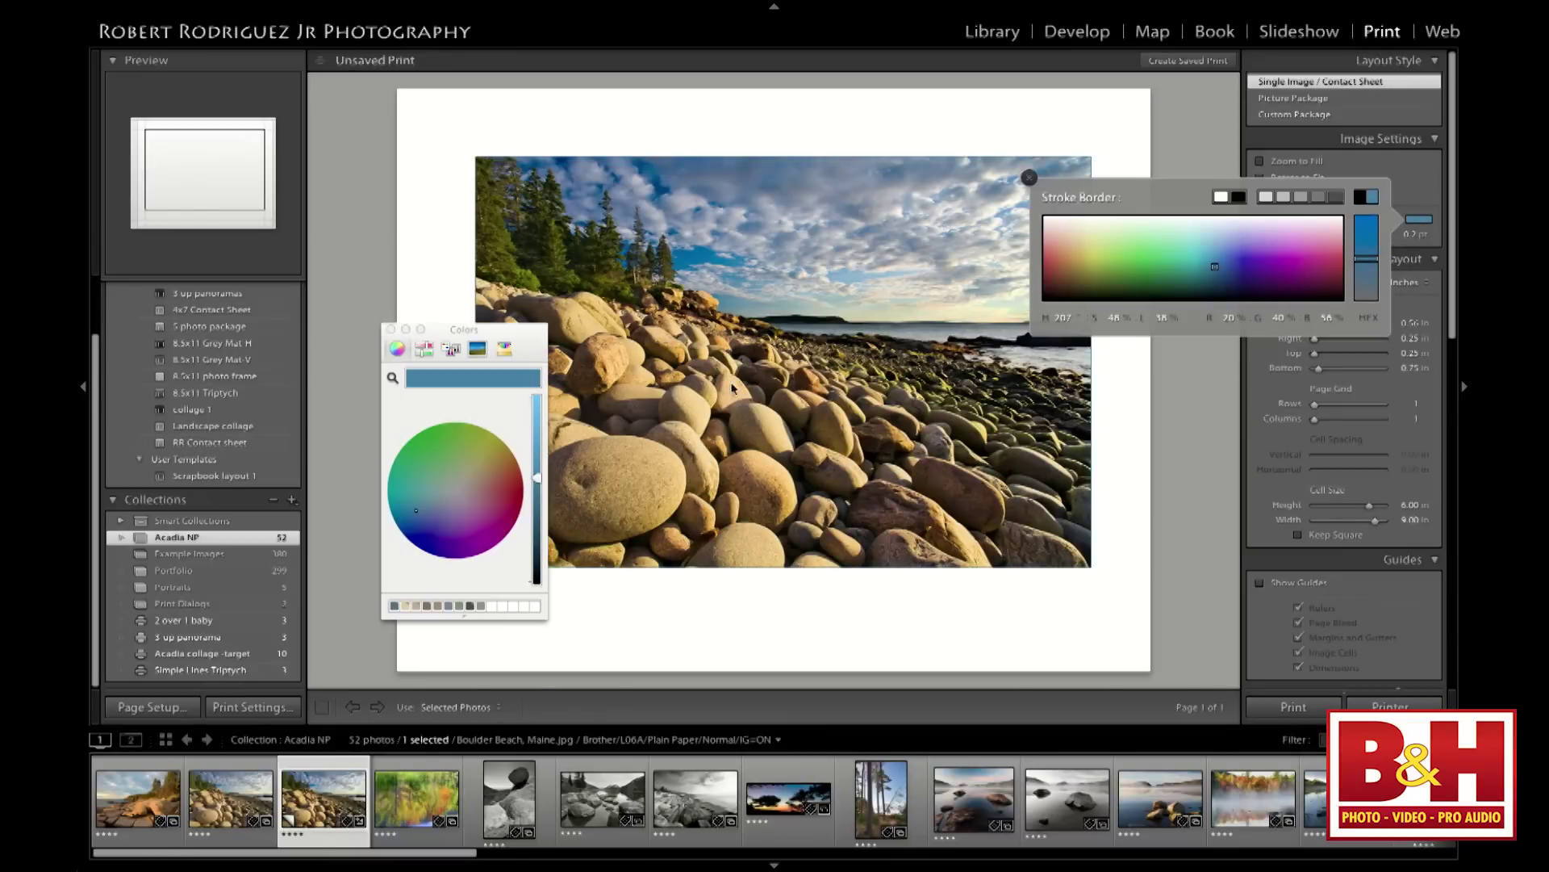
left_click(1029, 176)
mouse_move(1310, 235)
left_mouse_down()
mouse_move(1374, 250)
mouse_move(1359, 239)
left_mouse_up()
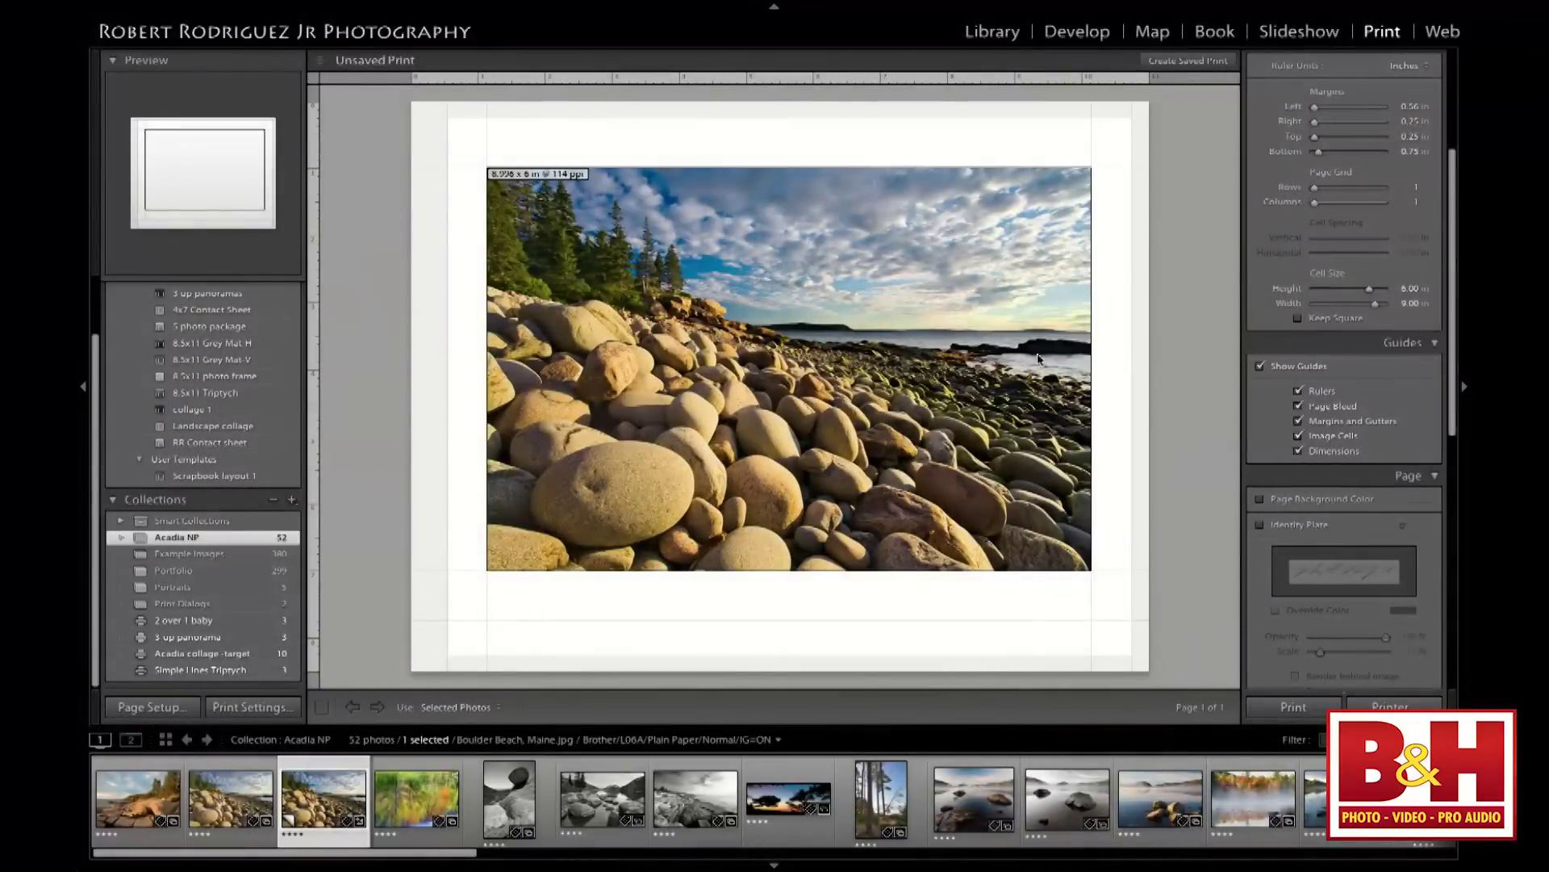
Enable the Identity Plate so that the signature graphic is placed on the print page
scroll(1431, 386, "down", 3)
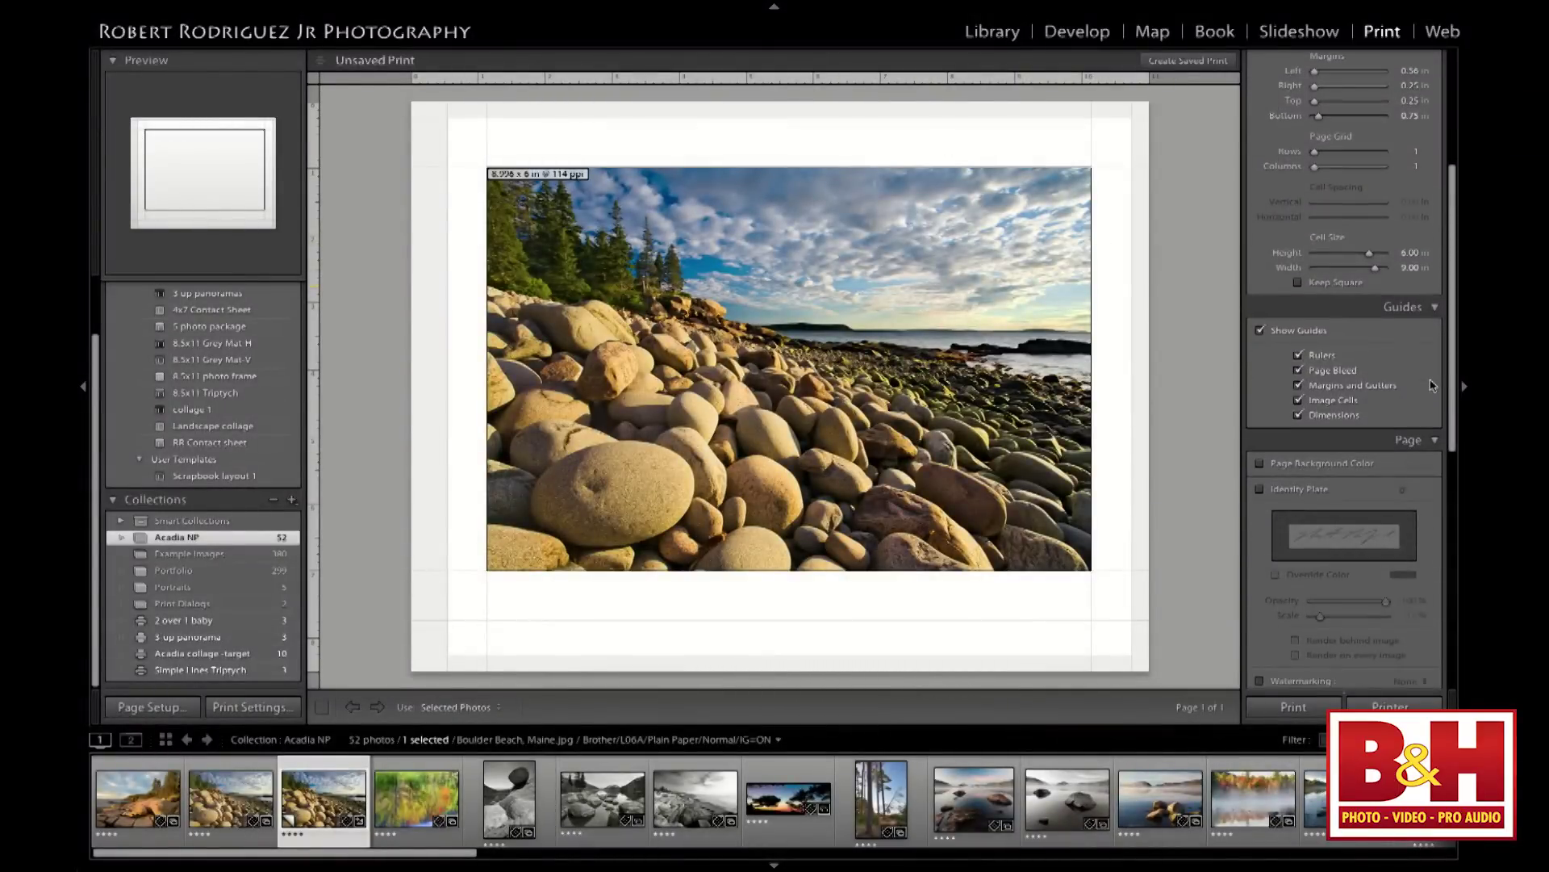
scroll(1431, 386, "down", 2)
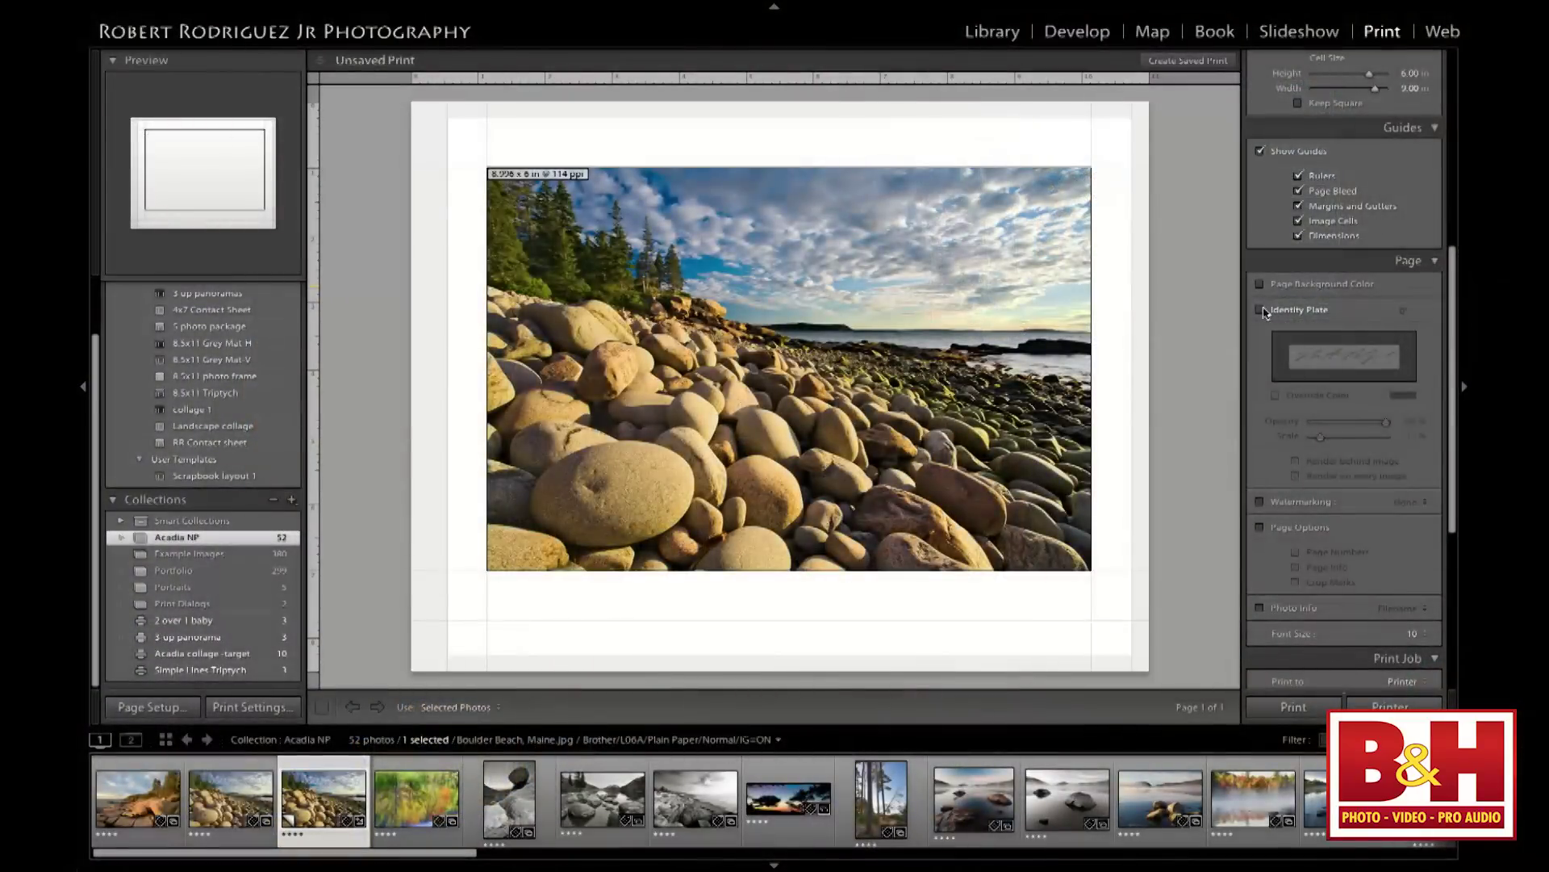
left_click(1262, 310)
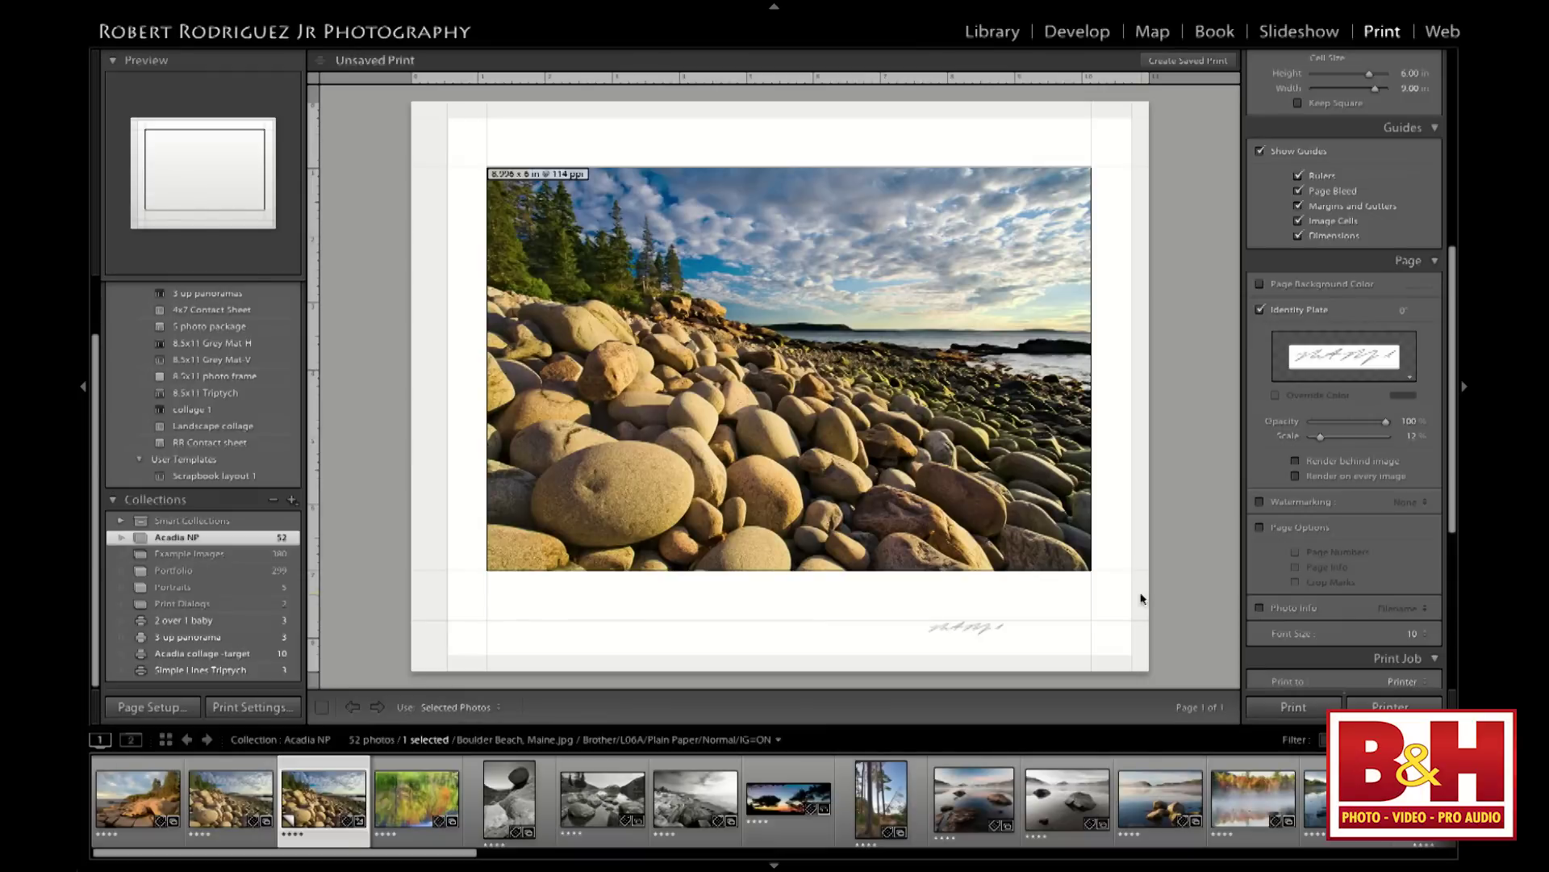
Edit the identity plate, compare the styled text option with the graphical one, and load NEW-lightroom-logo.png as its graphic
left_click(1410, 383)
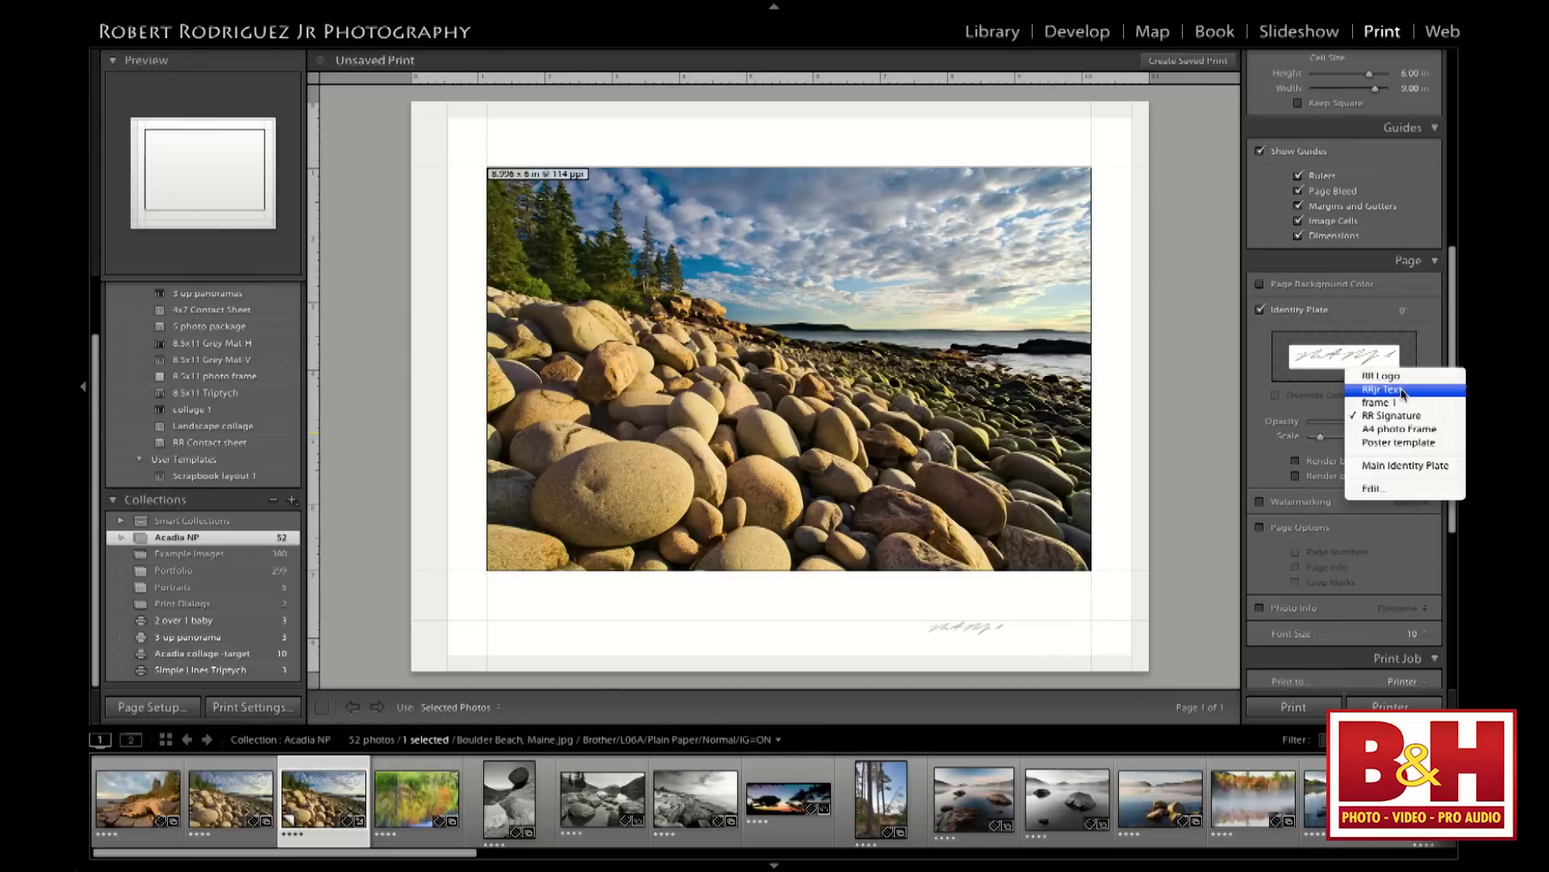
left_click(1378, 490)
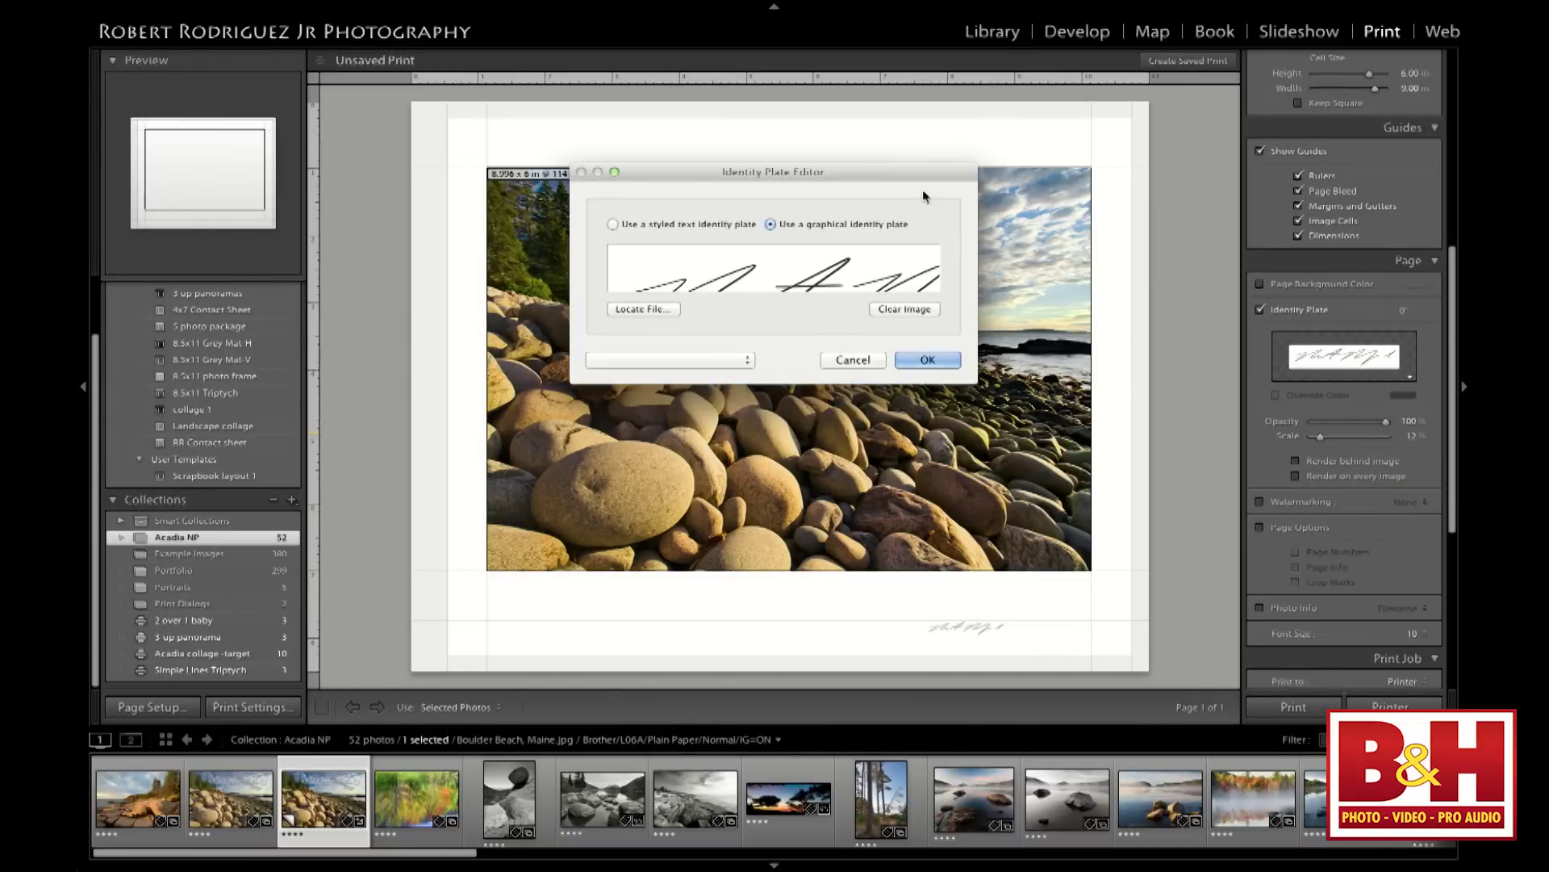
left_click_drag(864, 167, 923, 155)
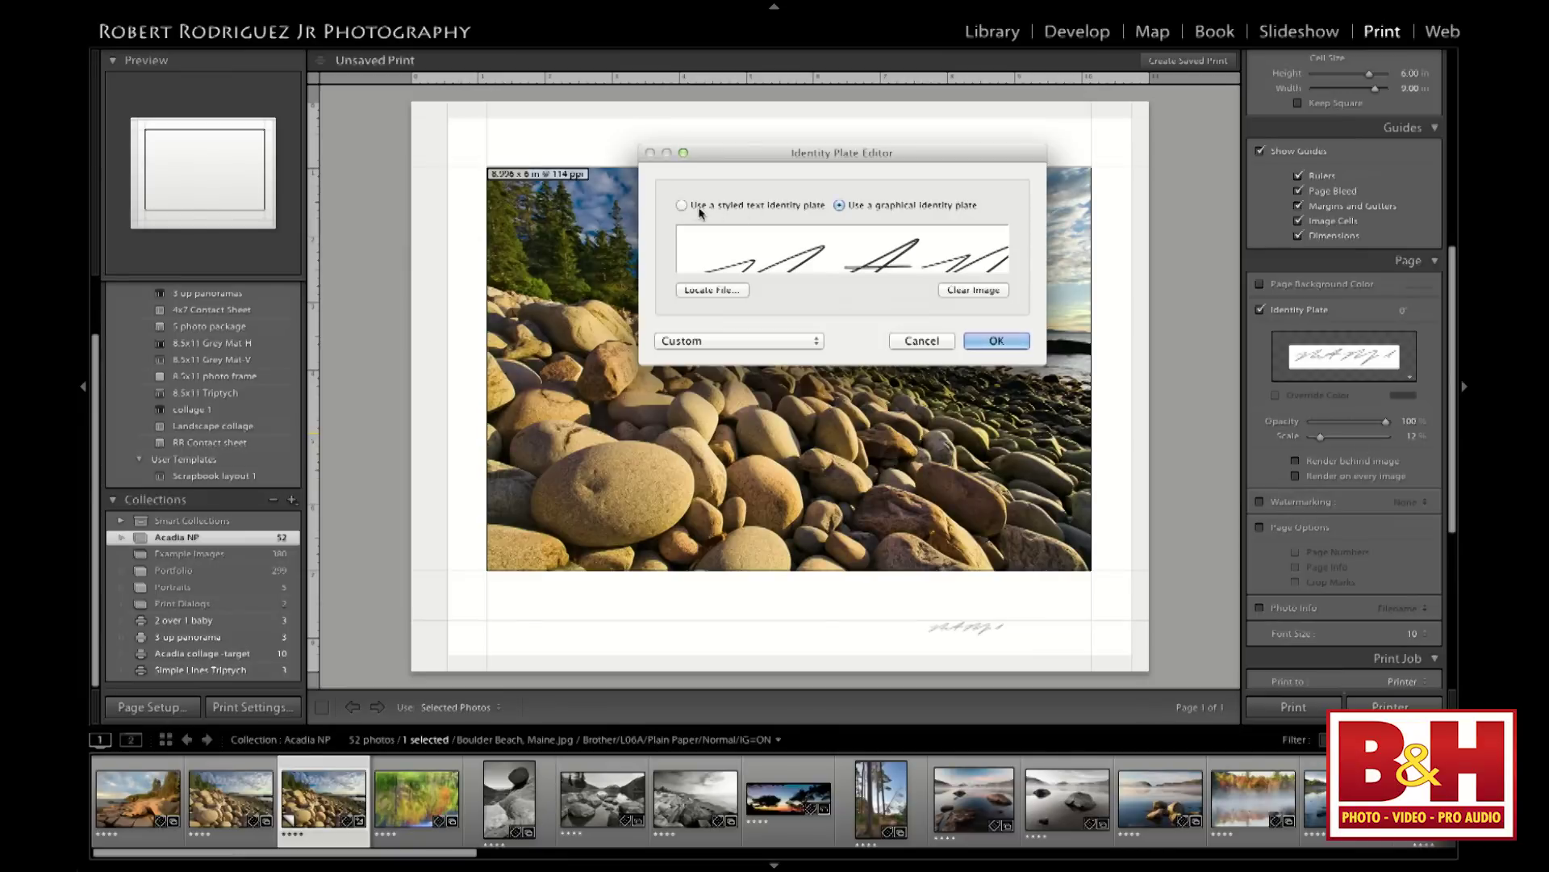
left_click(749, 205)
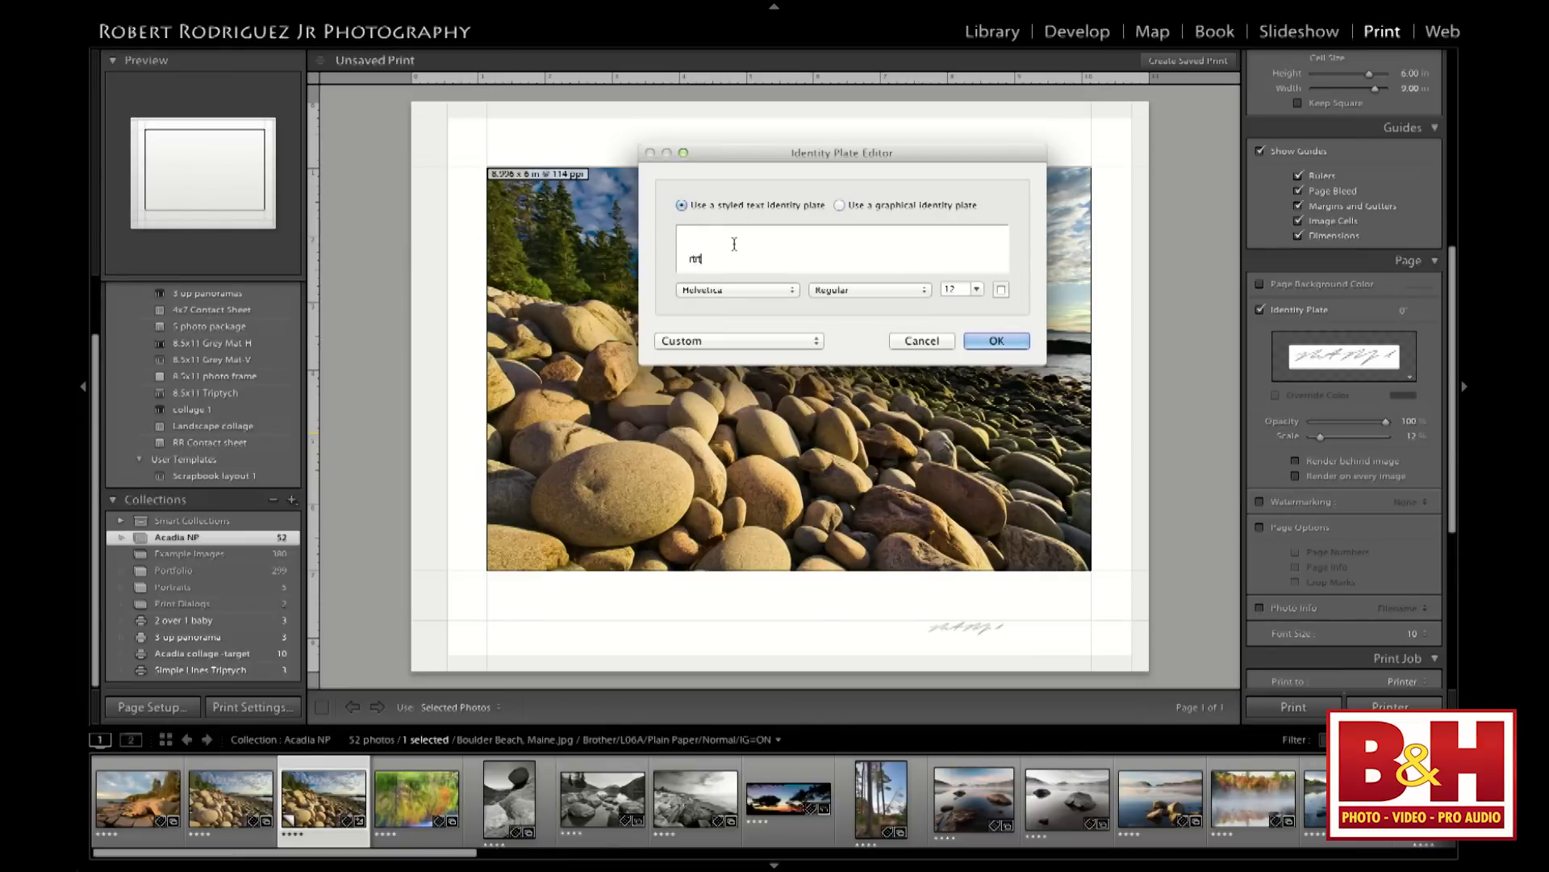
left_click(839, 205)
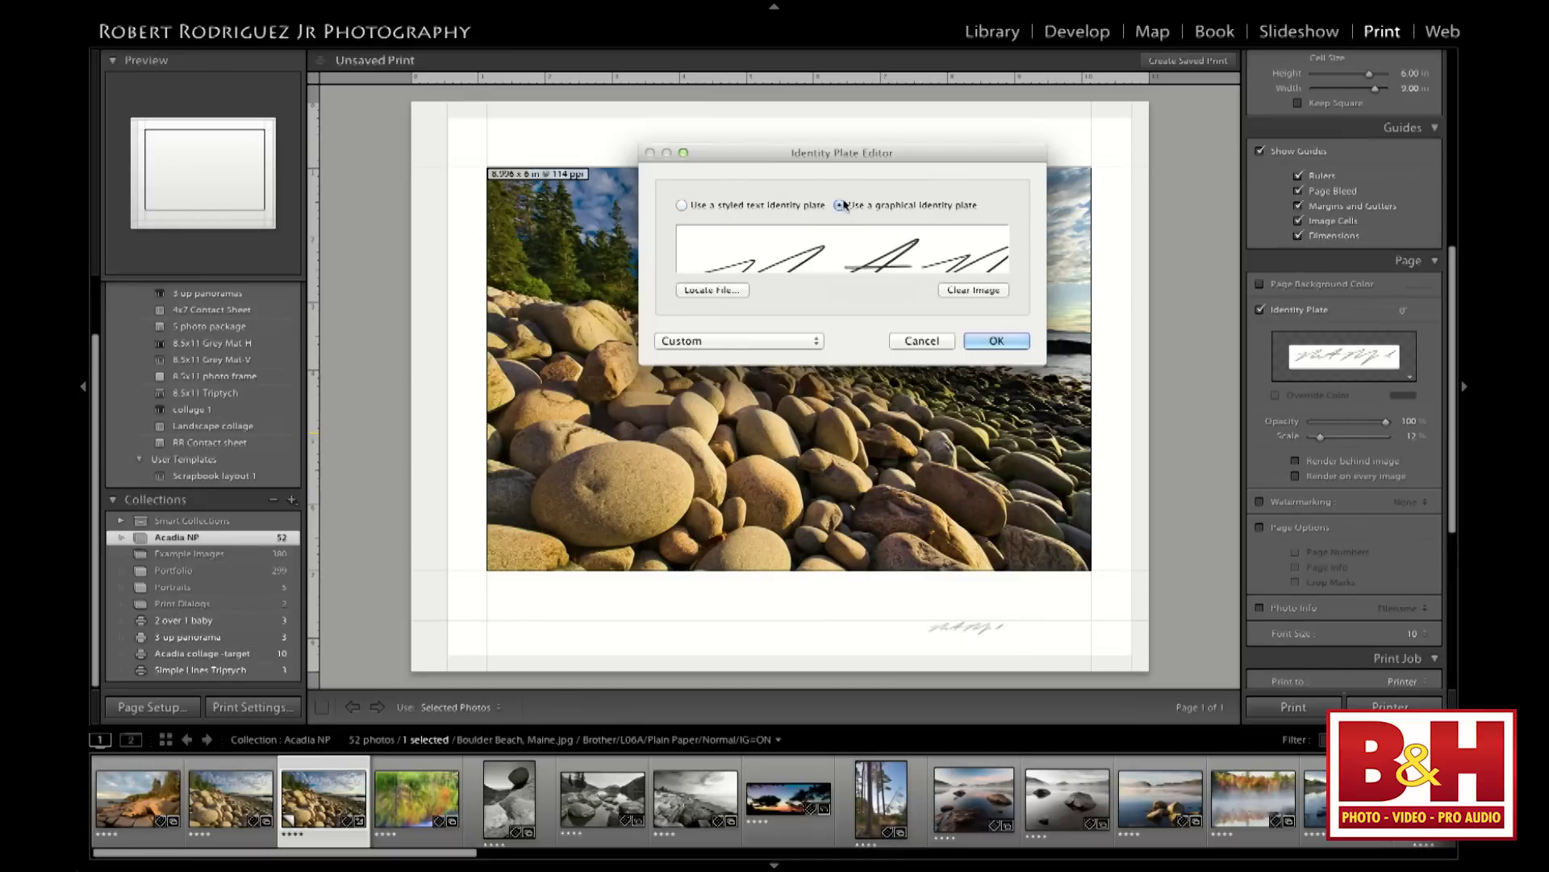
left_click(713, 291)
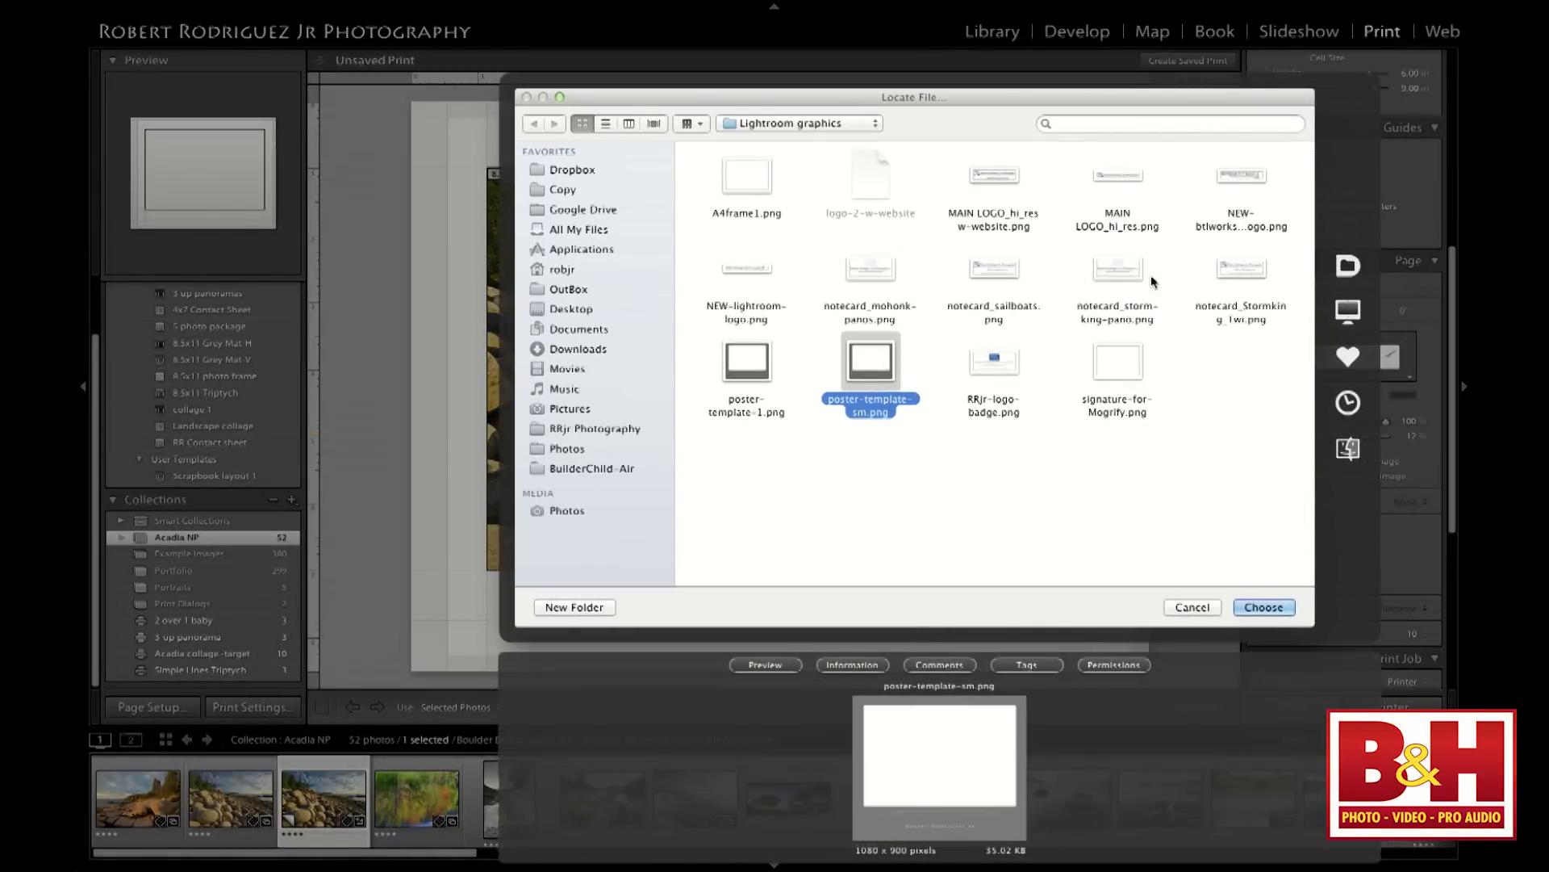
left_click(749, 269)
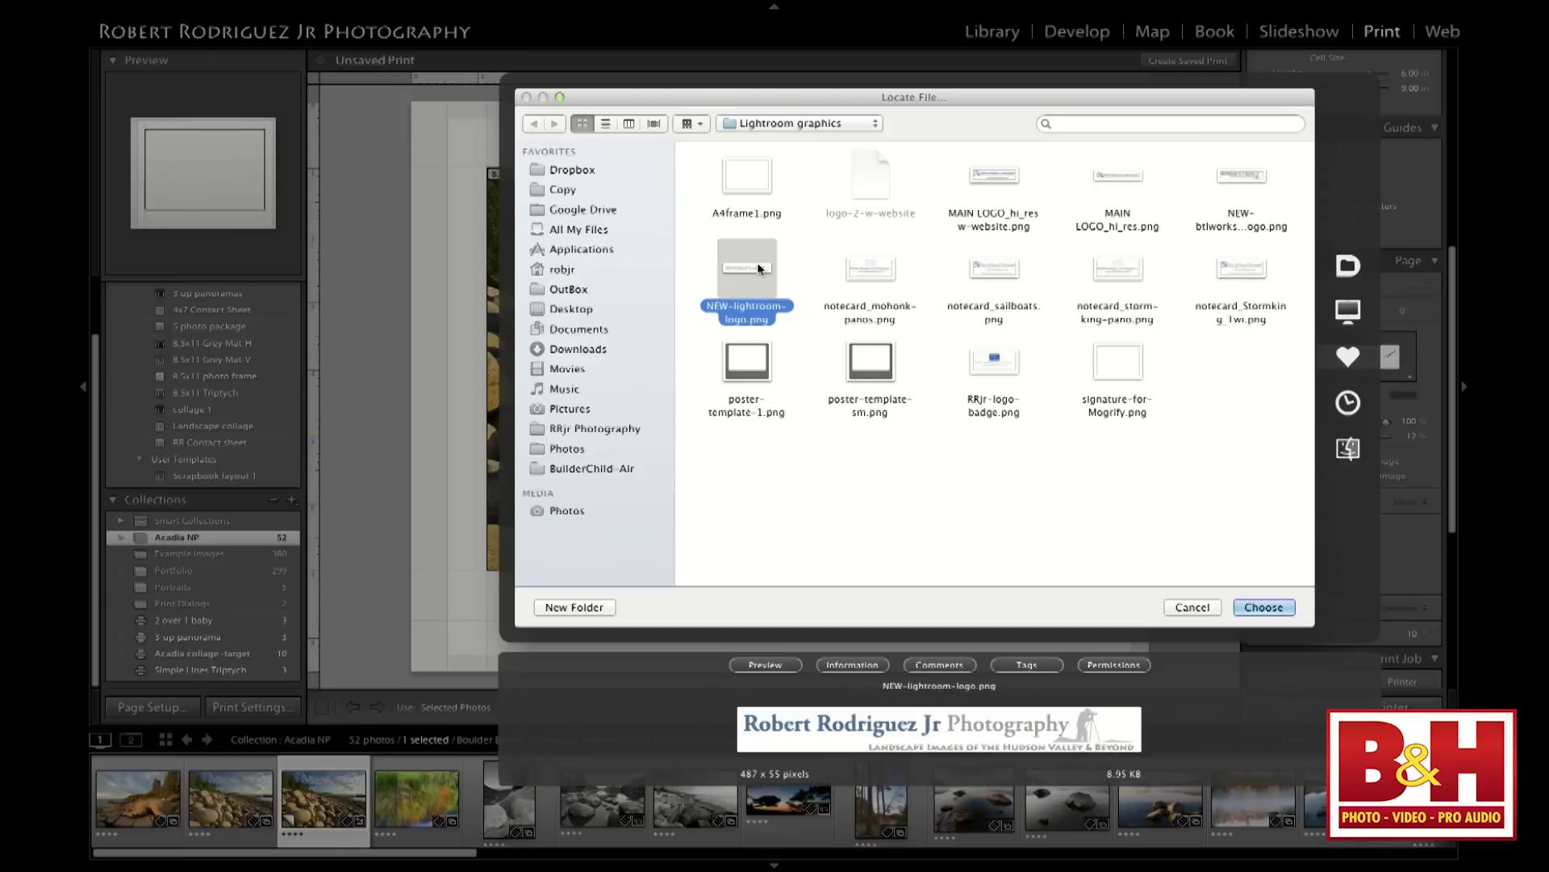
left_click(1271, 608)
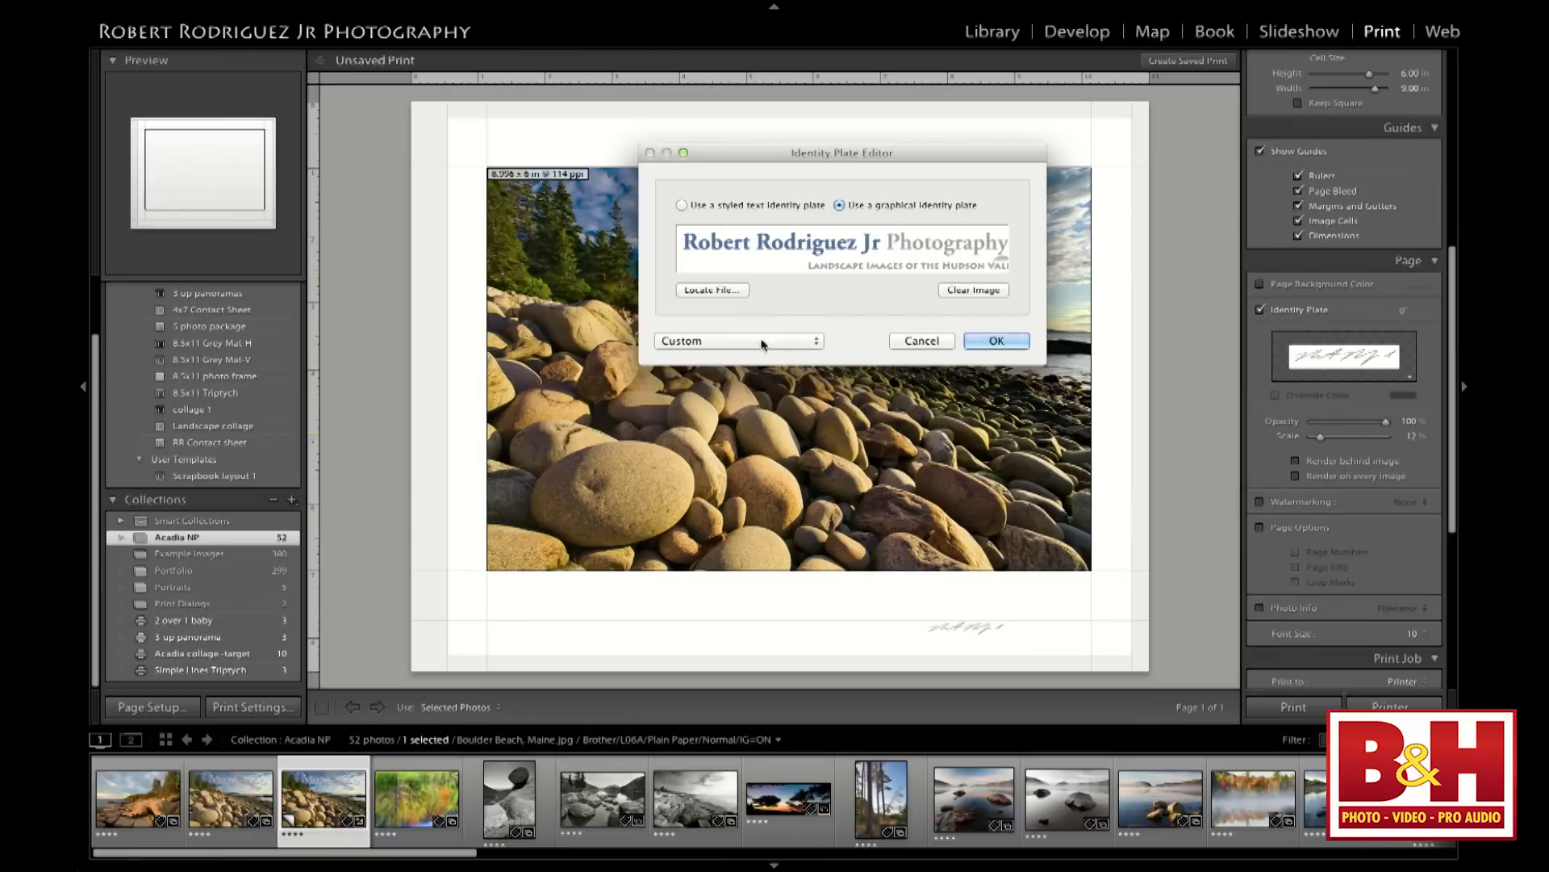
Save the graphical identity plate under the name "logo 4" and apply it to the page
left_click(800, 340)
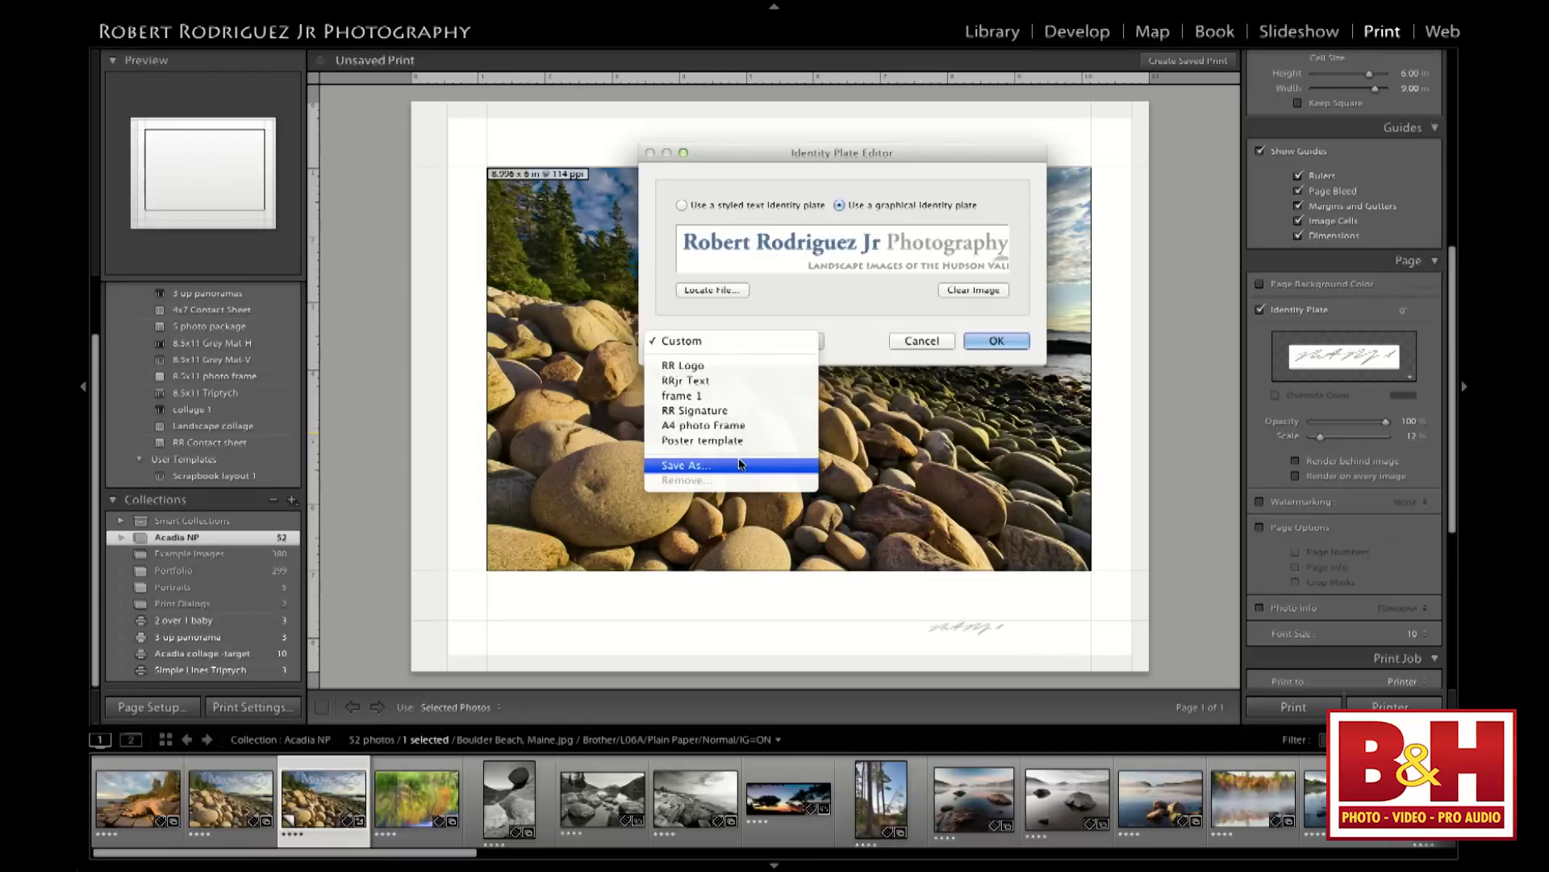
left_click(797, 465)
type("logo 4")
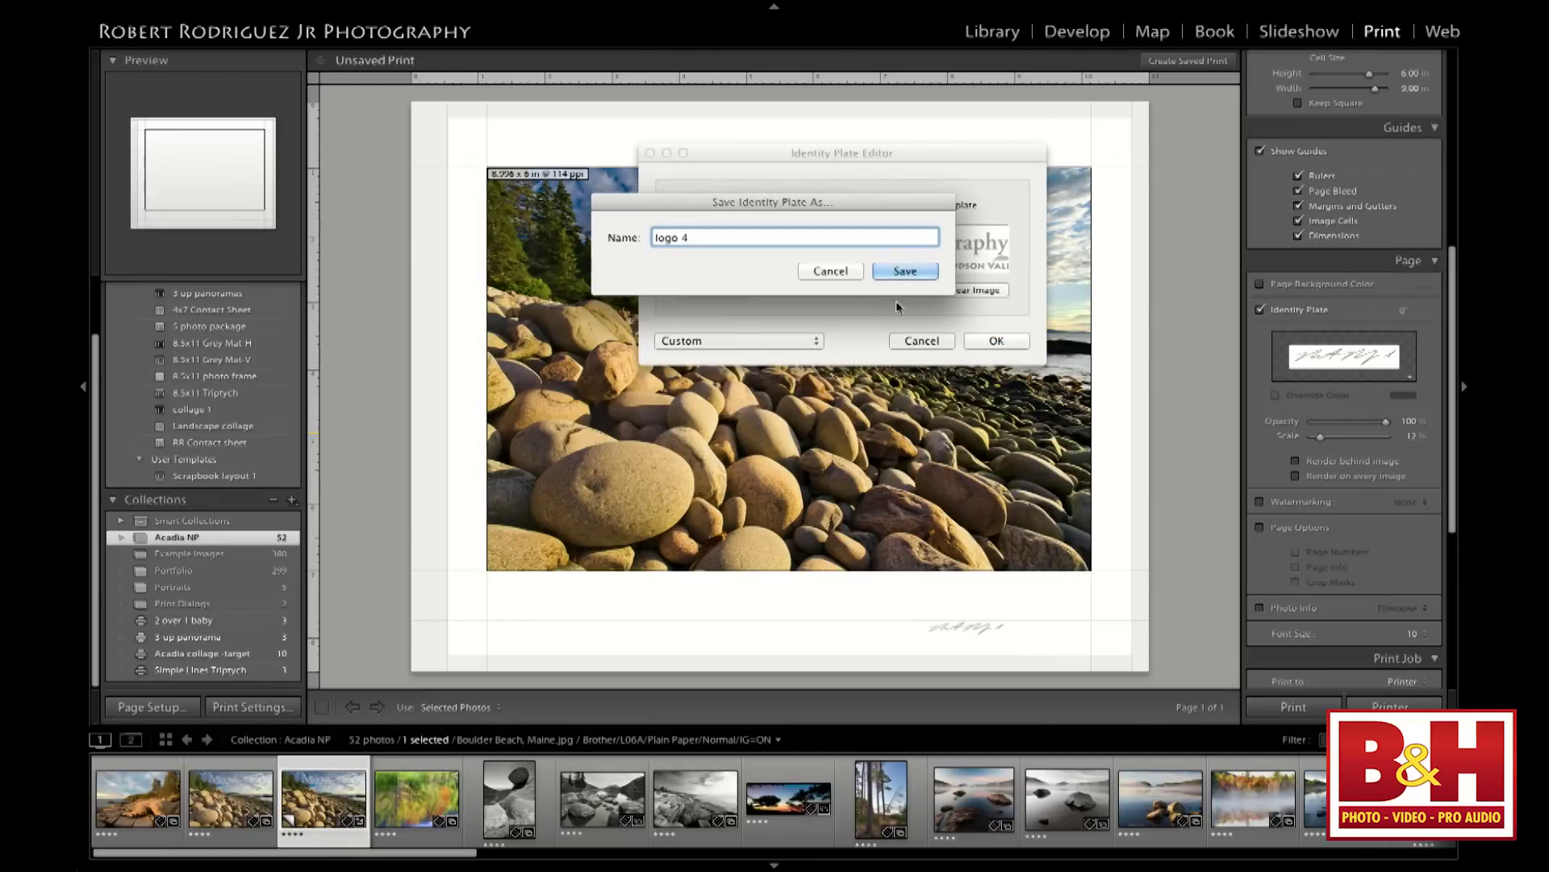
left_click(907, 273)
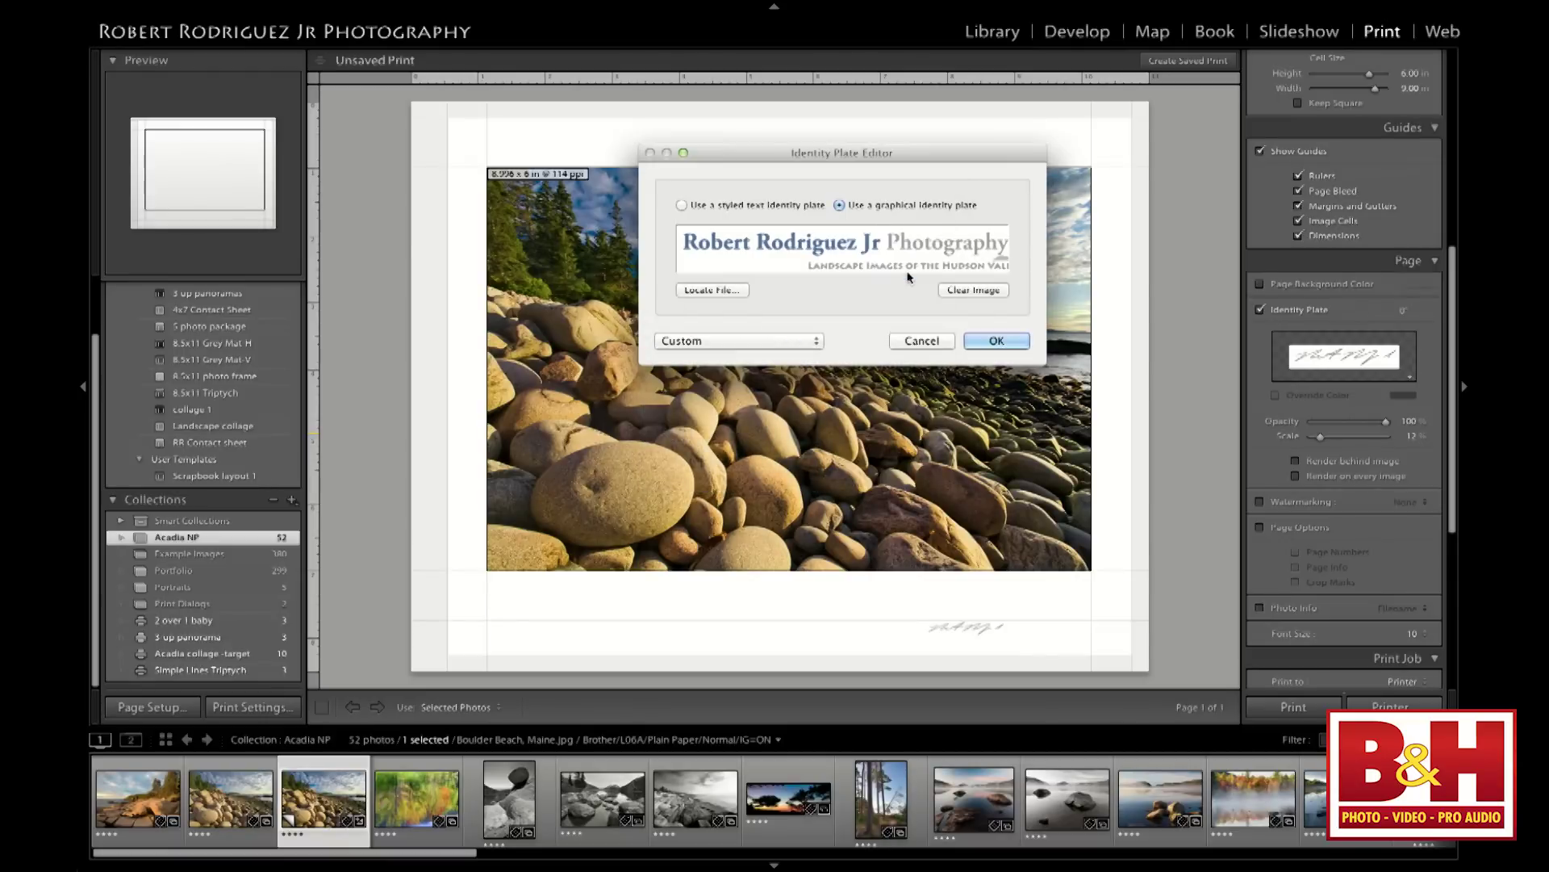
left_click(1019, 342)
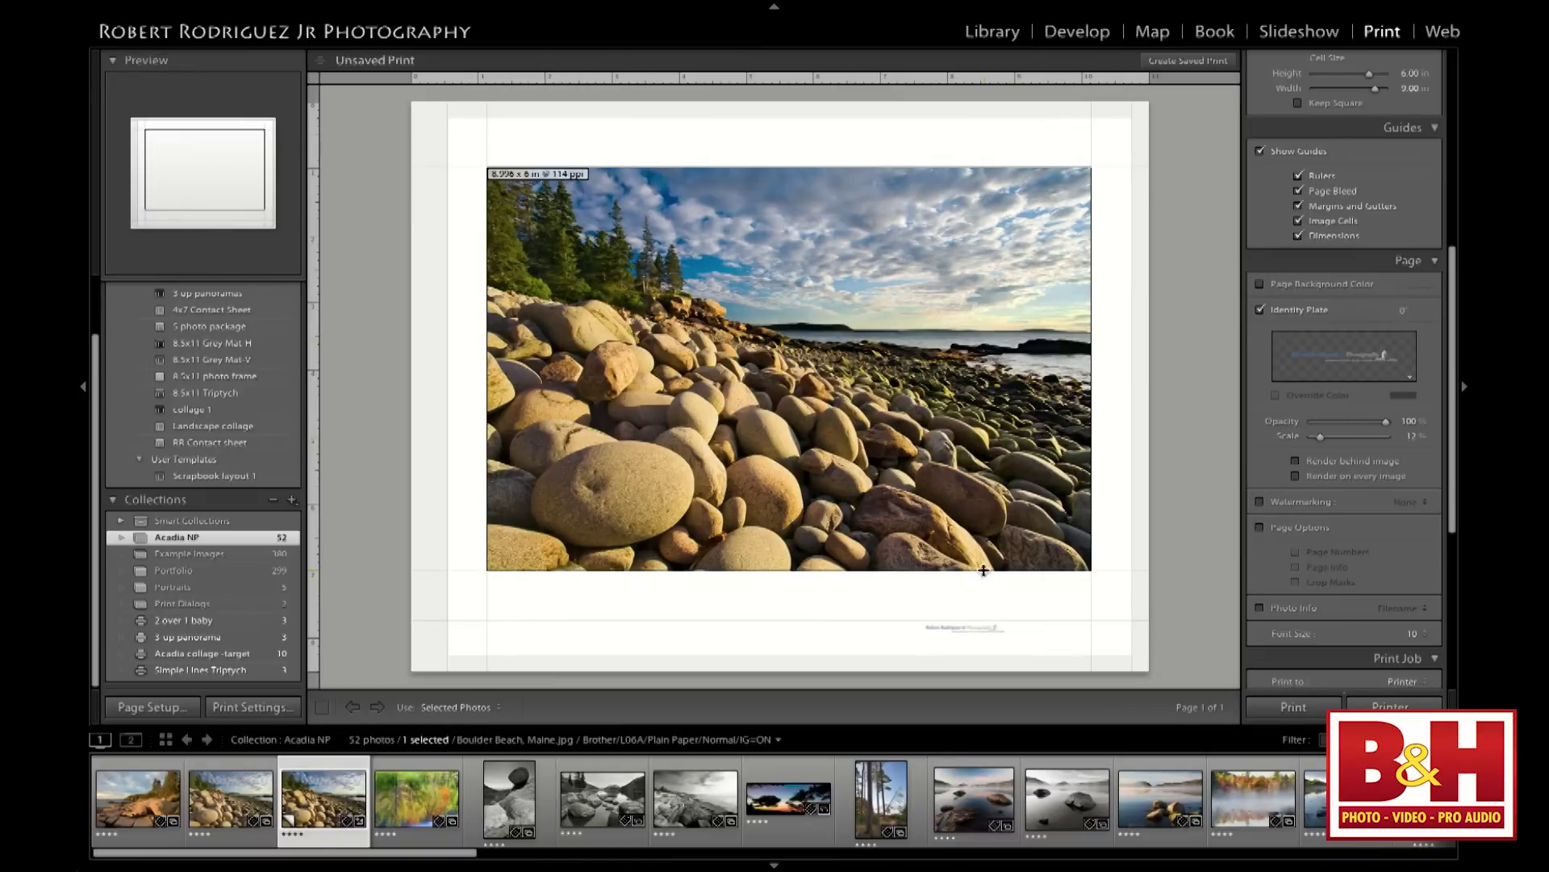
Position the logo in the white margin below the photo, with its opacity at 88% and scale at 34%
mouse_move(974, 627)
left_mouse_down()
mouse_move(954, 579)
mouse_move(856, 597)
mouse_move(969, 604)
left_mouse_up()
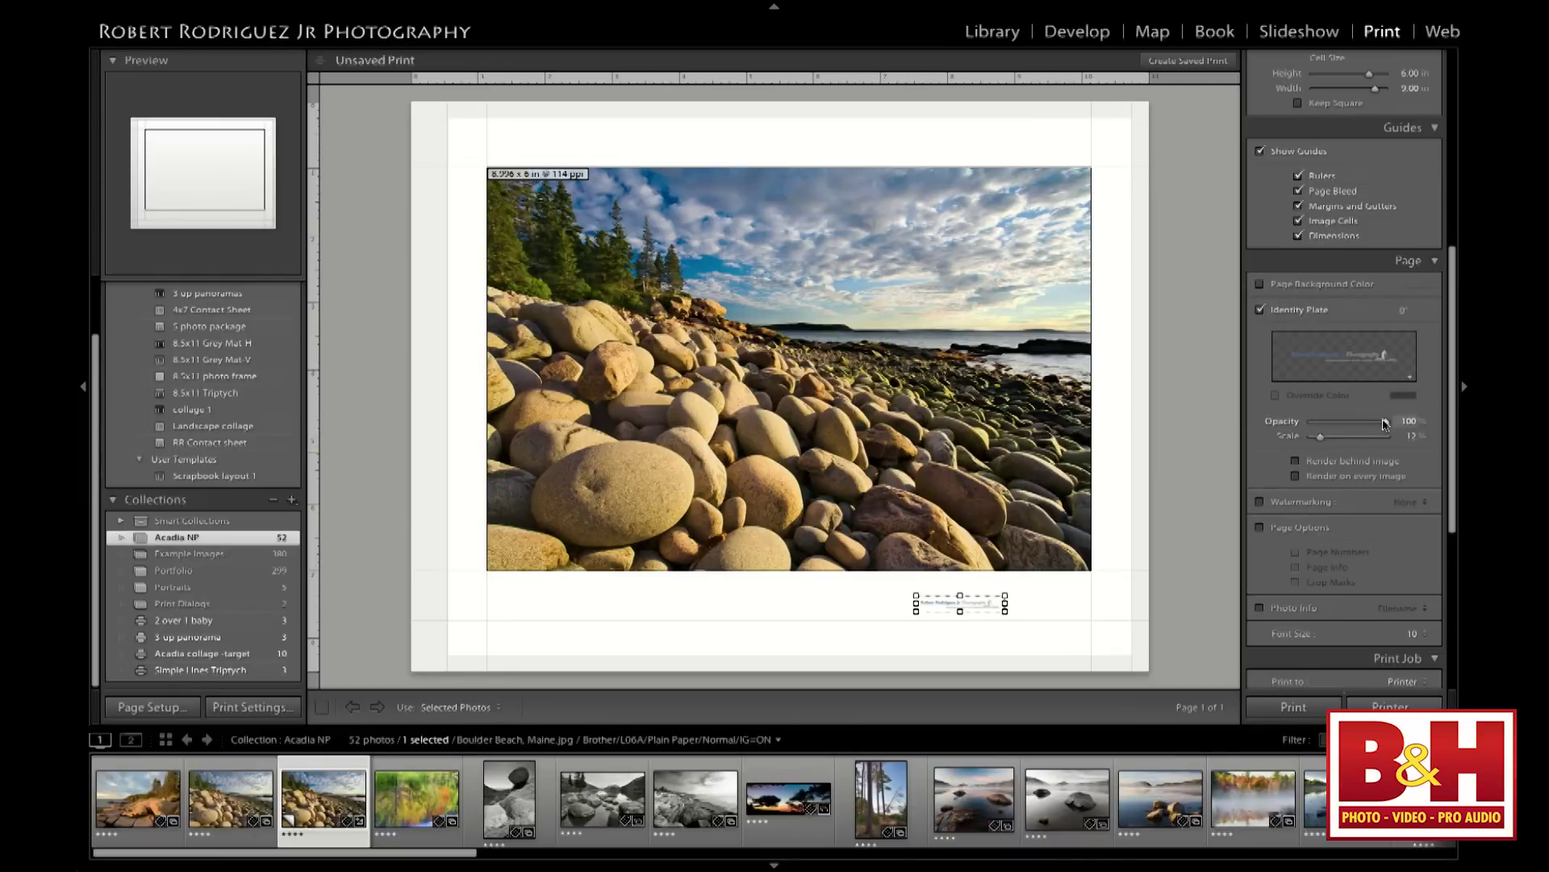
mouse_move(1376, 426)
left_mouse_down()
mouse_move(1328, 440)
mouse_move(1347, 438)
left_mouse_up()
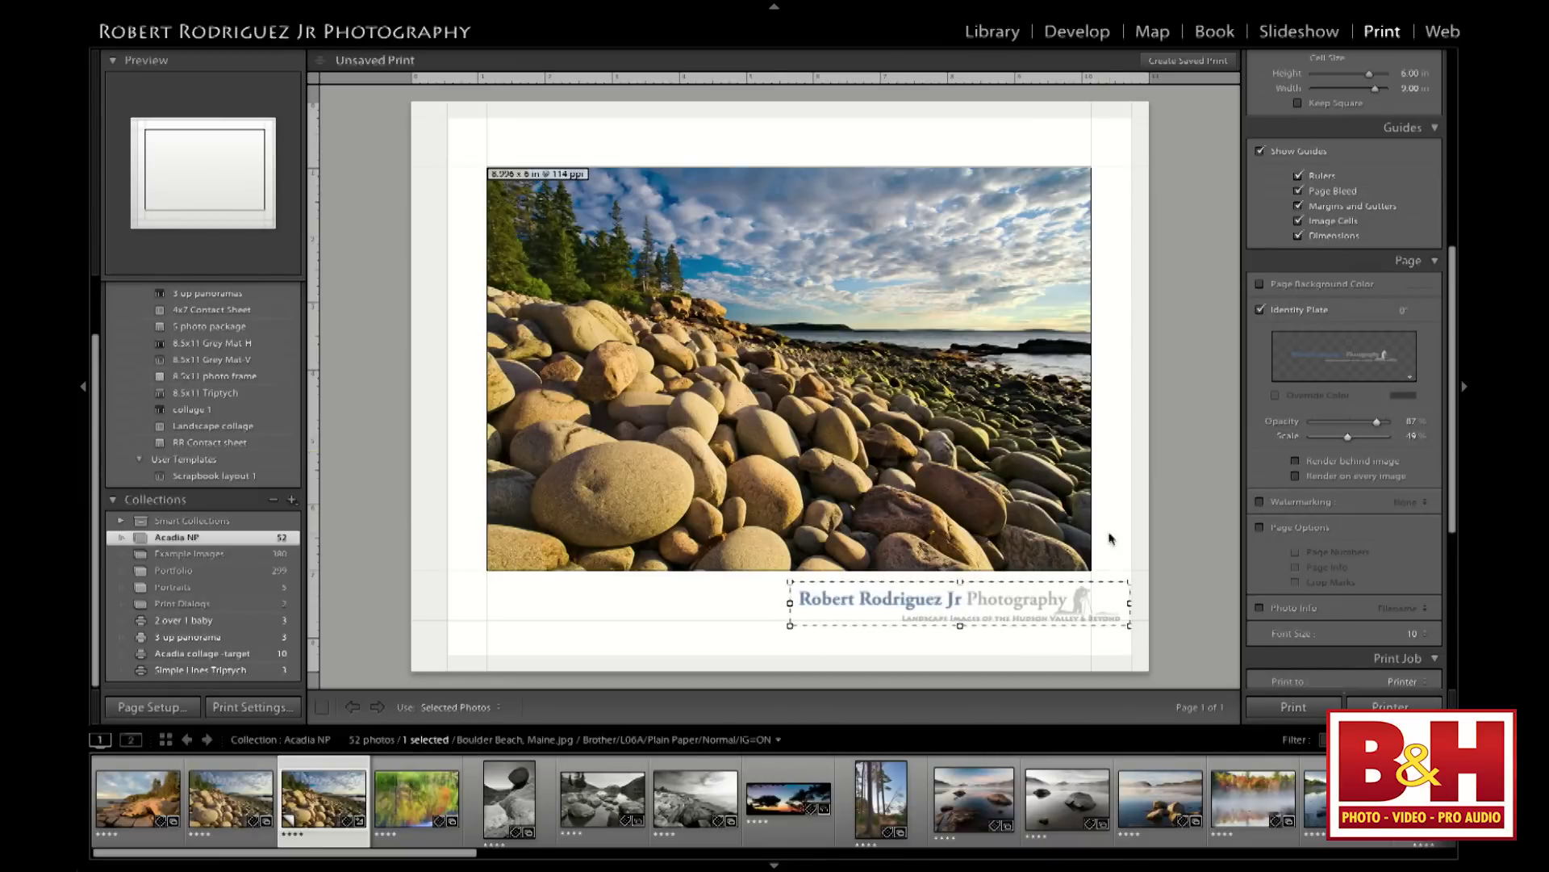
left_click_drag(1056, 593, 1011, 605)
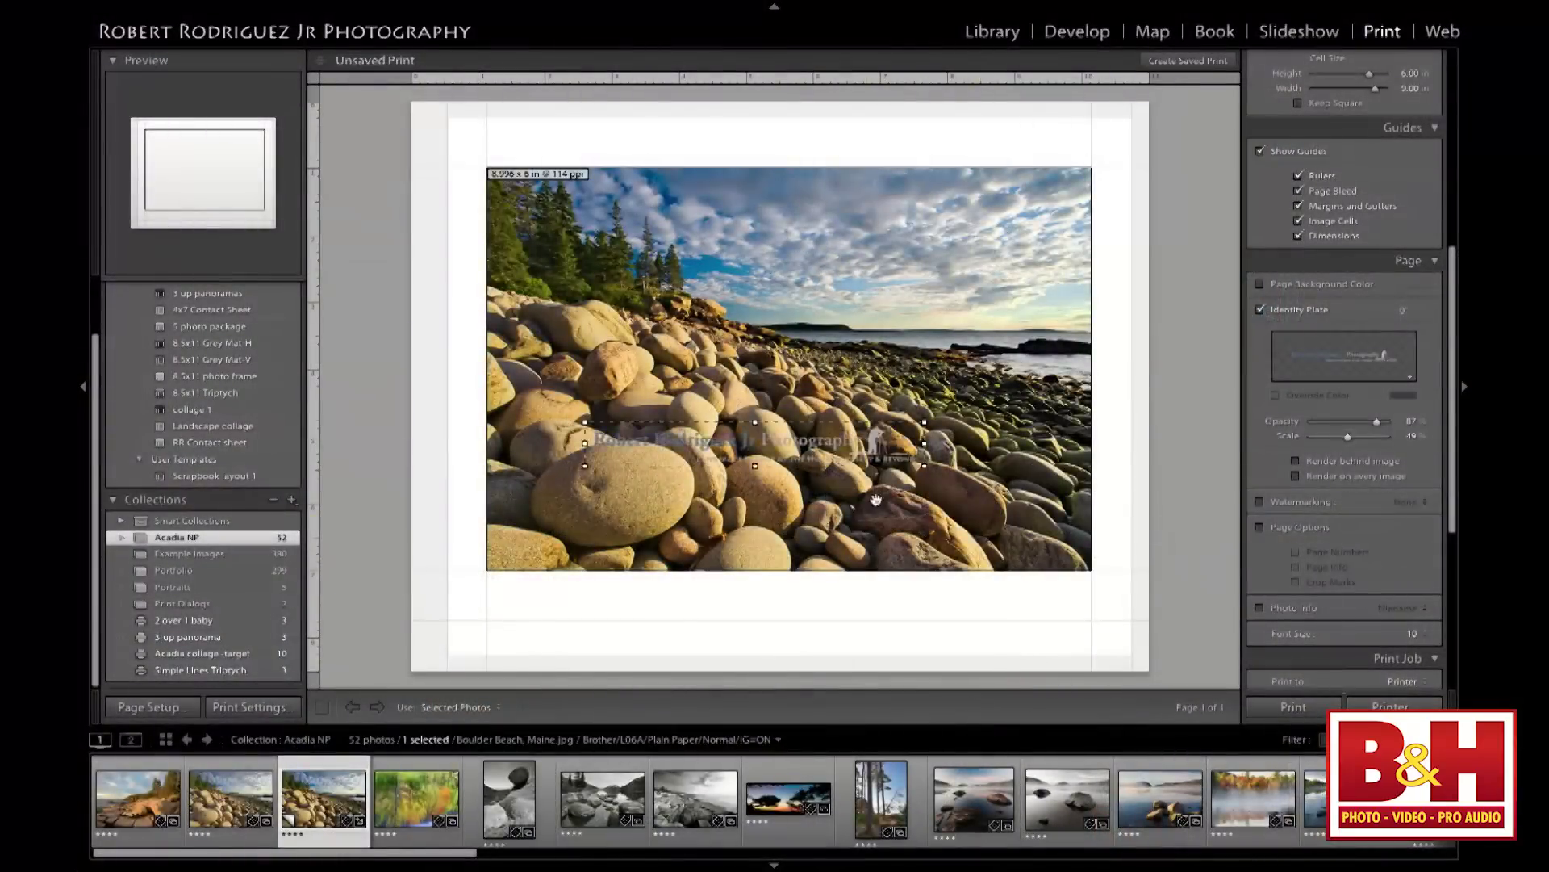
left_click_drag(876, 500, 1012, 605)
left_click_drag(1347, 437, 1377, 421)
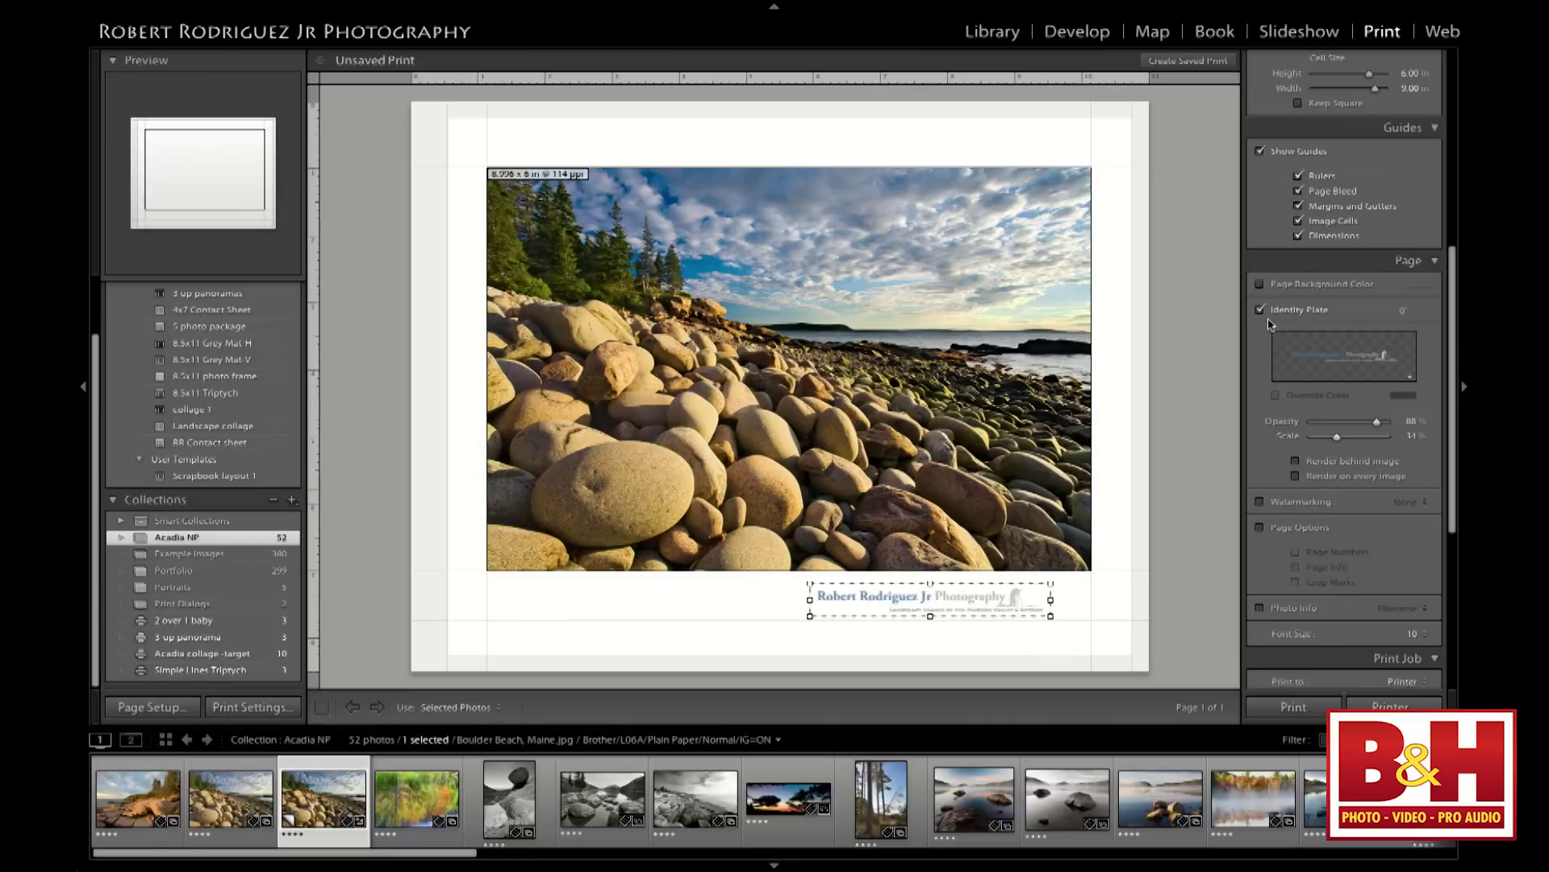
Try rotating the logo onscreen by 90° and -90°, and set it back to no rotation
left_click(1405, 314)
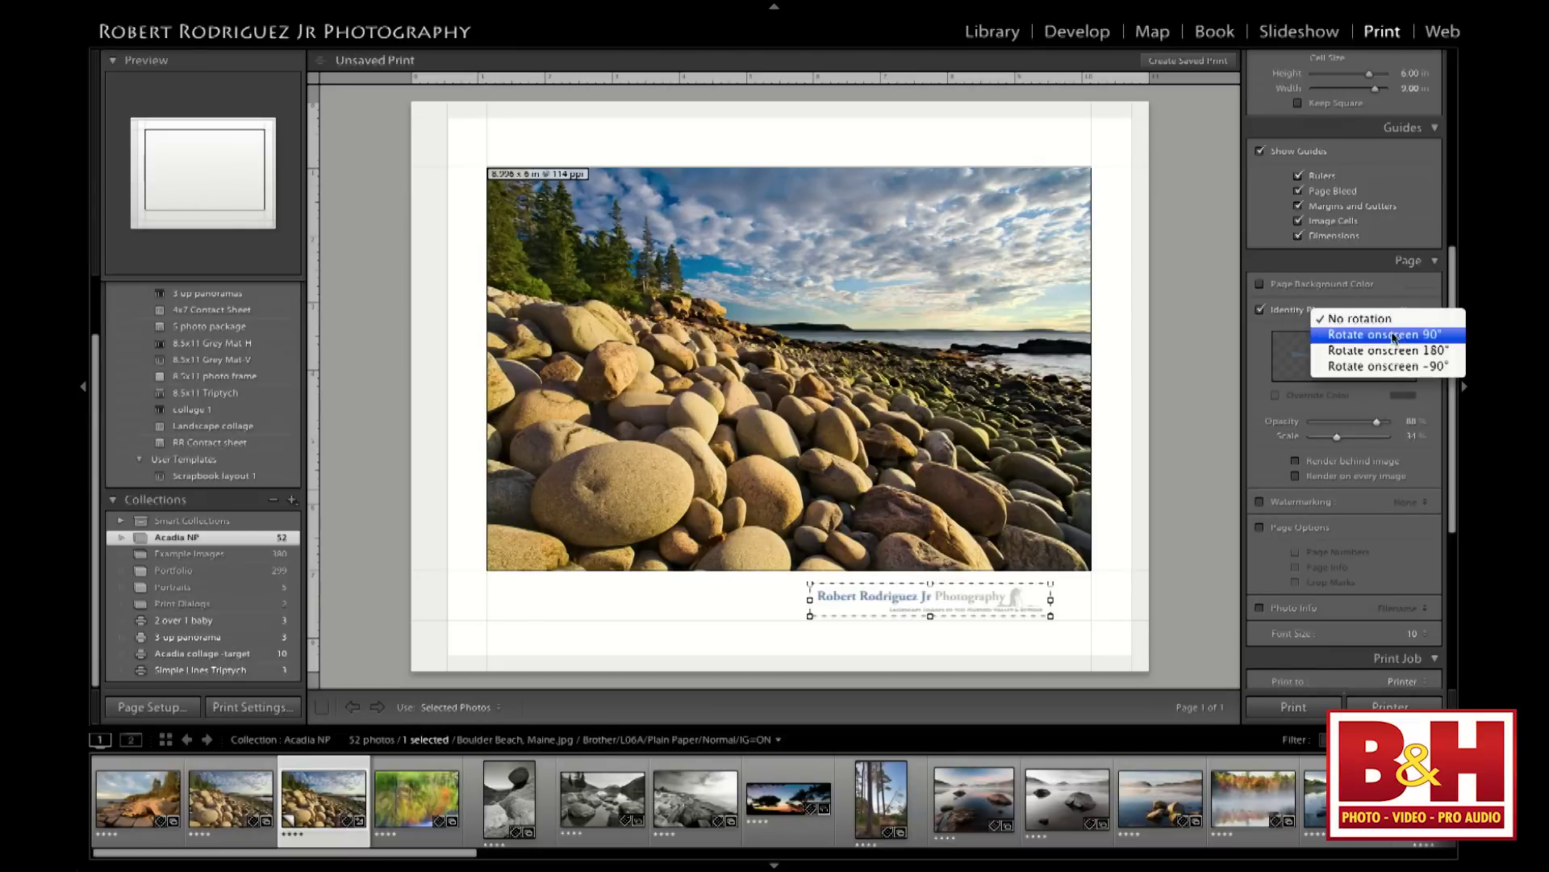
left_click(1396, 332)
left_click(1402, 323)
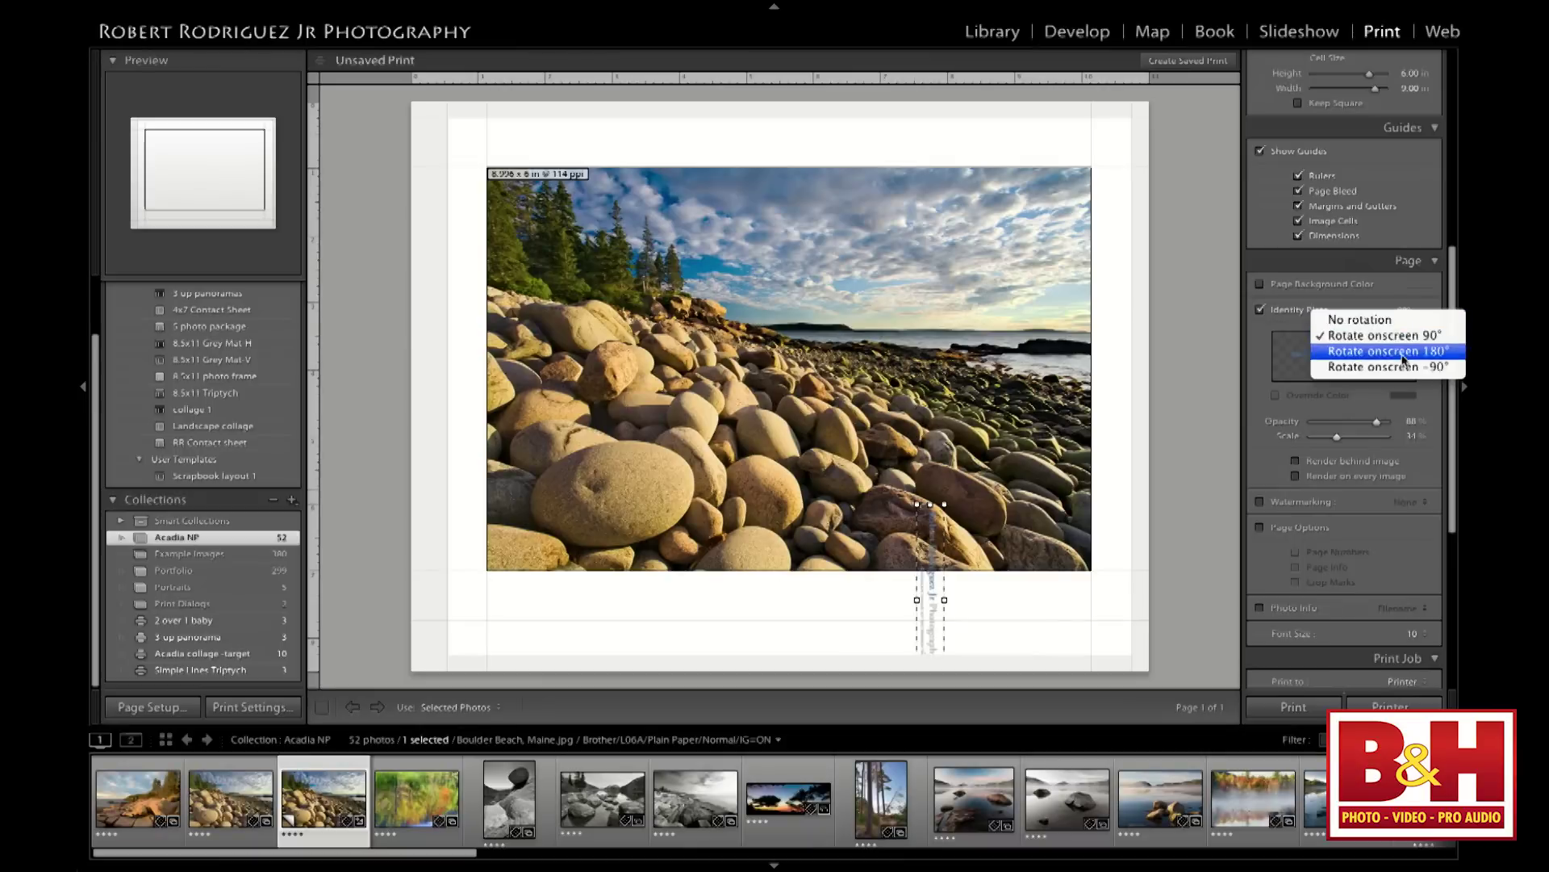
left_click(1400, 367)
left_click(1402, 316)
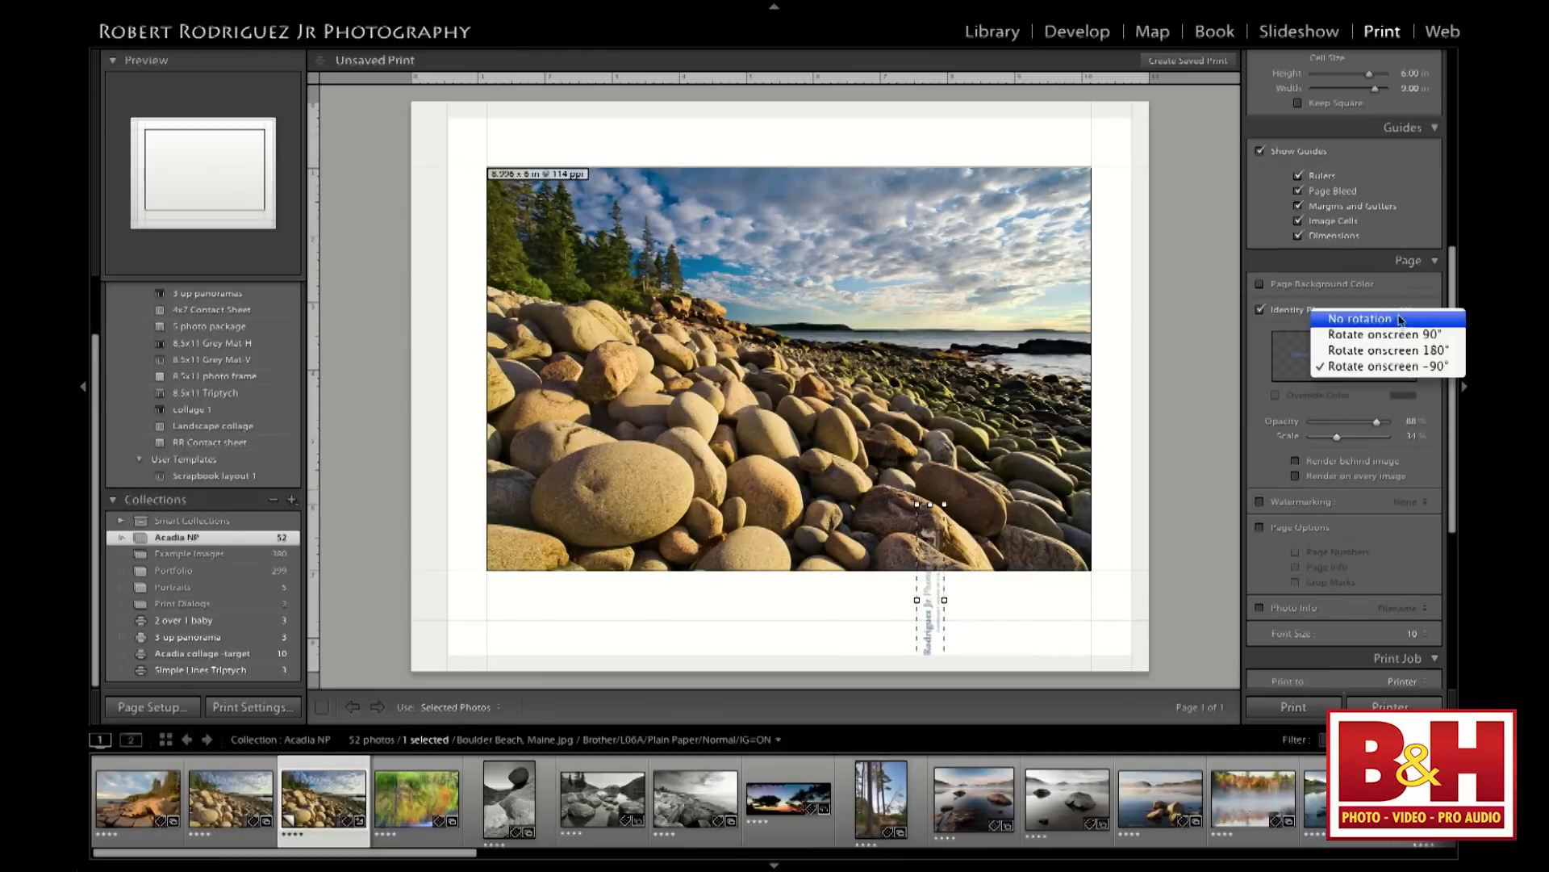
left_click(1400, 319)
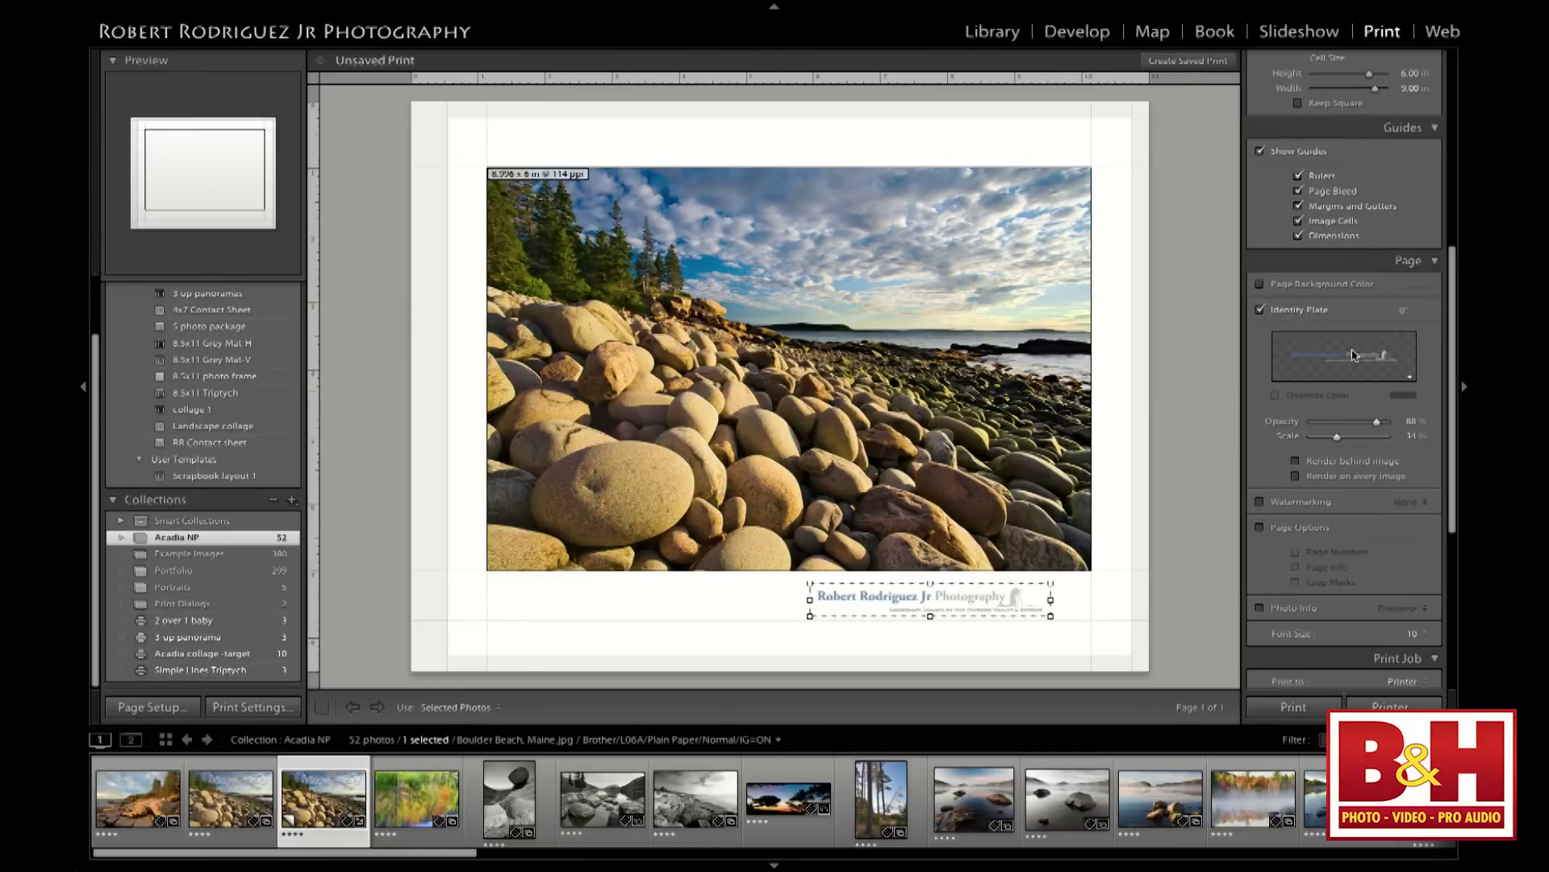
Switch the identity plate to RRjr Text, scale it to 64%, and place it in the margin directly below the photo
left_click(1409, 376)
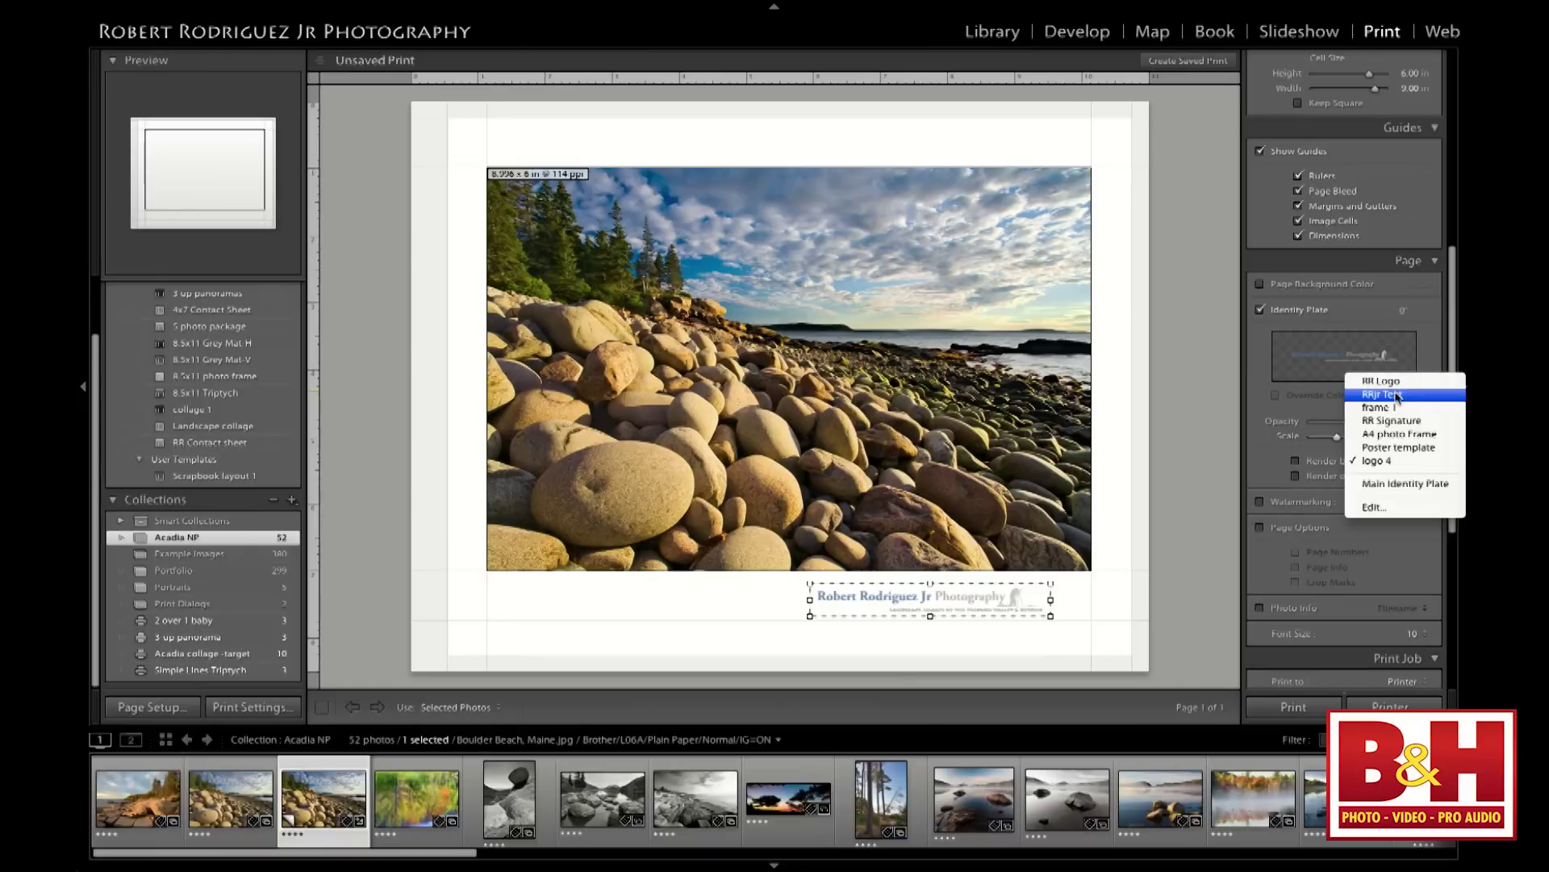
left_click(1404, 396)
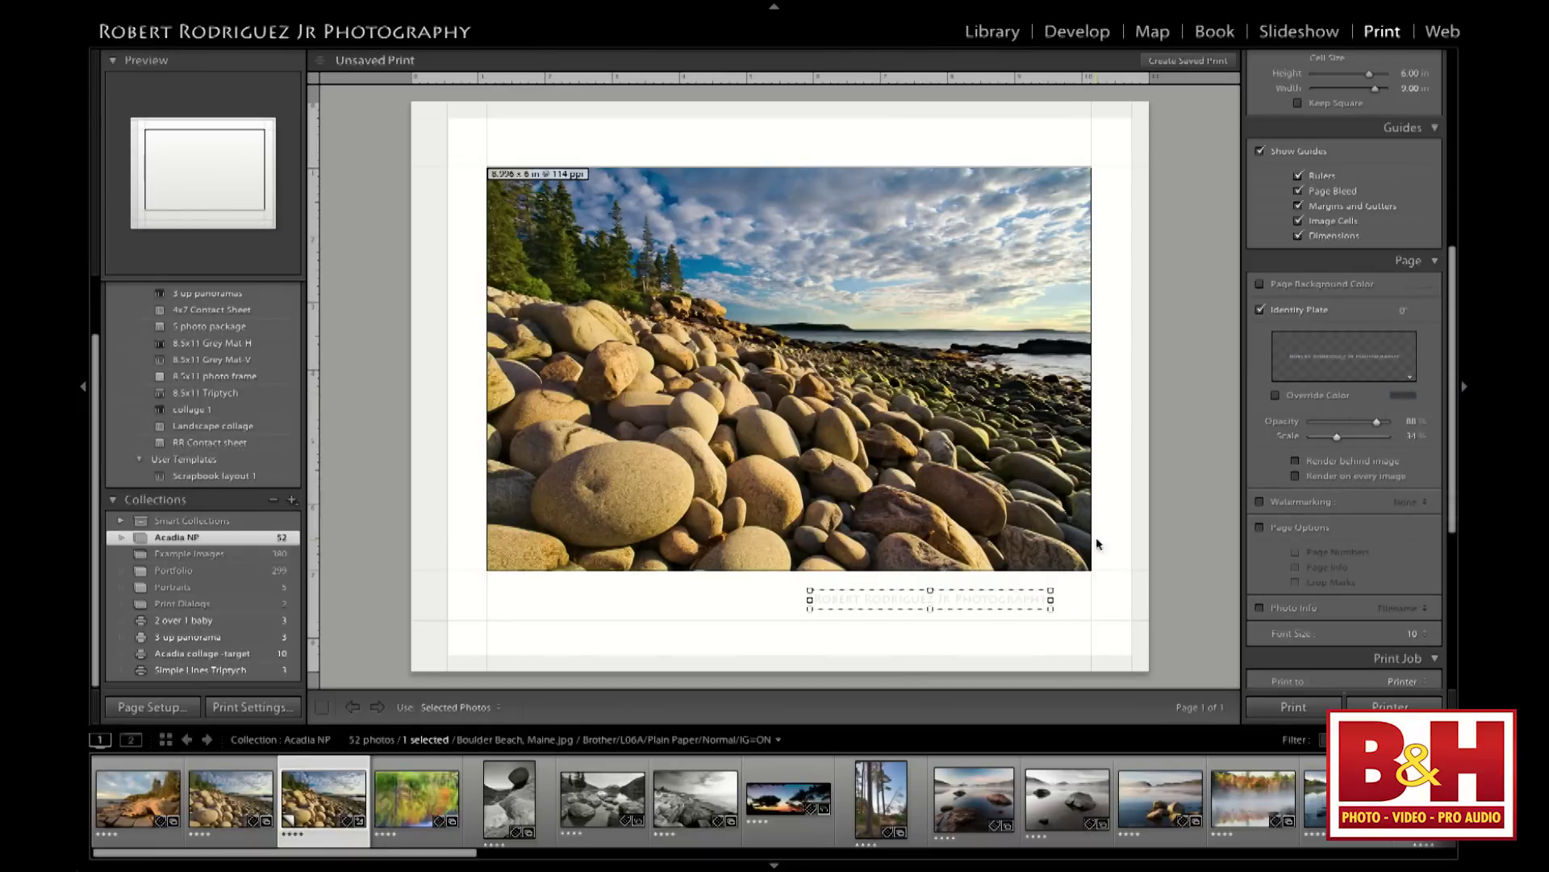
left_click_drag(1014, 597, 916, 600)
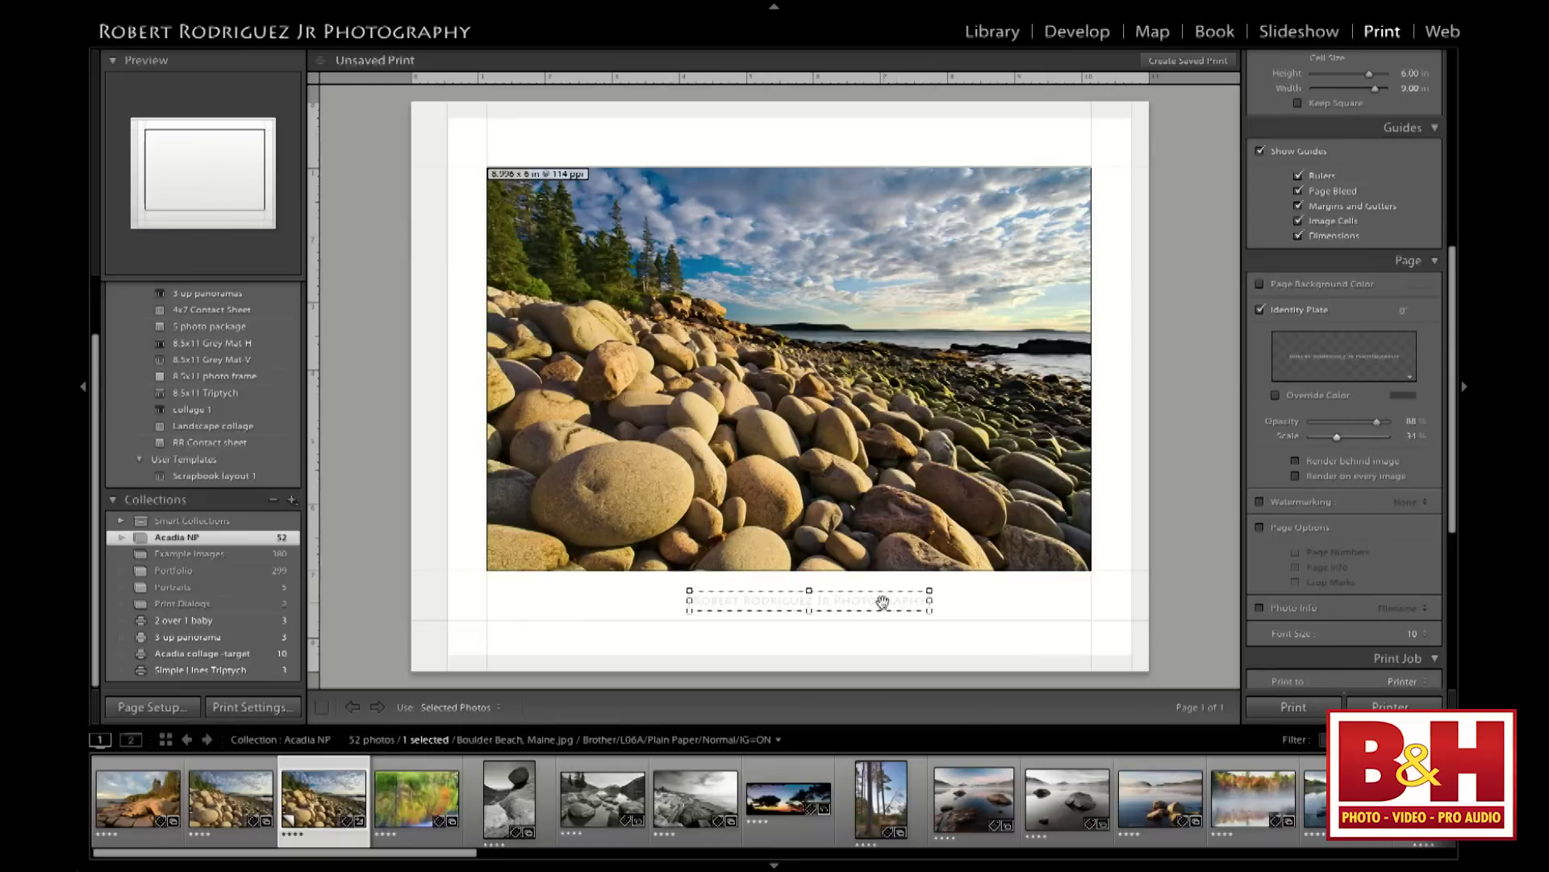
left_click_drag(882, 598, 861, 305)
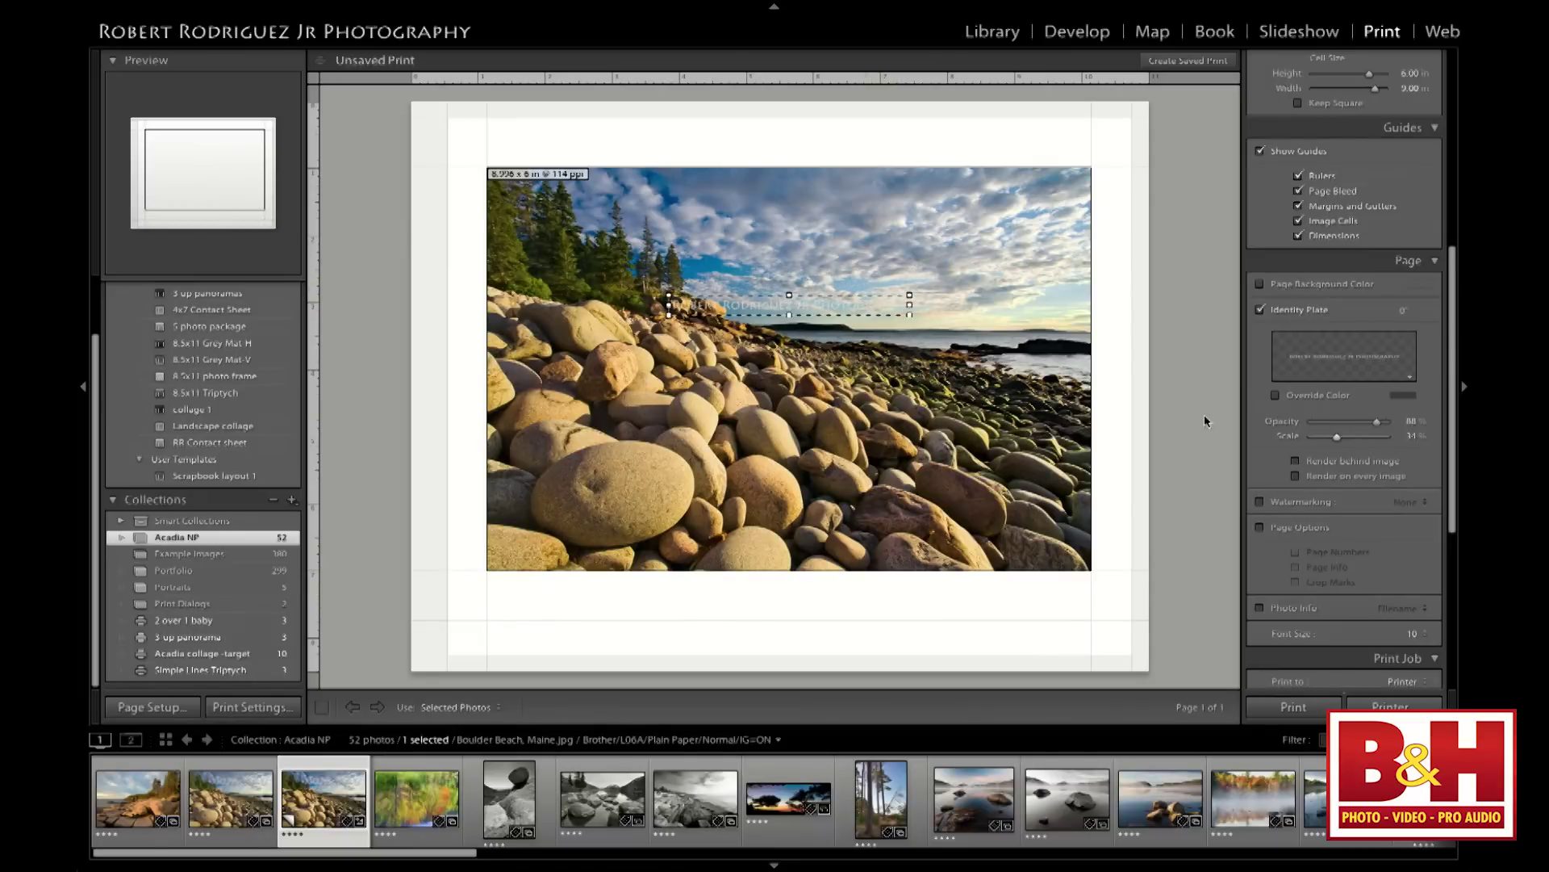
left_click_drag(1342, 438, 1359, 436)
left_click_drag(903, 301, 892, 525)
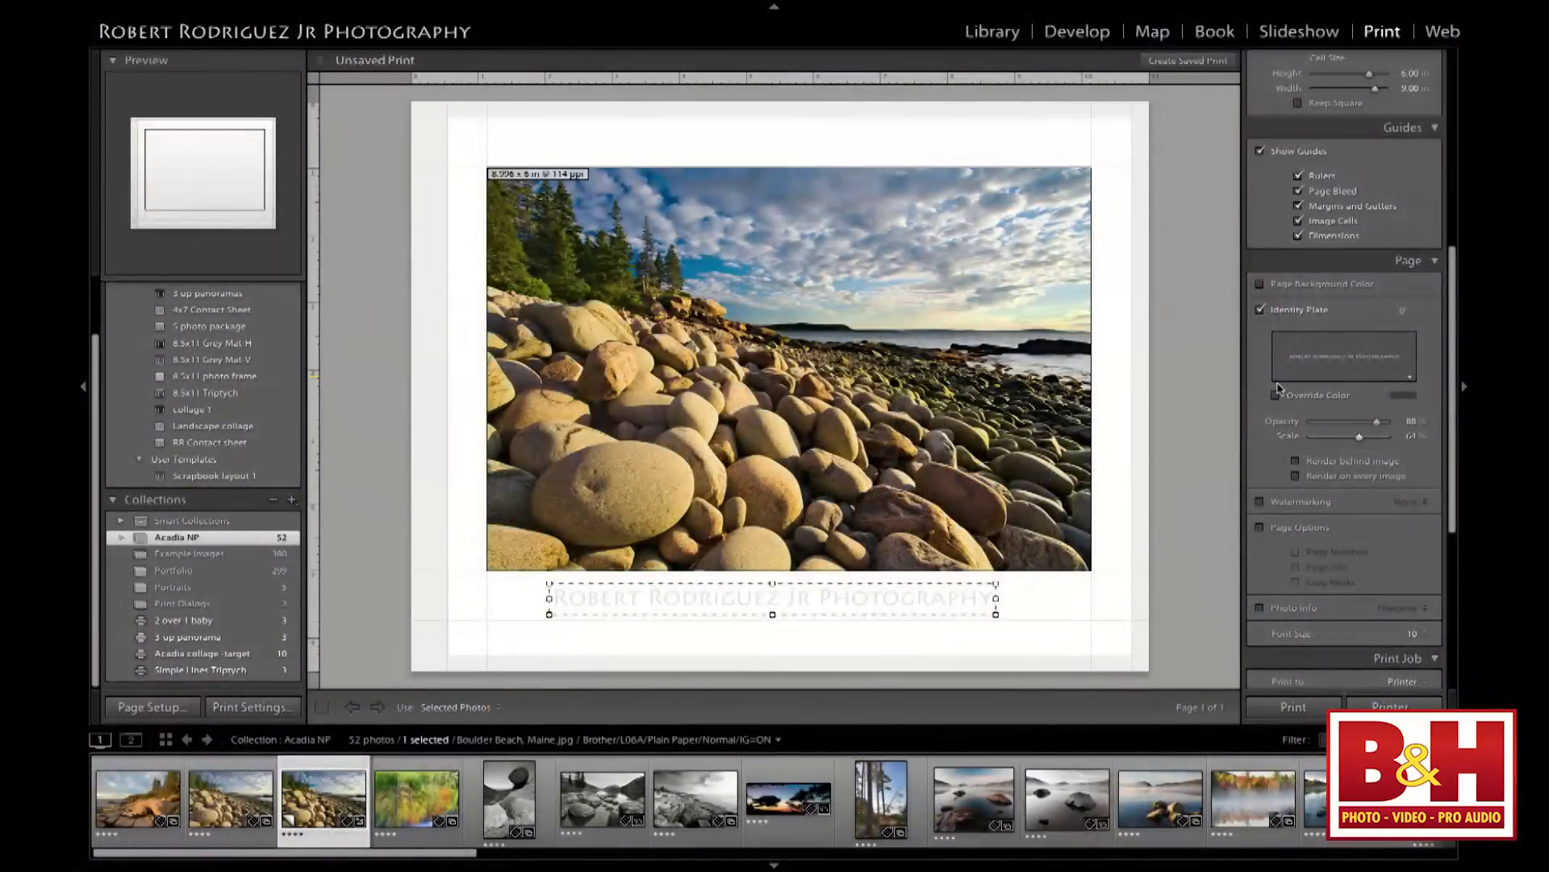
Override the identity plate text color with black and move the text slightly lower in the margin below the photo
left_click(1275, 397)
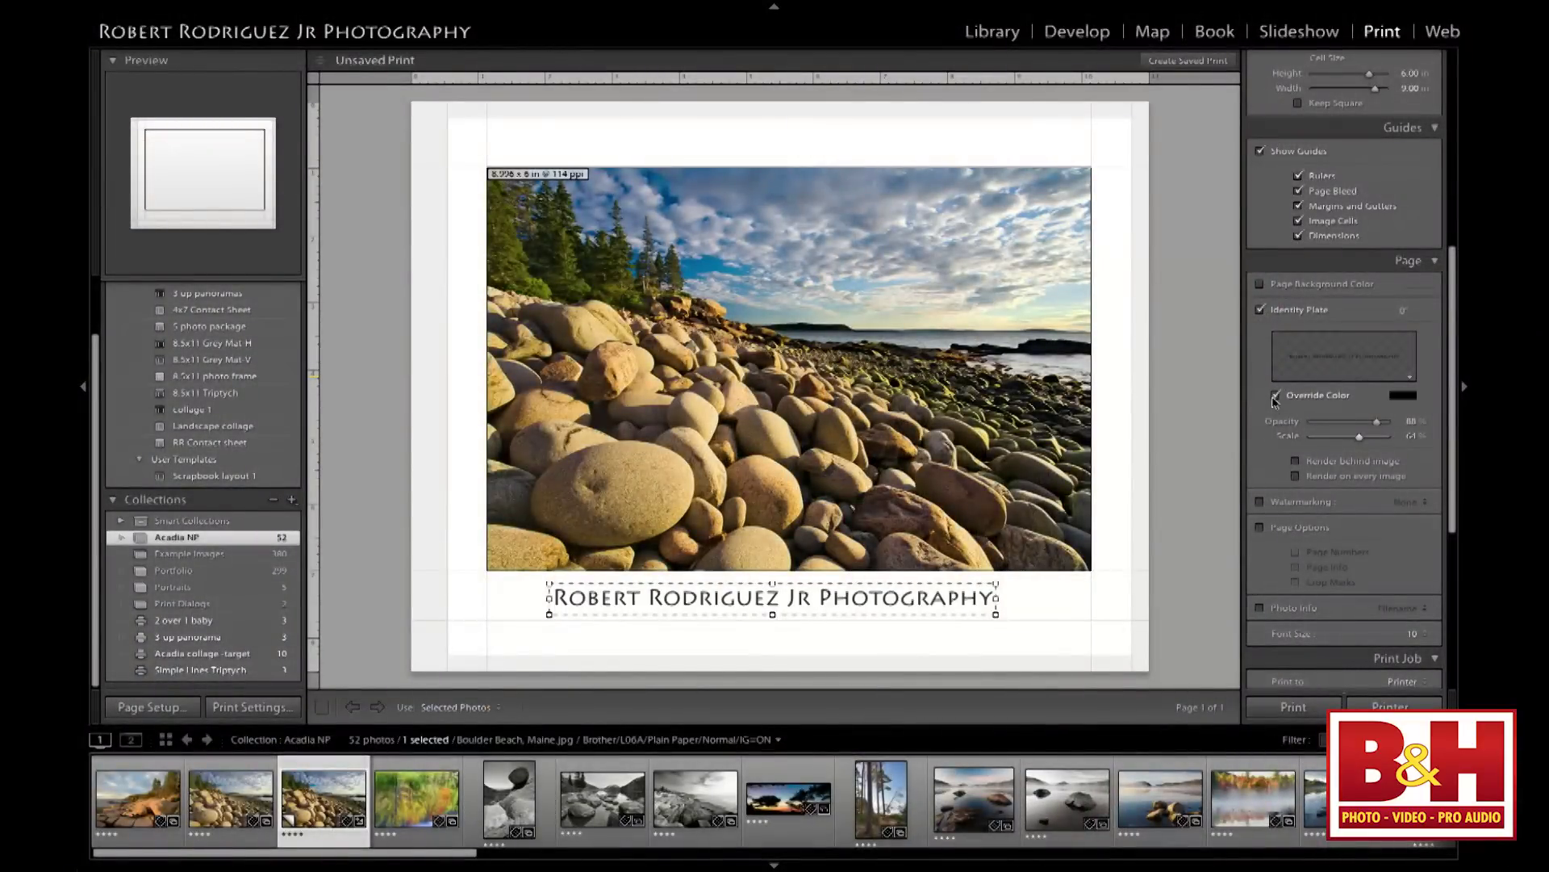
left_click_drag(882, 603, 904, 629)
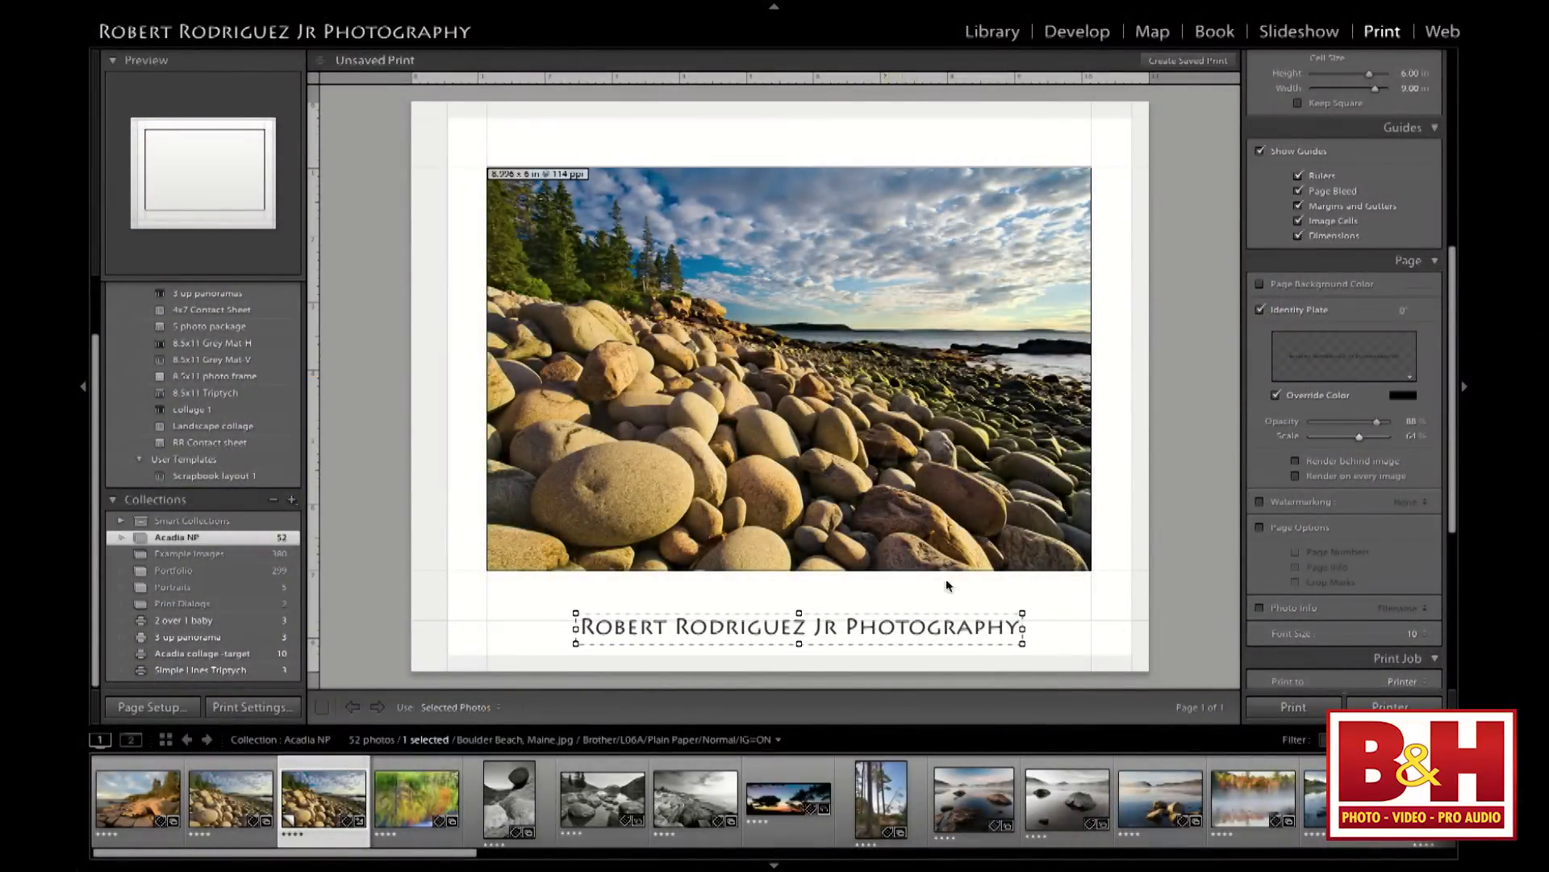
Change the identity plate's override color to gray, move it slightly up in the margin below the photo, and scale it to 47%
left_click(1405, 398)
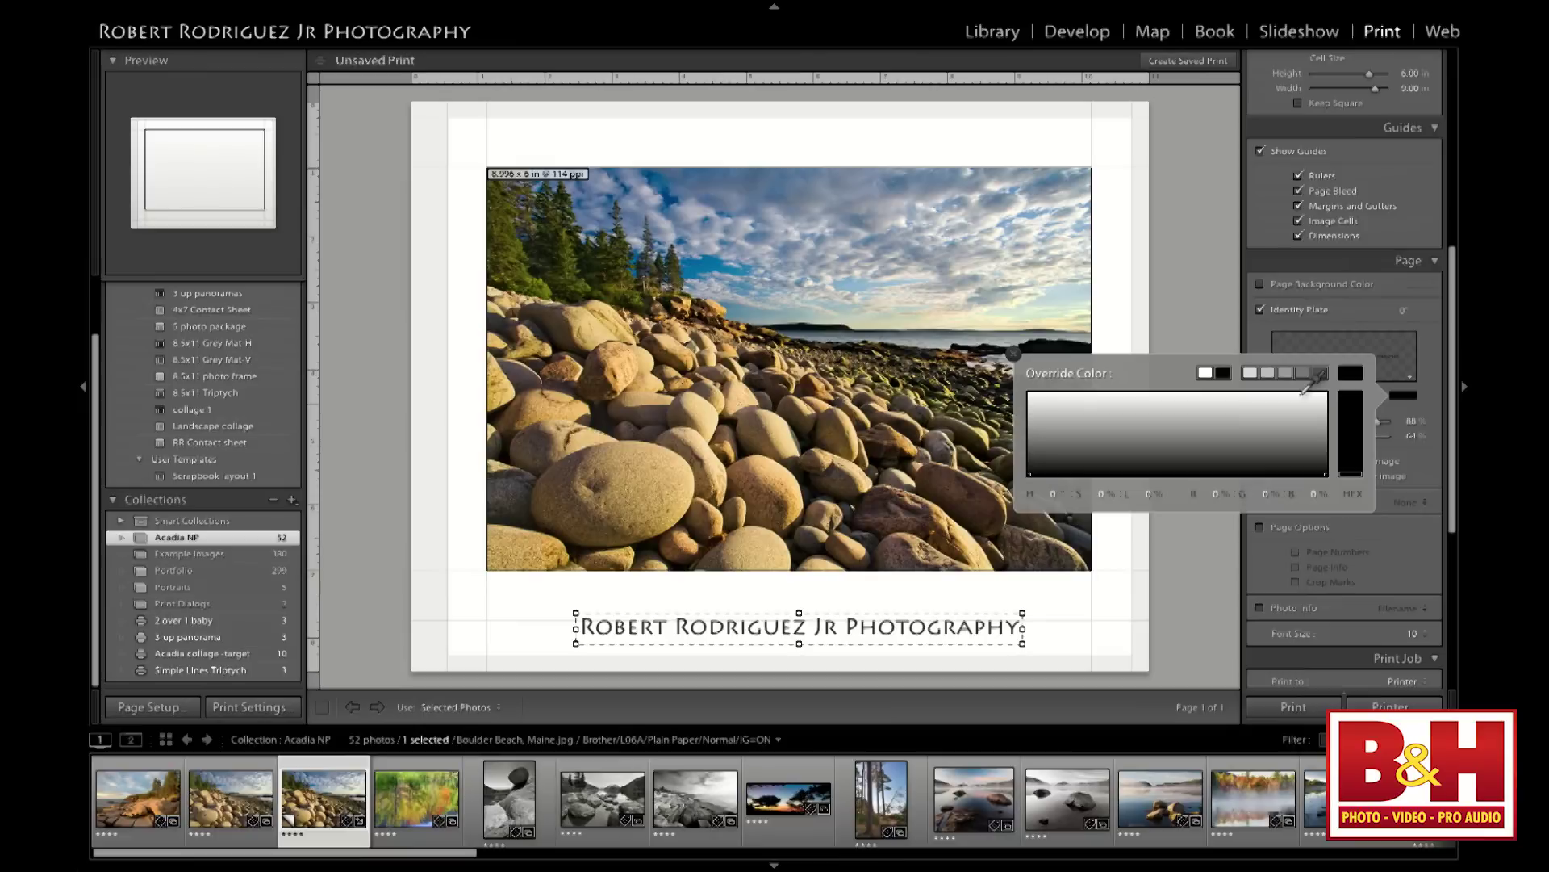
left_click_drag(1316, 368, 1316, 367)
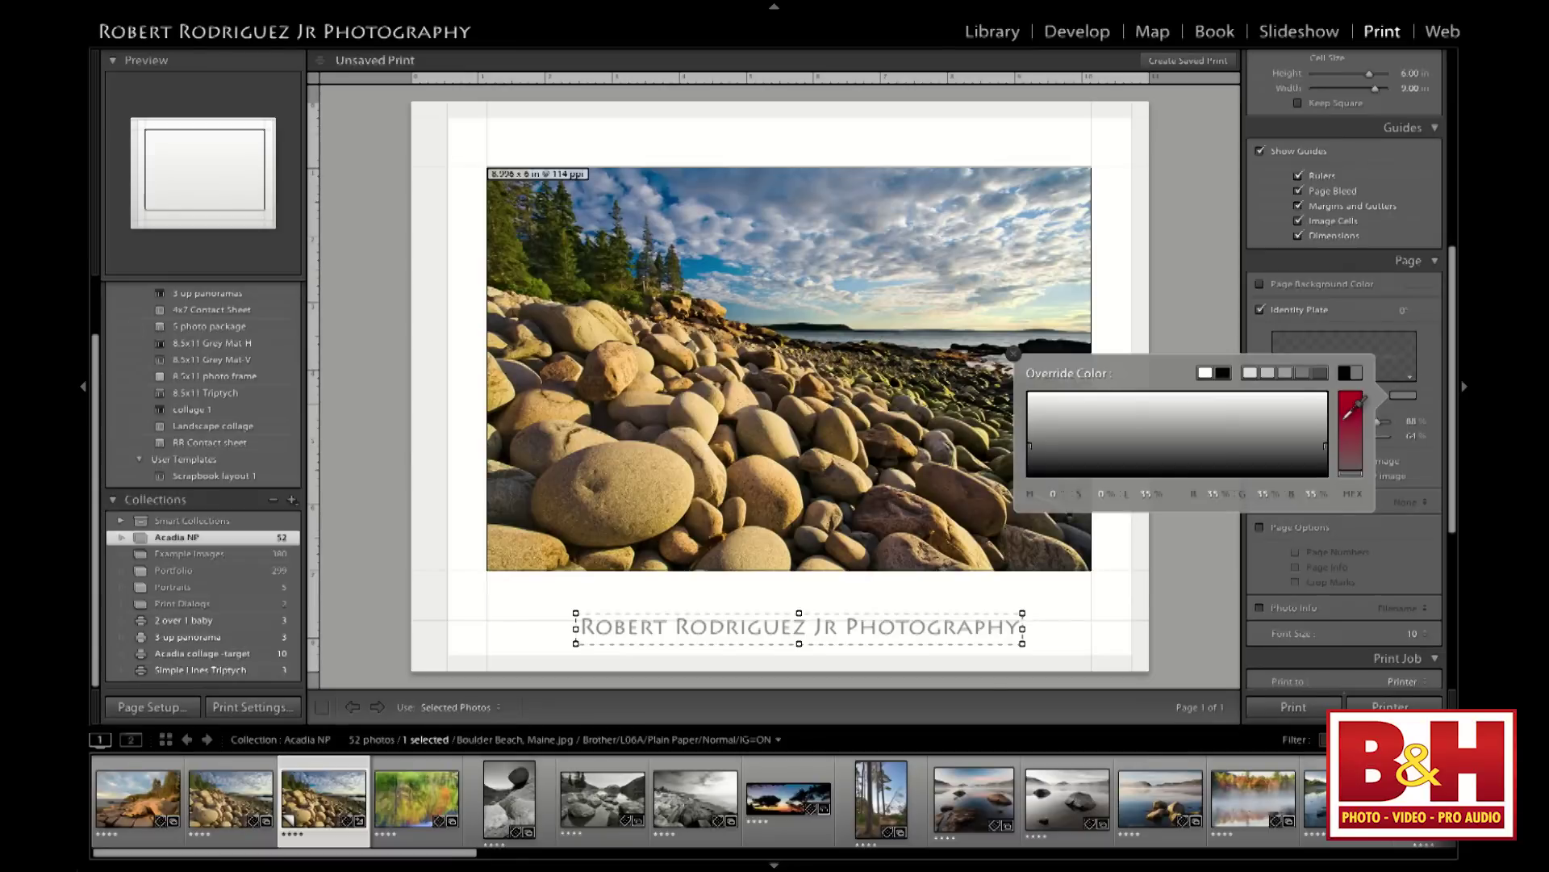
left_click(1013, 353)
left_click_drag(942, 614, 943, 605)
left_click_drag(1357, 437, 1345, 437)
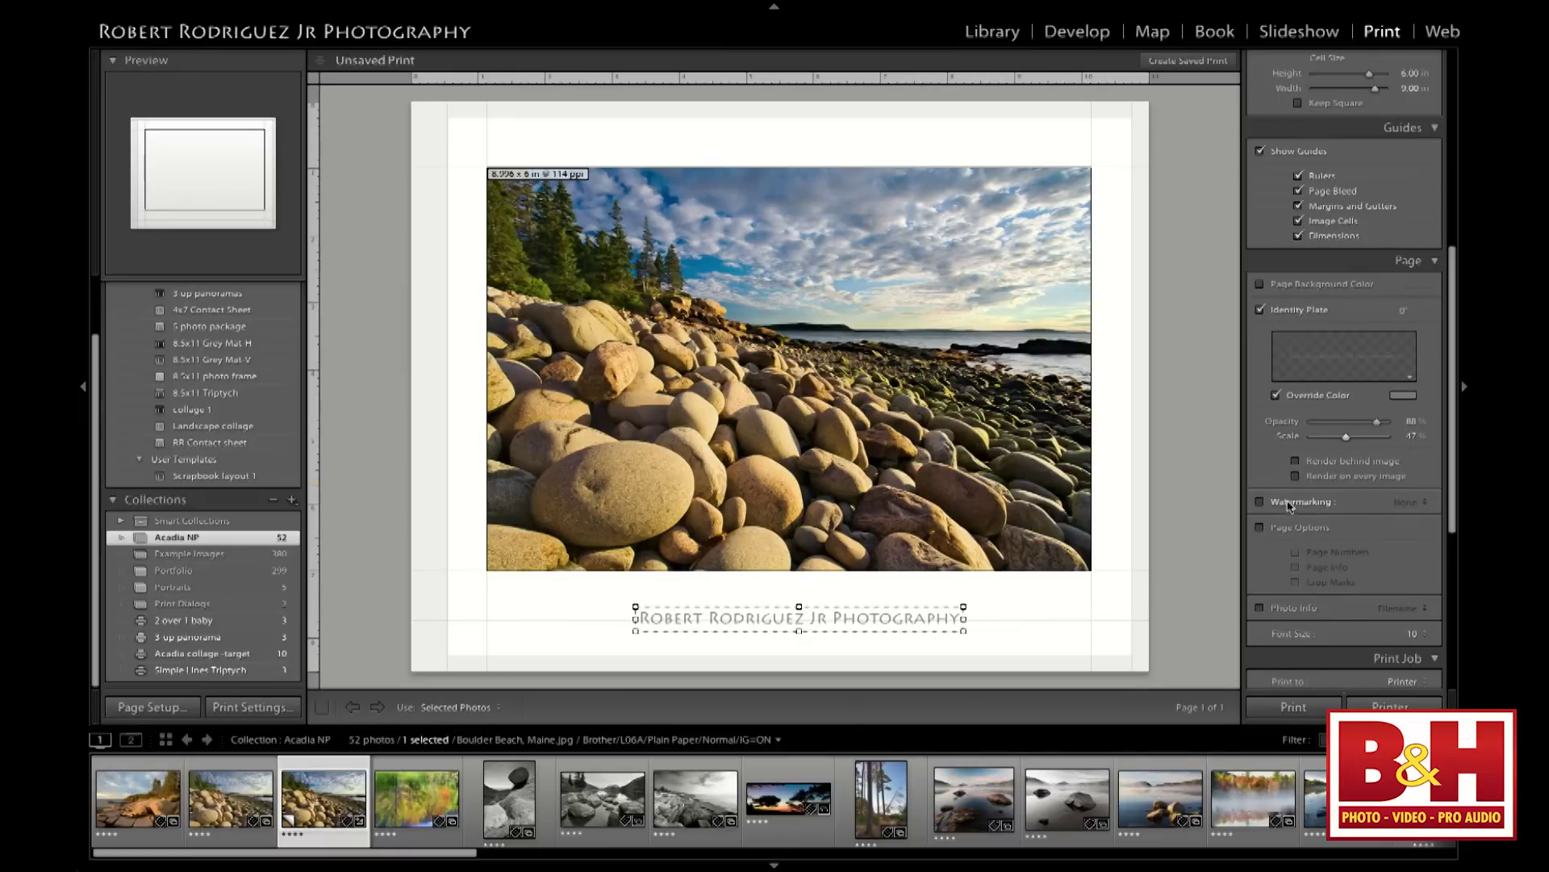
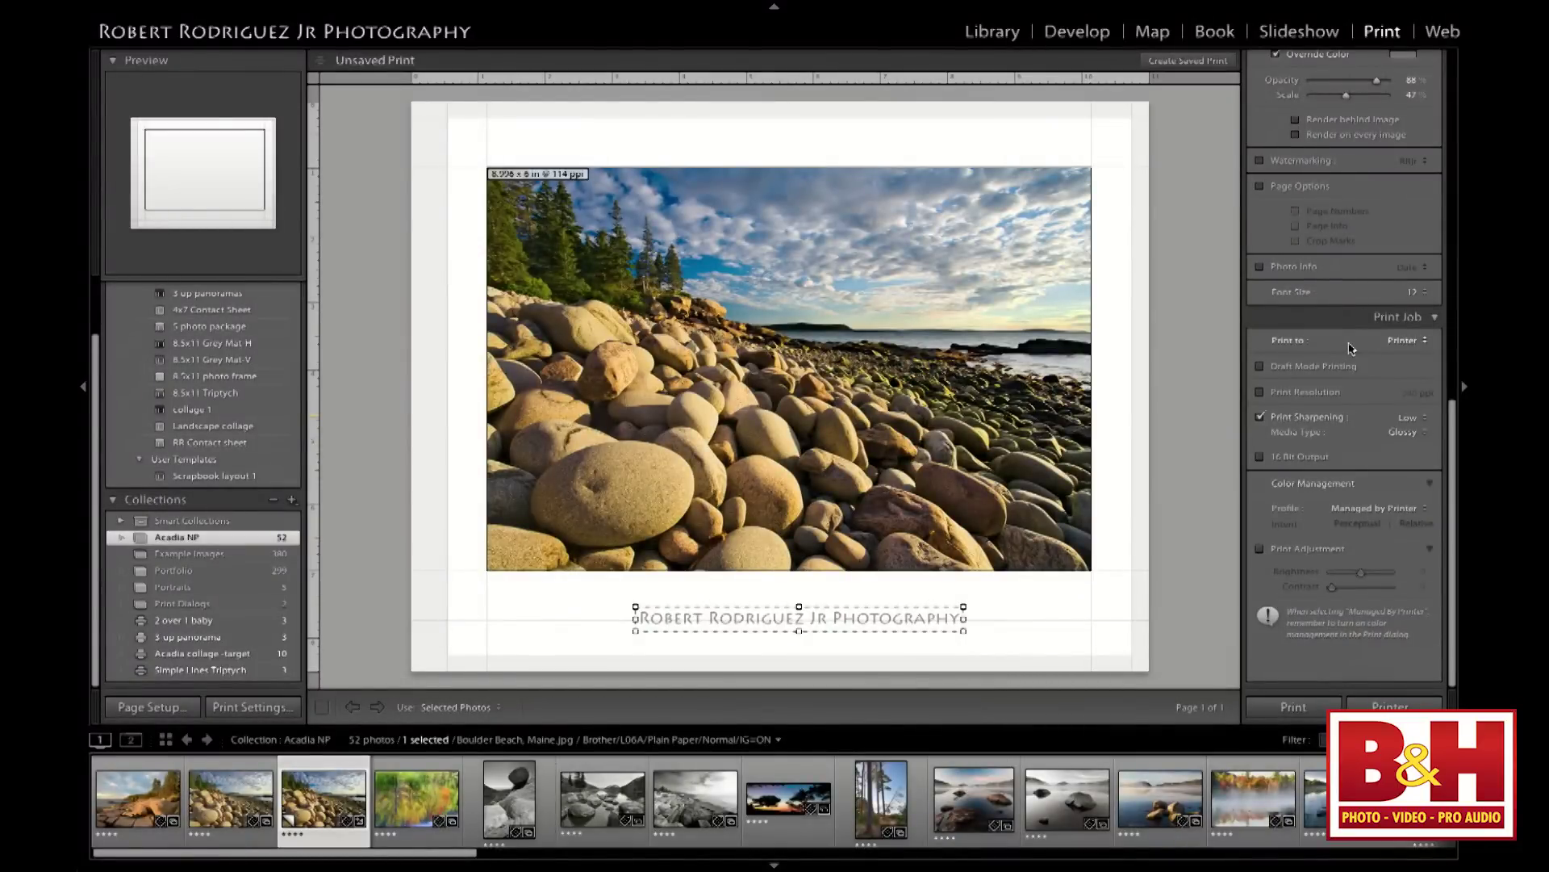
Try JPEG File as the print job's output, and set it back to Printer
left_click(1409, 344)
left_click(1403, 357)
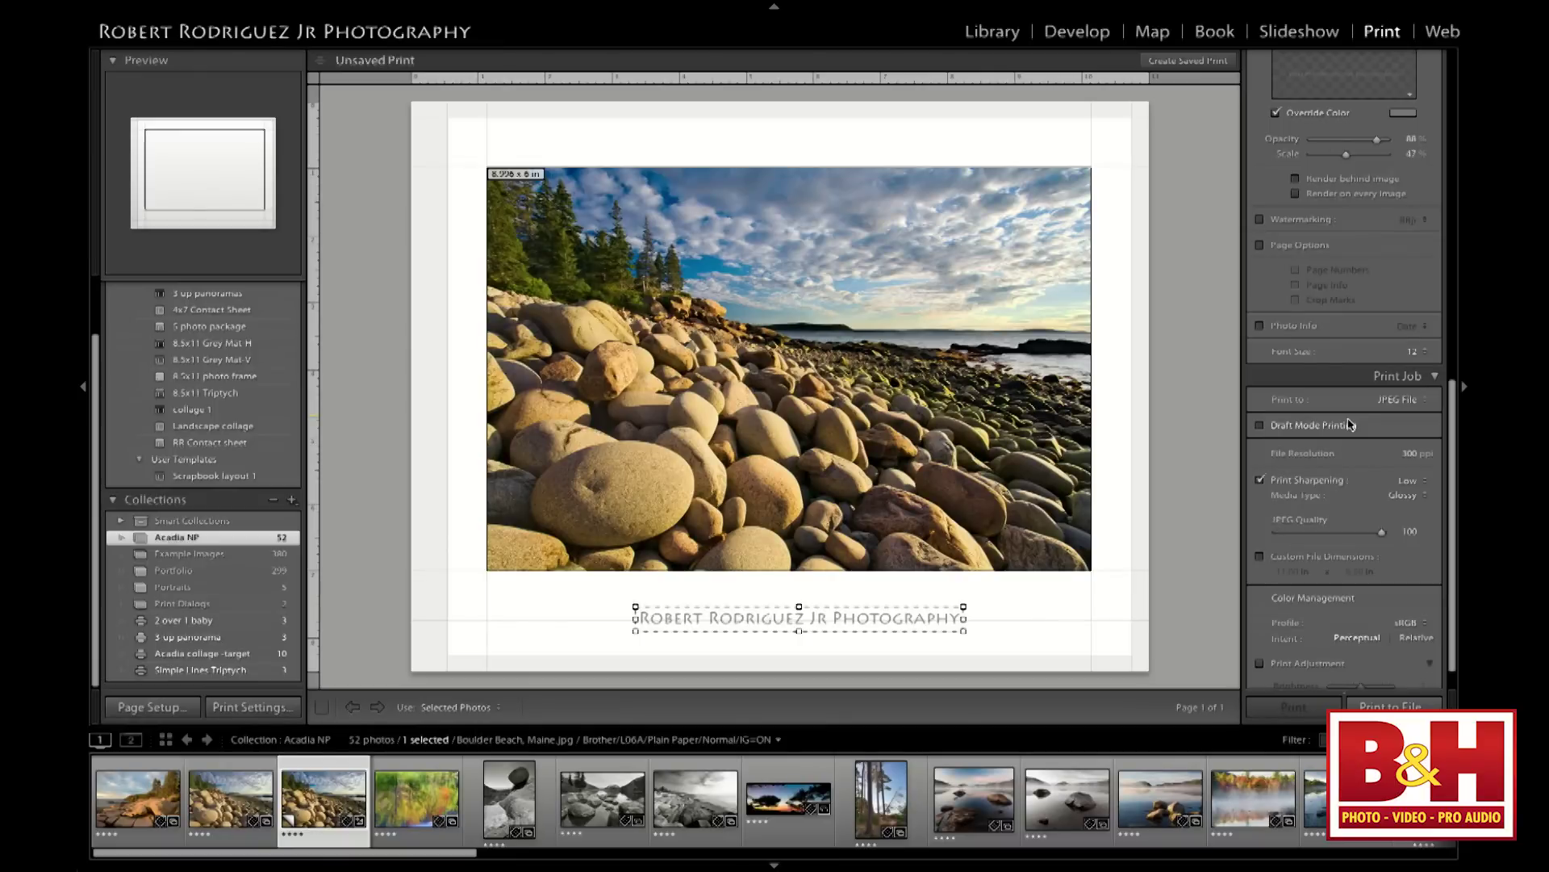
left_click(1403, 399)
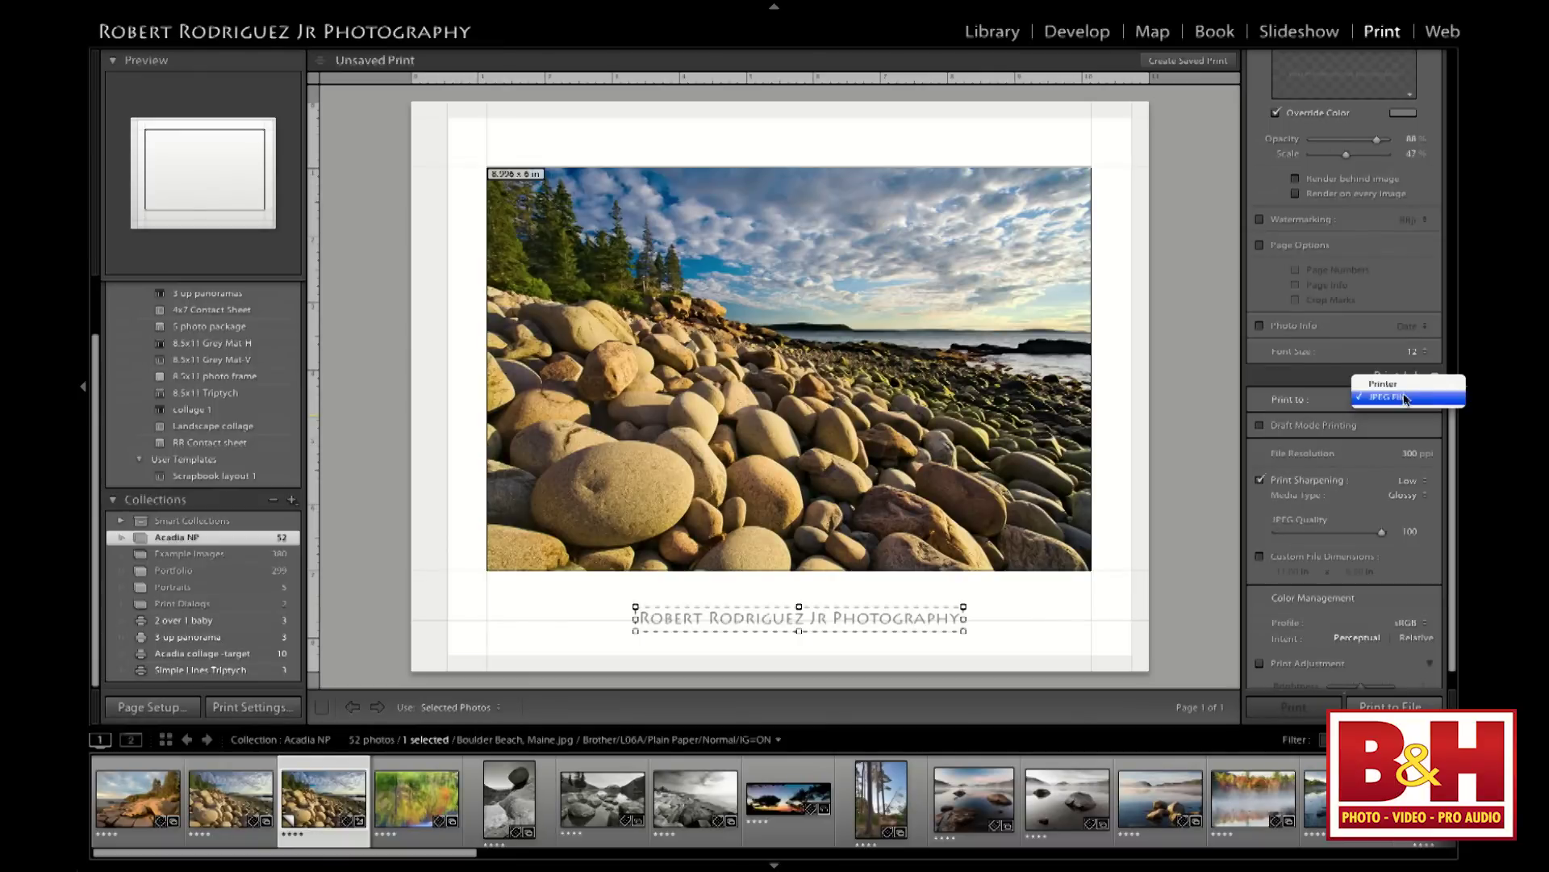
left_click(1406, 385)
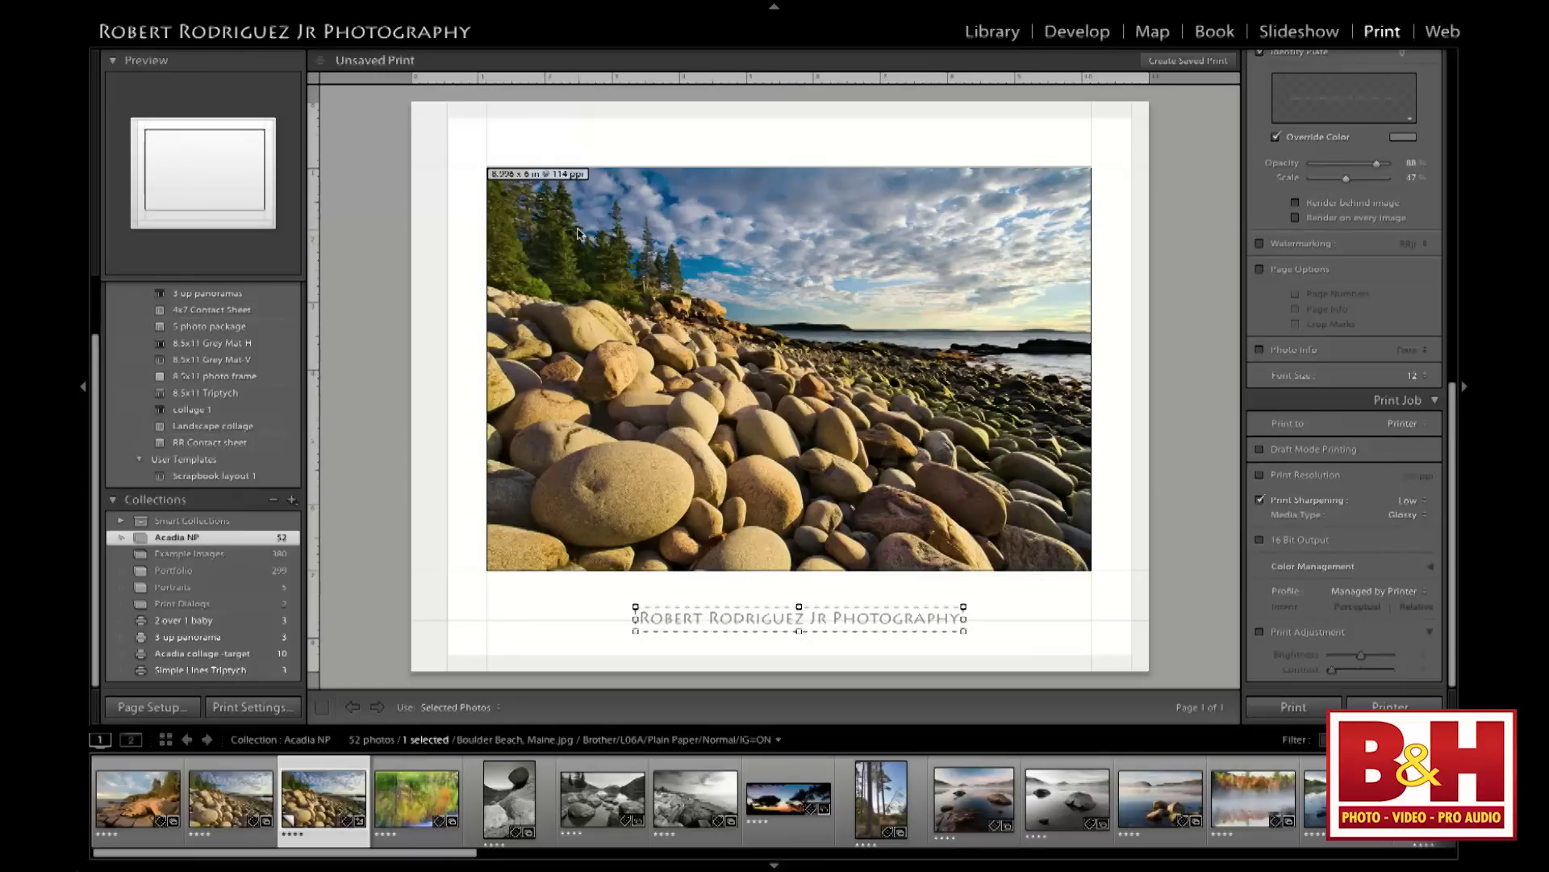
Enable a print resolution of 300 ppi and set print sharpening to Low with the Matte media type
left_click(1261, 476)
left_click(1409, 476)
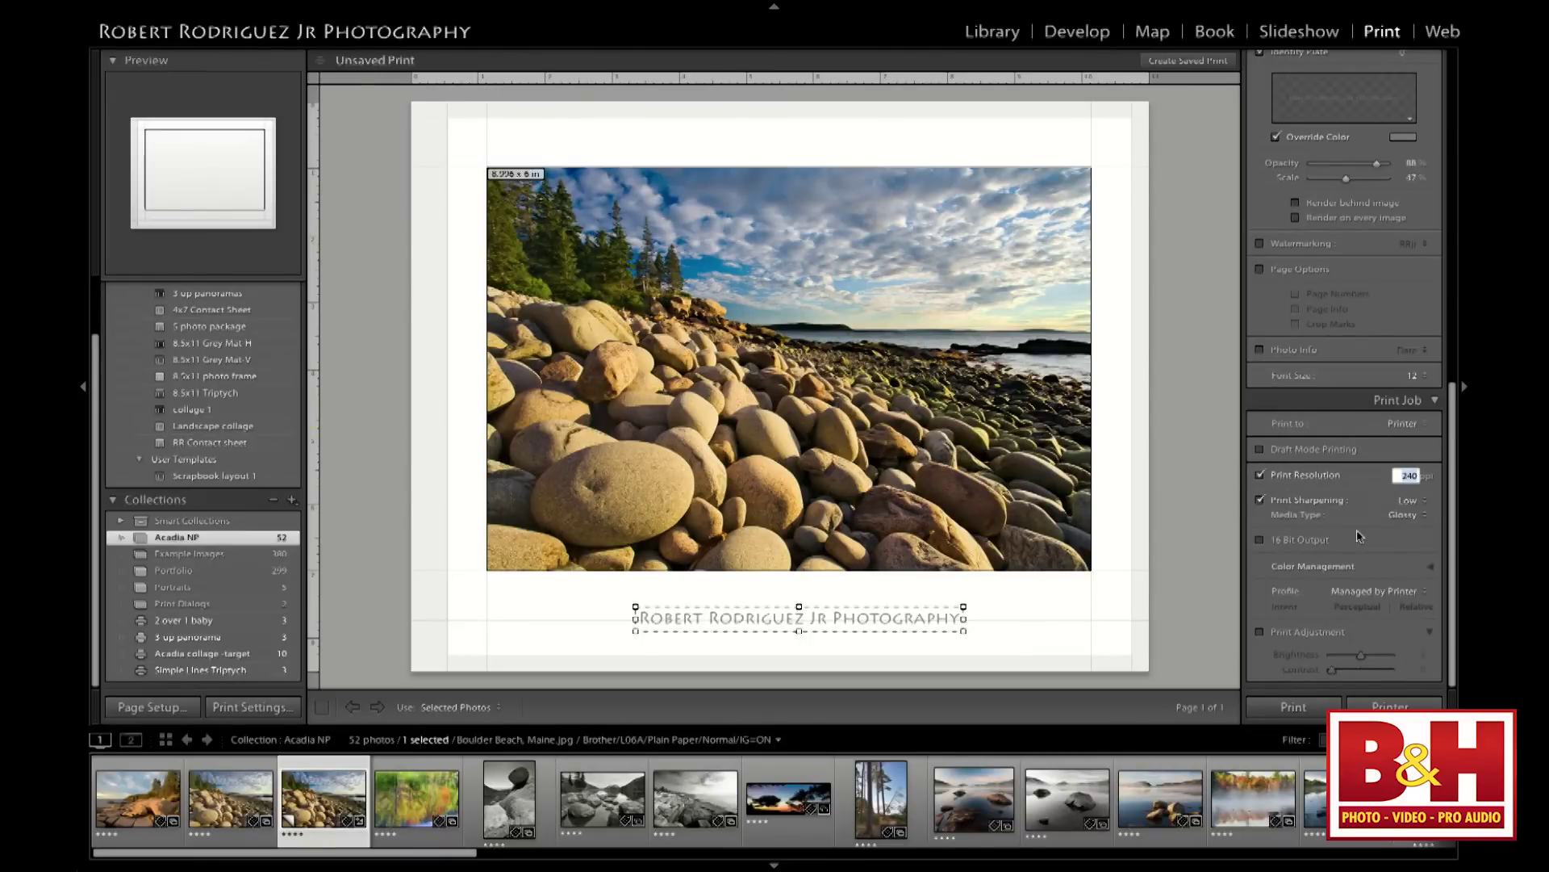
key("Return")
left_click(1403, 514)
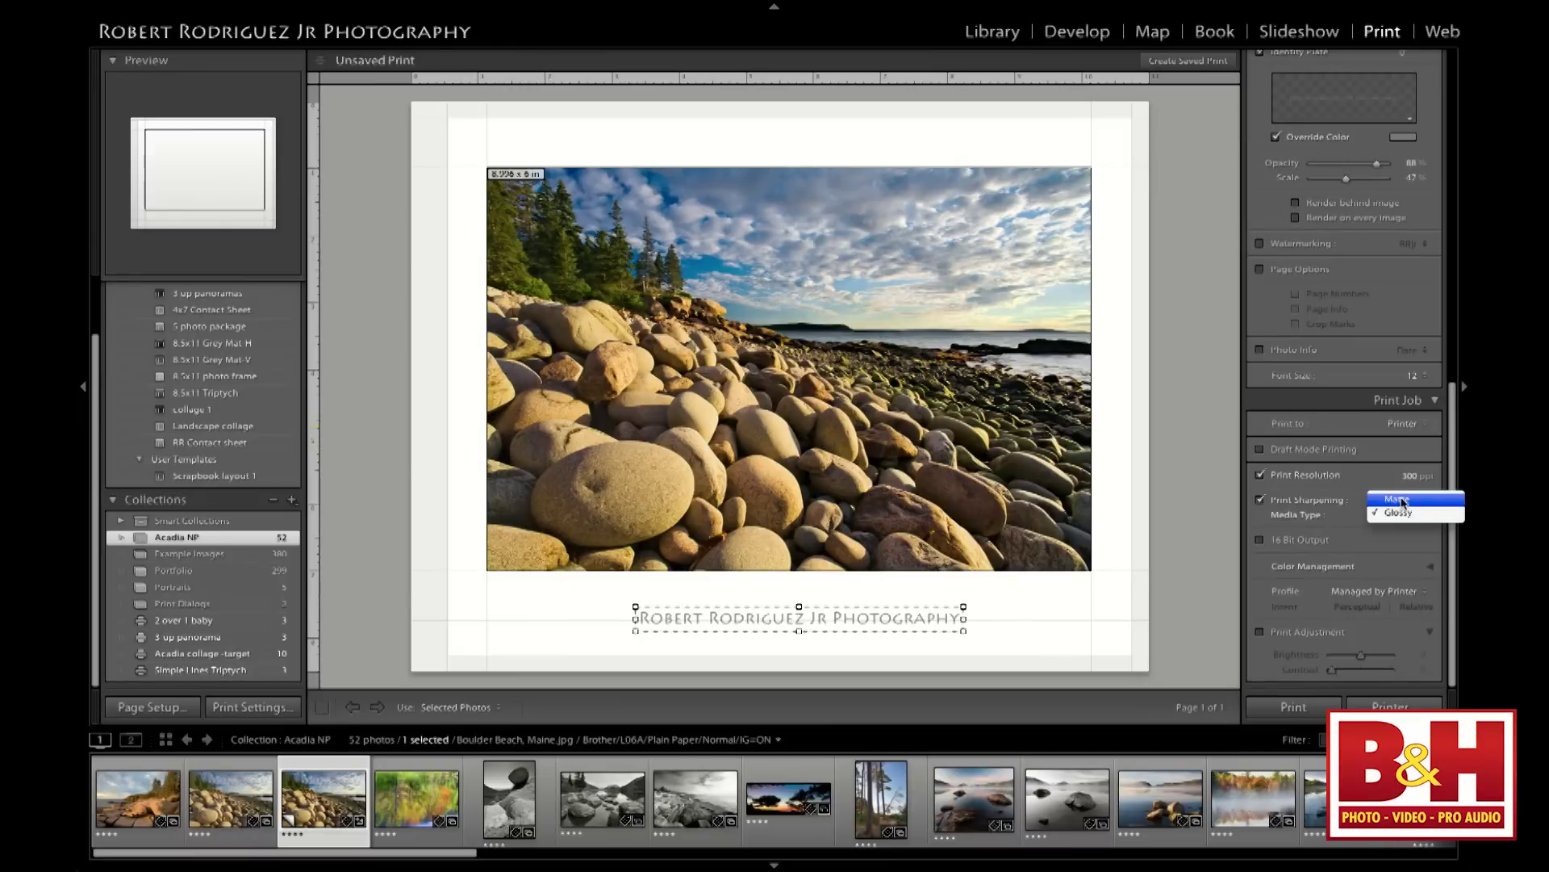
left_click(1400, 501)
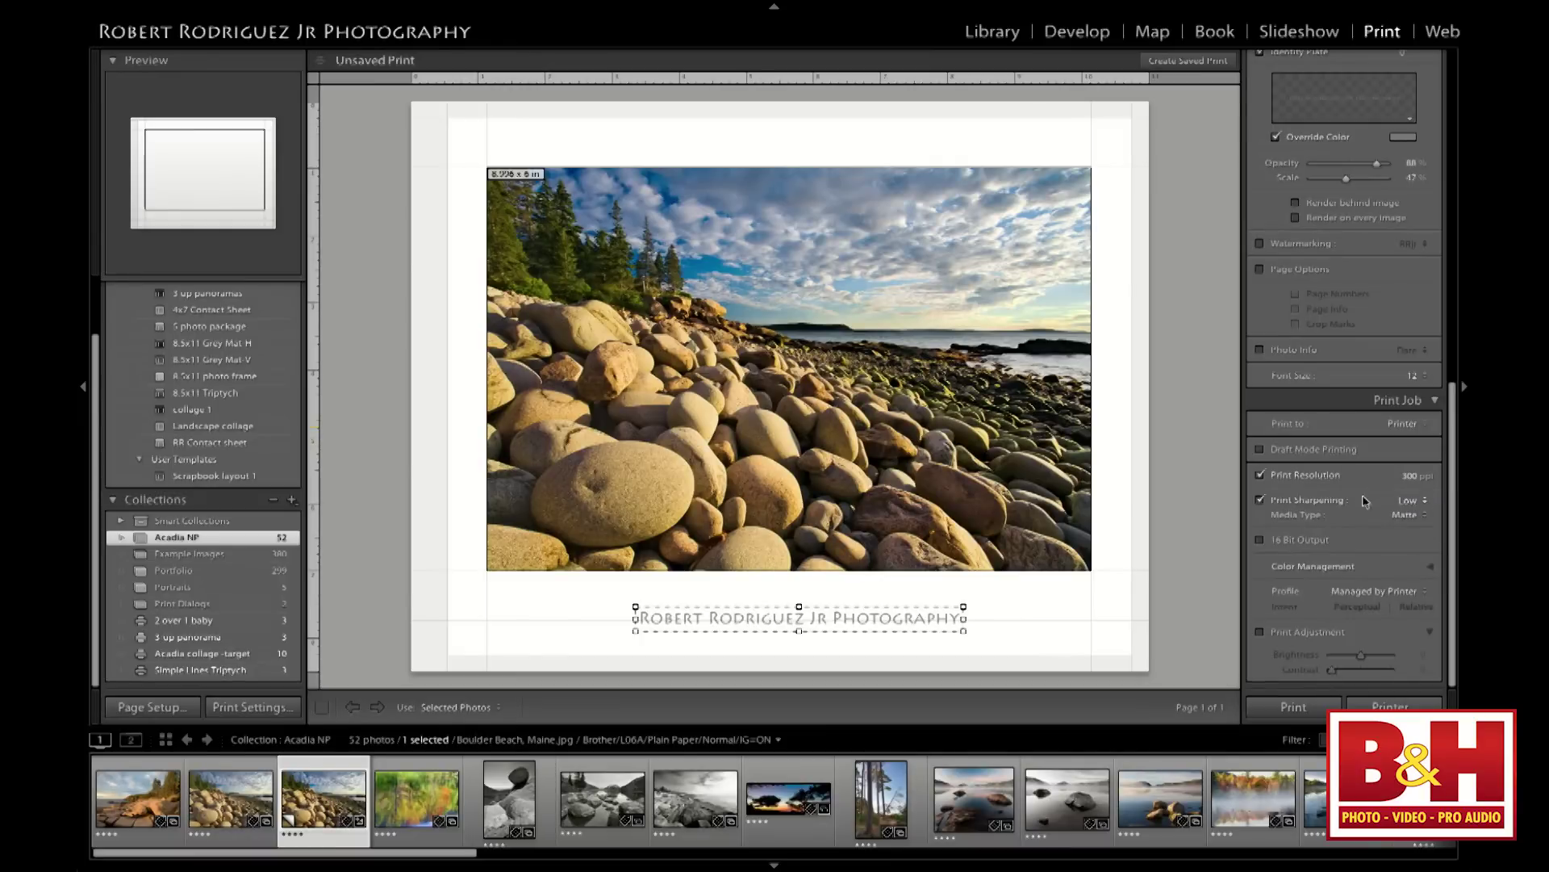
left_click(1411, 501)
Add Brother/L06A/Plain Paper/Normal to the available print profiles, and choose Brother/L06A/Plain Paper/Normal/IG=ON for color management
left_click(1365, 592)
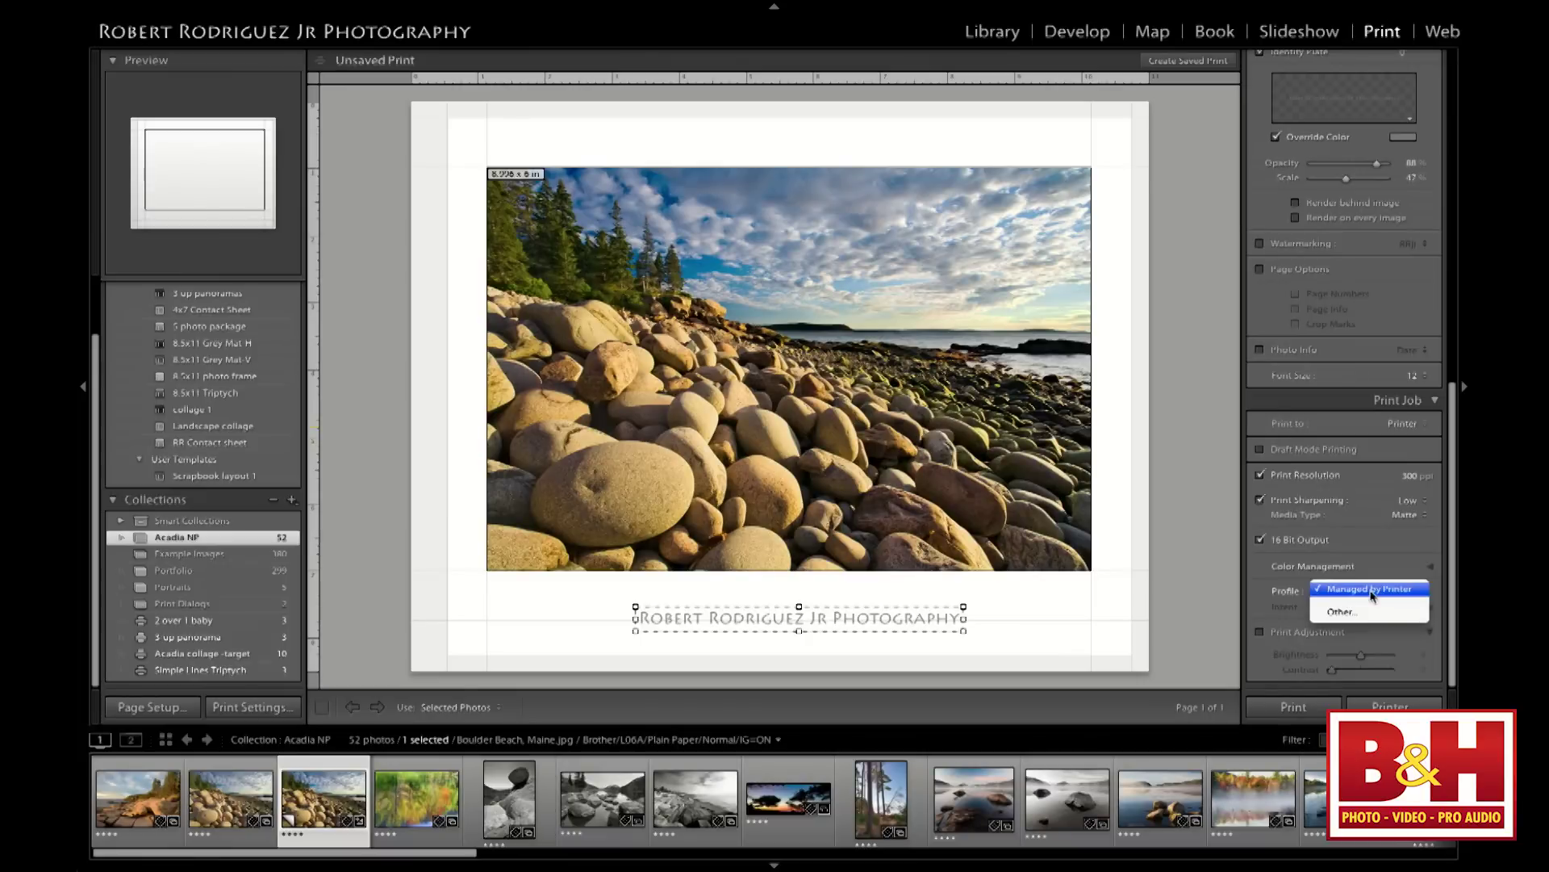
left_click(1357, 589)
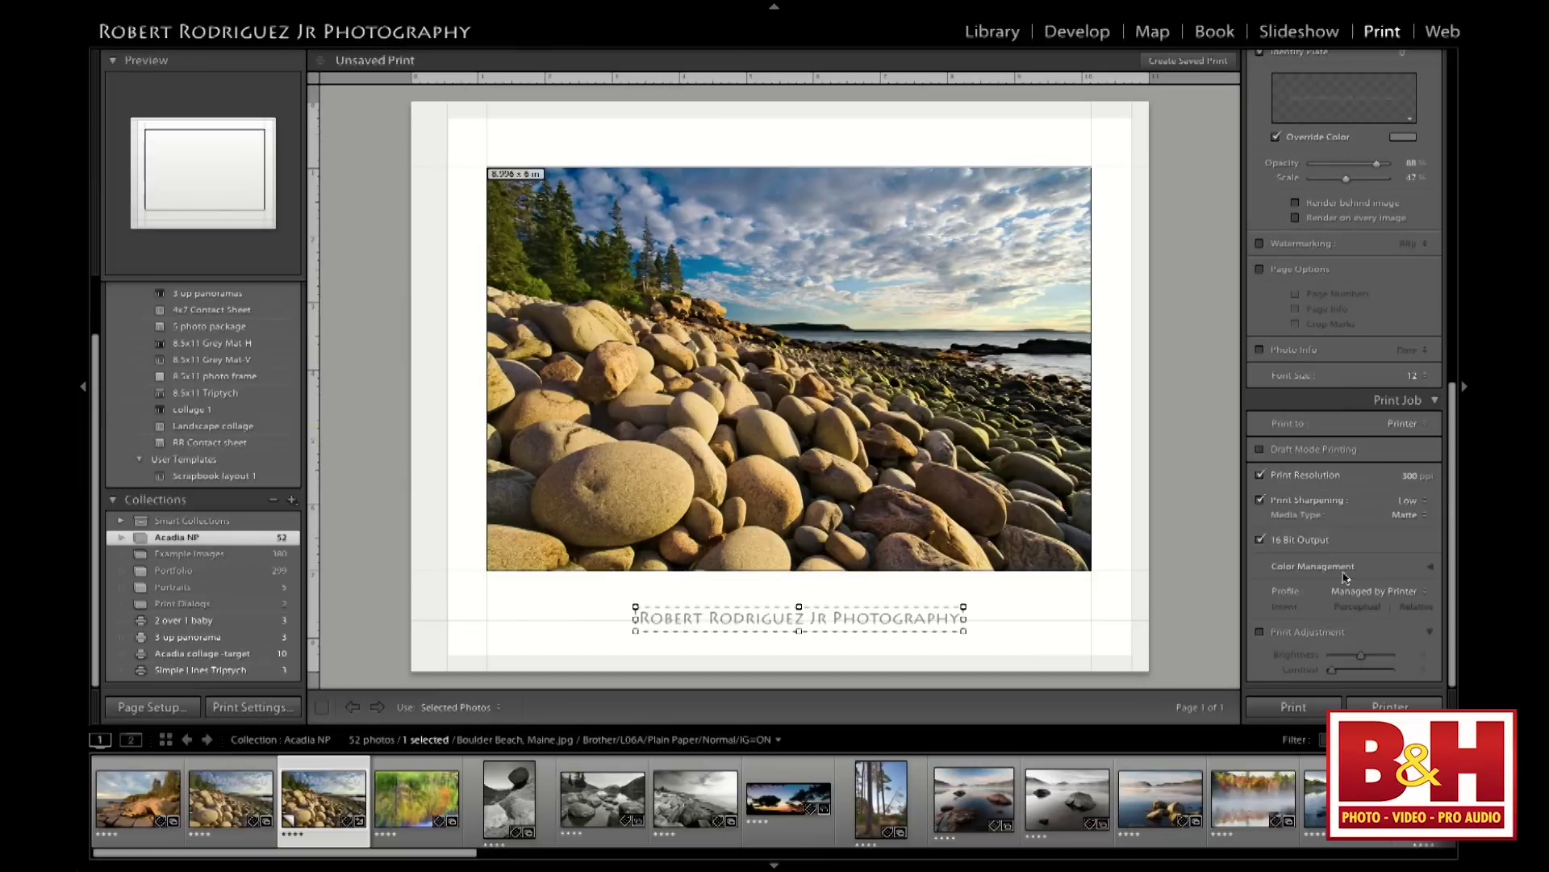
left_click(1391, 593)
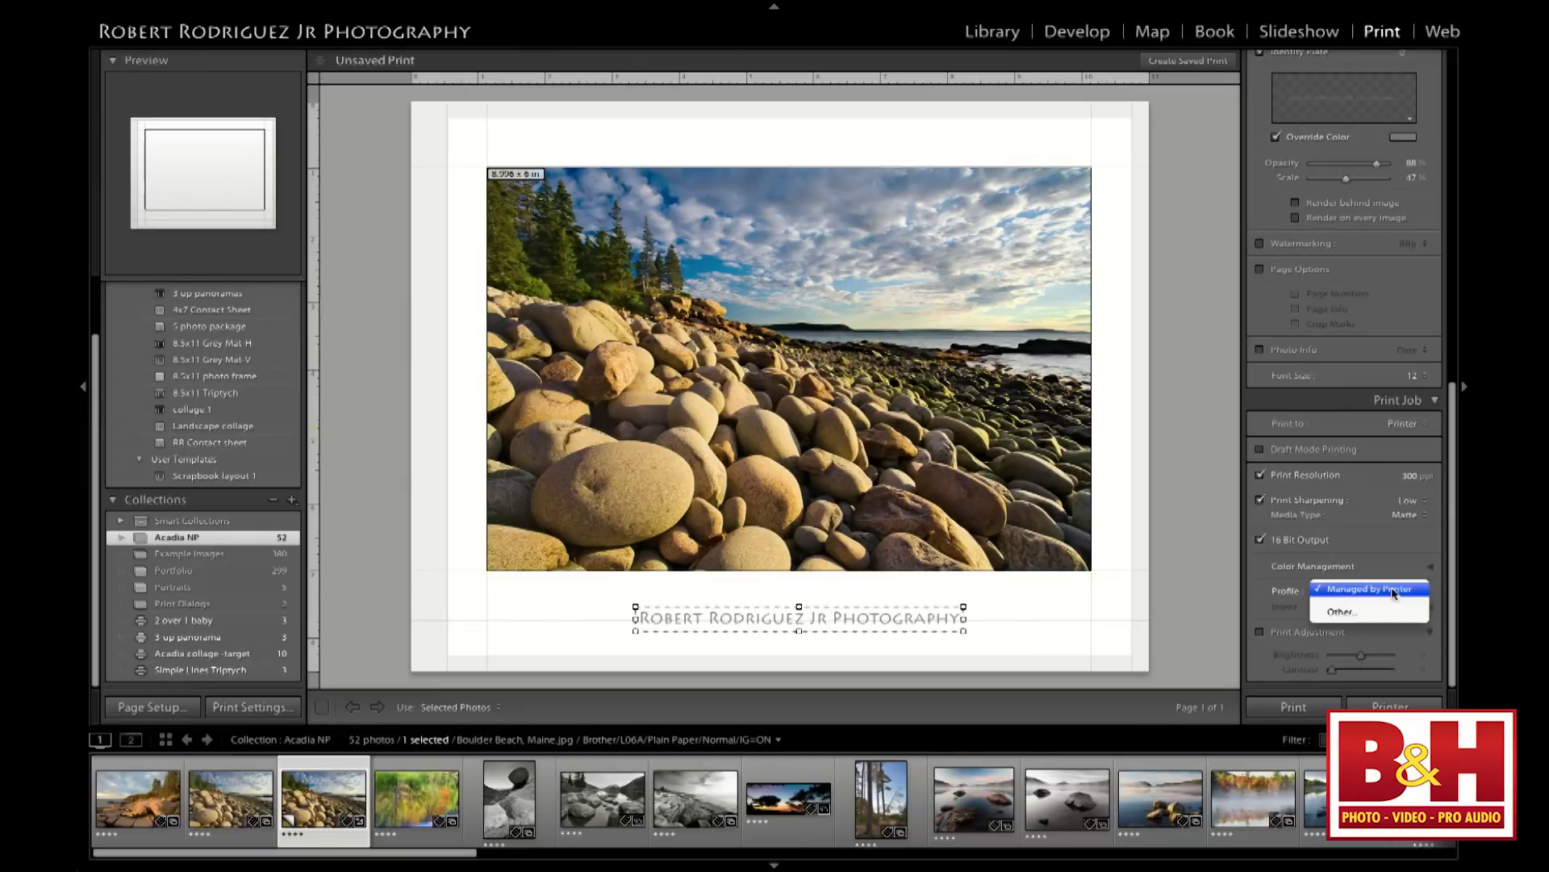
left_click(1355, 613)
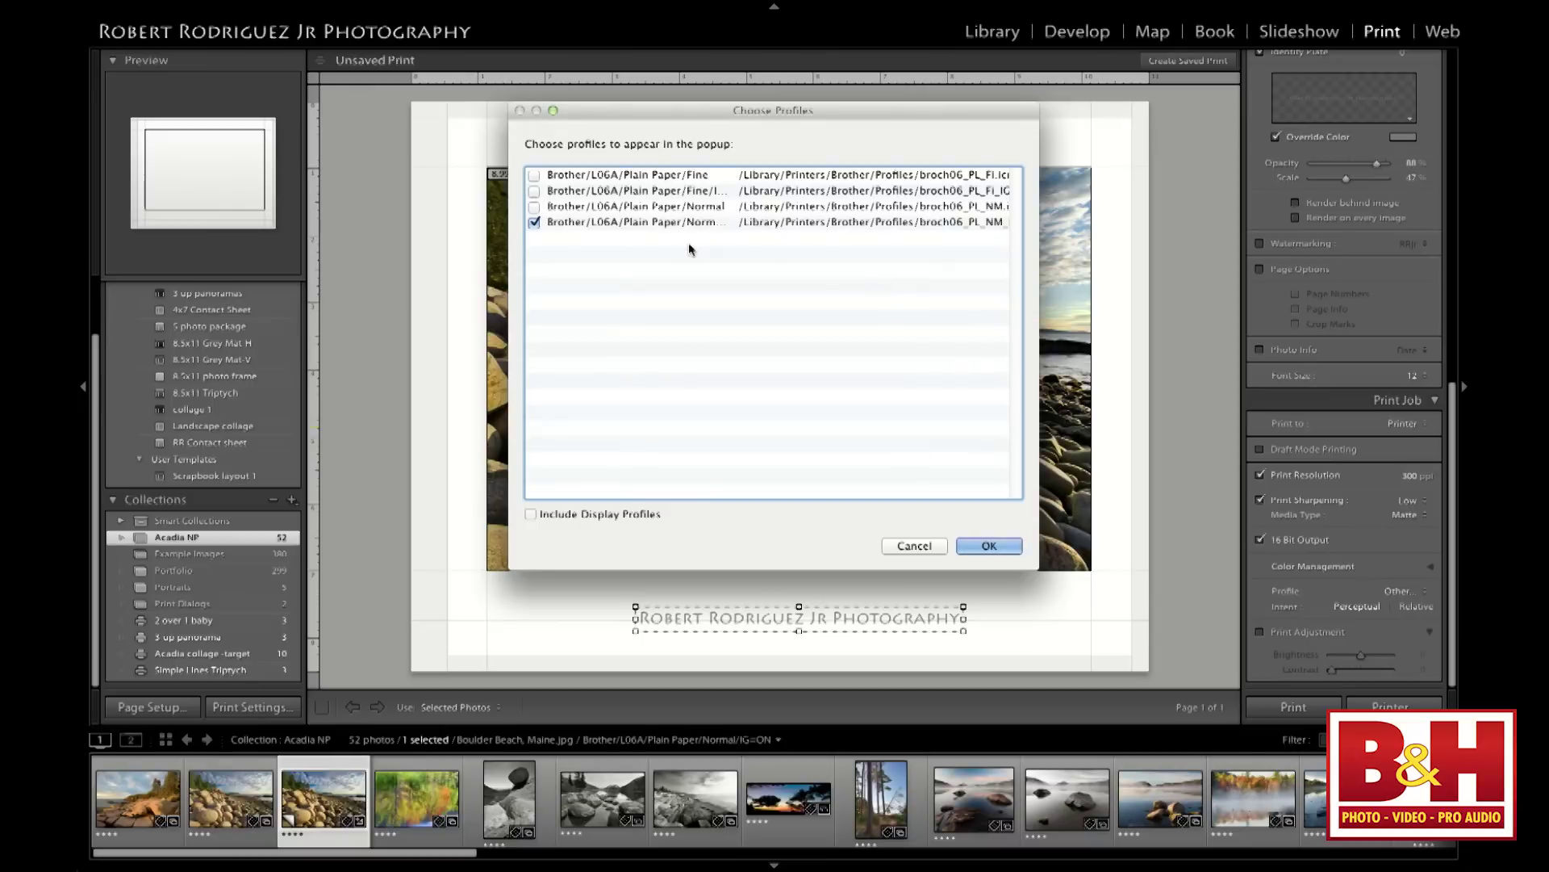
left_click(533, 207)
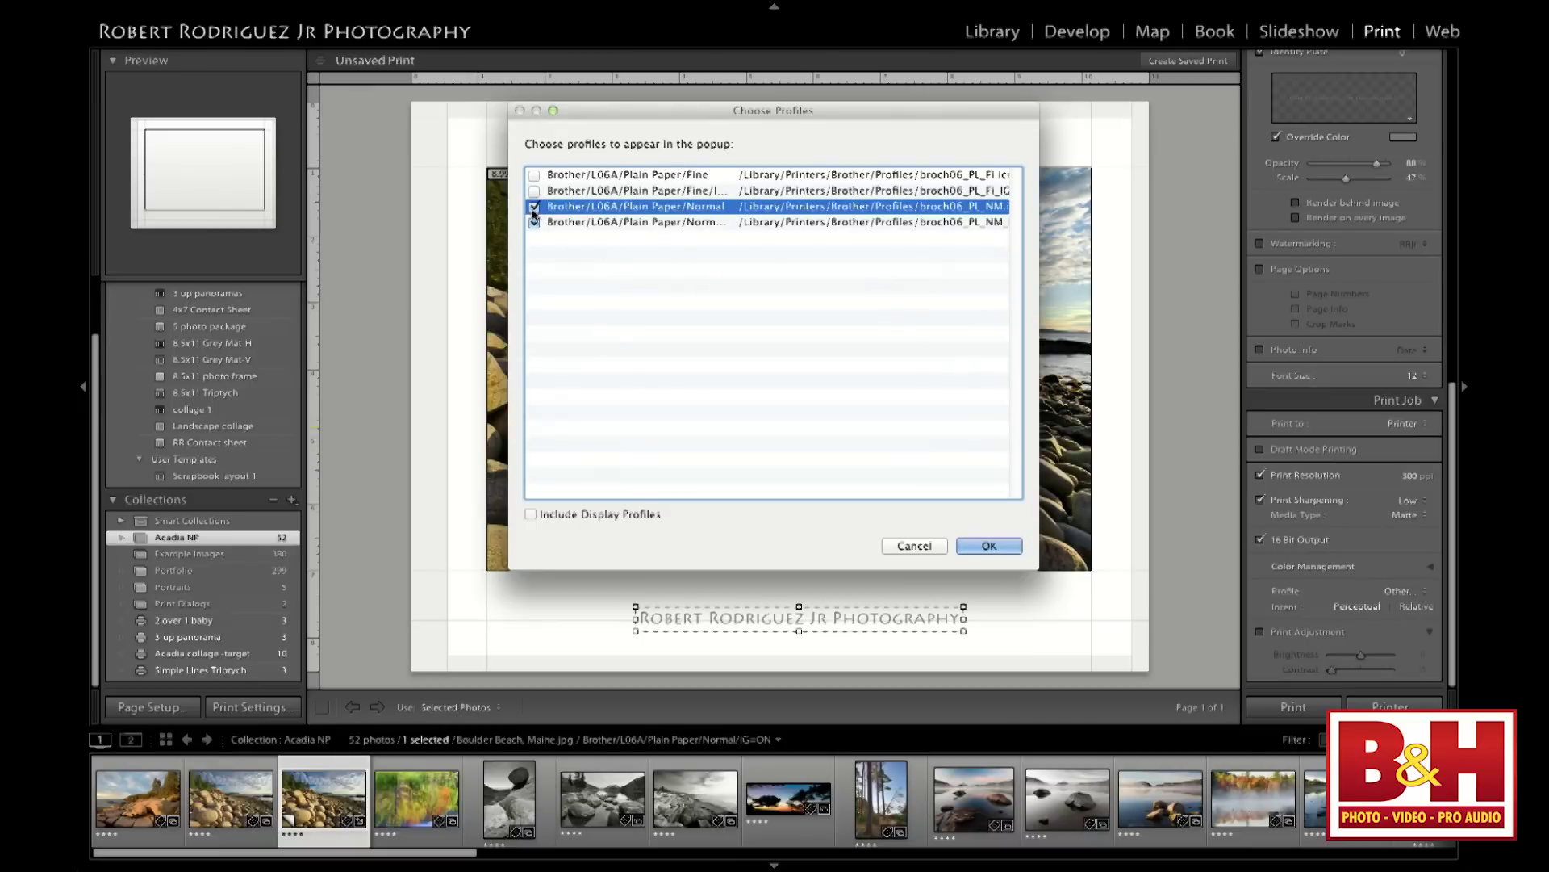
left_click(990, 546)
left_click(1354, 591)
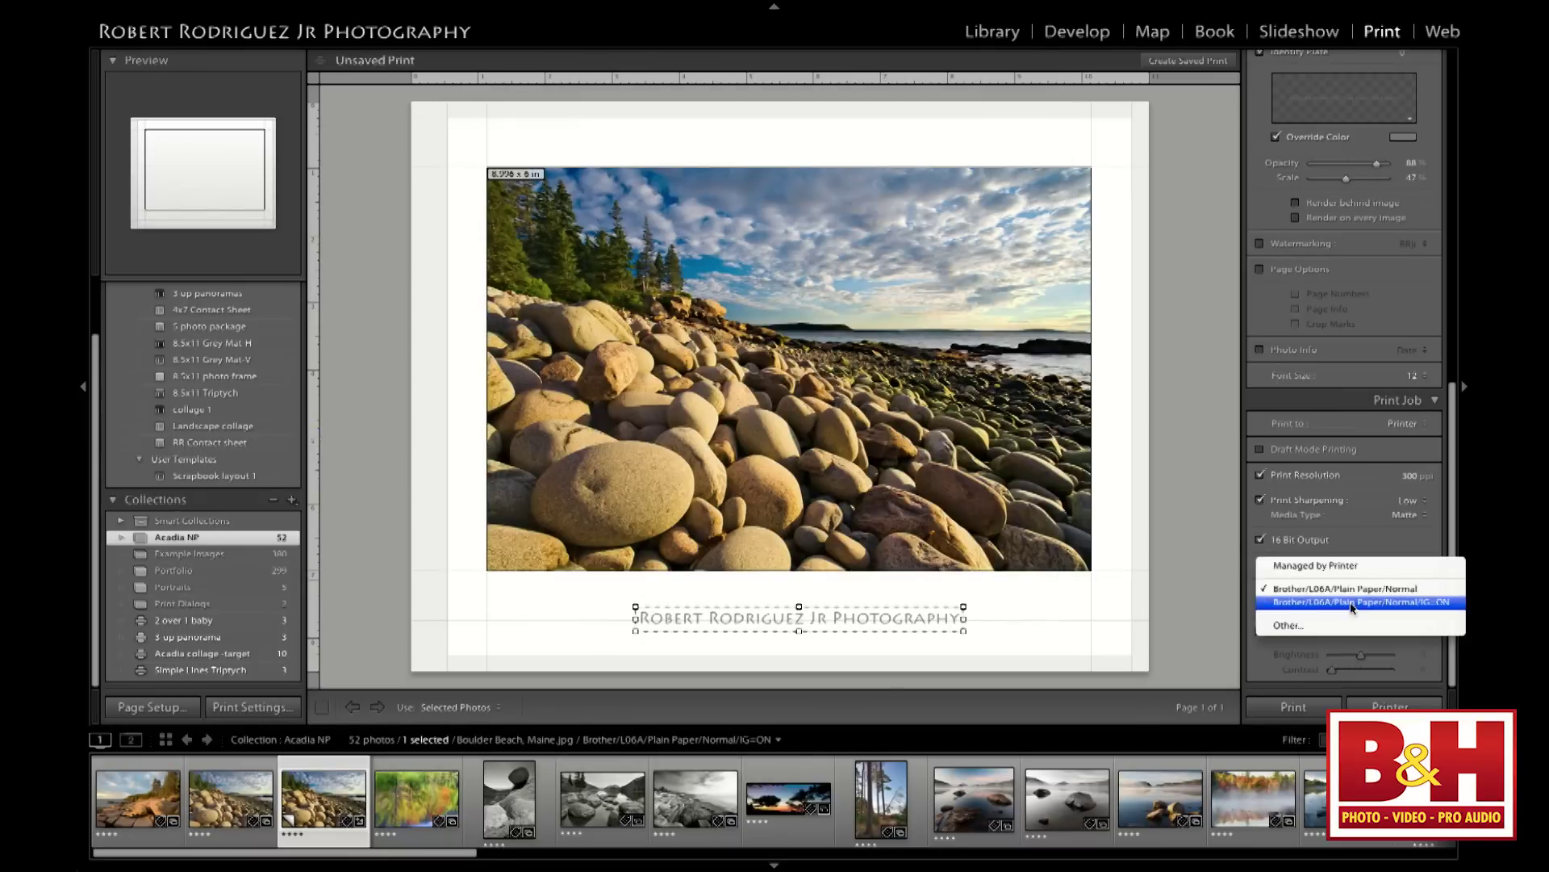
left_click(1351, 602)
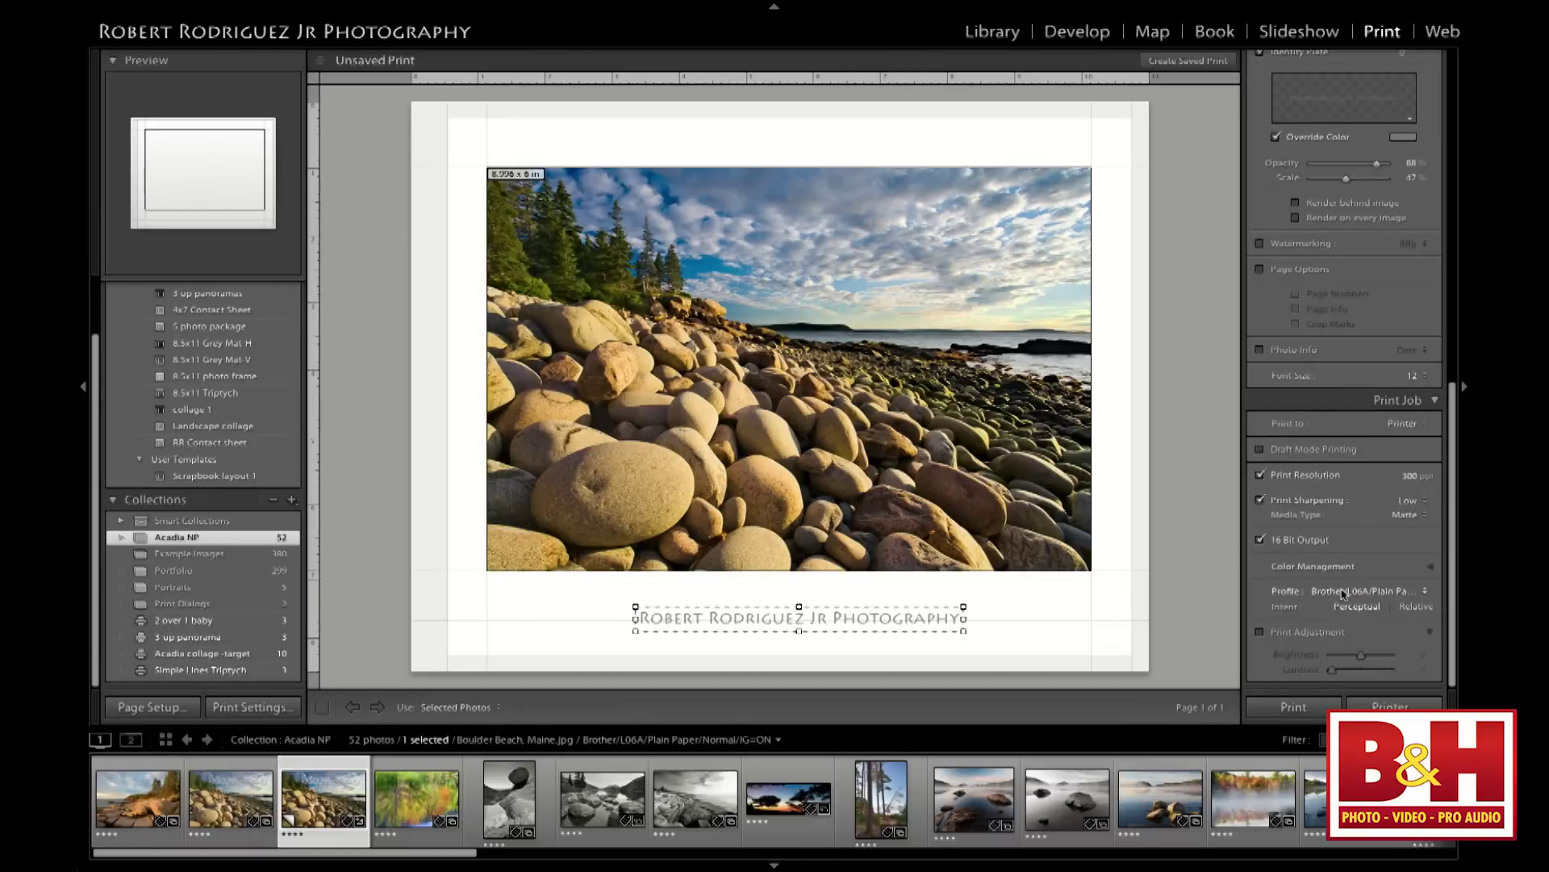
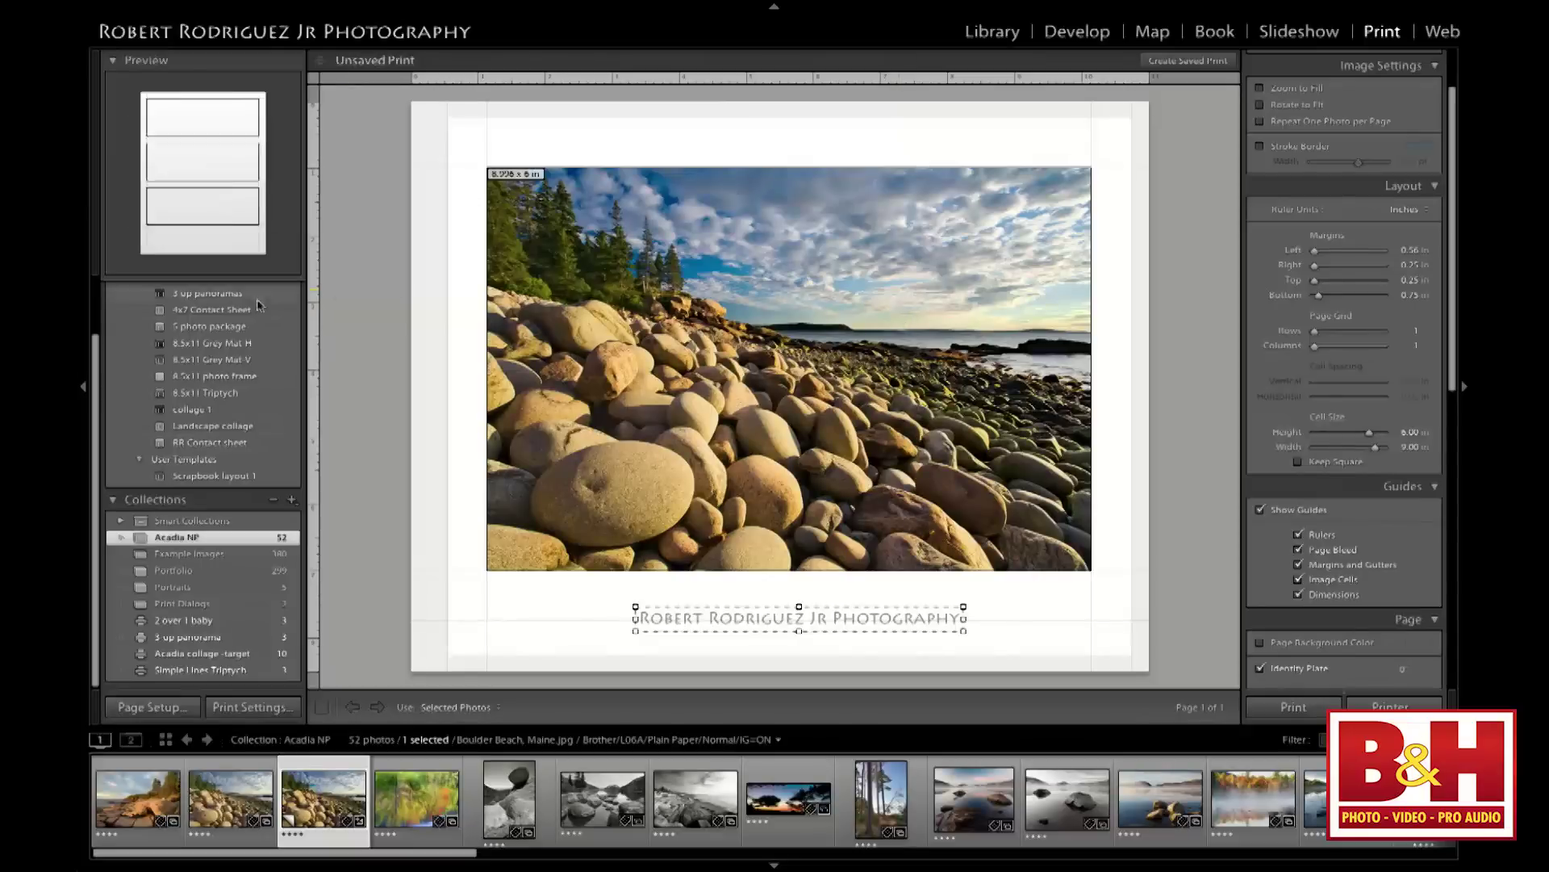
Save the layout as a template named "Eps 8.5x11 Brother -name" in the User Templates folder, and widen the template browser
scroll(268, 297, "up", 2)
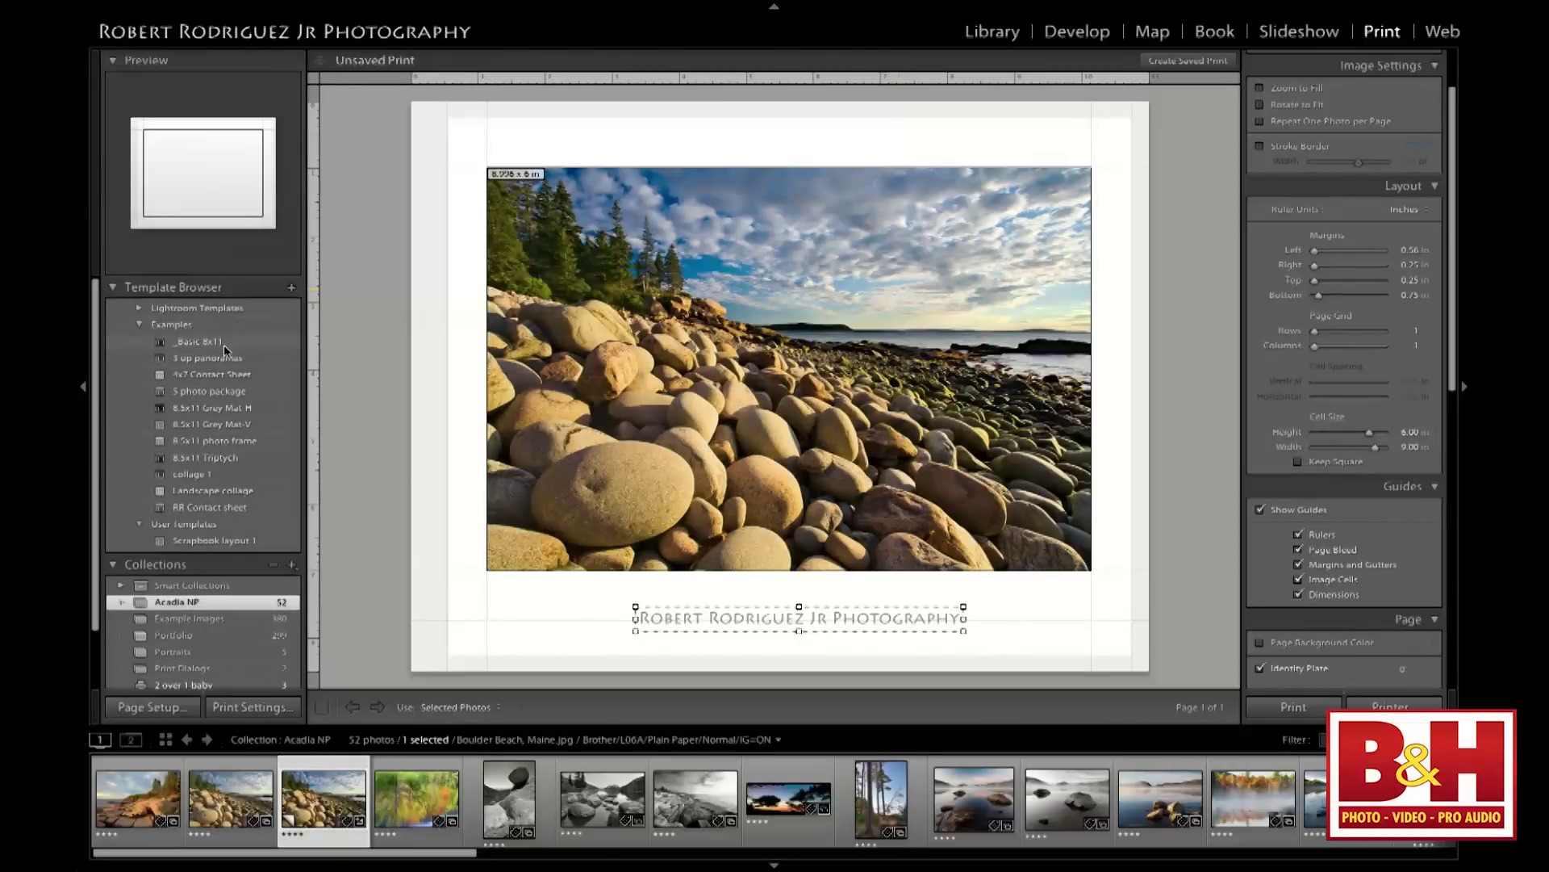
left_click(292, 288)
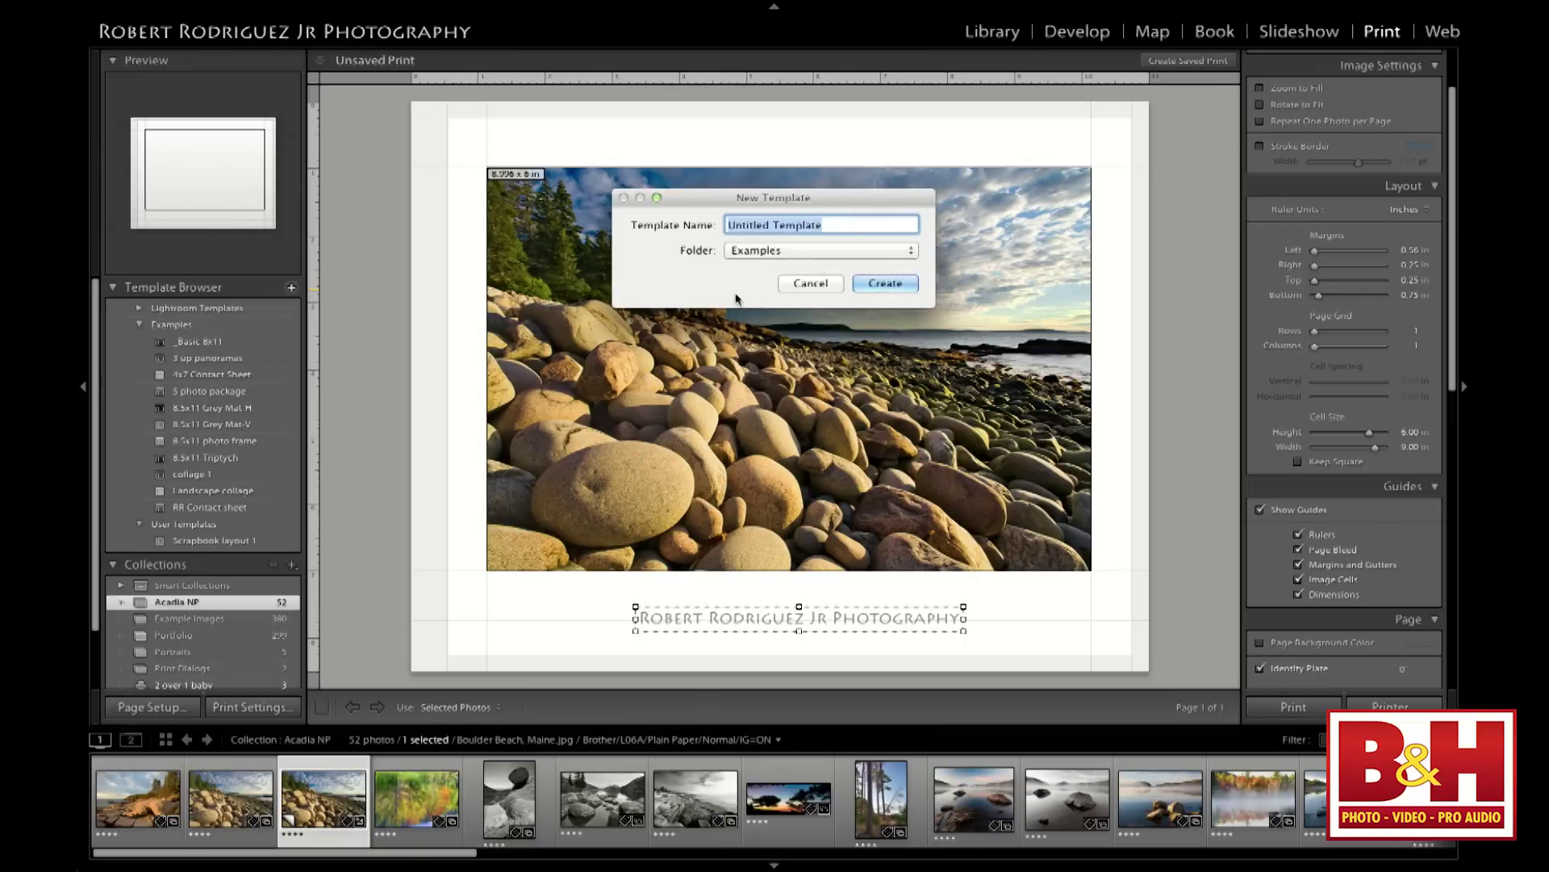
type("8.5")
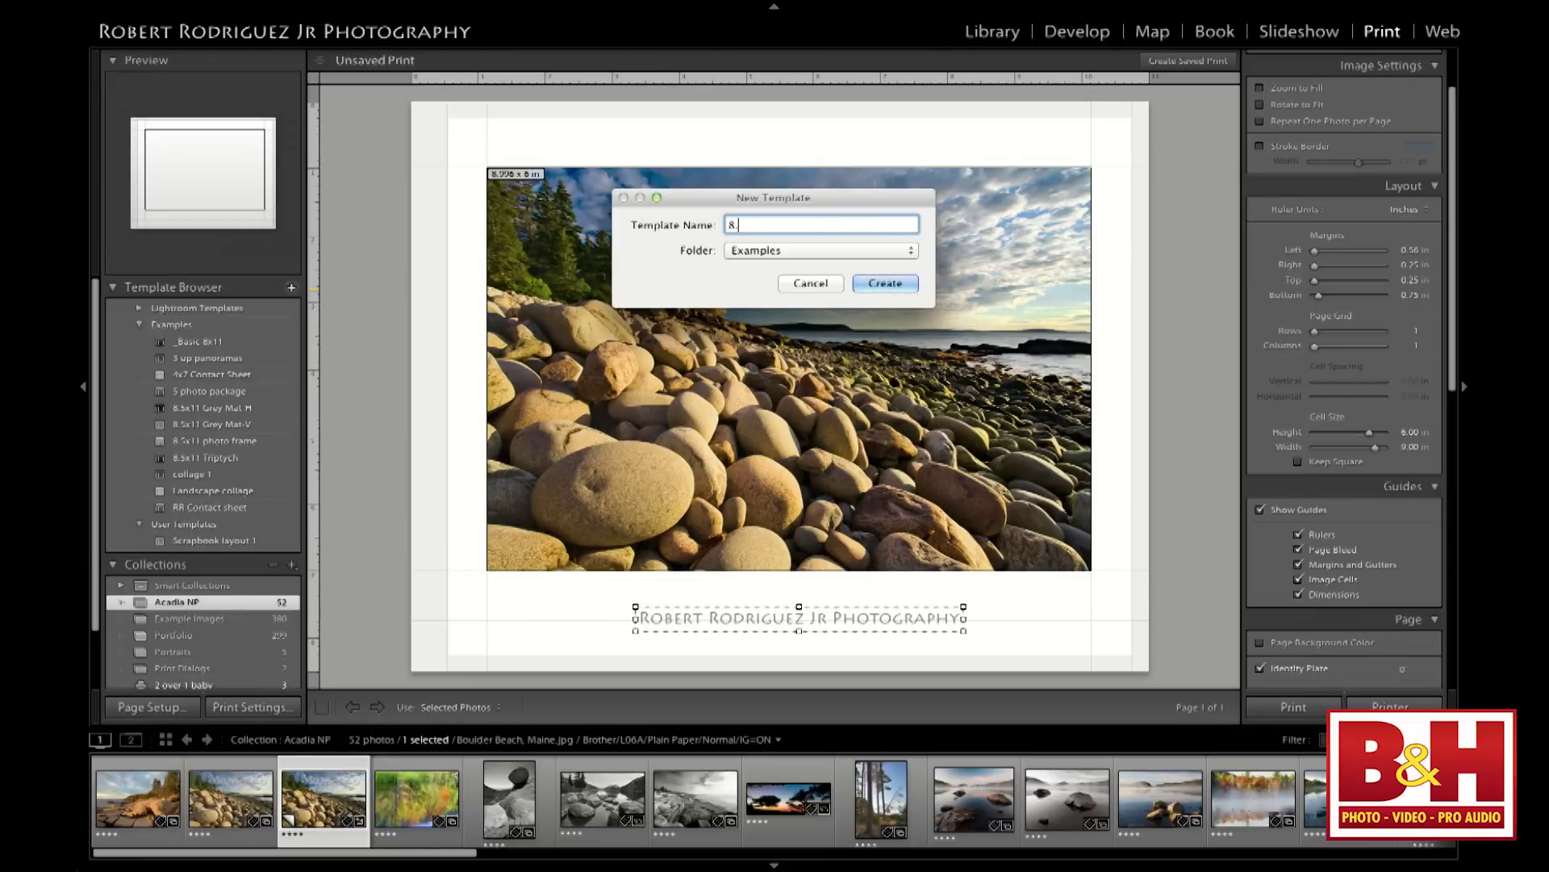
type("x11")
type("Eps Canso")
key("BackSpace")
key("BackSpace")
key("BackSpace")
key("BackSpace")
key("BackSpace")
type("Brother -name")
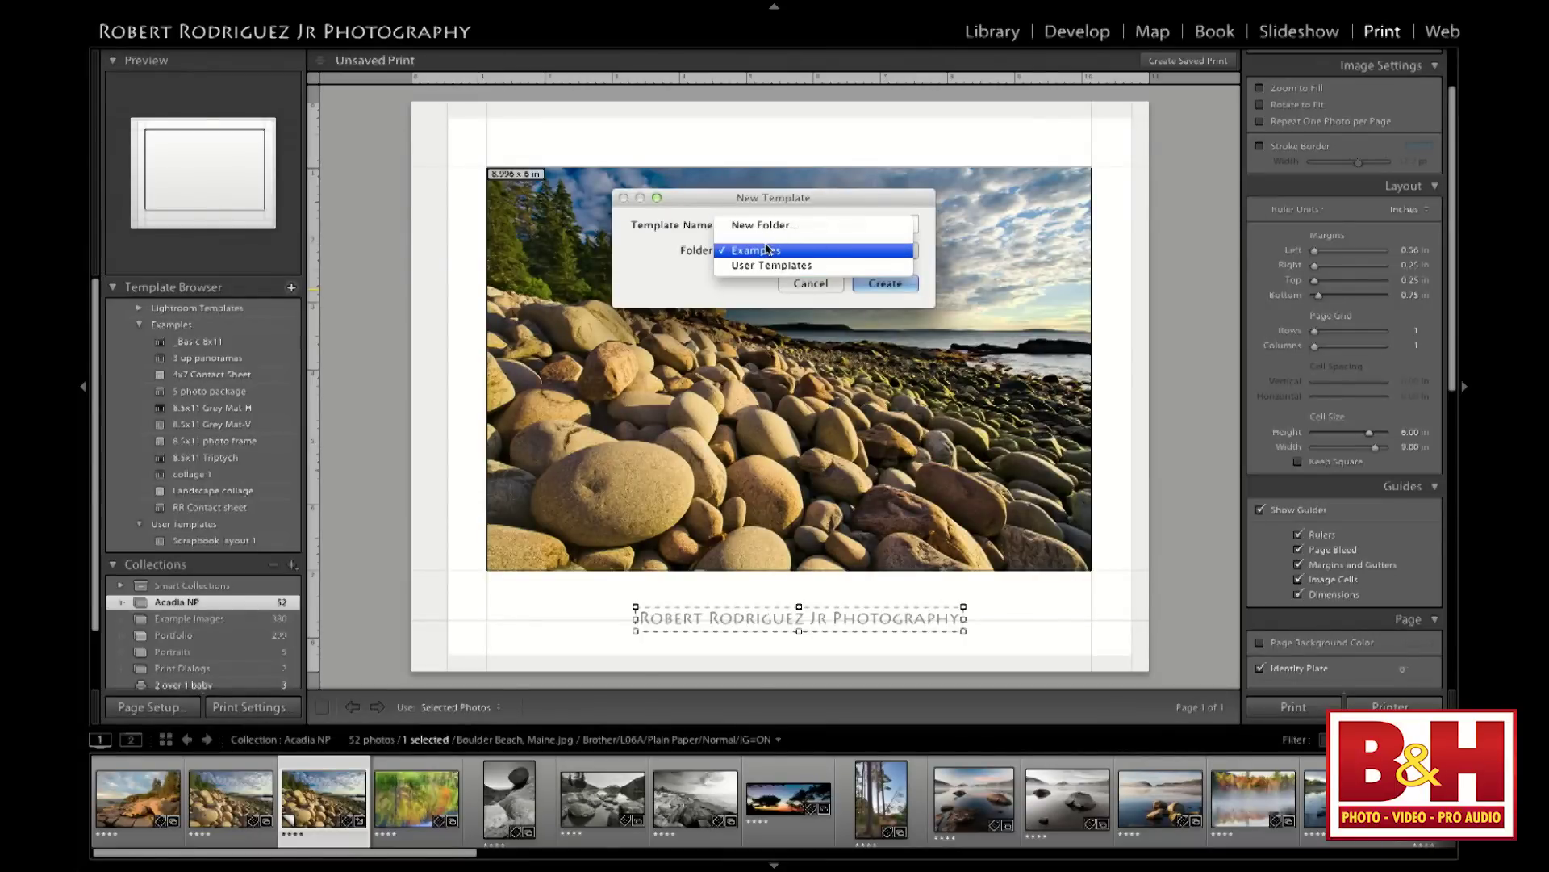
left_click(771, 265)
left_click(891, 283)
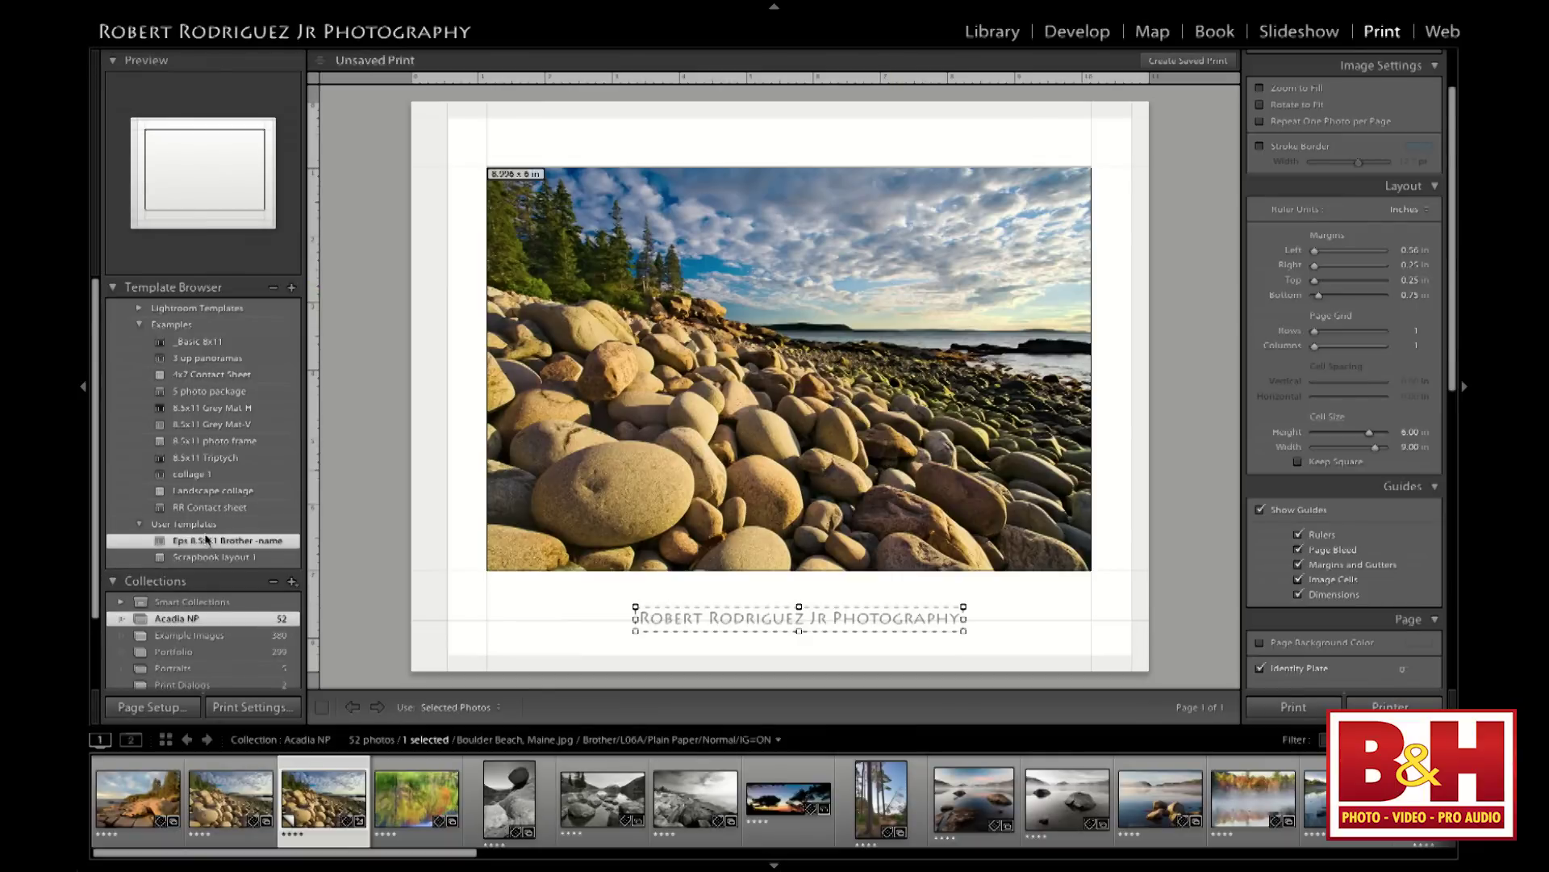
scroll(205, 540, "down", 1)
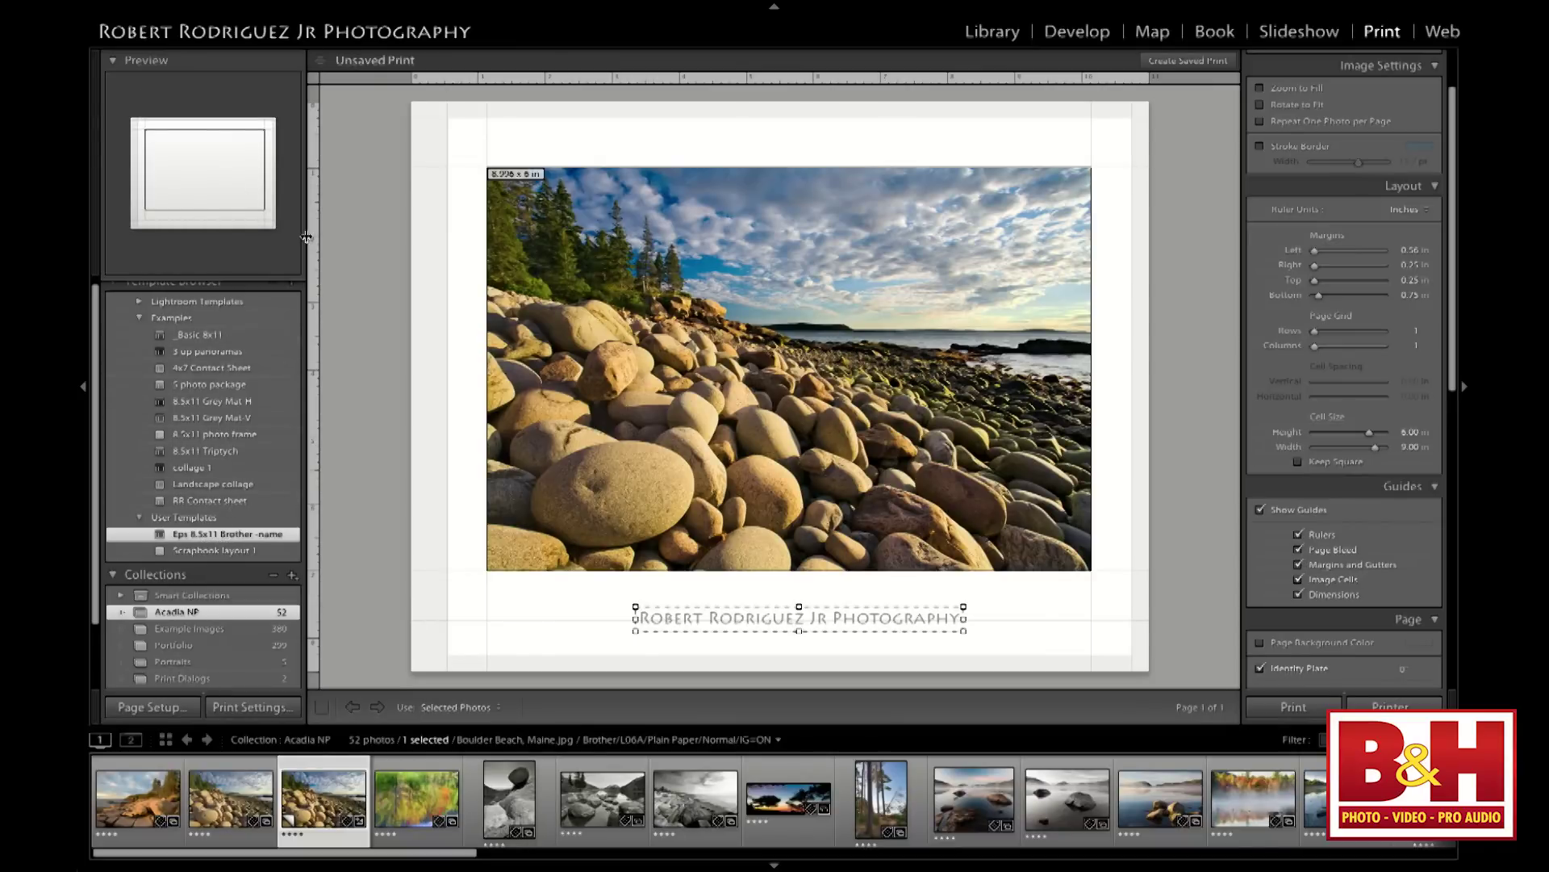
left_click_drag(307, 237, 410, 238)
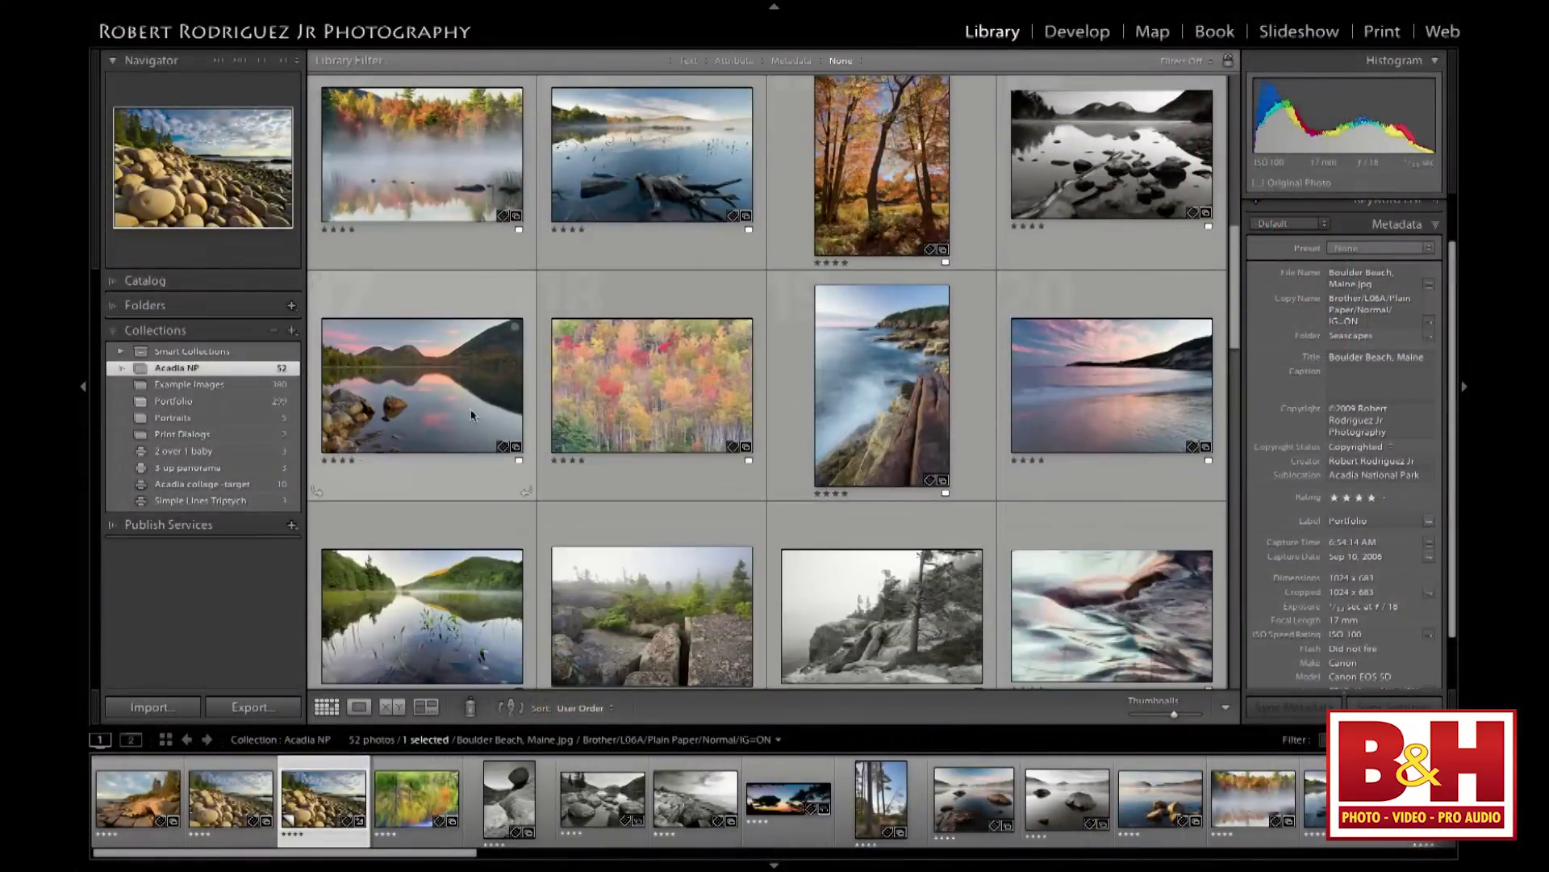
Find the black-and-white Weathered Coast, Acadia NP photo in the Acadia NP collection and load it into the print layout
scroll(823, 413, "down", 2)
scroll(822, 412, "down", 5)
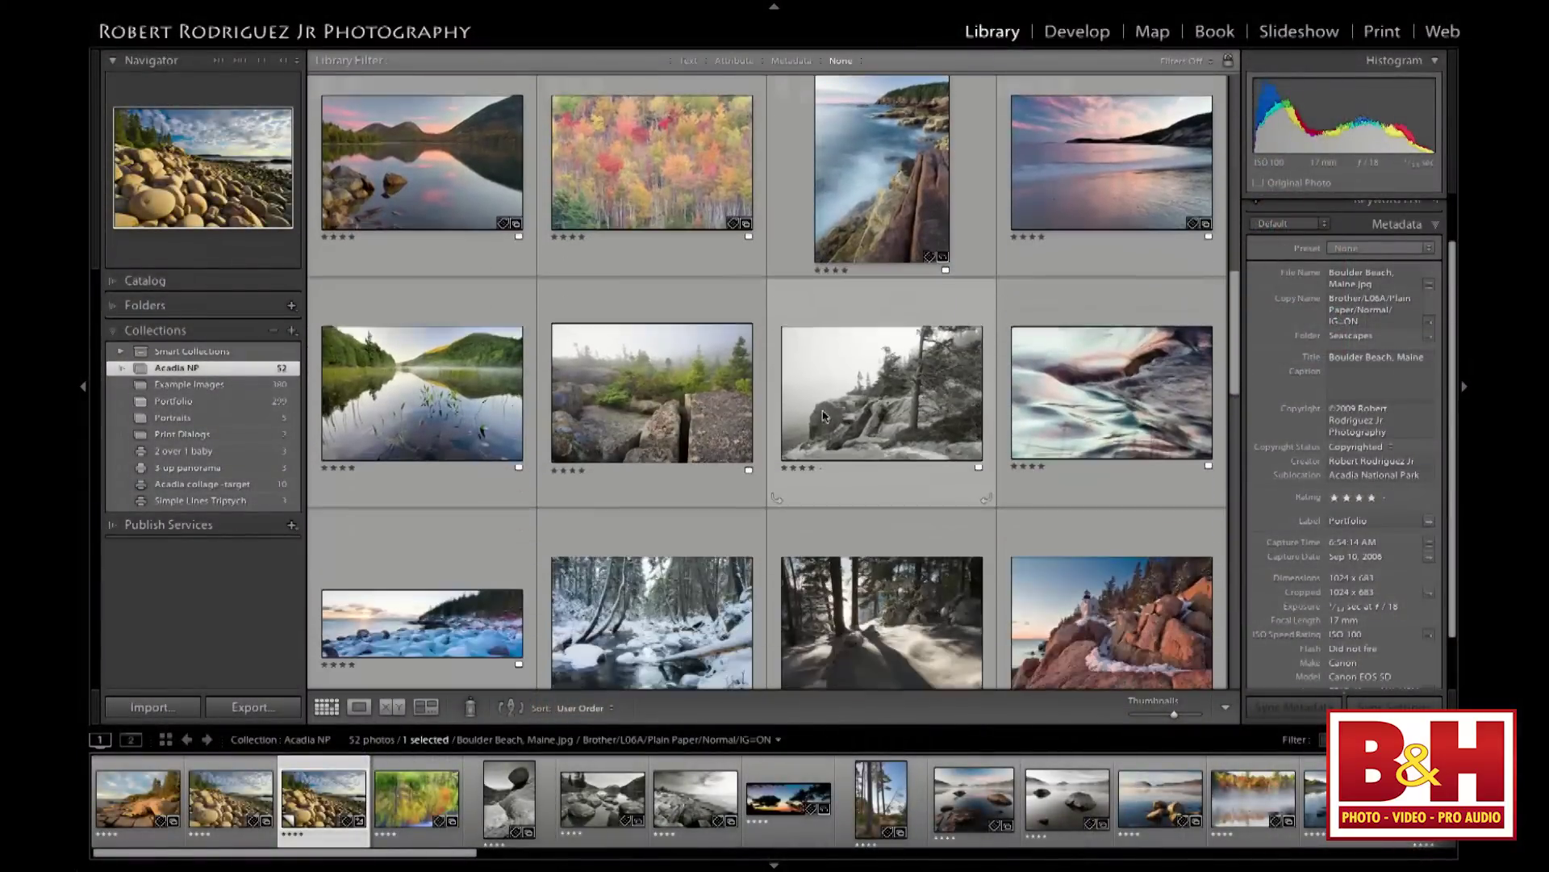
scroll(819, 425, "down", 5)
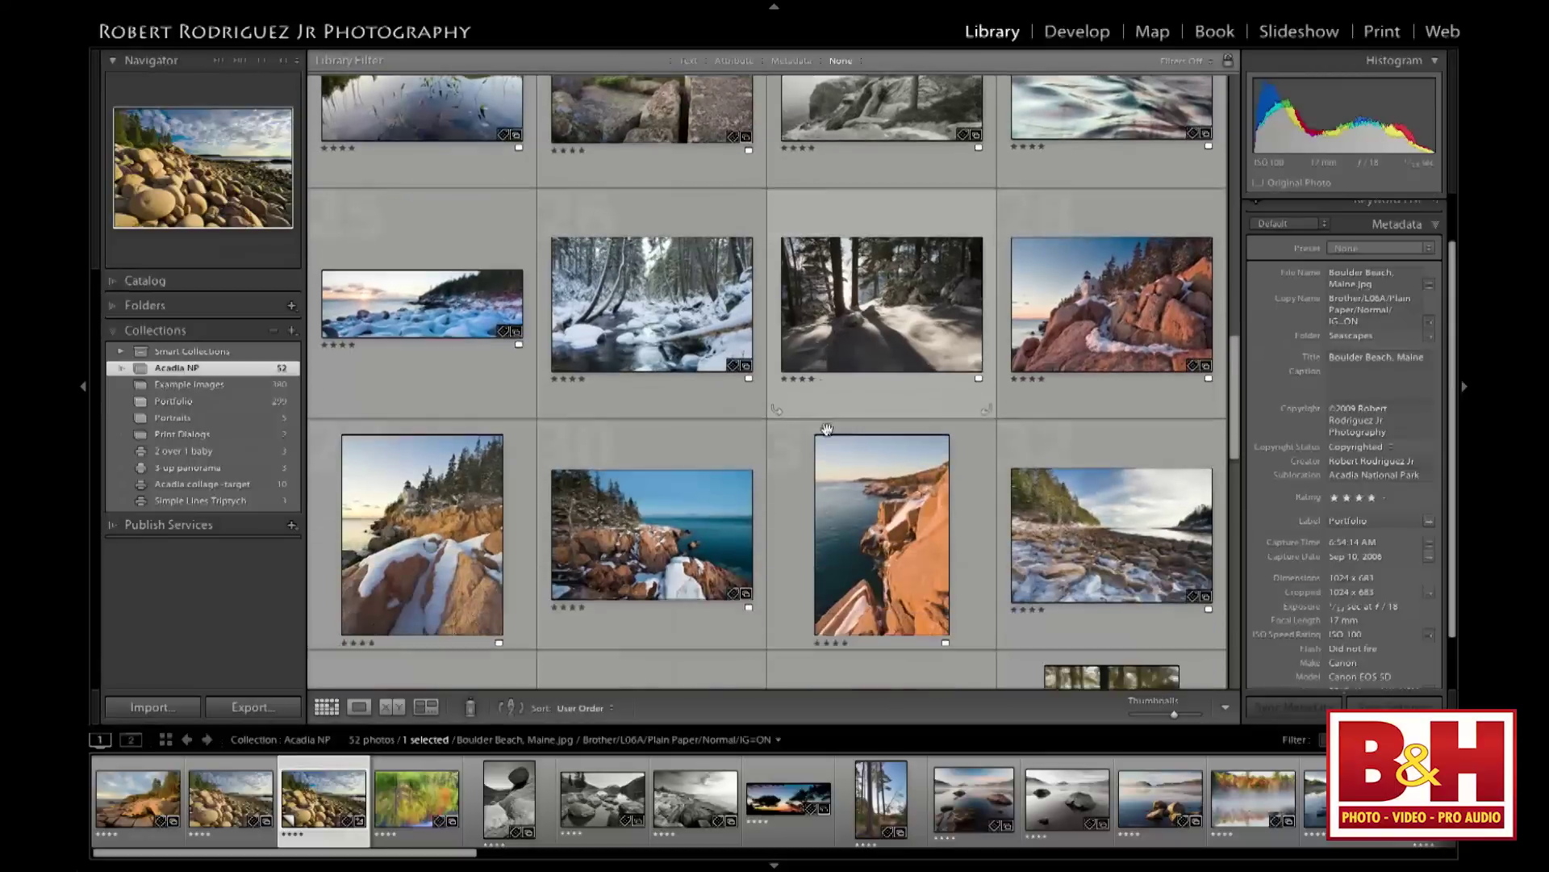
scroll(646, 417, "down", 1)
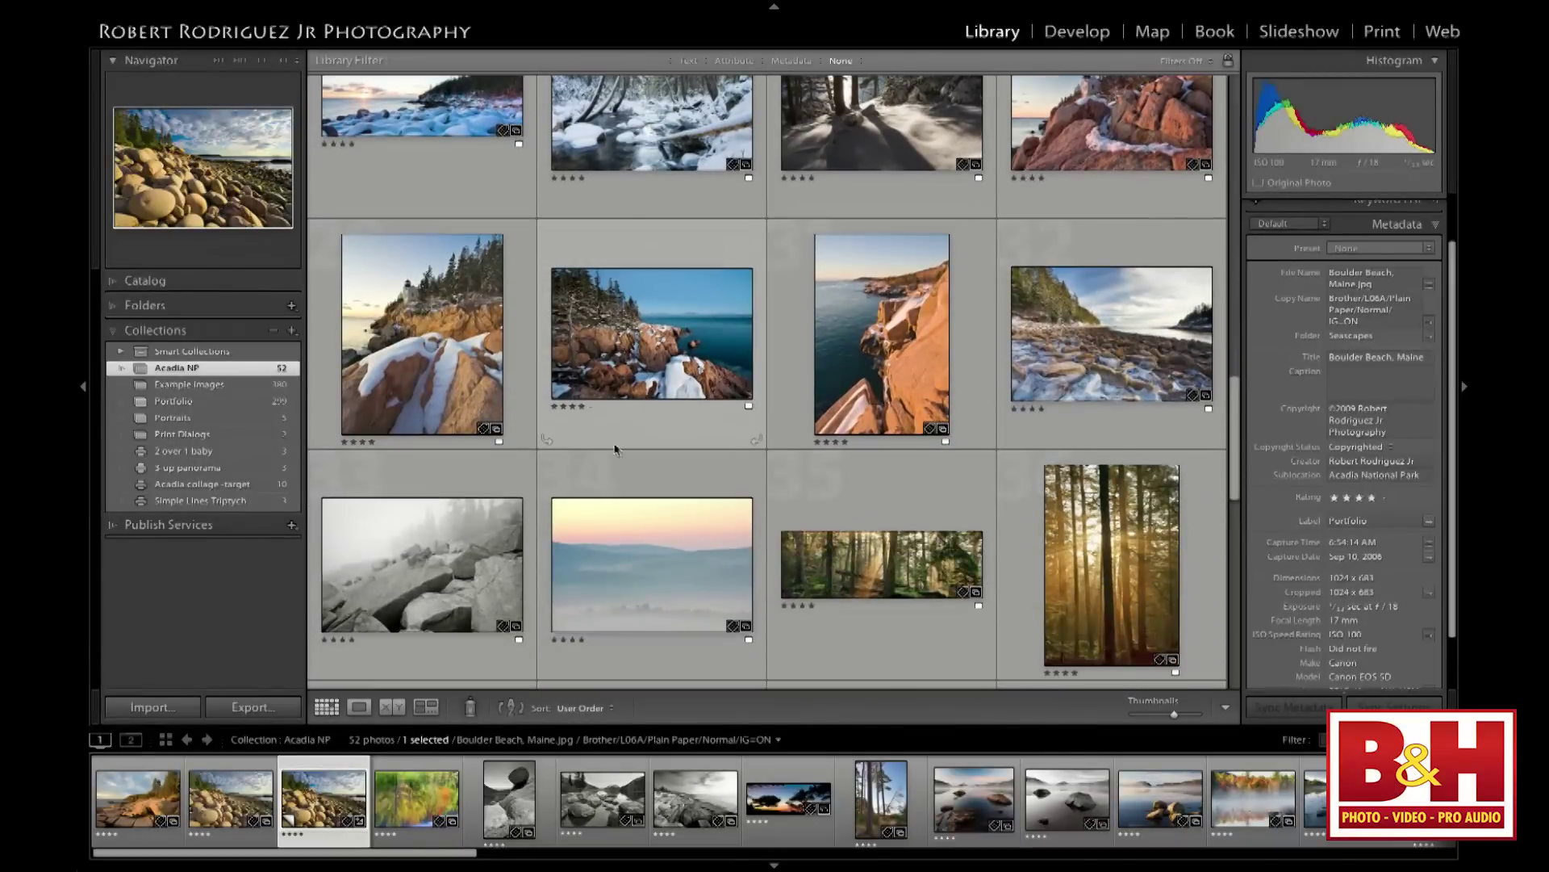
left_click(466, 546)
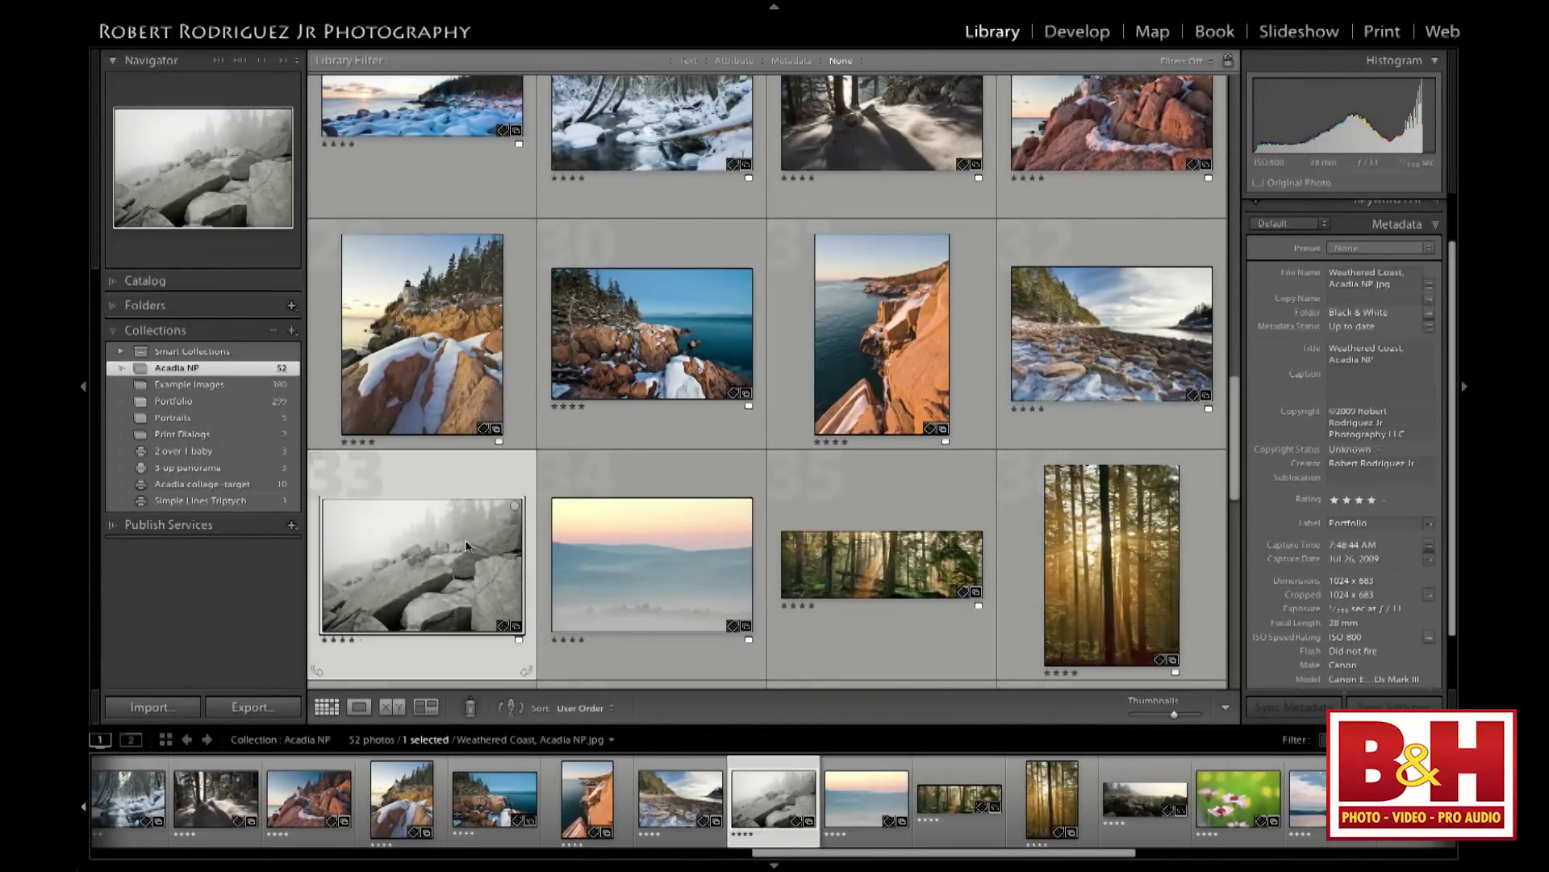
key("ctrl+alt+6")
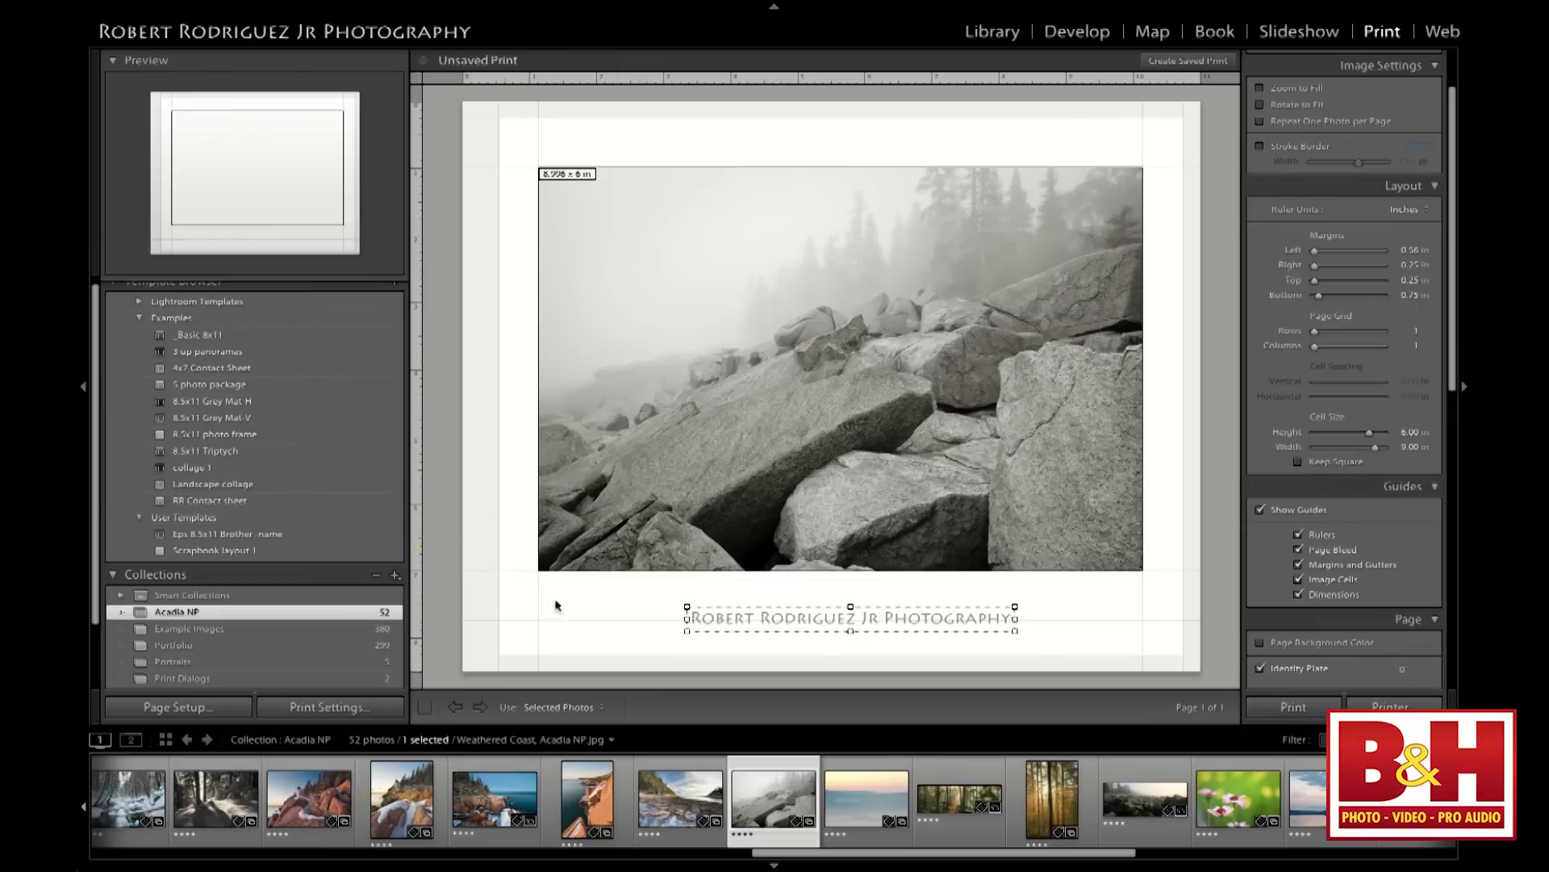
Select the stony shore photo, Weathered Coast, Color Waves and the vertical Lightburst forest photo for printing, leaving out the Silent Forest panorama
left_click(1052, 791, "shift")
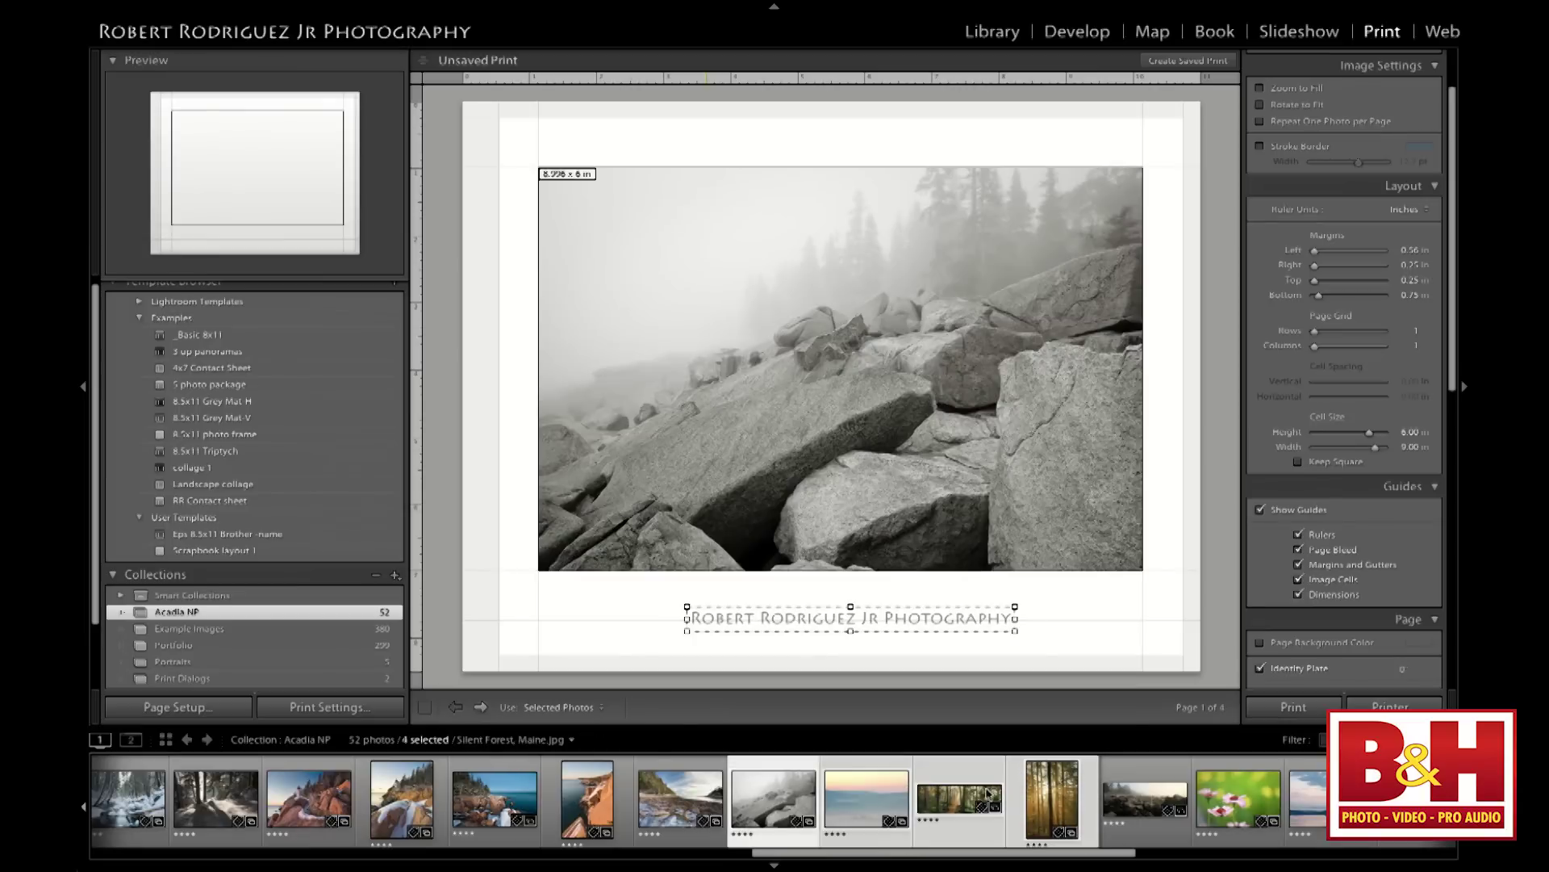
left_click(961, 801)
left_click(960, 801, "ctrl")
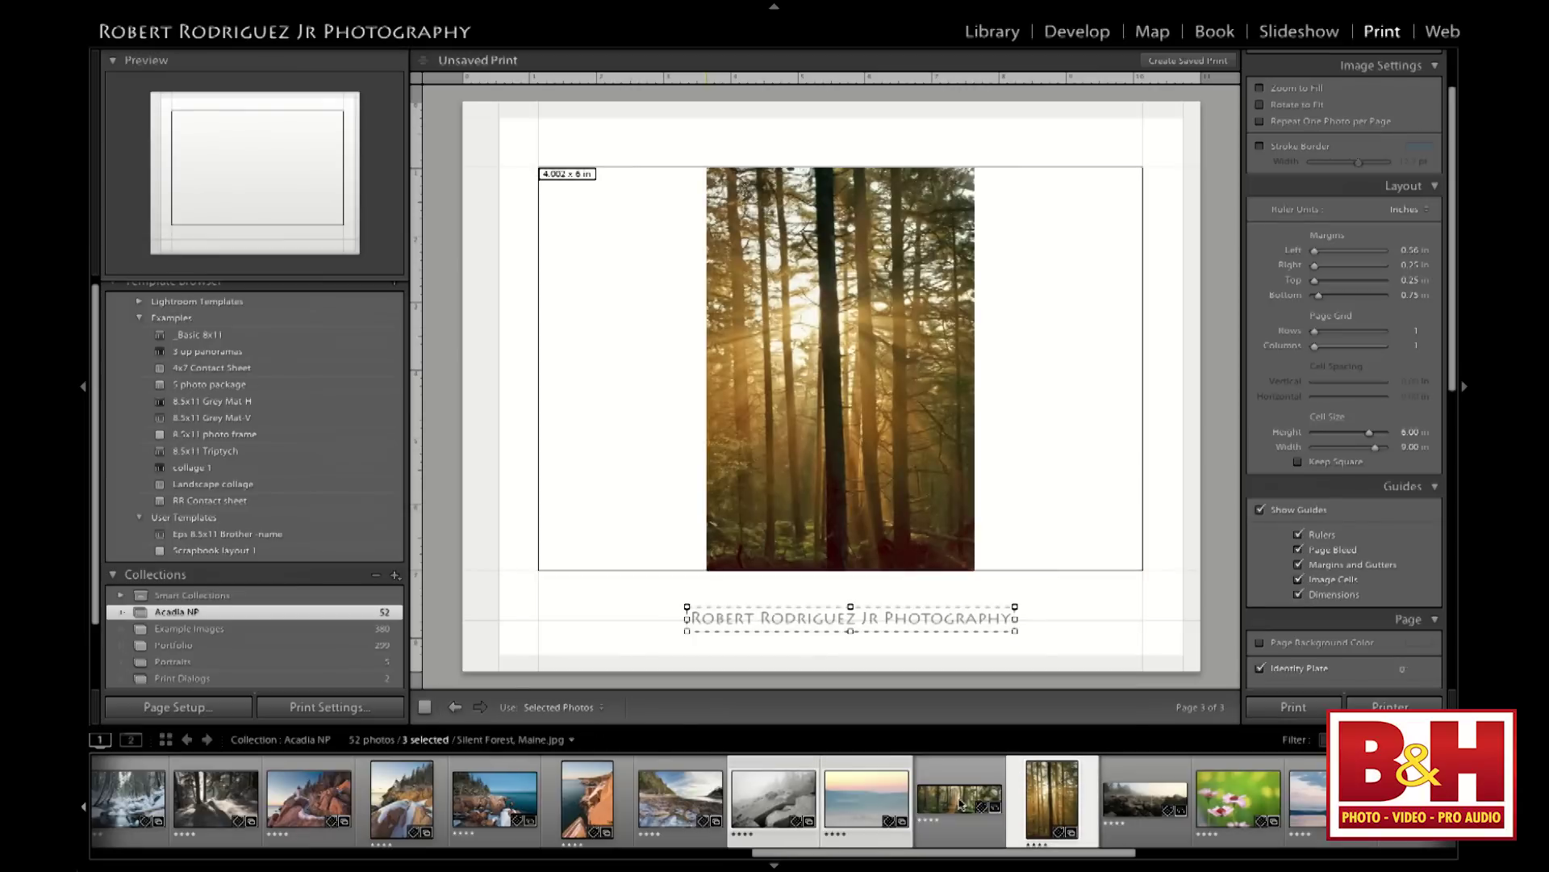
left_click(674, 799, "ctrl")
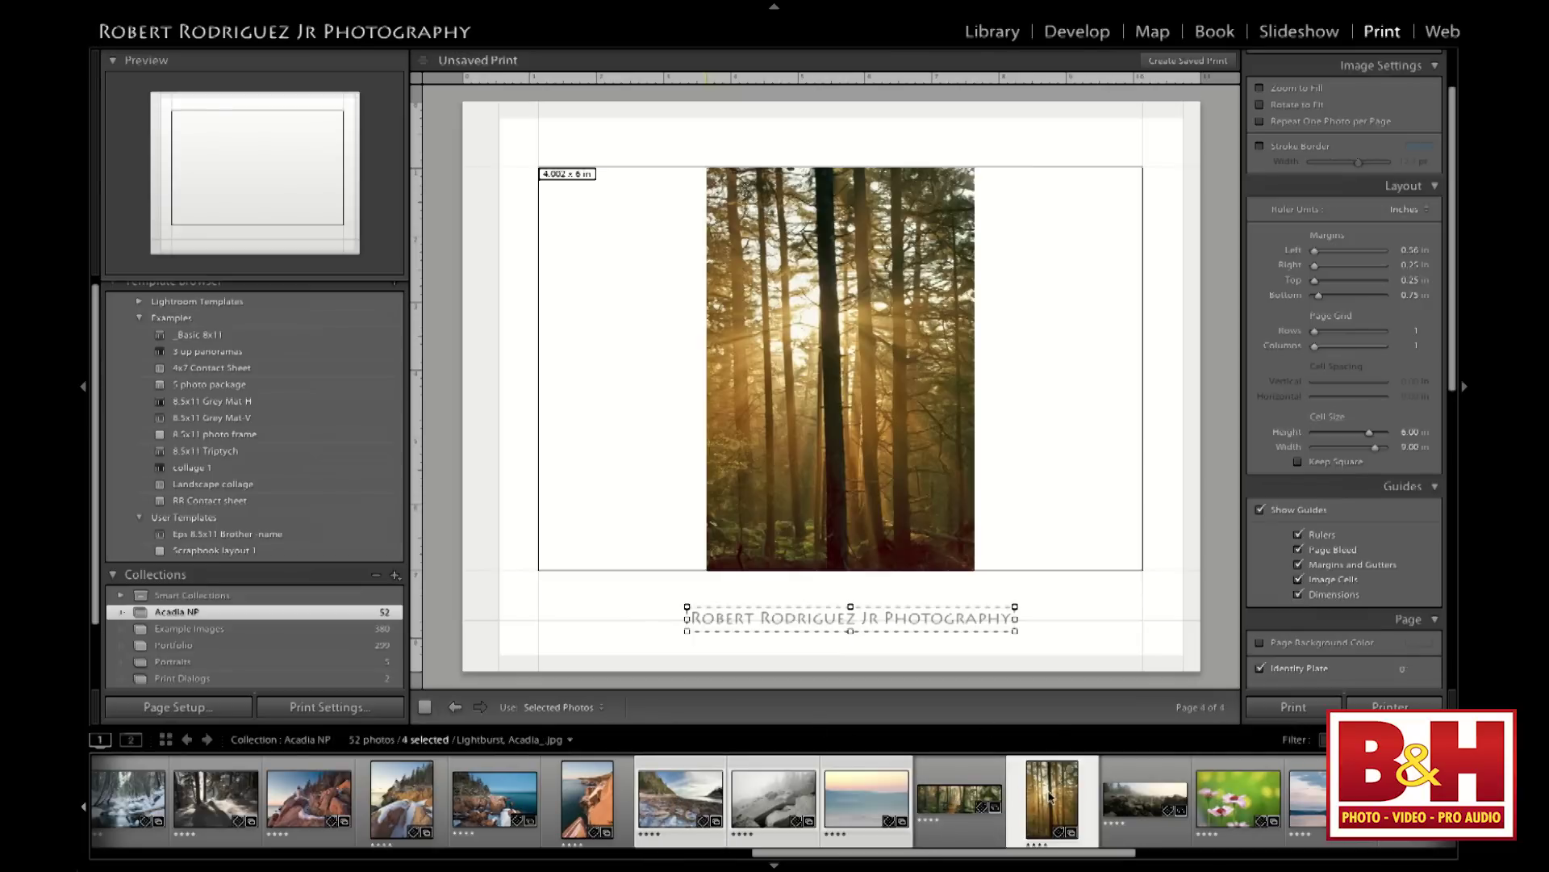
Go to the Color Waves page and examine the page settings of the 8.5x11 Grey Mat-H layout
key("Left")
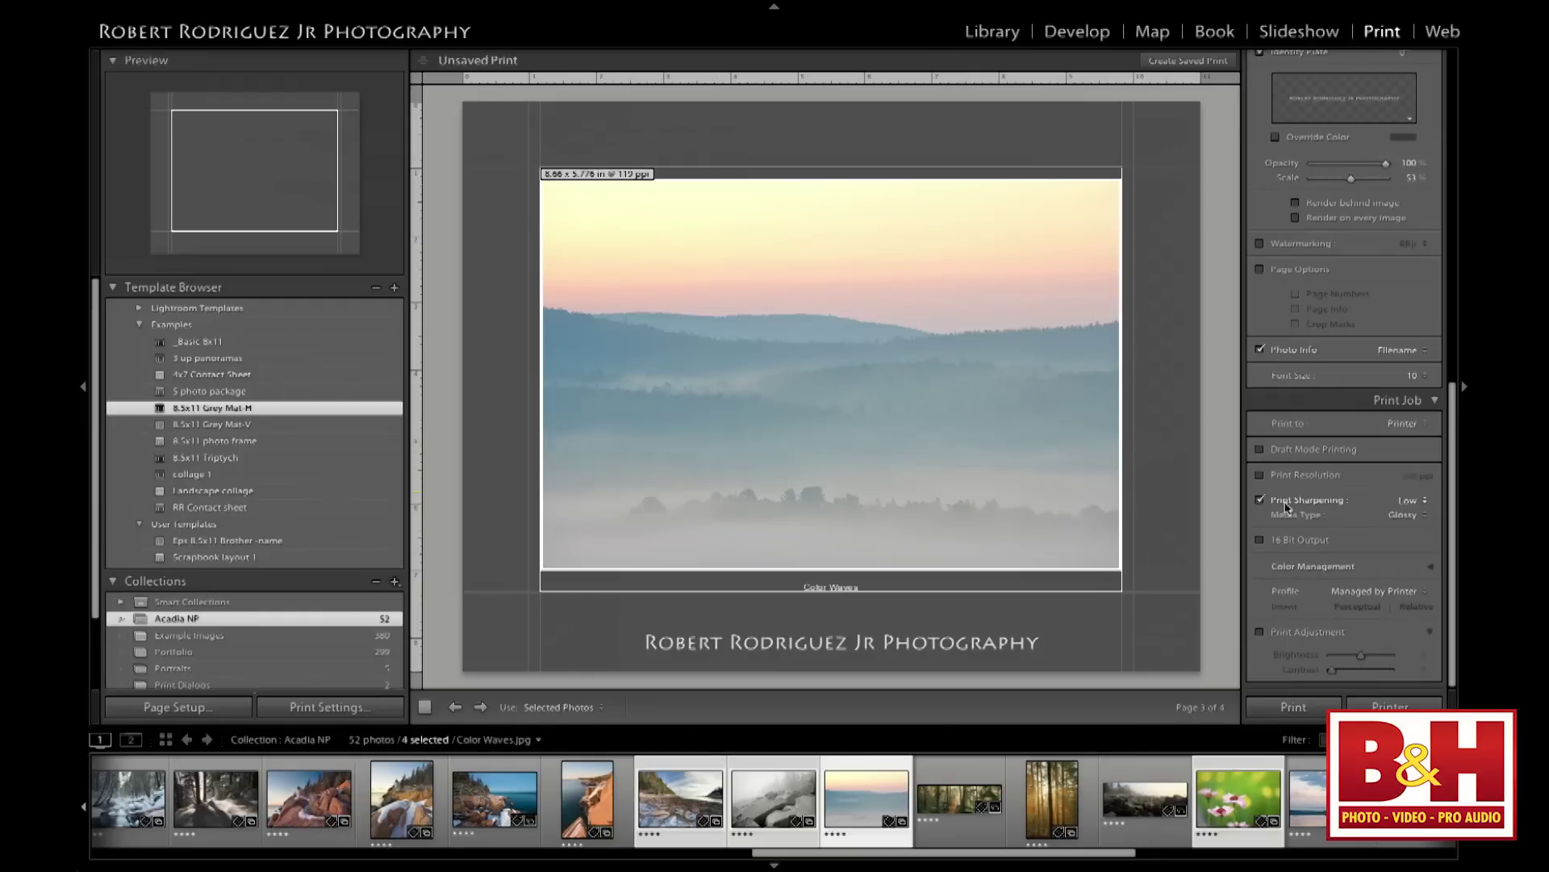
scroll(1333, 511, "up", 5)
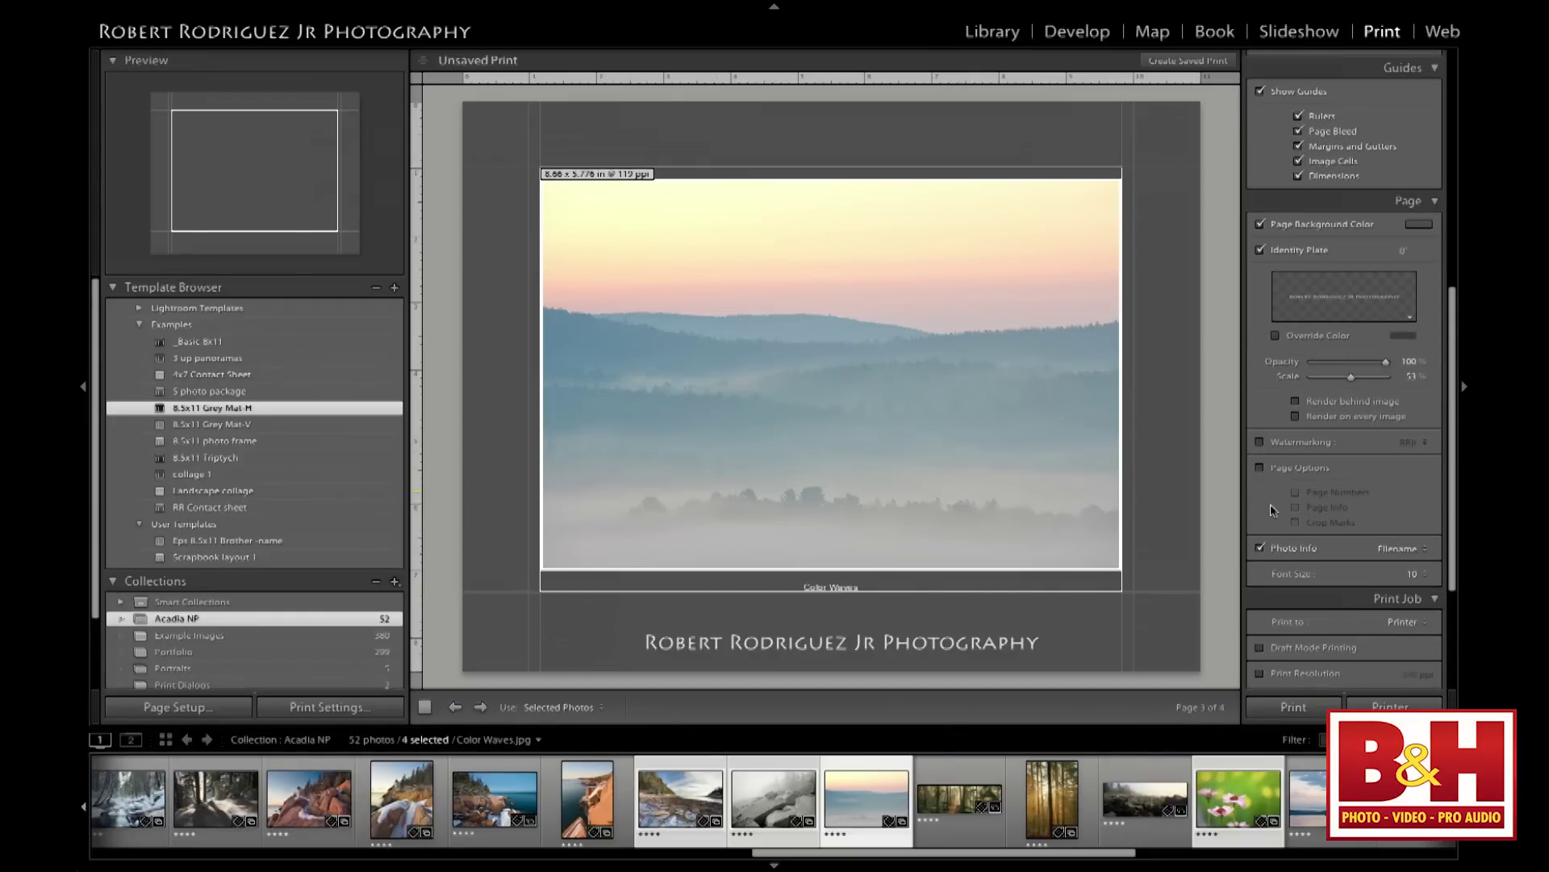
Hide the layout guides and compare the Color Waves page with and without its page background color, leaving the color on
scroll(1283, 452, "up", 5)
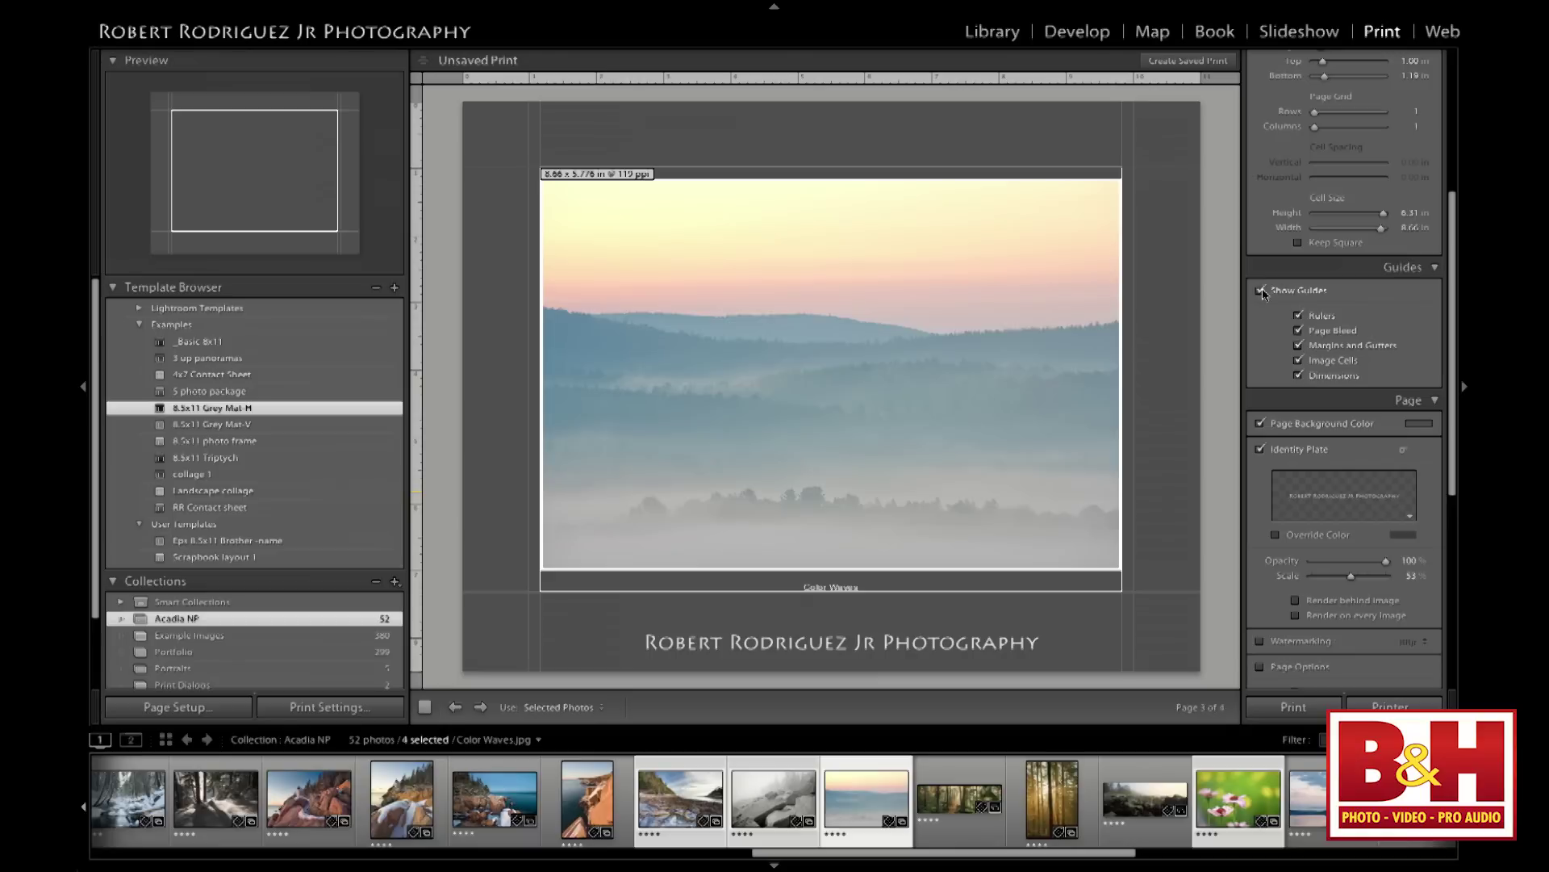
left_click(1260, 289)
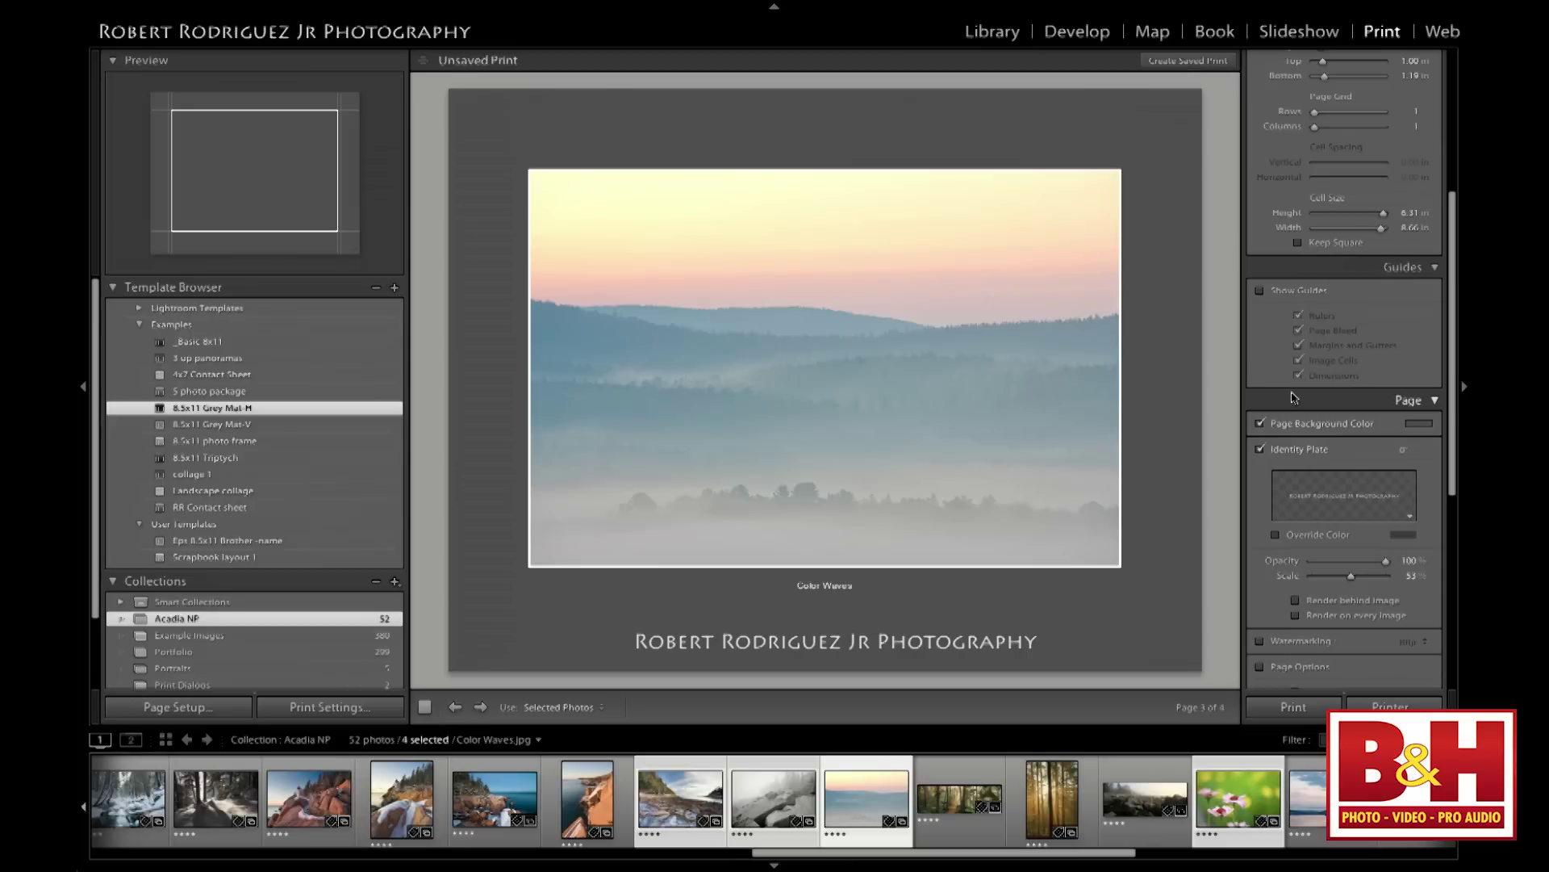
left_click(1260, 423)
left_click(1260, 423)
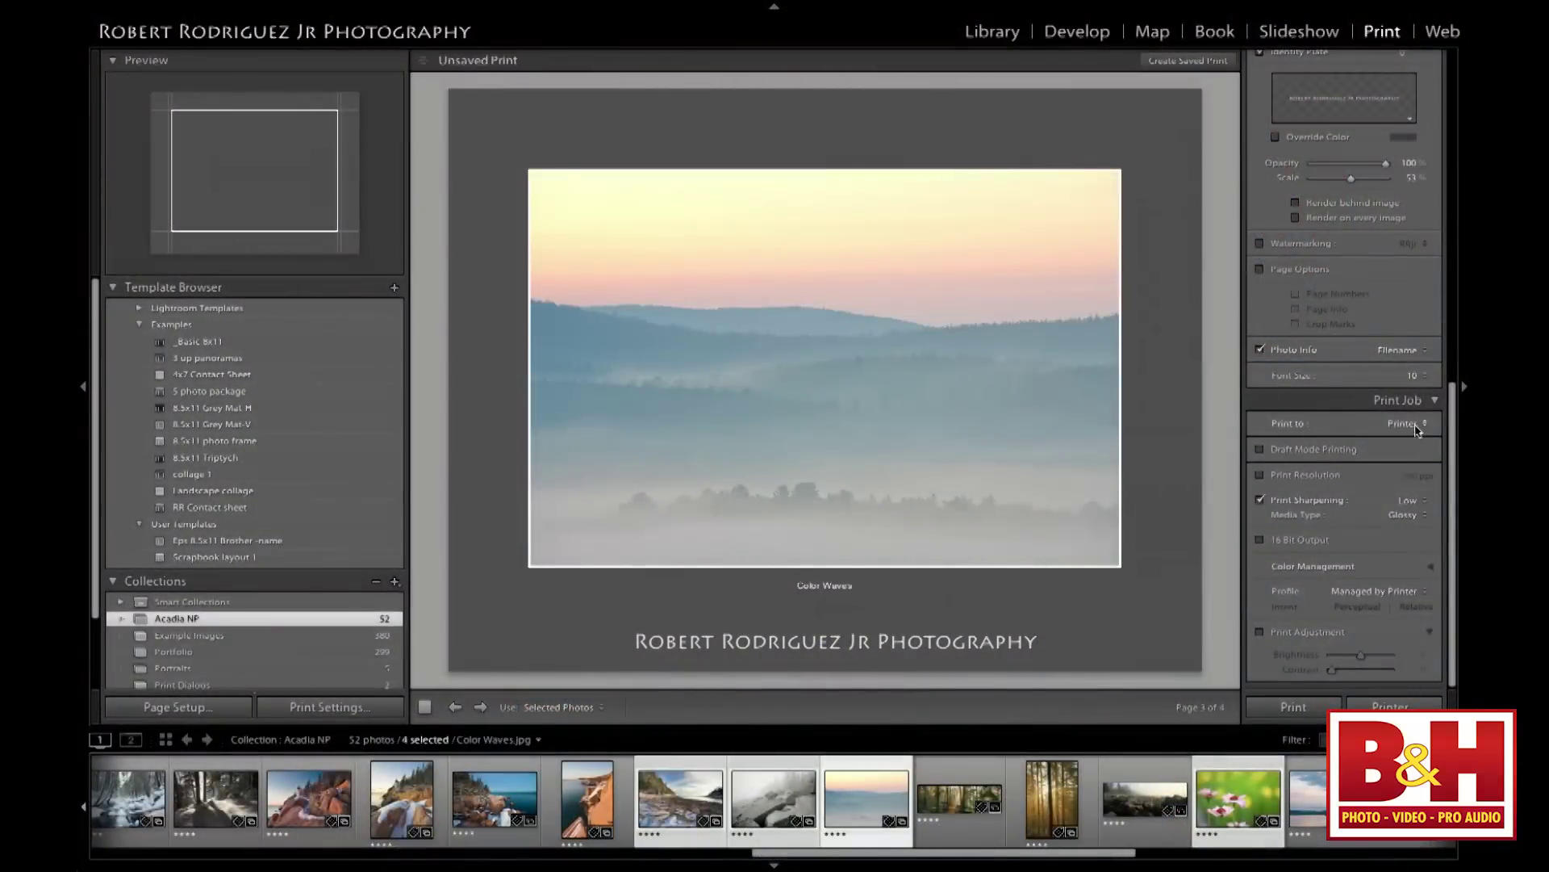
Set the print job to output to a JPEG file with a file resolution of 72 ppi
left_click(1408, 423)
left_click(1413, 437)
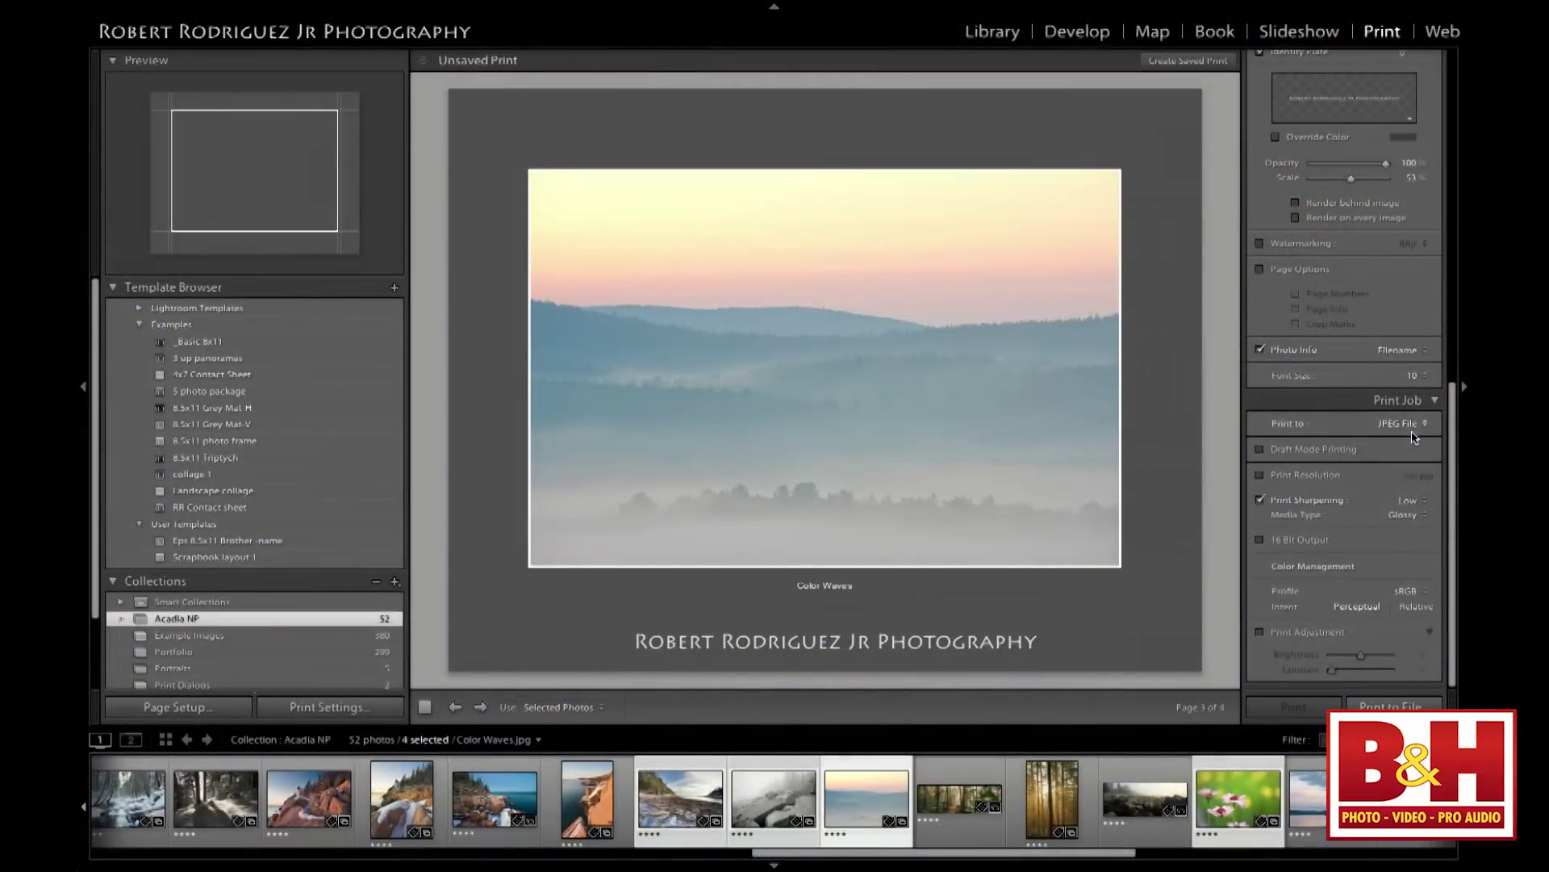
scroll(1364, 549, "down", 1)
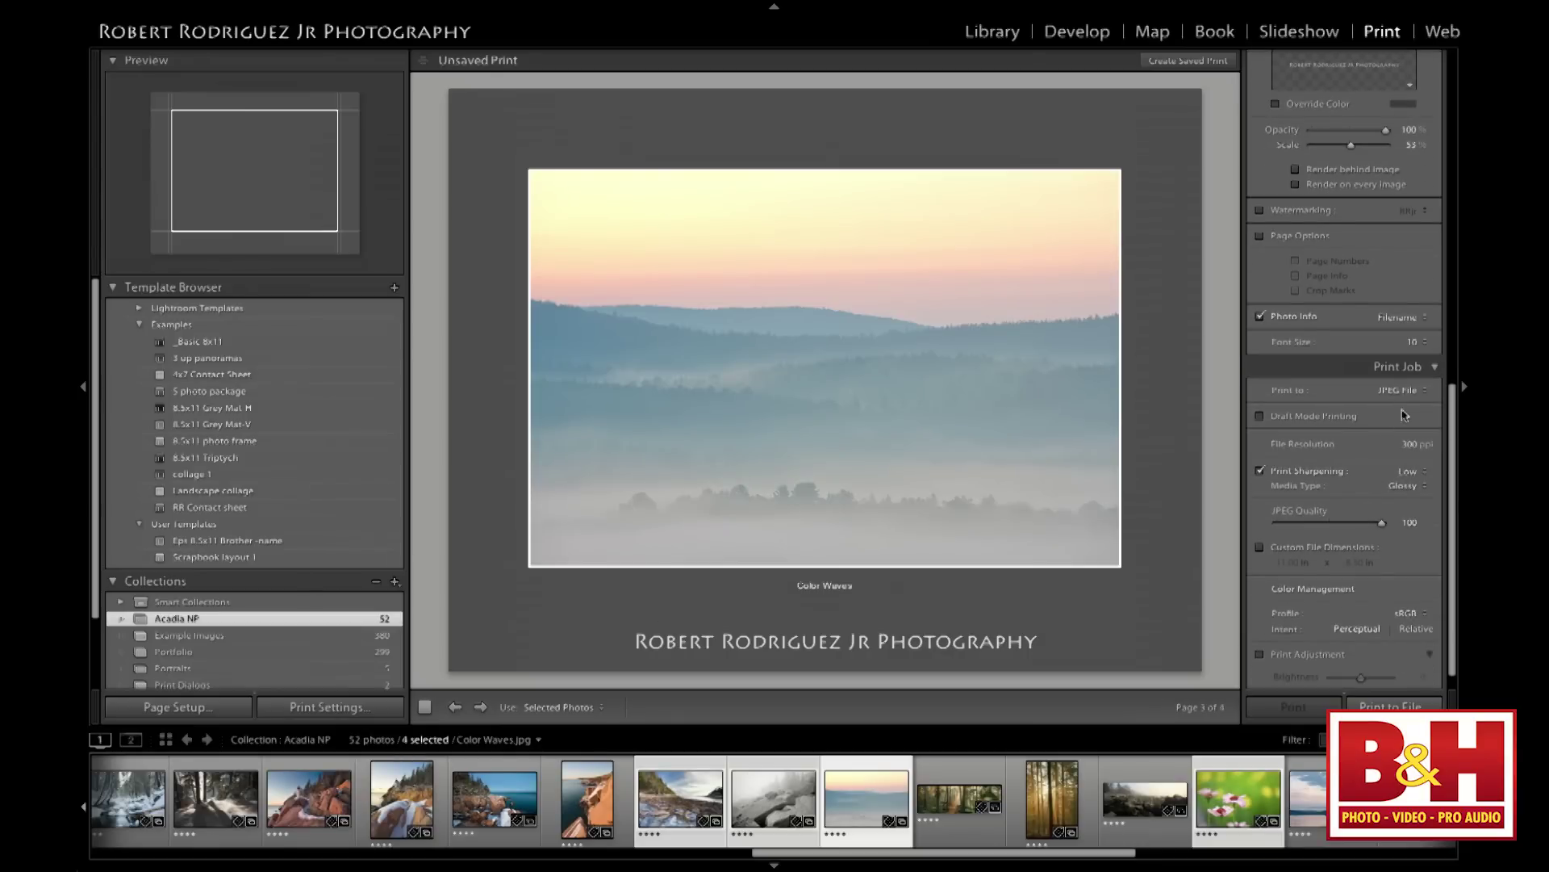
left_click(1407, 444)
type("240")
left_click(1403, 446)
type("72")
Set print sharpening to Standard and its media type to Matte, keeping sharpening enabled
left_click(1322, 473)
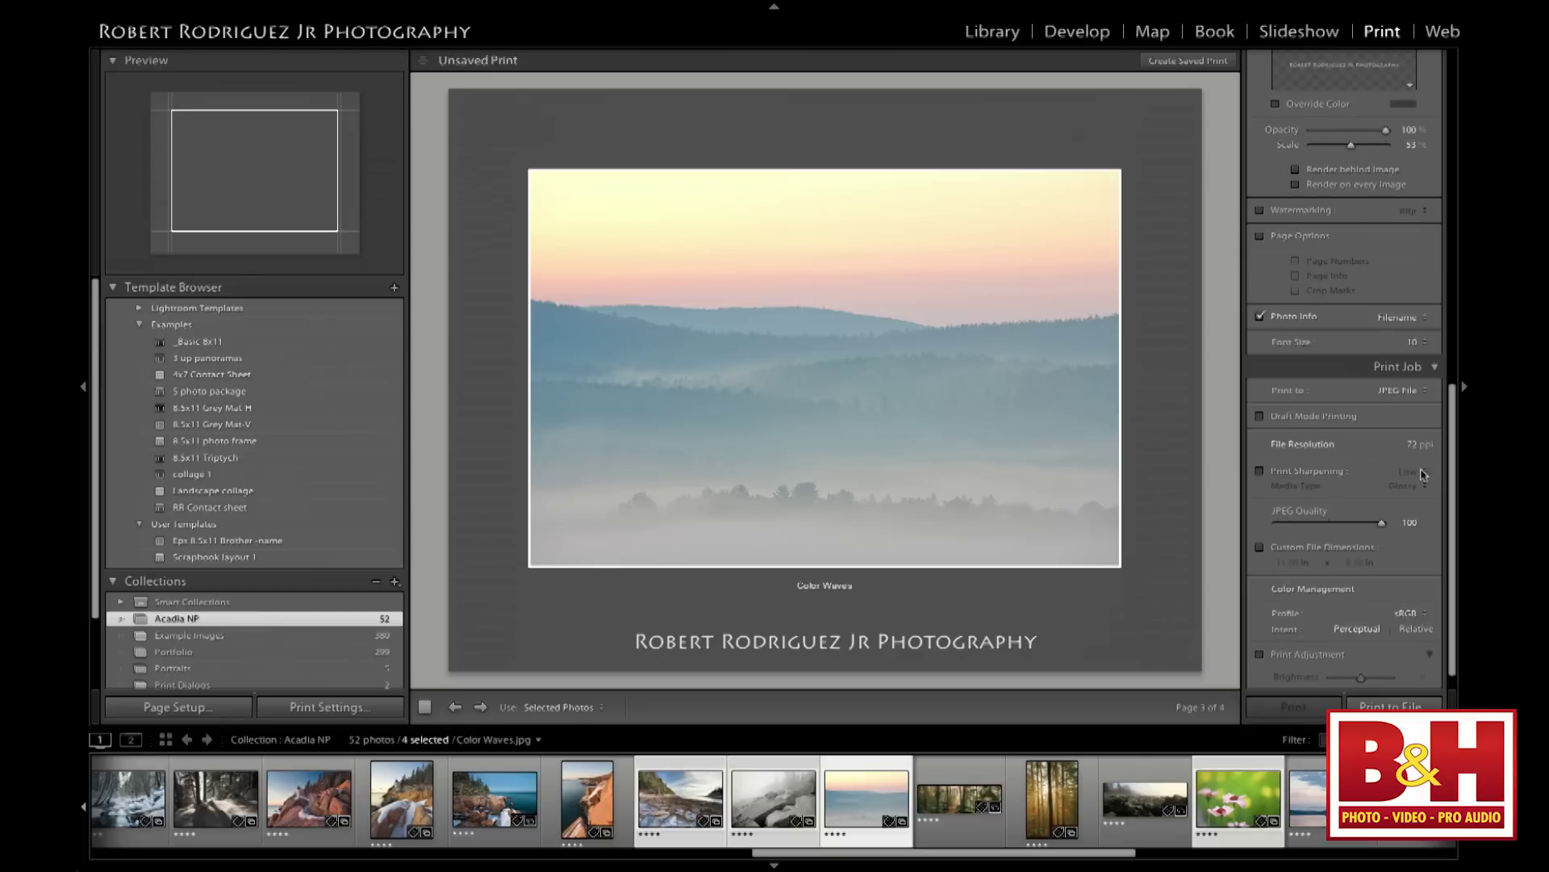
left_click(1260, 471)
left_click(1408, 476)
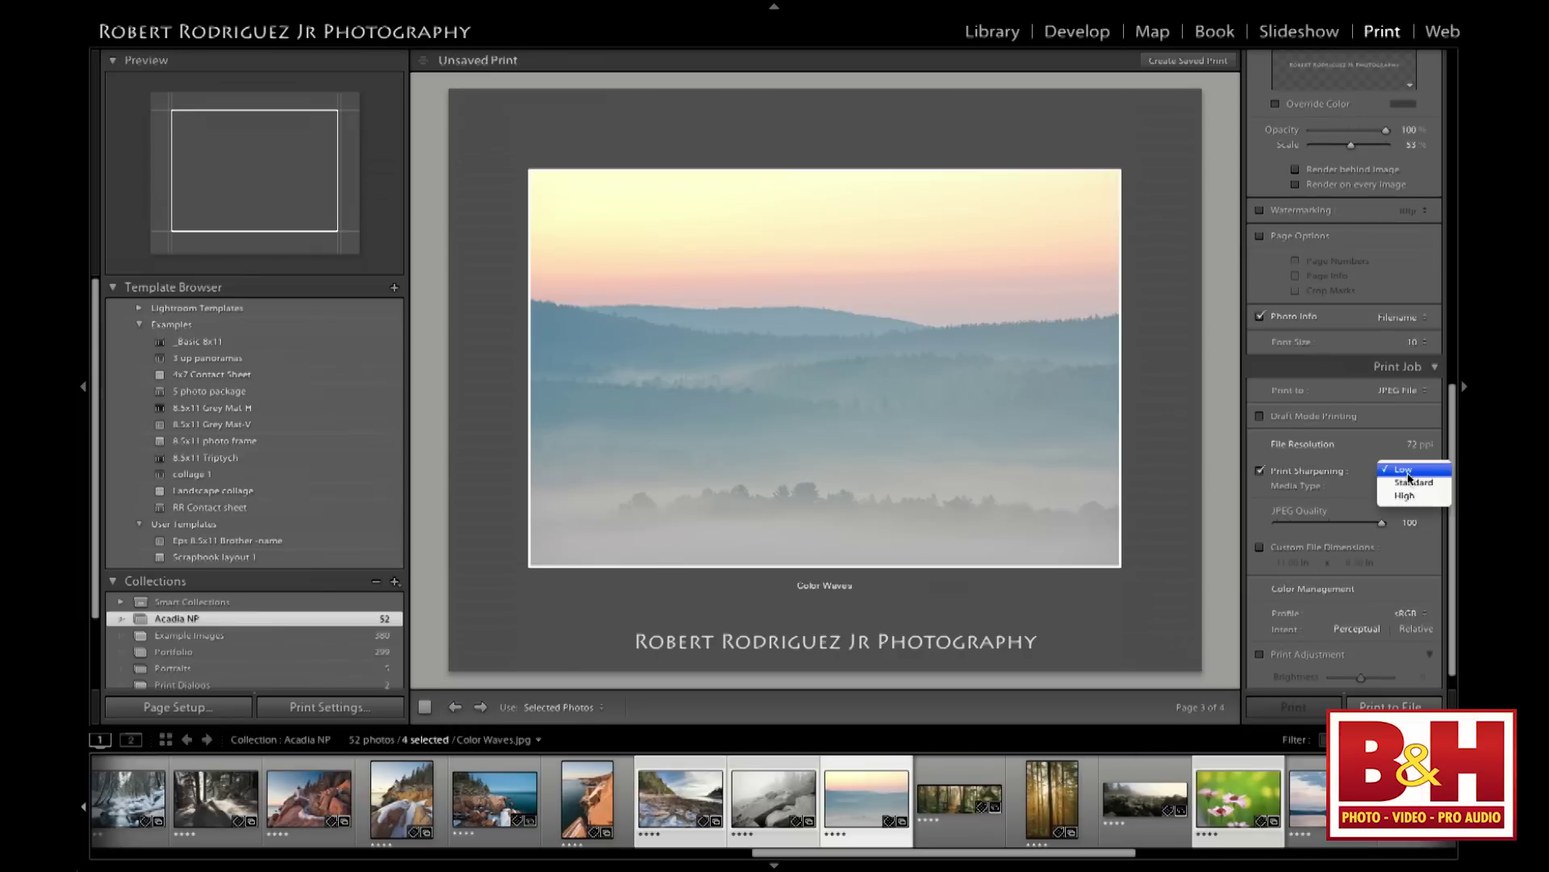
left_click(1405, 472)
left_click(1417, 486)
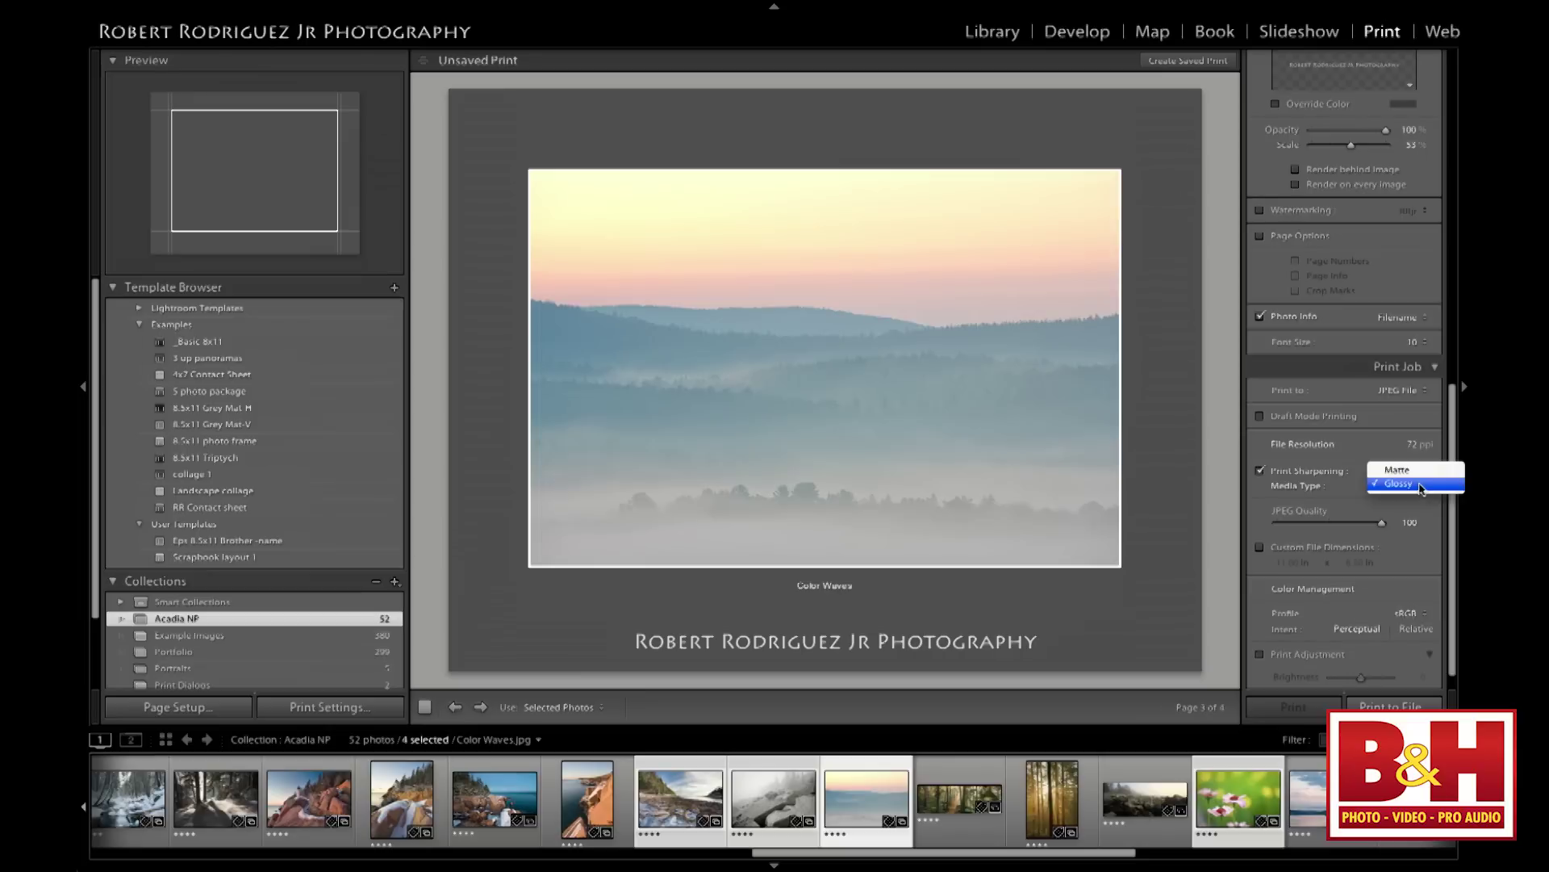
left_click(1409, 484)
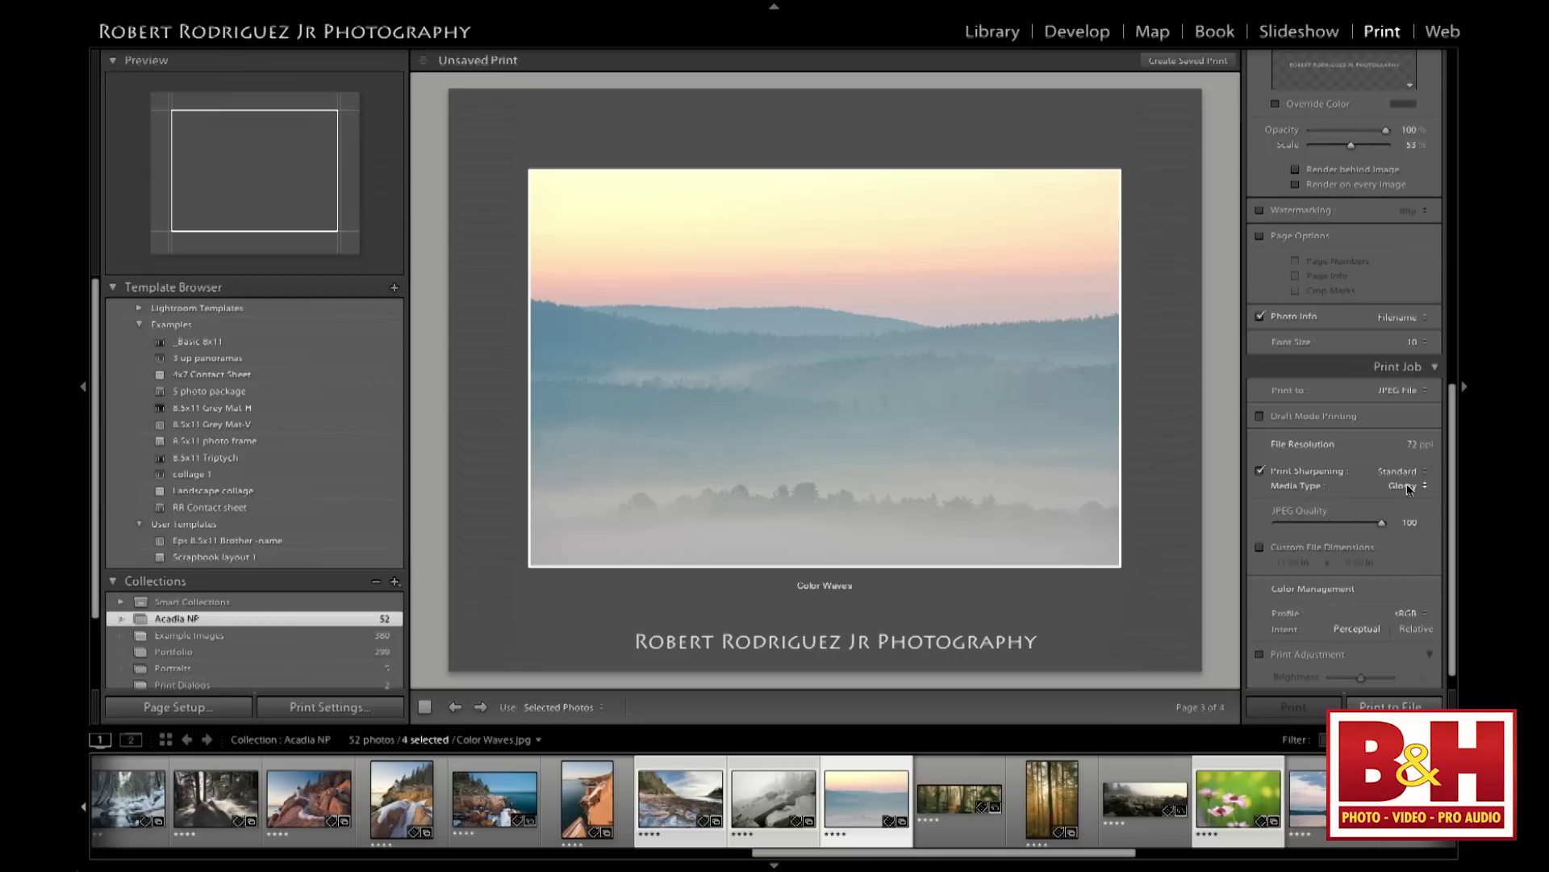
left_click(1409, 488)
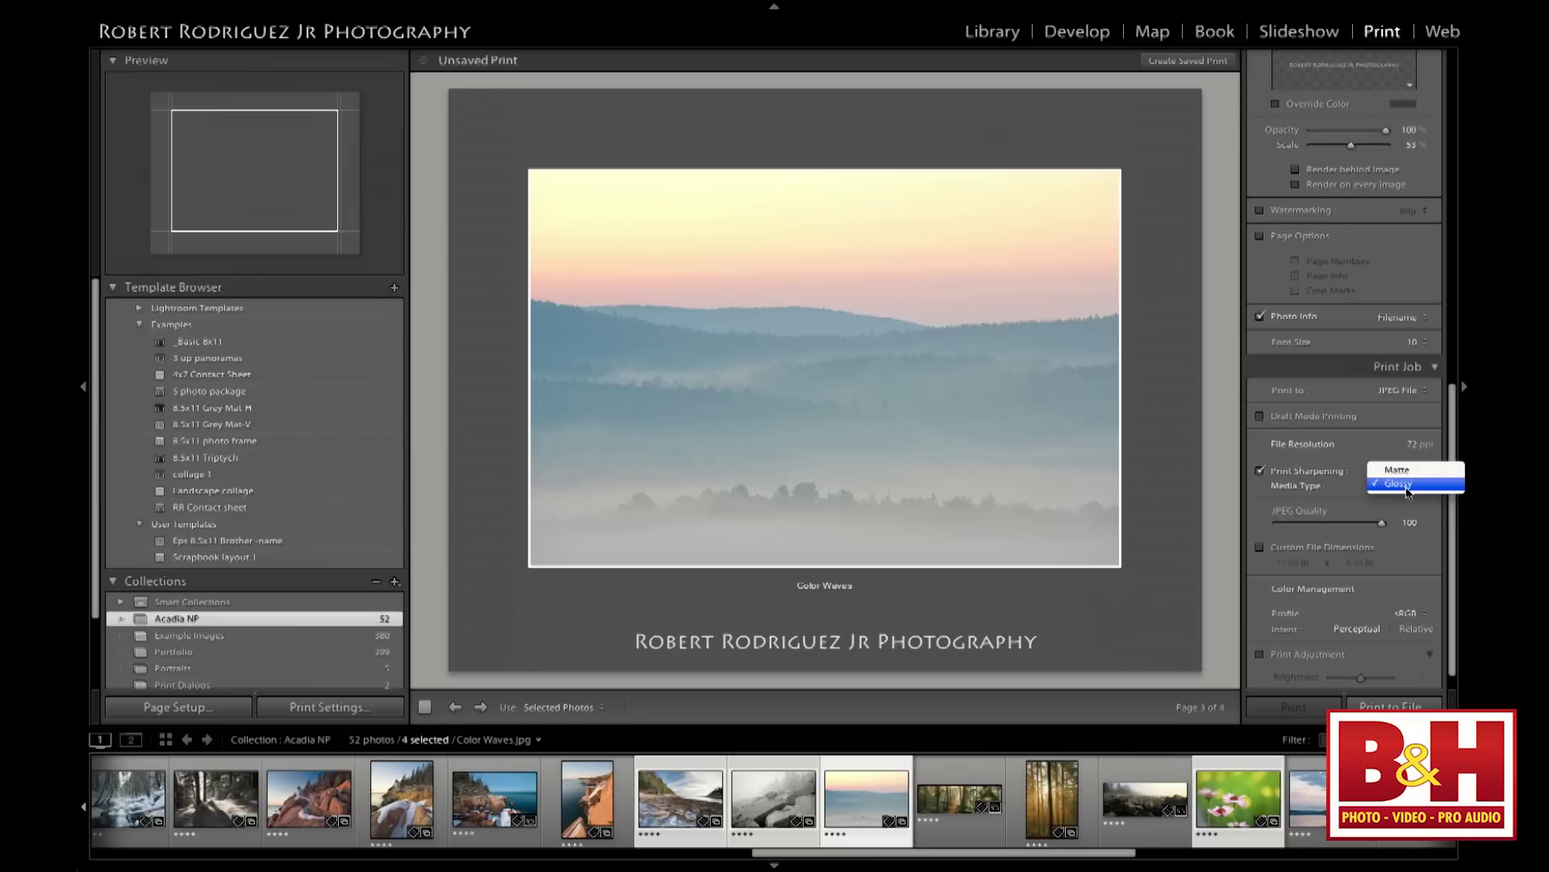
left_click(1380, 463)
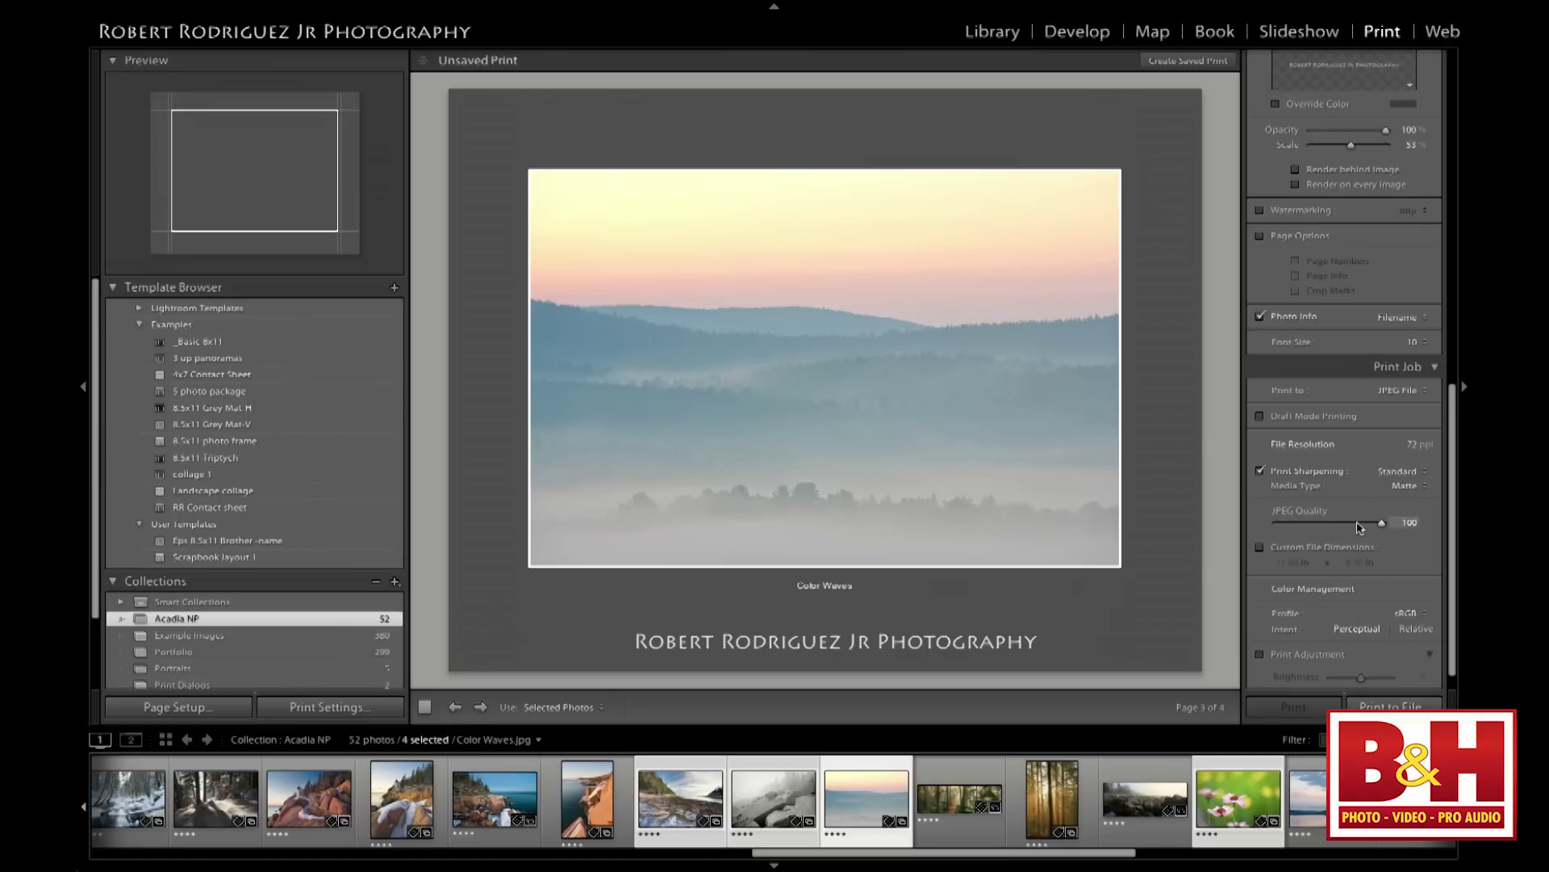
Lower the JPEG quality to about 84 and leave custom file dimensions turned off
left_click_drag(1381, 522, 1364, 522)
left_click(1261, 548)
left_click(1260, 548)
scroll(1356, 557, "down", 2)
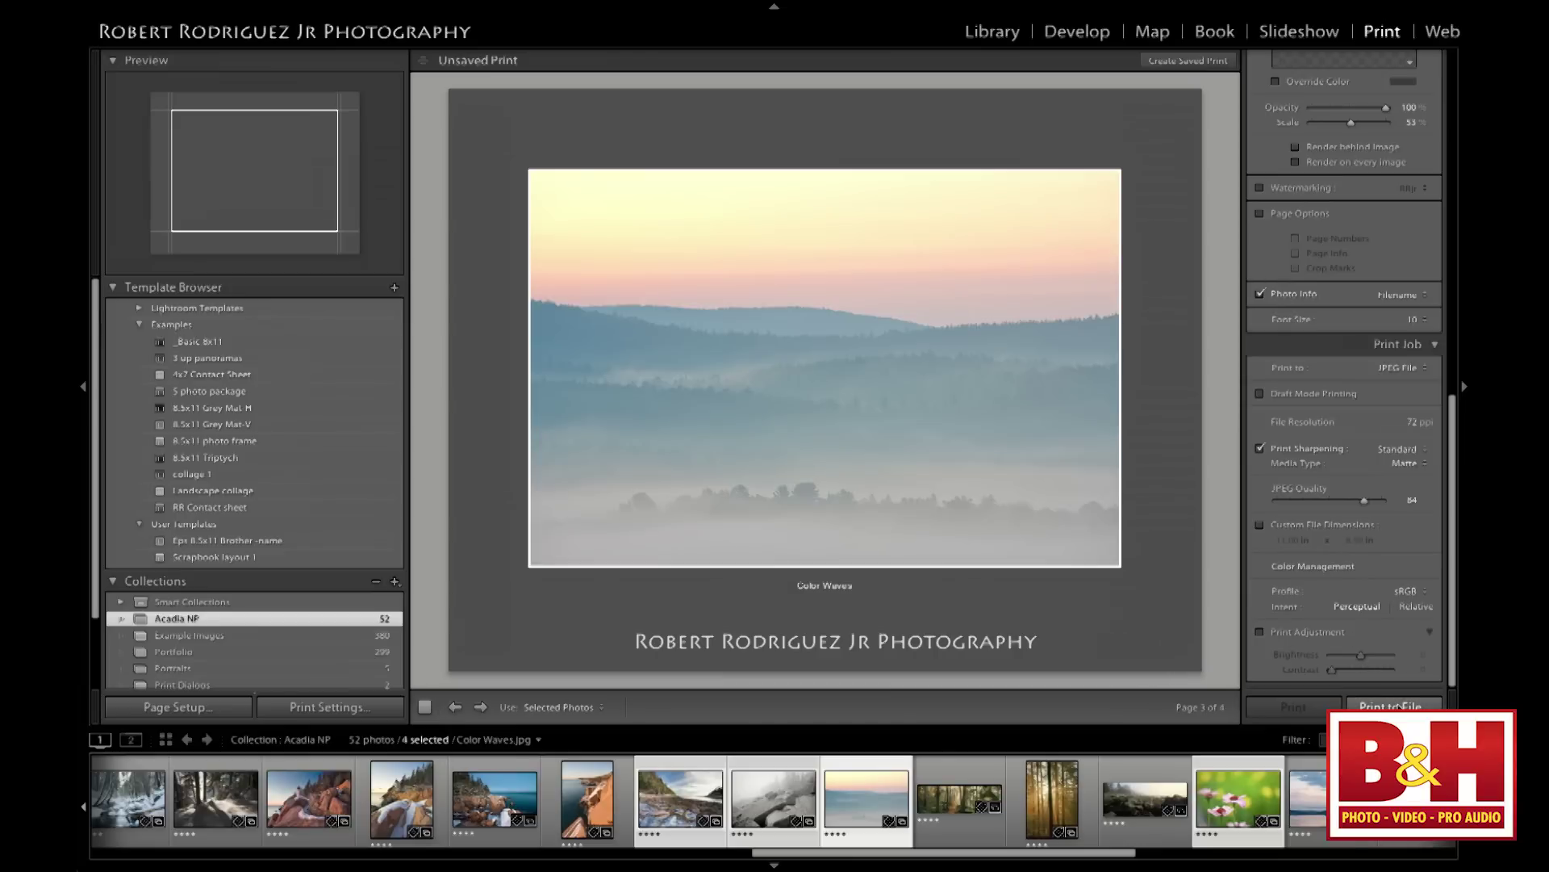
Export the selected pages as JPEG files to the Desktop under the name "mat sample"
left_click(1392, 705)
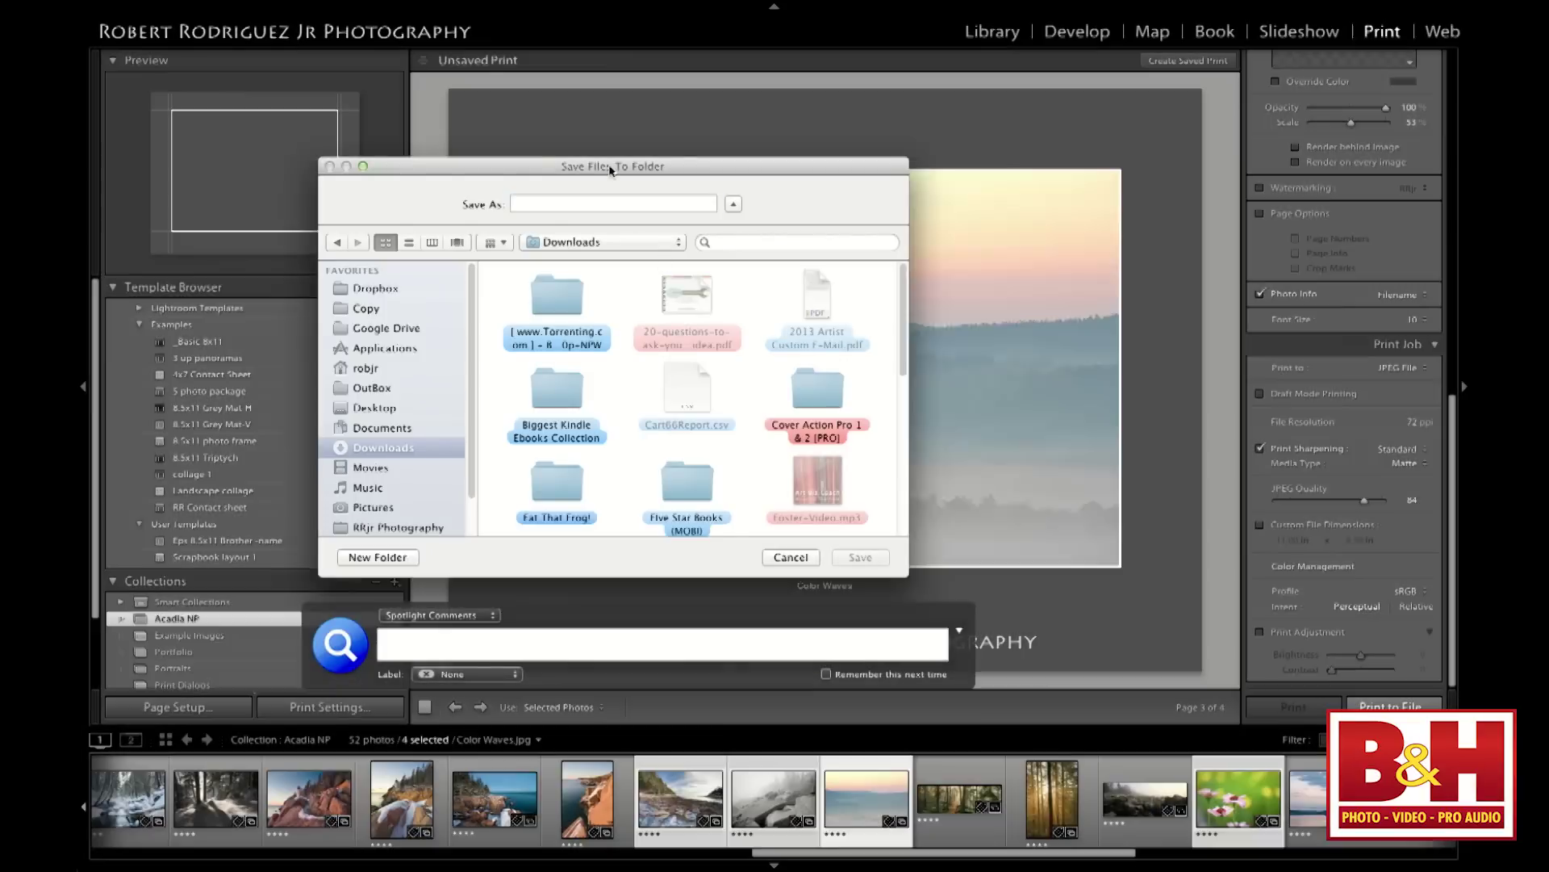
left_click_drag(611, 169, 833, 138)
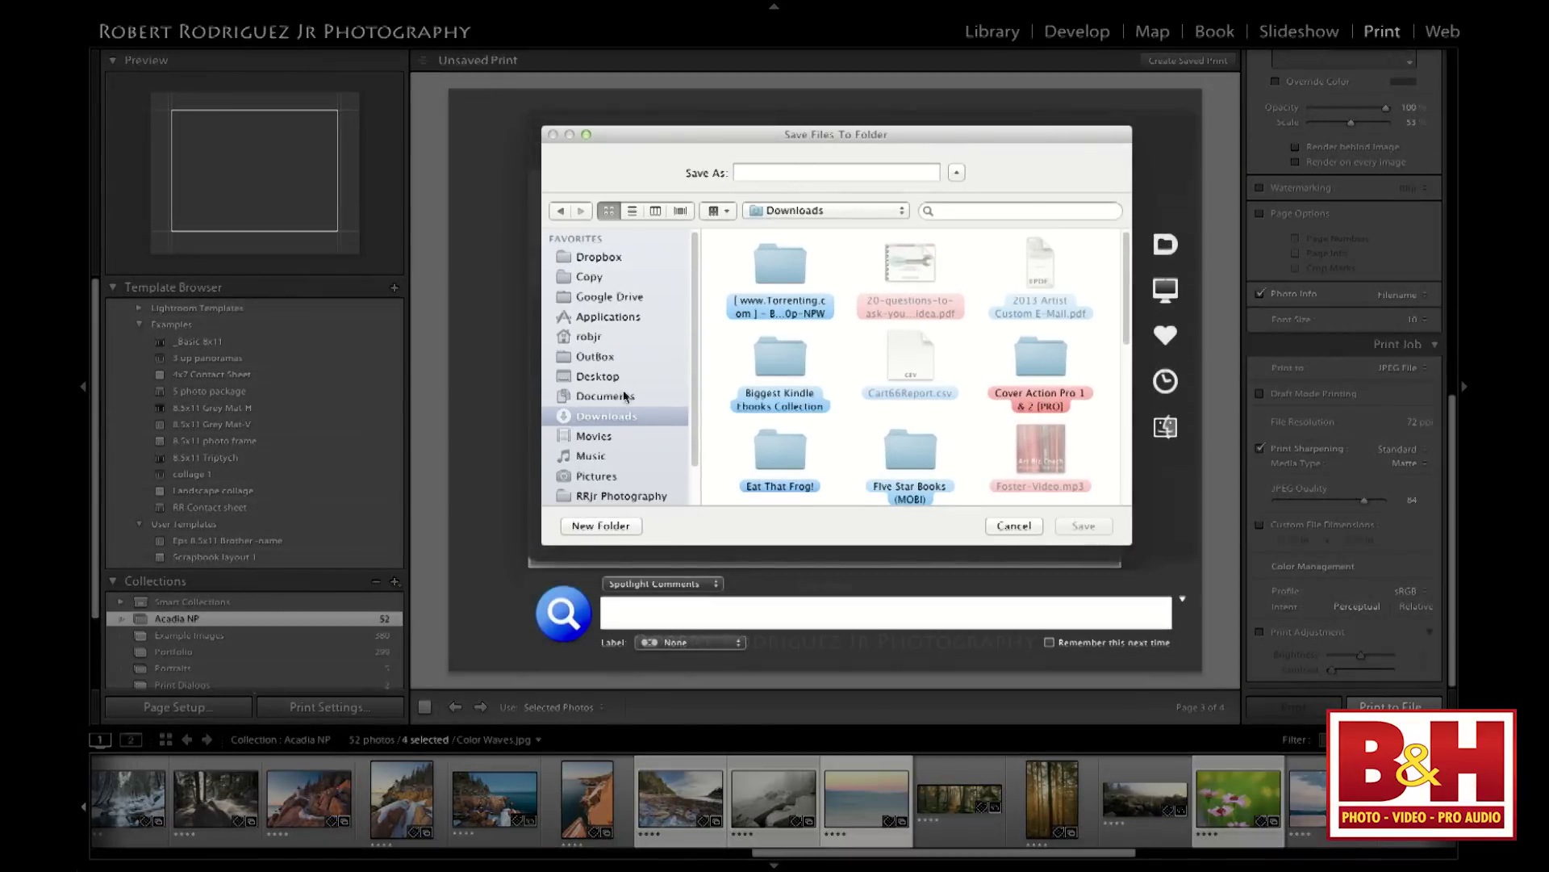
left_click(620, 378)
left_click(830, 175)
type("ma")
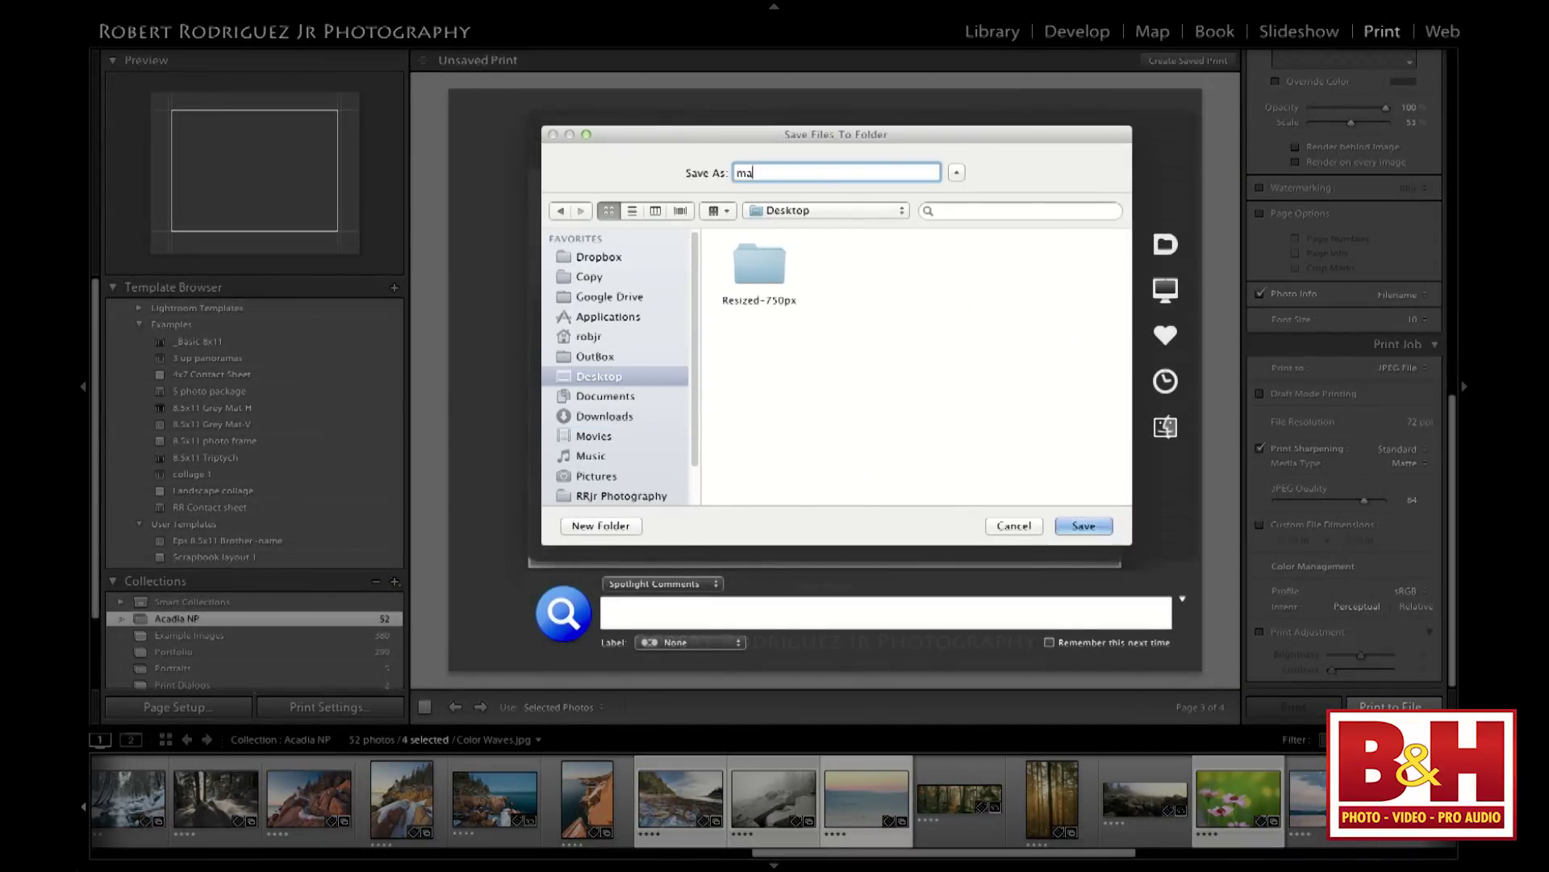
type("tt sample")
left_click(1083, 525)
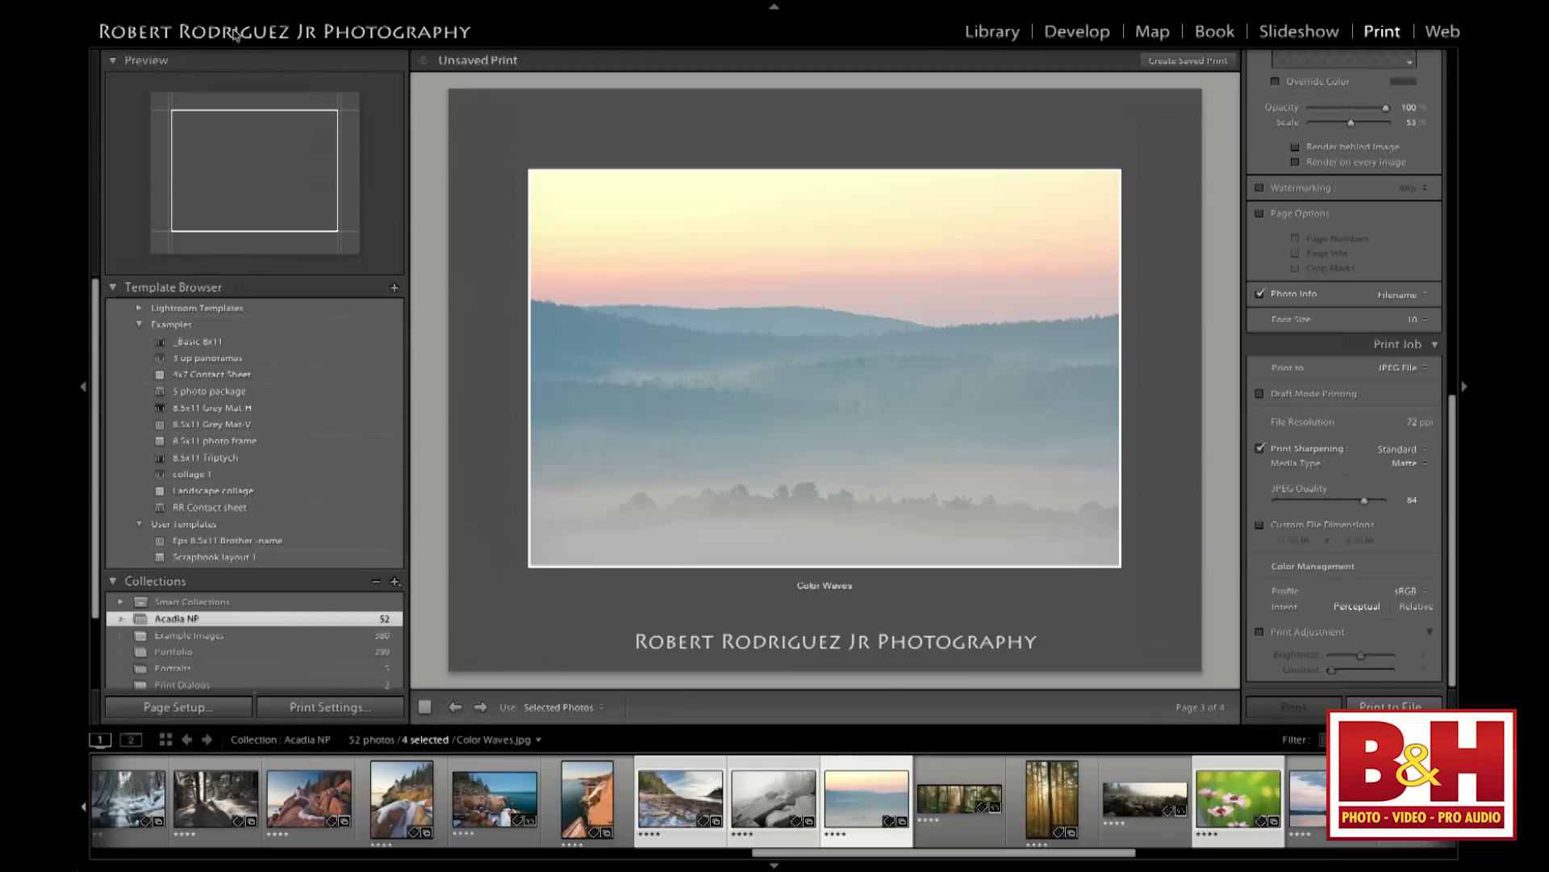
Switch to Finder and open the mat sample folder on the Desktop
key("super+Tab")
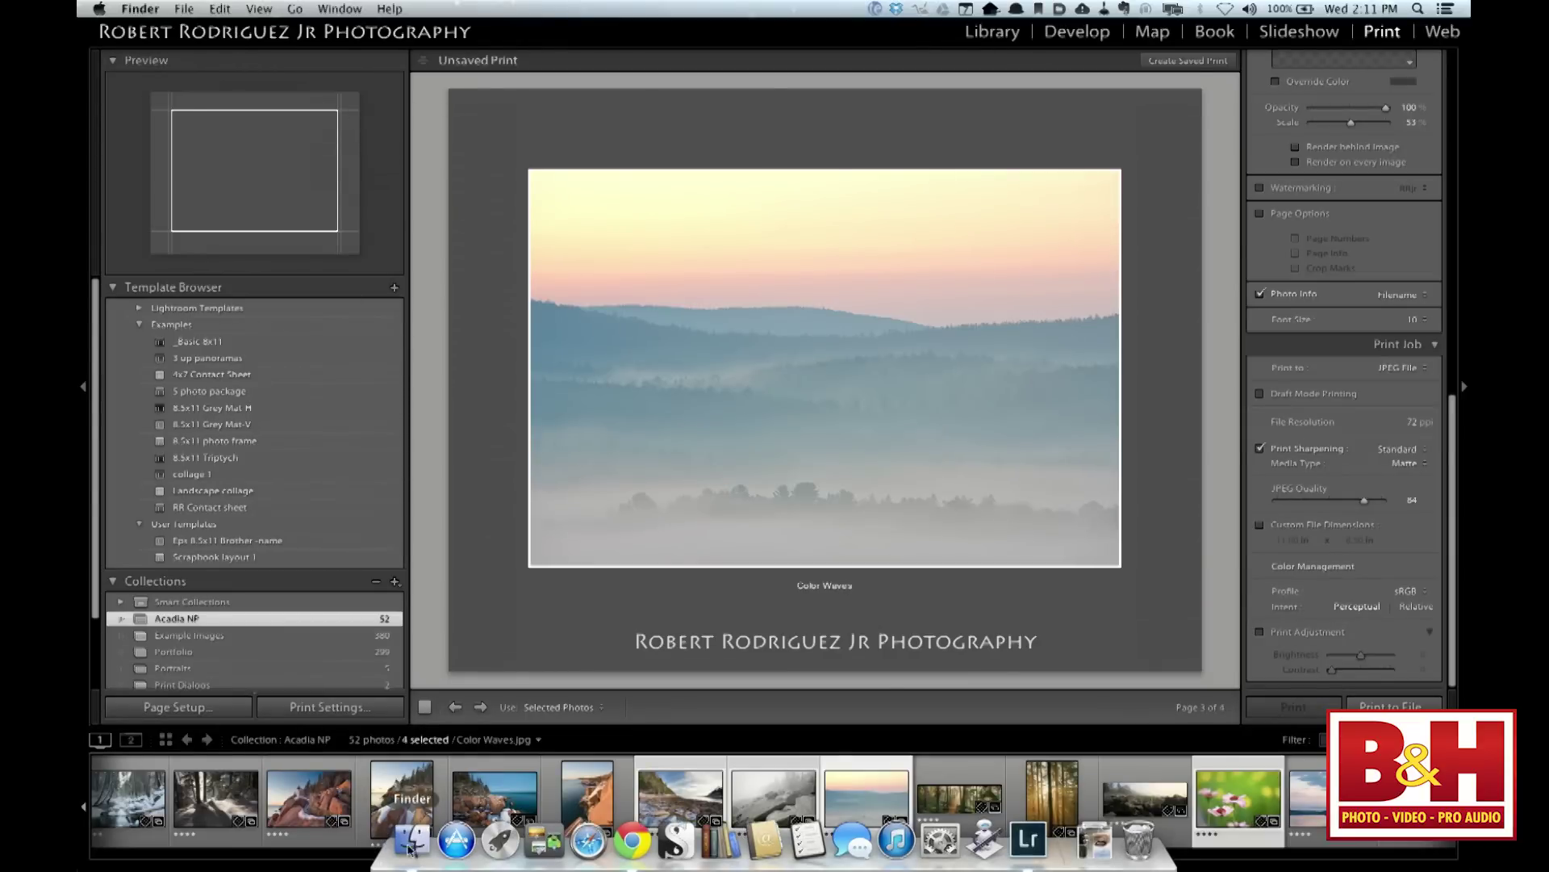
left_click(398, 835)
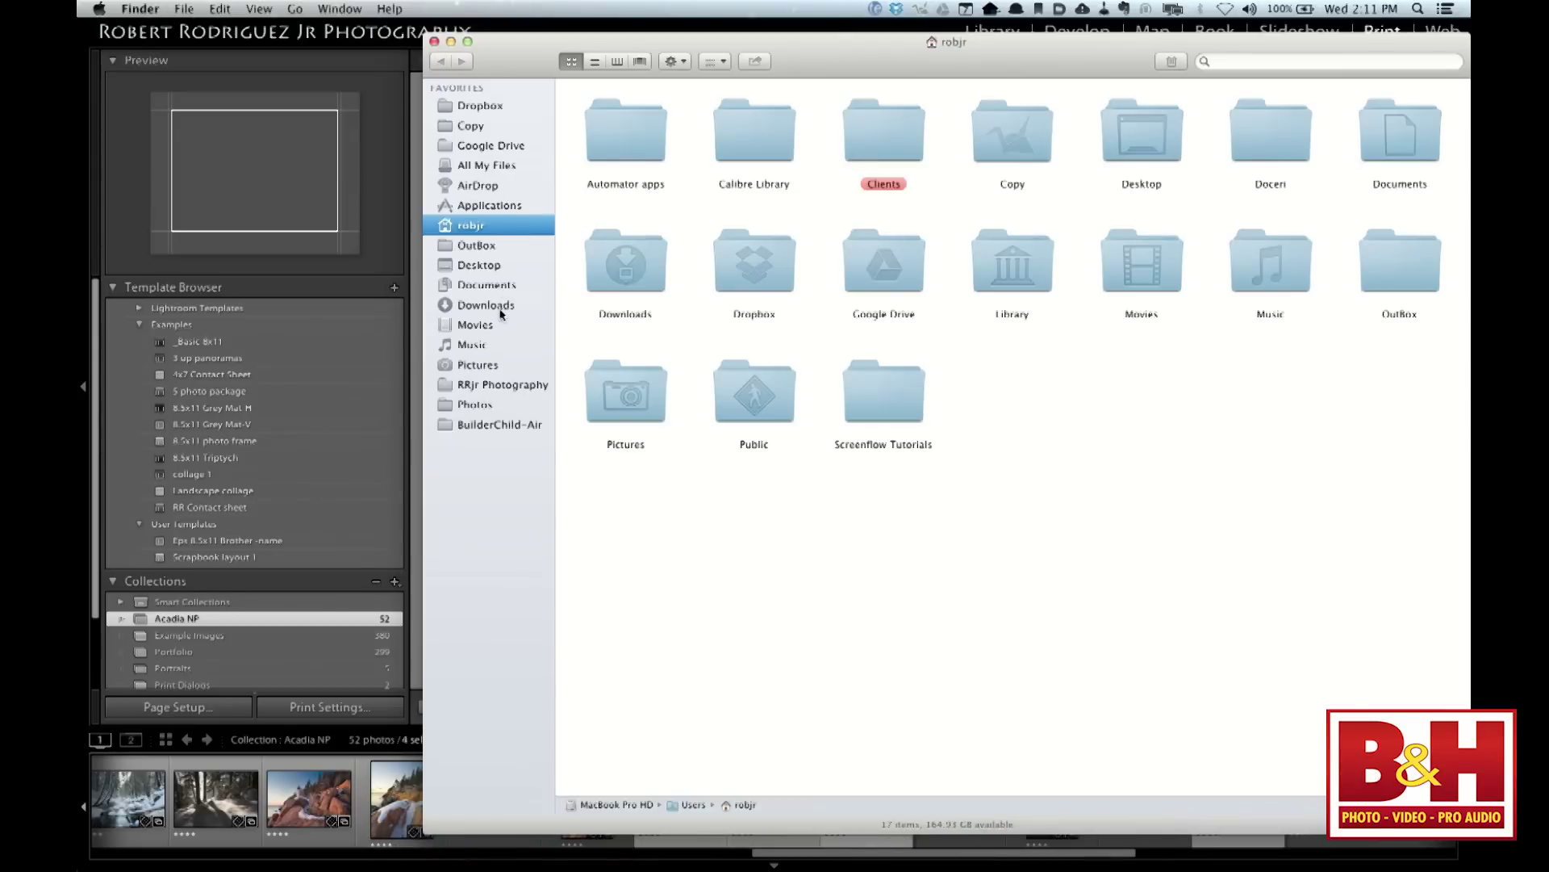
left_click(492, 266)
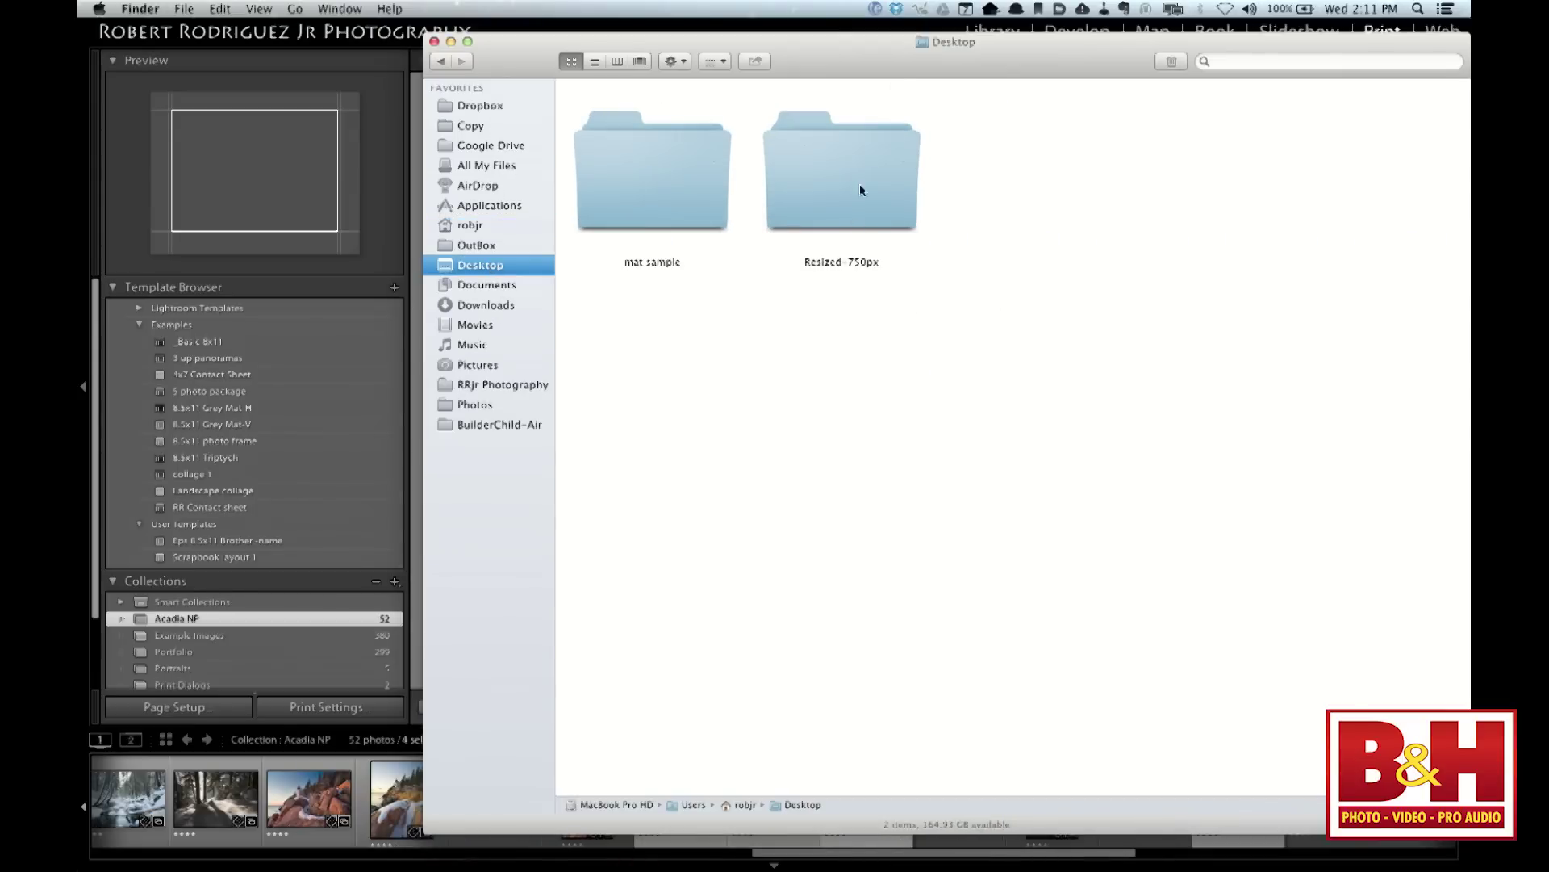
double_click(685, 194)
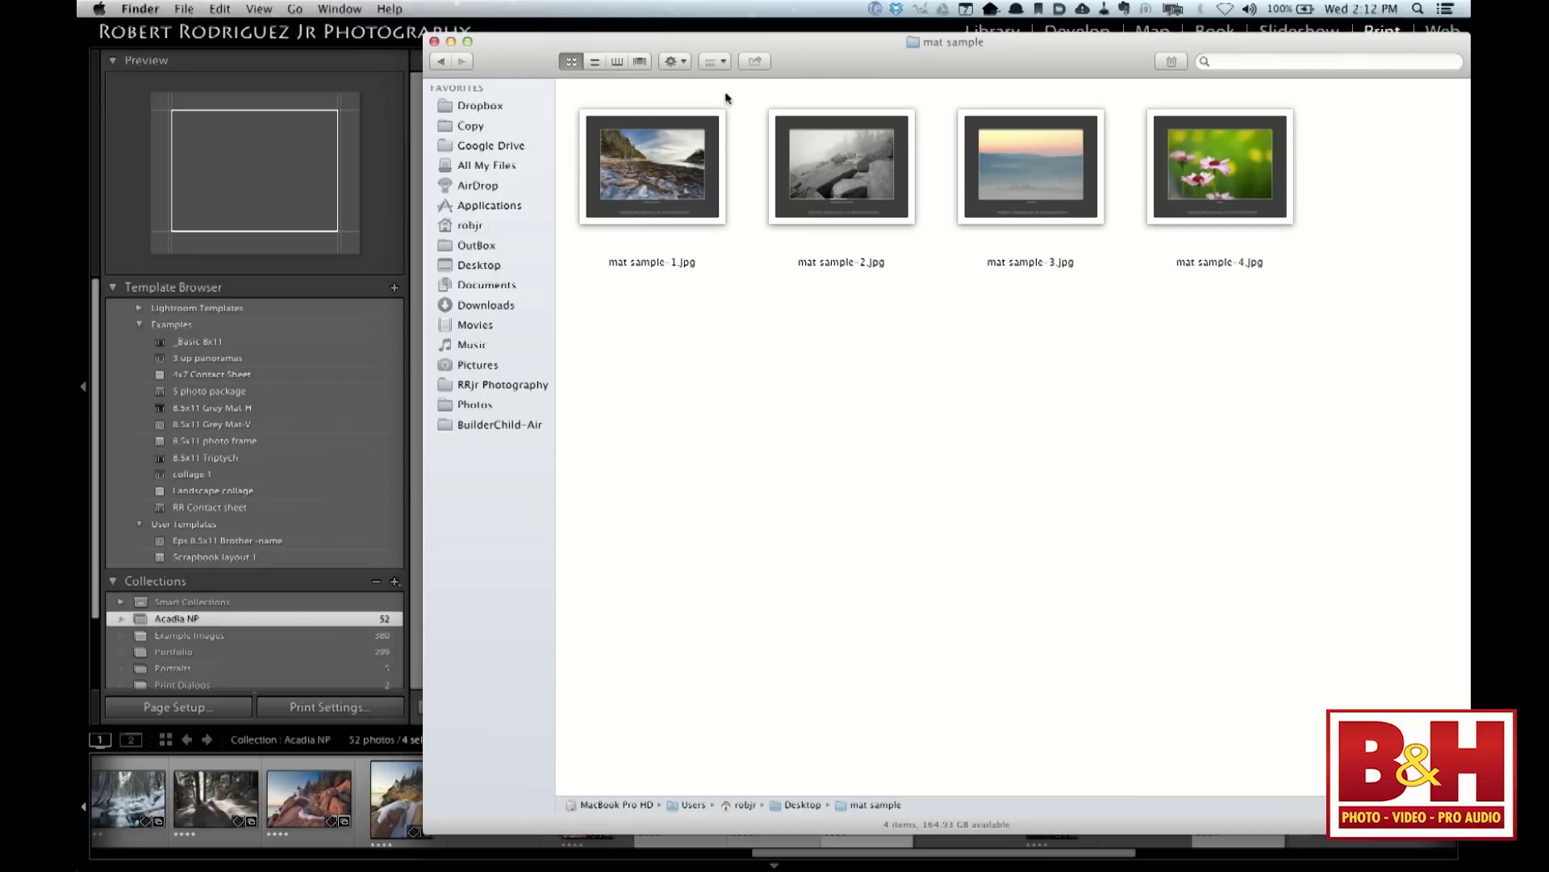
Preview the exported JPEGs one after another, from mat sample-1.jpg to mat sample-4.jpg
left_click(670, 173)
key("space")
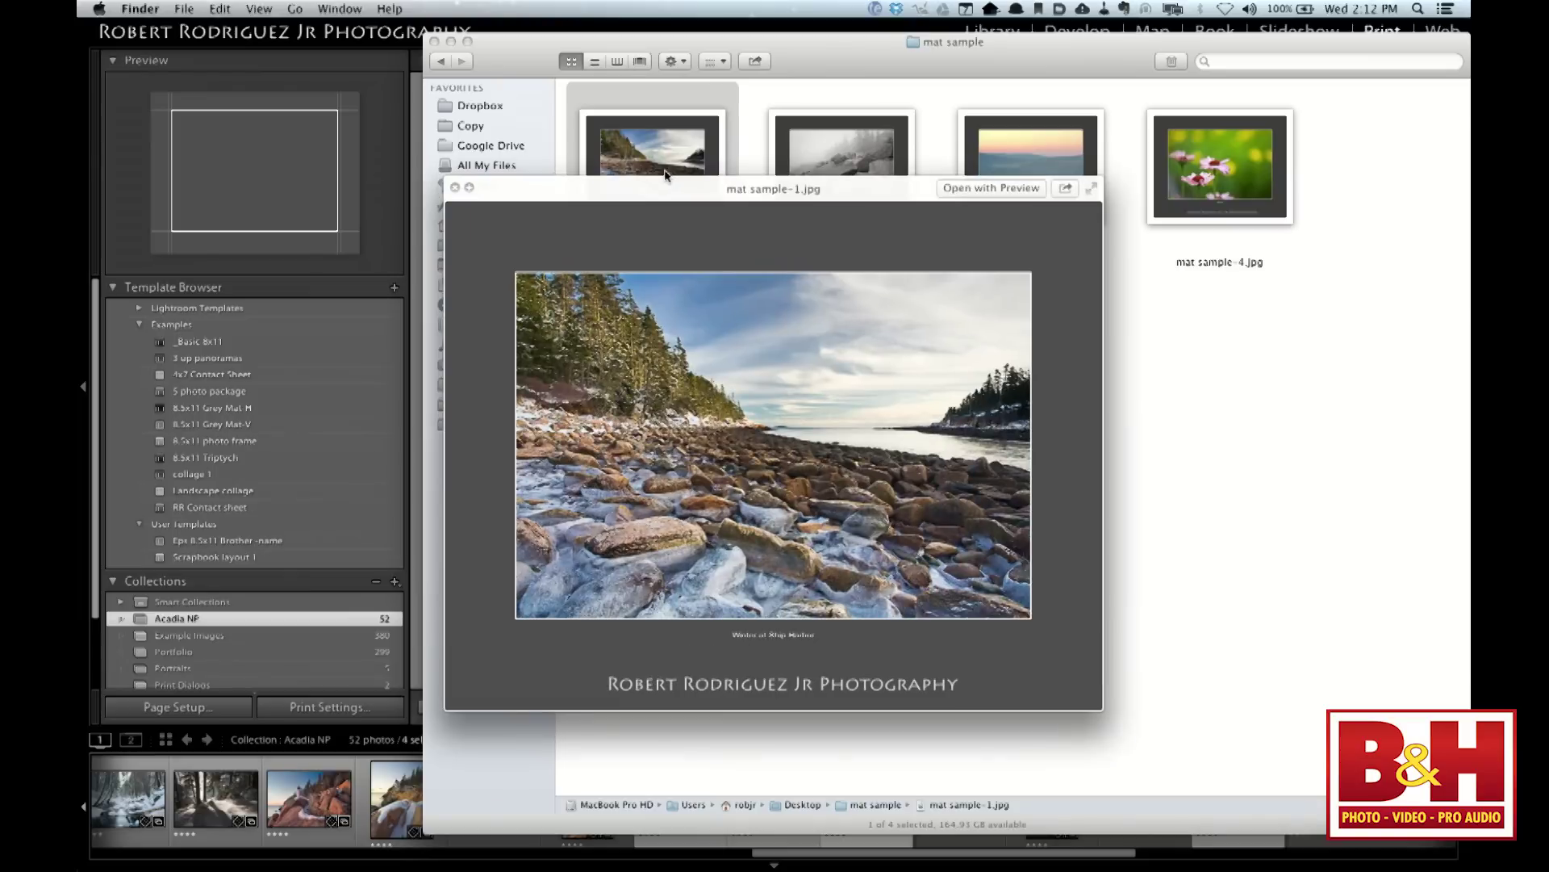
key("Right")
key("Right")
key("Right")
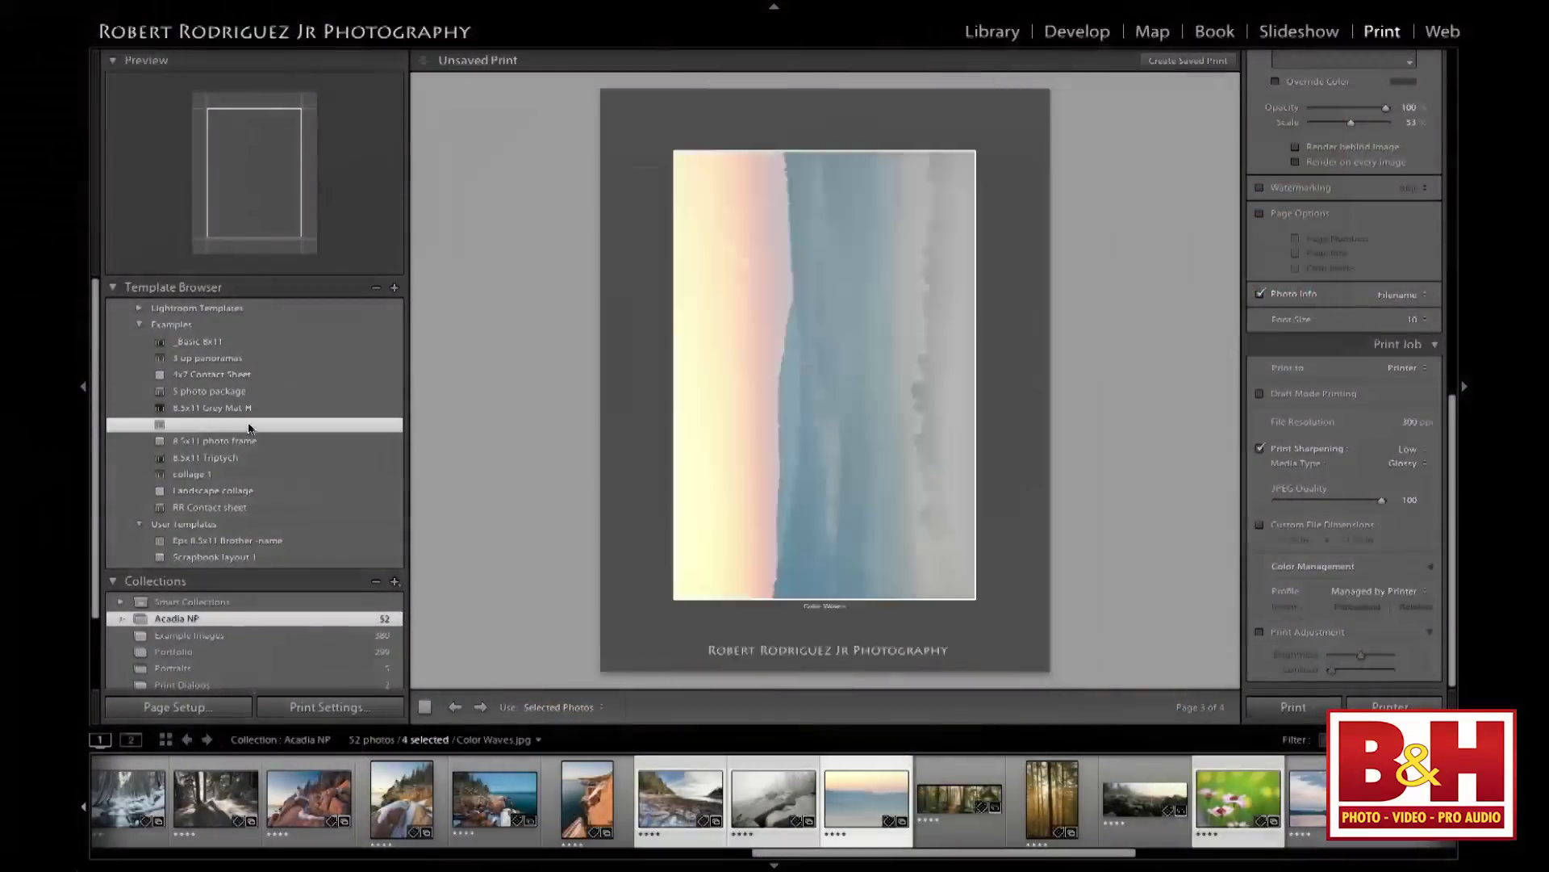
Back in Lightroom, use the 8.5x11 Grey Mat-V template with only the vertical Blue Ocean, Maine photo
left_click(588, 799)
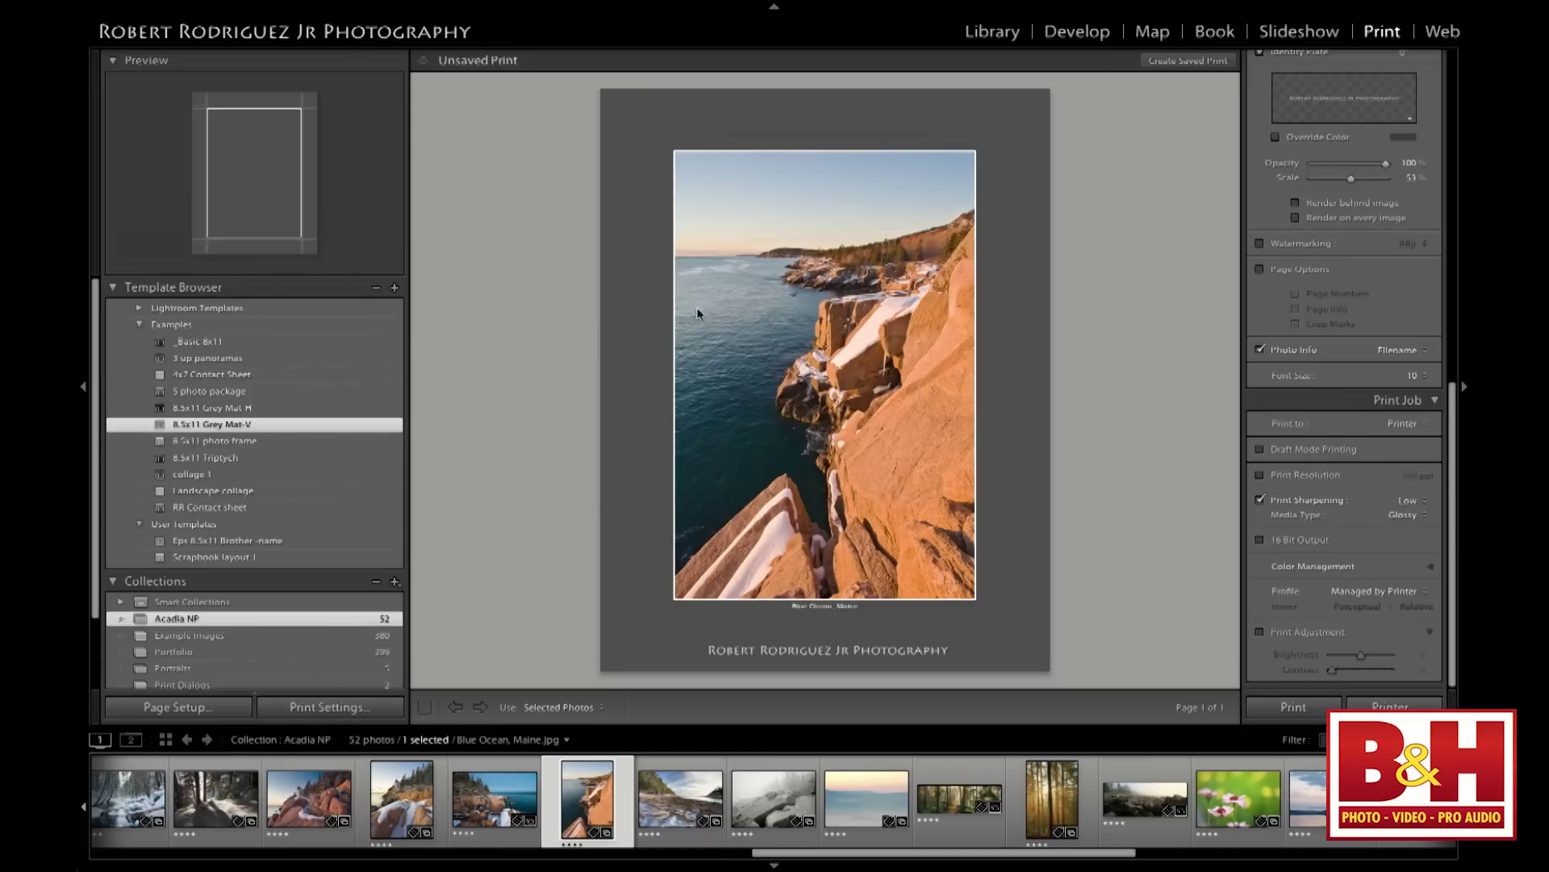
scroll(1457, 234, "up", 10)
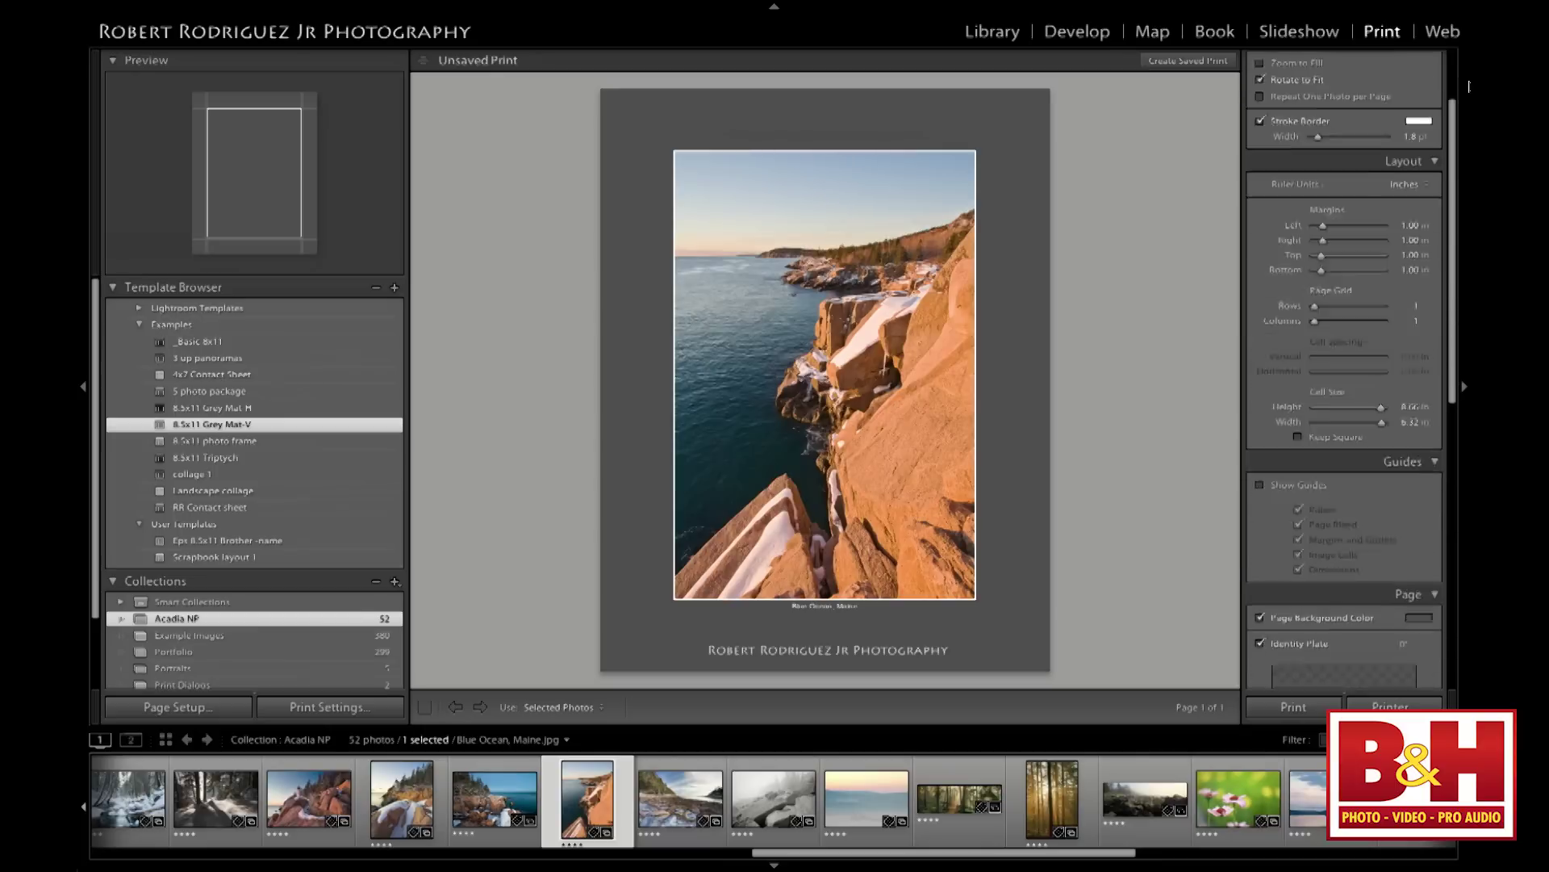
scroll(1469, 87, "up", 2)
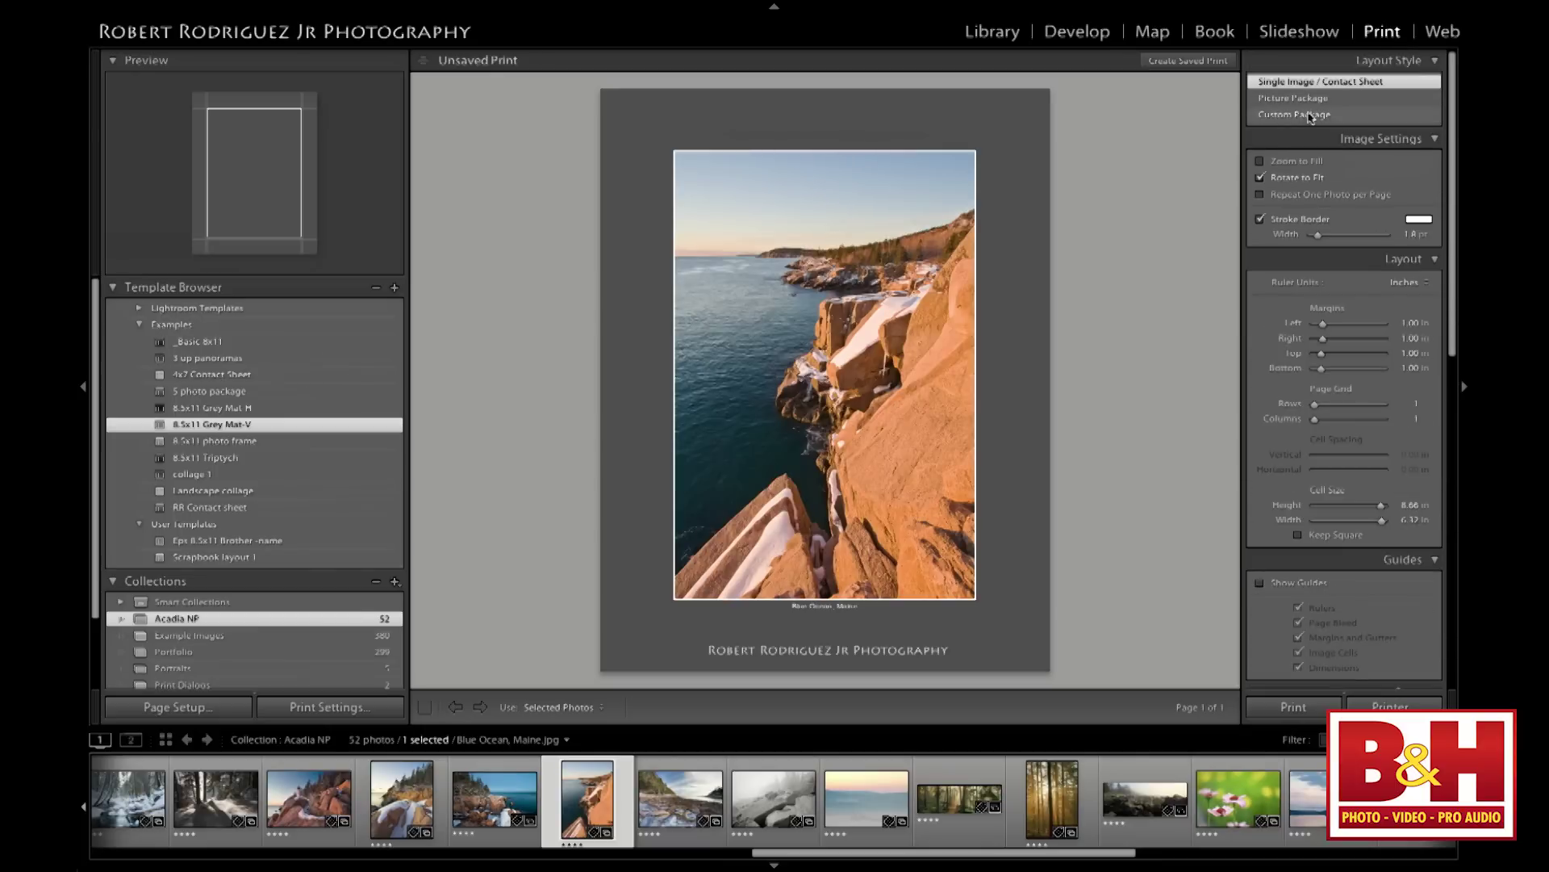
Apply the _Basic 8x11 template to Winter at Ship Harbor and repeat the photo in a grid of 2 rows and 2 columns
left_click(303, 342)
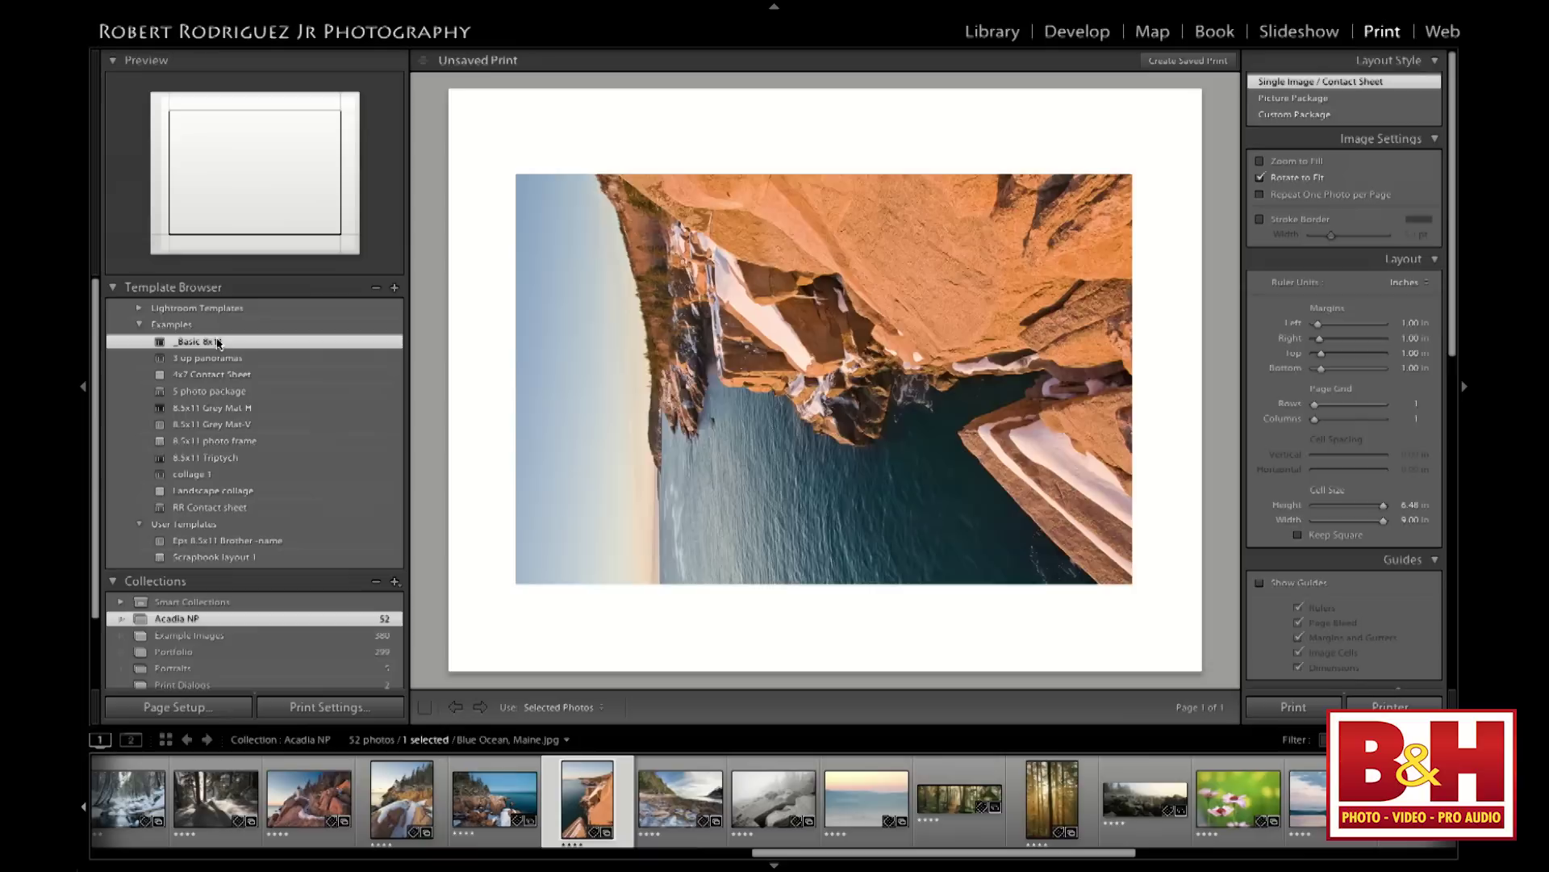
left_click(659, 814)
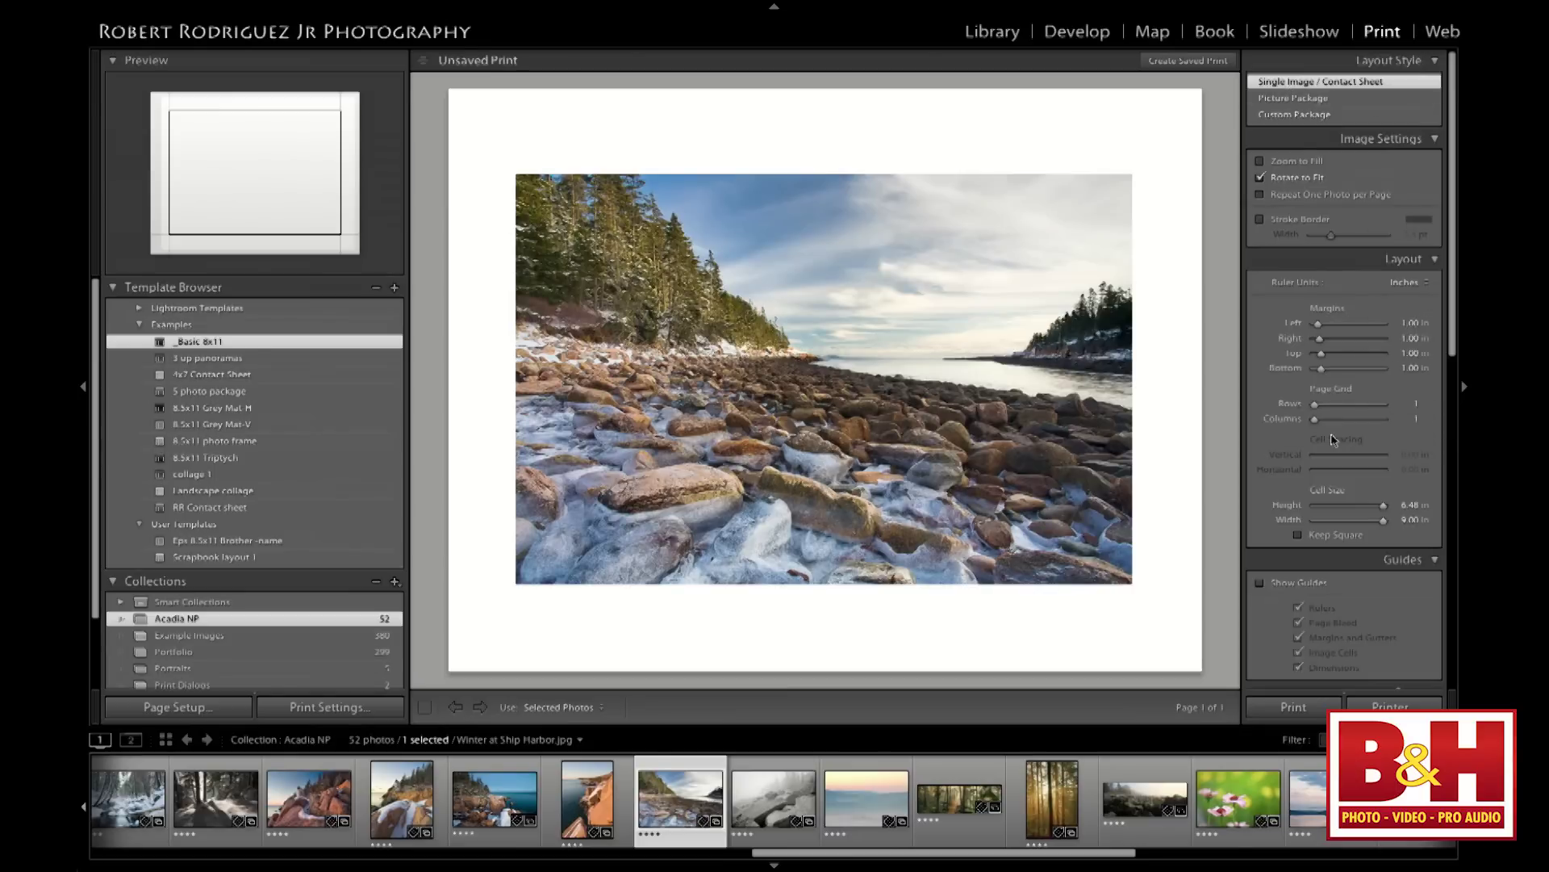
left_click_drag(1314, 404, 1318, 424)
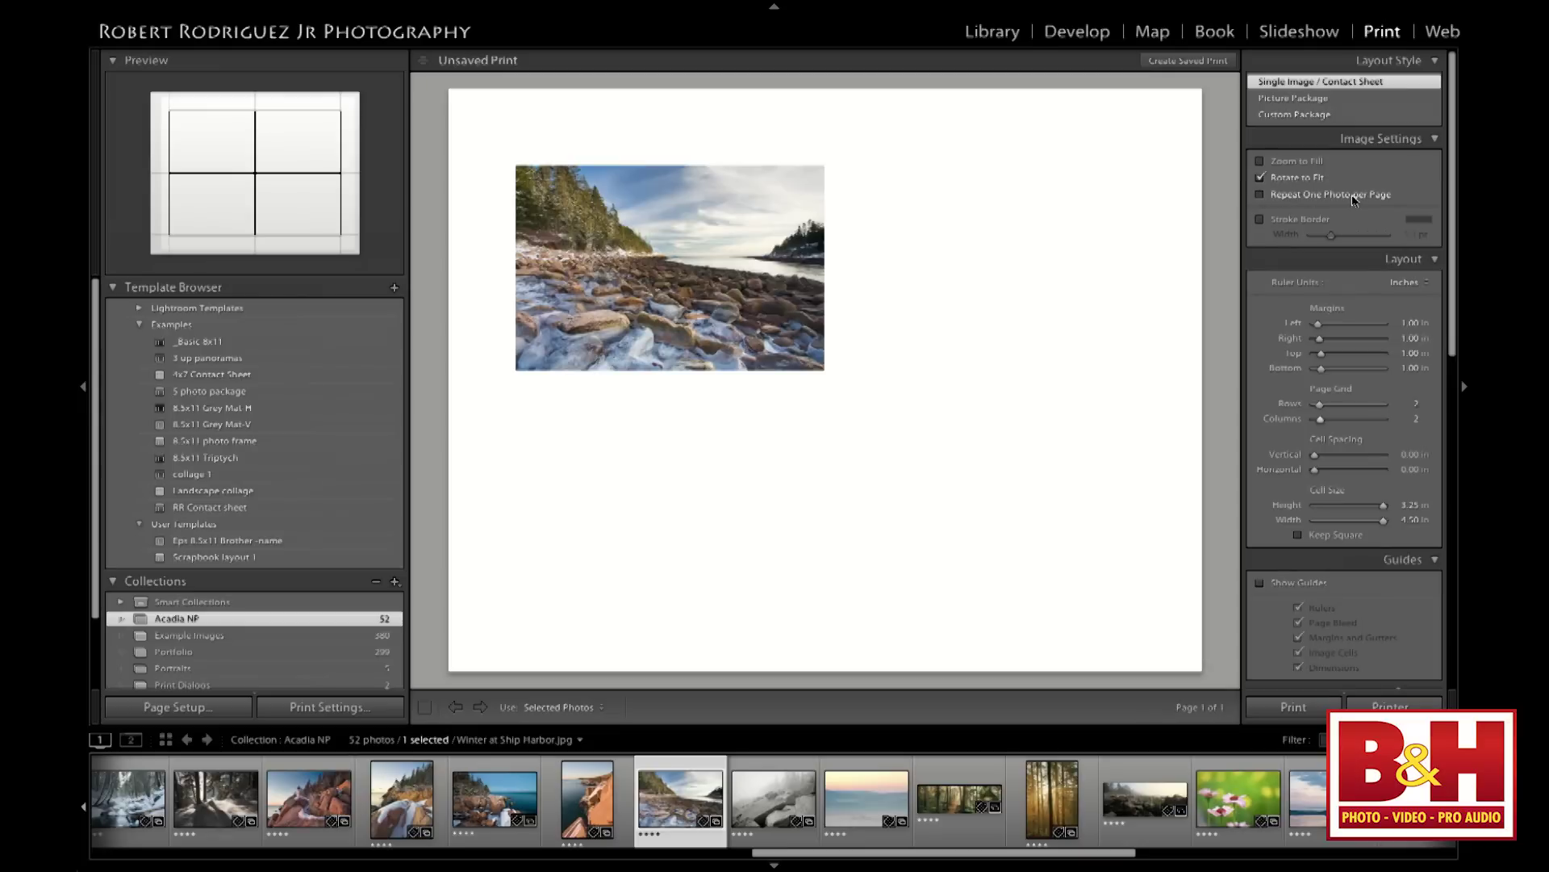
left_click(1263, 196)
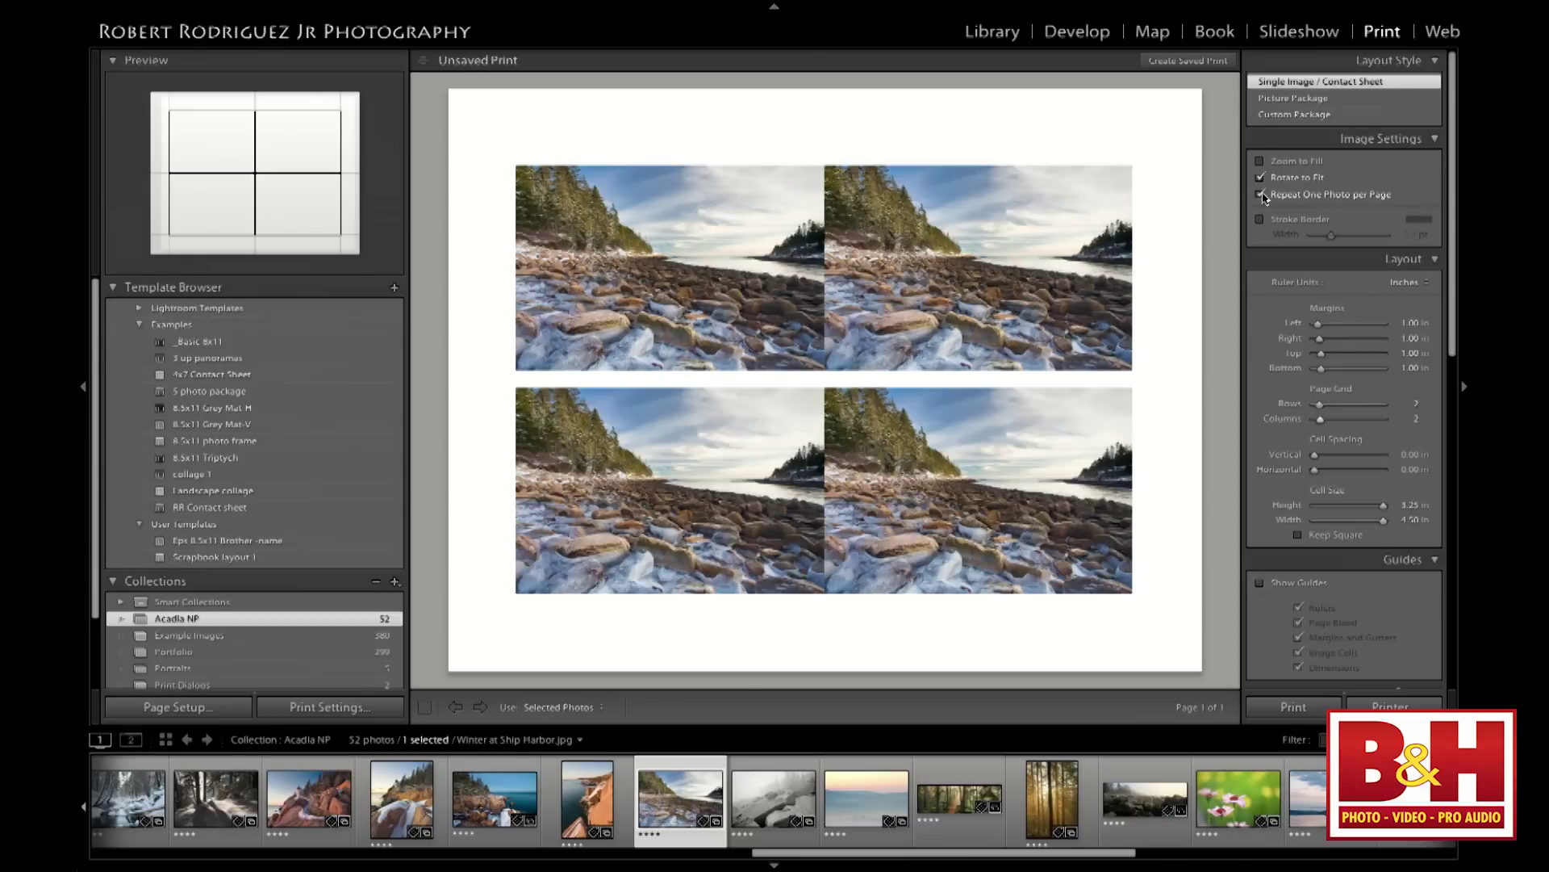
Show the guides and shrink the cells to about 4.14 x 2.79 in, with margins of about 1.13 in left and 0.81 in right
left_click(1260, 583)
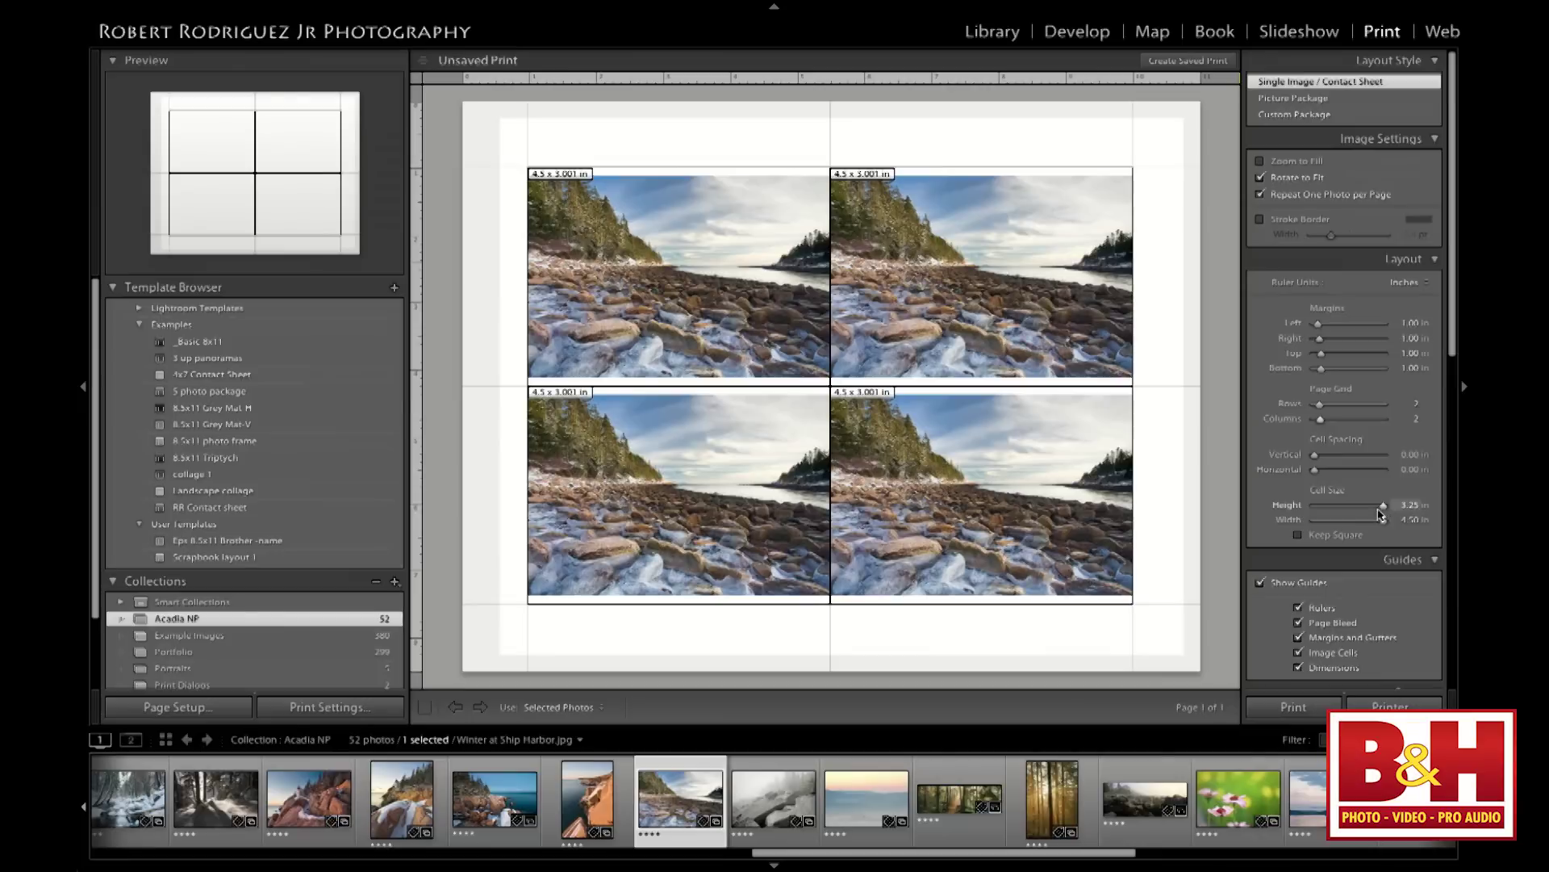
left_click_drag(1383, 505, 1379, 521)
left_click_drag(1321, 326, 1320, 358)
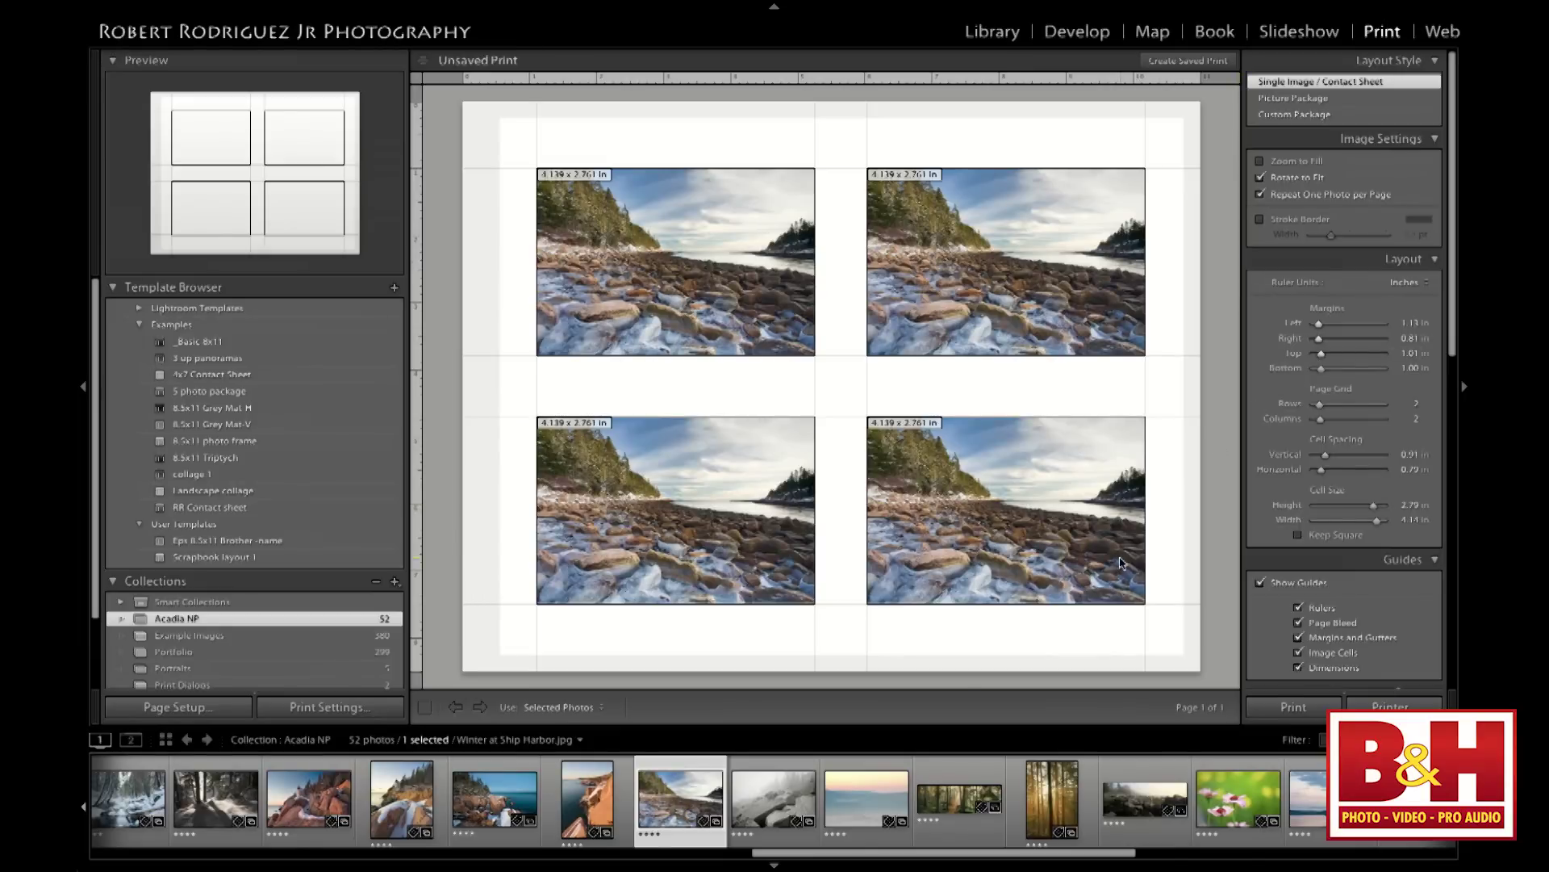
Add Weathered Coast to the selection and rearrange the layout to one row, with 0.54 in horizontal spacing and a 3.05 in bottom margin
left_click(774, 798, "ctrl")
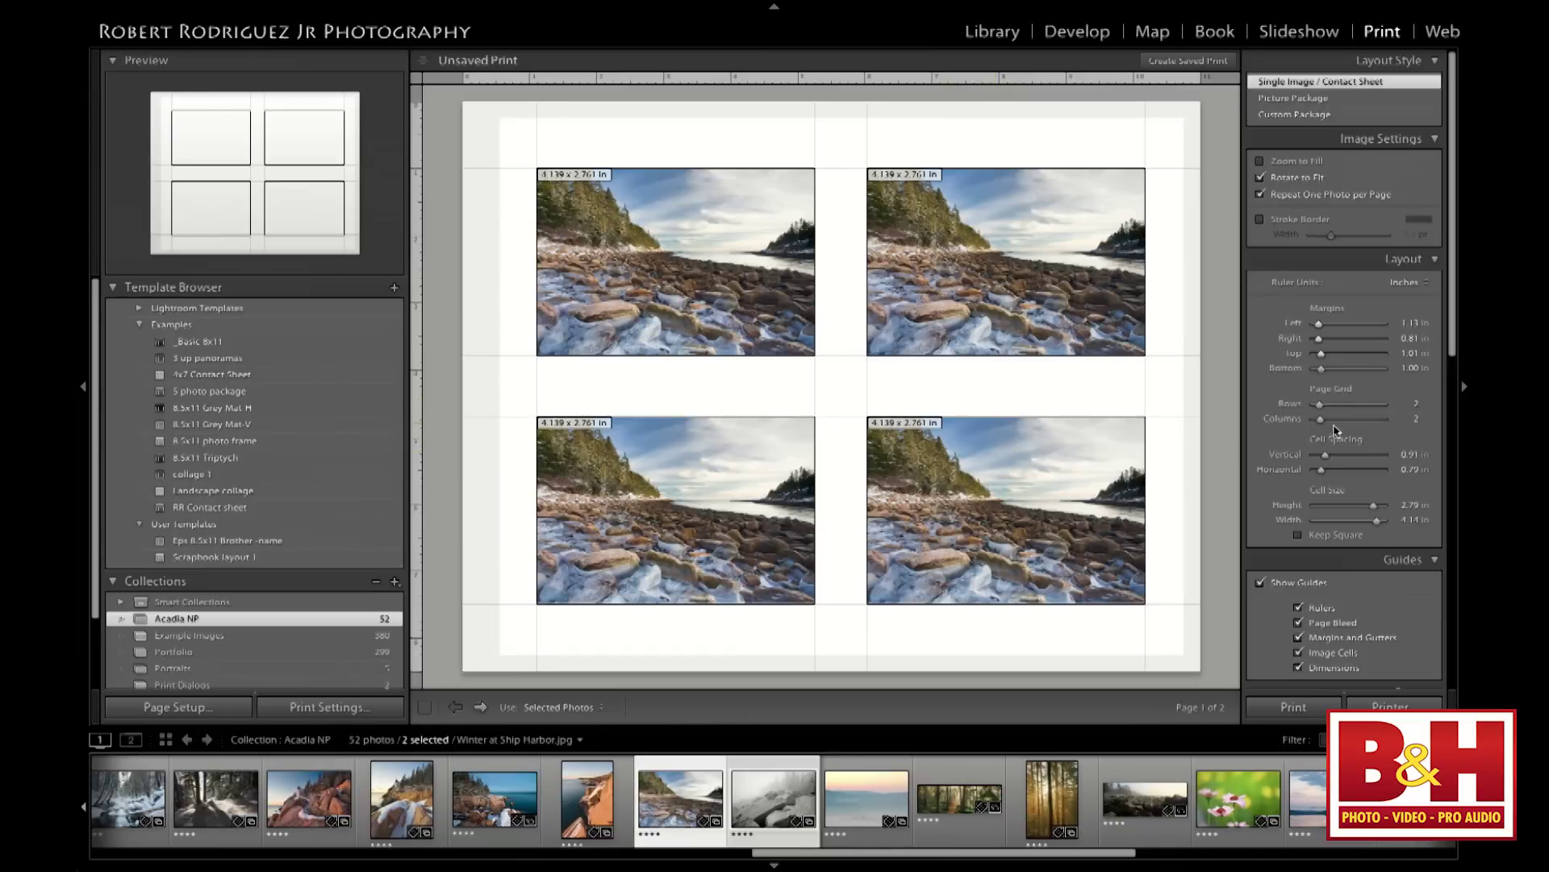
left_click_drag(1321, 469, 1318, 469)
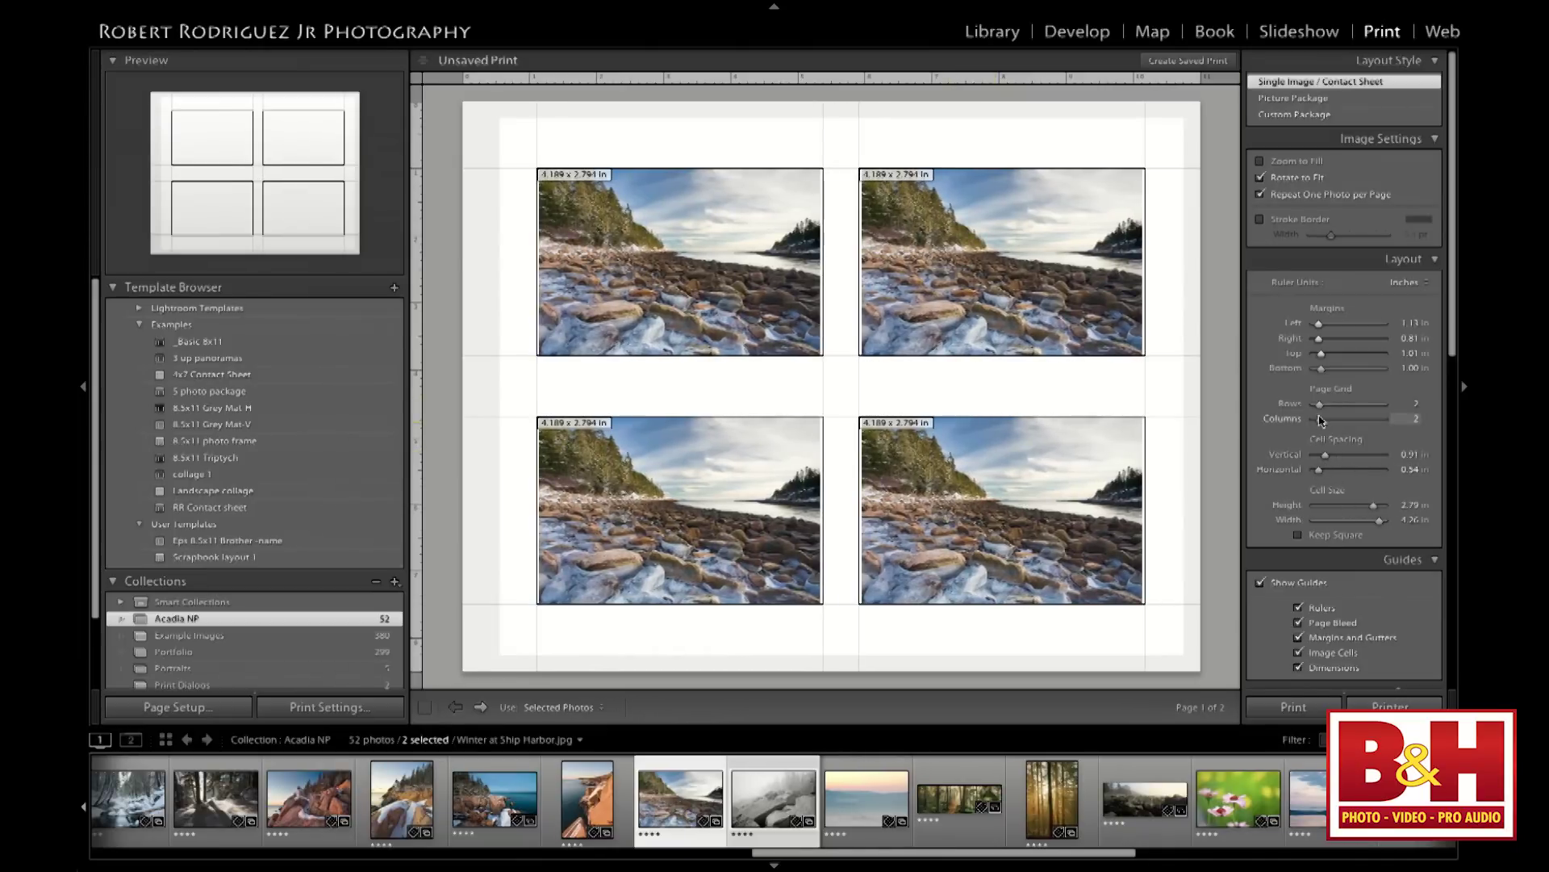
left_click_drag(1319, 404, 1309, 406)
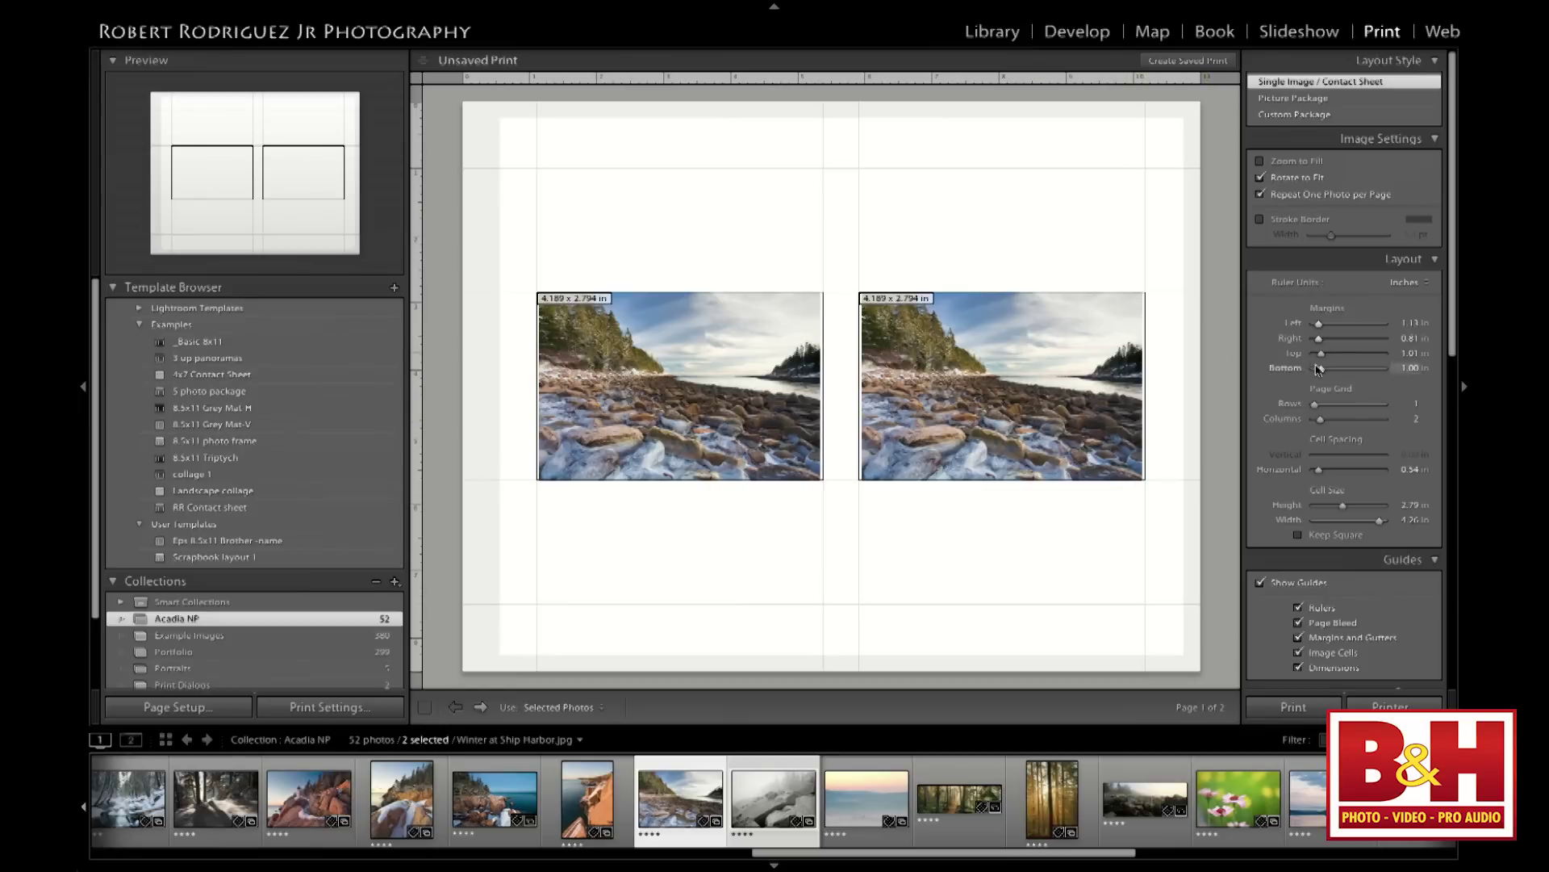
left_click_drag(1320, 368, 1340, 369)
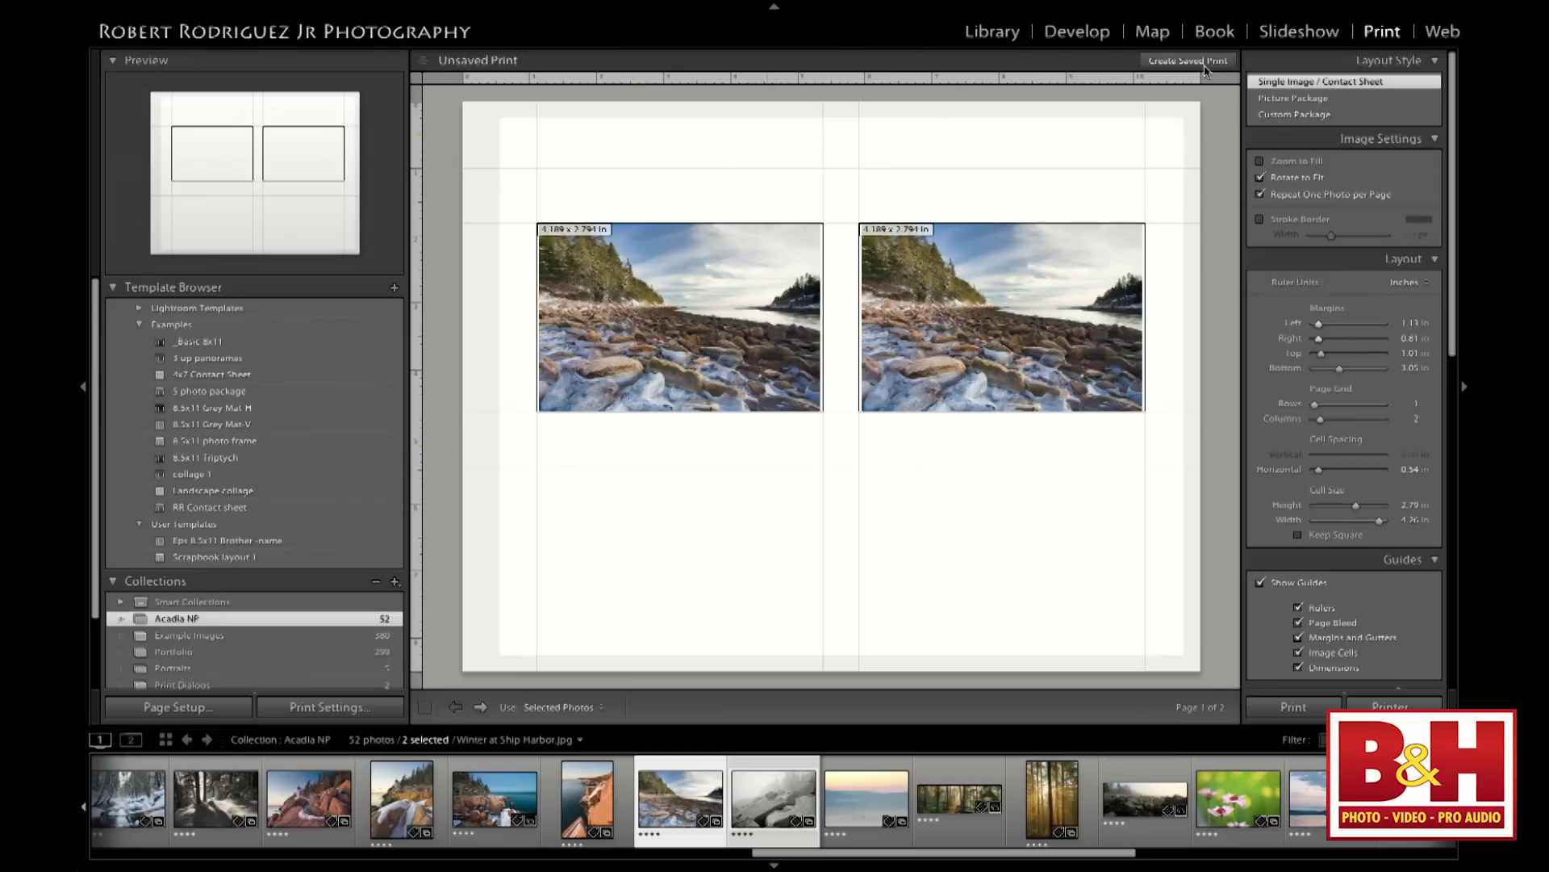
Switch the layout style to Picture Package and delete all of its existing photo cells from the page
left_click(1302, 116)
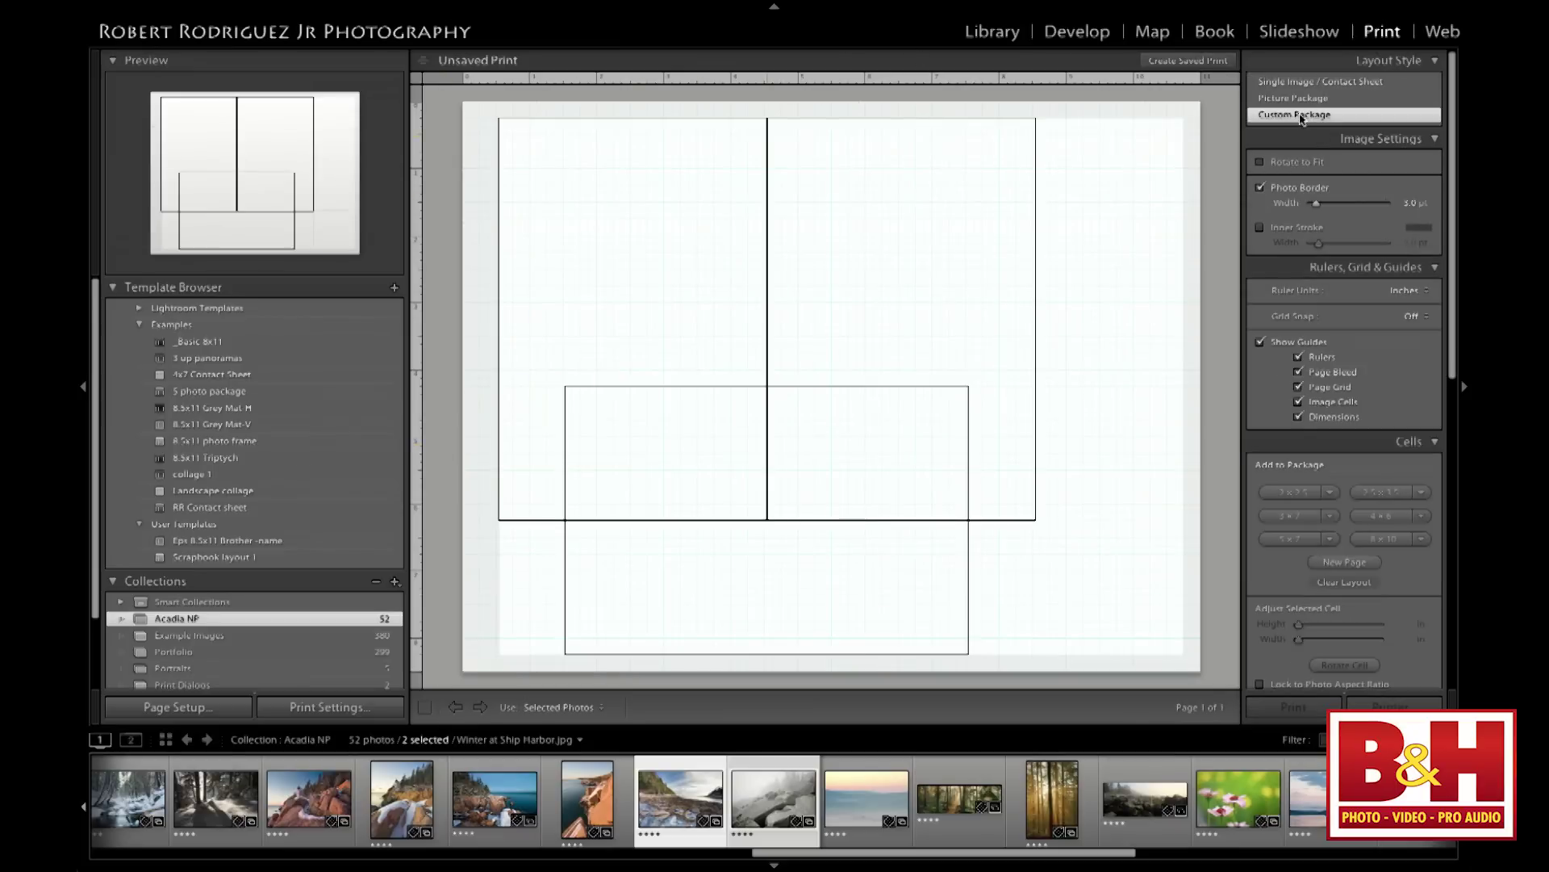
left_click(1303, 100)
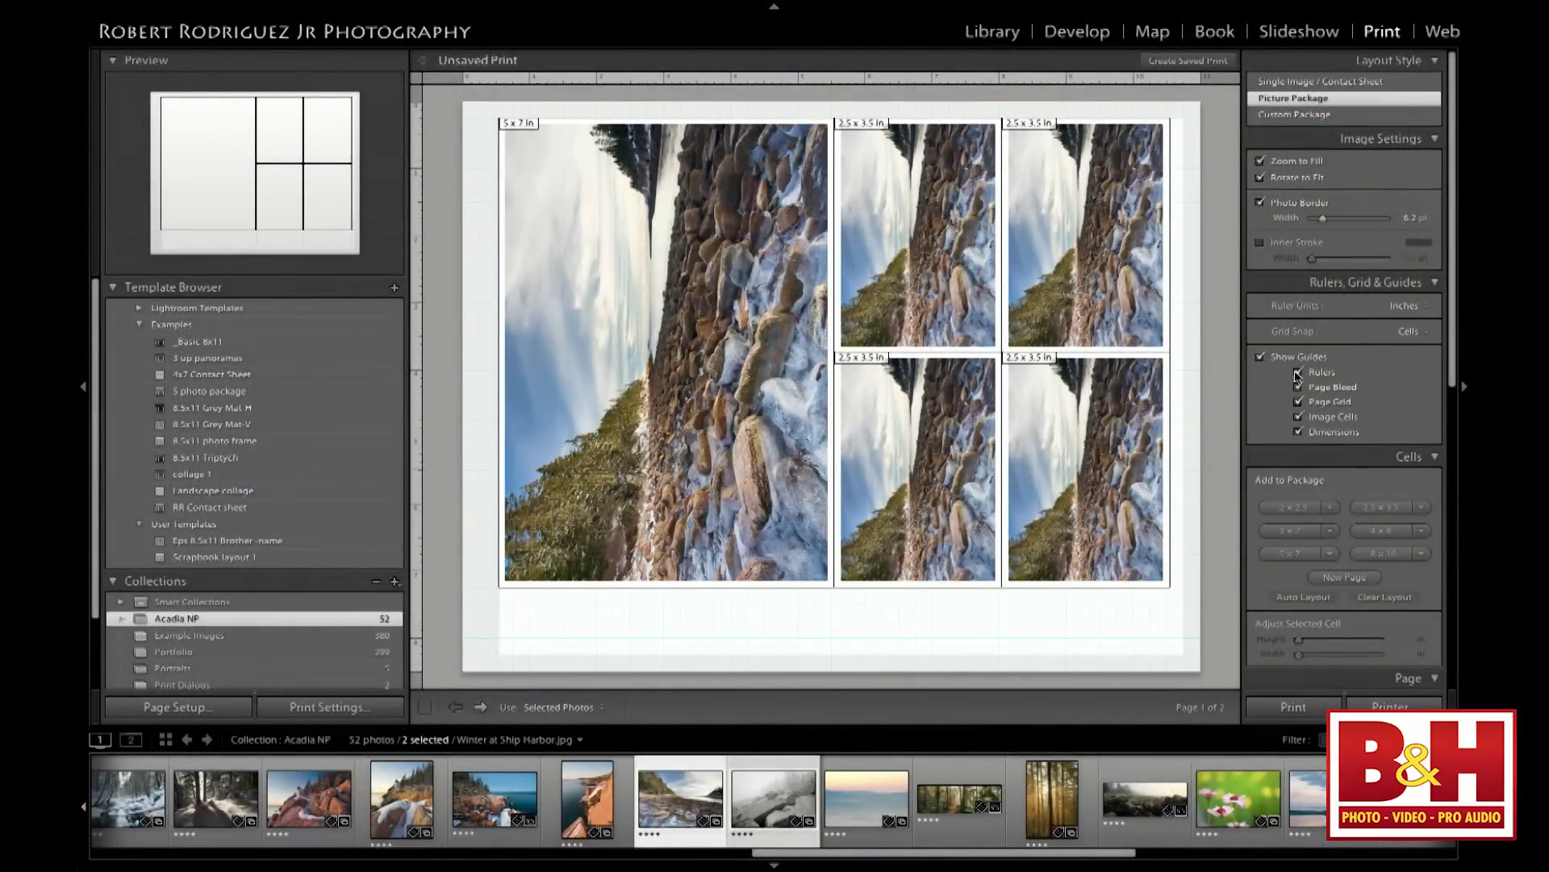
left_click(1131, 431)
key("Delete")
left_click(1144, 274)
key("Delete")
left_click(945, 331)
key("Delete")
left_click(918, 453)
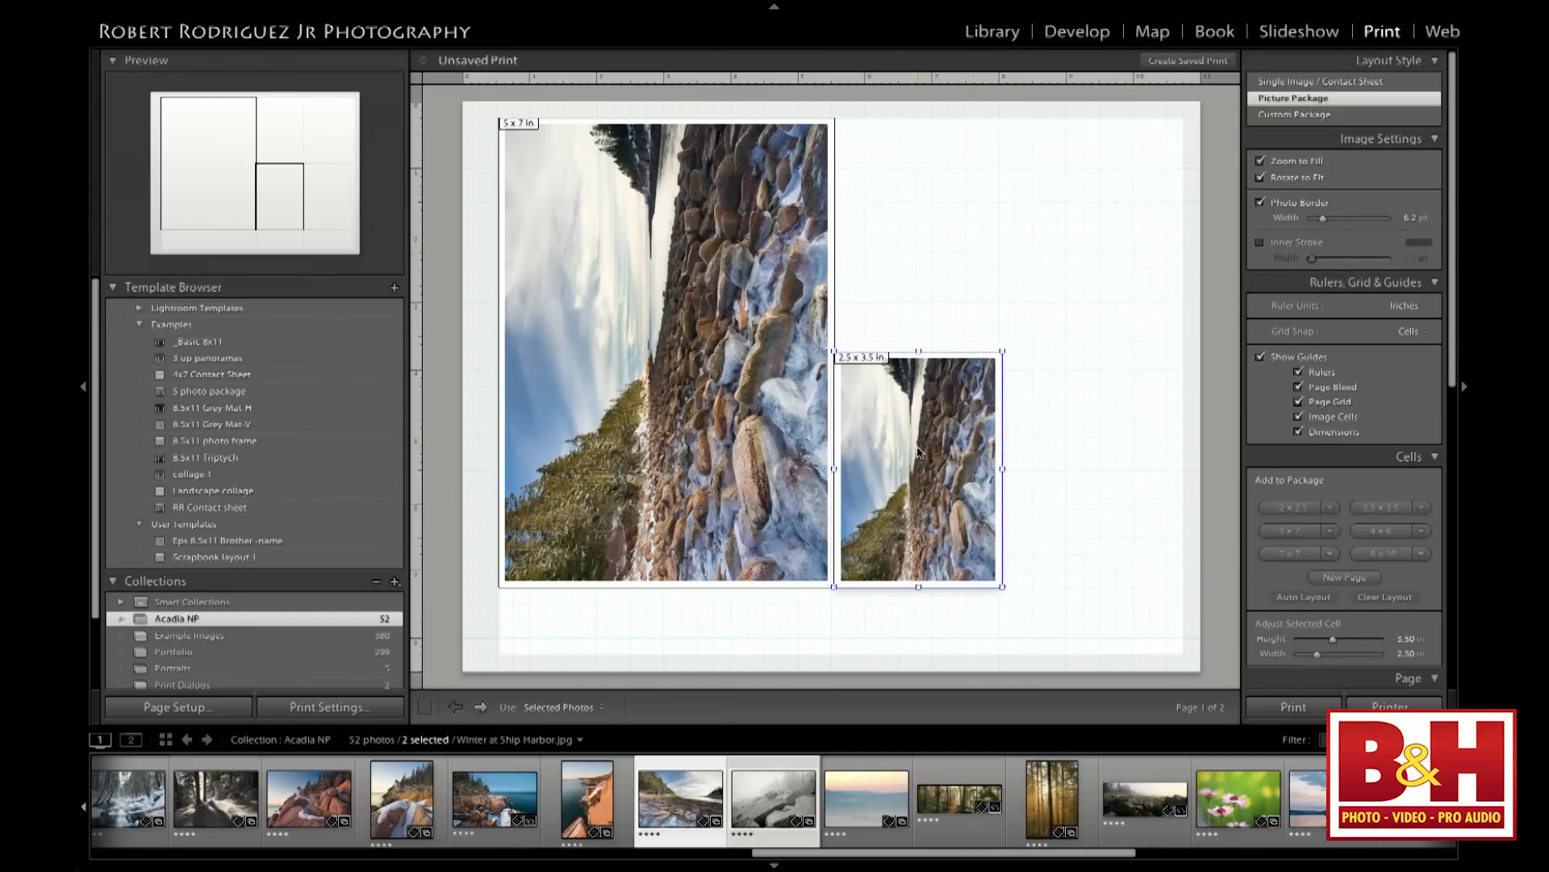
key("Delete")
left_click(690, 312)
key("Delete")
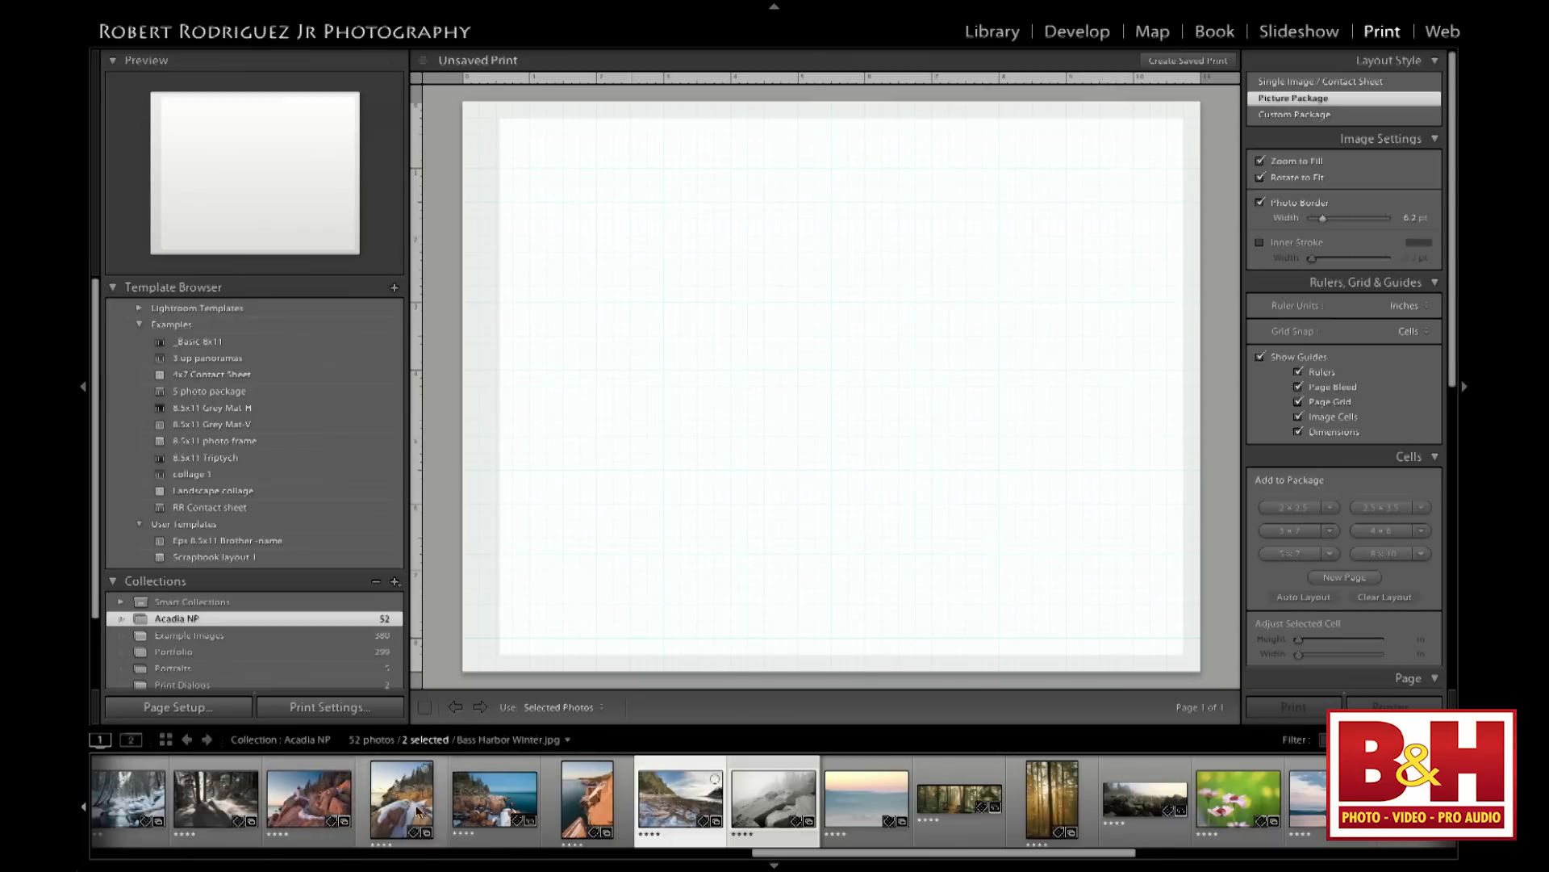
Select the Bass Harbor Lighthouse photo and add one 5 x 7 cell and two 2 x 2.5 cells to the package
left_click(311, 798)
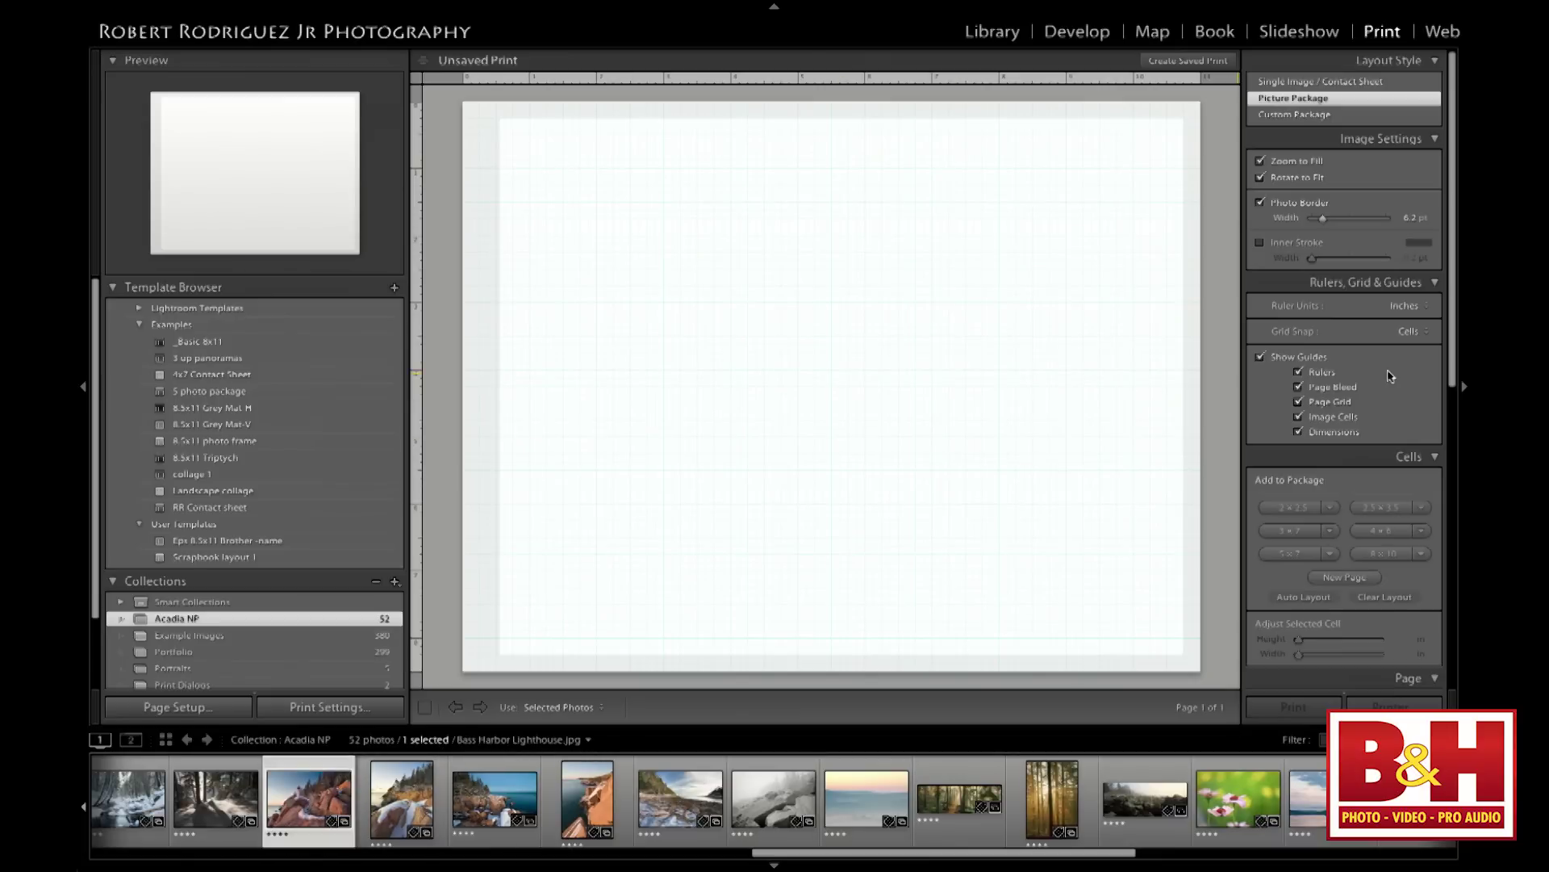
scroll(1394, 376, "down", 3)
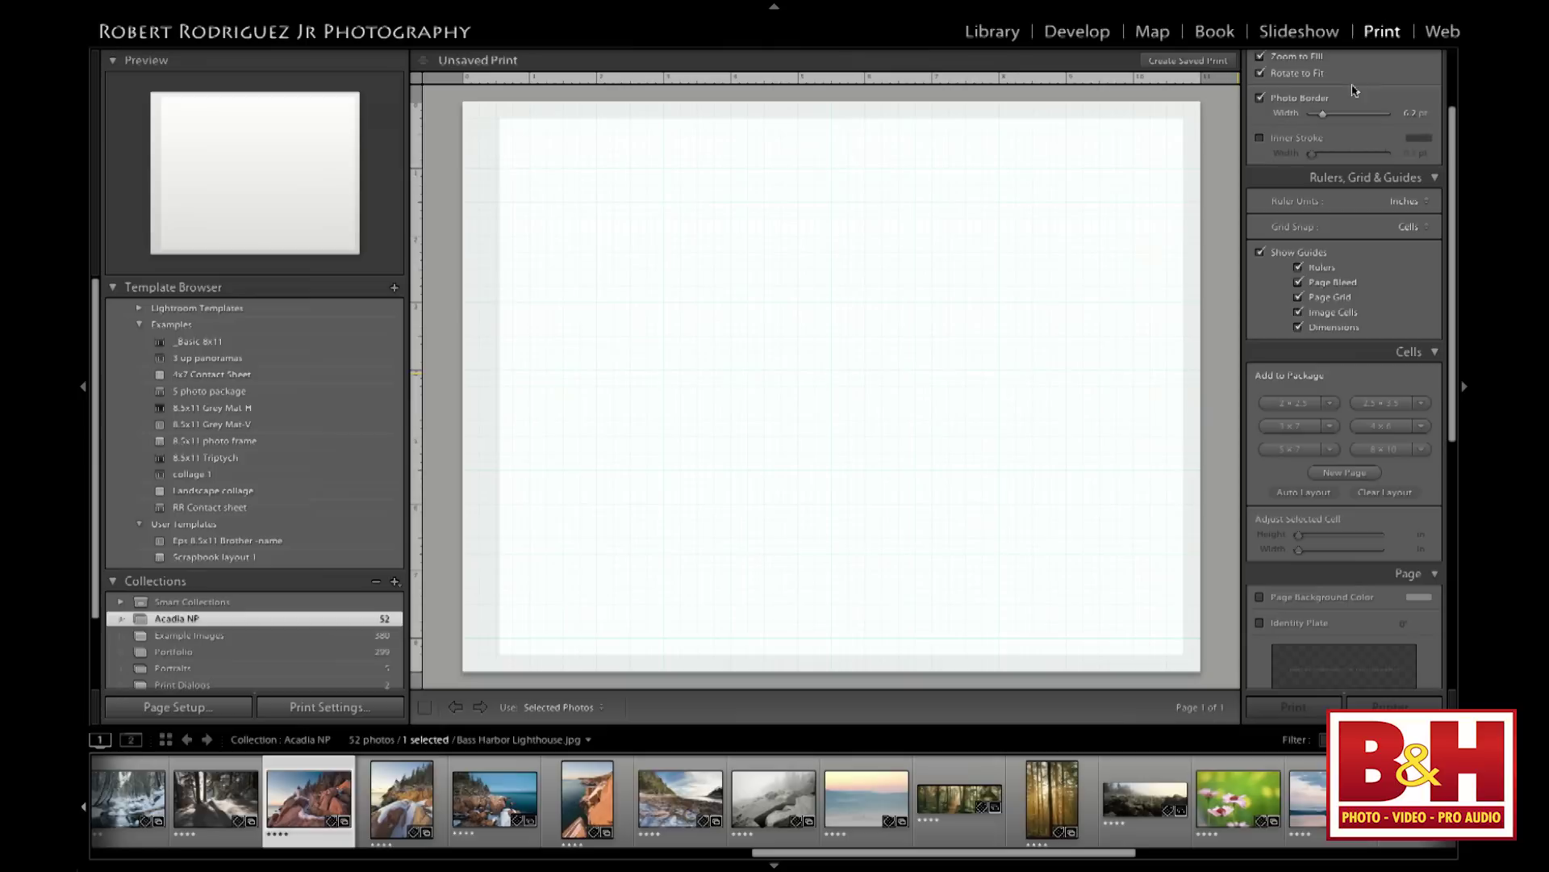
scroll(1307, 380, "down", 1)
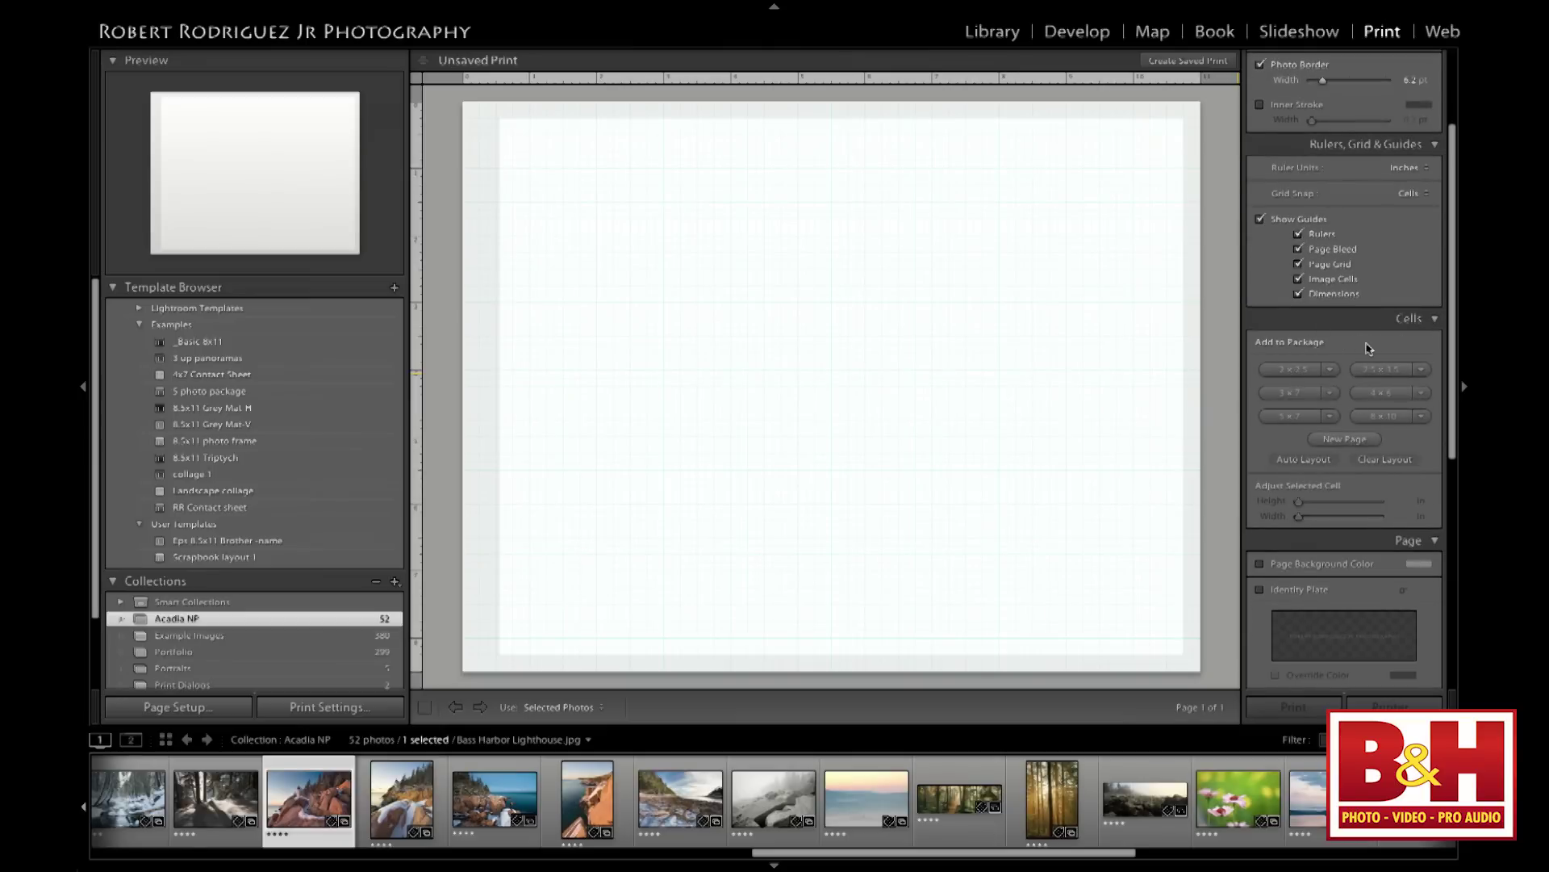
left_click(1301, 418)
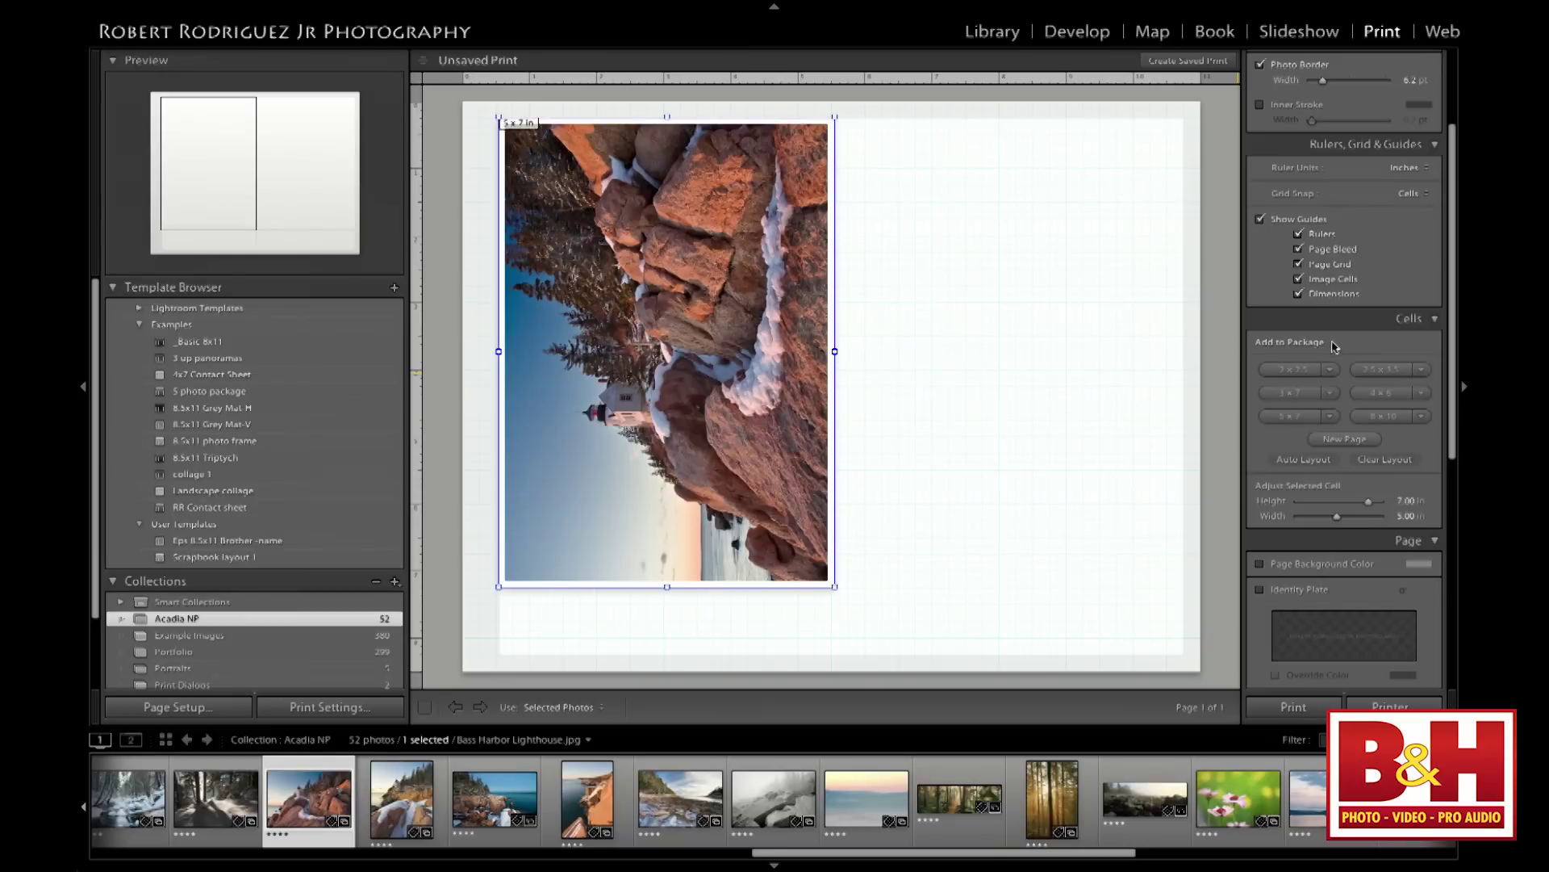
left_click(1305, 373)
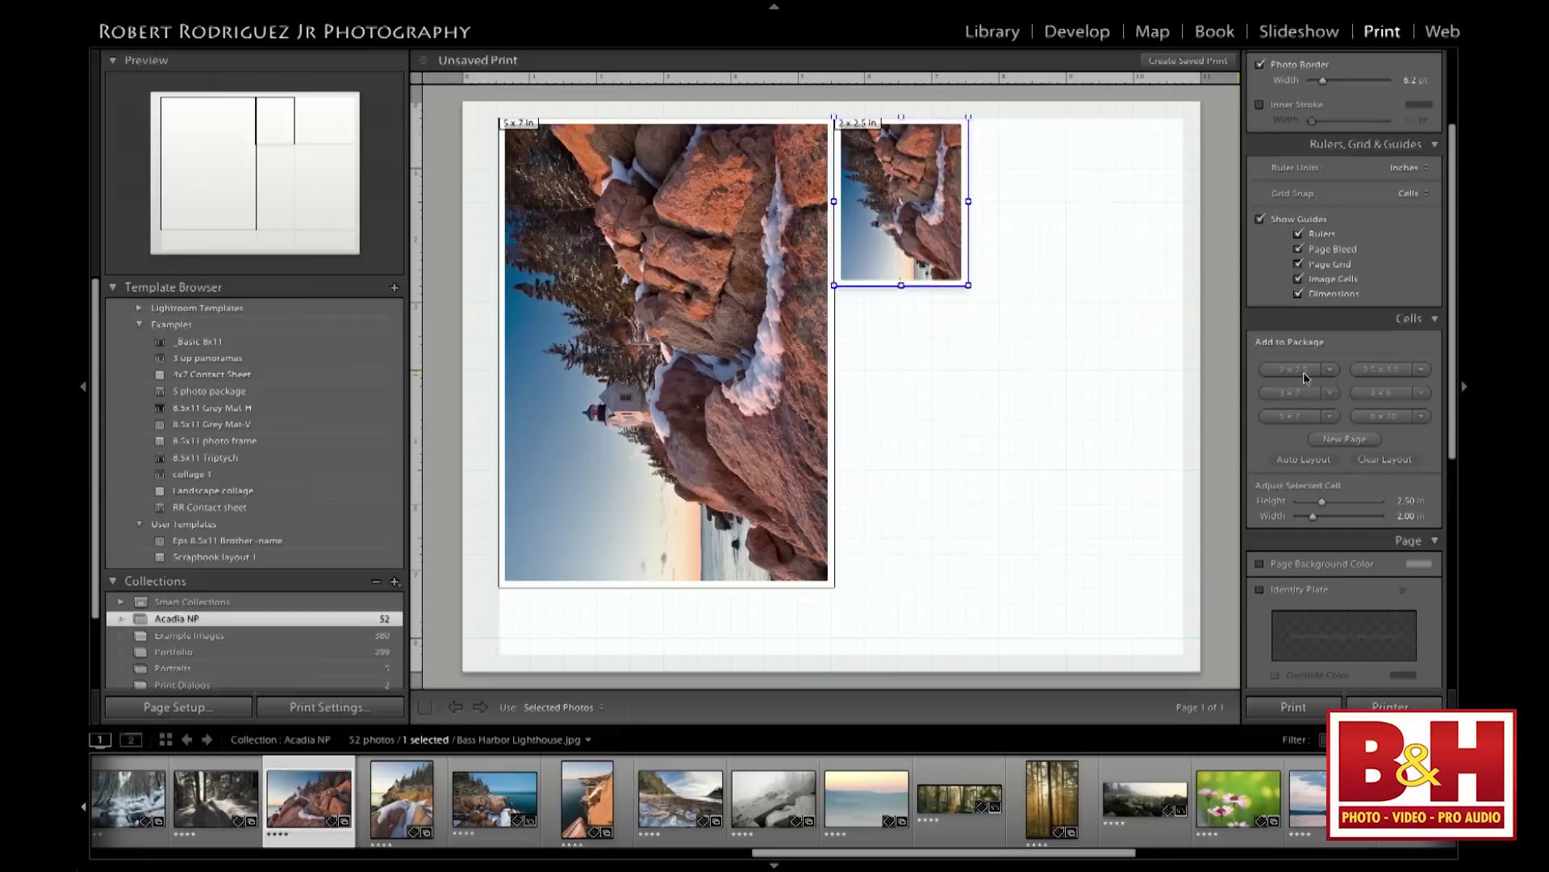
left_click(1305, 373)
left_click(1304, 393)
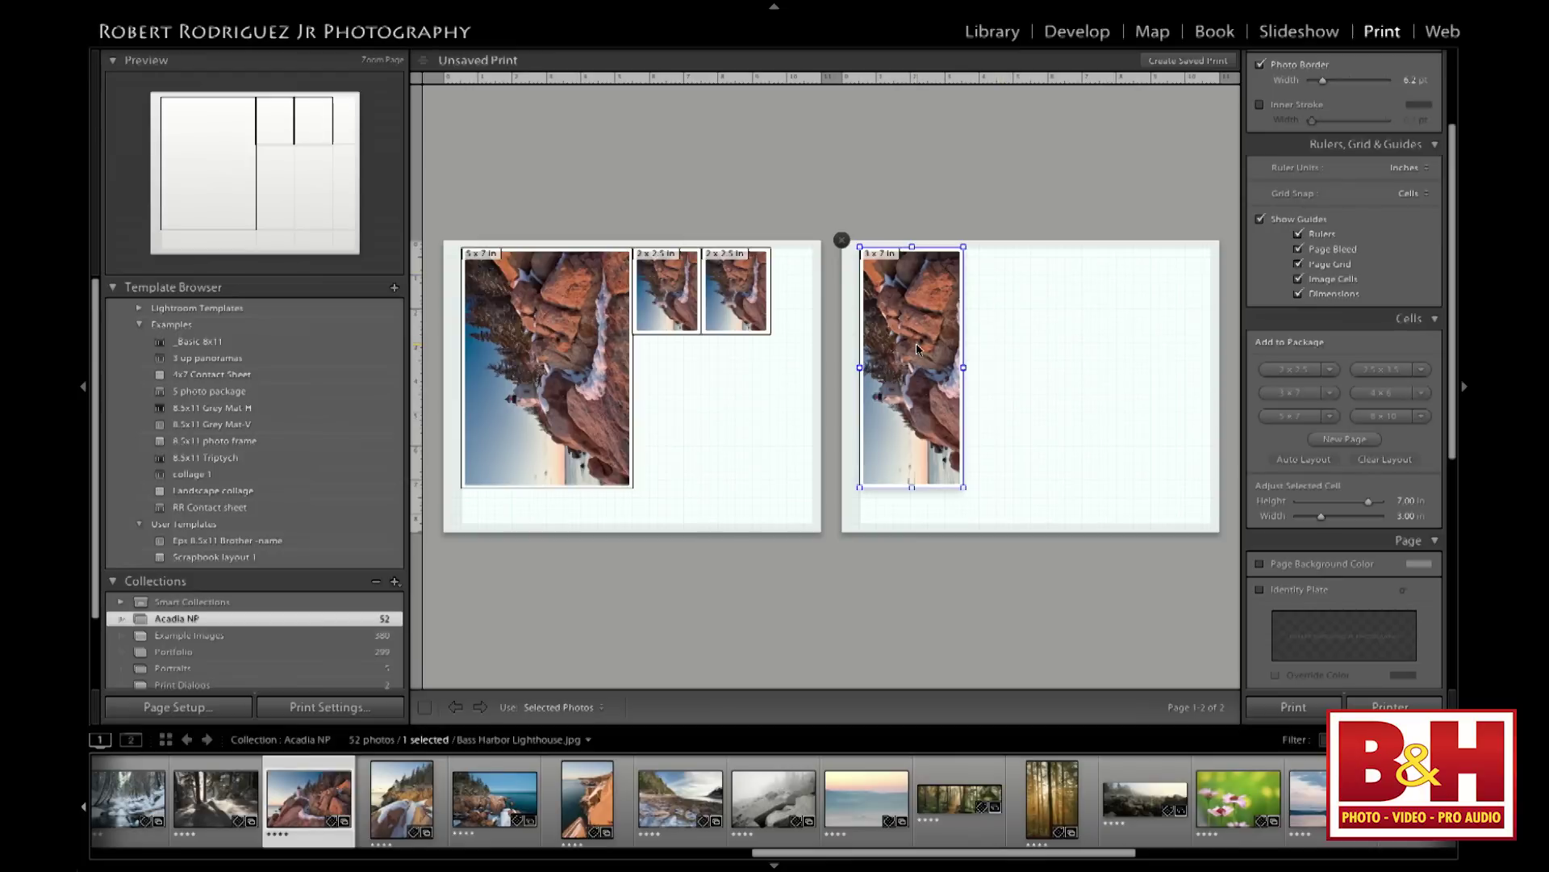
key("Delete")
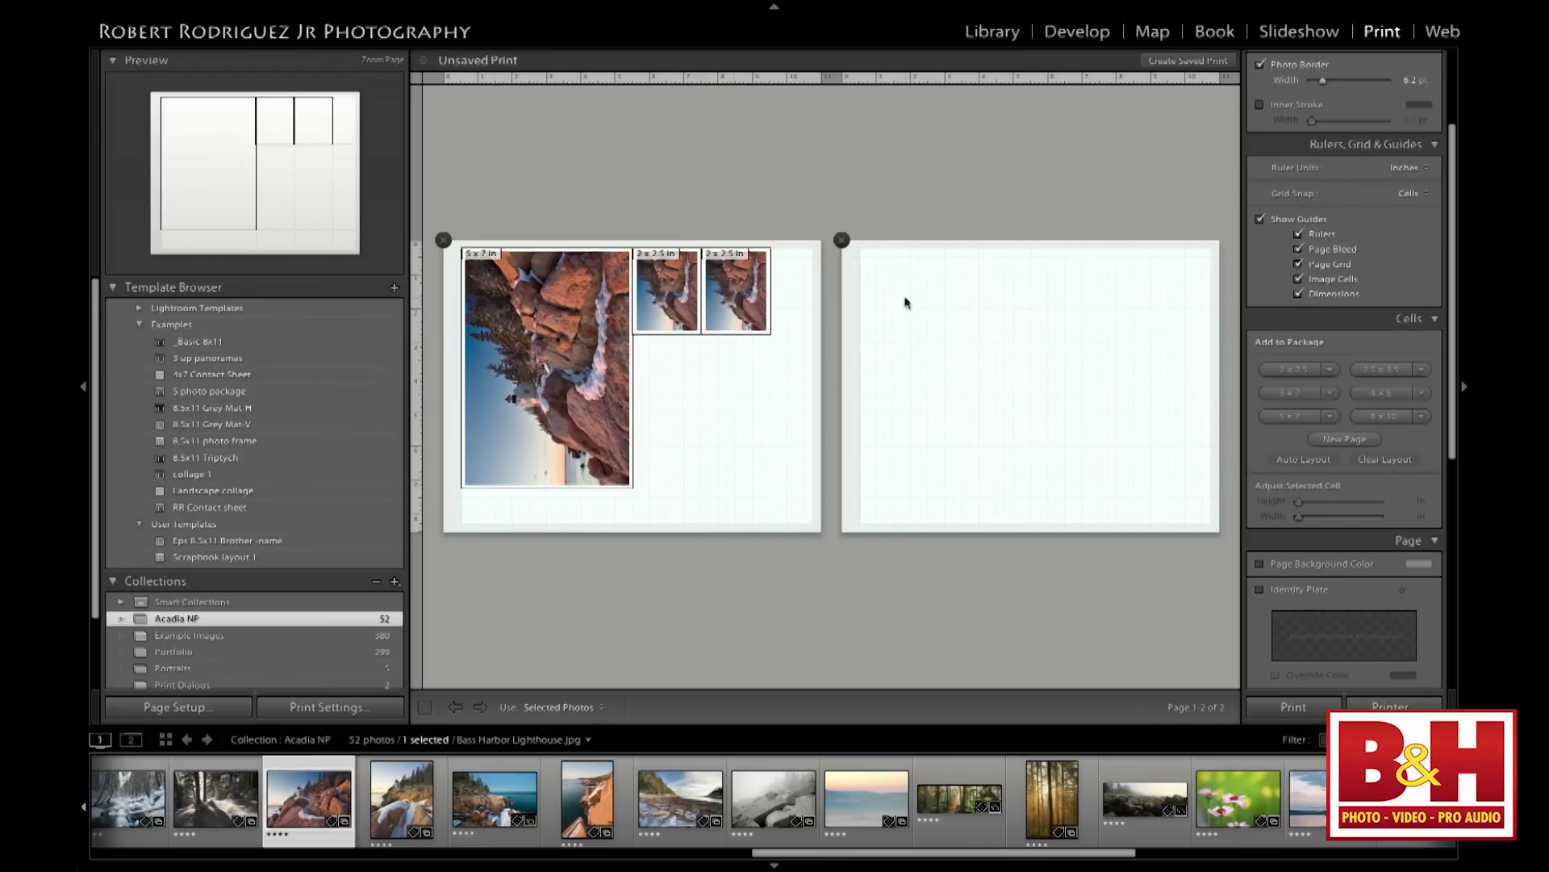
left_click(841, 240)
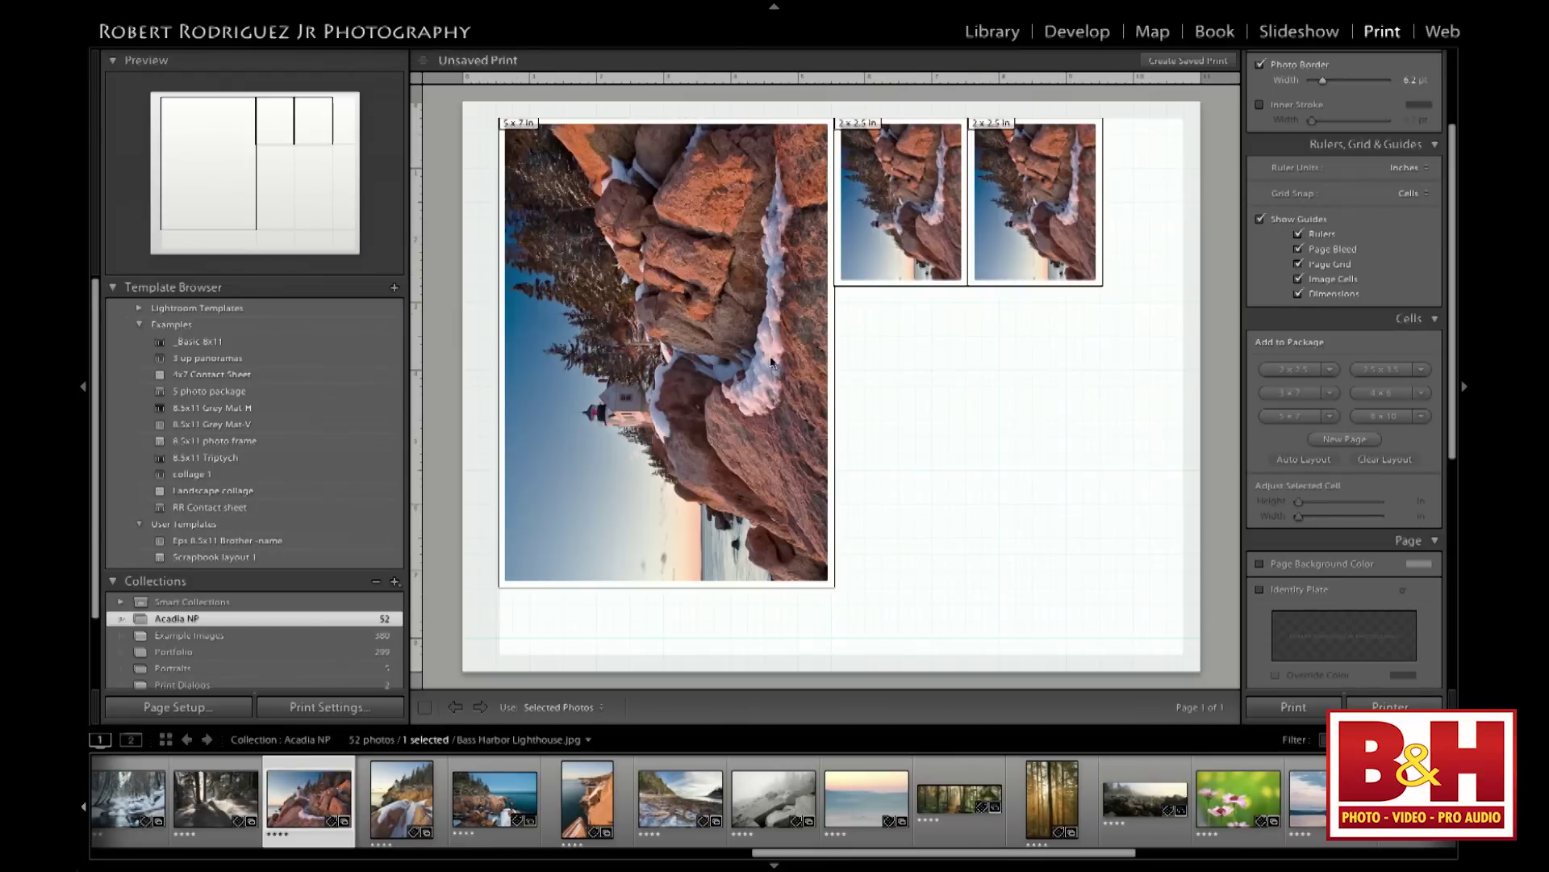
Add a 4 x 6 cell below the two small photos on the first page, sized to about 3.51 x 4.19 in, and remove the empty second page
left_click(1394, 393)
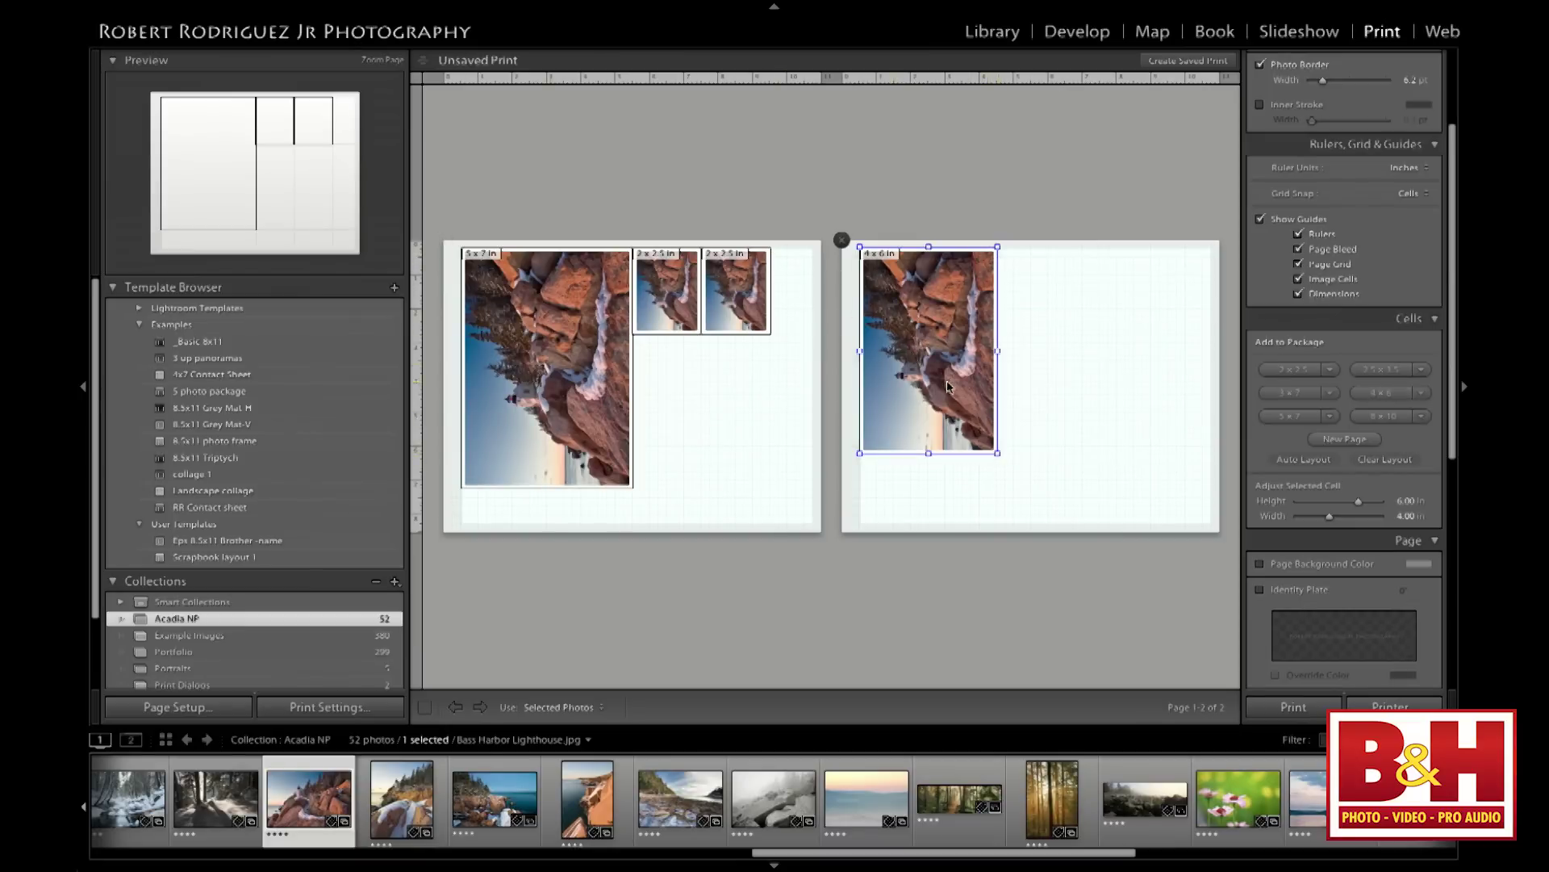
left_click_drag(998, 452, 762, 478)
left_click(842, 240)
left_click_drag(987, 443, 944, 416)
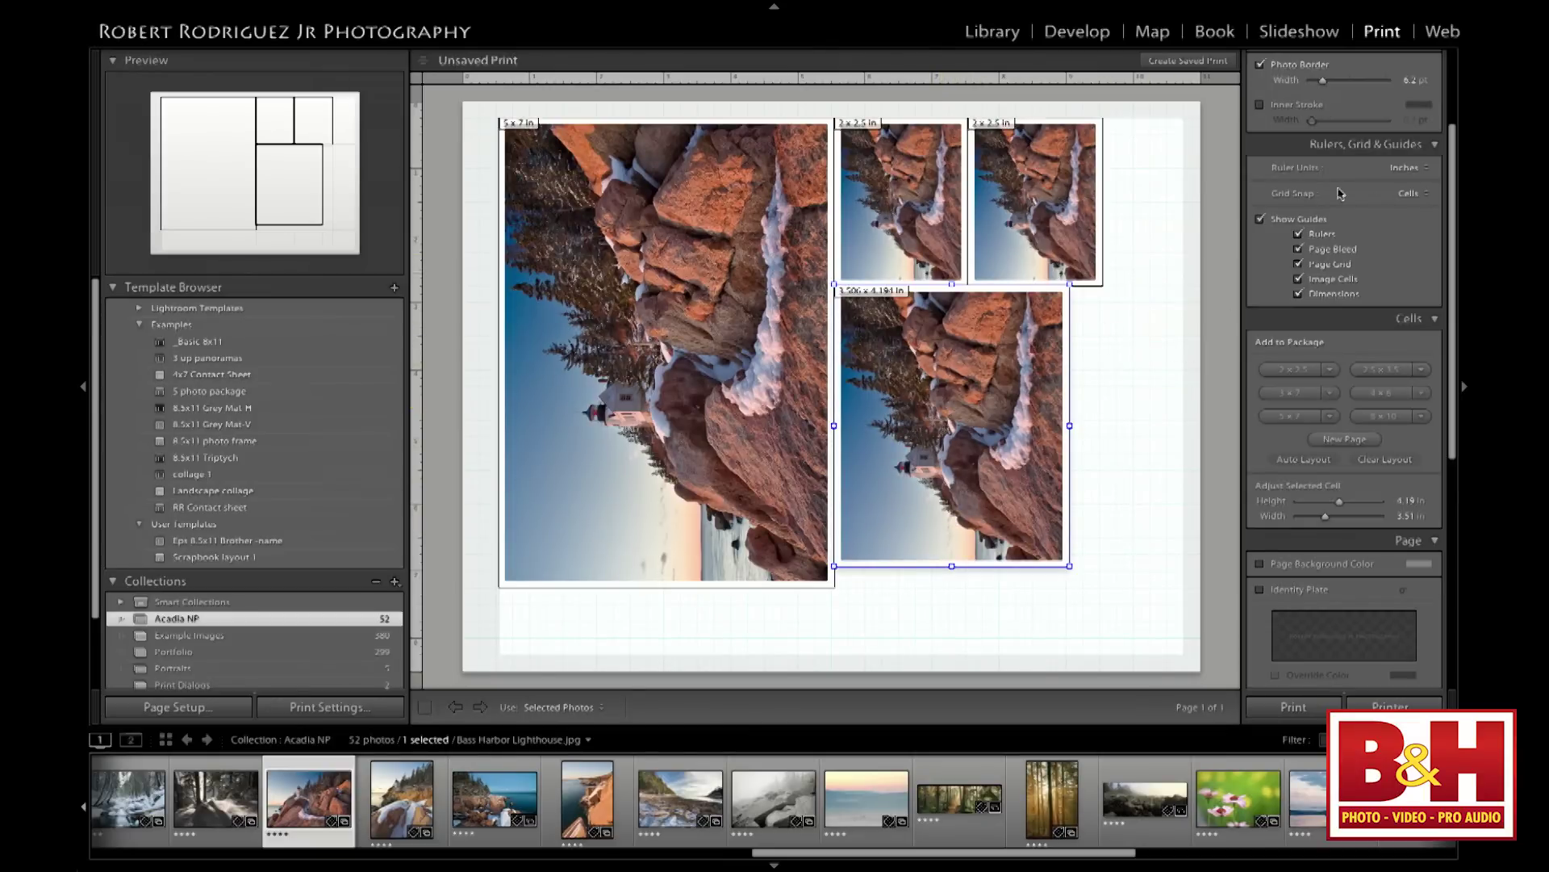
Enable an inner stroke on the package photos and adjust its width
scroll(1339, 194, "up", 3)
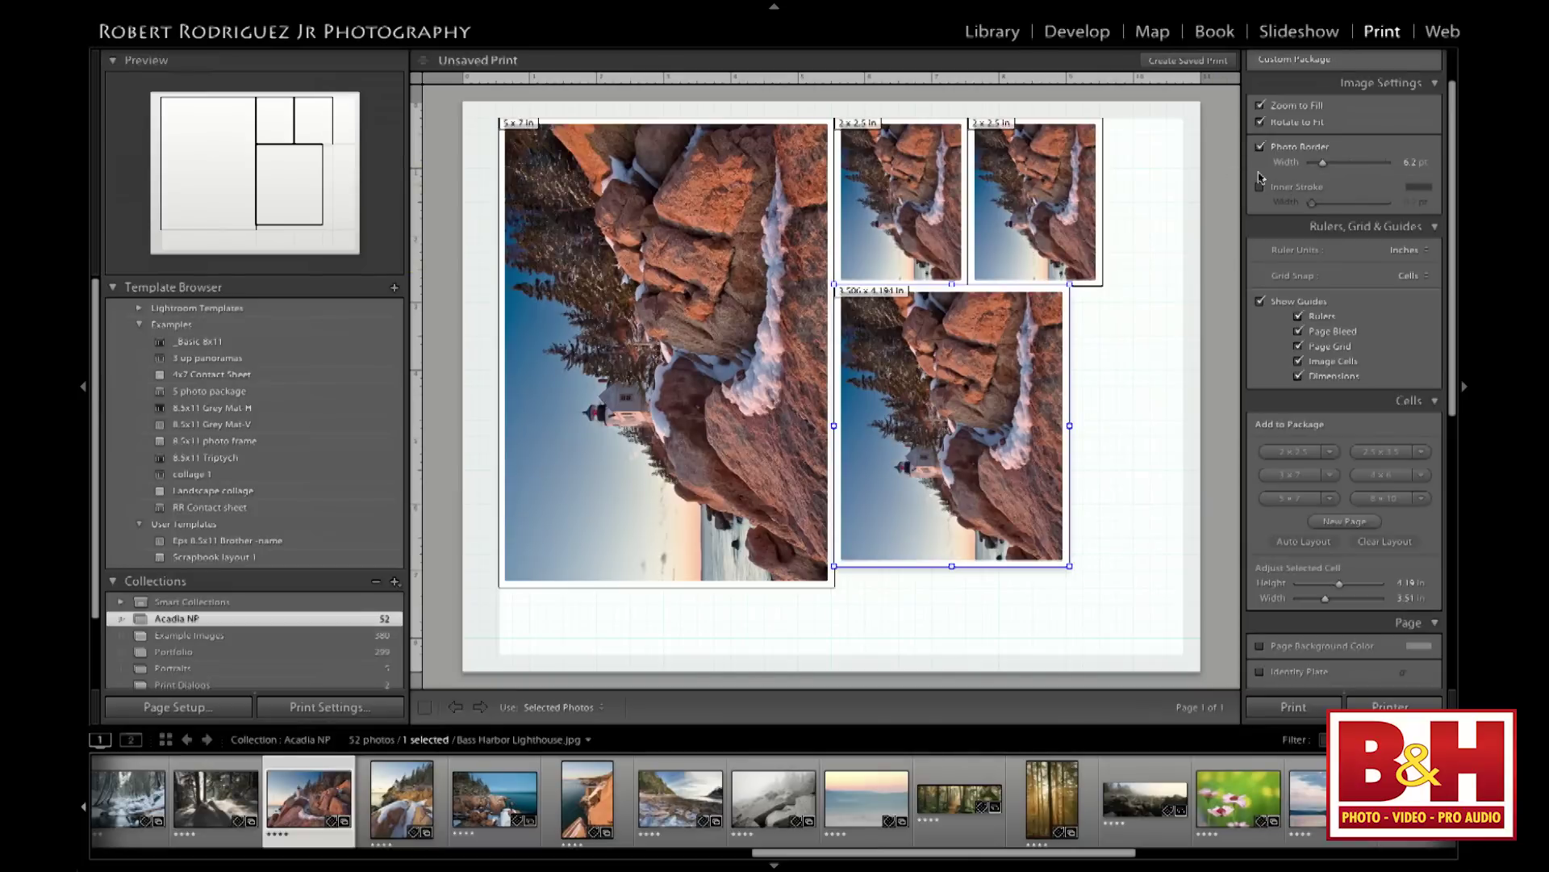
left_click(1261, 188)
left_click_drag(1307, 205, 1319, 205)
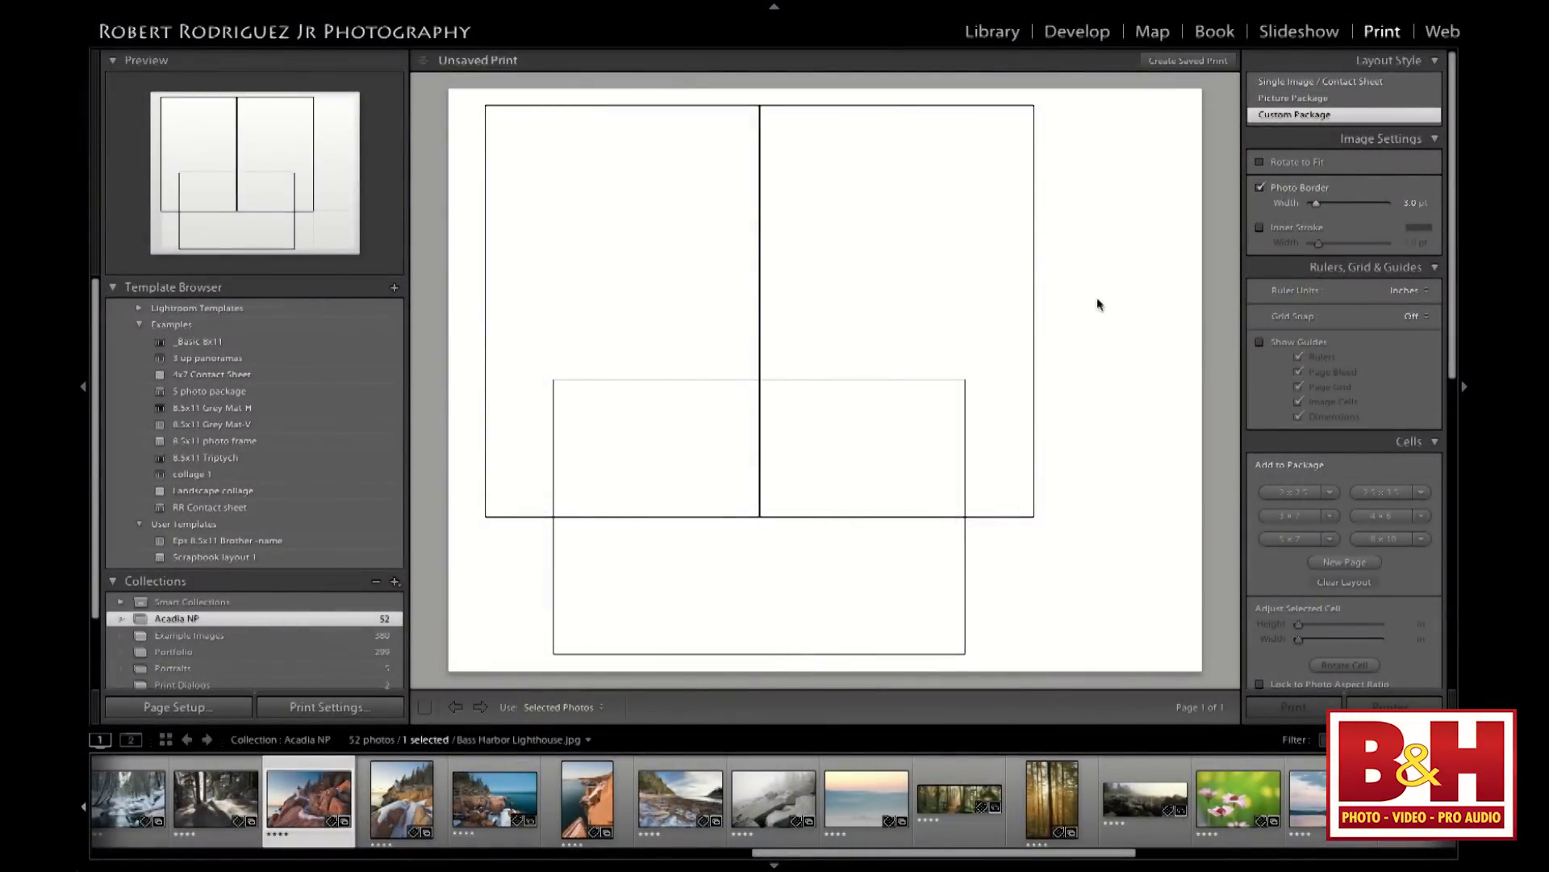
Delete the three existing cells of the Custom Package layout to leave a blank page
left_click(960, 237)
key("Delete")
left_click(651, 240)
left_click(819, 394)
key("Delete")
left_click(676, 252)
key("Delete")
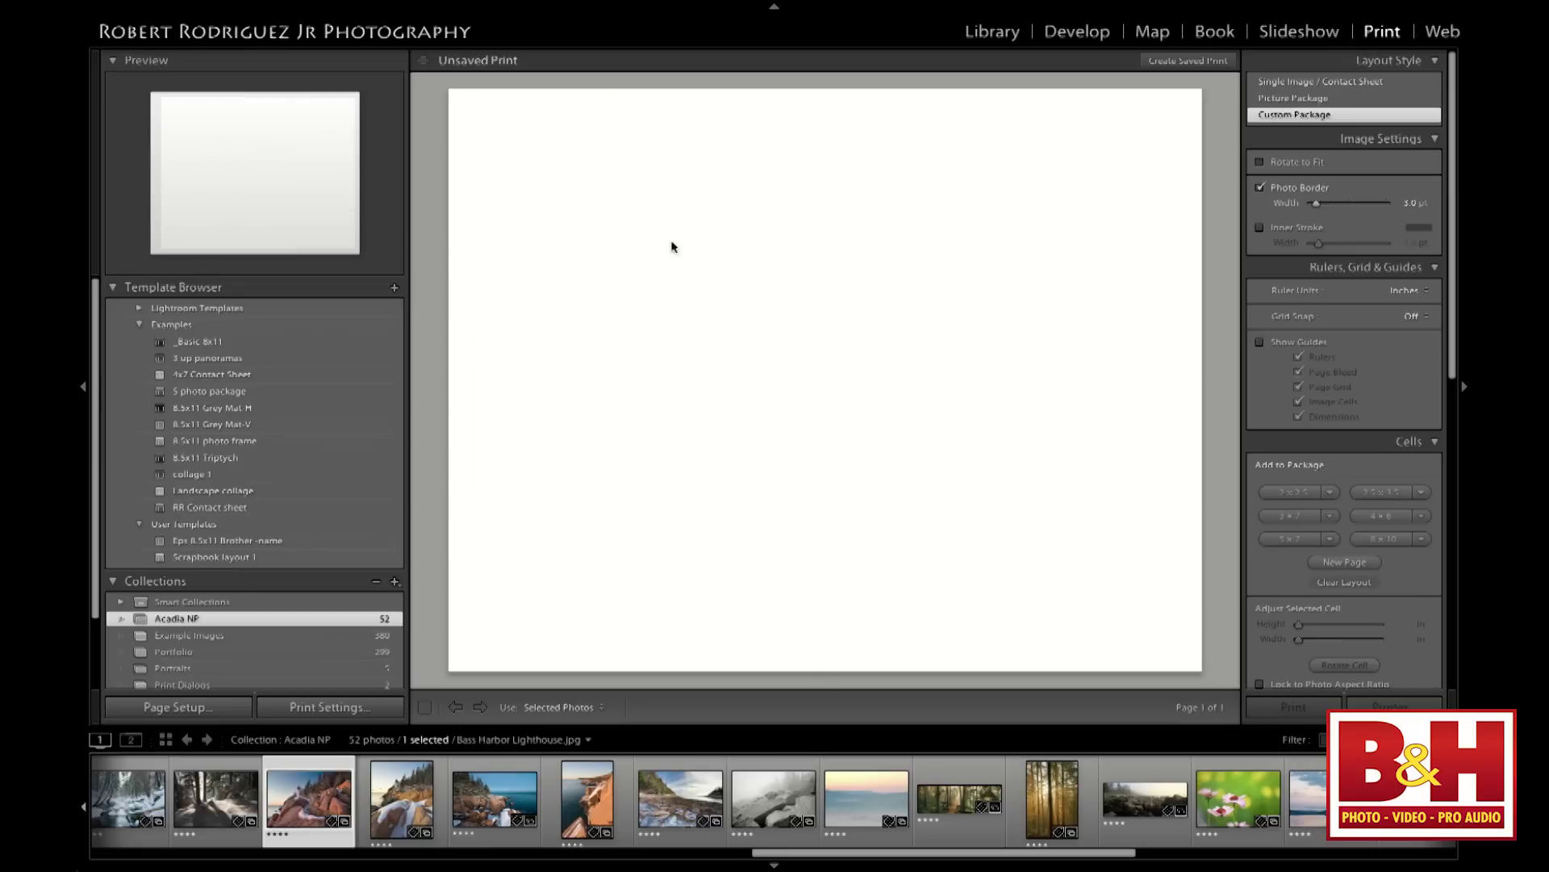
Place the pink flower photo Balance on the blank page, enlarge it to about 5.17 x 3.70 in, and match the photo's aspect ratio
scroll(1289, 364, "down", 1)
scroll(1288, 364, "down", 1)
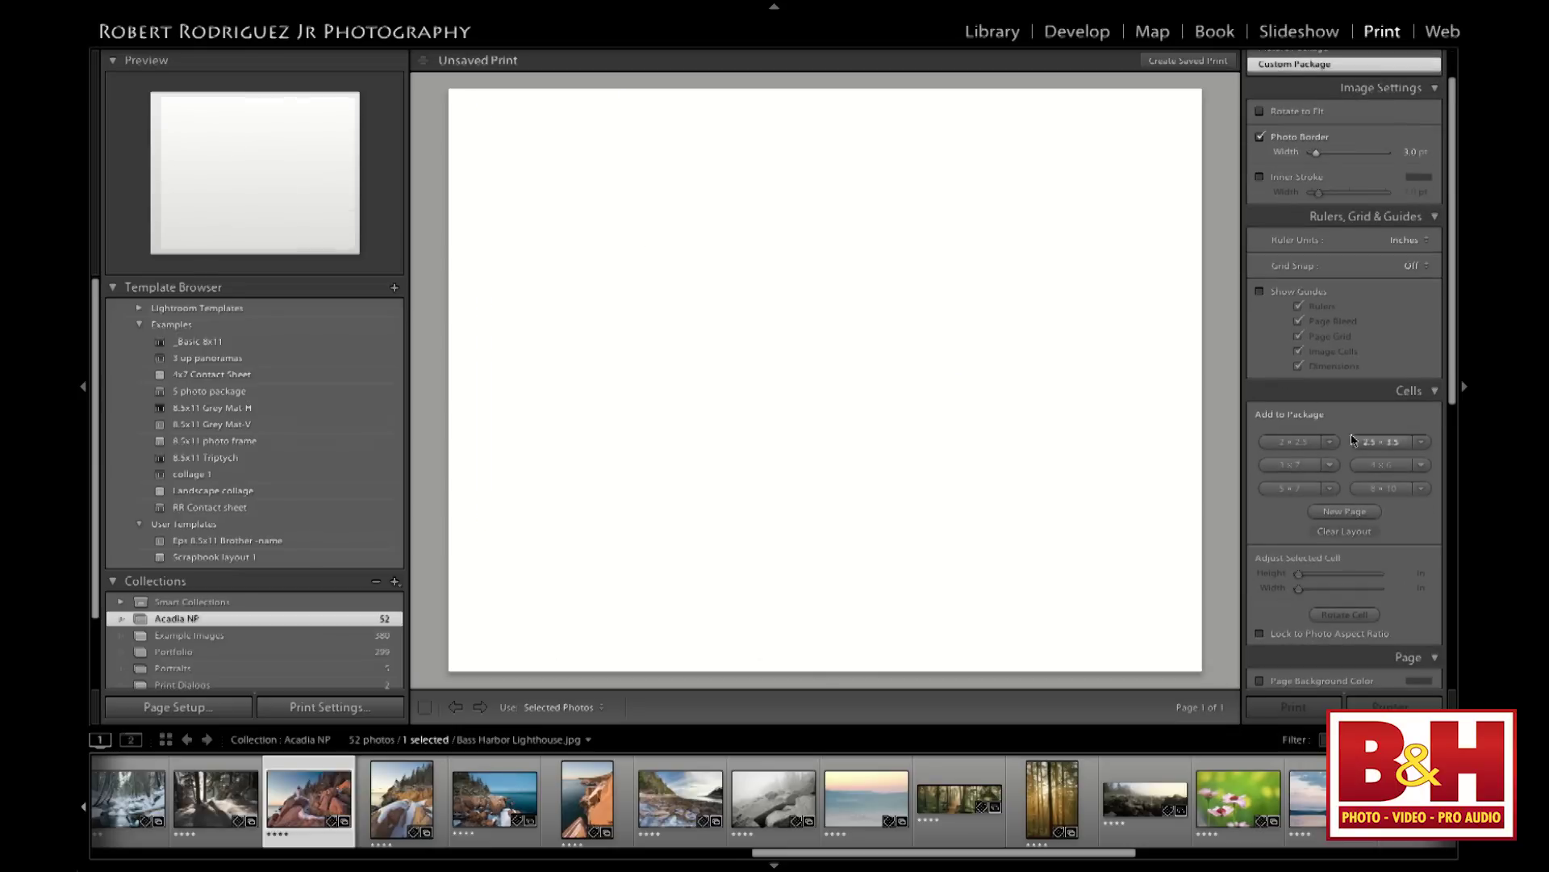
scroll(1355, 452, "down", 1)
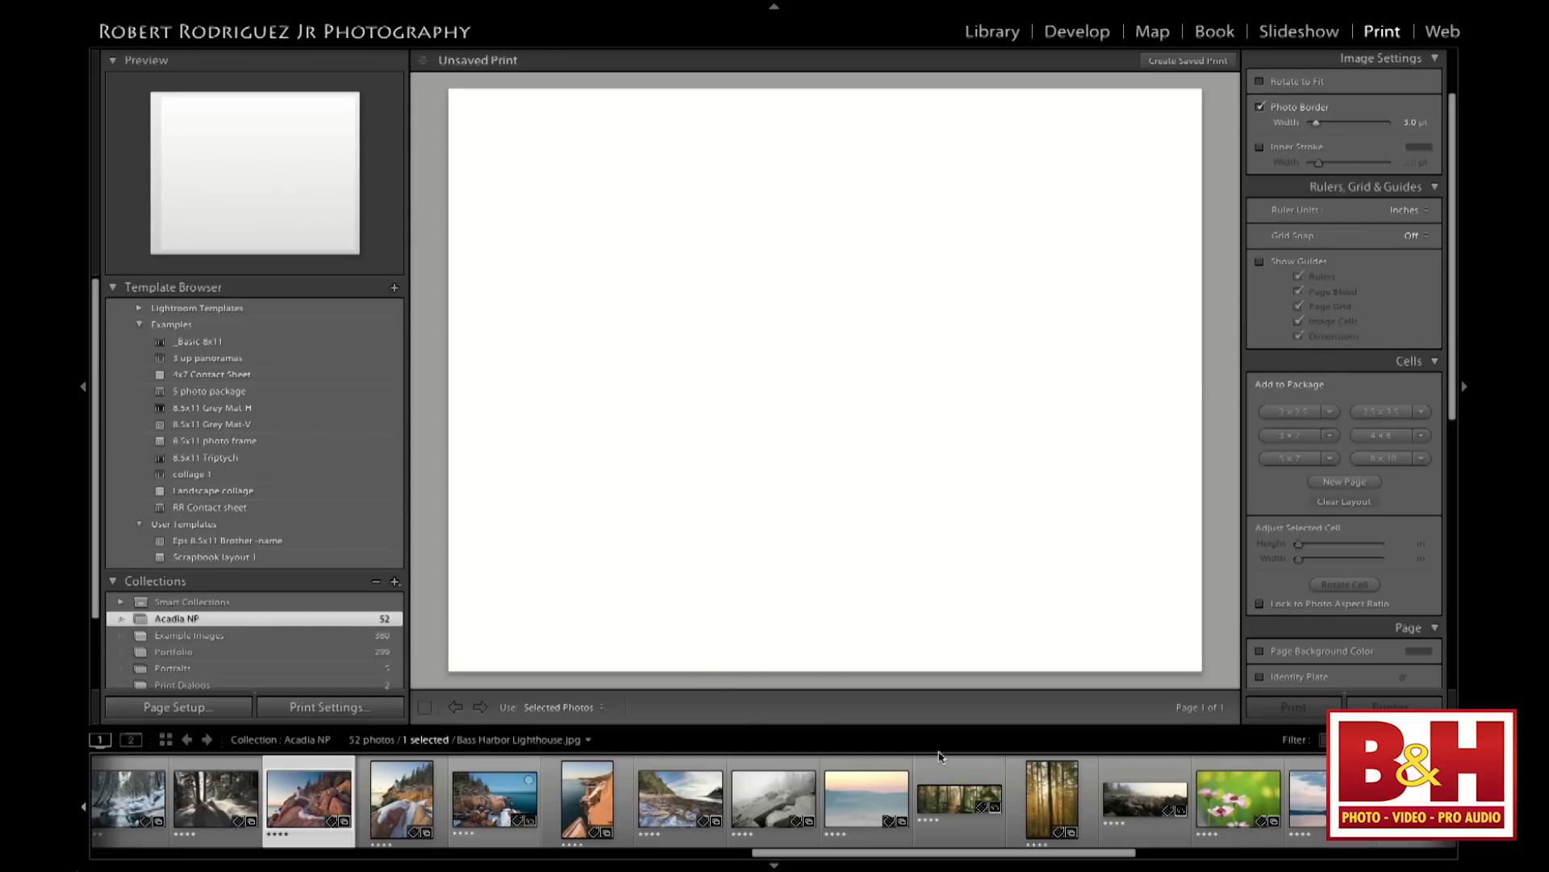
scroll(923, 825, "down", 5)
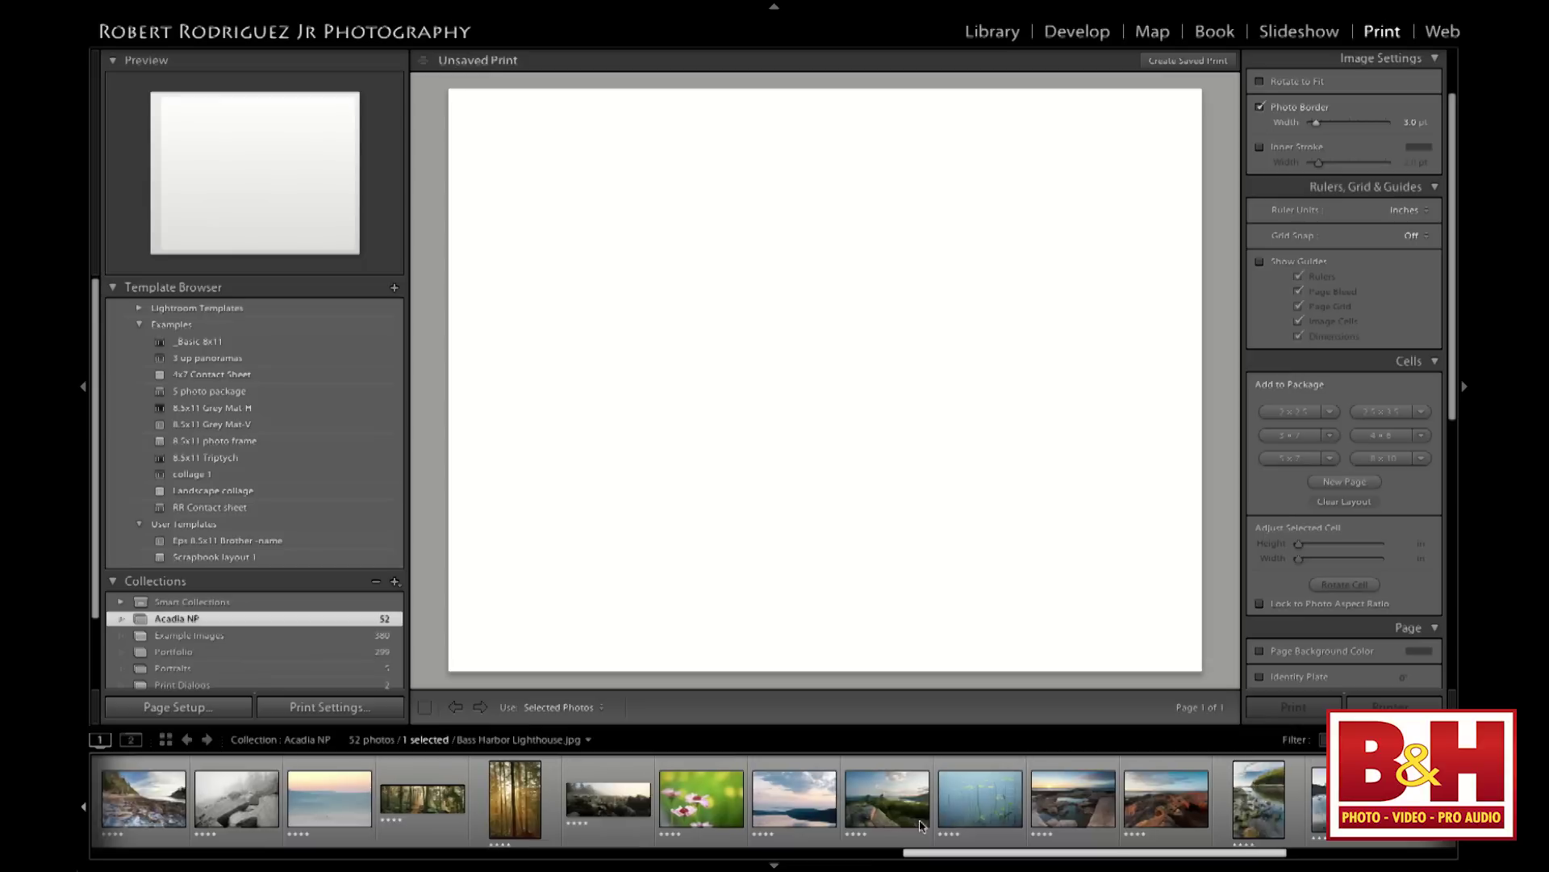
left_click_drag(657, 799, 586, 210)
left_click_drag(692, 279, 840, 394)
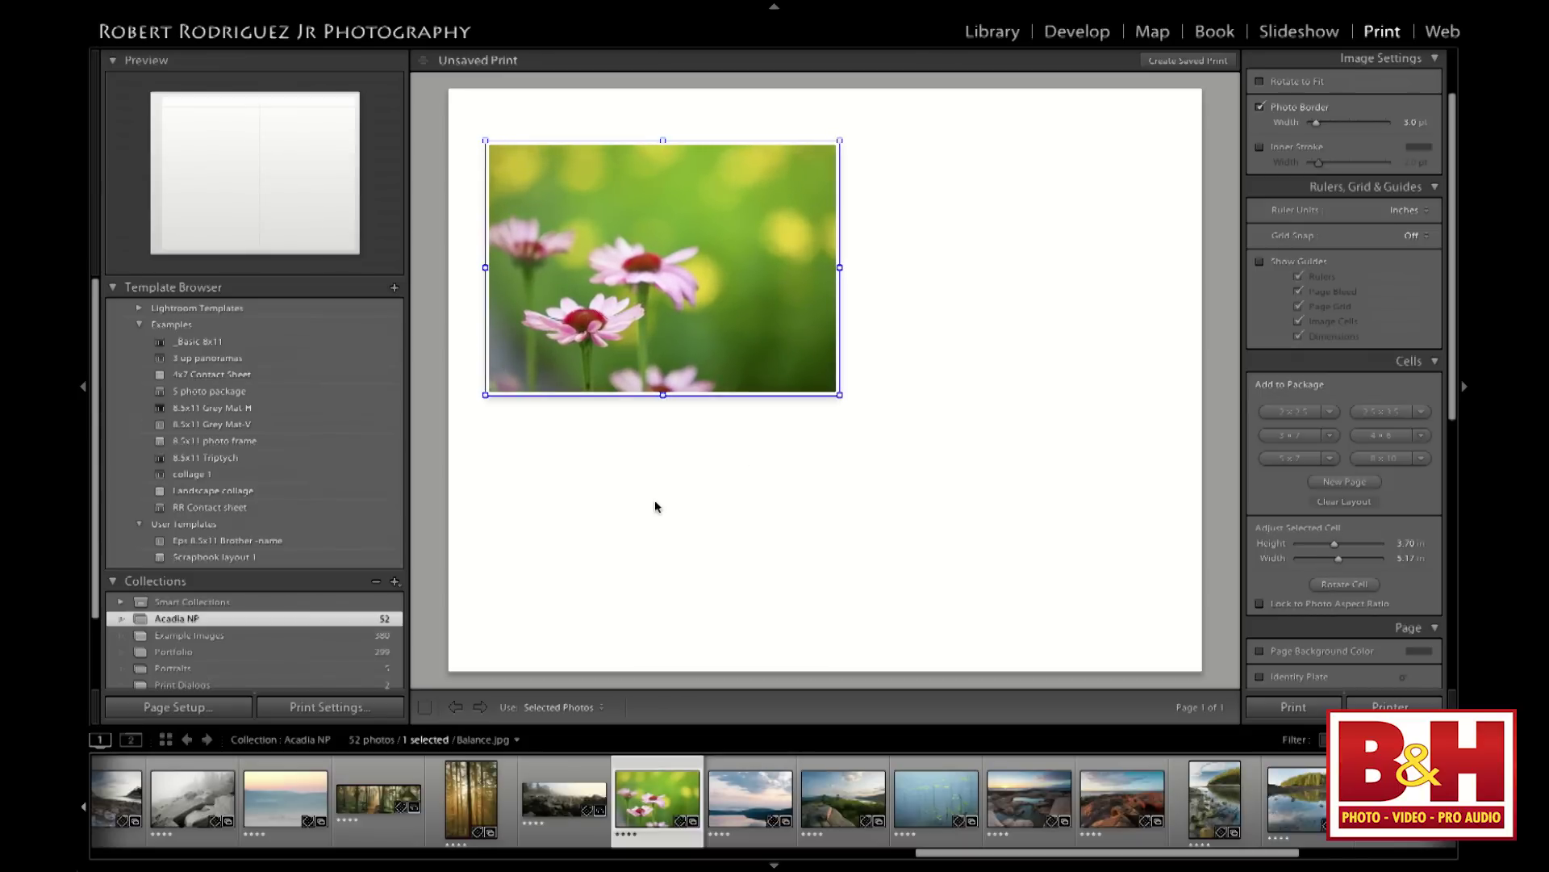
right_click(741, 233)
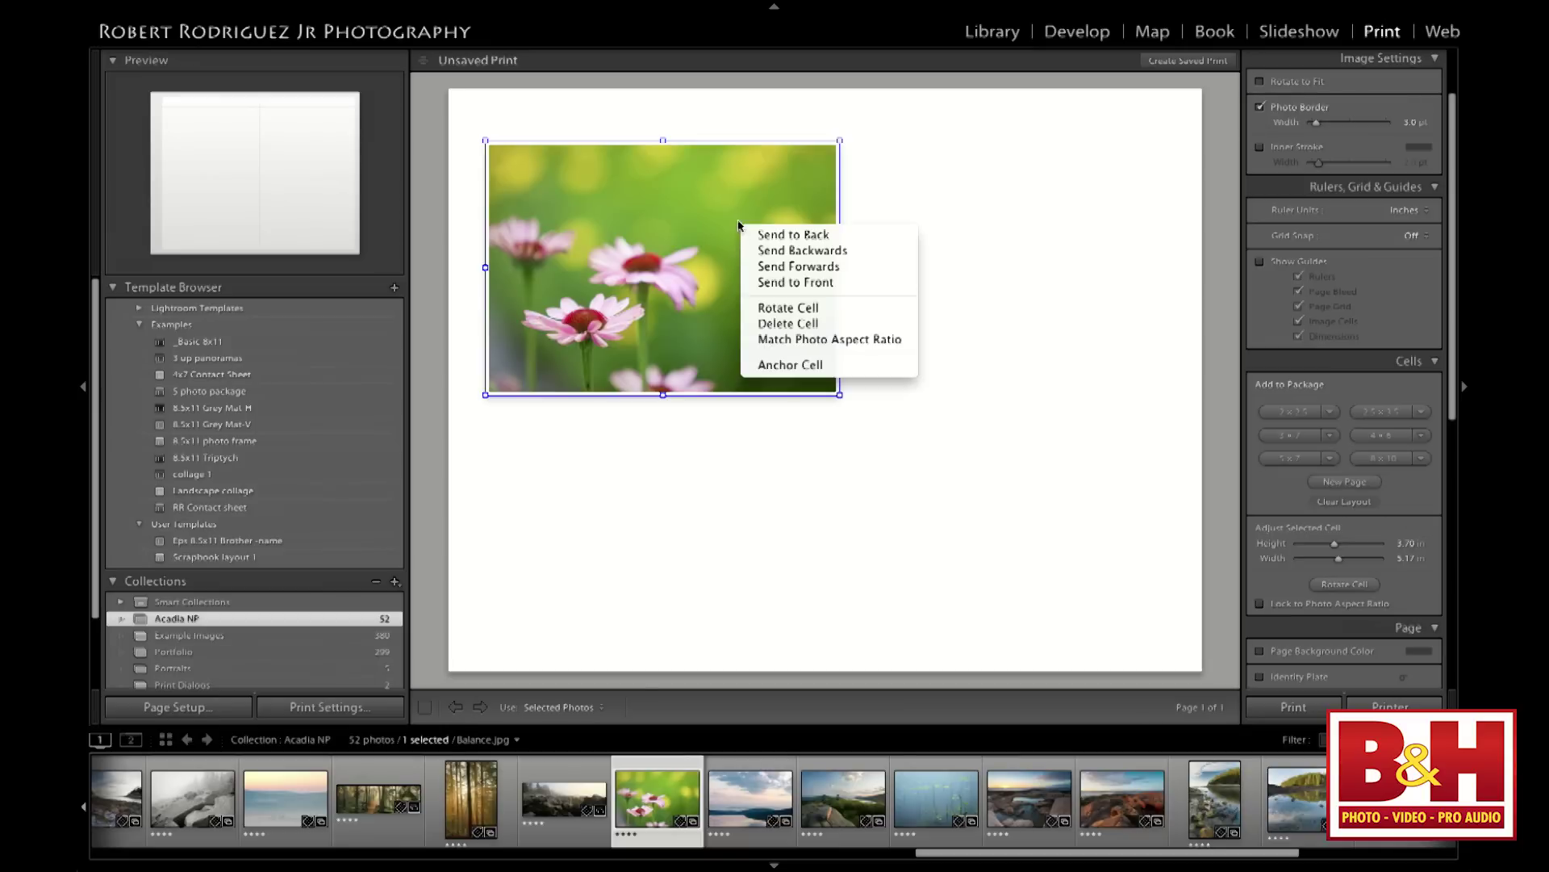
left_click(816, 342)
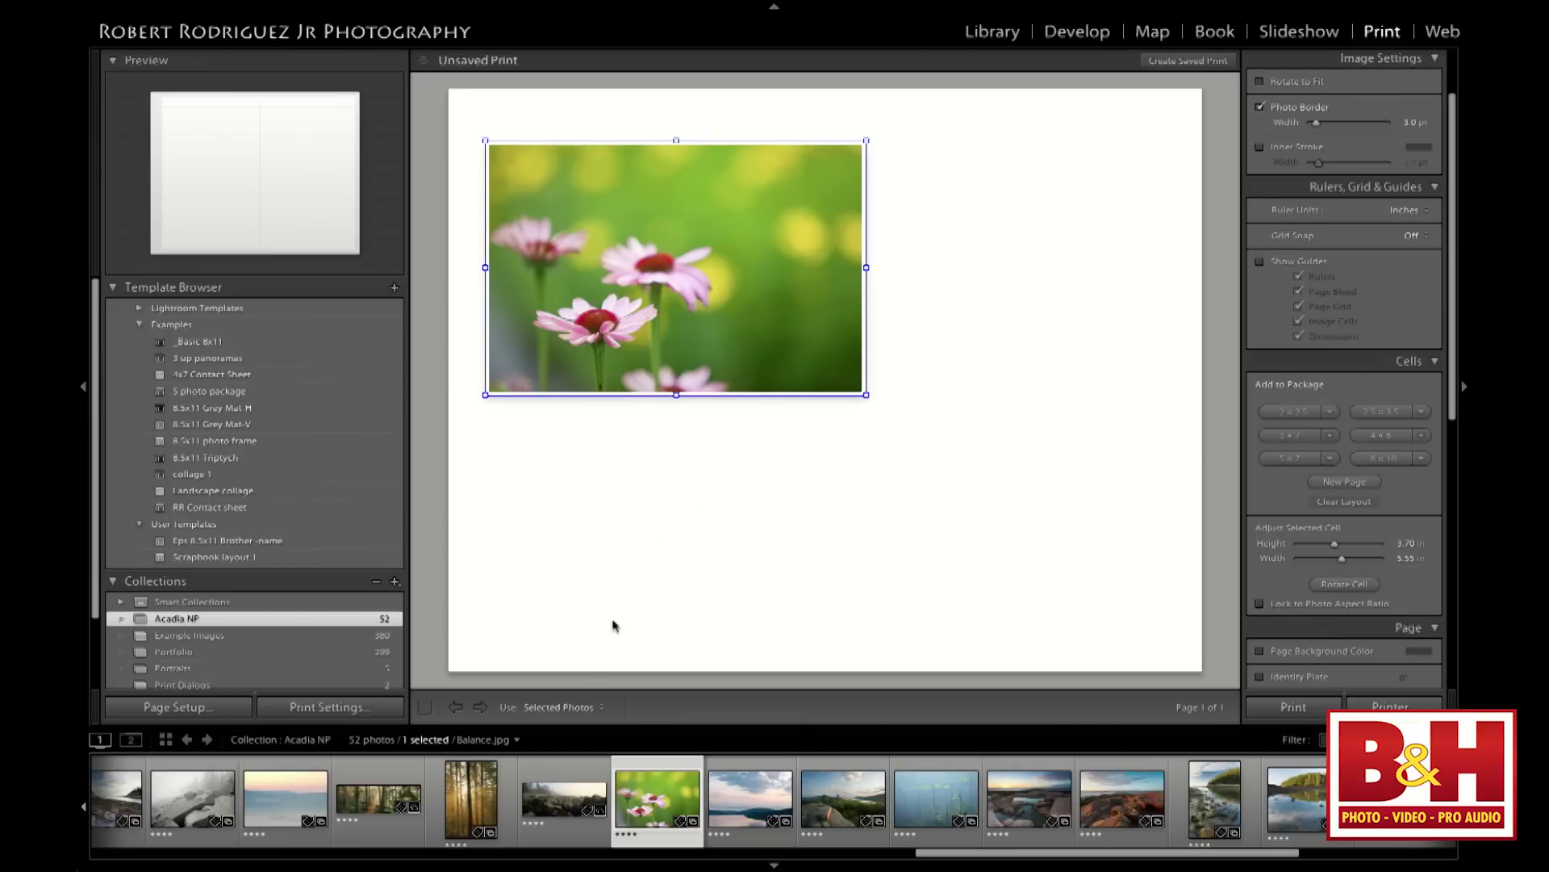
Place Silent Forest, Maine below the flowers, make its cell about 1.66 in high, and match the photo's aspect ratio
left_click_drag(370, 799, 668, 541)
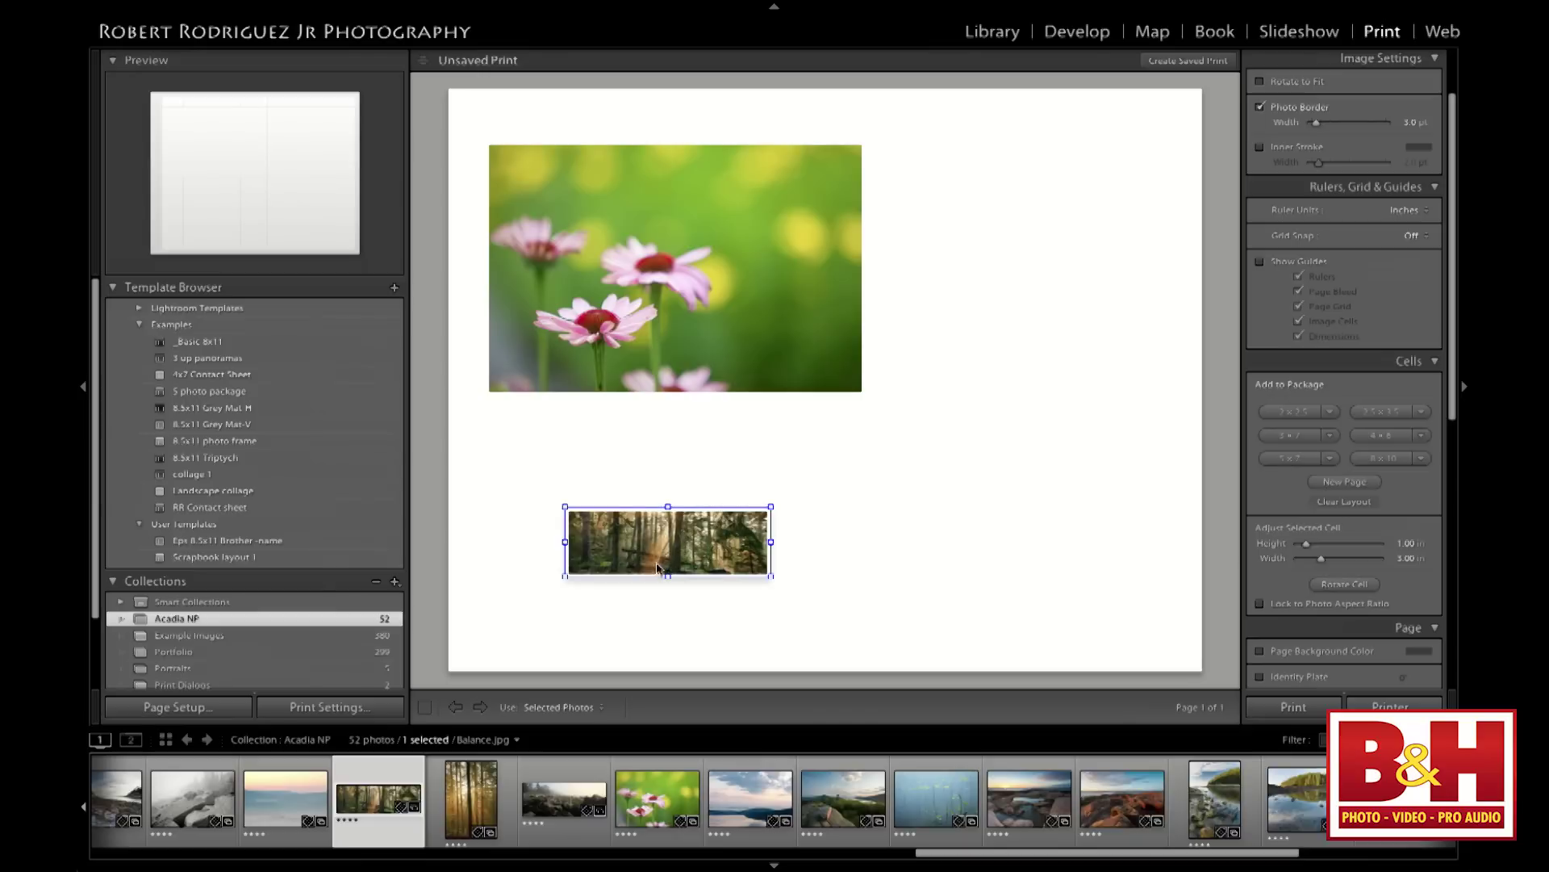
left_click_drag(769, 576, 681, 621)
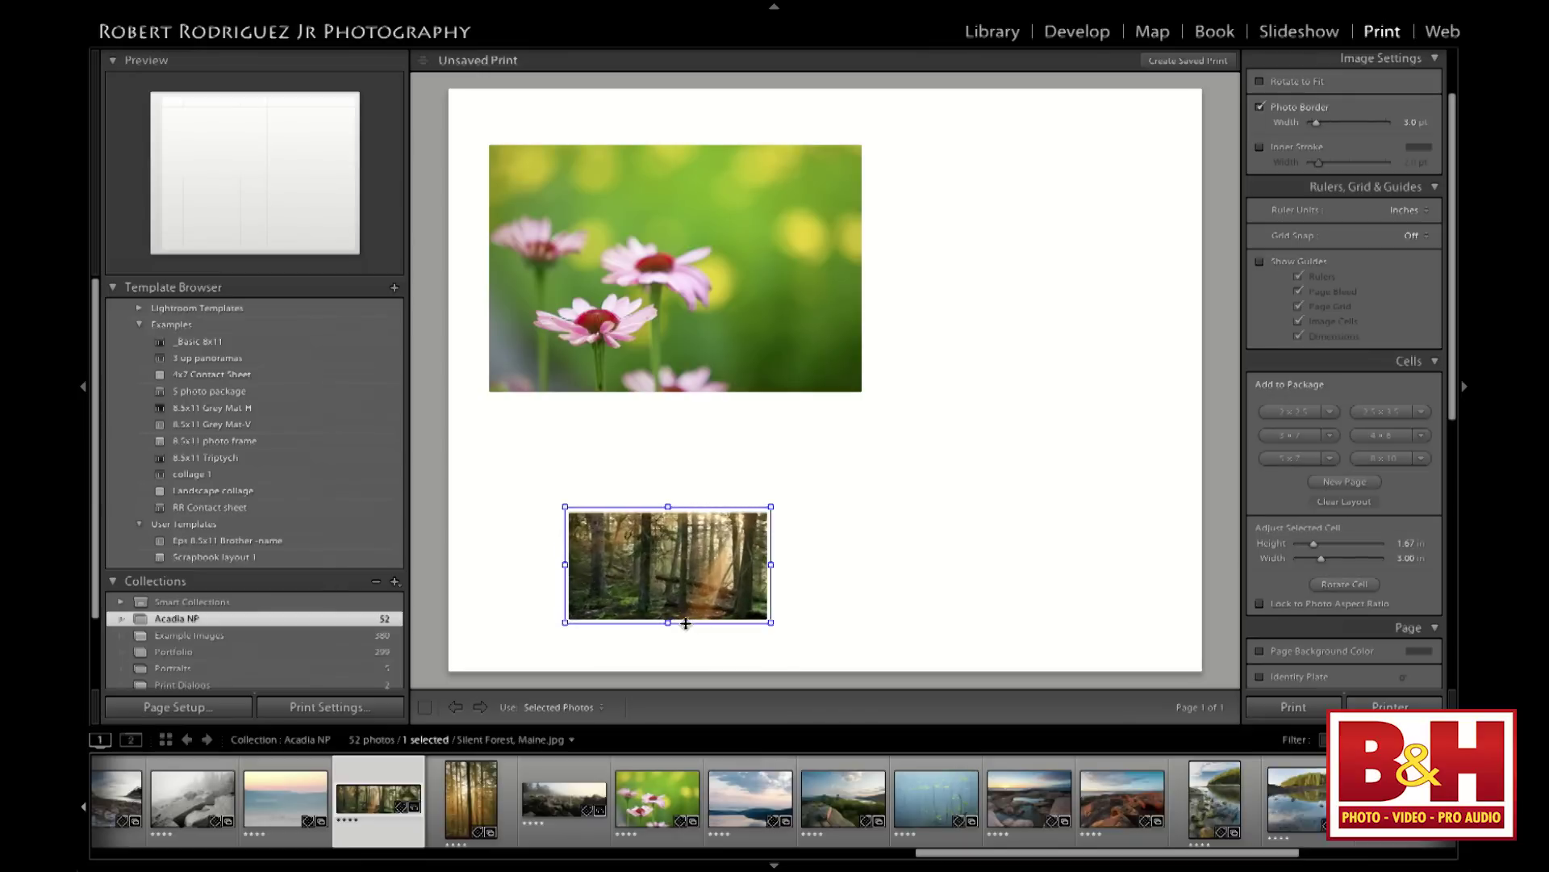
left_click_drag(772, 565, 759, 518)
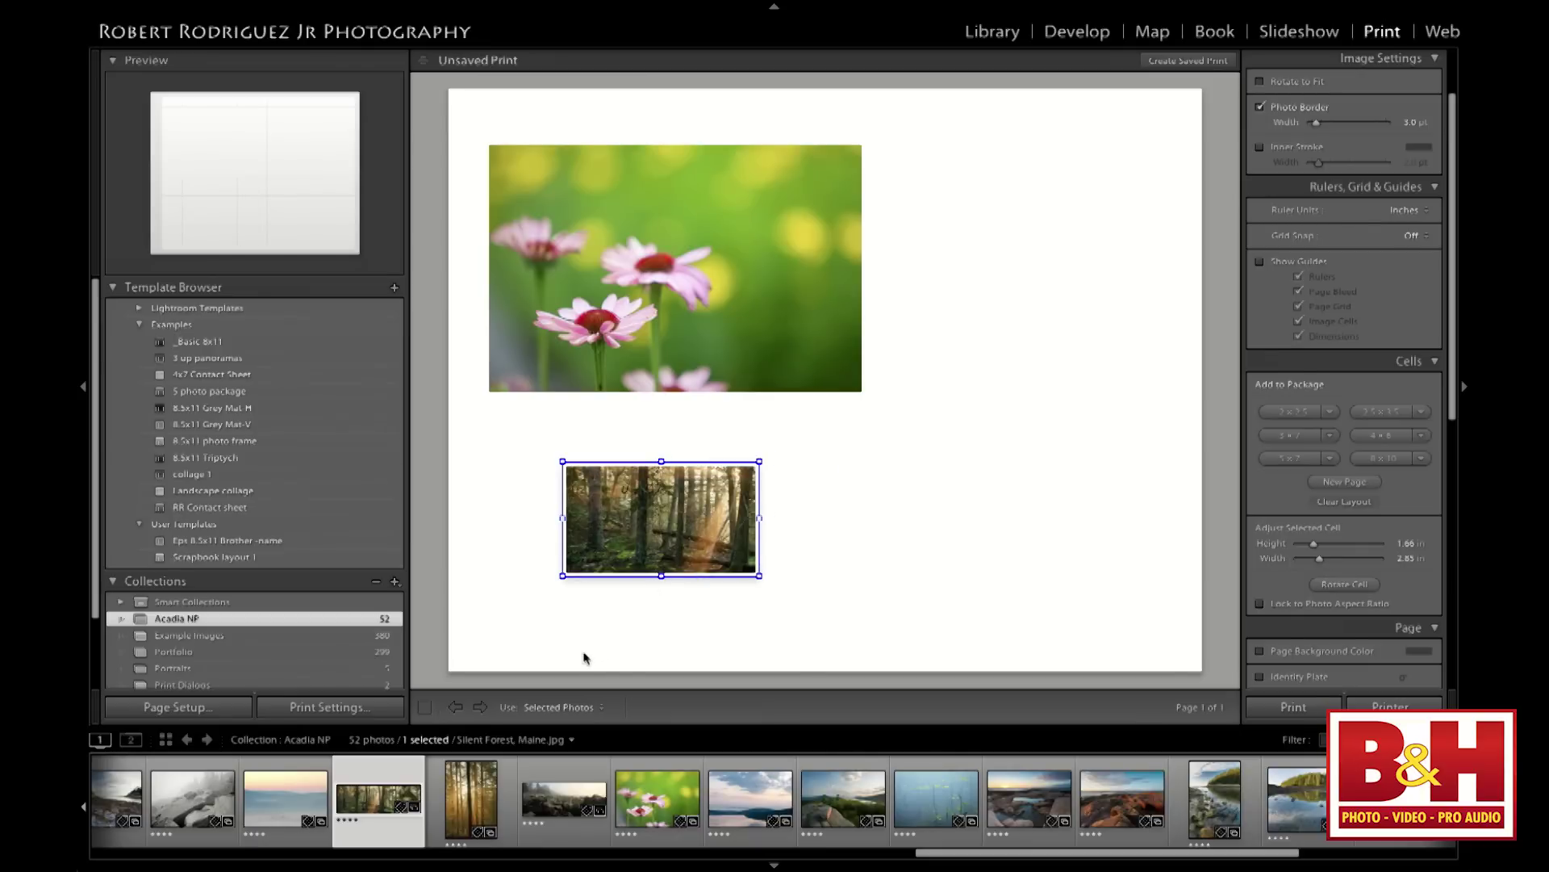
right_click(645, 531)
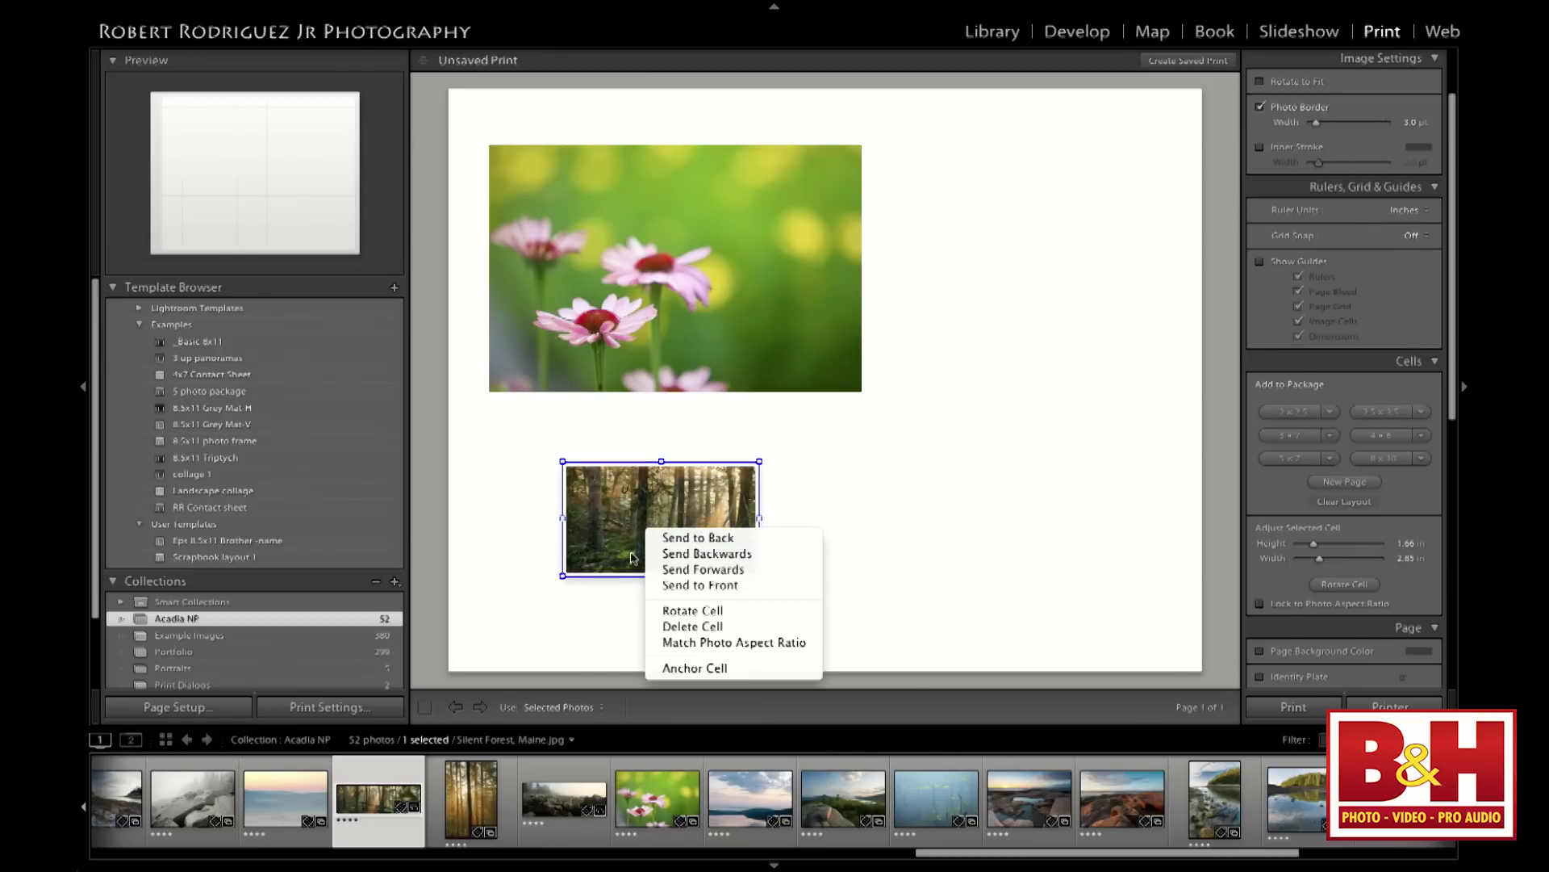
left_click(741, 642)
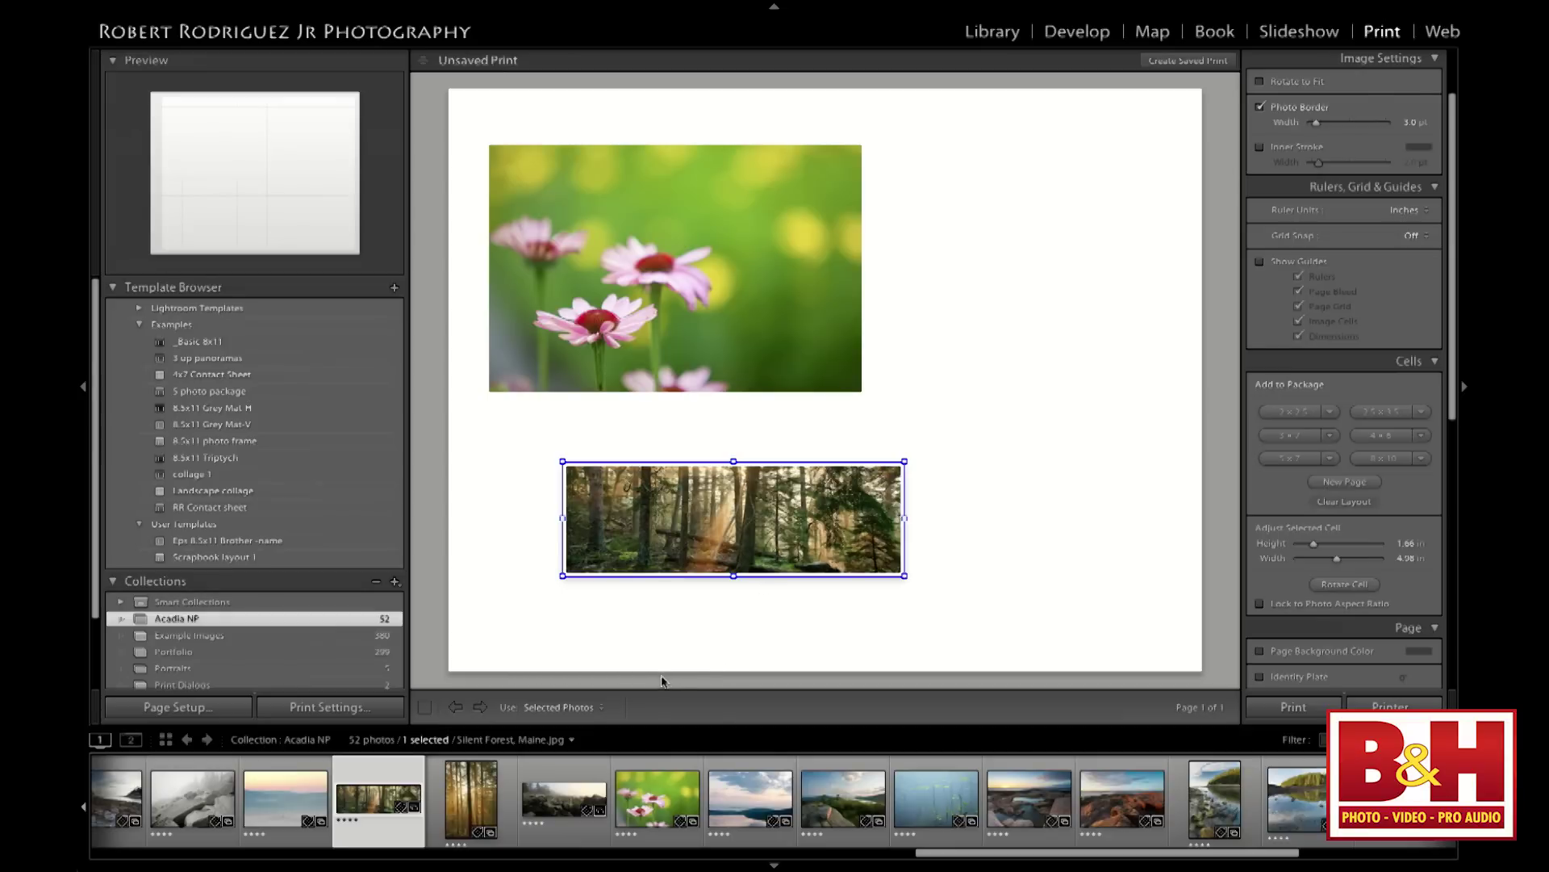
Move the forest and flower photos toward the page's left corners and add the blue pond reeds photo, enlarged, and Tidal Pools, Acadia on the right
left_click_drag(763, 518, 688, 579)
left_click_drag(709, 336, 714, 304)
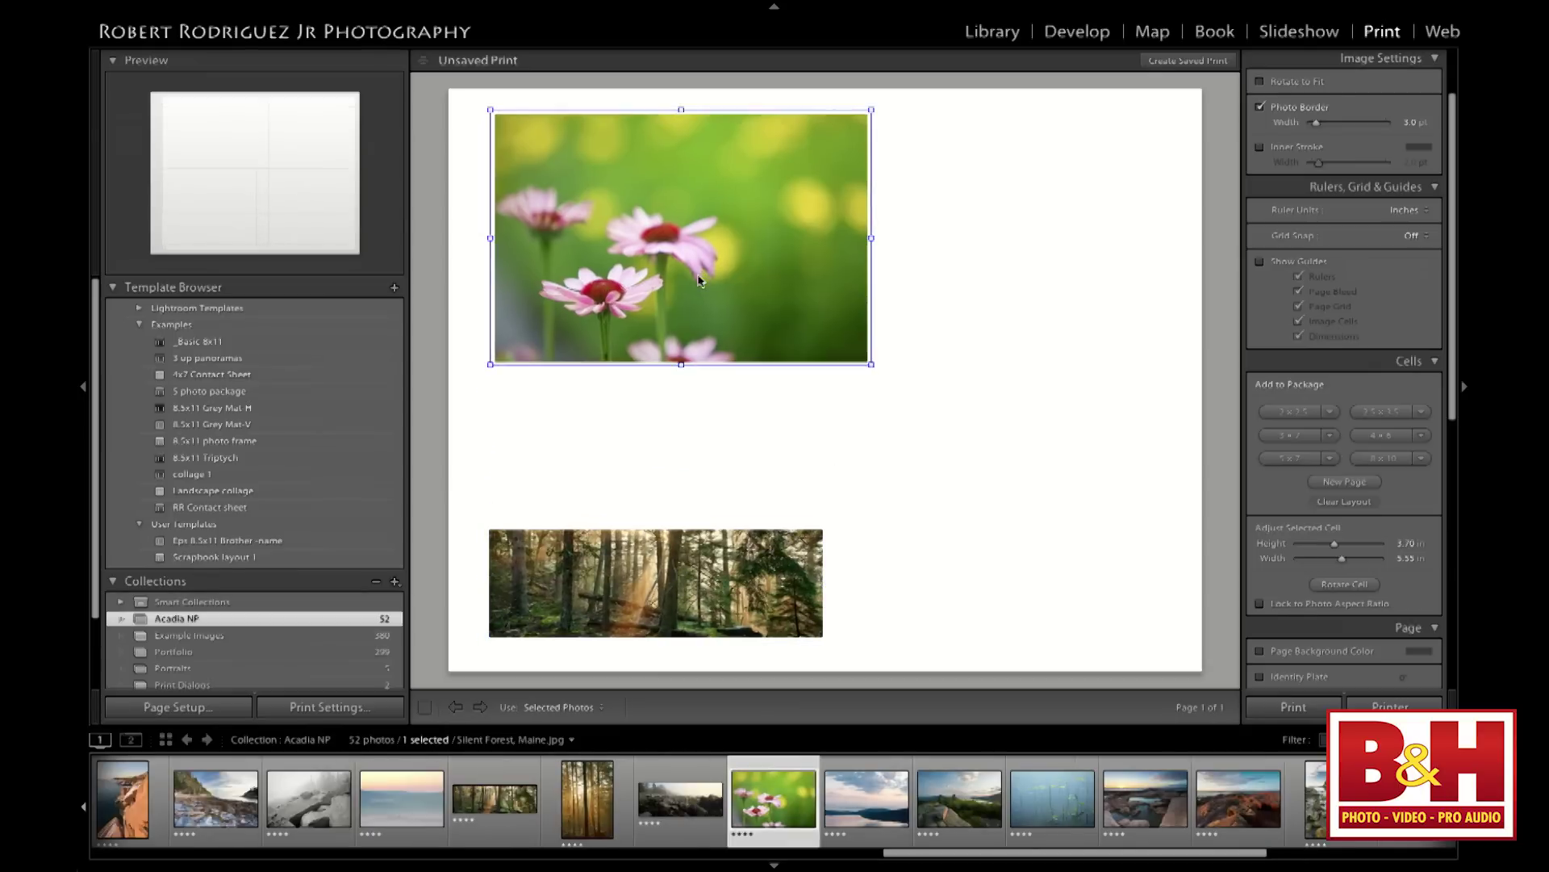
left_click_drag(1052, 815, 947, 561)
left_click_drag(1050, 493, 1168, 403)
left_click_drag(1146, 799, 962, 155)
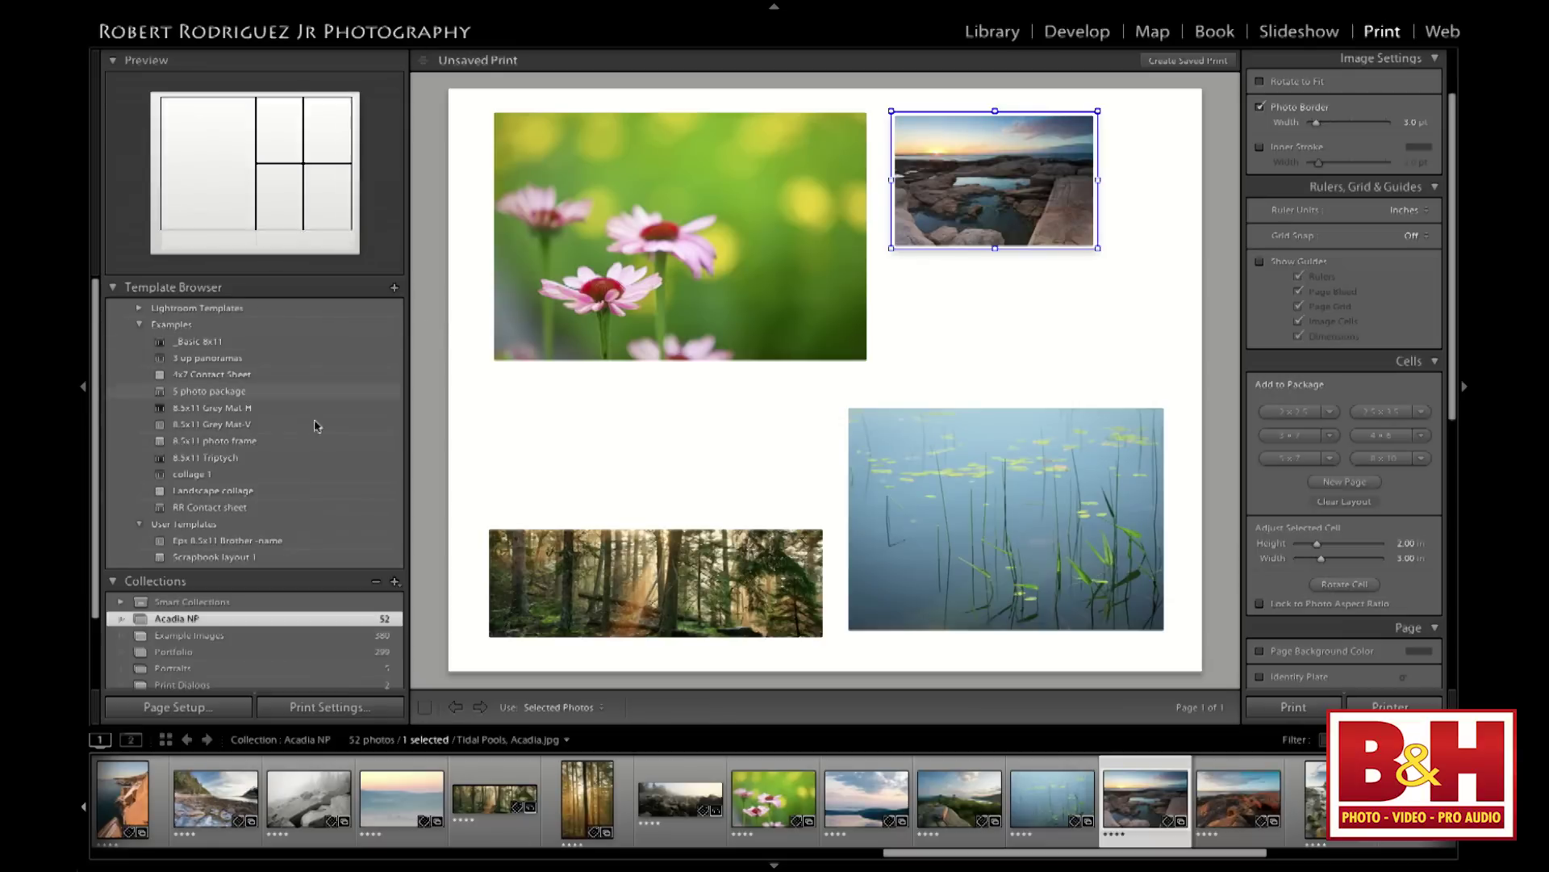
Apply the collage 1 template and add two 2 x 2.5 cells, one at the page's lower right and one near the bottom left
left_click(226, 474)
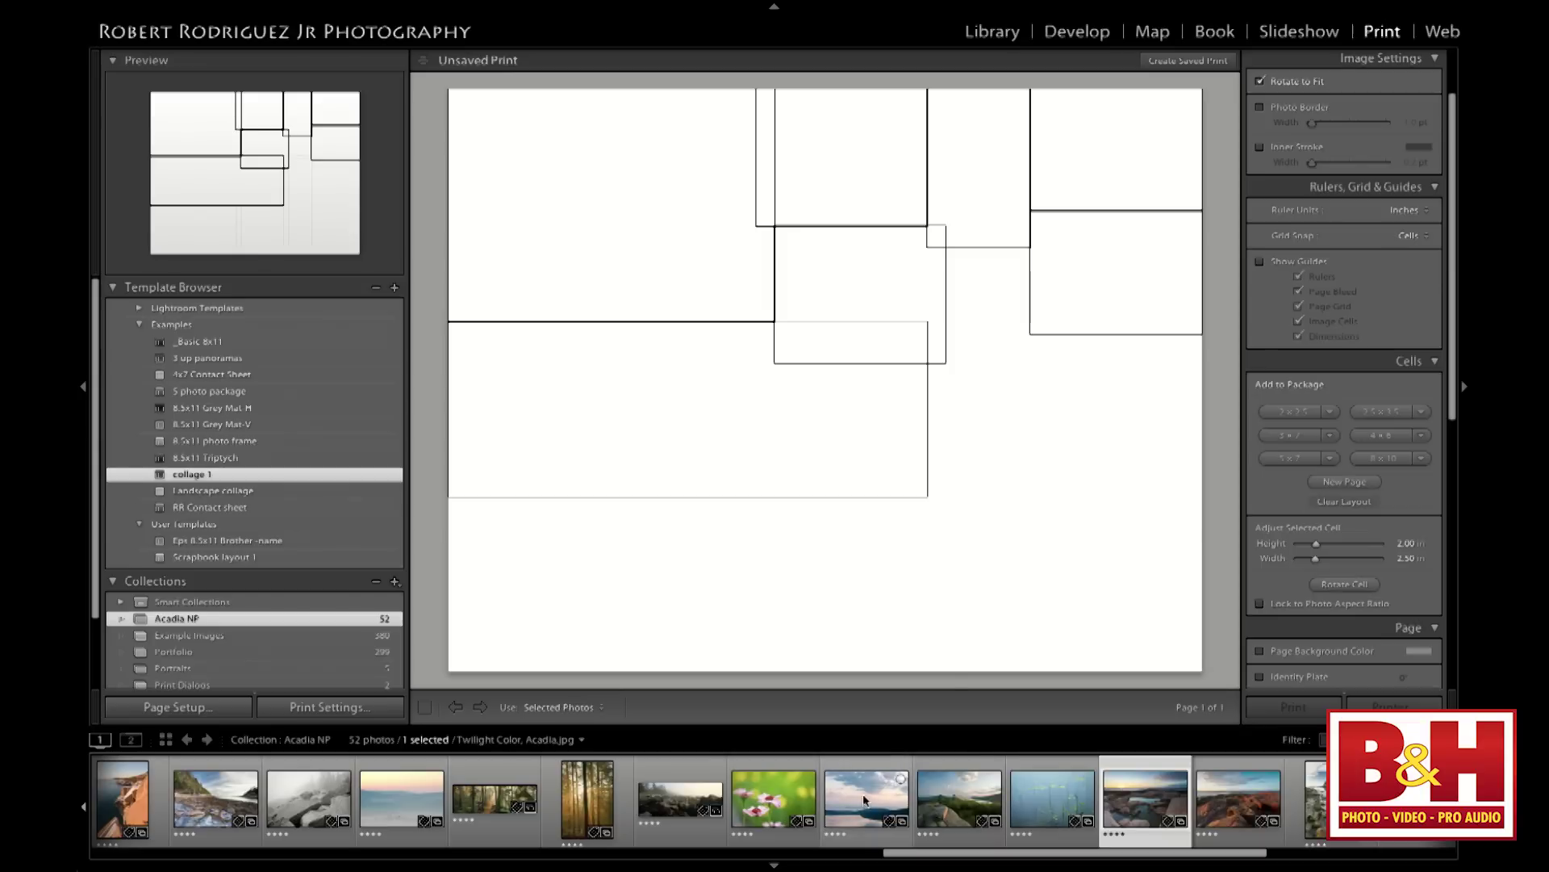
left_click(1301, 413)
left_click_drag(485, 587, 1026, 444)
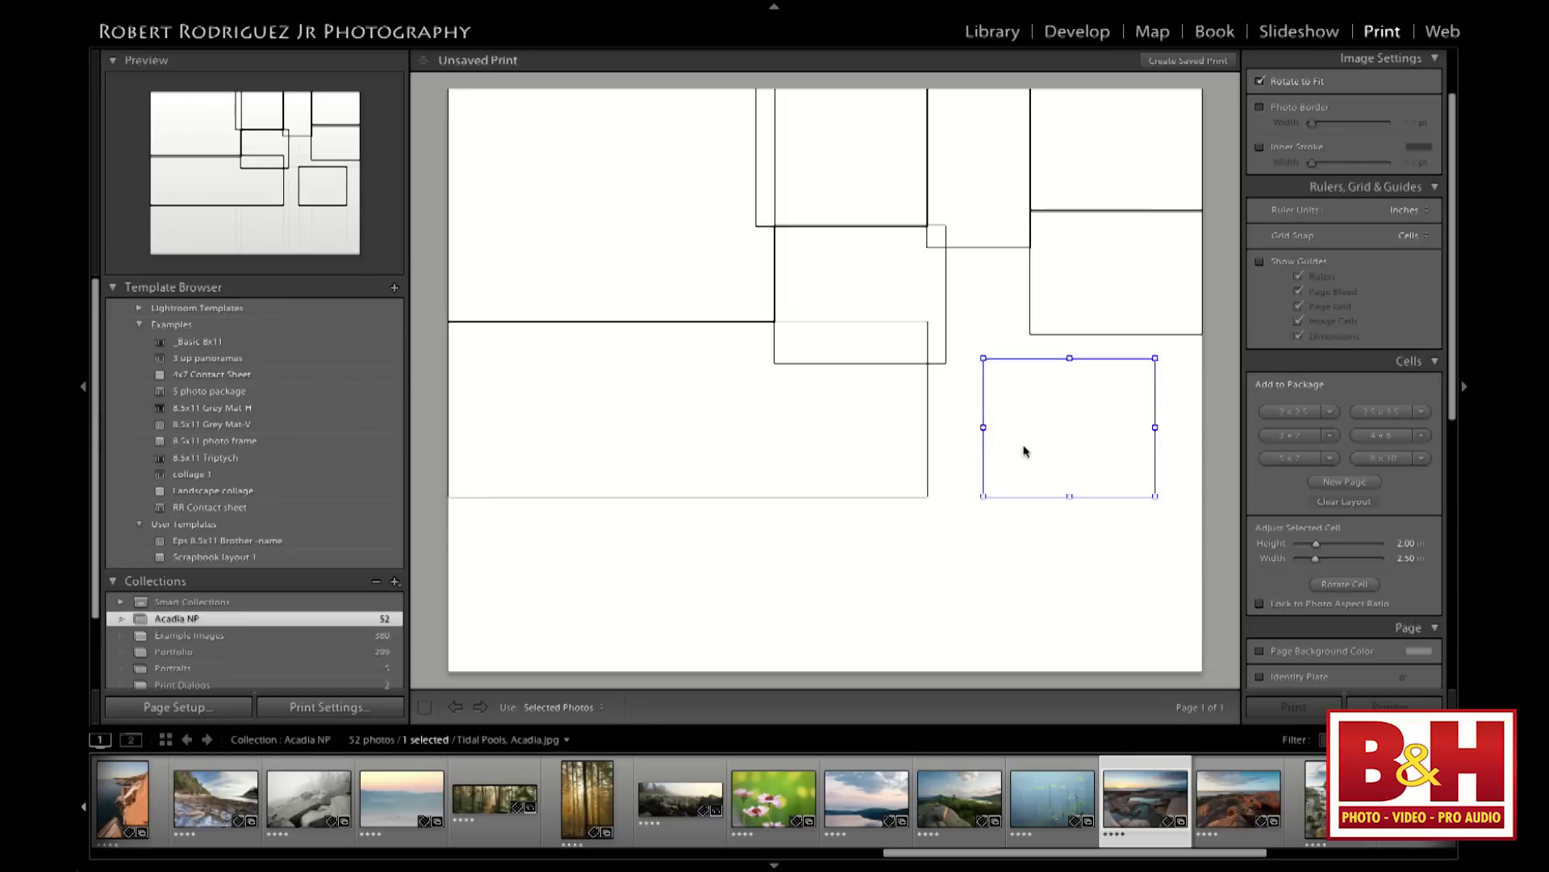
left_click(1293, 413)
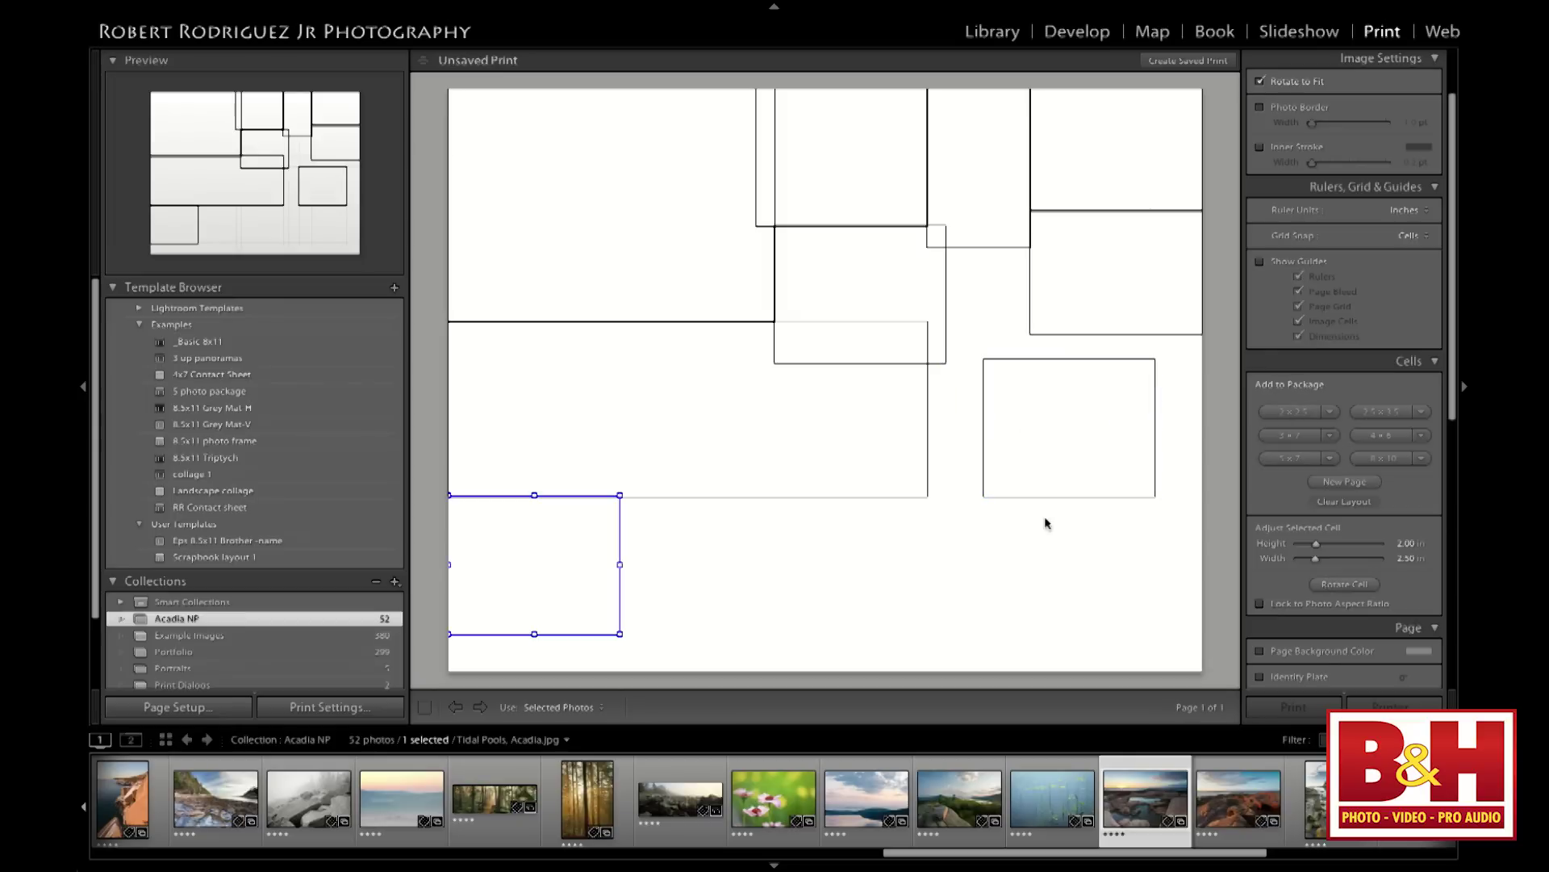
left_click_drag(592, 557, 657, 576)
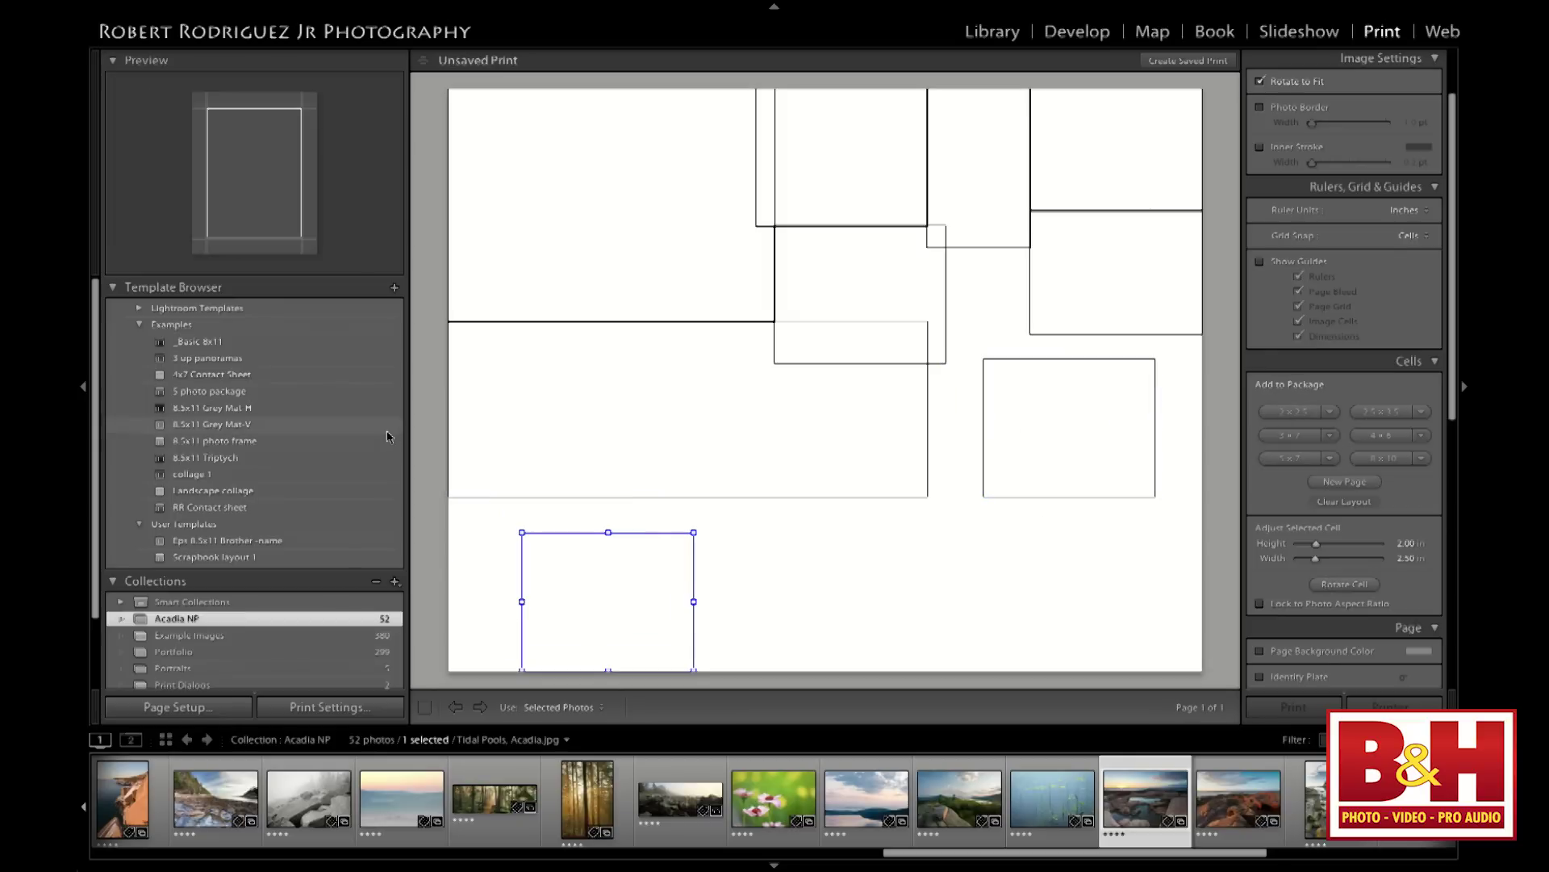
Apply the Landscape collage template to the page
left_click(260, 491)
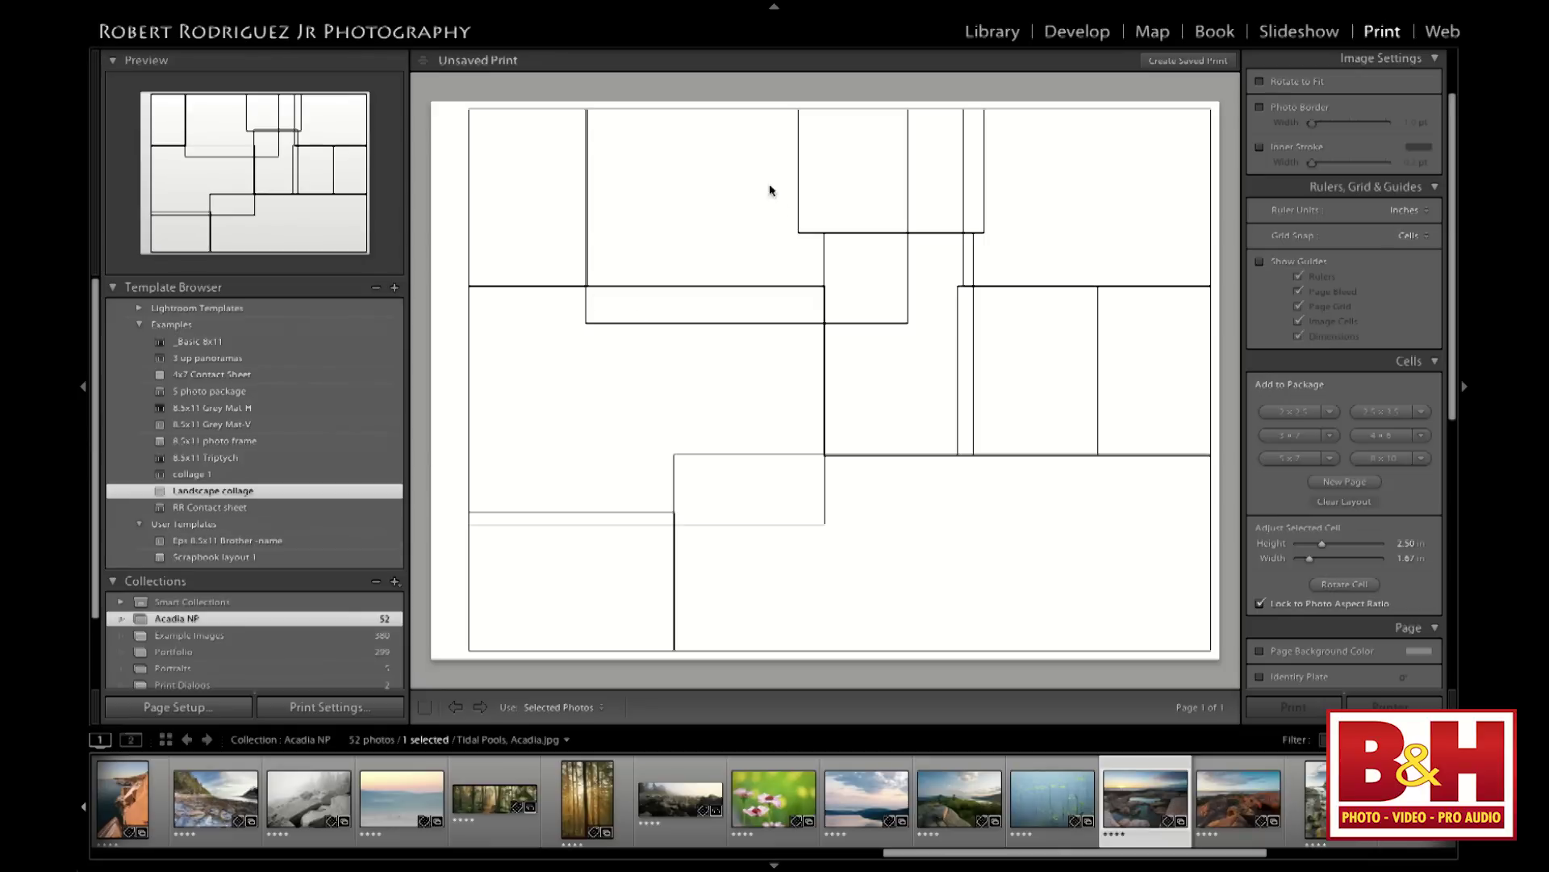
Open the Acadia collage -target saved print and fill the collage's left and upper-left cells with Boulder Beach, Boulders and the foggy autumn lake photo
scroll(259, 556, "down", 4)
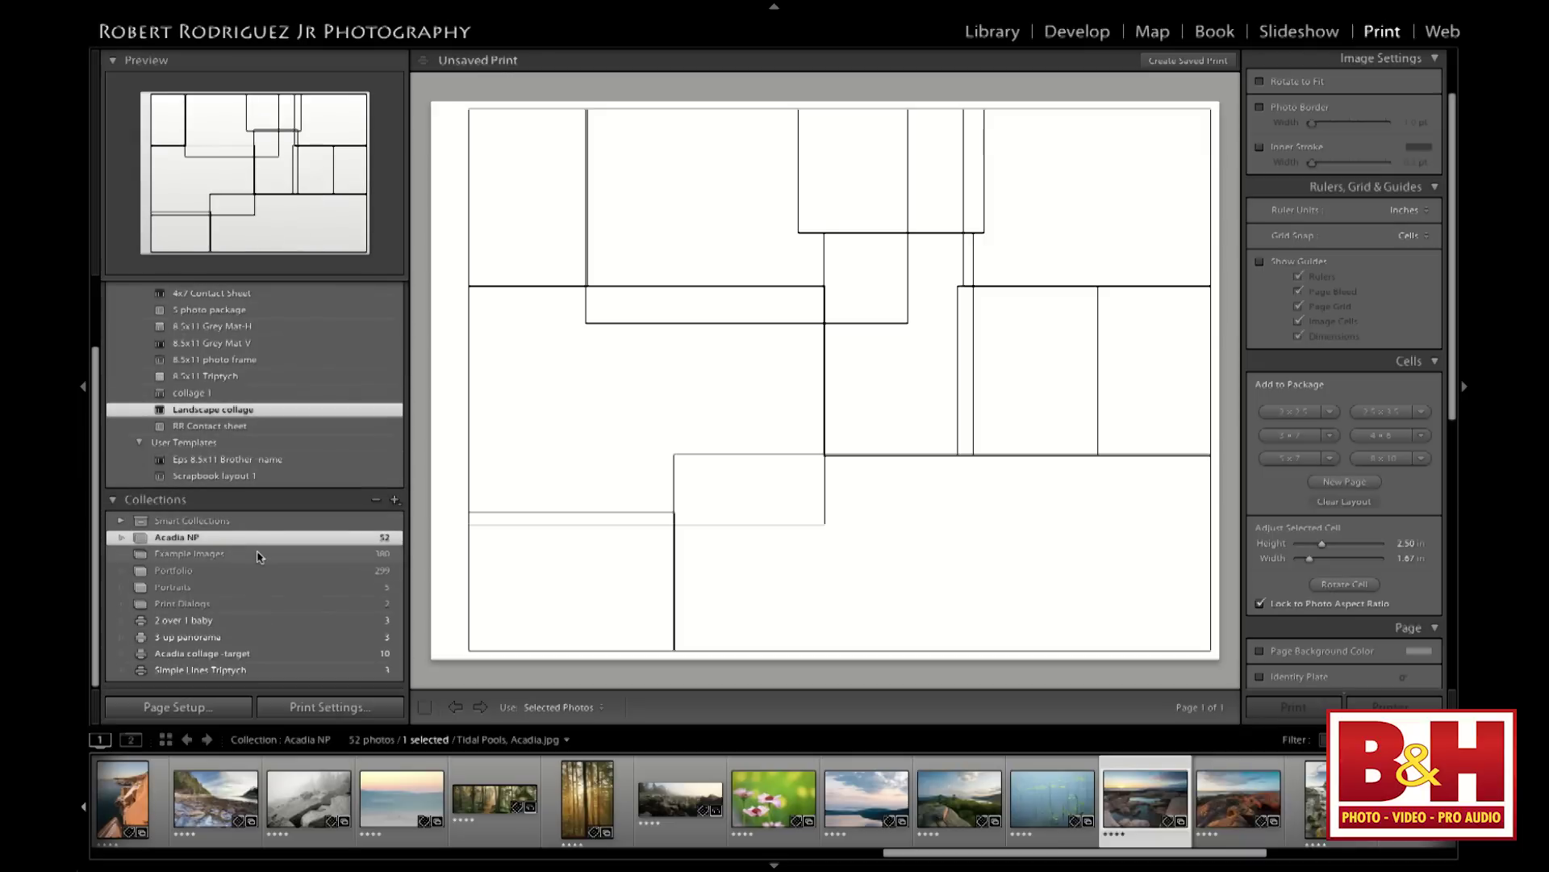
left_click(250, 655)
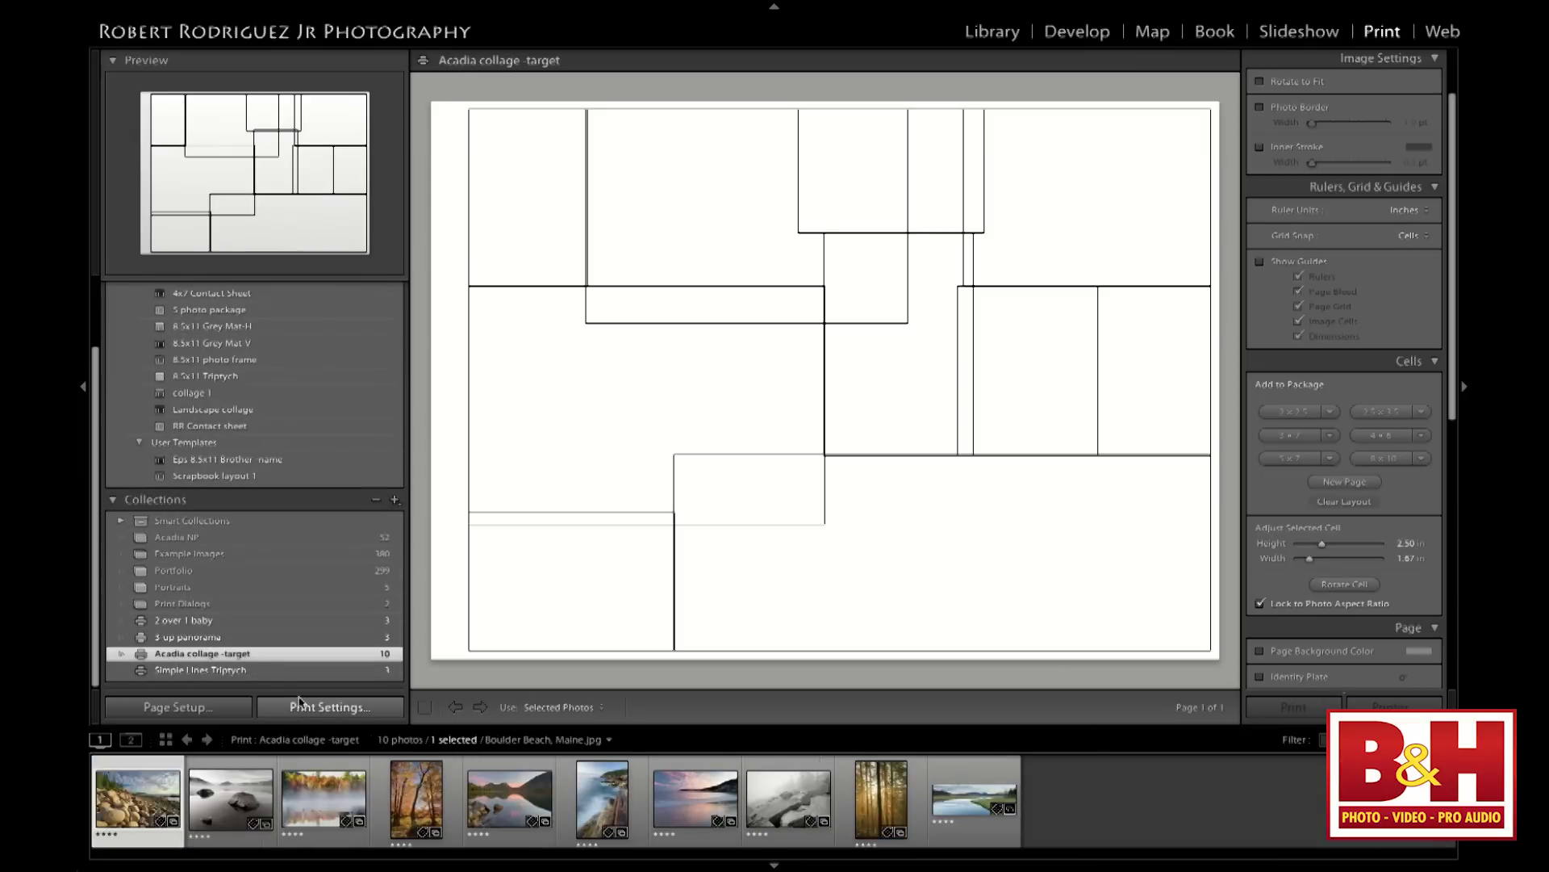
left_click_drag(162, 781, 575, 410)
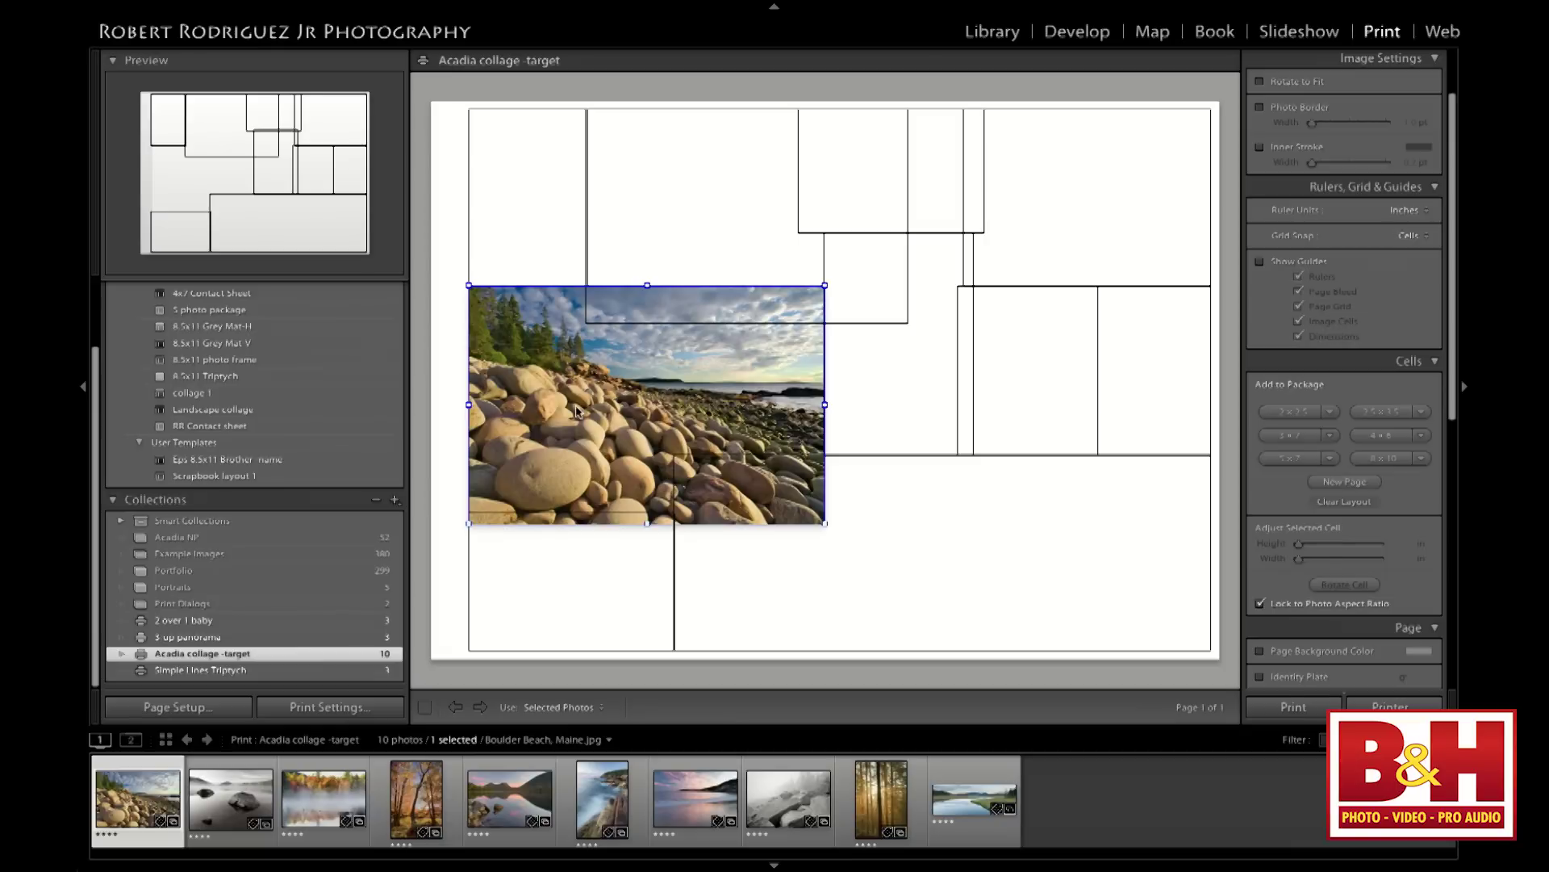
left_click_drag(250, 789, 733, 226)
left_click_drag(343, 756, 542, 159)
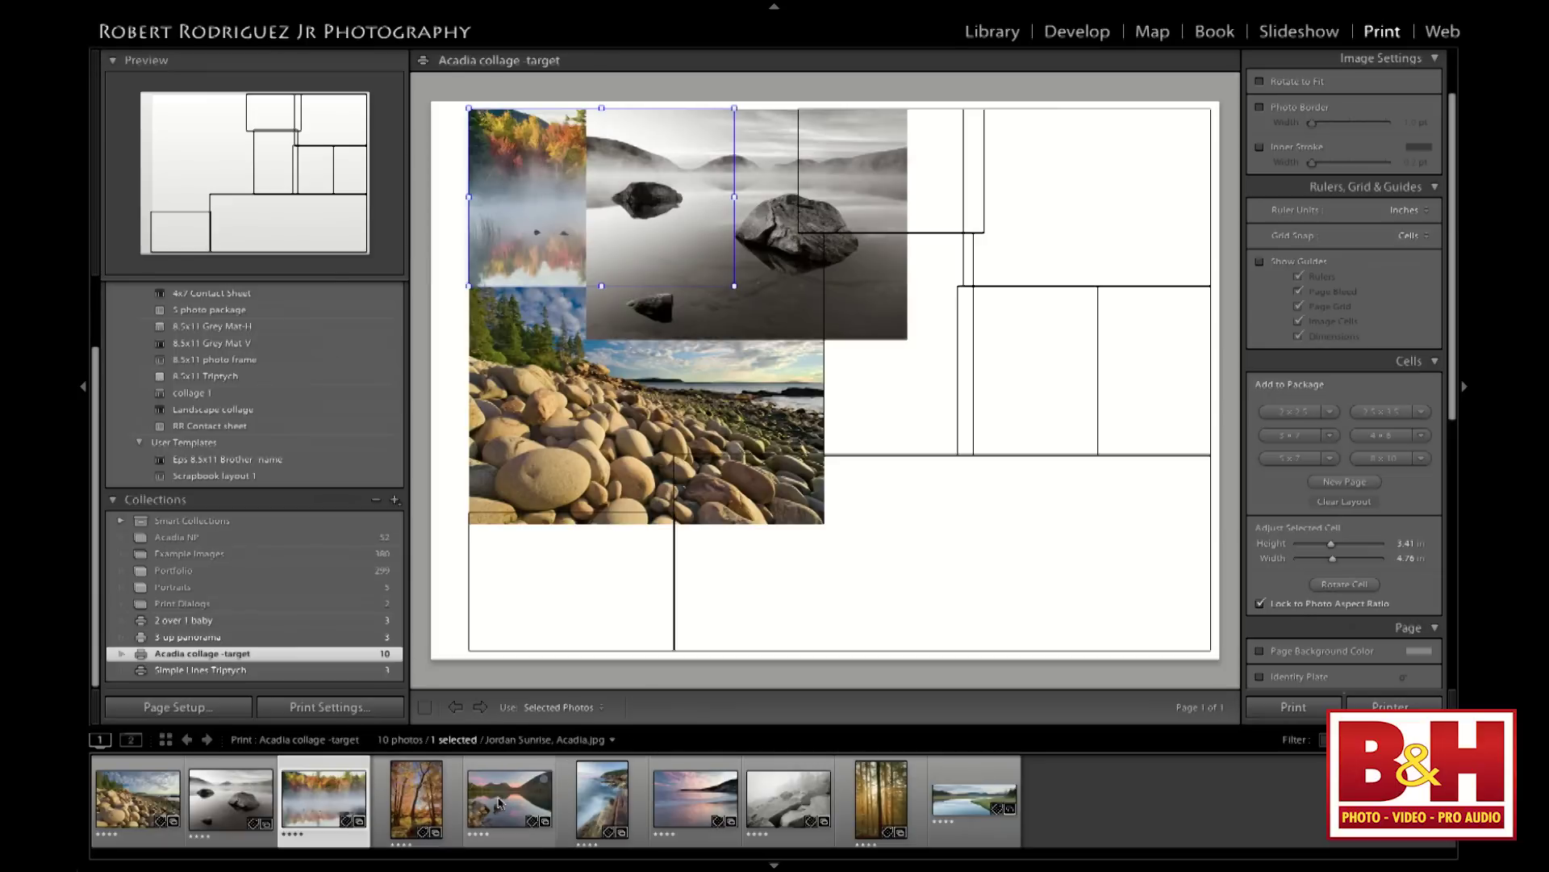
Place the autumn trees, coastal rocks and pink sunset in the middle-right cells, the marsh panorama along the bottom, and the sunset again bottom left
left_click_drag(419, 799, 1146, 359)
left_click_drag(607, 801, 909, 370)
left_click_drag(692, 811, 1017, 396)
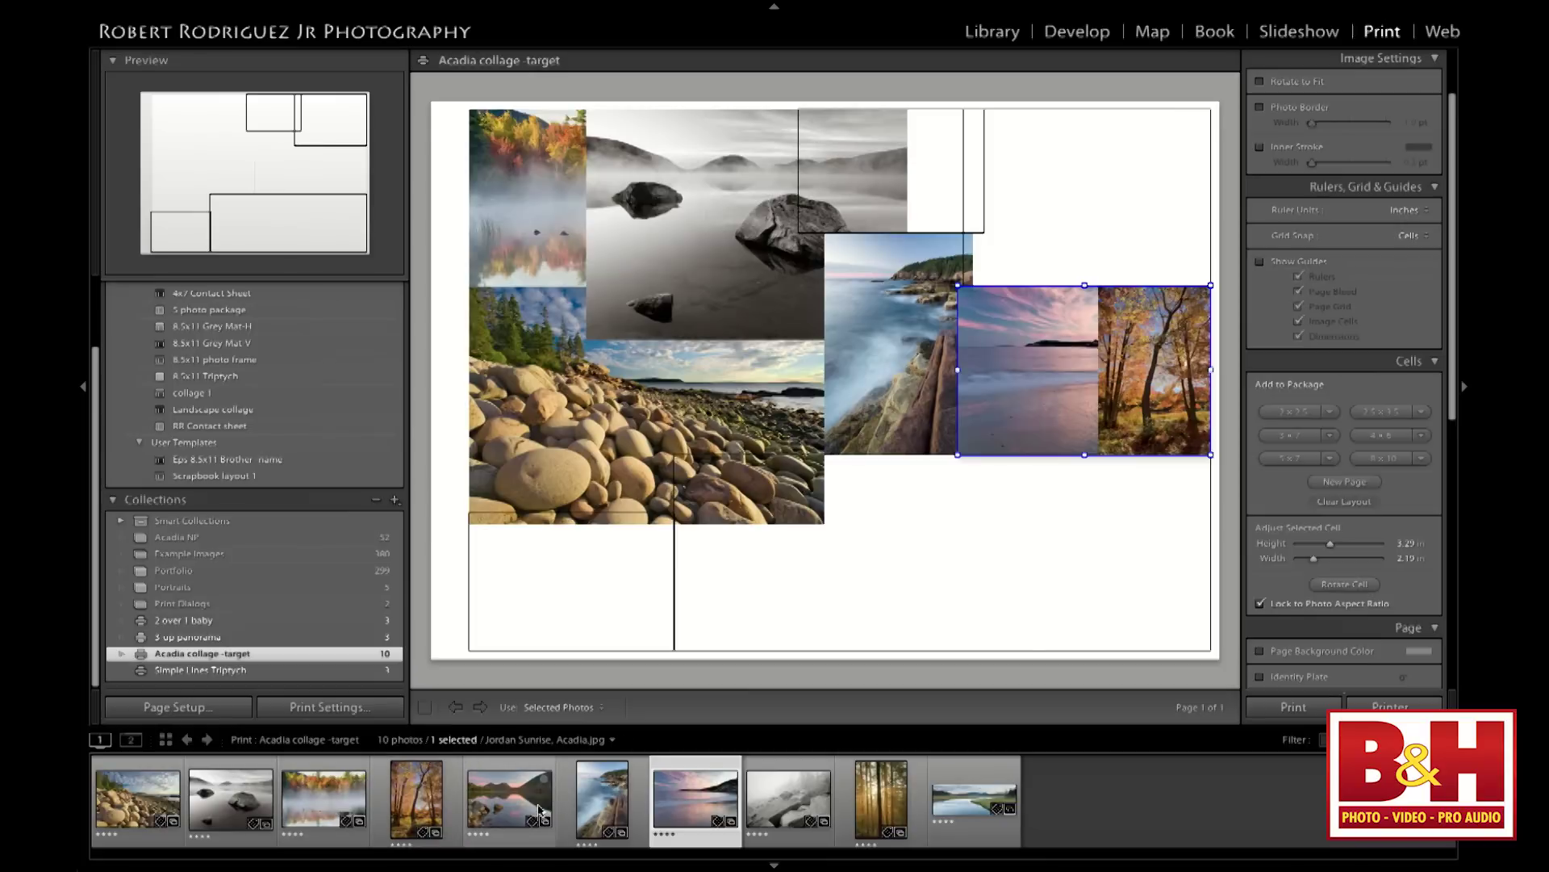
left_click_drag(974, 799, 946, 585)
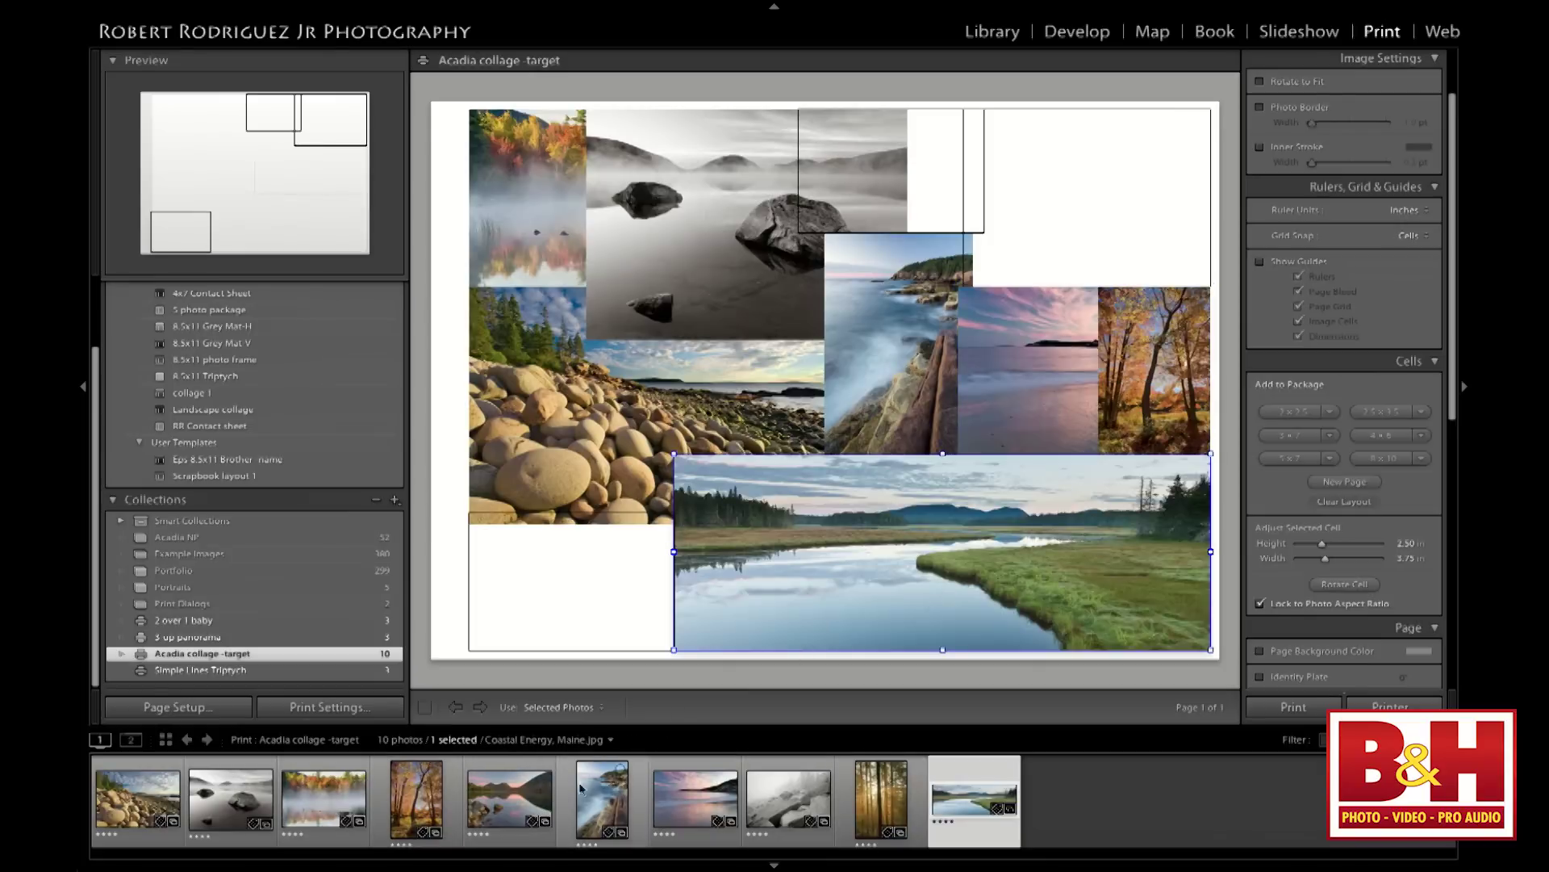
left_click_drag(706, 801, 565, 610)
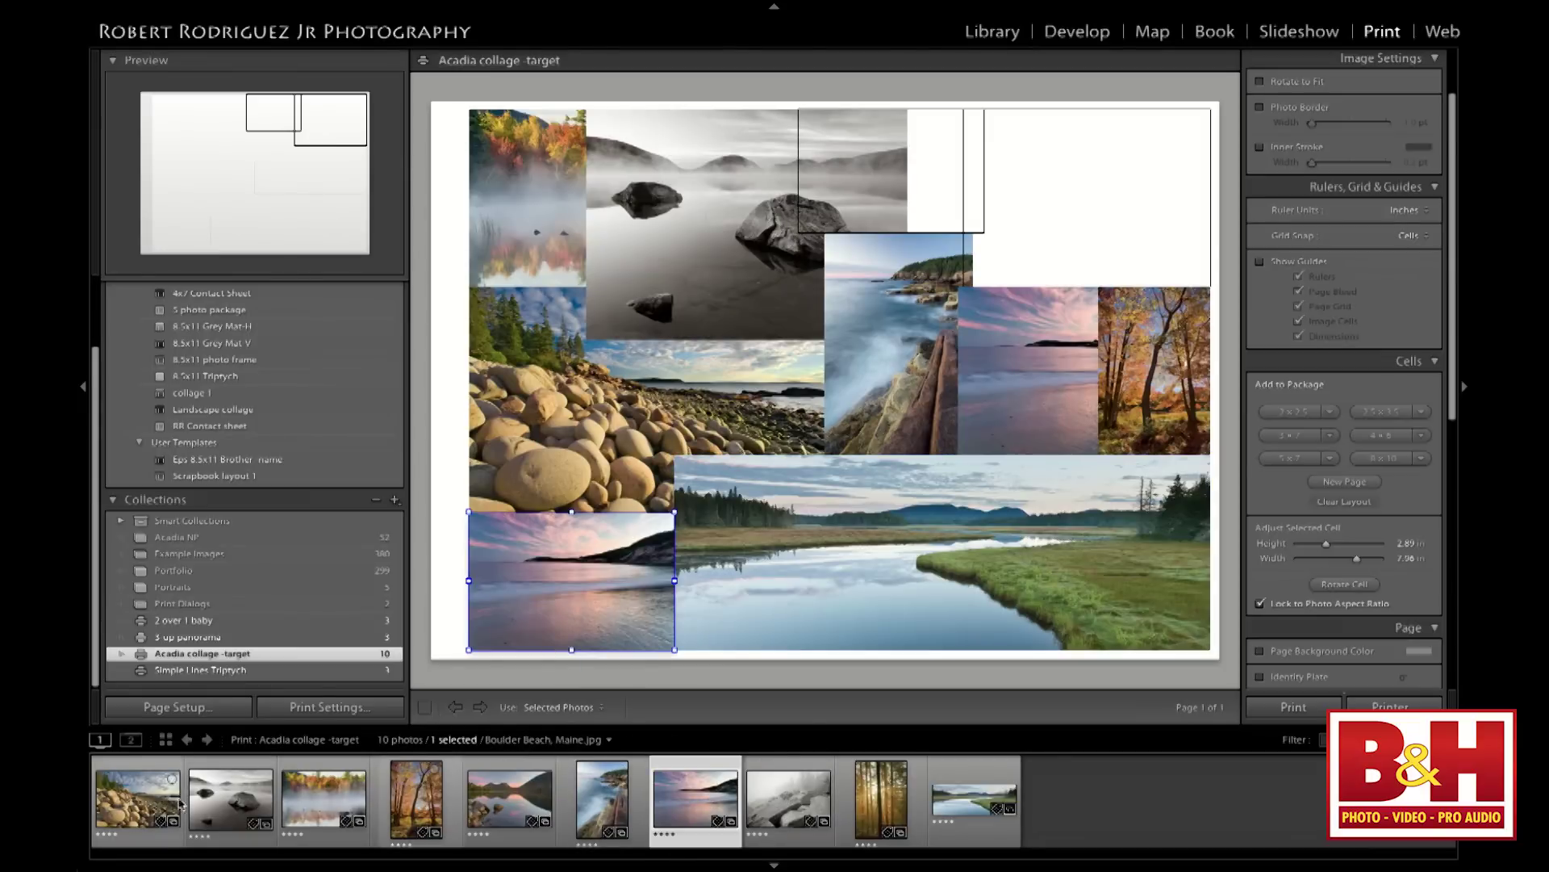
Fill the collage's top-centre cell with the autumn trees and its top-right cell with Jordan Sunrise, Acadia
left_click_drag(235, 799, 956, 202)
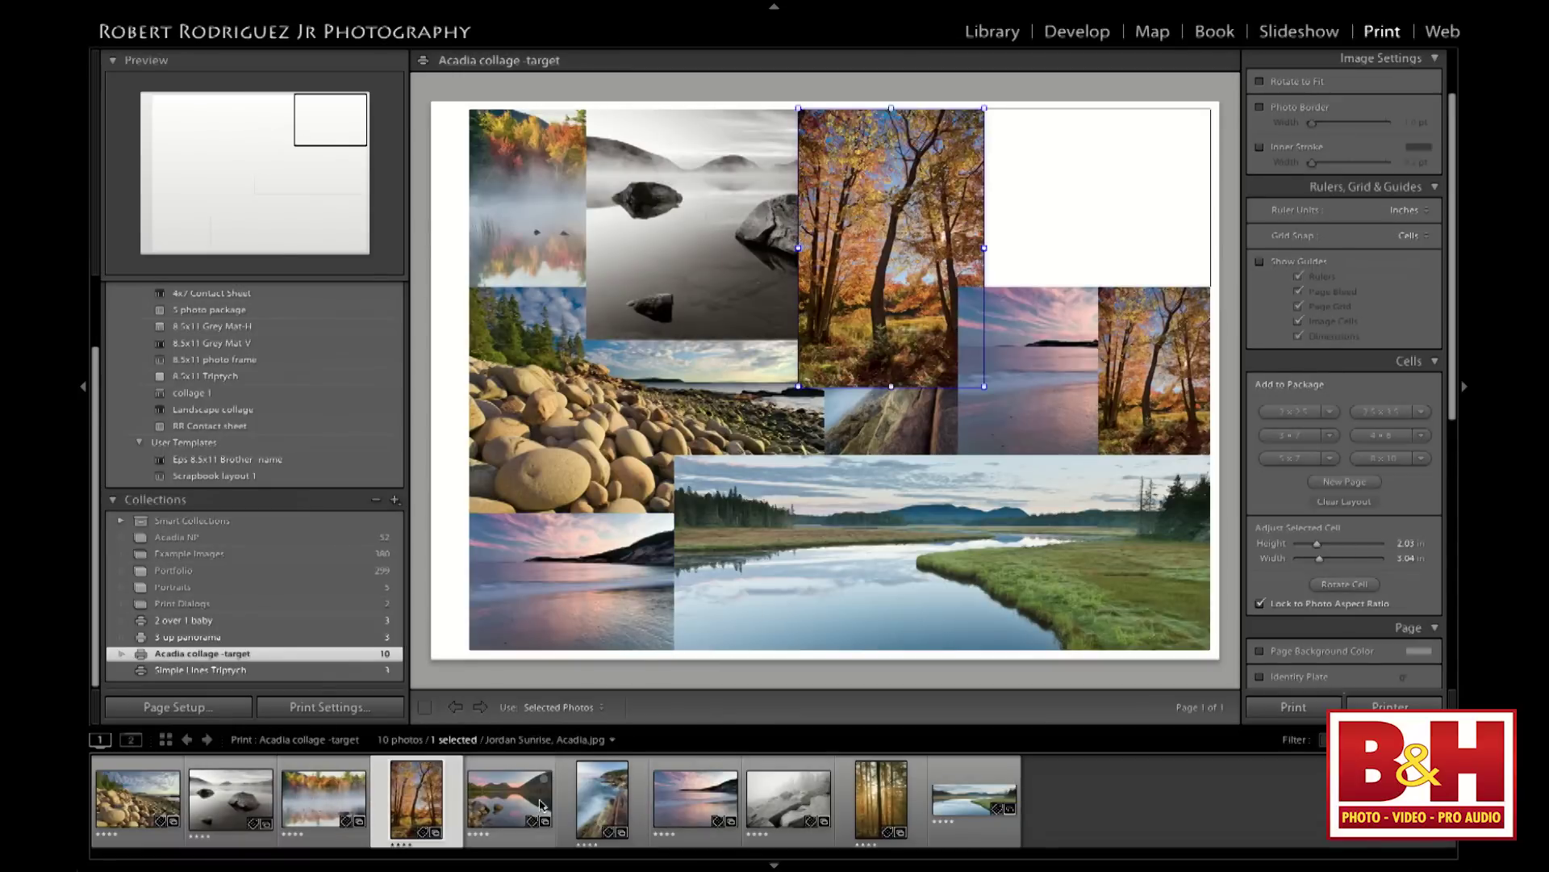
left_click_drag(517, 801, 1110, 196)
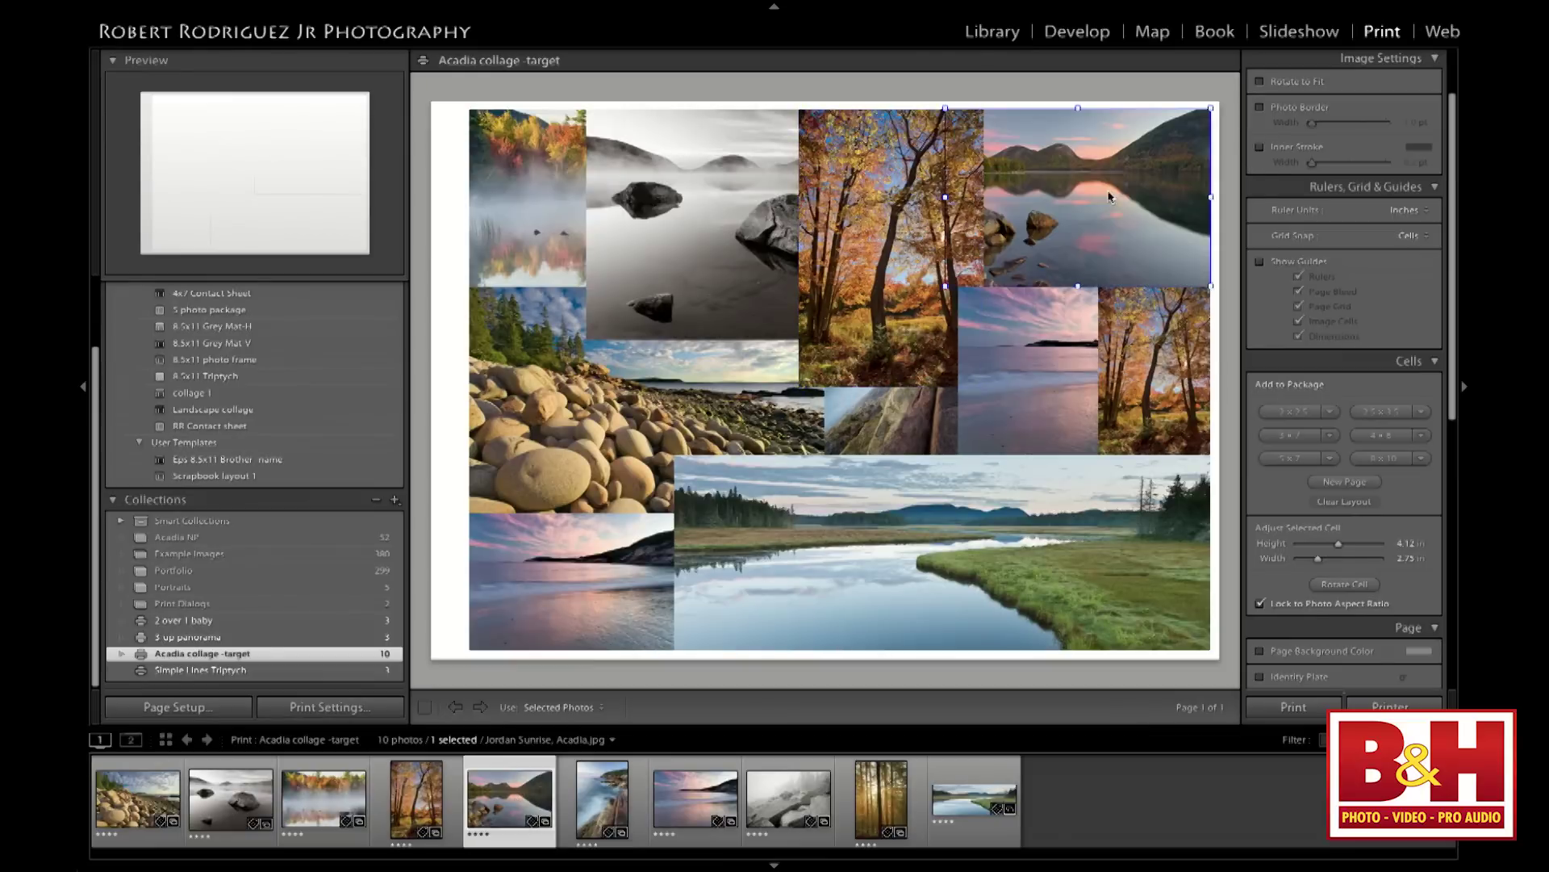
left_click(1229, 457)
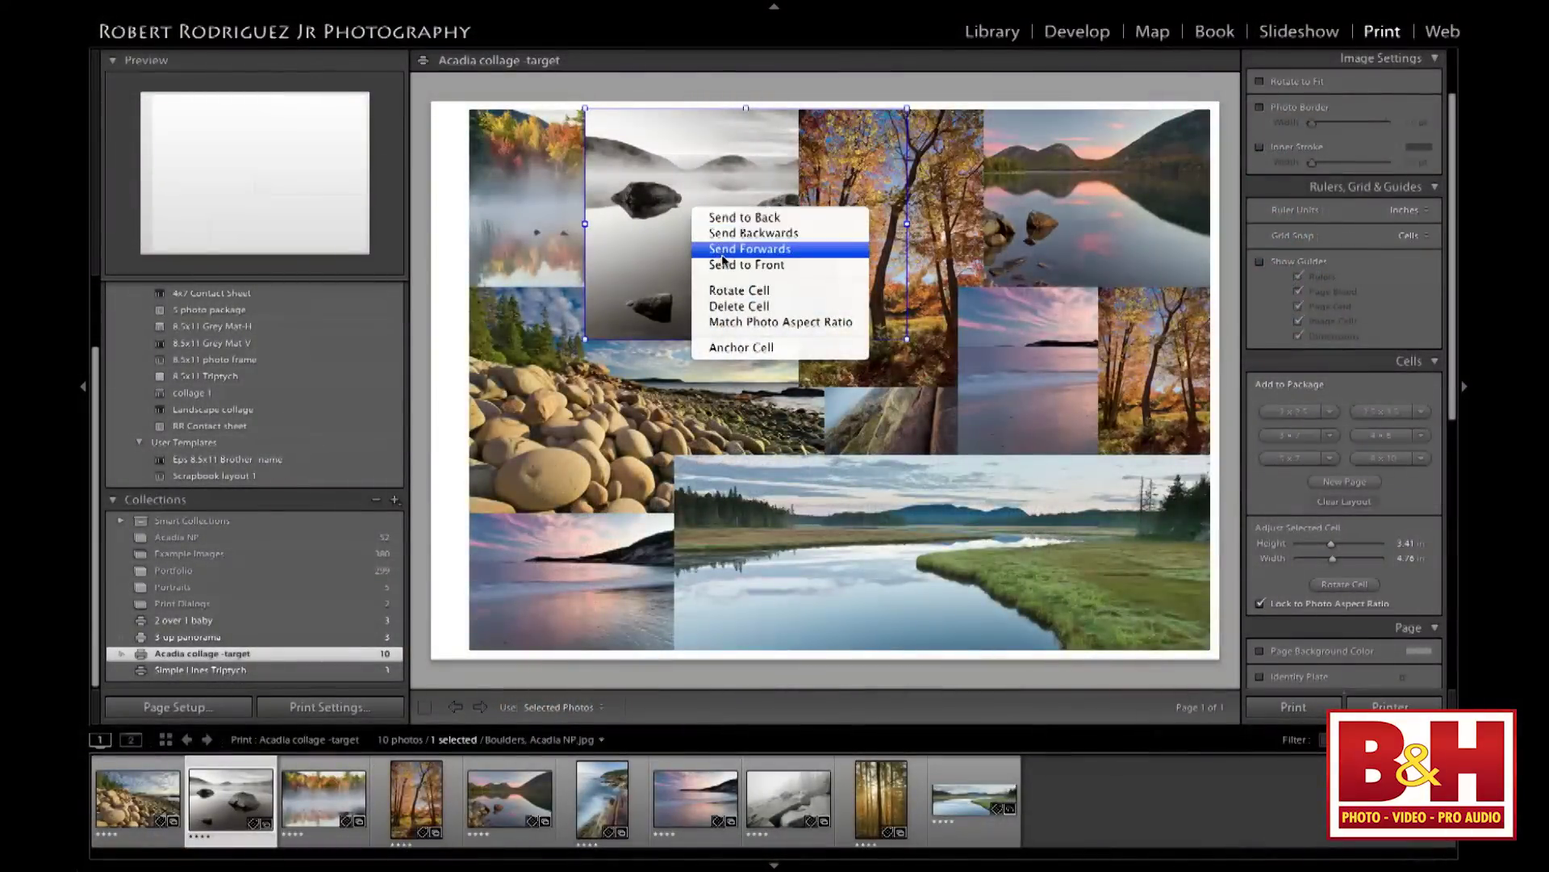
Bring the black-and-white Boulders photo in front of the overlapping autumn trees photo
left_click(724, 252)
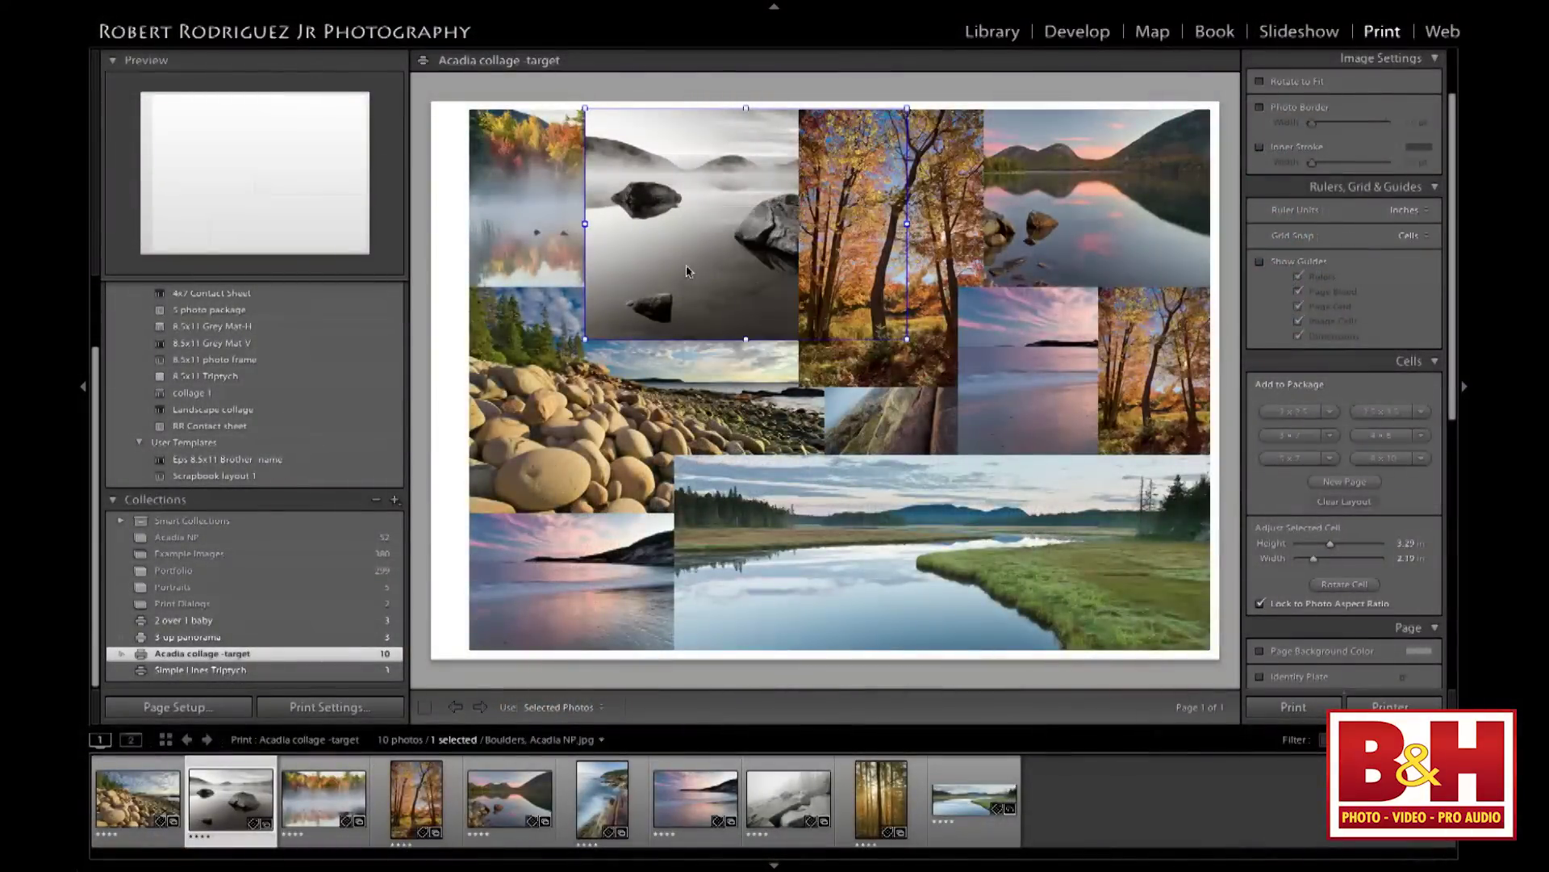
right_click(712, 225)
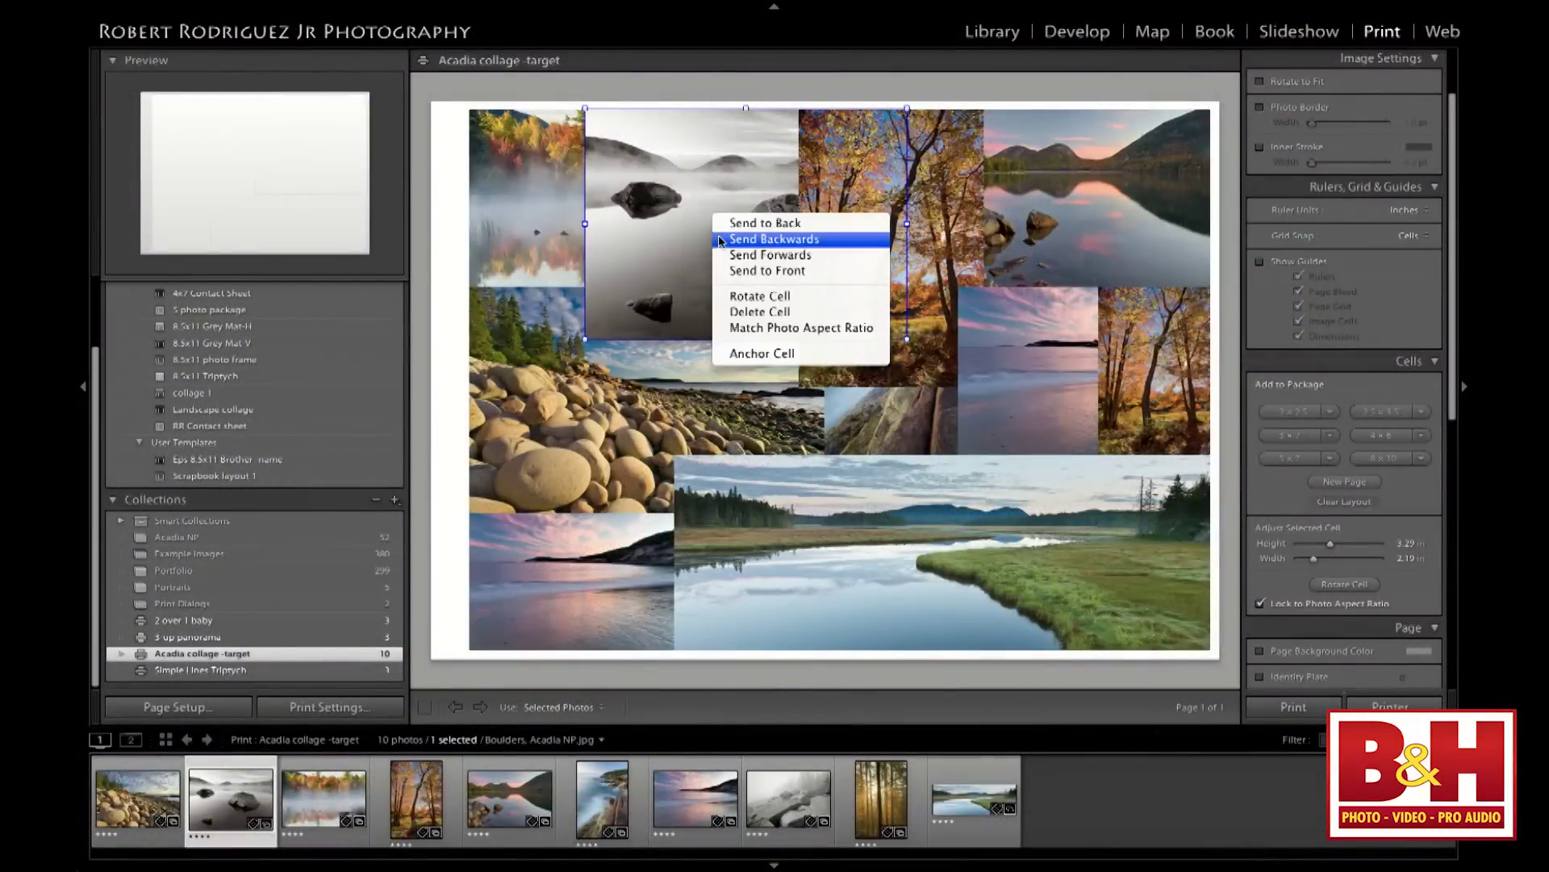
left_click(722, 255)
right_click(703, 224)
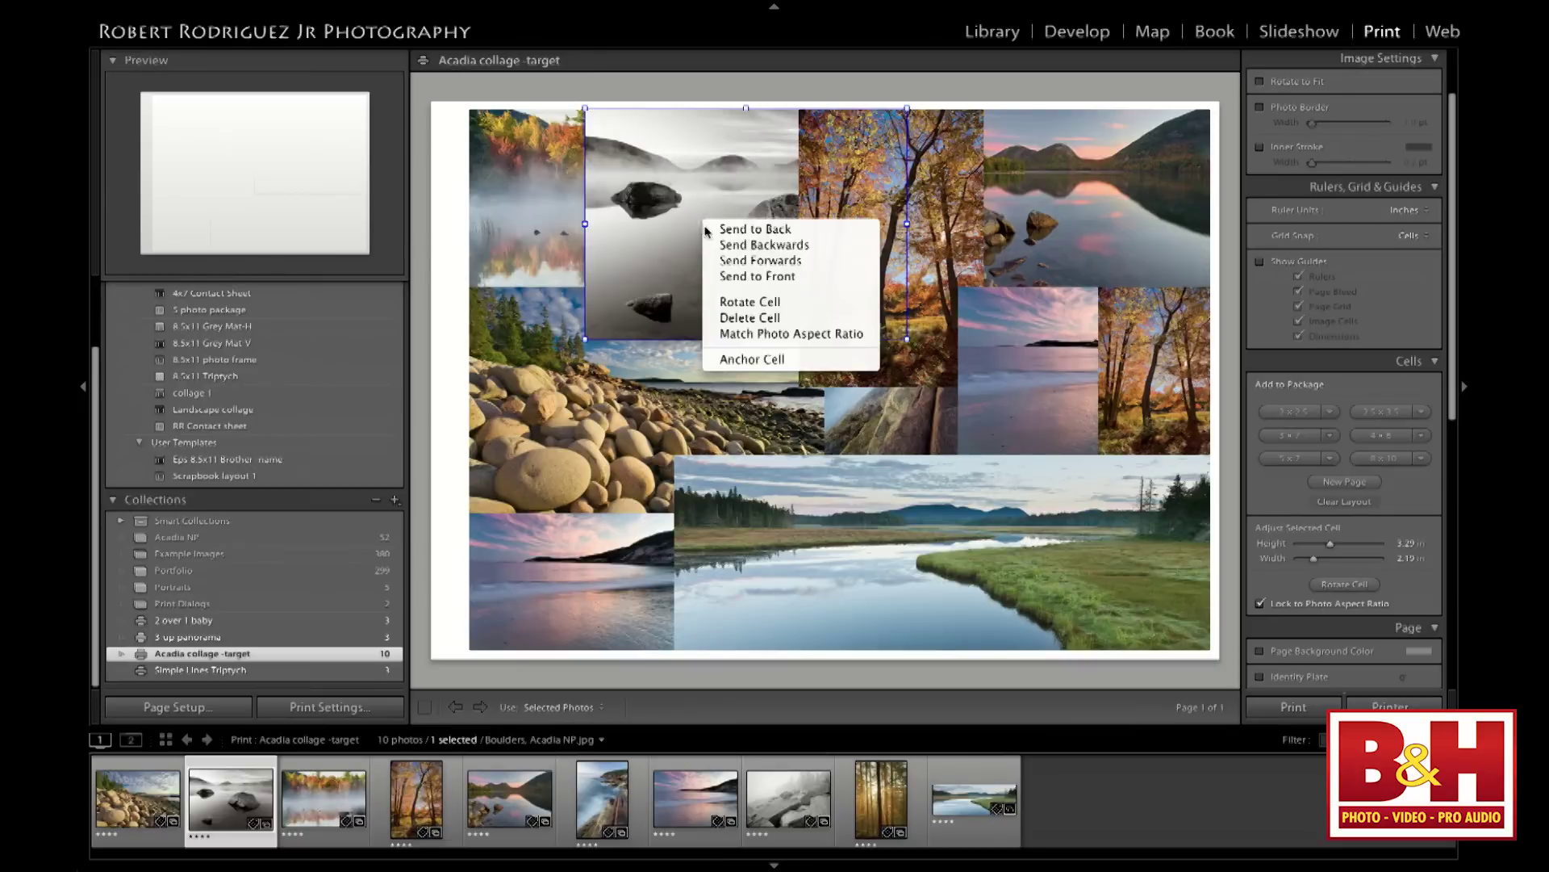
left_click(730, 277)
left_click(1101, 688)
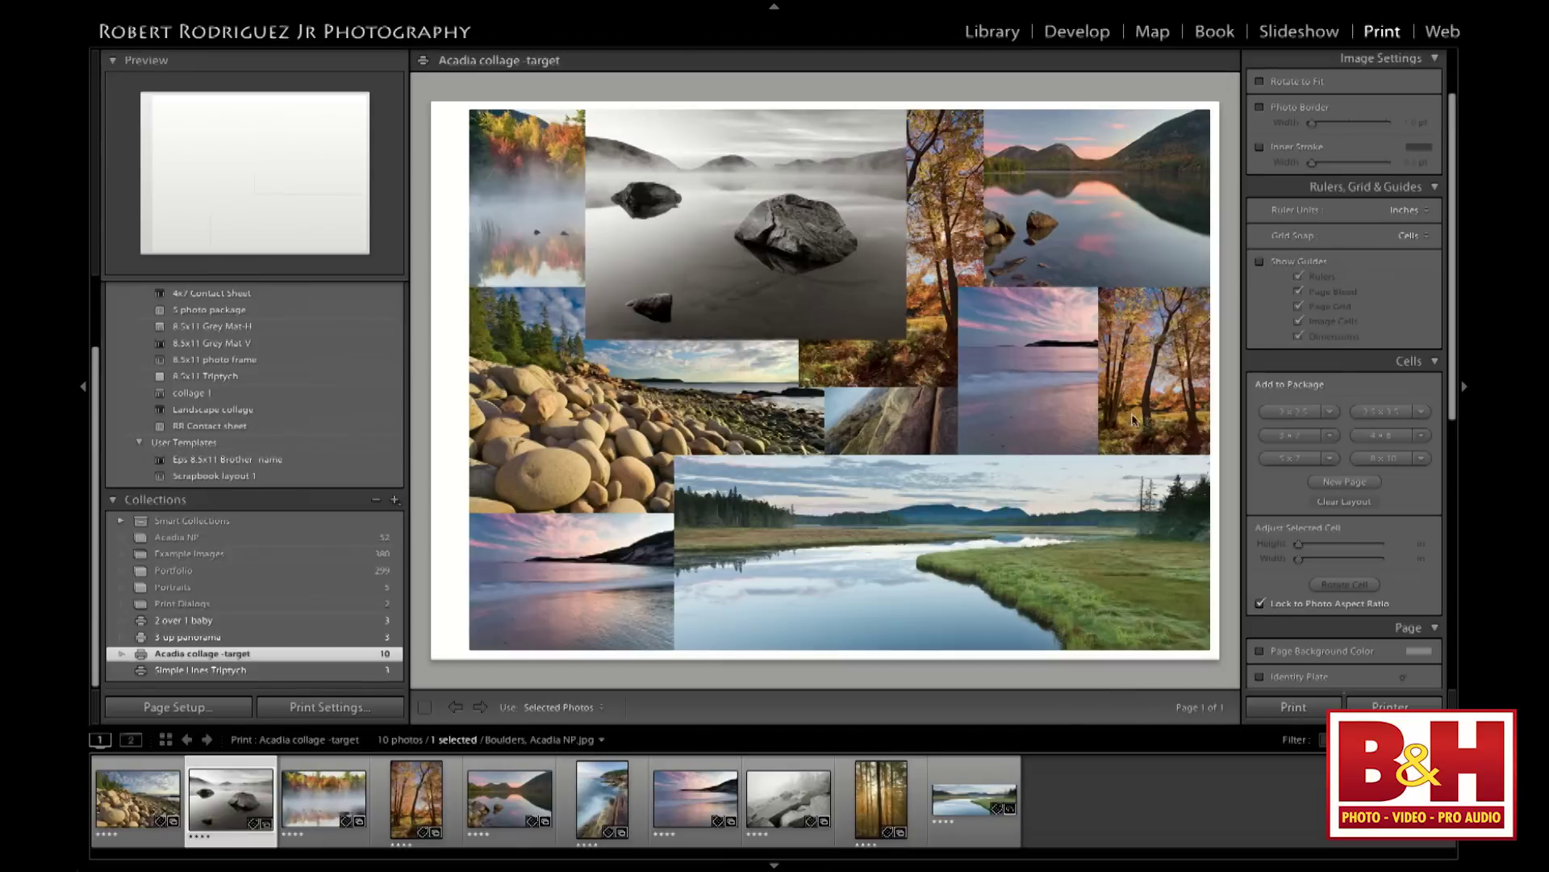
Show the identity plate, scale it to 49%, and place it at the lower right of the marsh panorama
scroll(1379, 579, "down", 3)
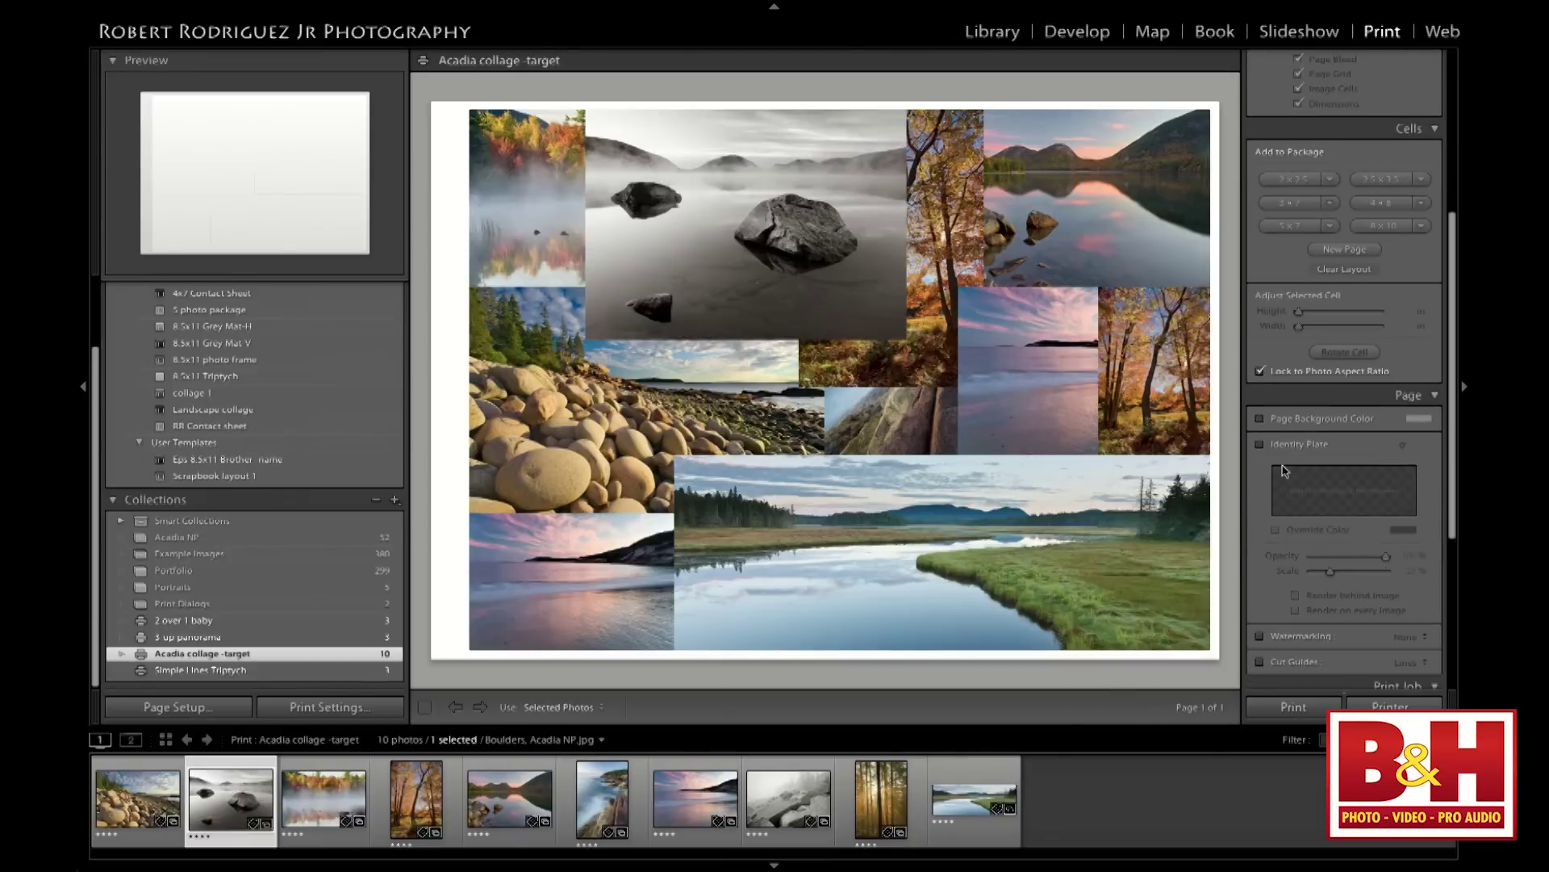
left_click(1260, 444)
left_click_drag(902, 386, 916, 613)
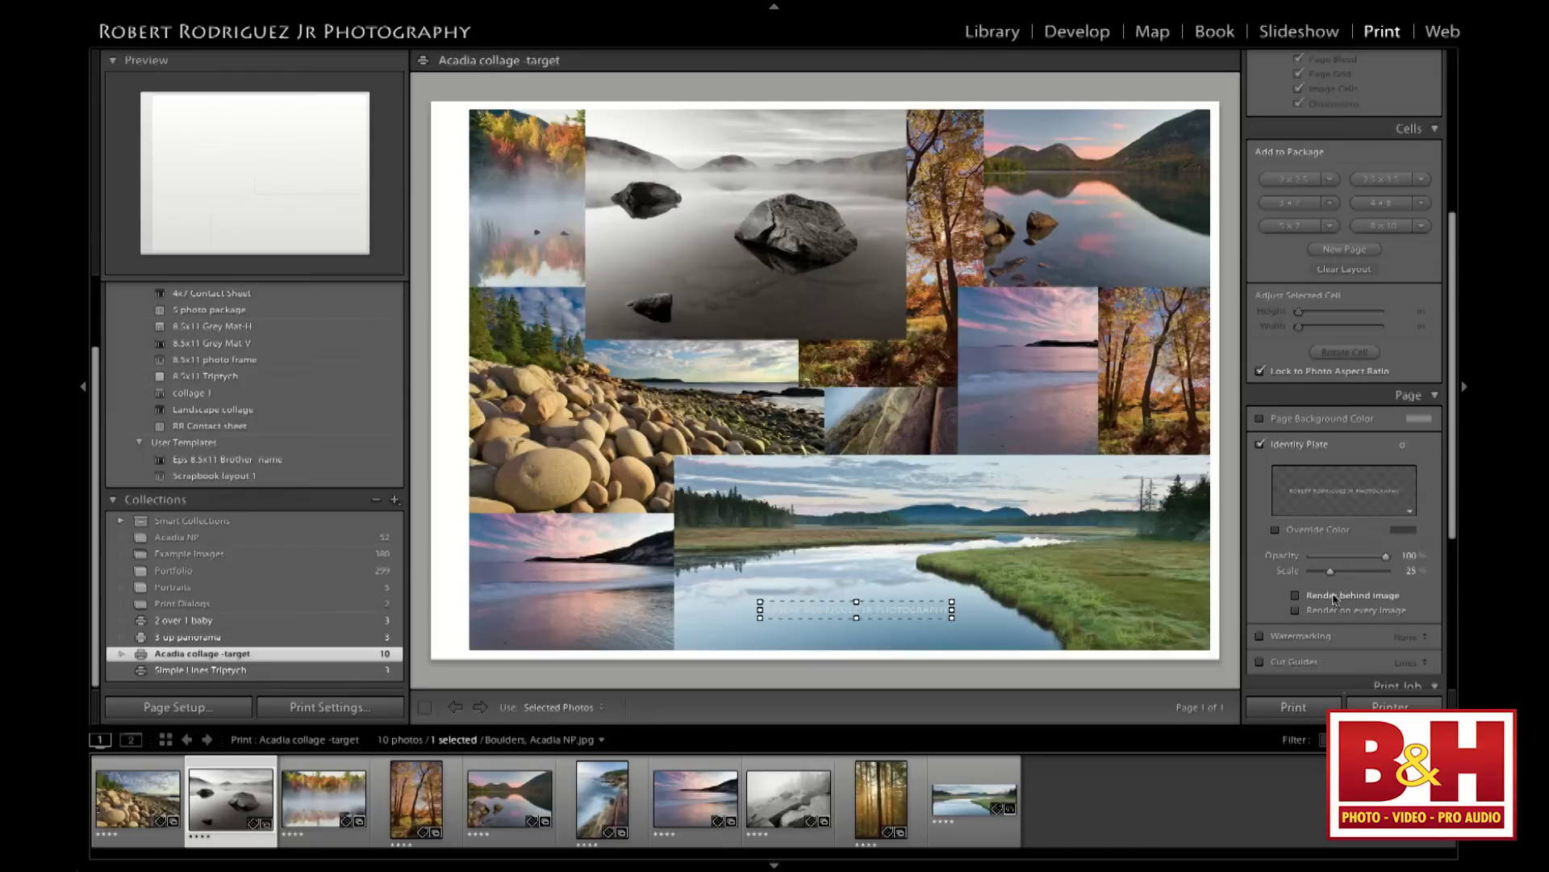
left_click_drag(1330, 571, 1349, 571)
left_click_drag(995, 611, 1135, 621)
left_click(1226, 616)
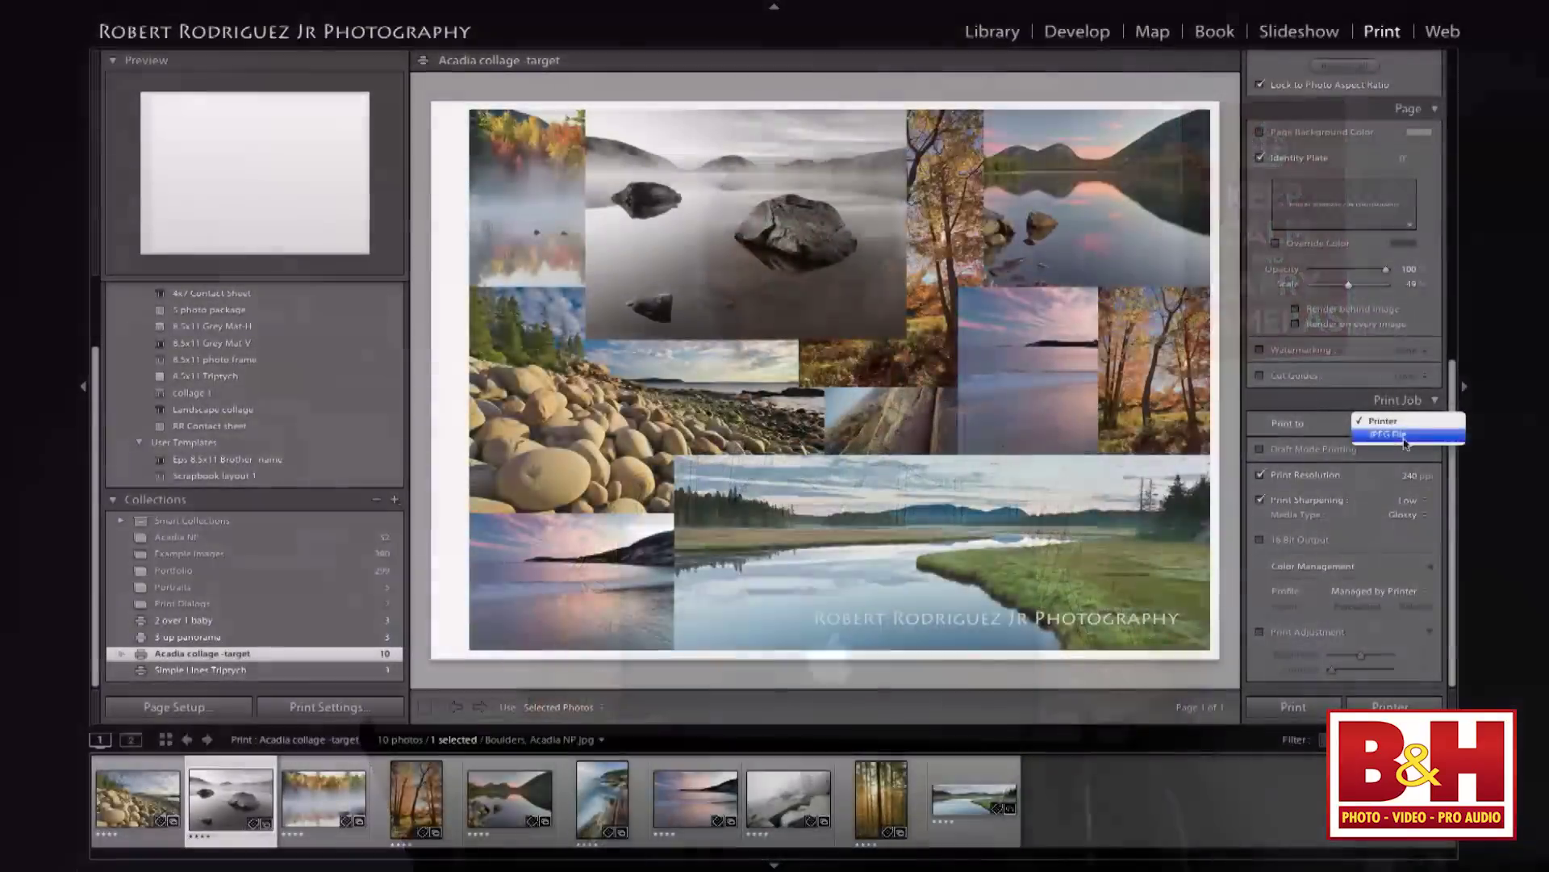
Set the print job to JPEG File with Standard print sharpening, and open and cancel the file export
left_click(1339, 434)
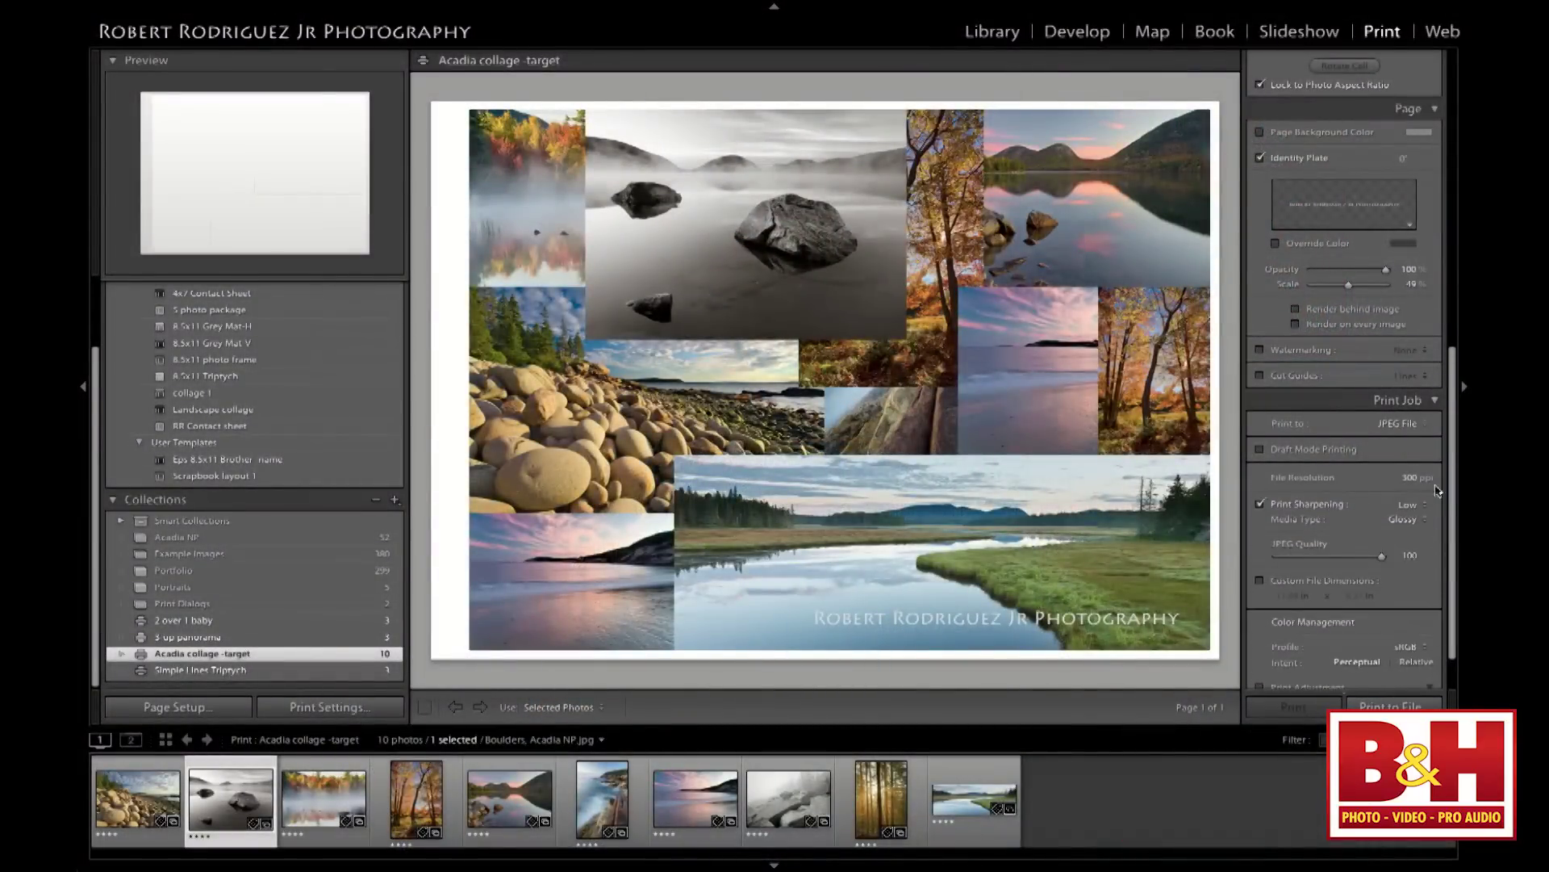
left_click(1411, 505)
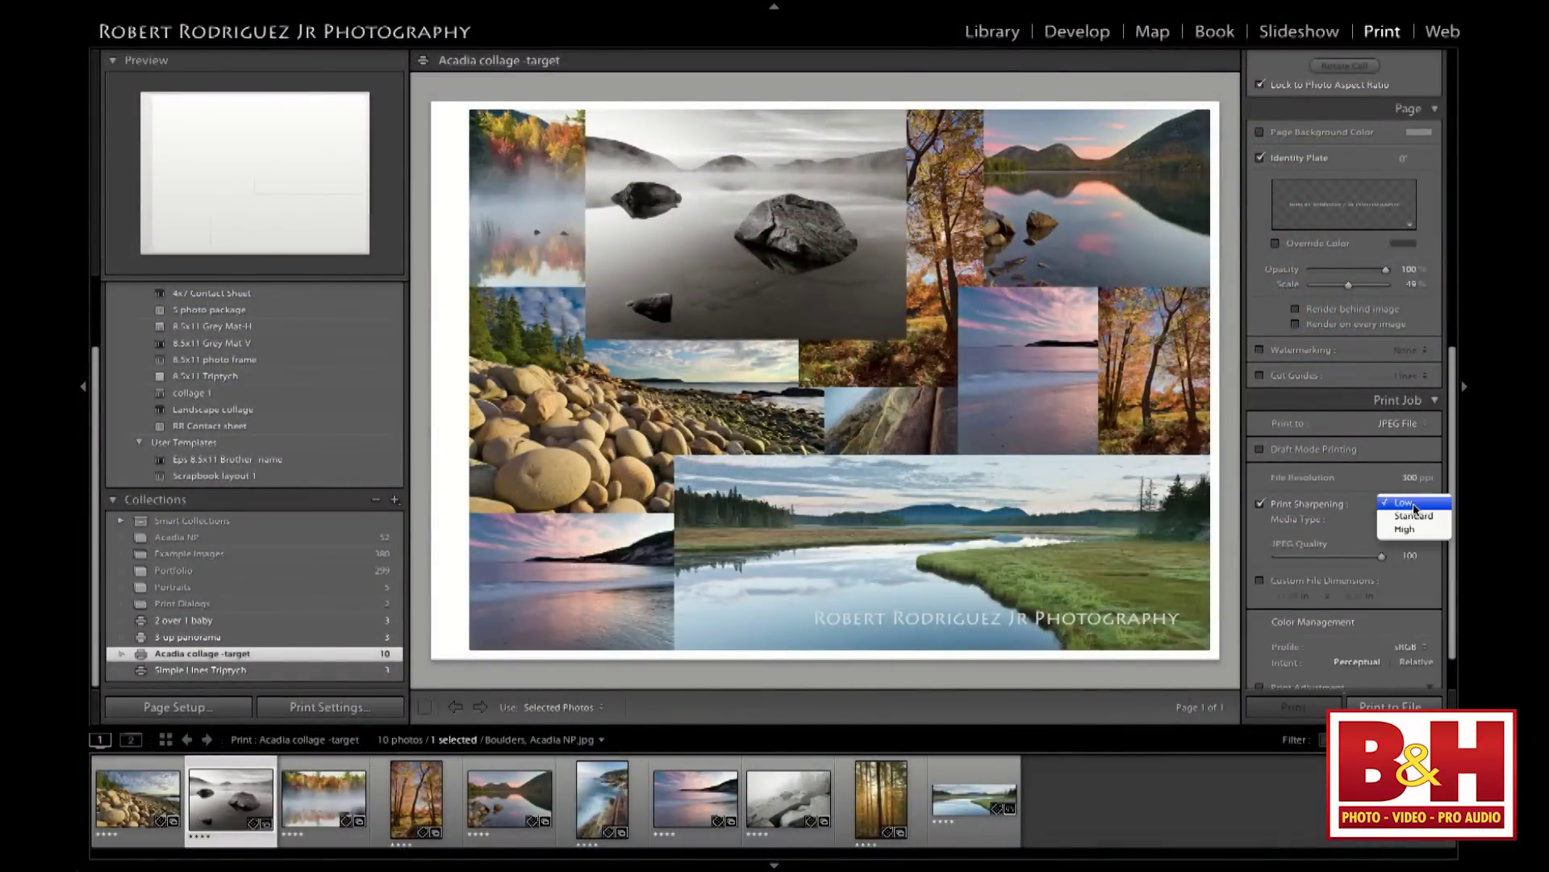
left_click(1414, 517)
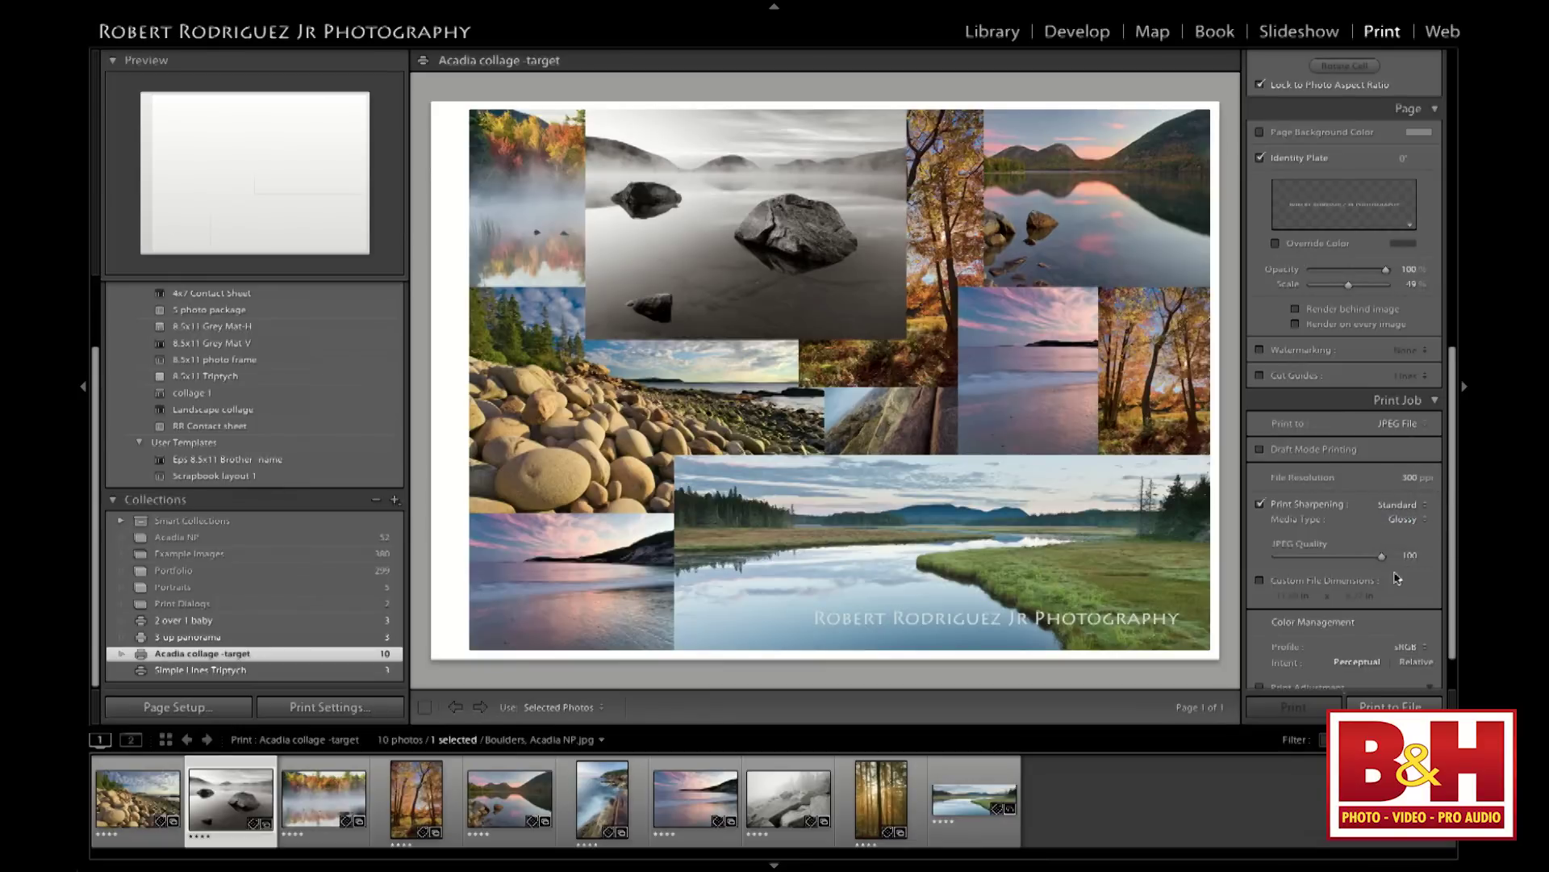
left_click(1391, 706)
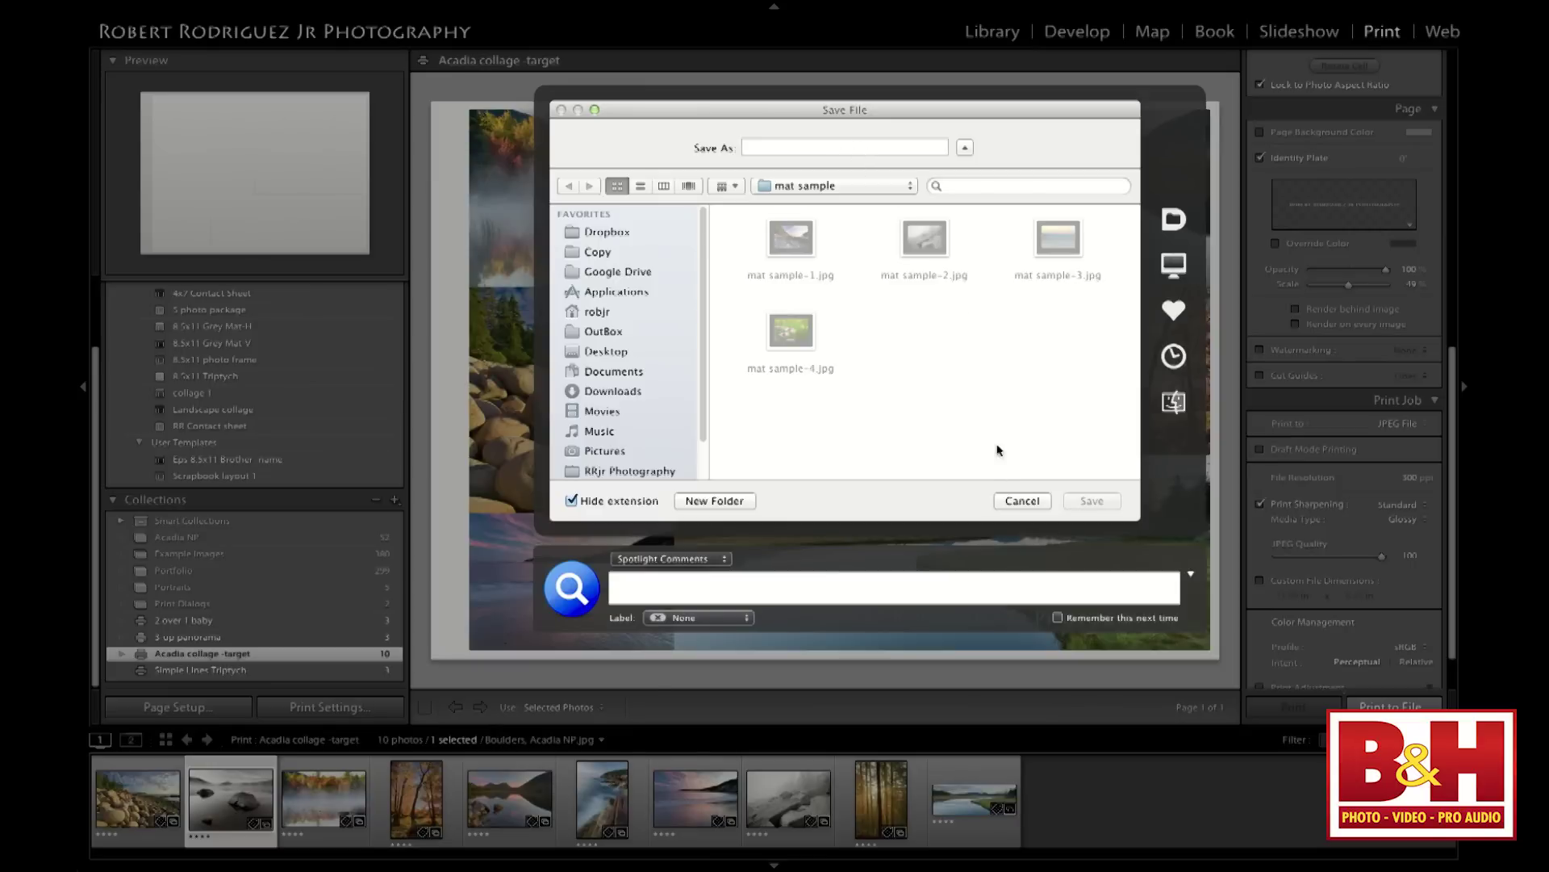
left_click(1023, 500)
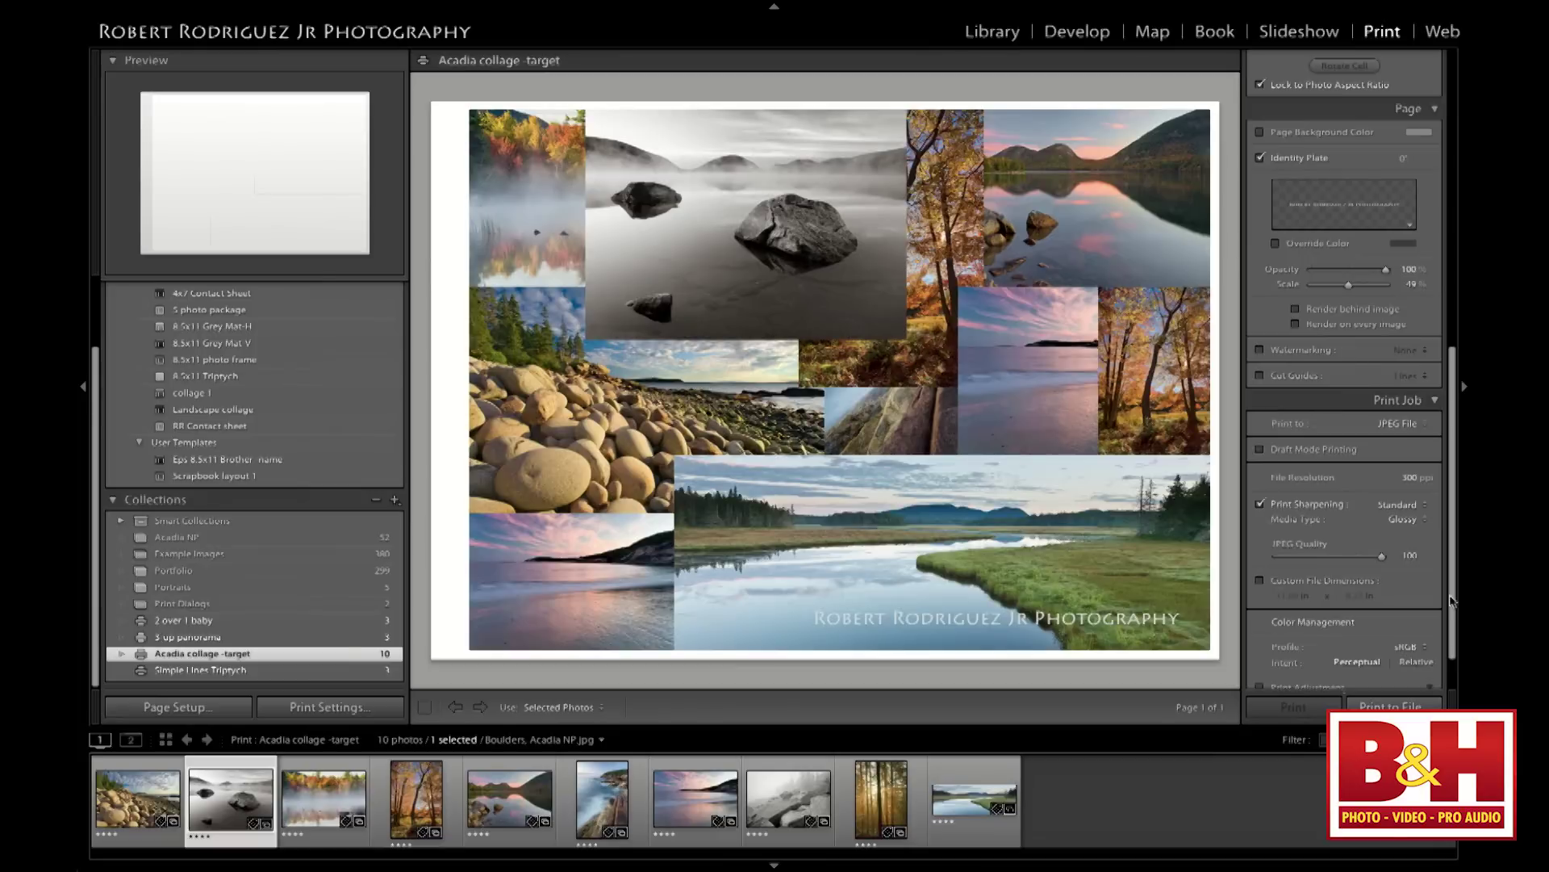
Set the print job's output back to Printer and open the Print dialog for the collage
left_click(1403, 423)
left_click(1402, 406)
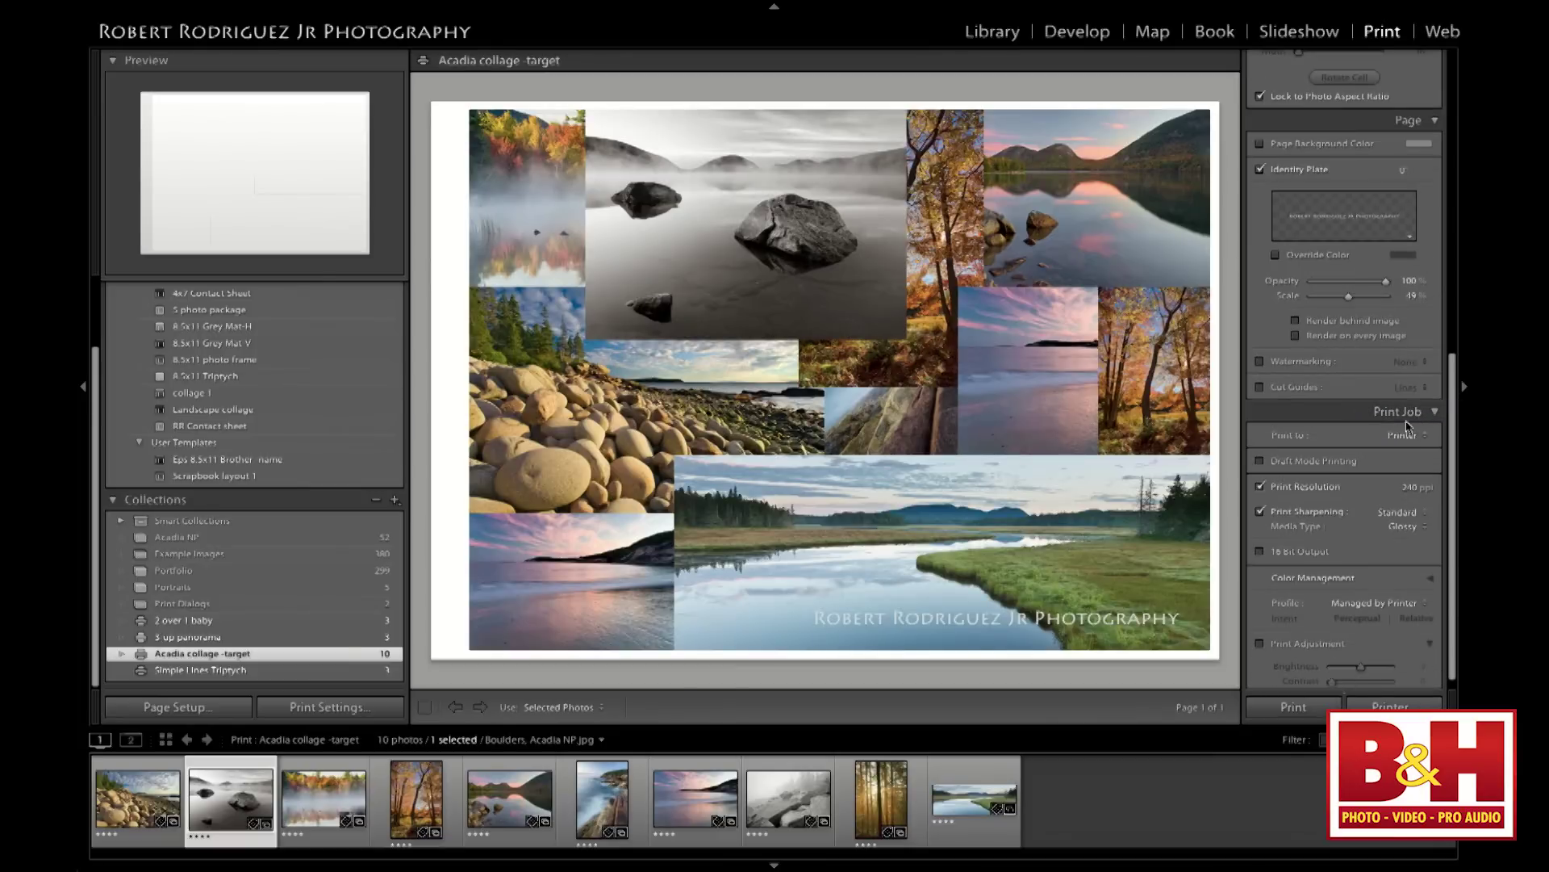
left_click(1381, 706)
left_click(850, 312)
left_click(1382, 705)
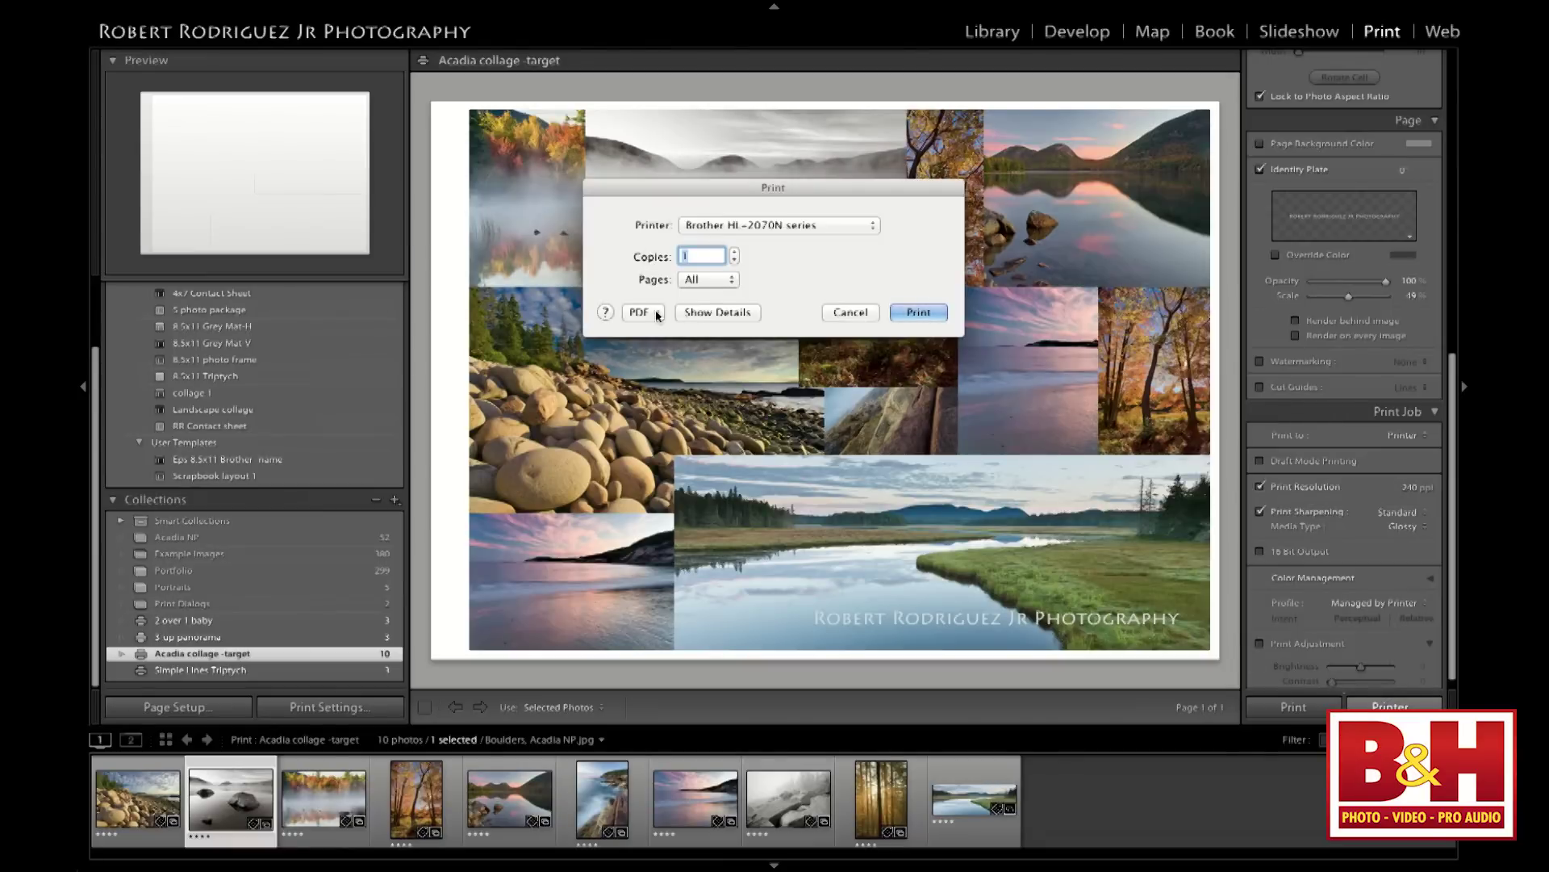
left_click_drag(763, 189, 800, 177)
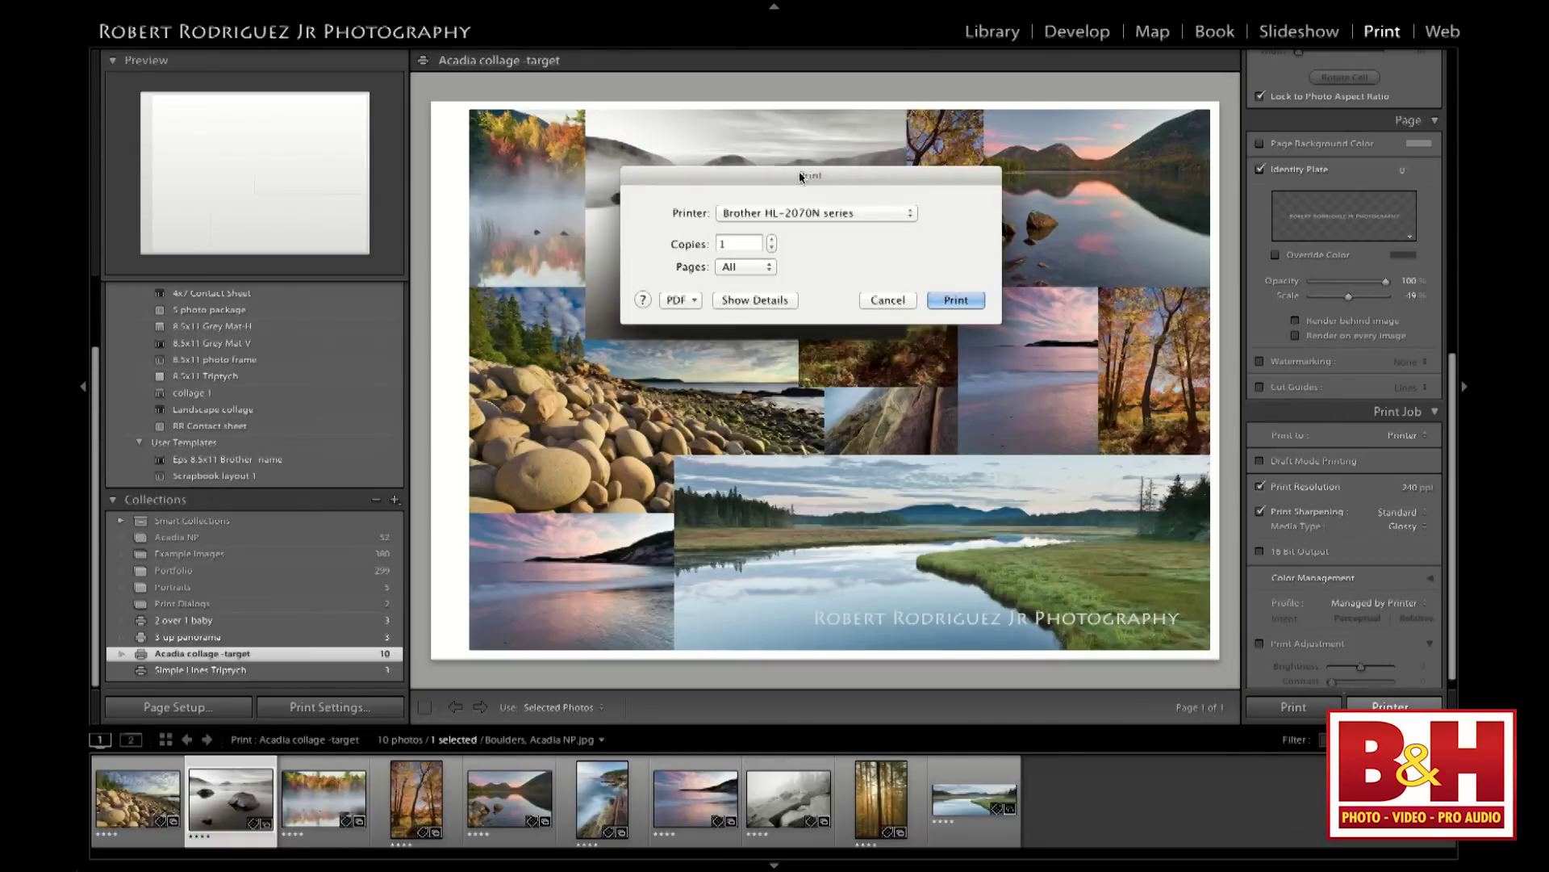
Save the collage as a PDF to the Desktop, keeping the suggested file name
left_click(693, 301)
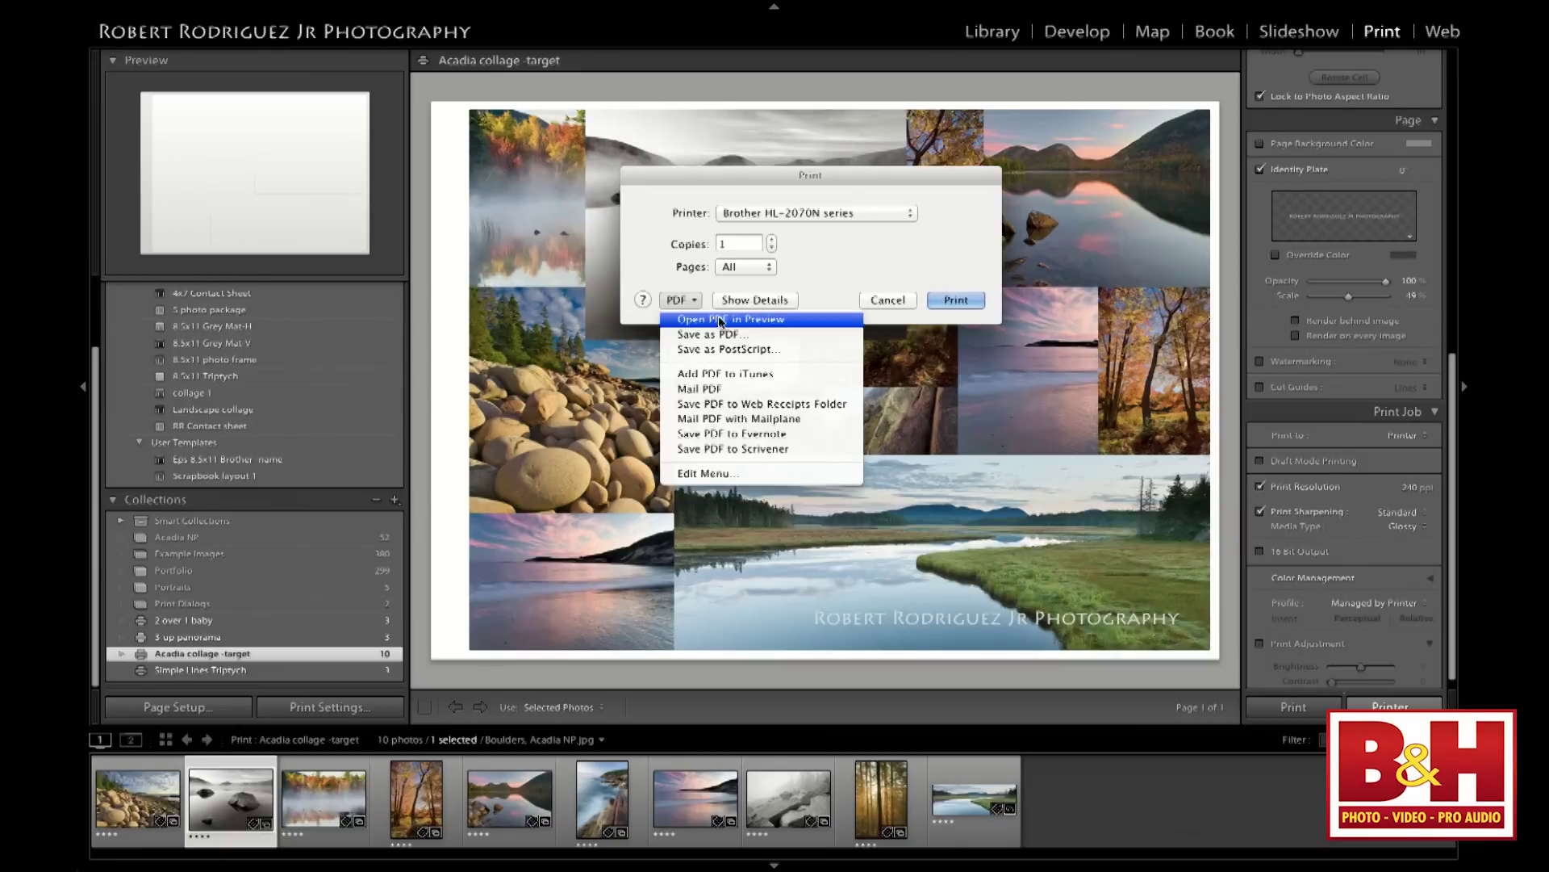
left_click(769, 339)
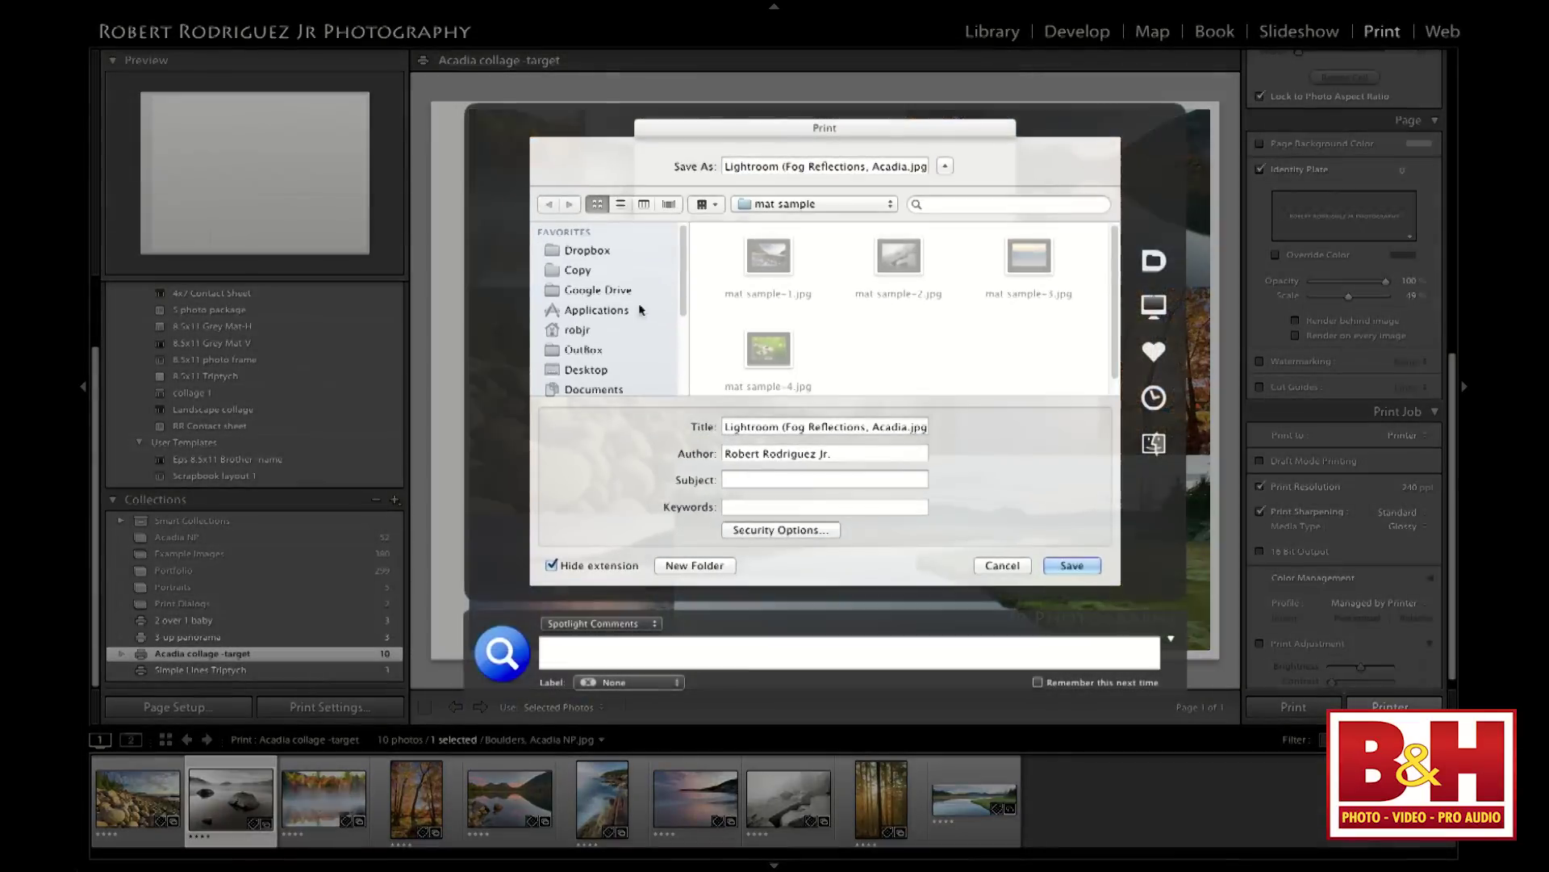
scroll(622, 335, "down", 1)
left_click(610, 353)
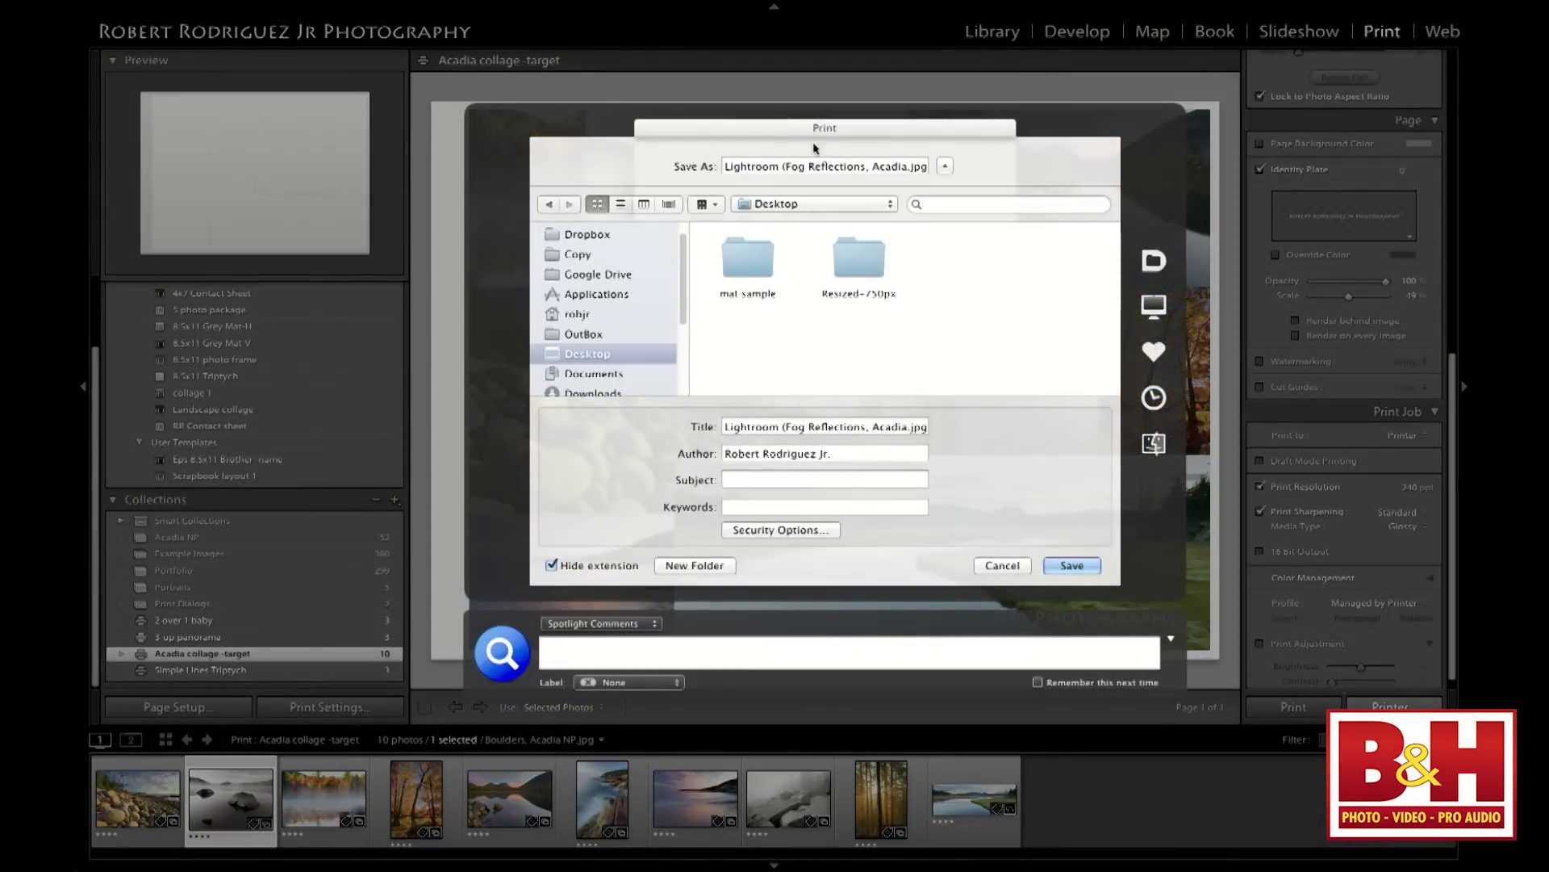
left_click(1076, 566)
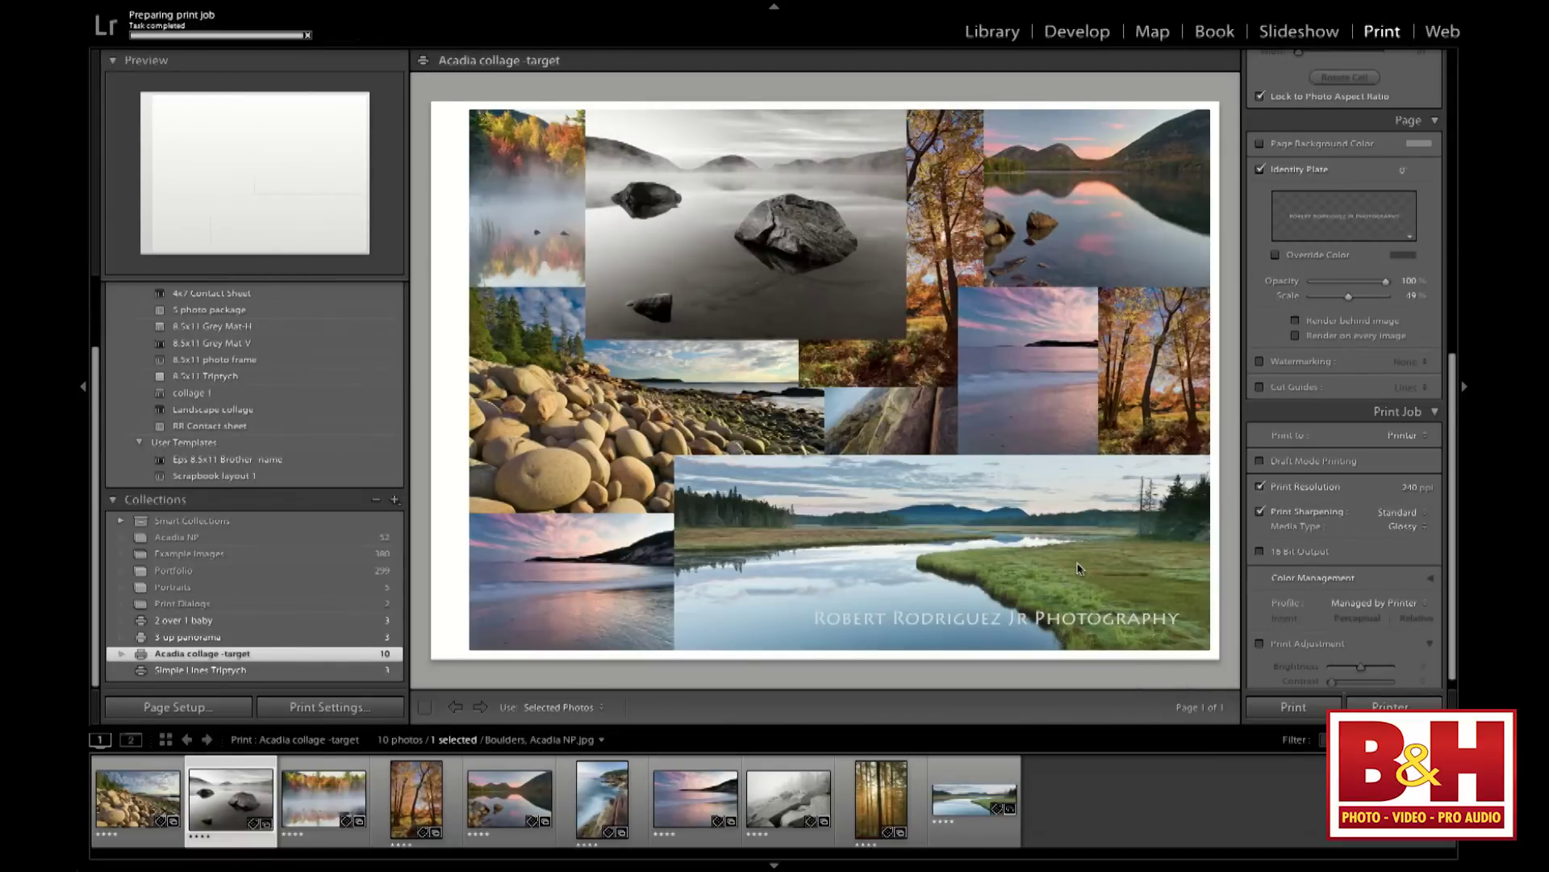
Switch to Finder and preview the collage PDF saved on the Desktop
key("super+Tab")
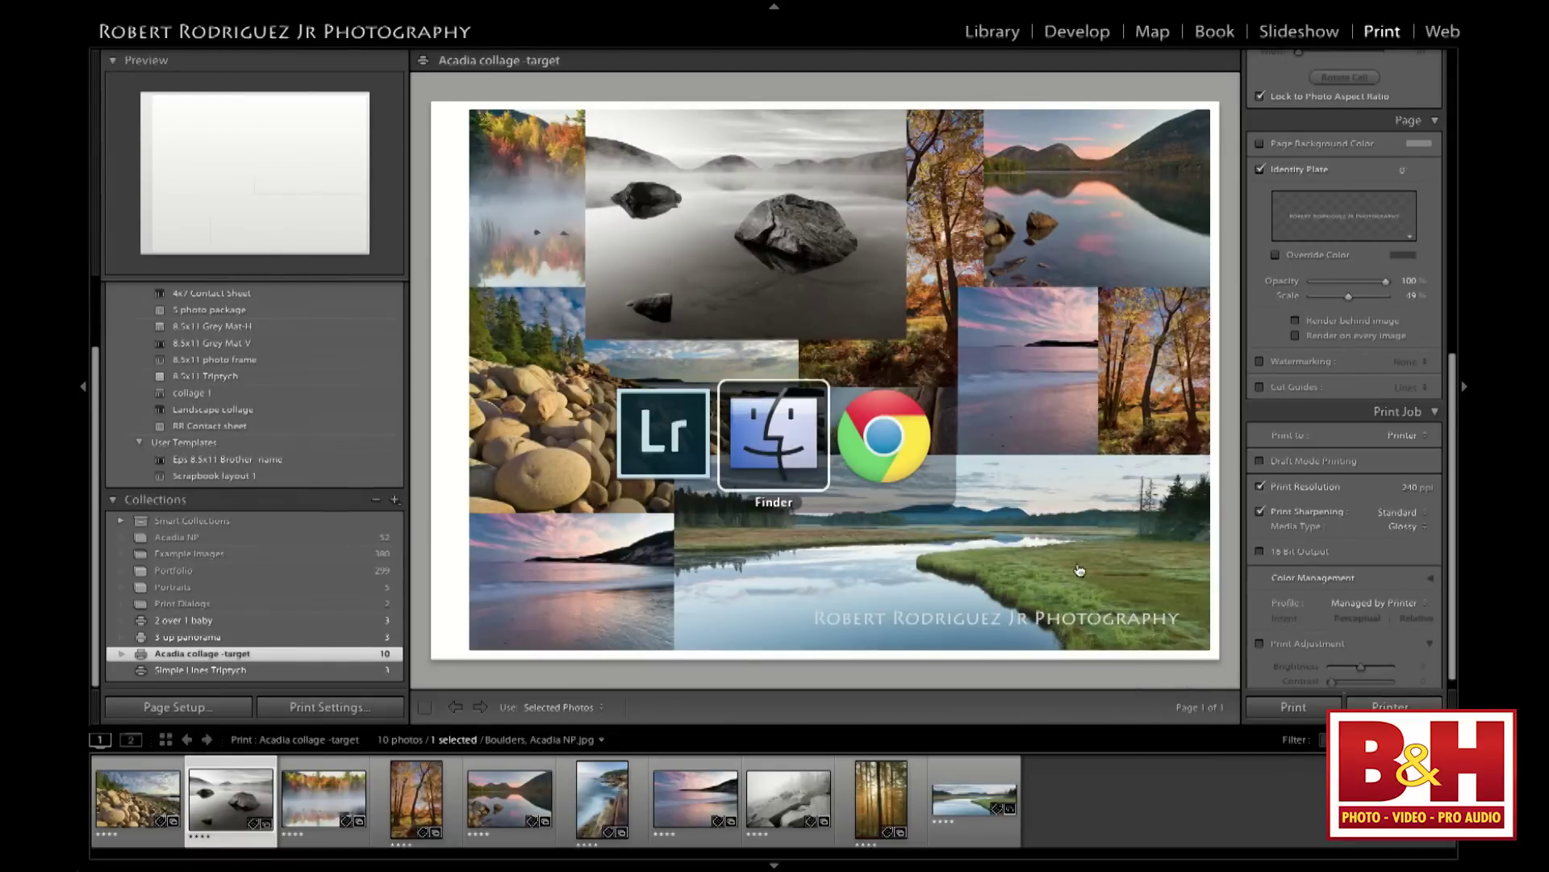
key("space")
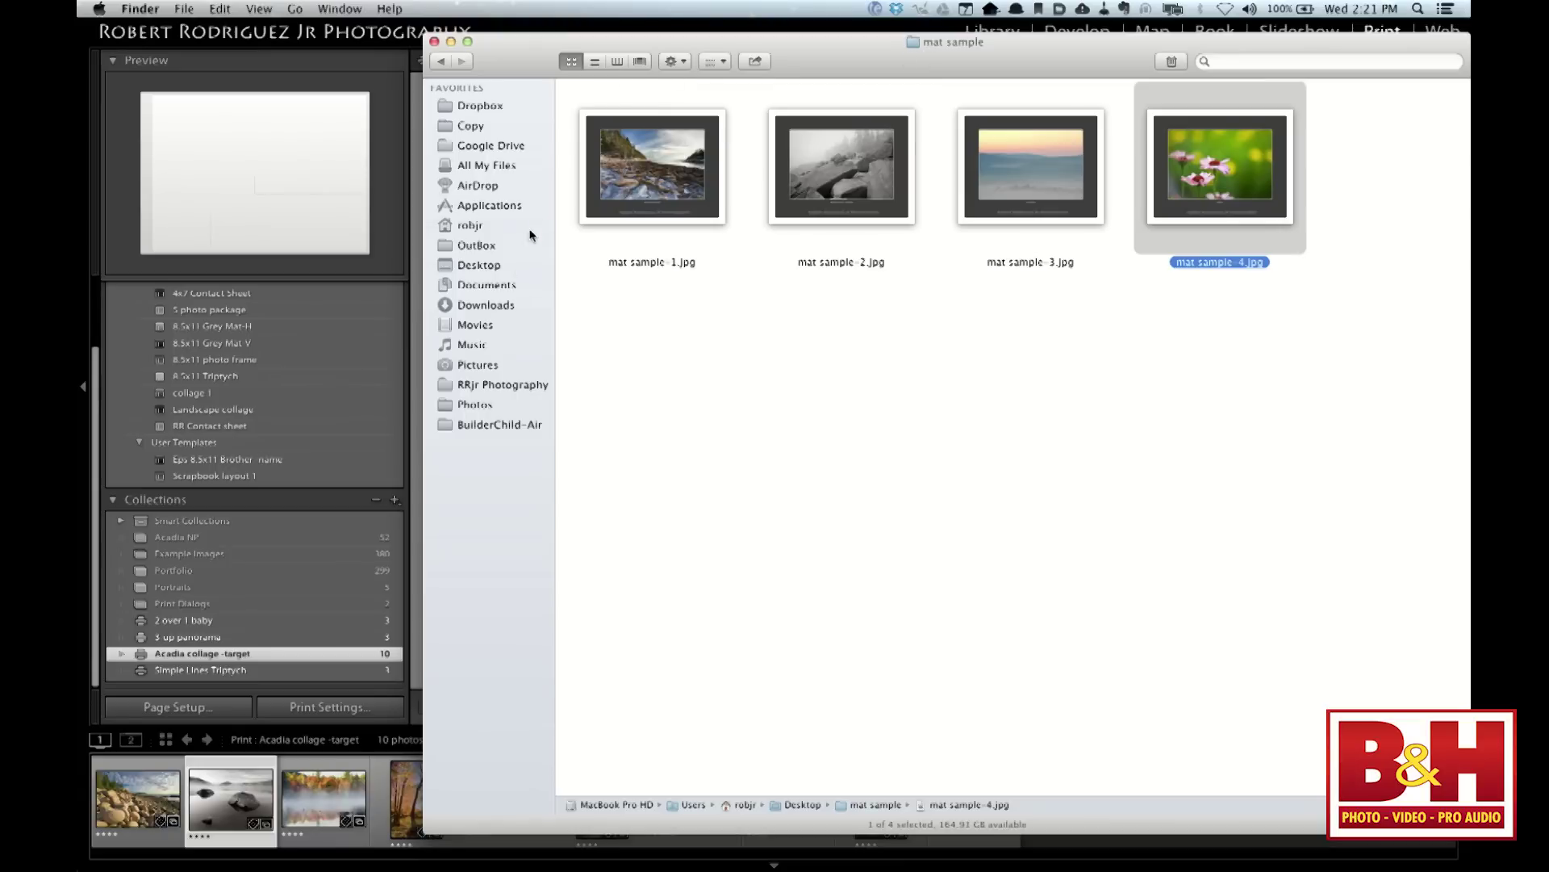
left_click(500, 266)
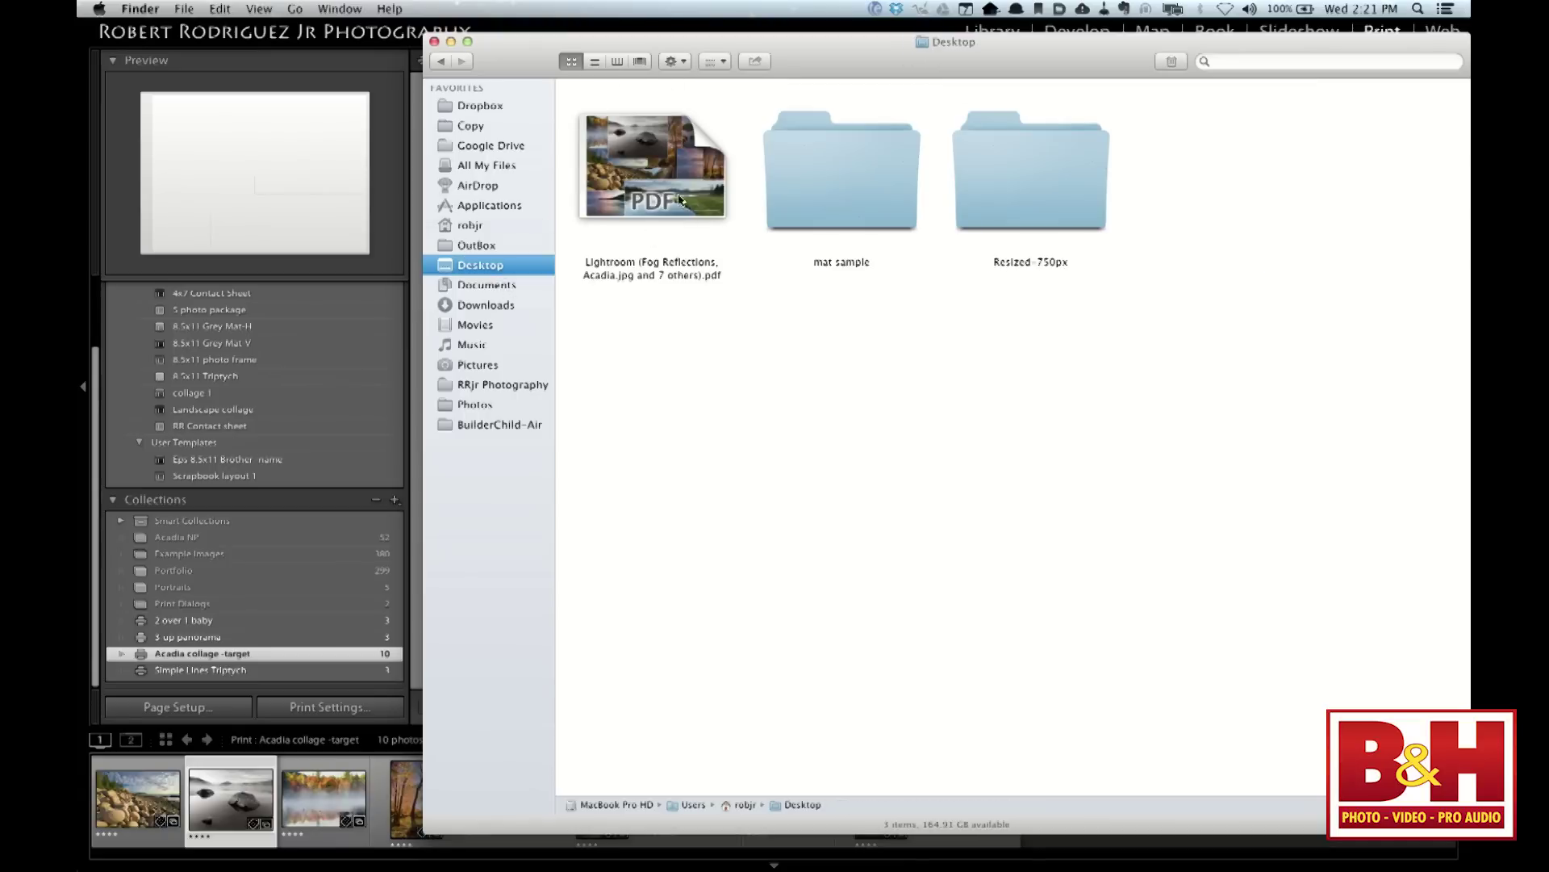
left_click(671, 179)
key("space")
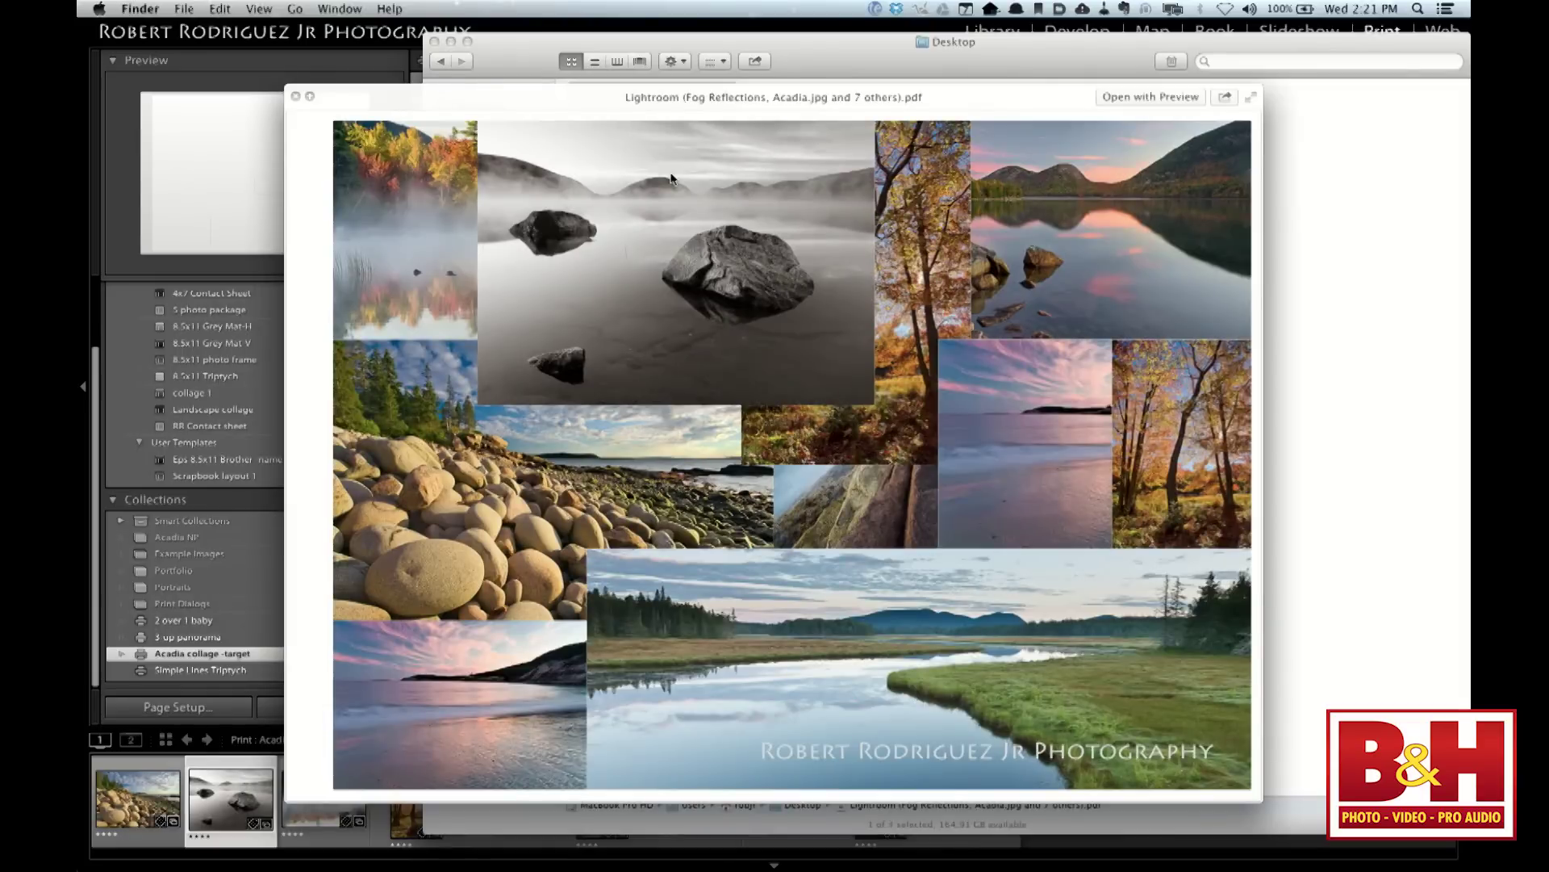
key("space")
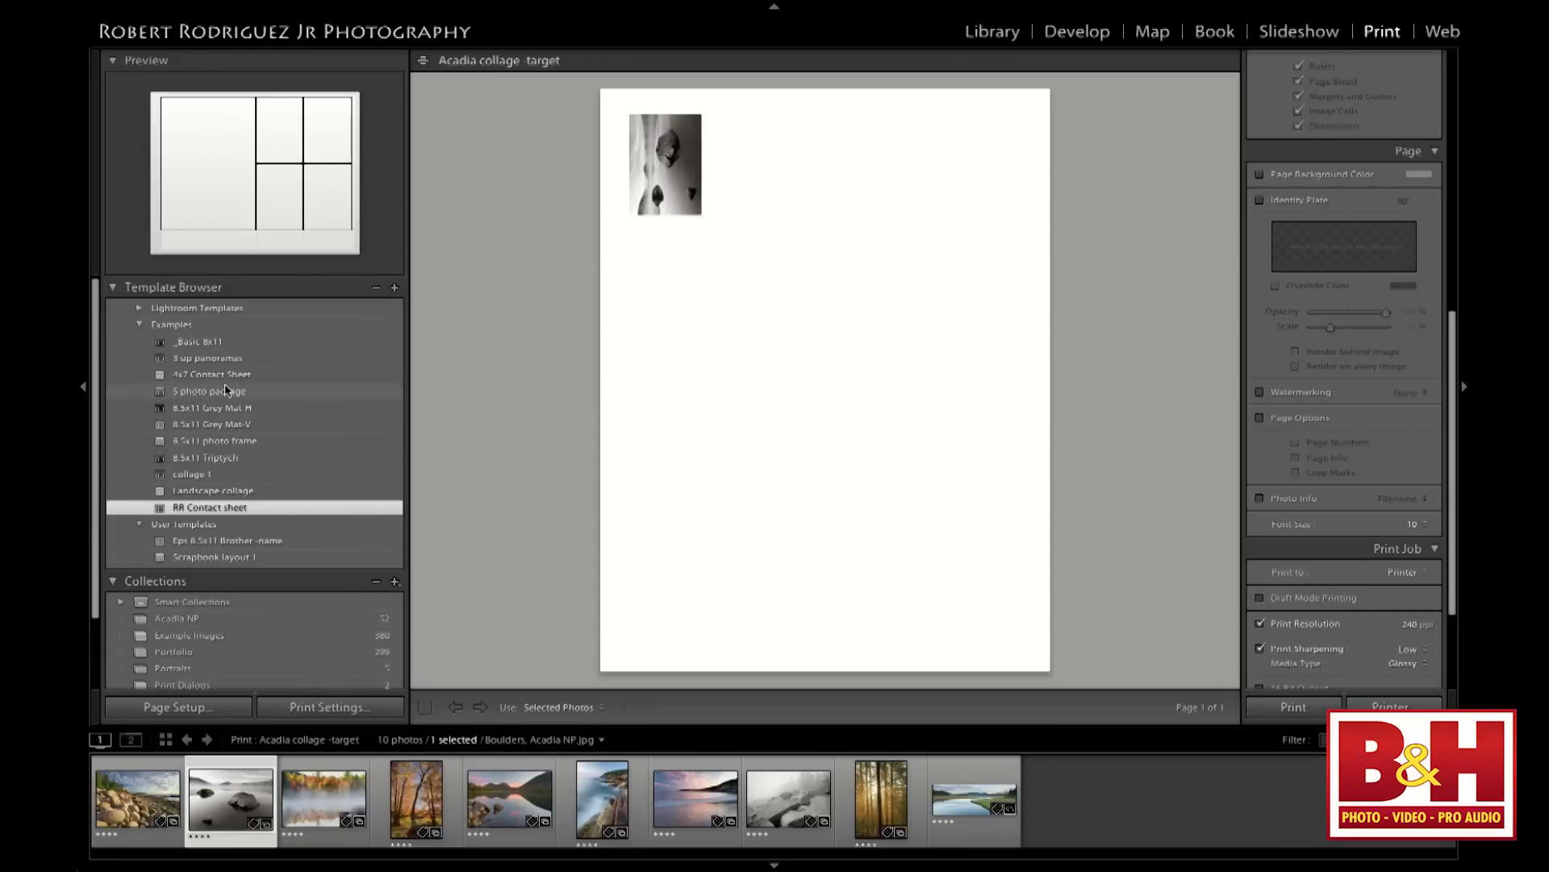
Apply the RR Contact sheet template to the Acadia NP collection and show the layout guides
left_click(215, 621)
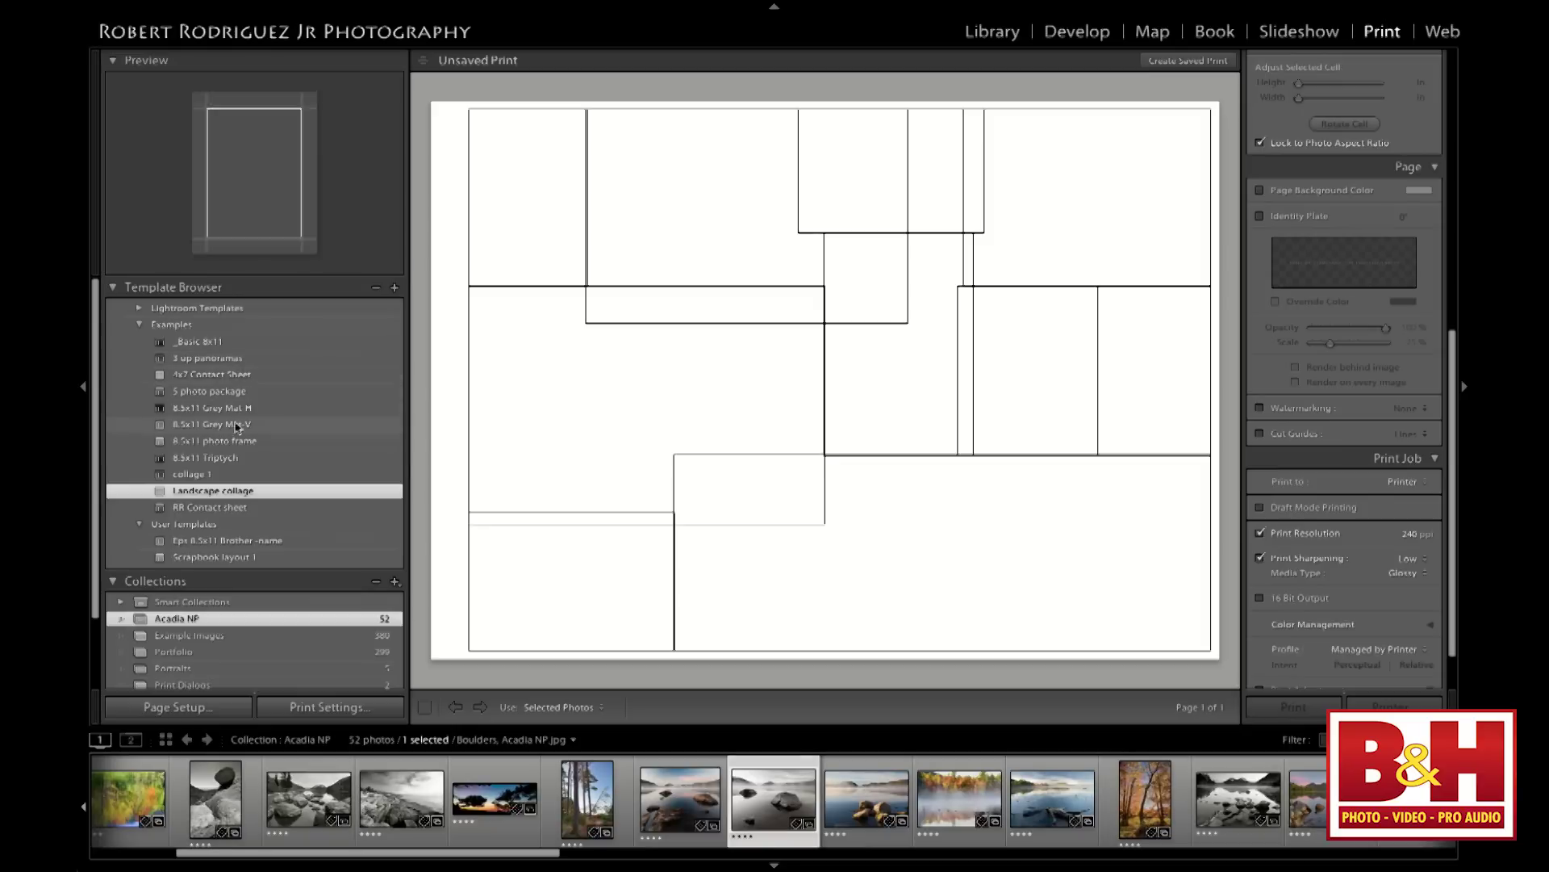
left_click(234, 507)
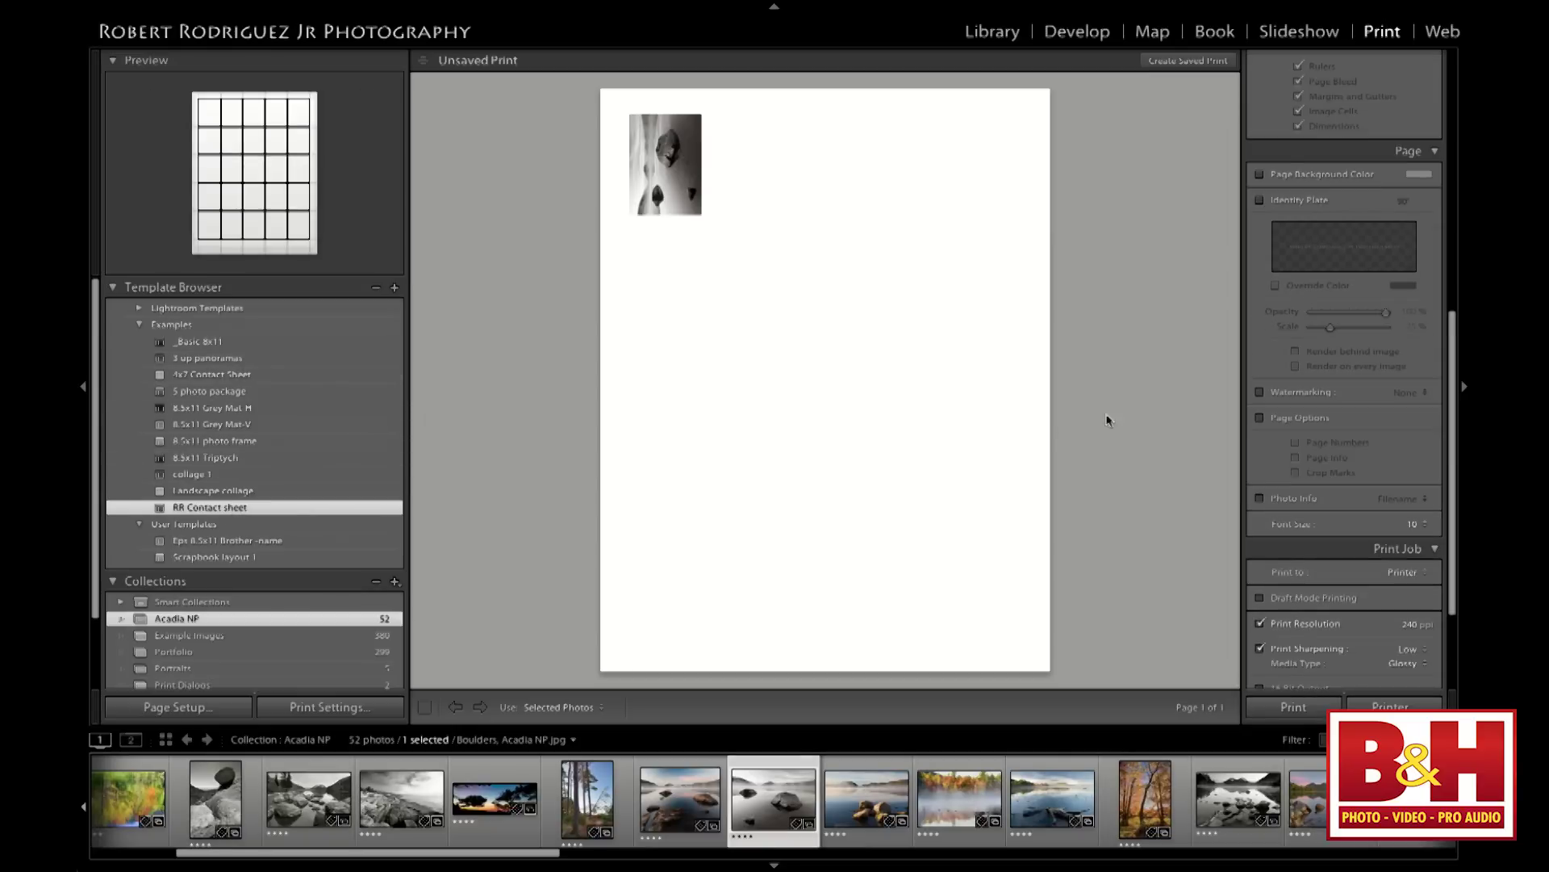
scroll(1252, 425, "up", 3)
left_click(1260, 155)
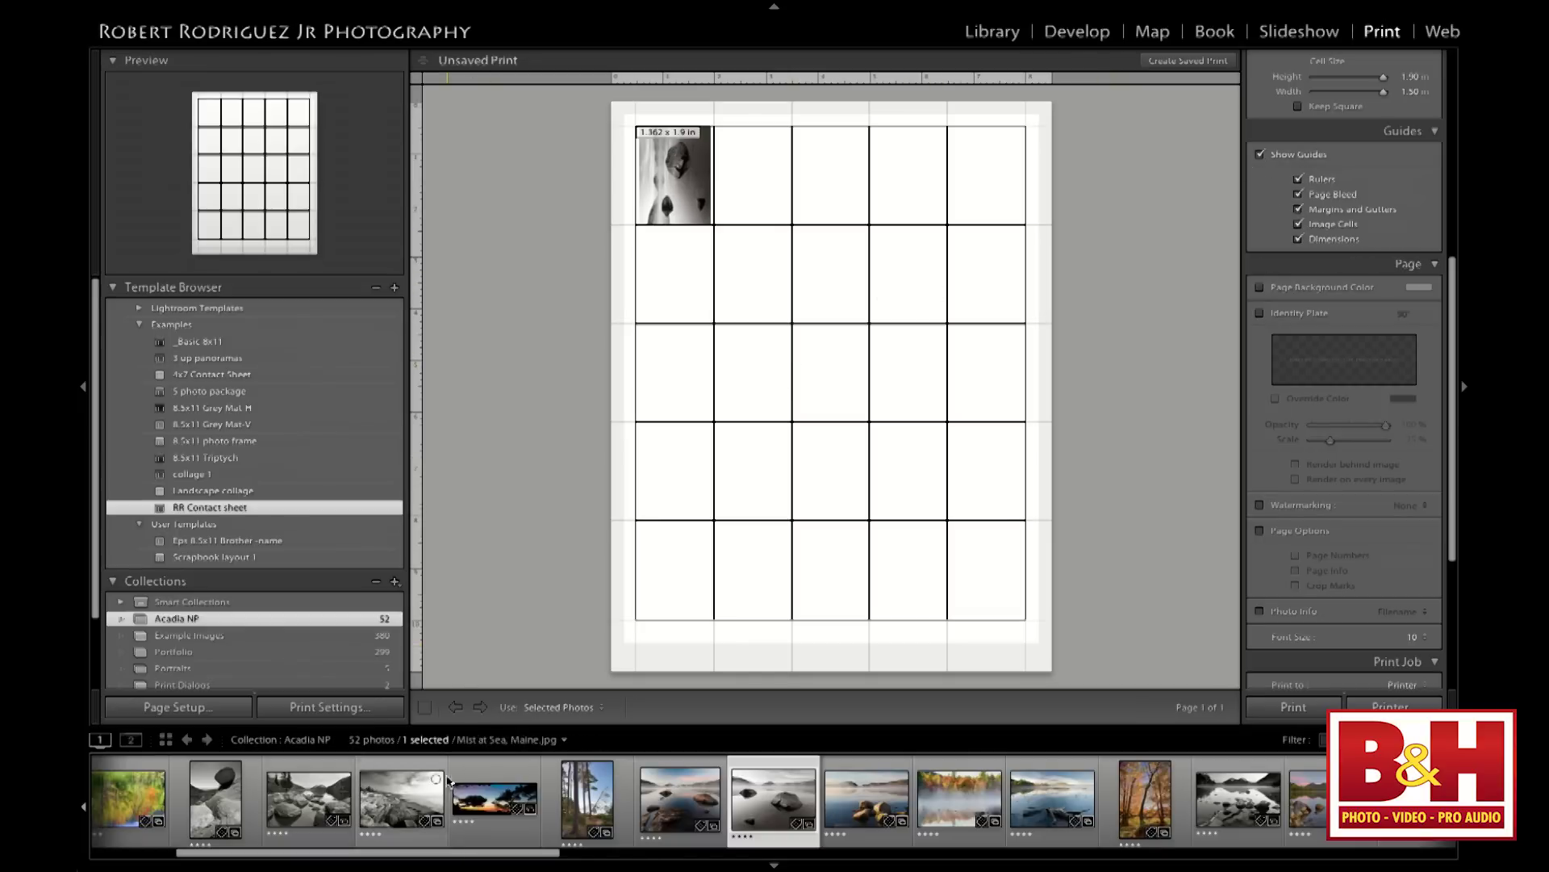
Fill the contact sheet with the photos from Boulders at Shore through Stillness, and set the page to landscape orientation
left_click(343, 809)
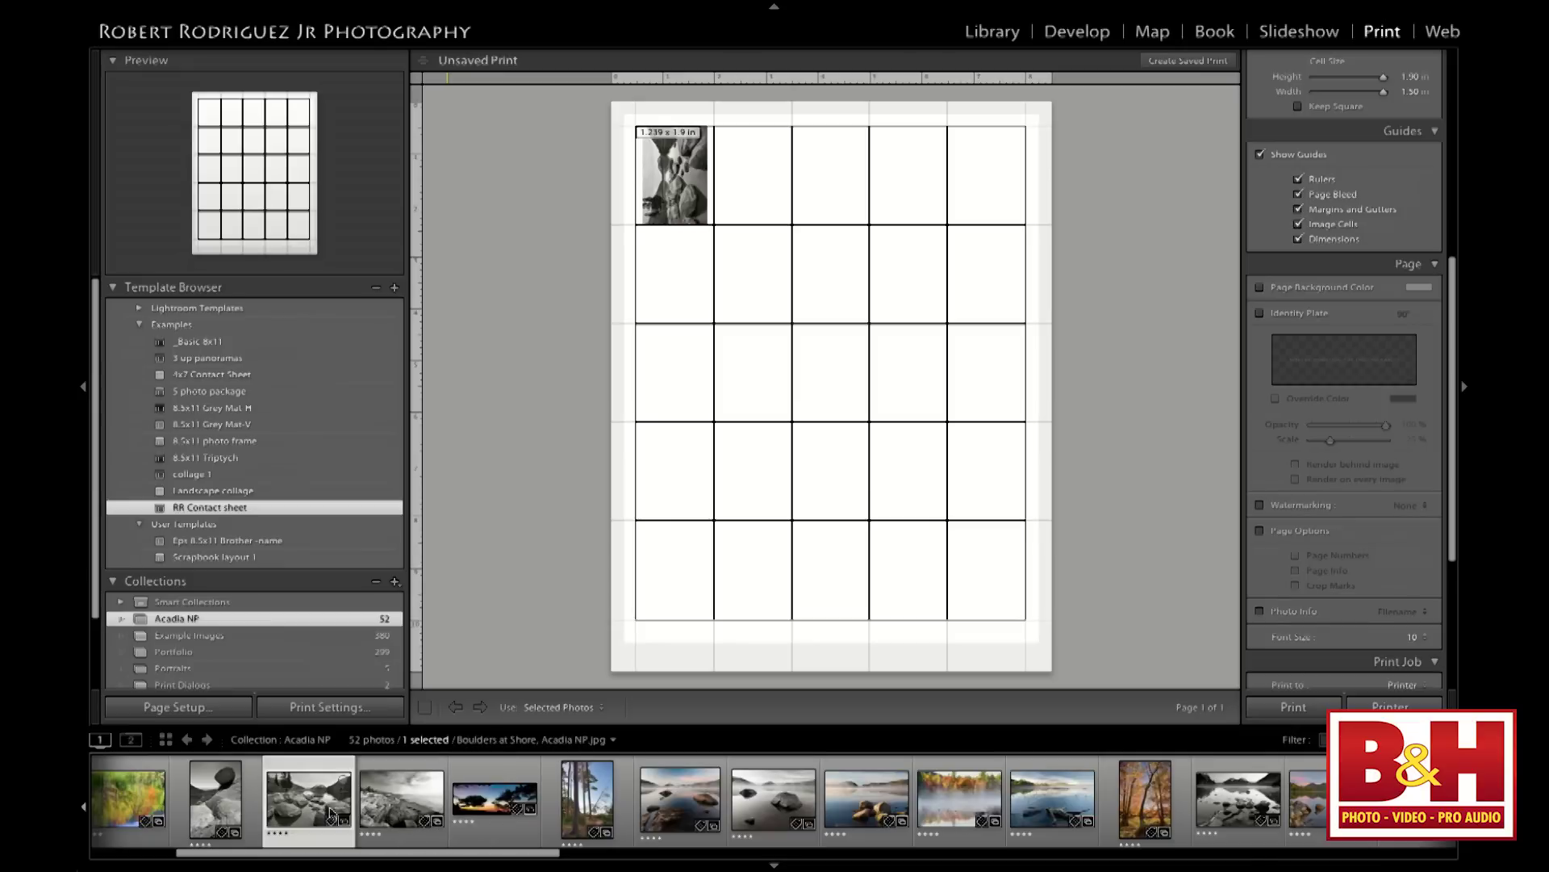
left_click(1248, 820, "shift")
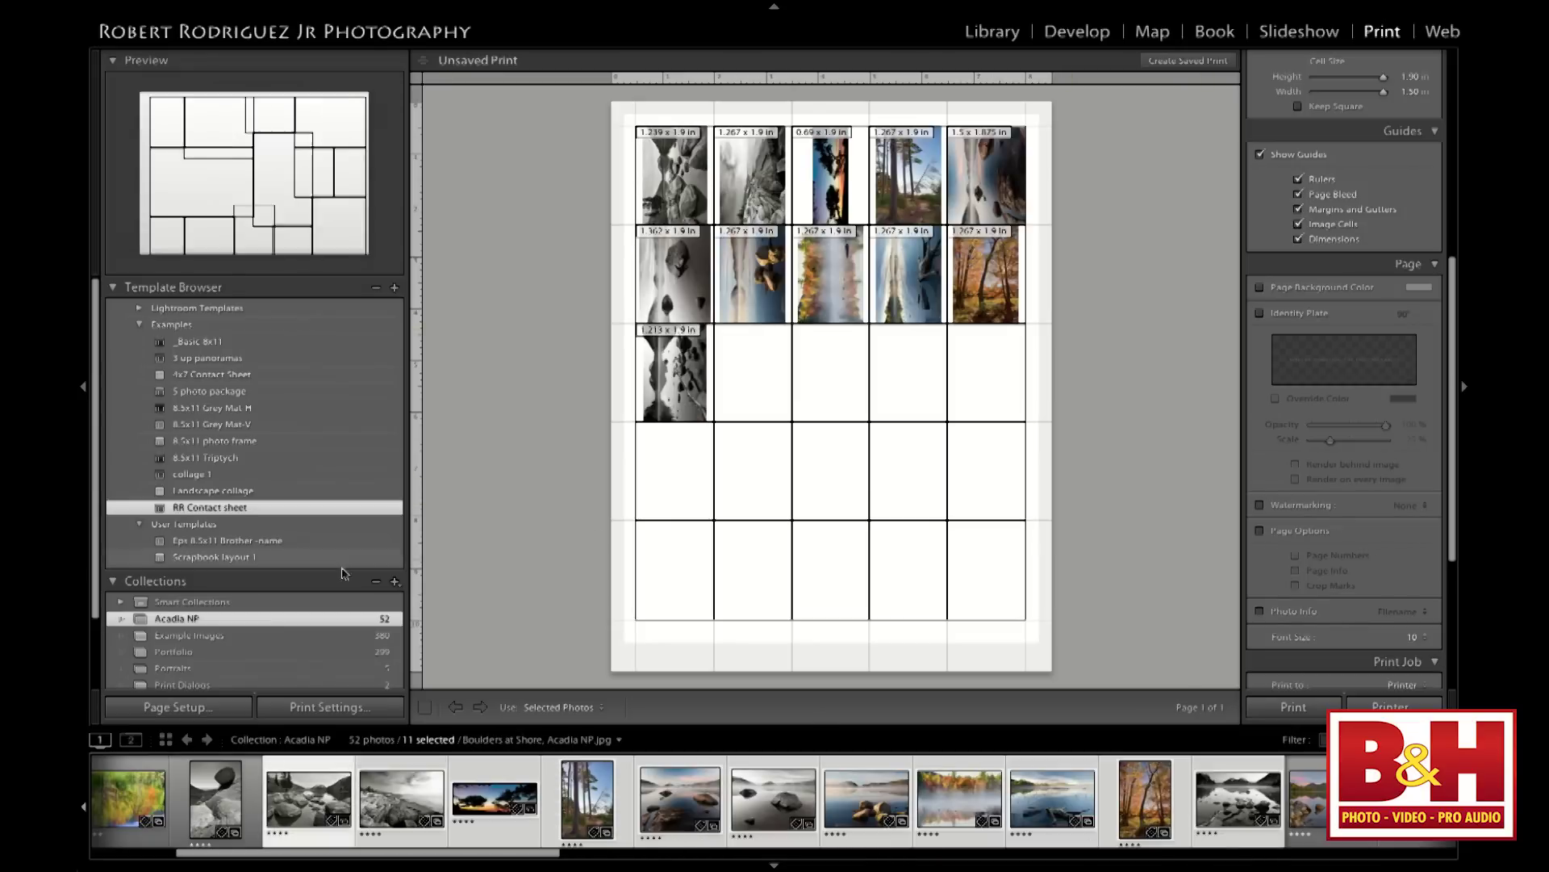
left_click(220, 710)
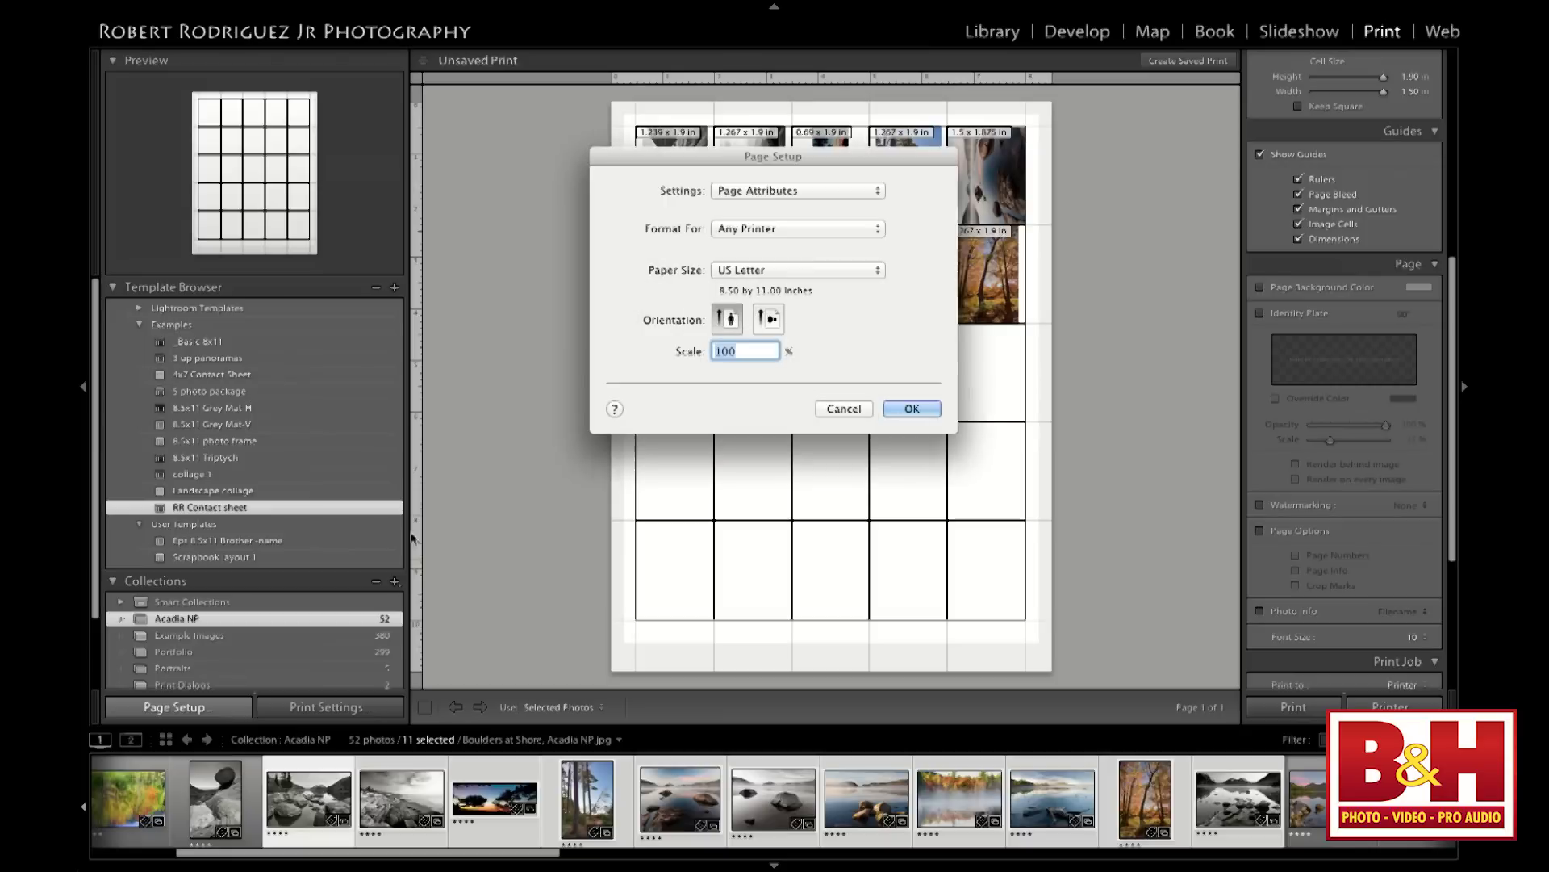
left_click(769, 320)
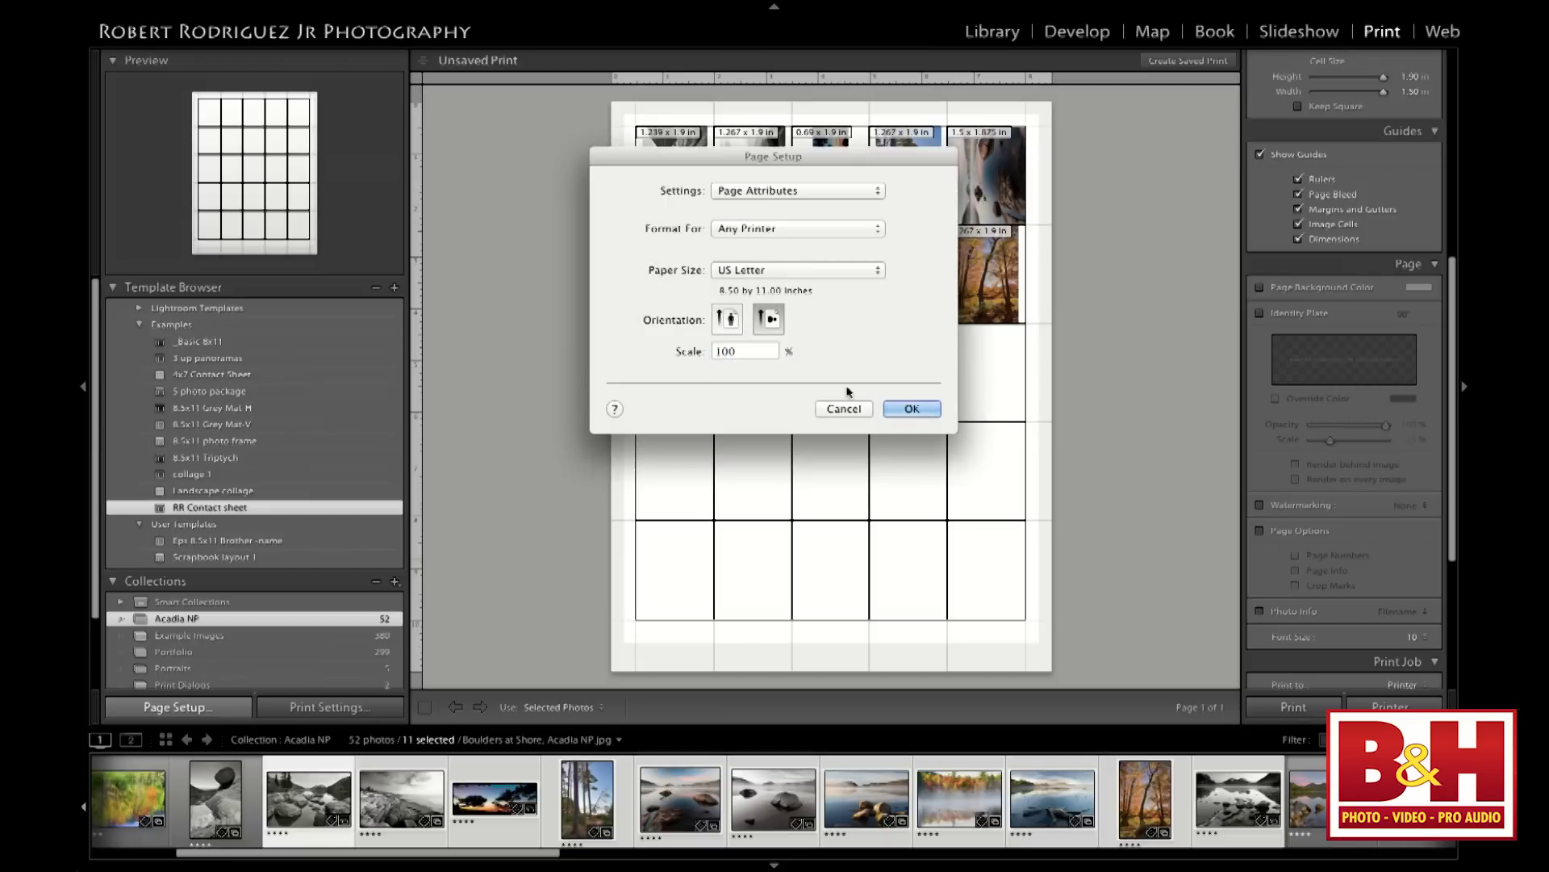
left_click(914, 409)
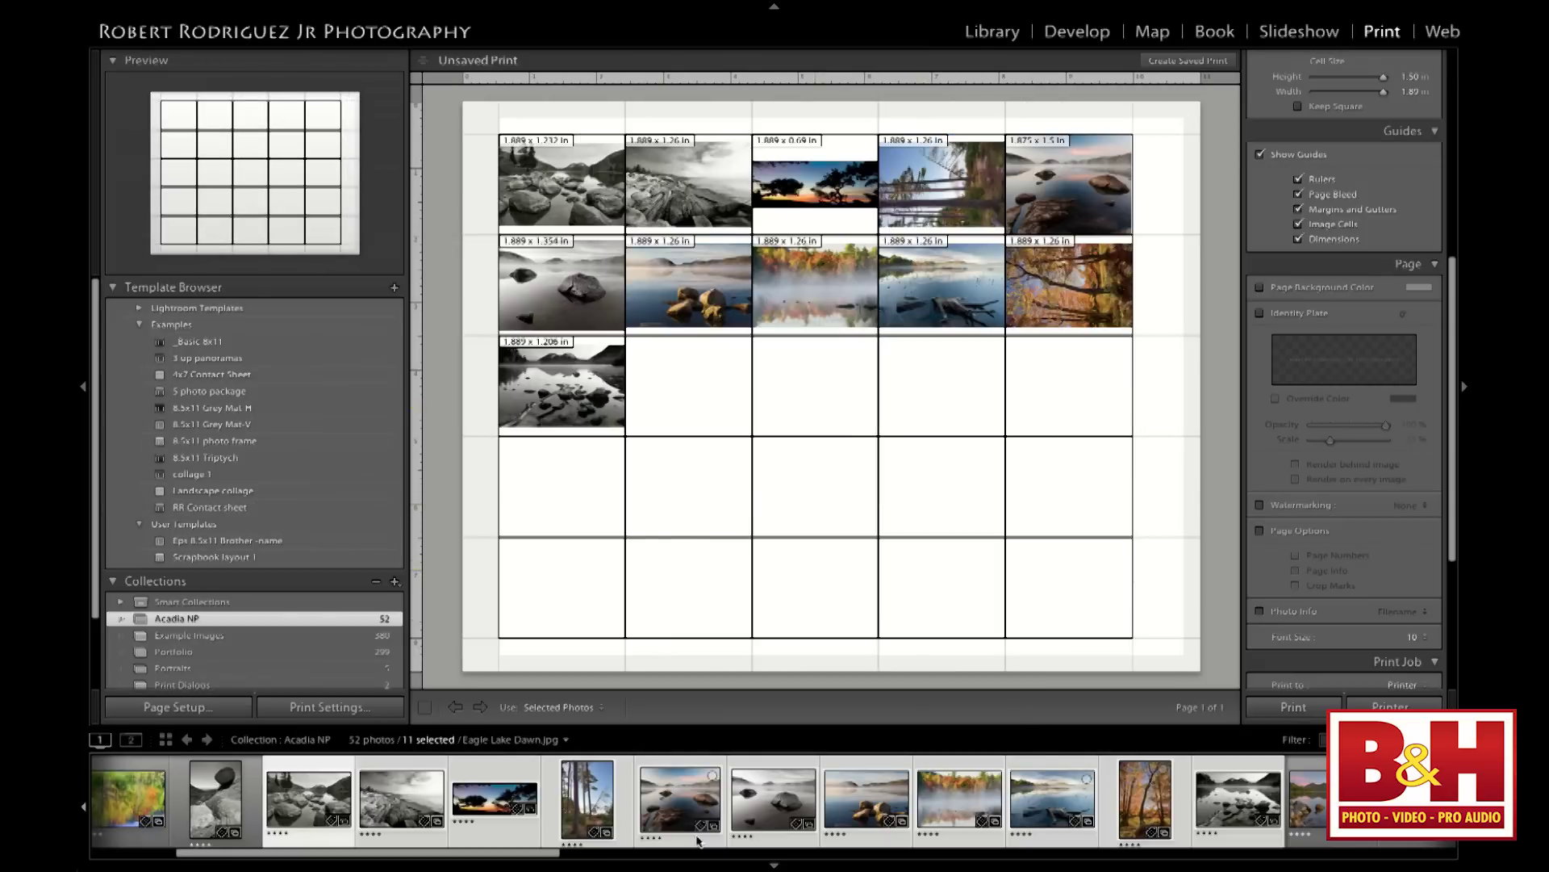
Extend the photo selection through Coastal Twilight, Maine to fill all 25 cells of the contact sheet
left_click_drag(588, 855, 818, 854)
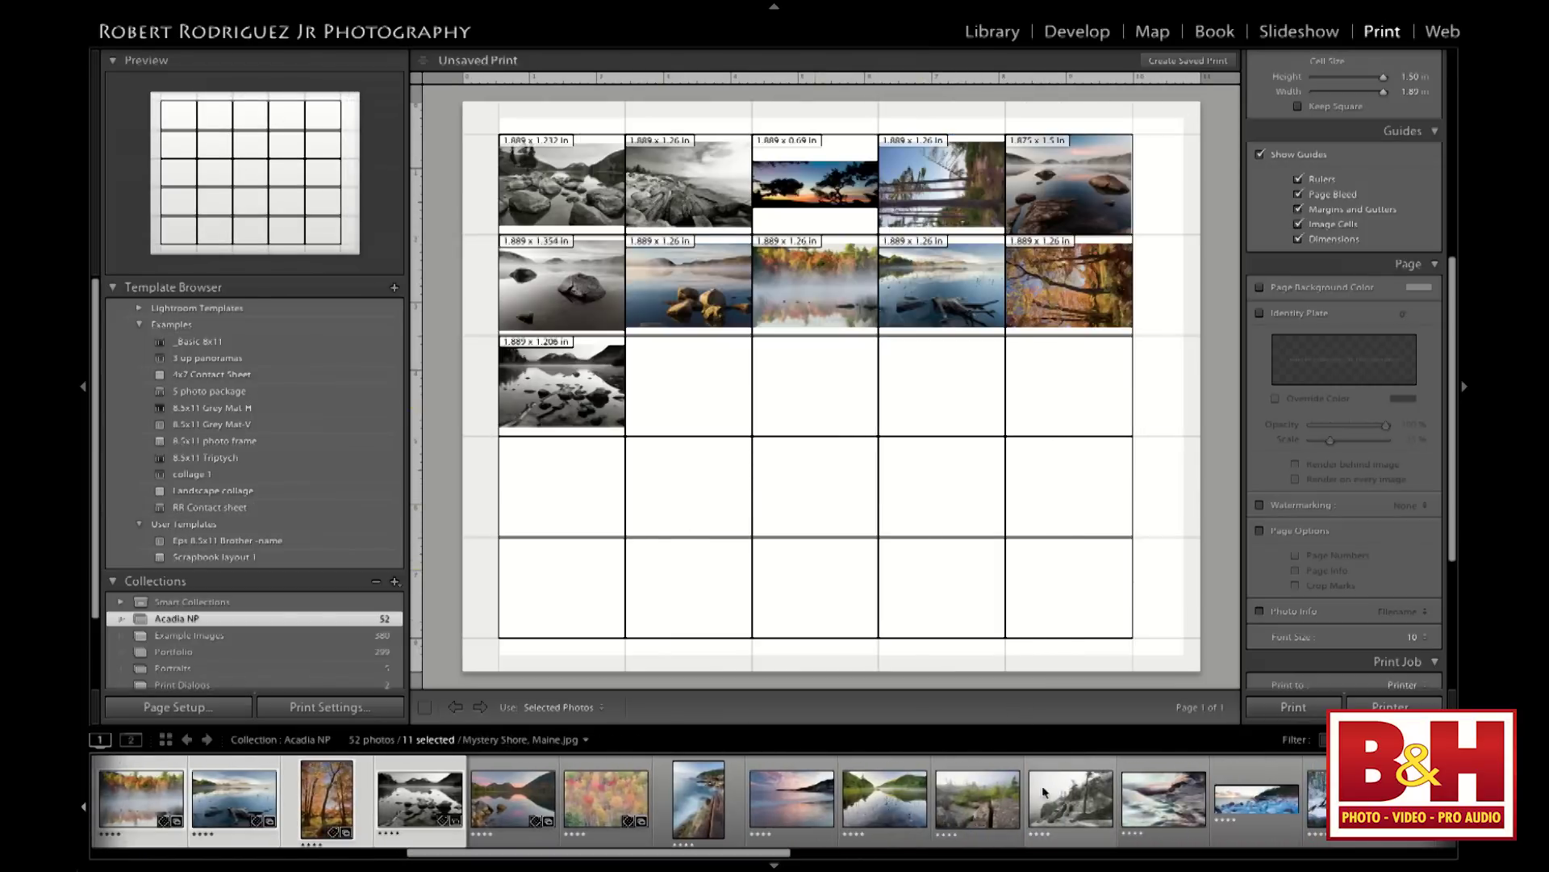
left_click(1164, 783, "shift")
left_click(1256, 799, "shift")
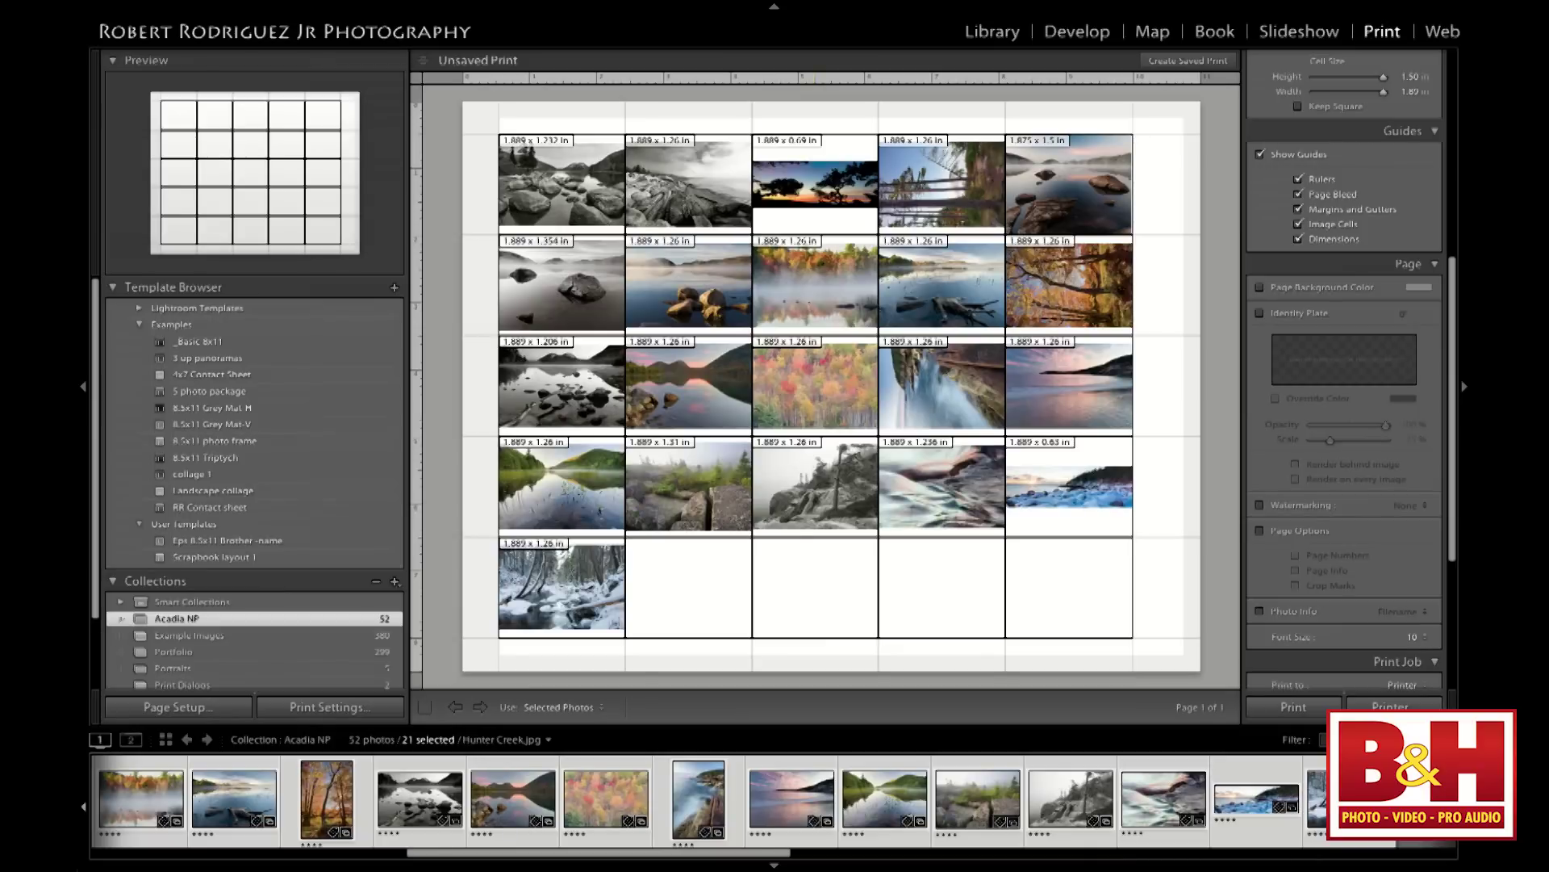
left_click_drag(716, 852, 890, 853)
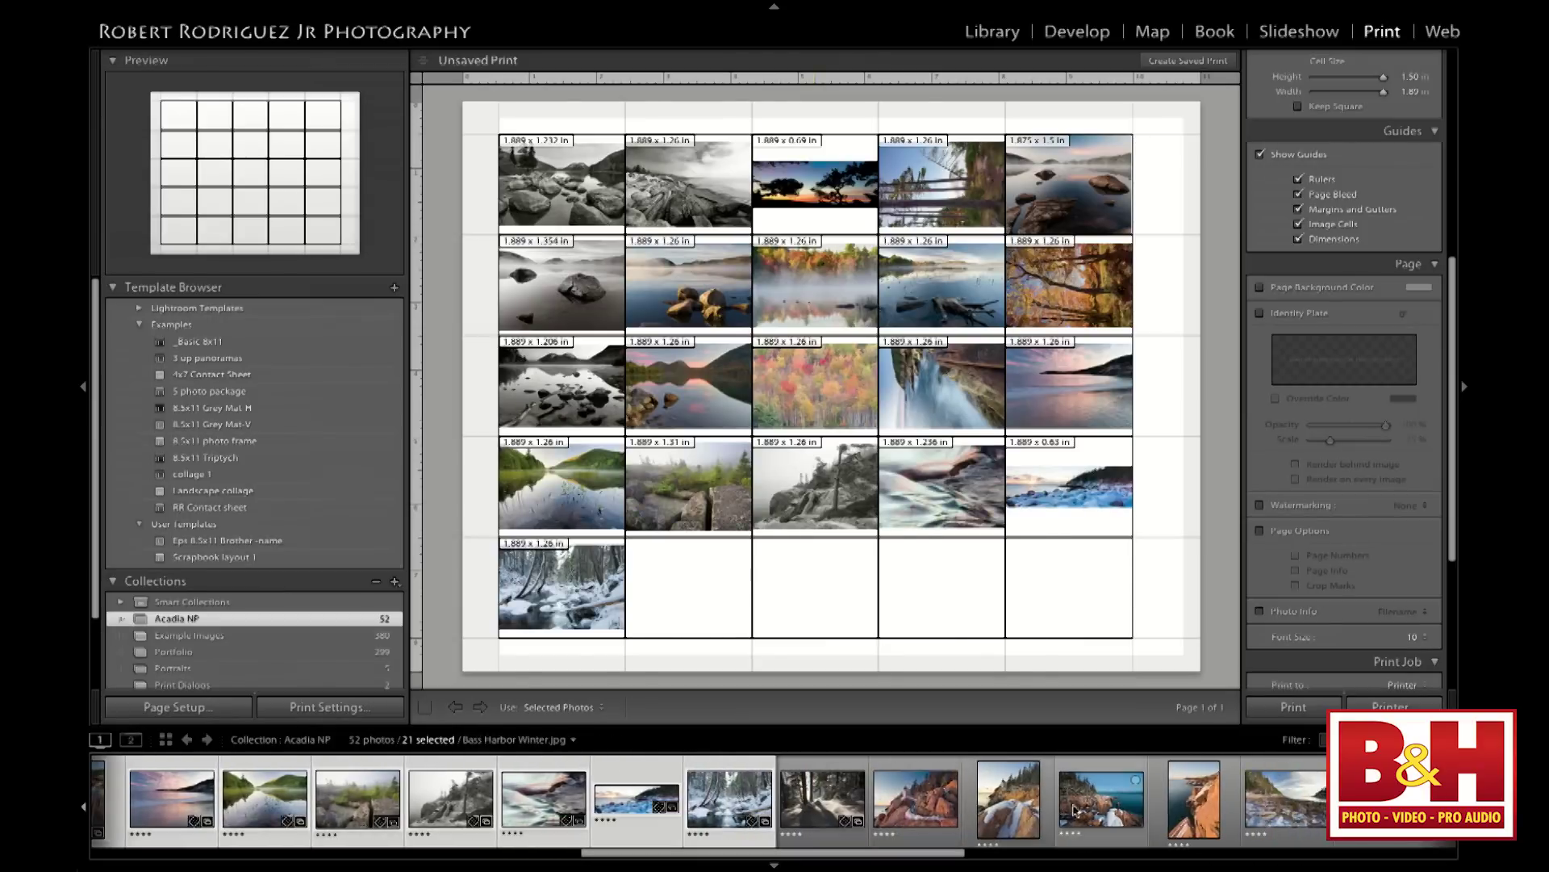
left_click(1096, 807, "shift")
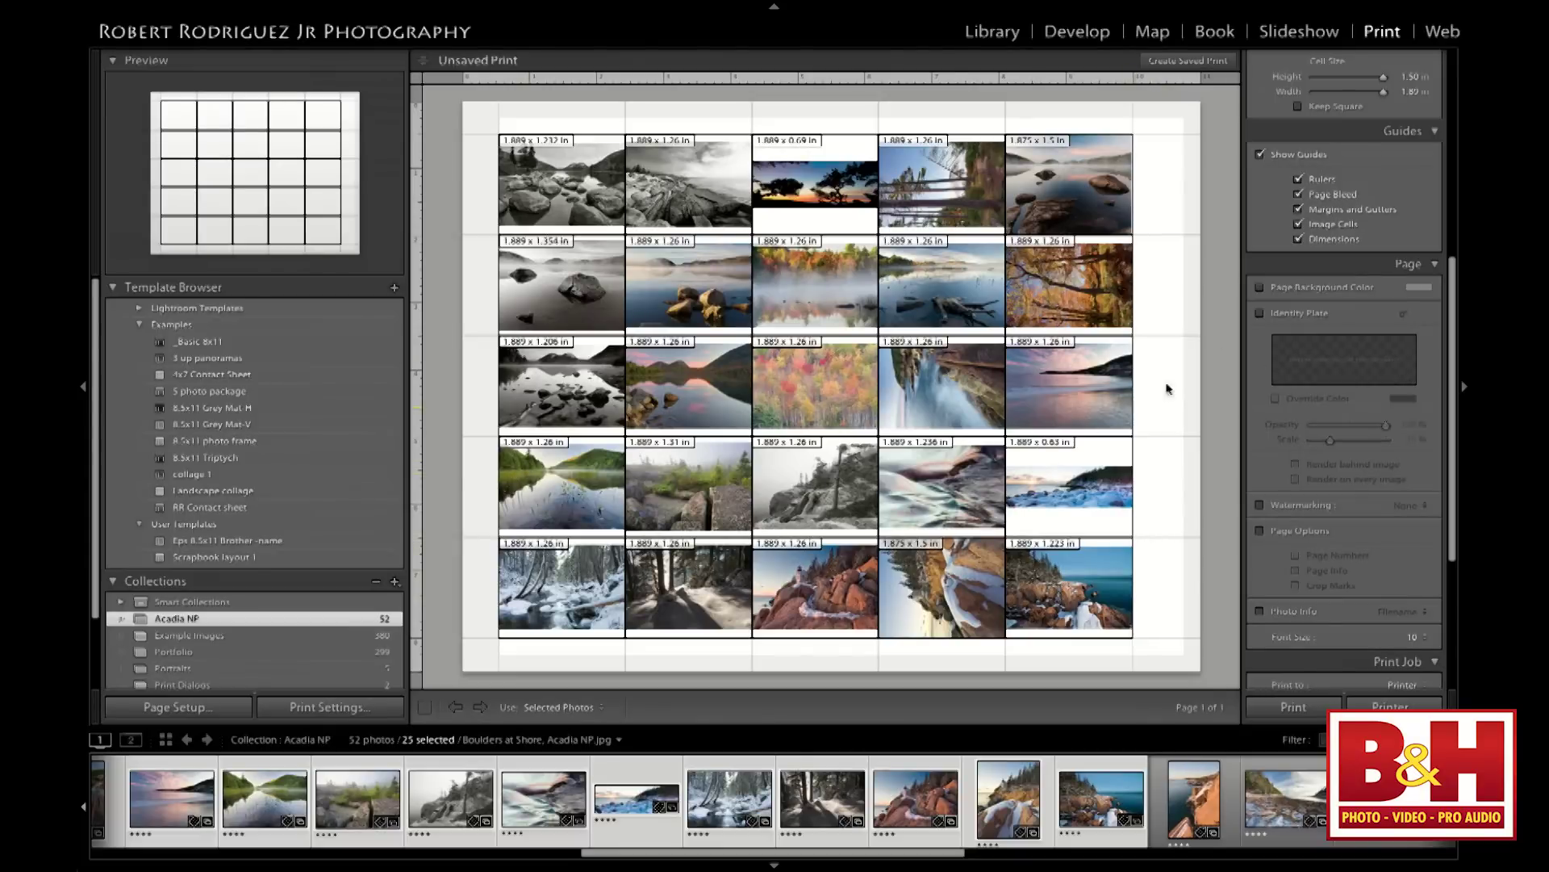
Set the right and top margins to 0.25 in and the bottom margin to 0.90 in, with the guides hidden
scroll(1292, 332, "up", 5)
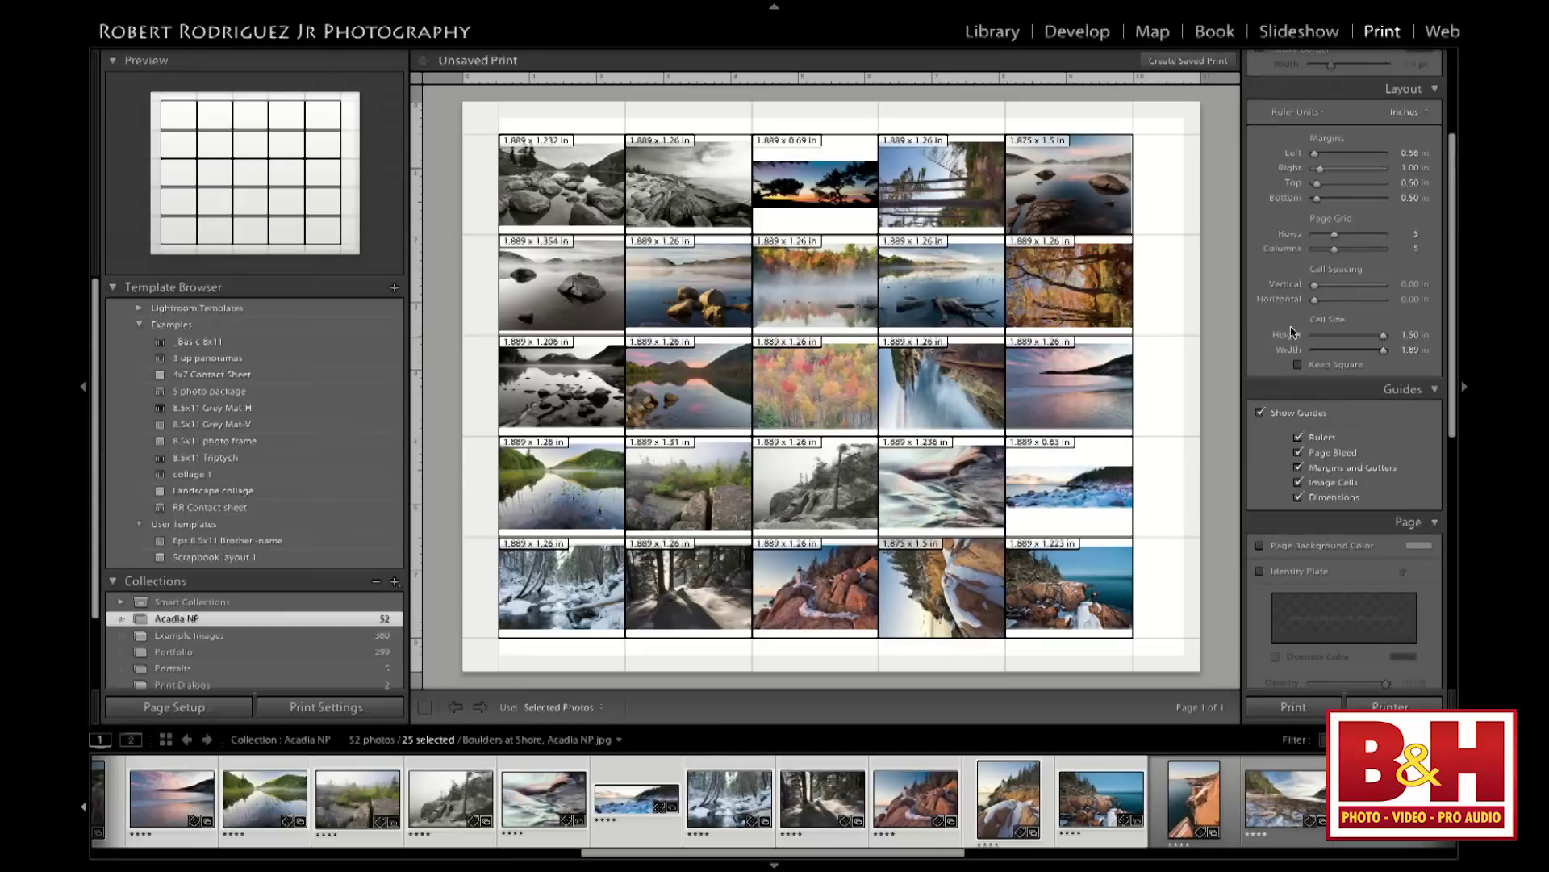
scroll(1292, 333, "up", 2)
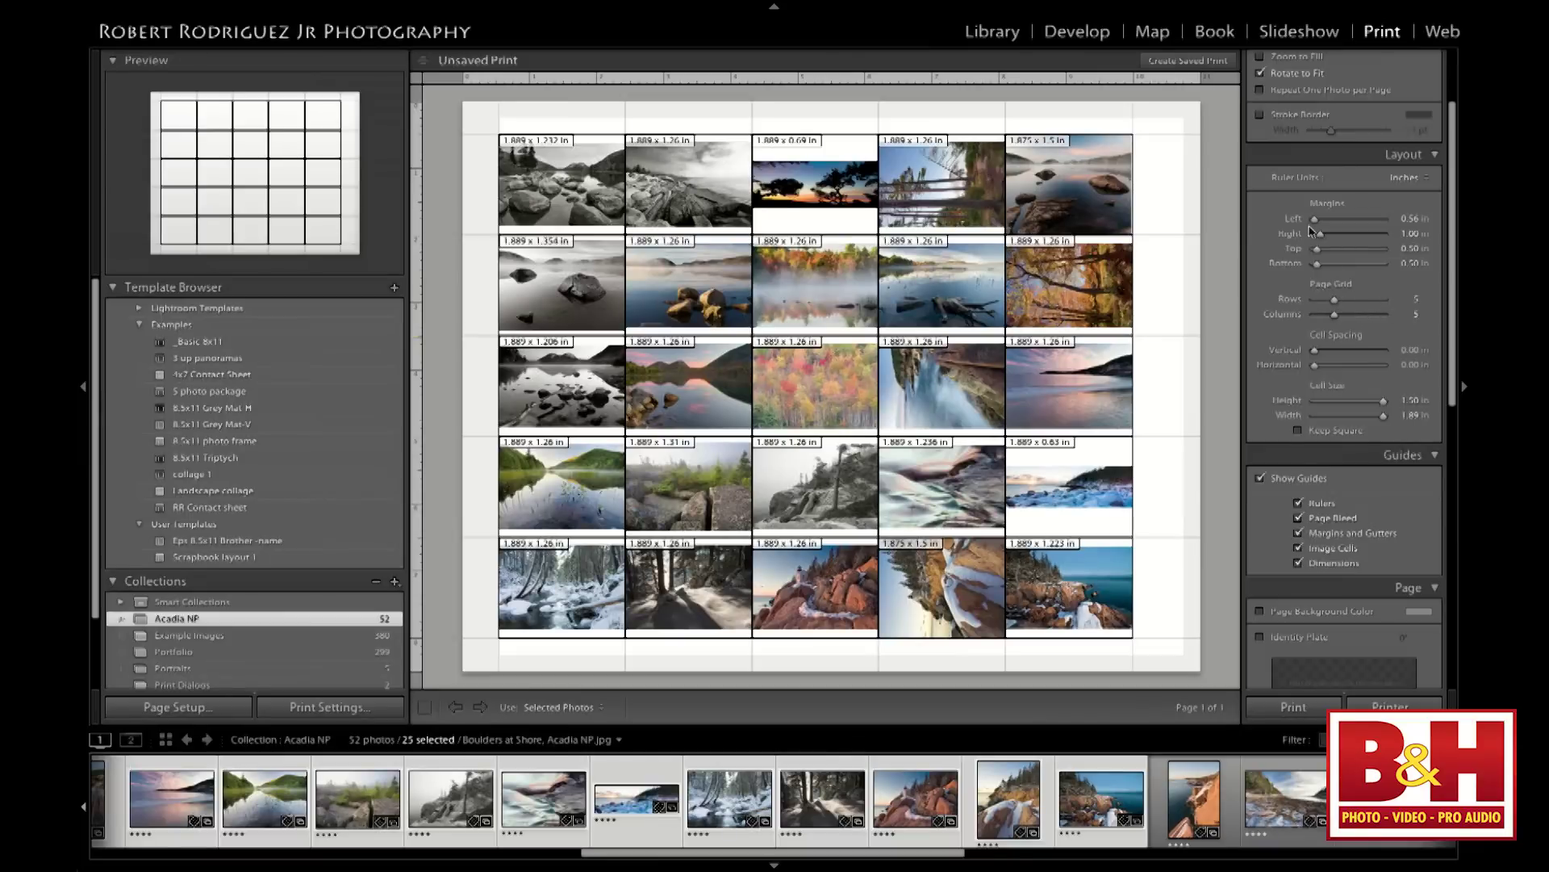
left_click_drag(1319, 233, 1314, 264)
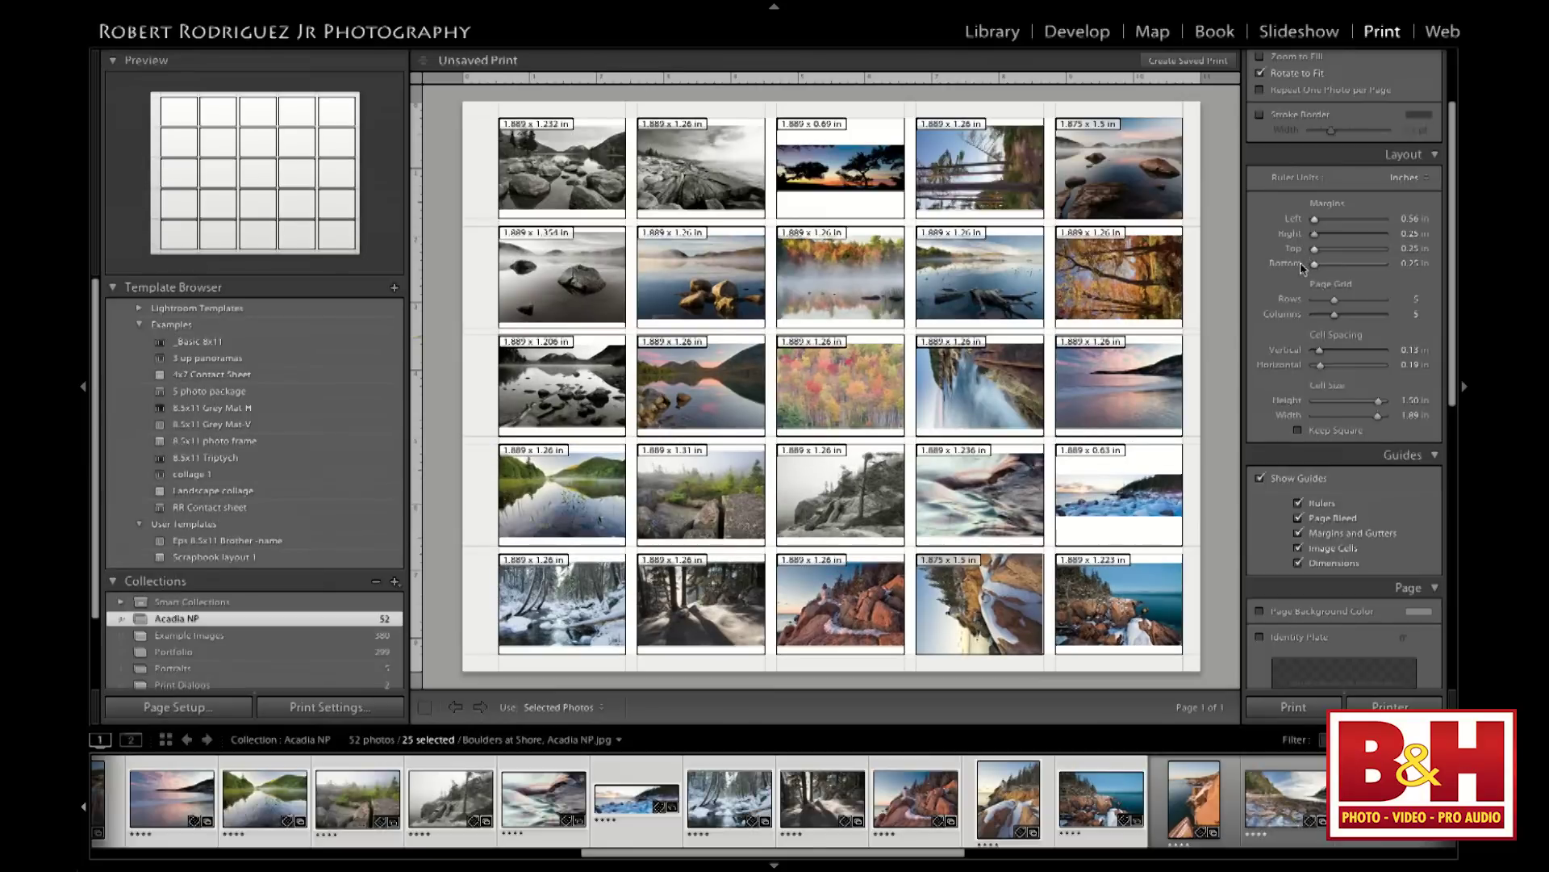
left_click(1261, 479)
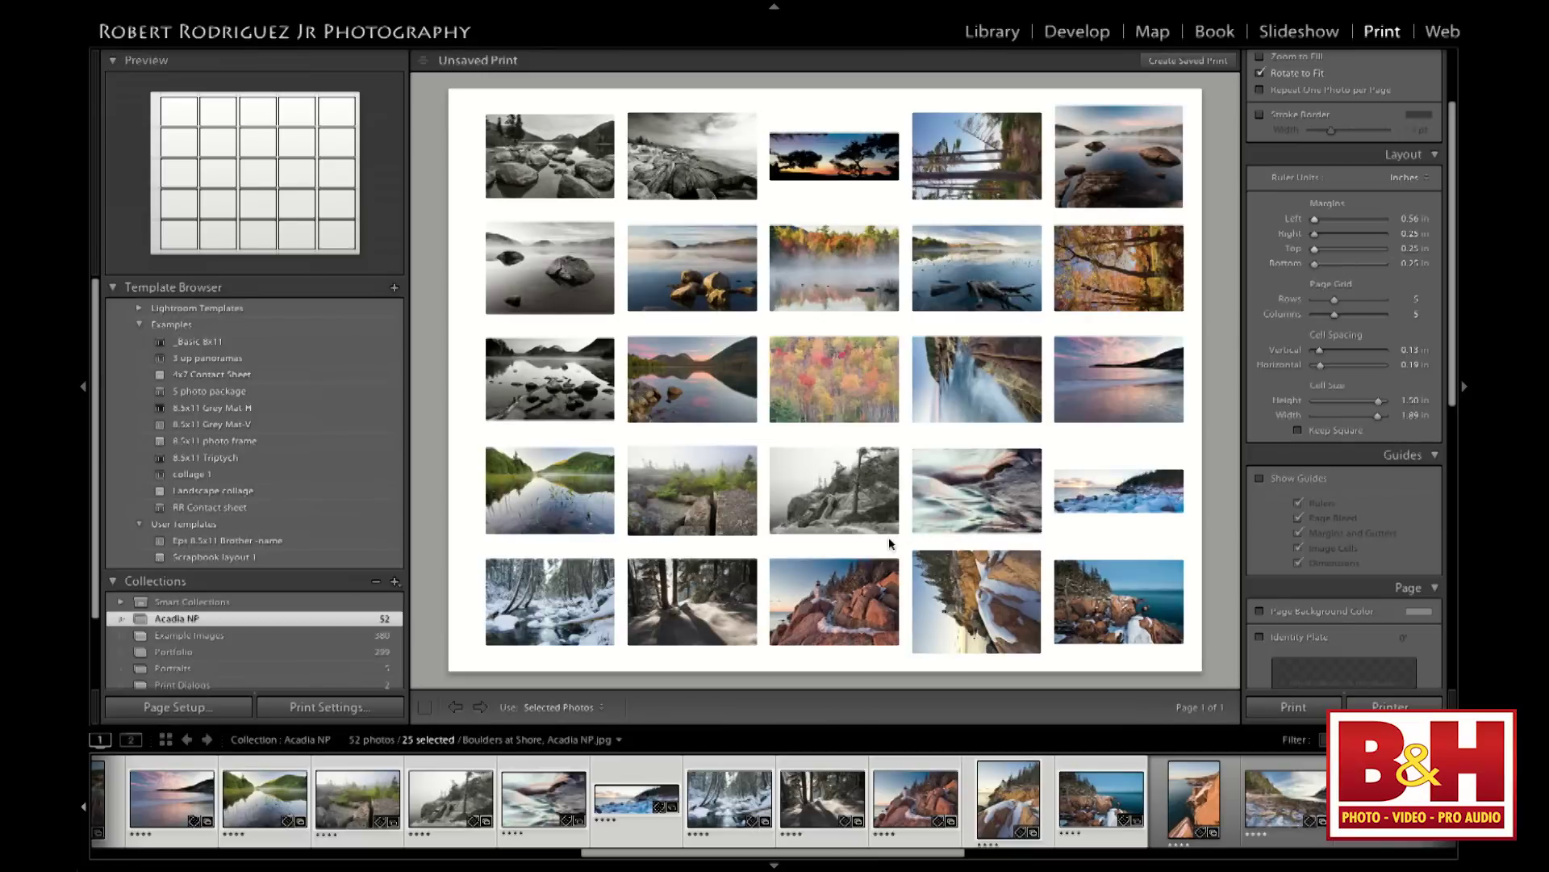
left_click_drag(1308, 267, 1323, 268)
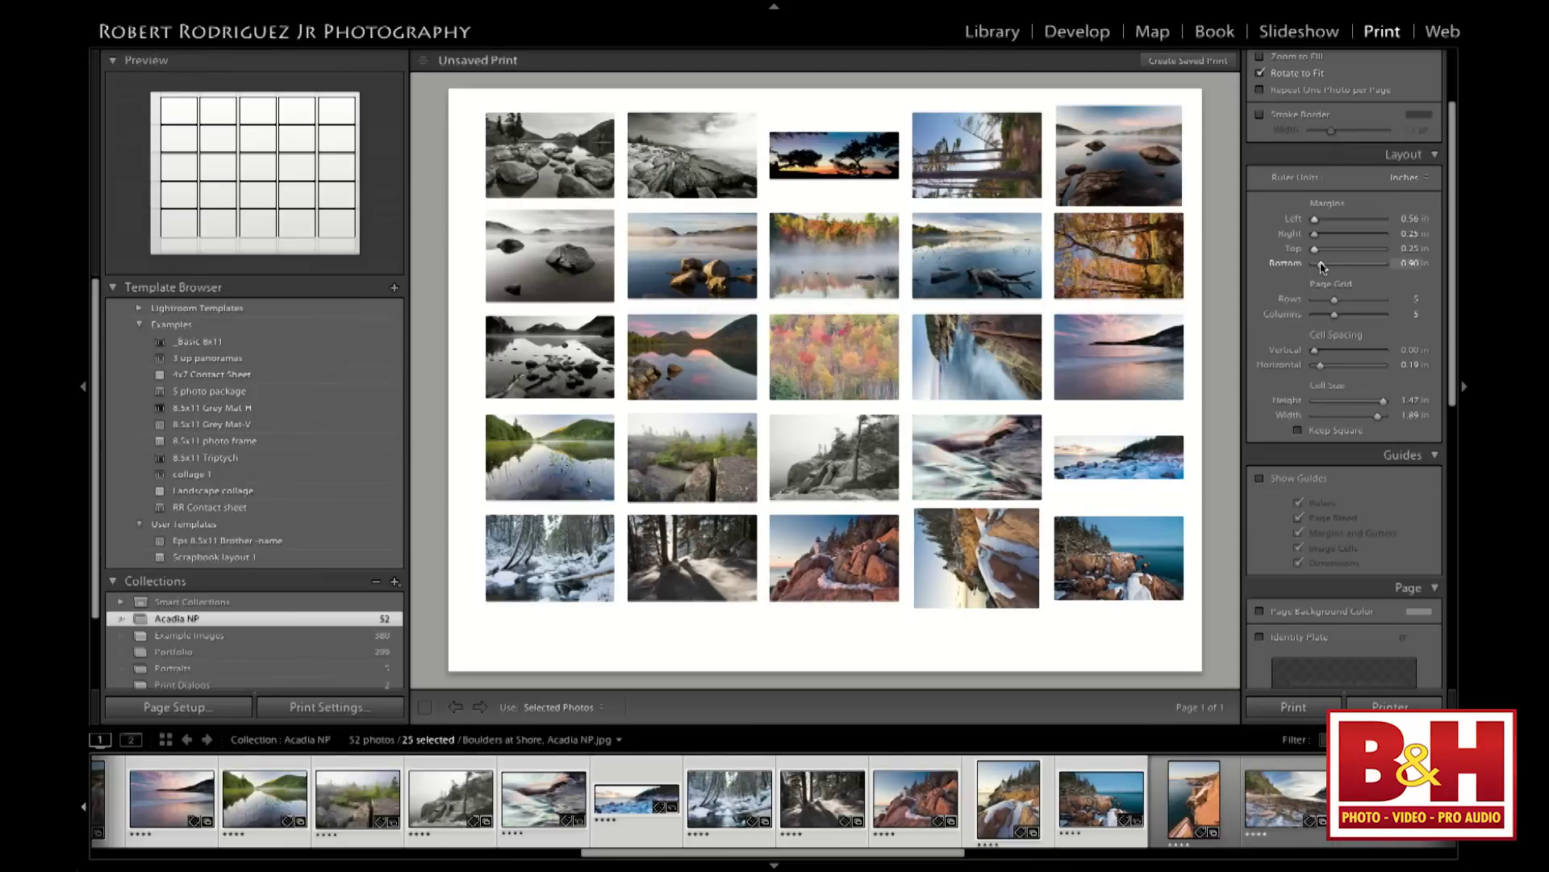
Add the identity plate centred below the photo grid, with a black override color and a scale of 32%
scroll(1305, 494, "down", 3)
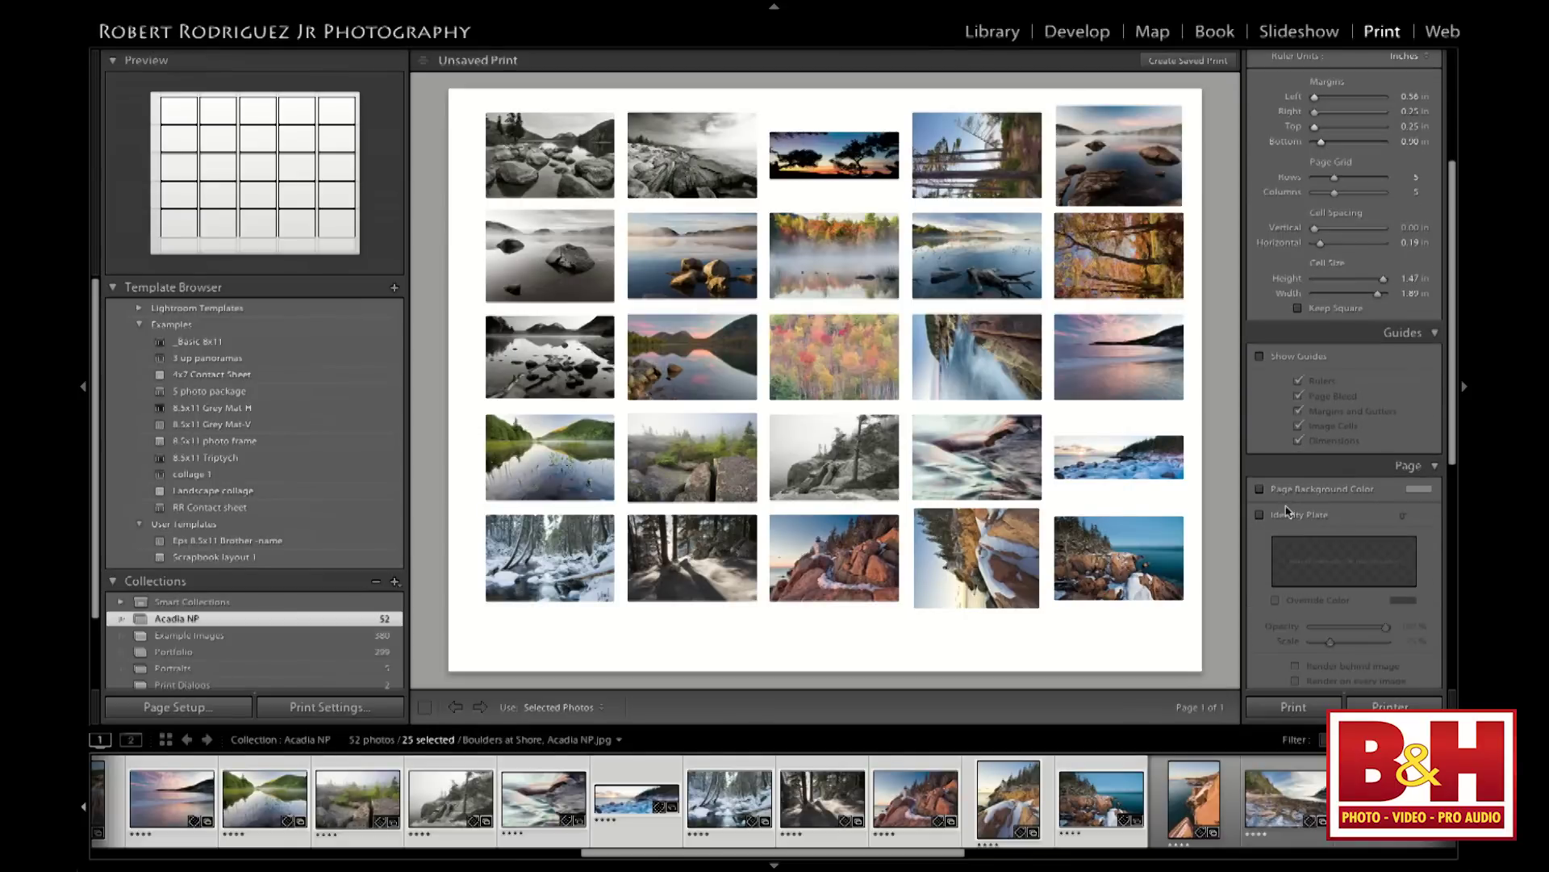
left_click(1260, 516)
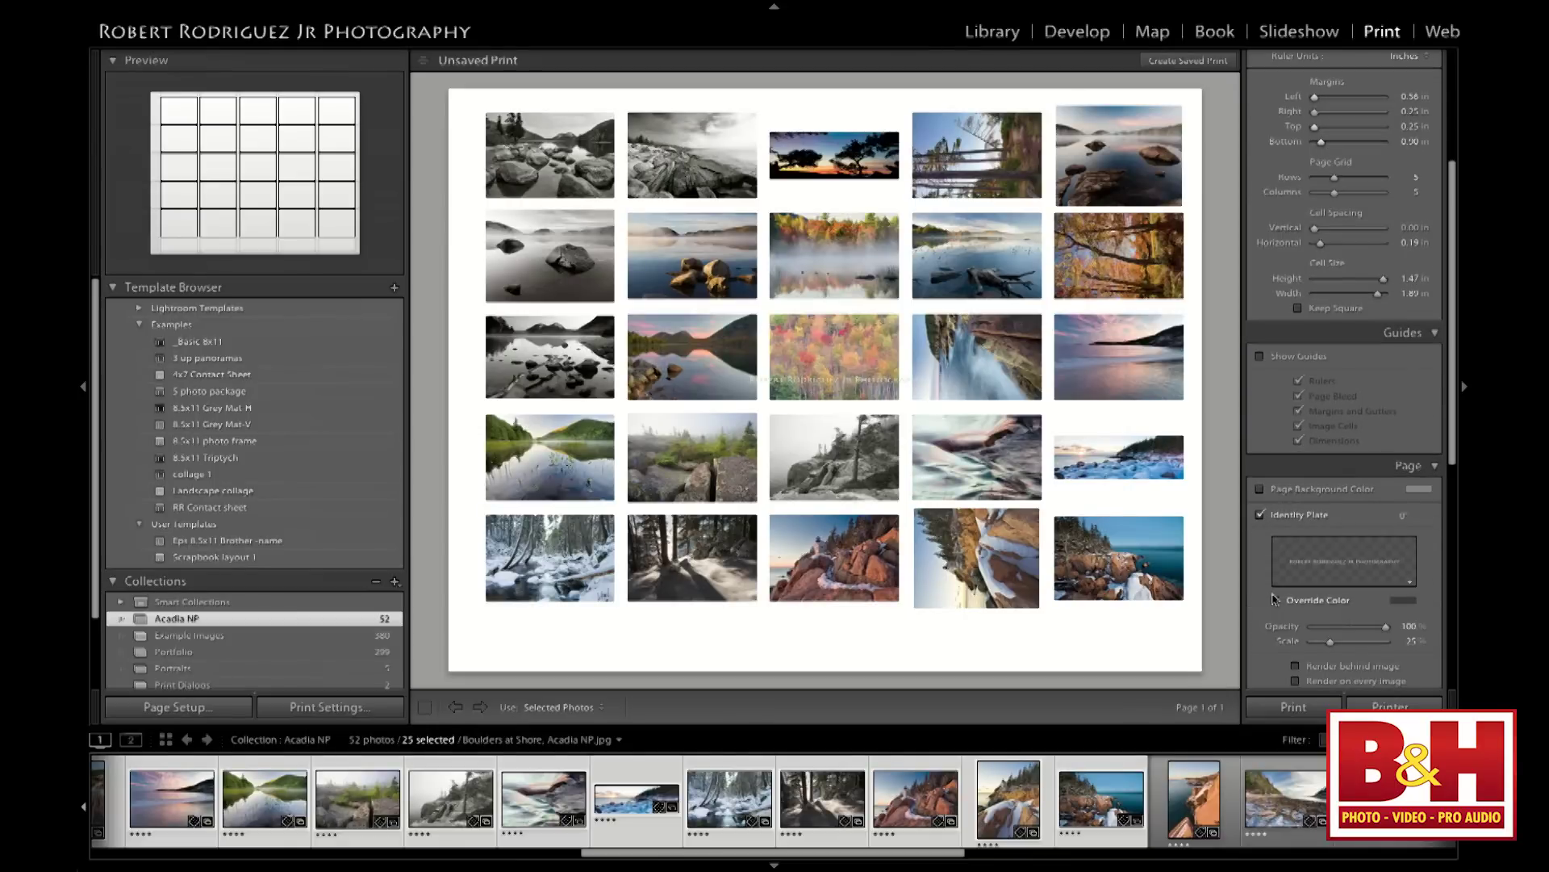
left_click_drag(857, 379, 842, 642)
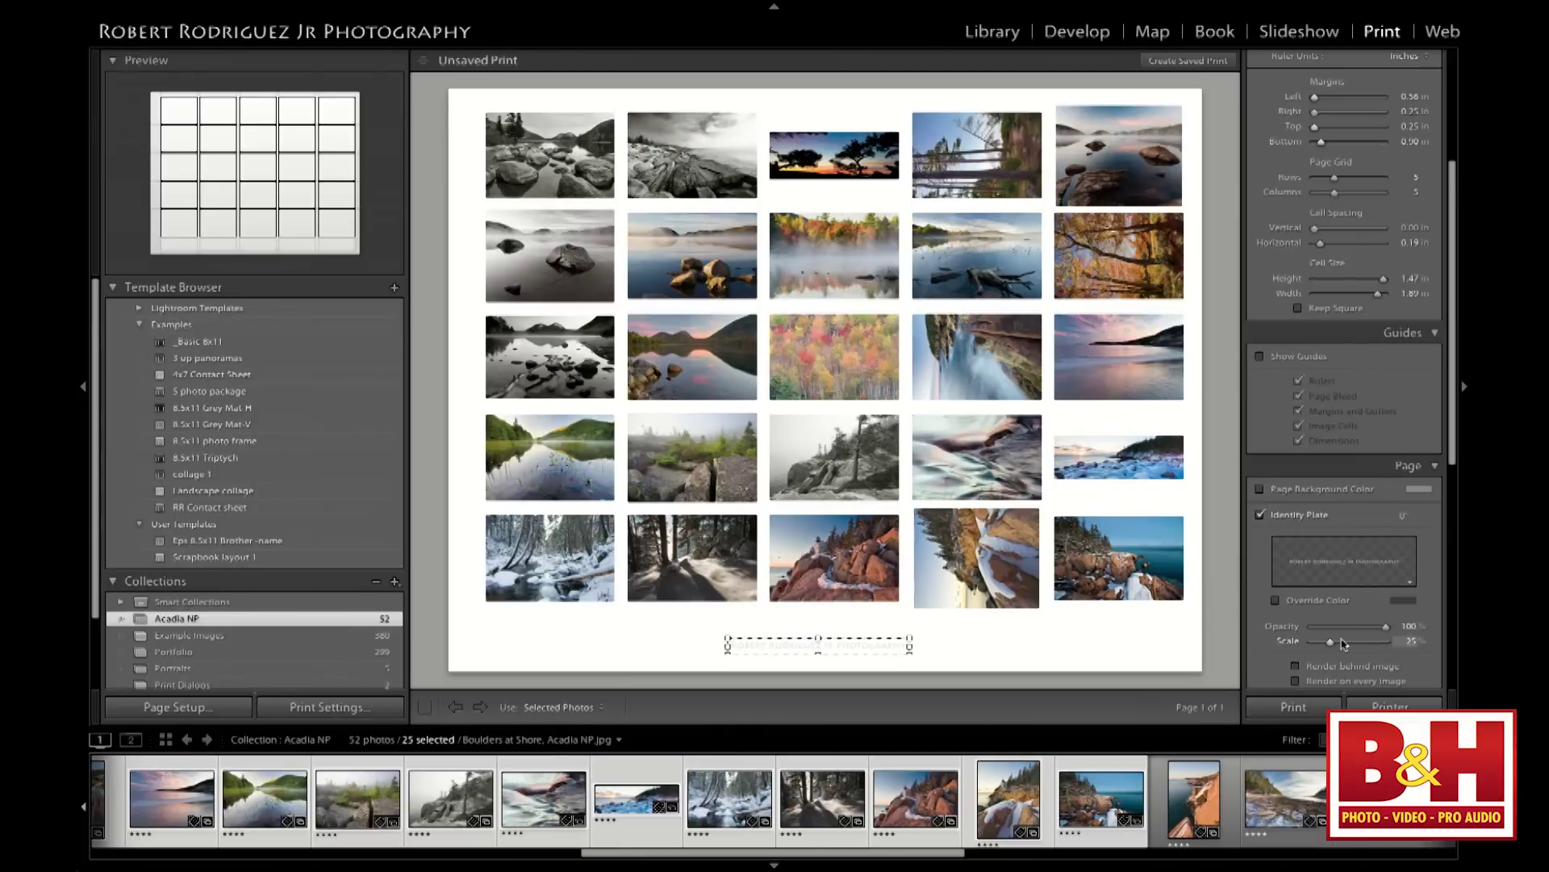
left_click(1276, 600)
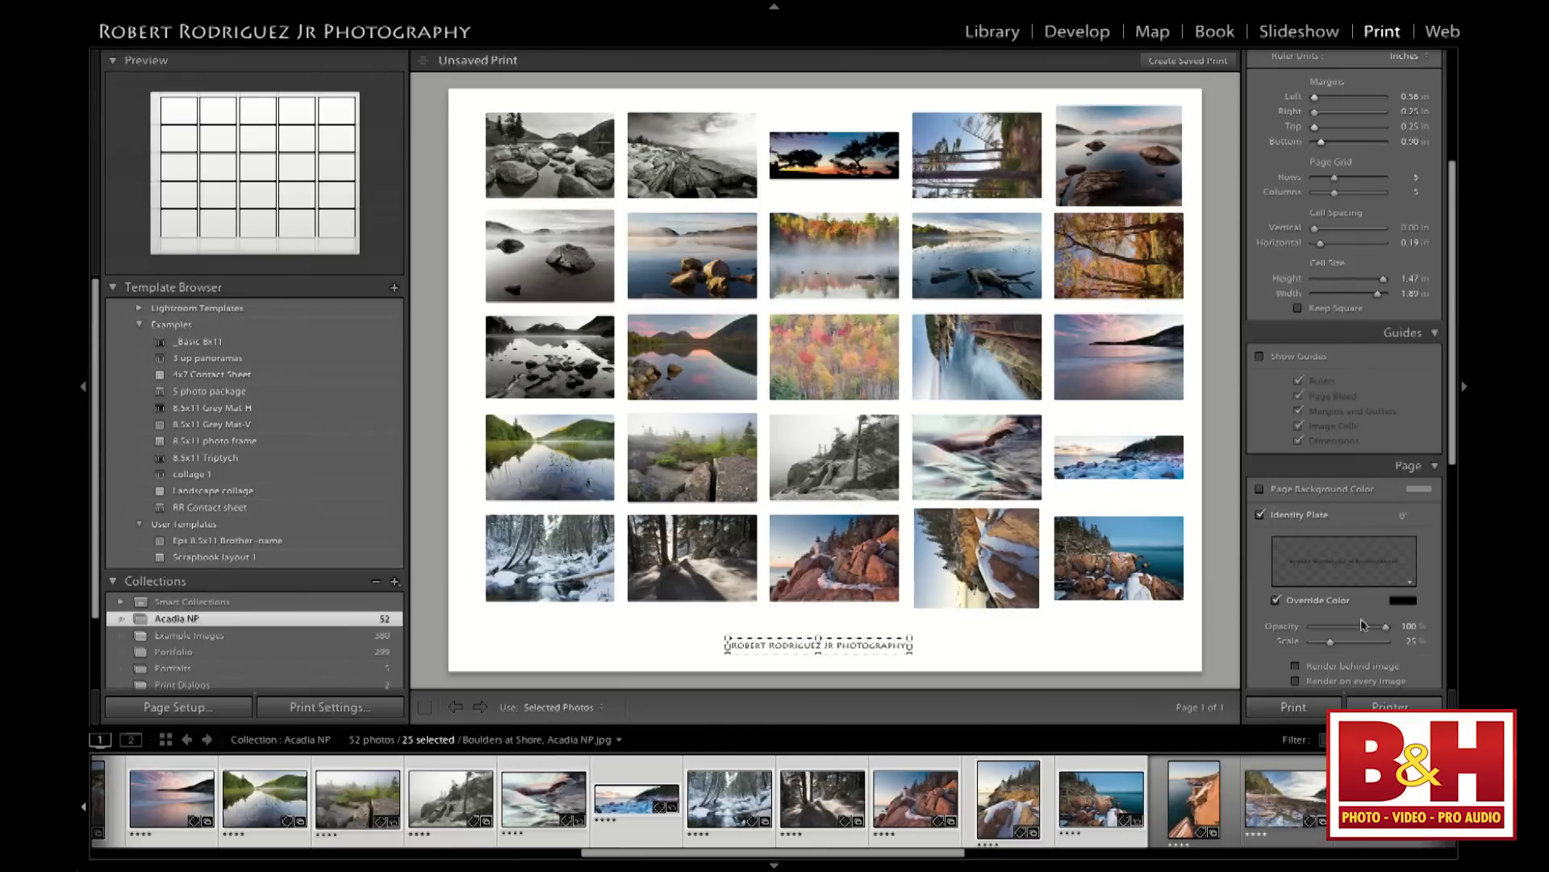
left_click_drag(1330, 641, 1336, 643)
left_click(1197, 626)
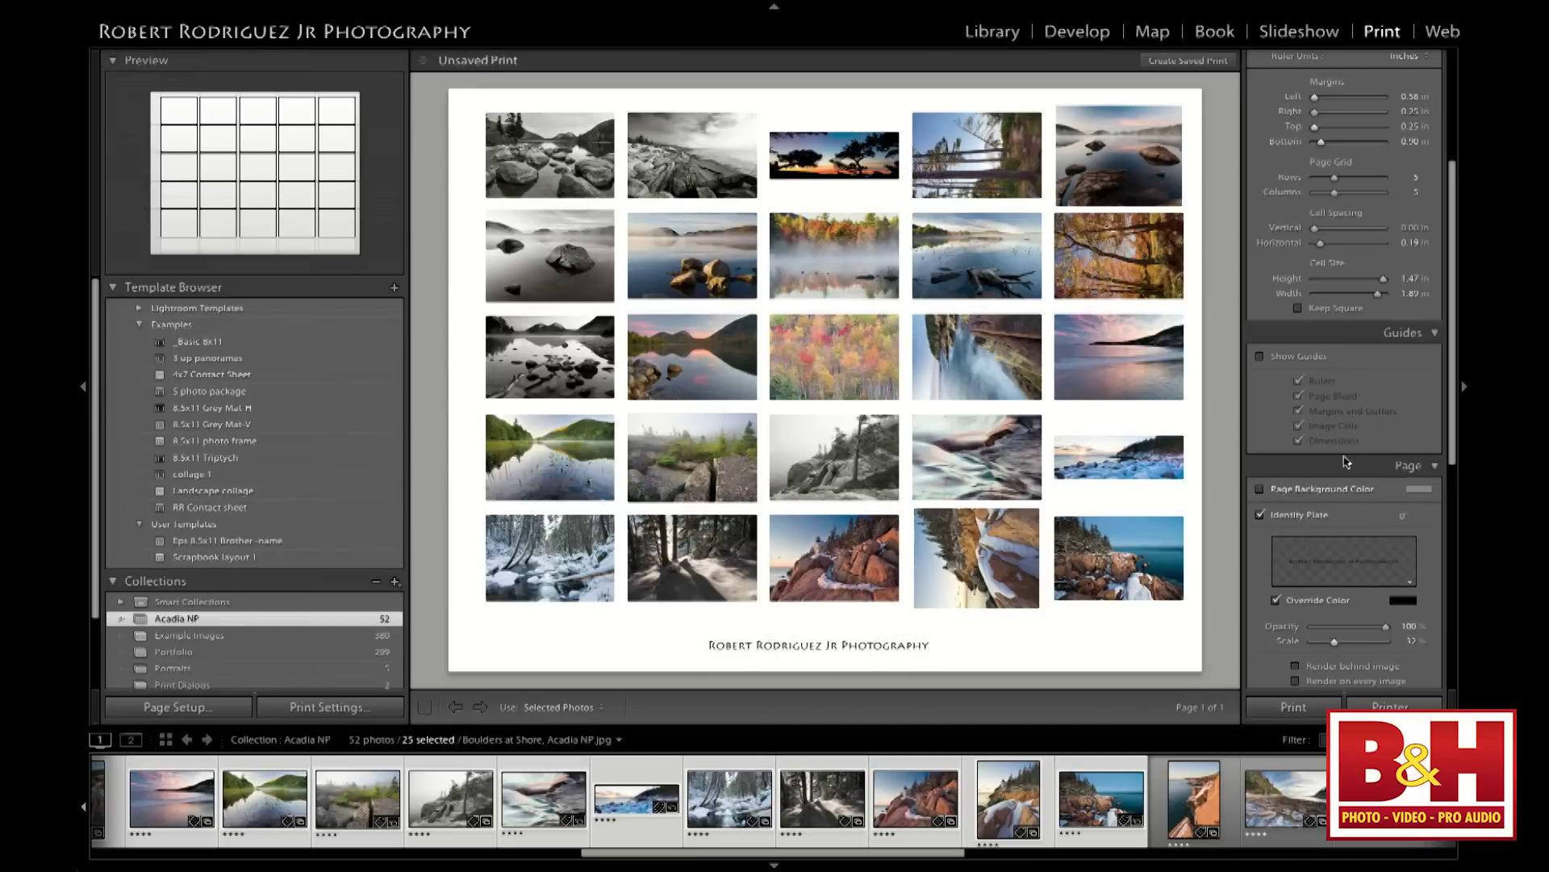
Show each photo's filename as its caption on the contact sheet, with the font size set to 8
scroll(1335, 517, "down", 5)
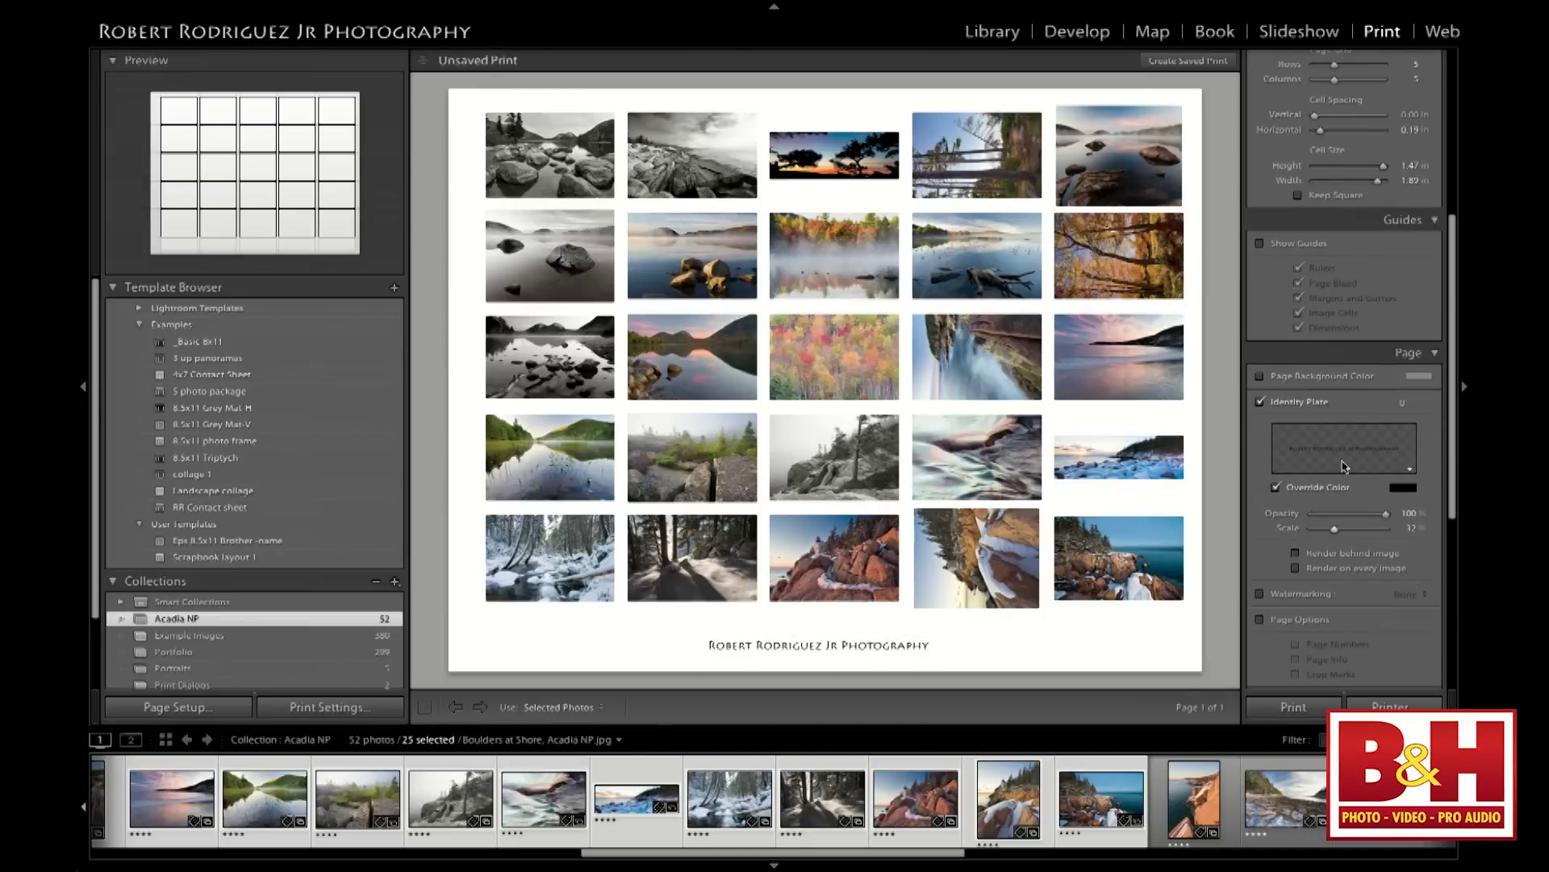
scroll(1324, 555, "down", 2)
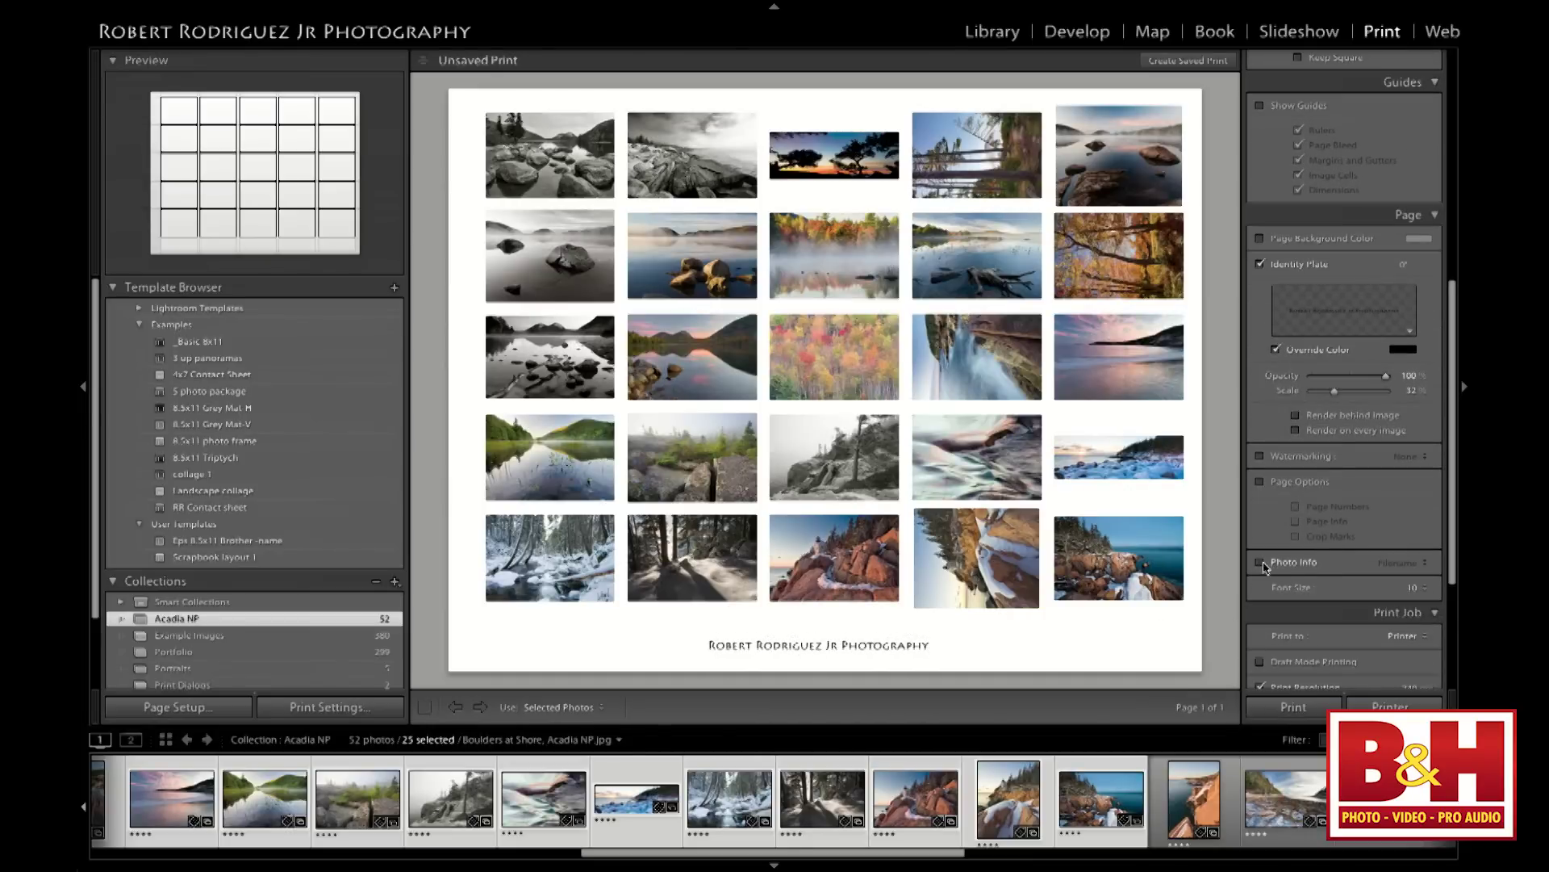
left_click(1261, 563)
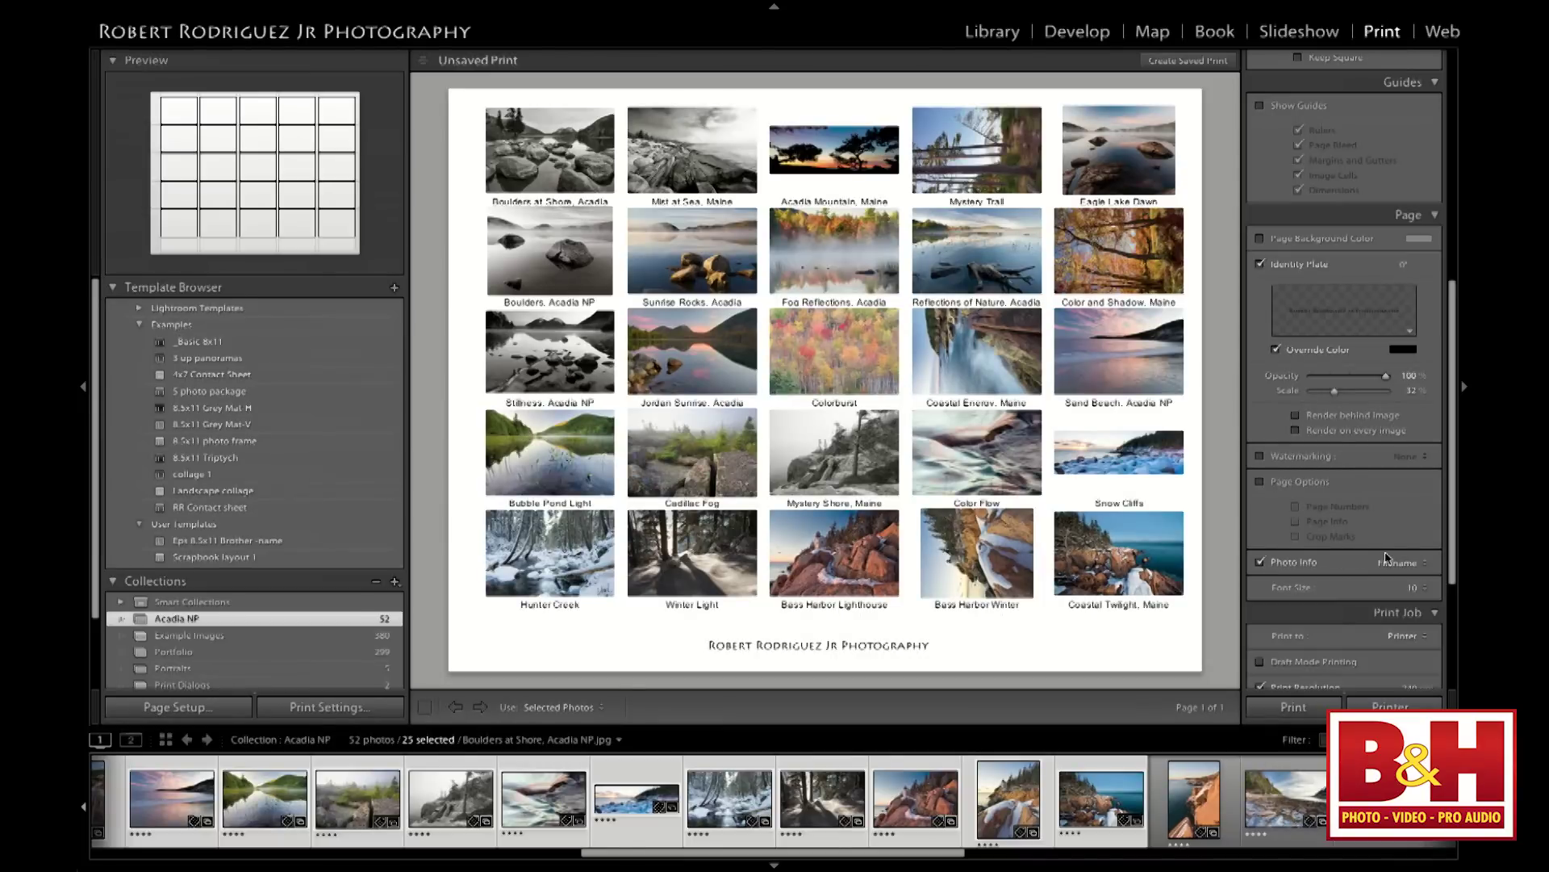
left_click(1413, 587)
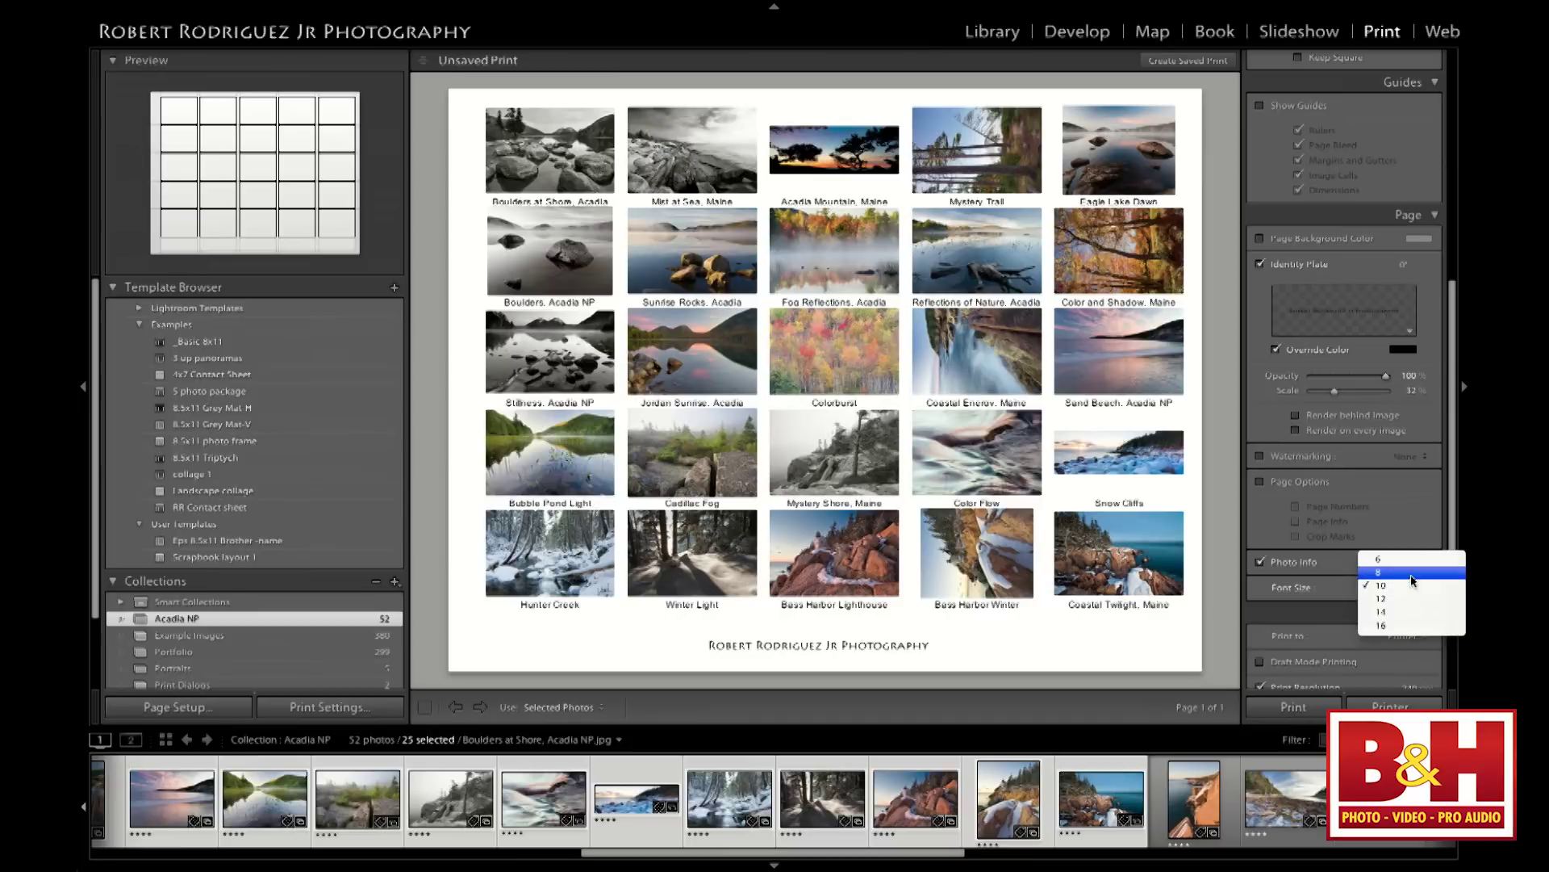
left_click(1414, 580)
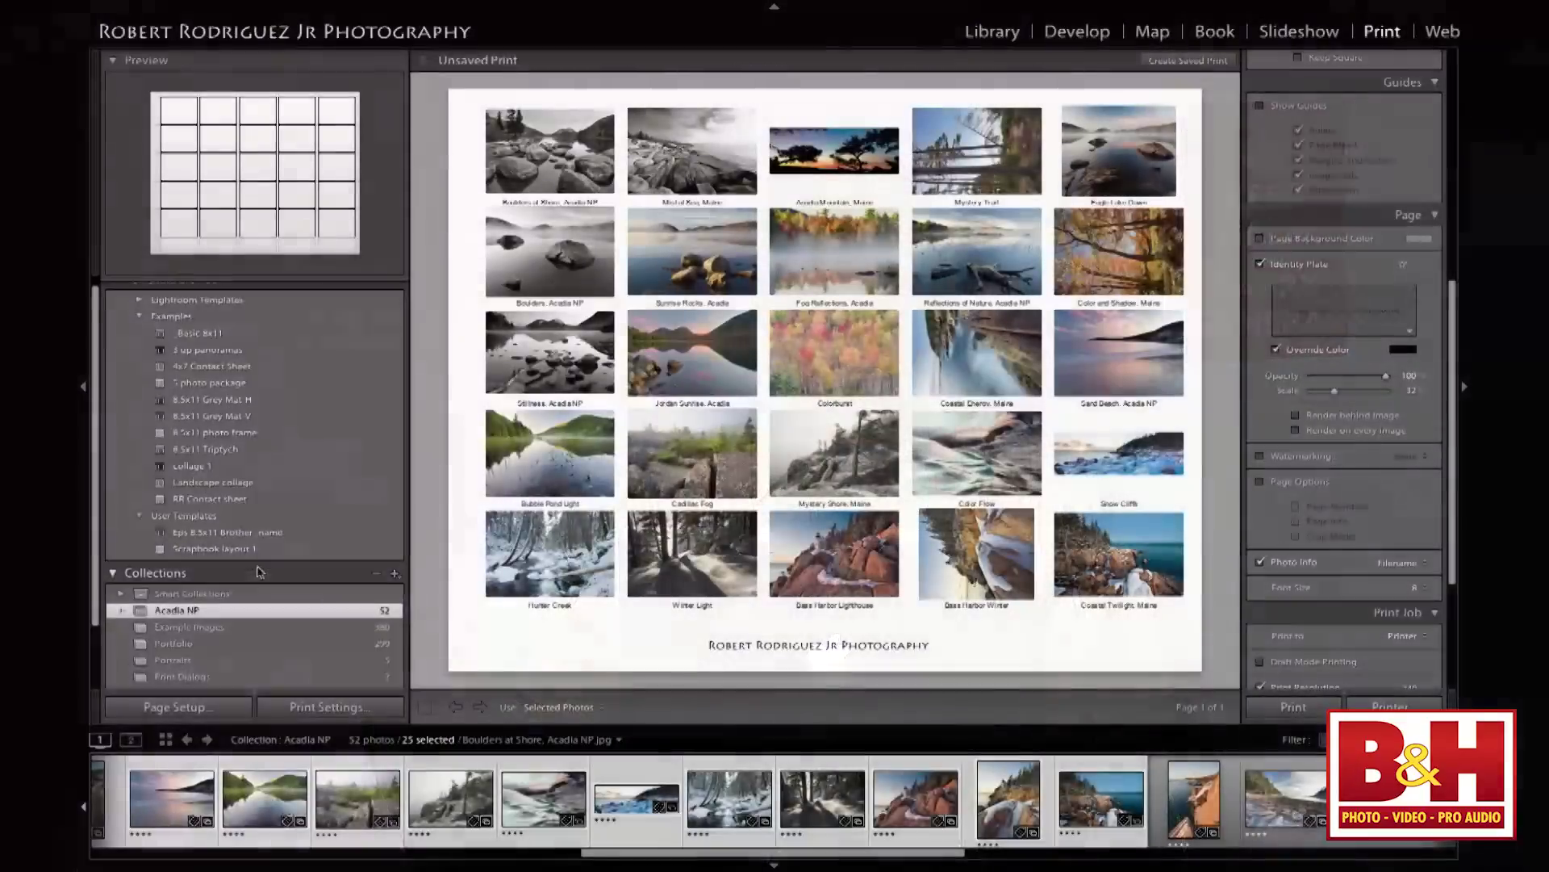
Open the Simple Lines Triptych collection in the Library with the contact sheet photos deselected, and view its first photo enlarged
scroll(257, 573, "down", 2)
key("g")
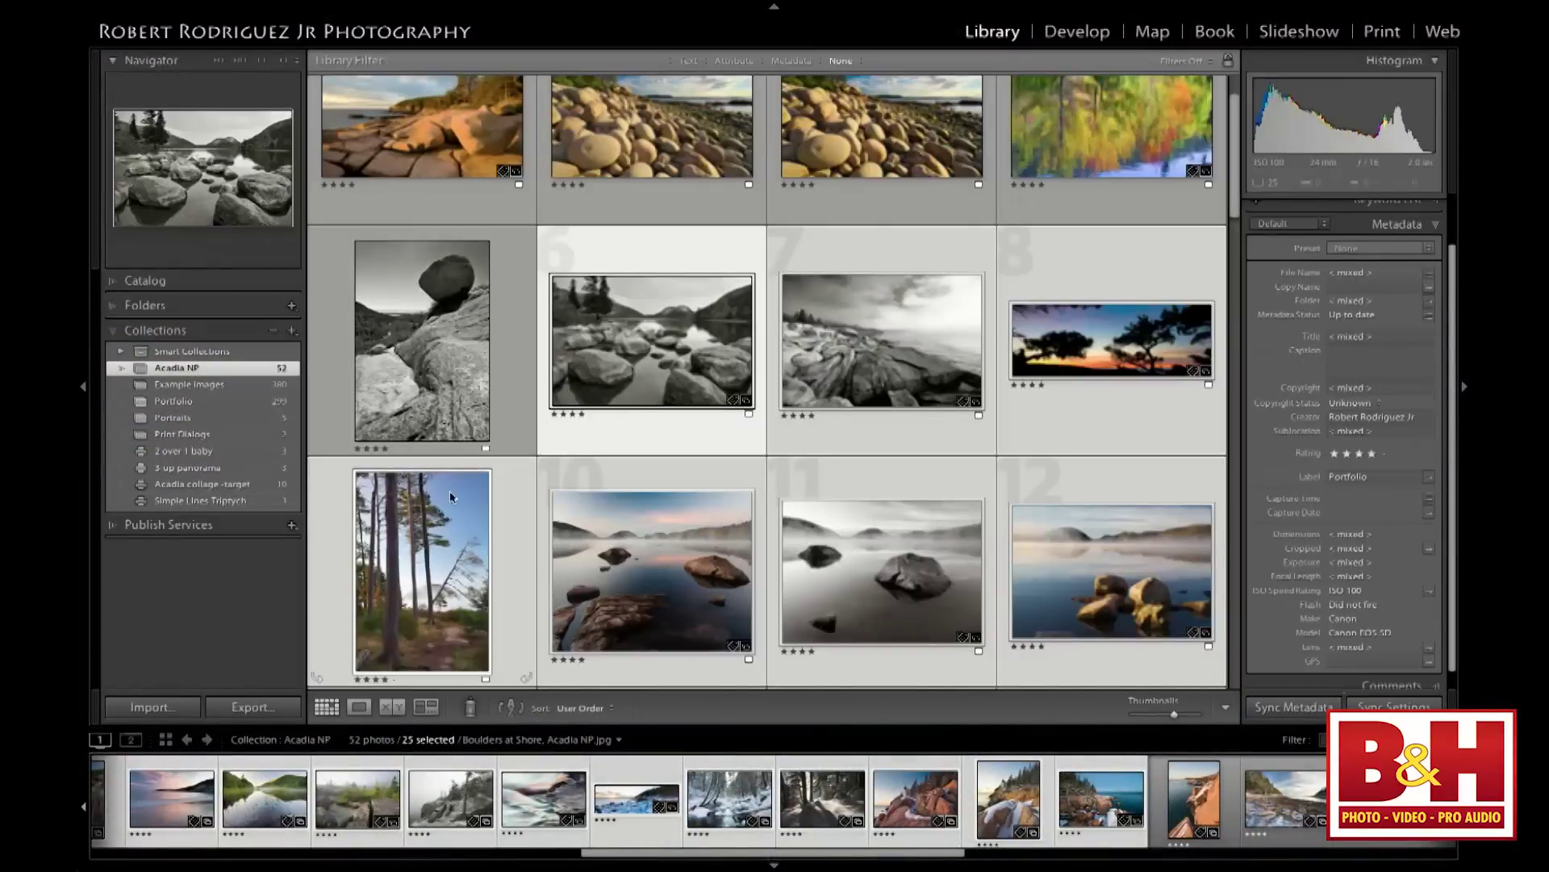
key("ctrl+d")
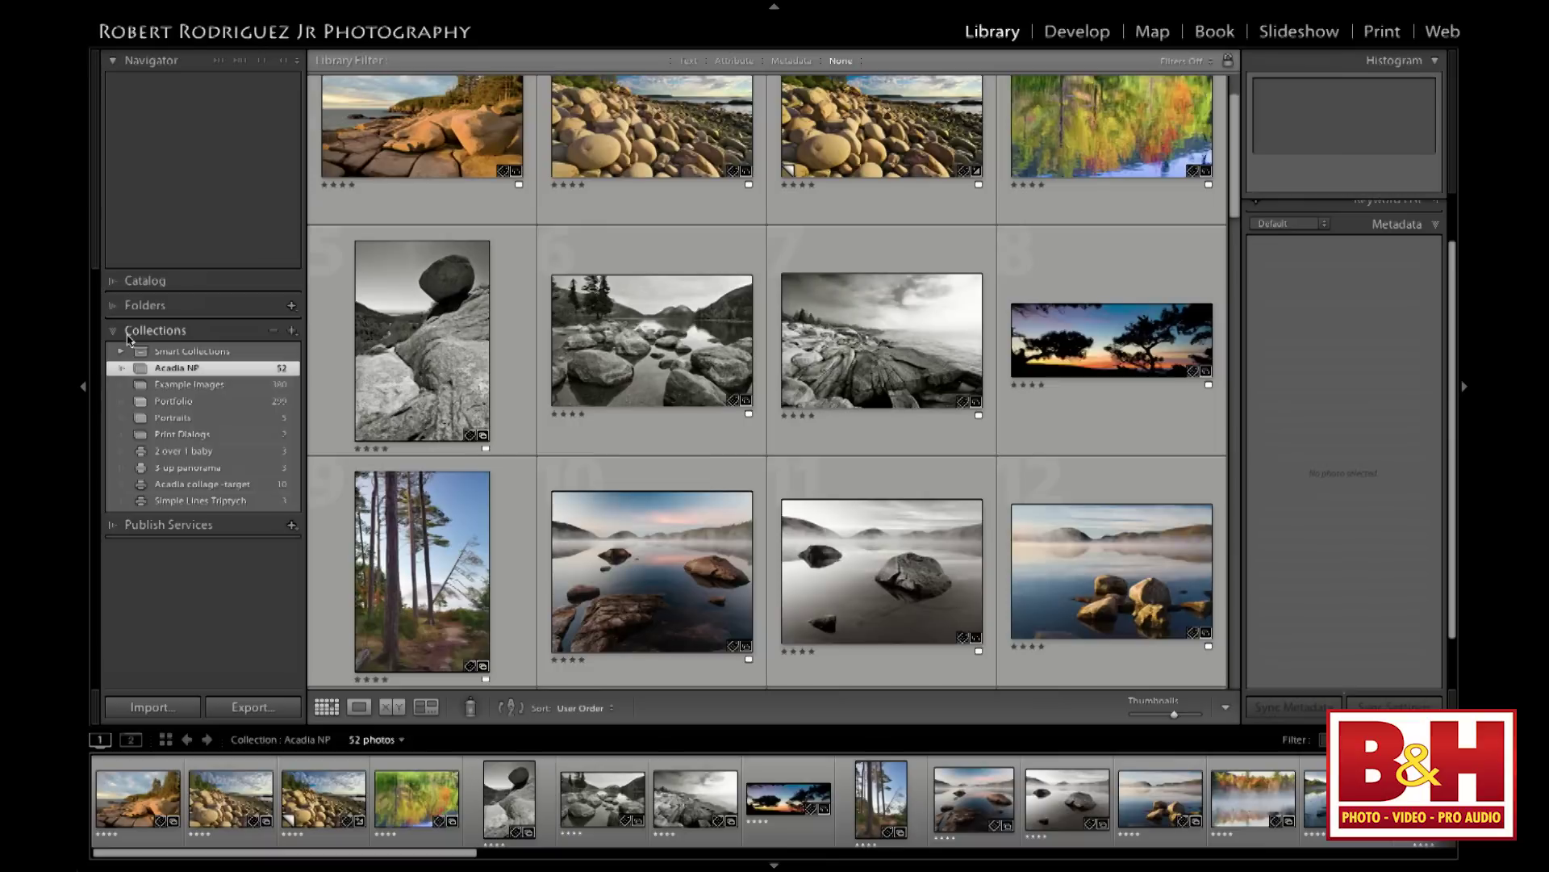
left_click(194, 501)
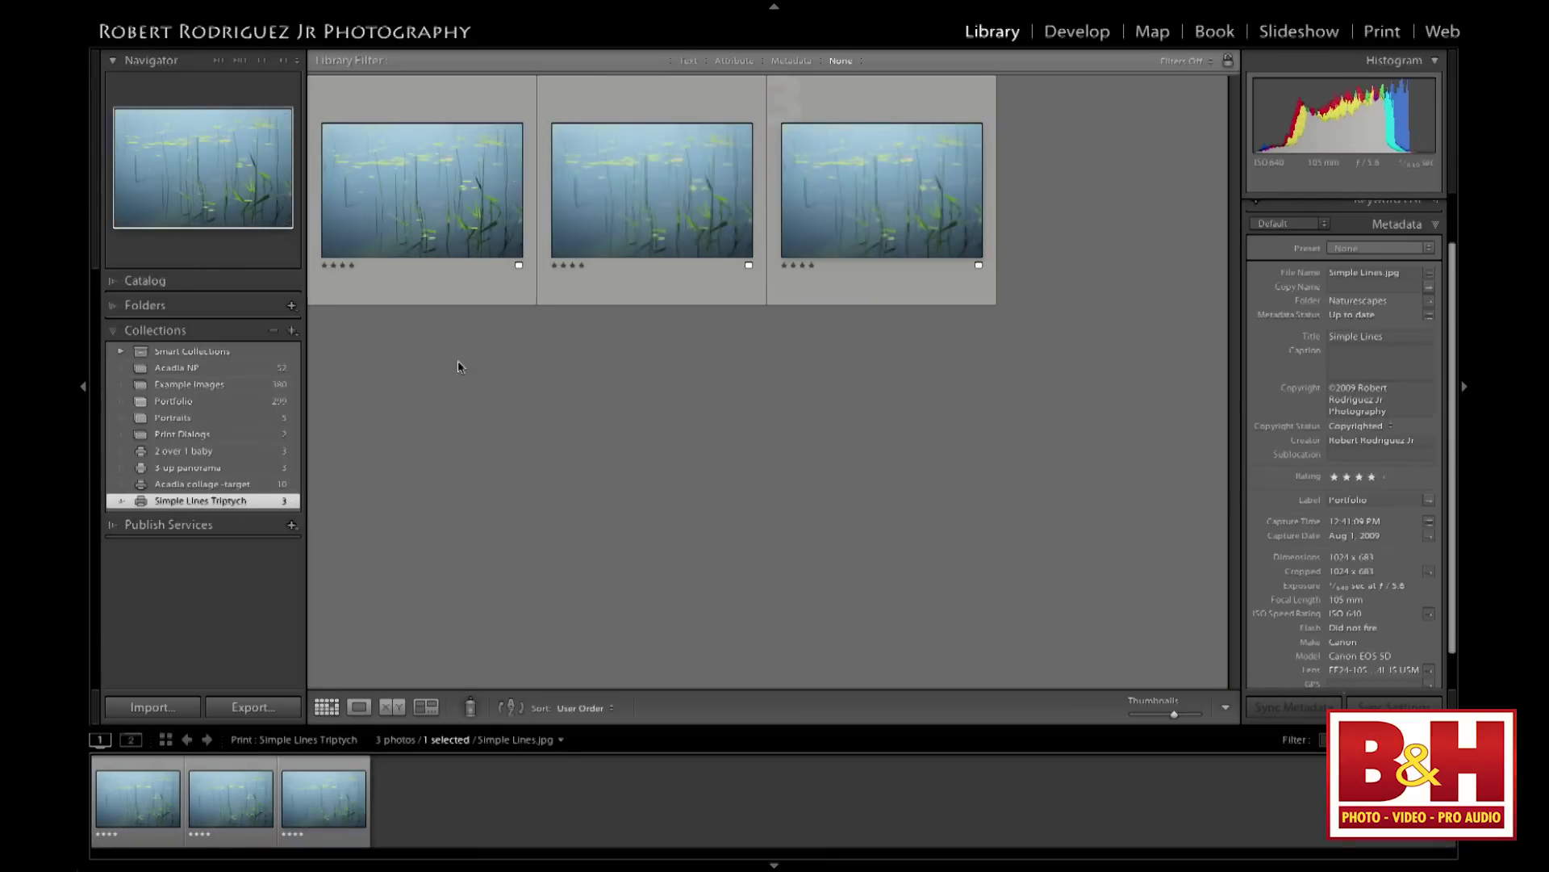
double_click(444, 142)
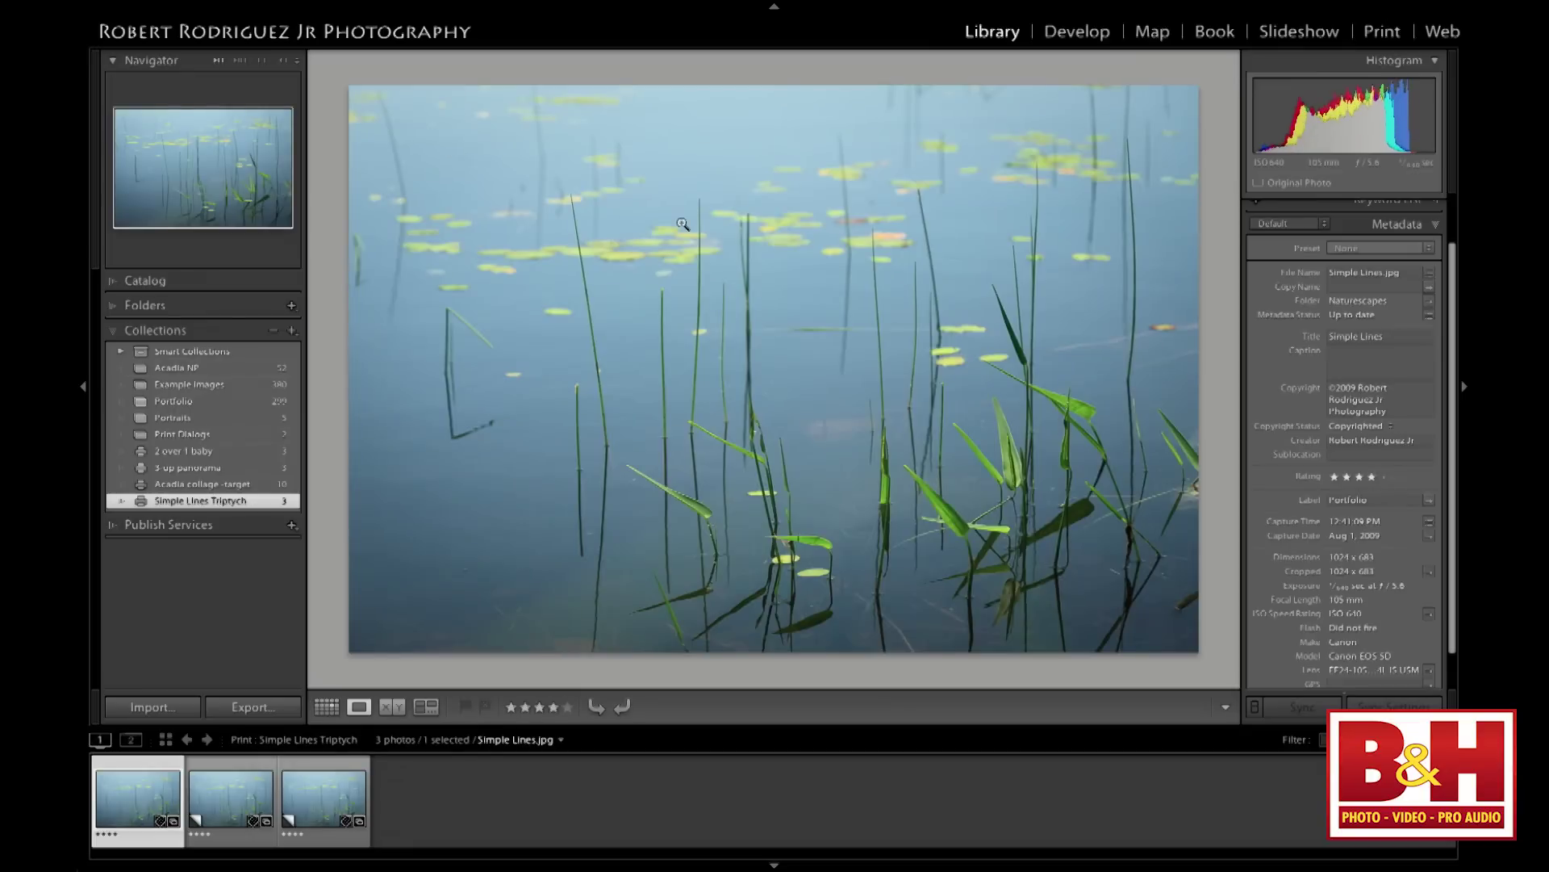
key("g")
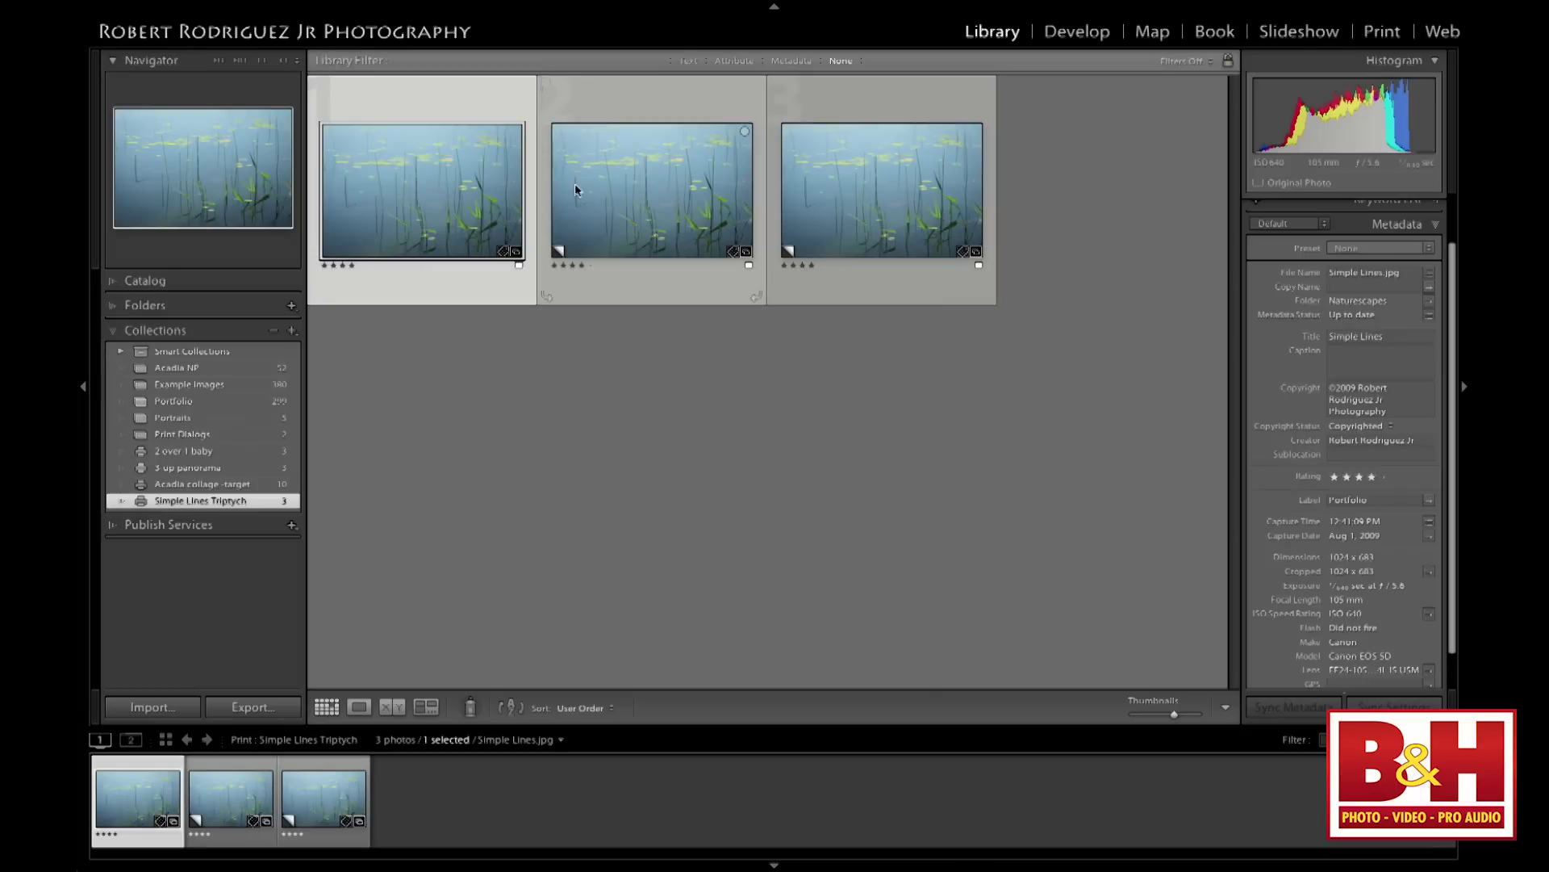
Open the Simple Lines Triptych layout in the Print module and show its guides
left_click(1383, 31)
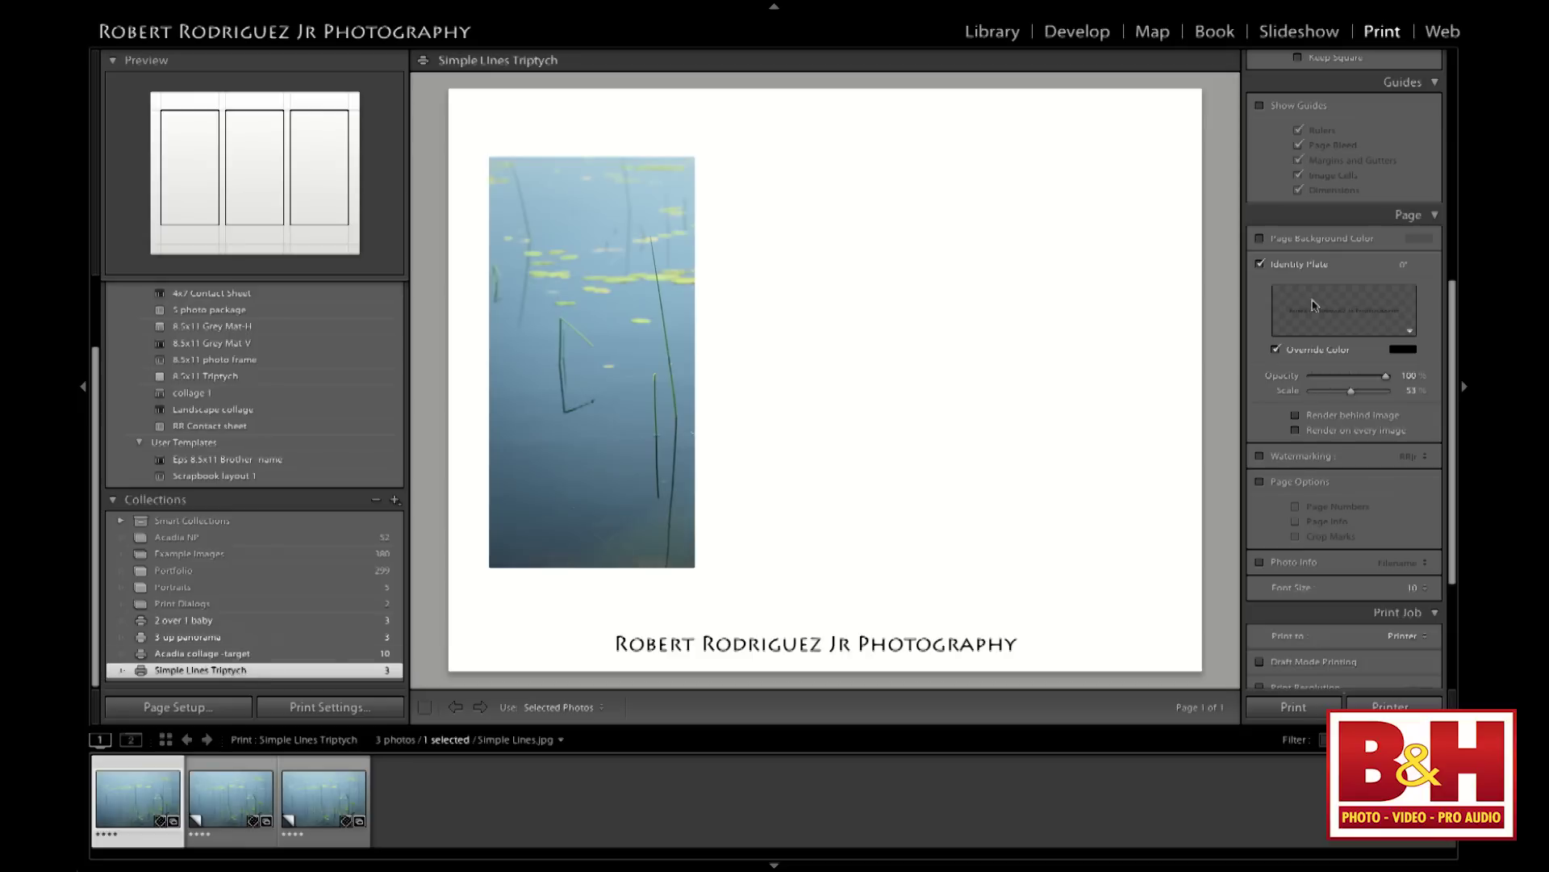
scroll(1293, 409, "up", 3)
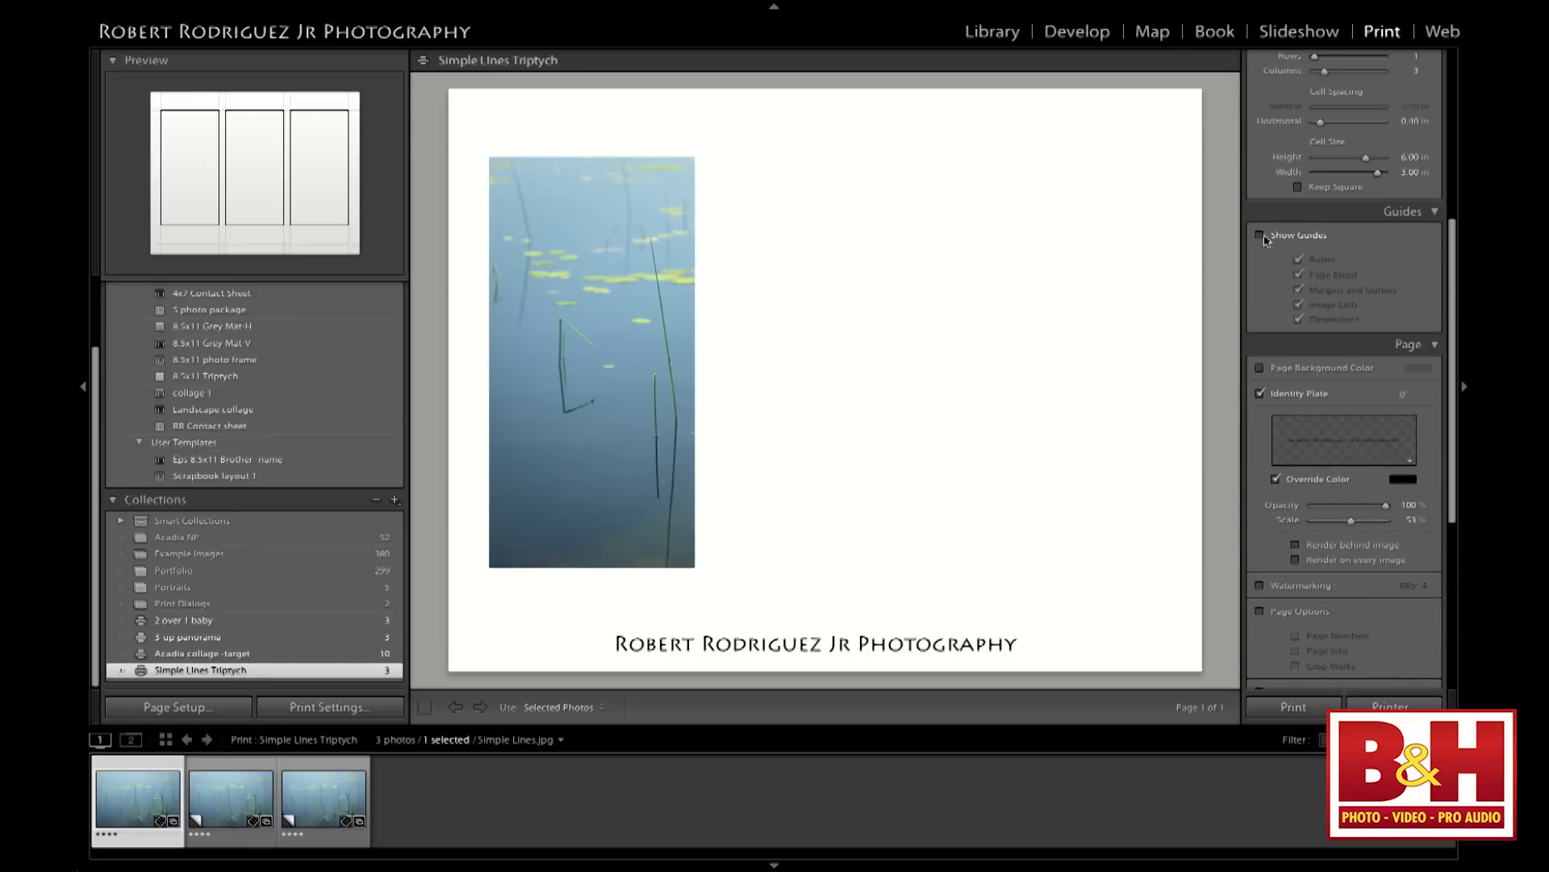
left_click(1261, 235)
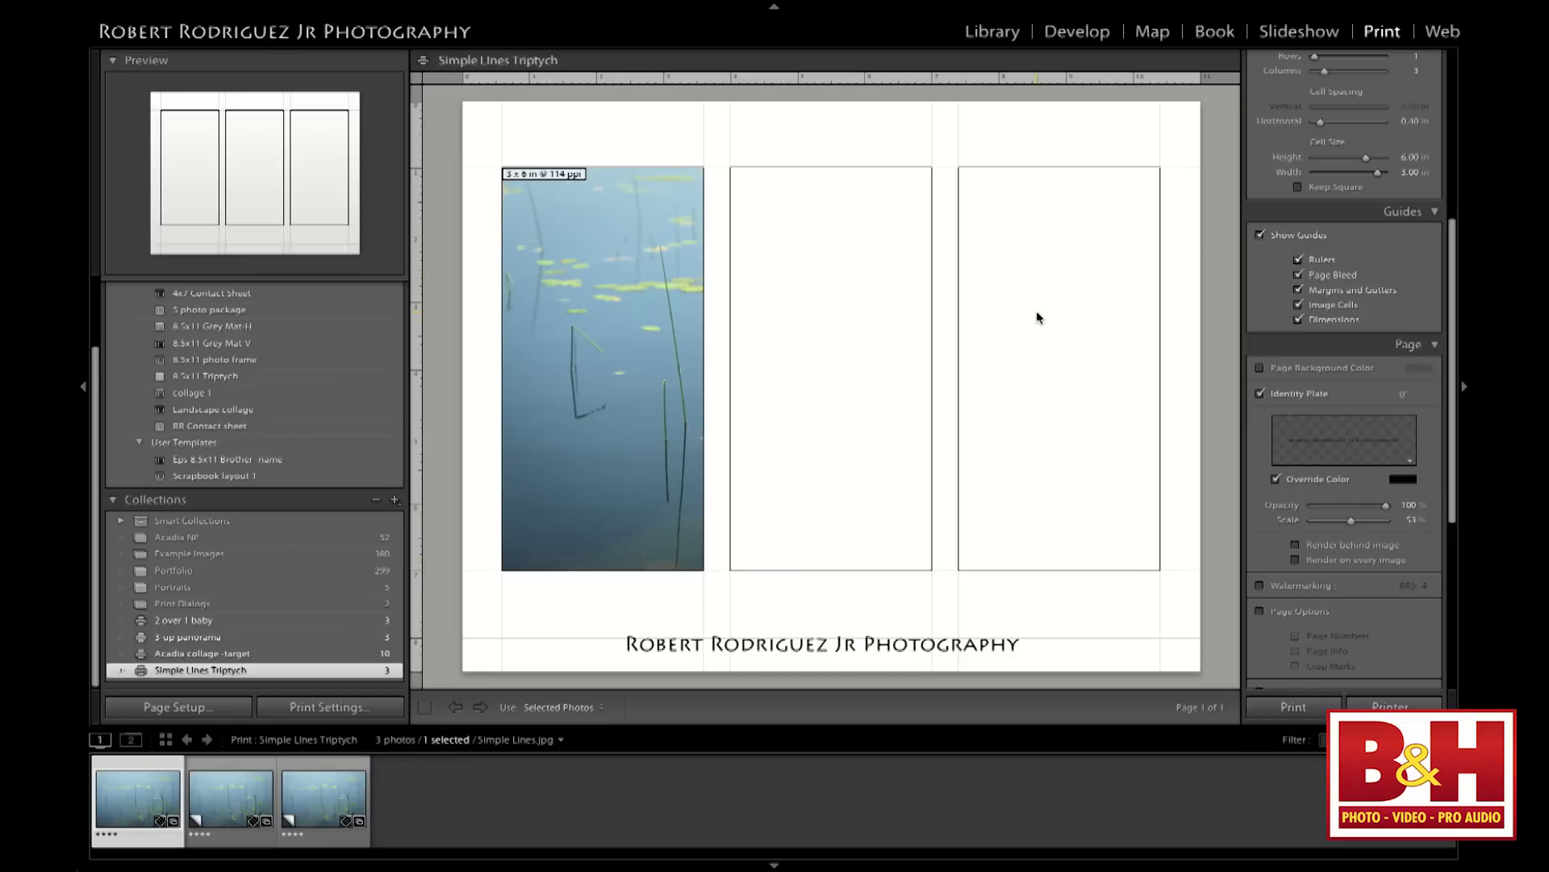
Try Repeat One Photo per Page on the triptych, shifting the repeated image within its cells, and turn the option back off
scroll(1285, 440, "down", 7)
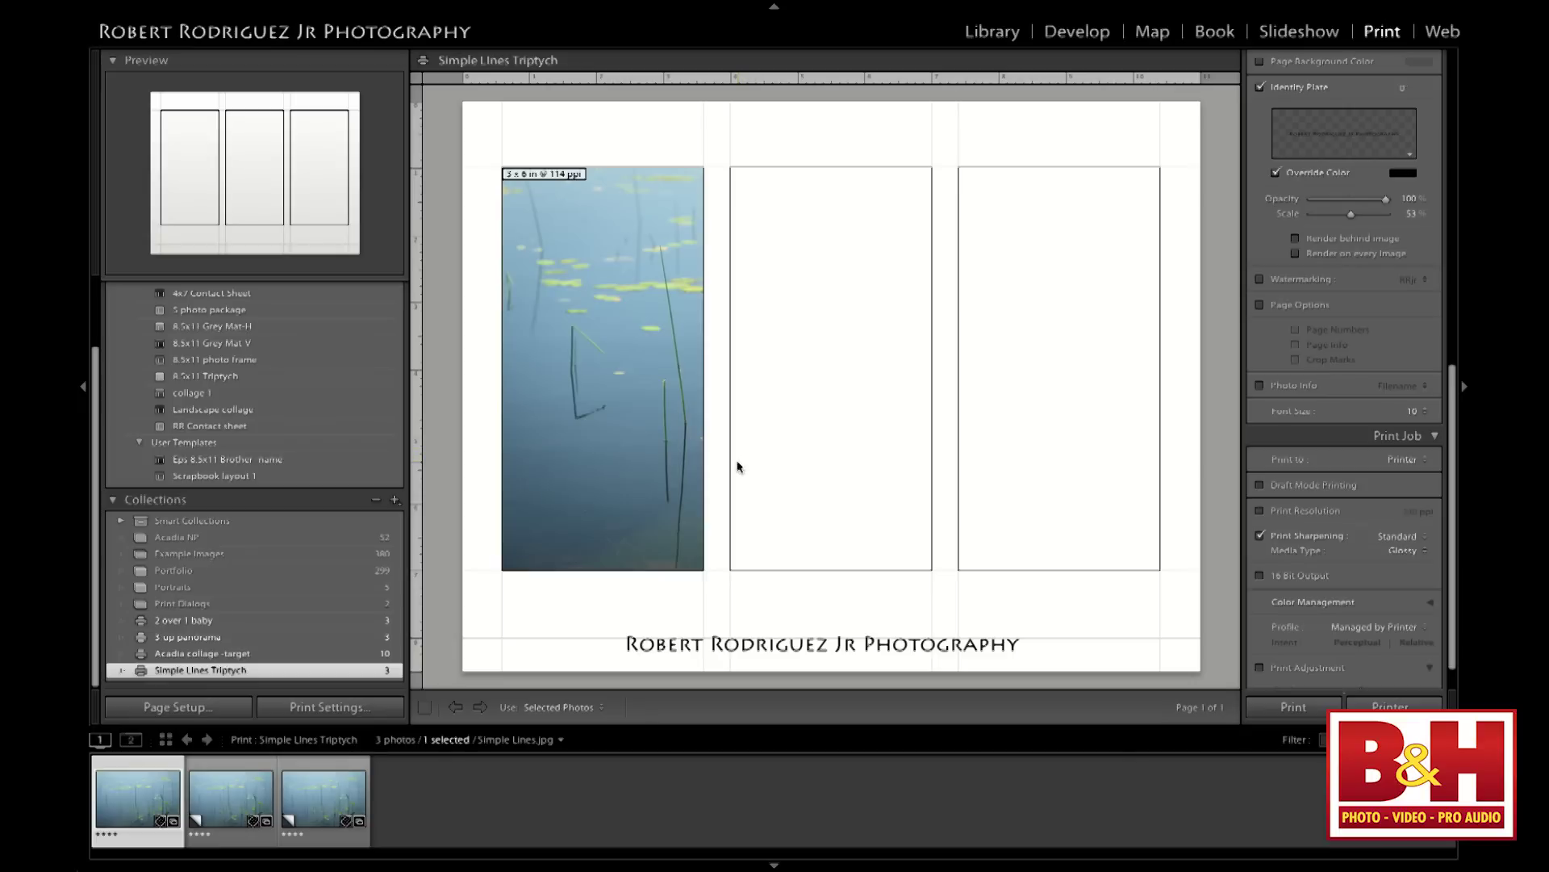
scroll(1338, 360, "up", 7)
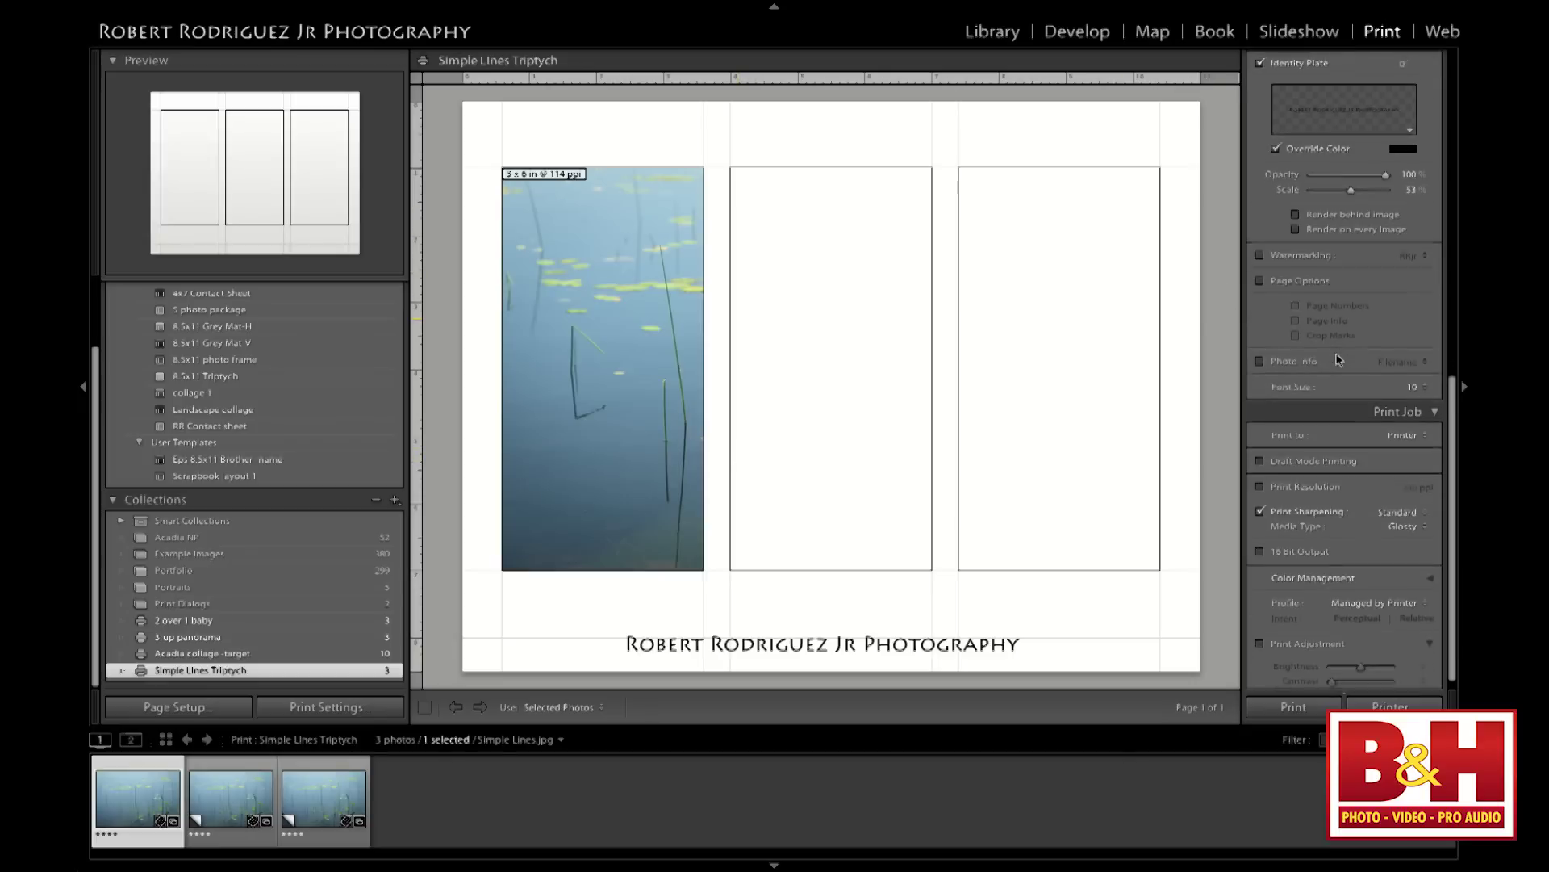
scroll(1317, 235, "up", 3)
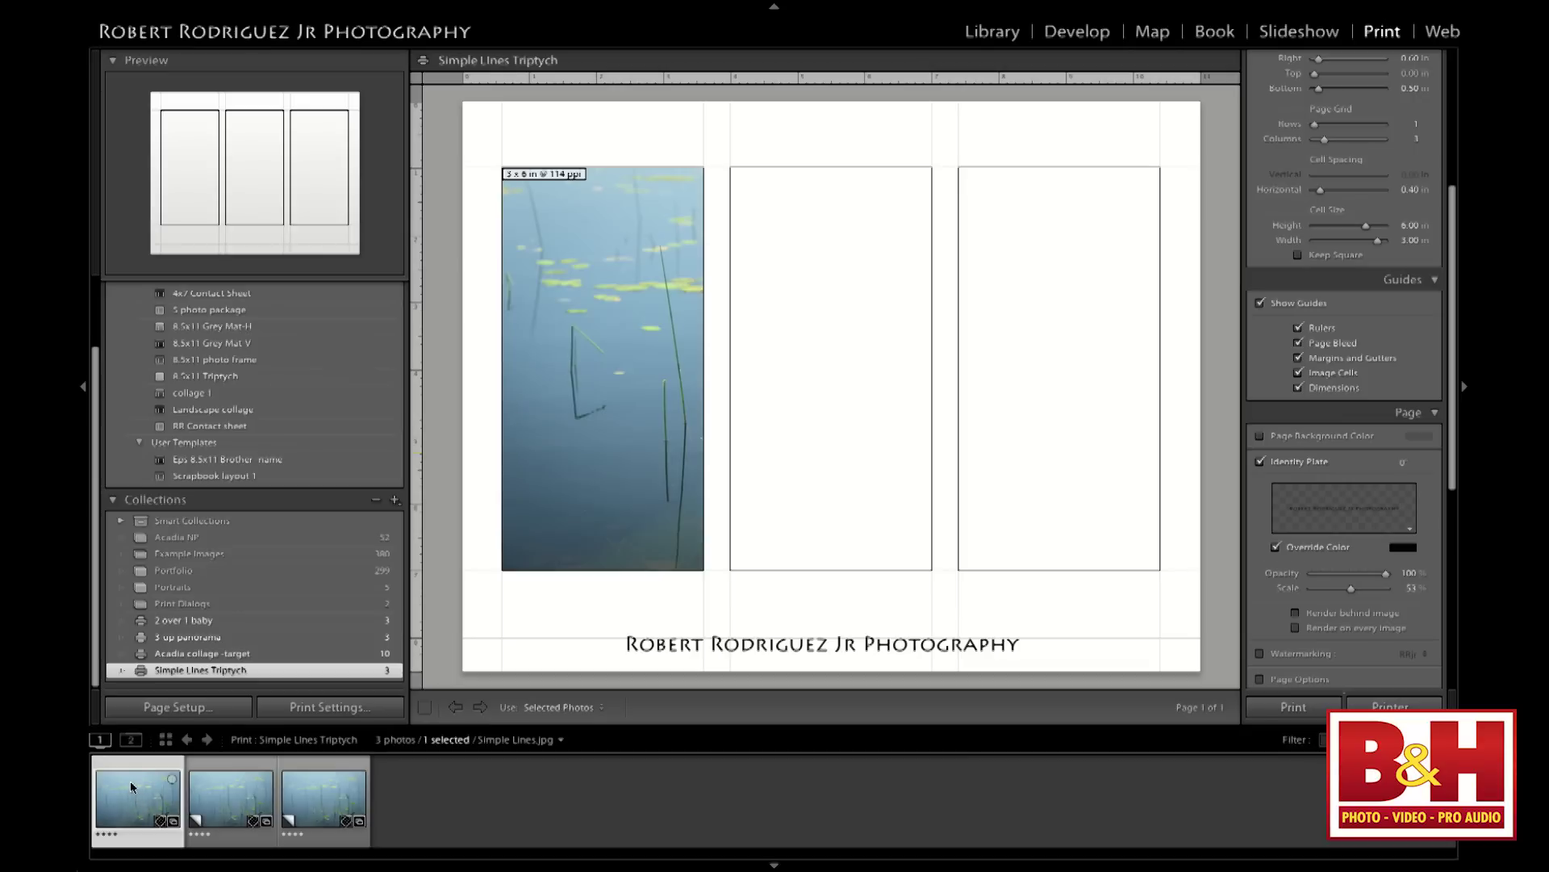
scroll(1328, 199, "up", 9)
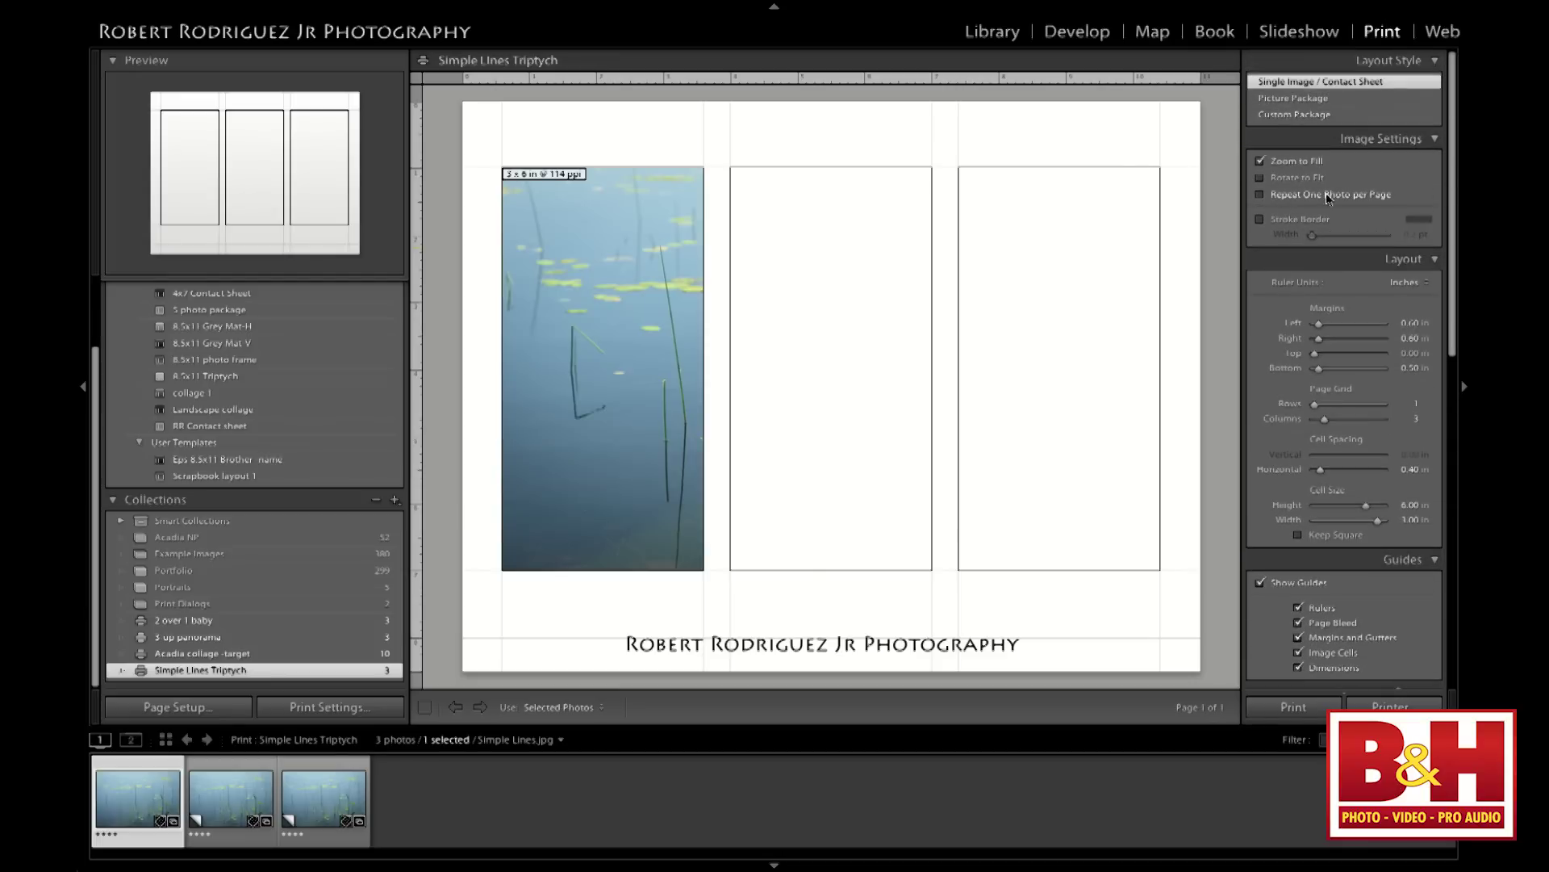
left_click(1259, 195)
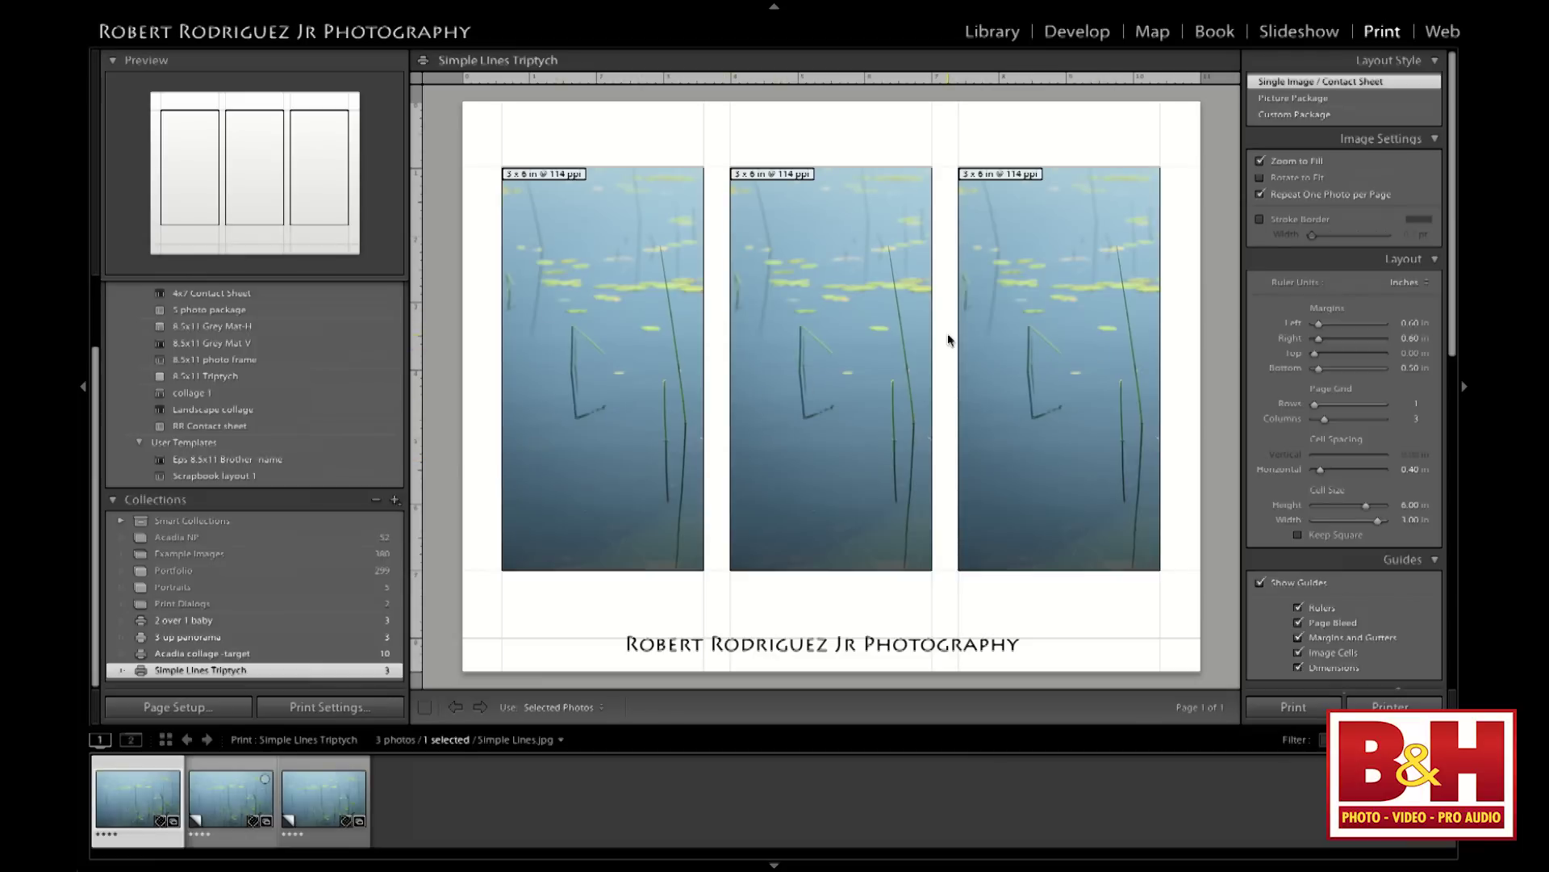
left_click_drag(864, 329, 630, 324)
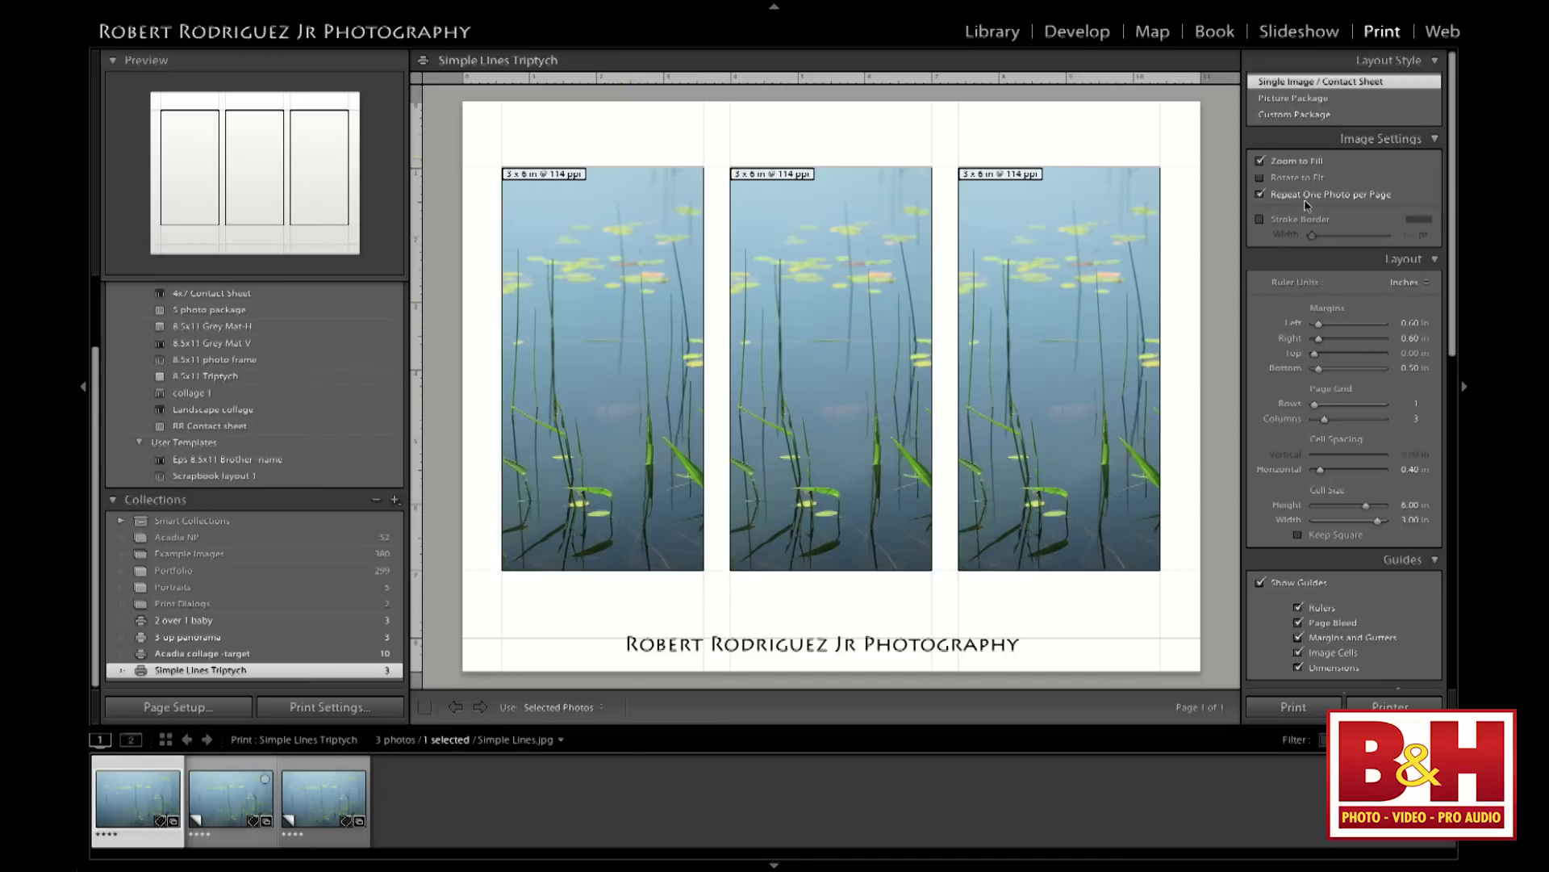
left_click(1260, 194)
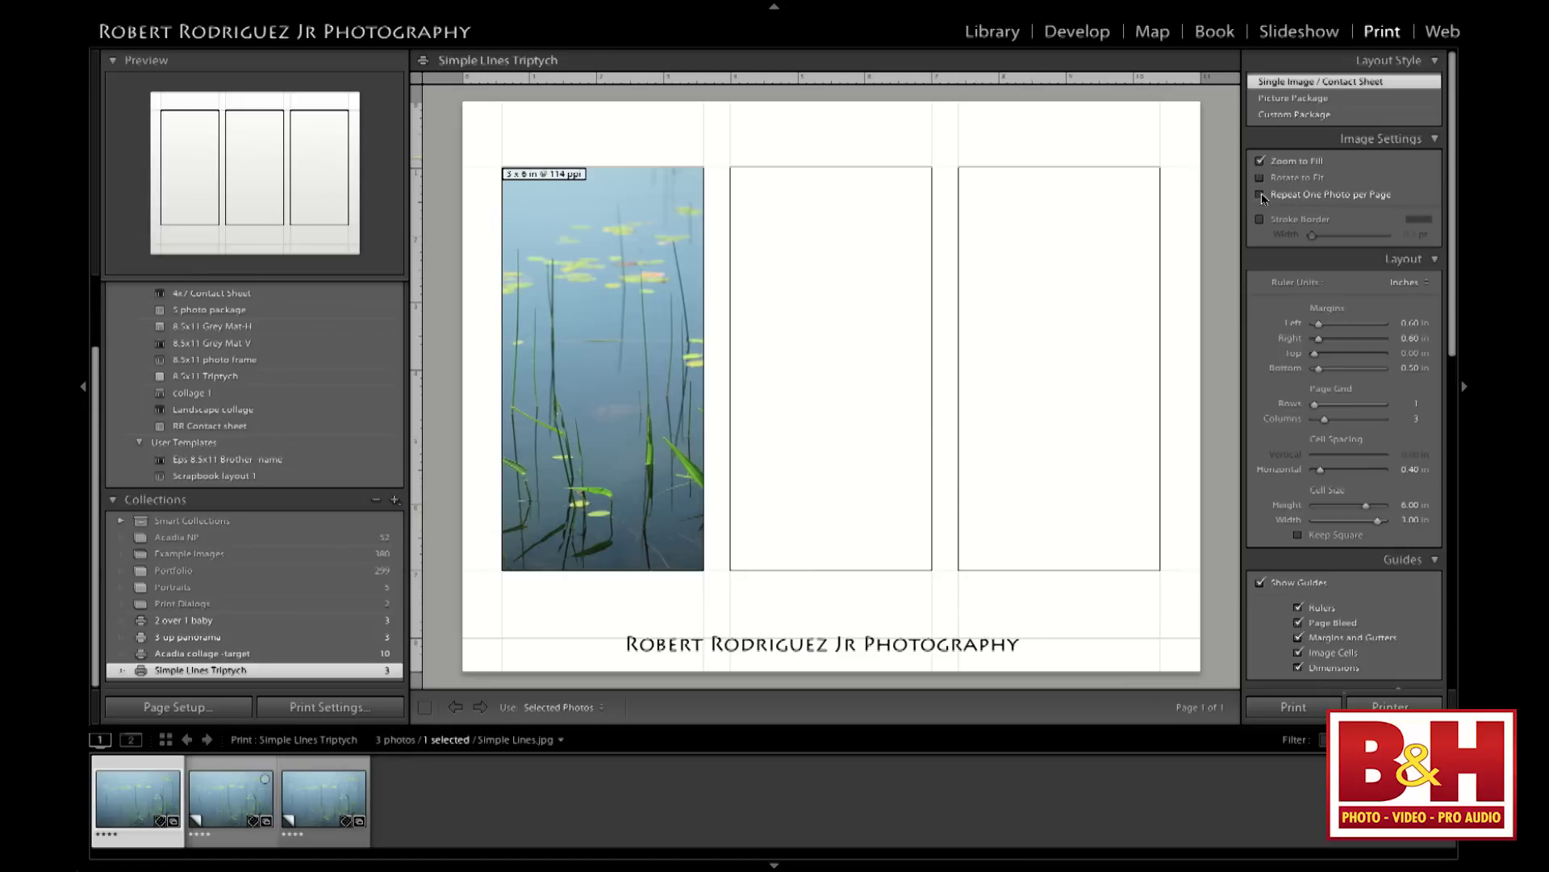
Fill the triptych with all three photos and reposition each within its cell so the cells show successive left, middle and right parts of the scene
left_click(257, 798, "shift")
left_click(309, 792, "shift")
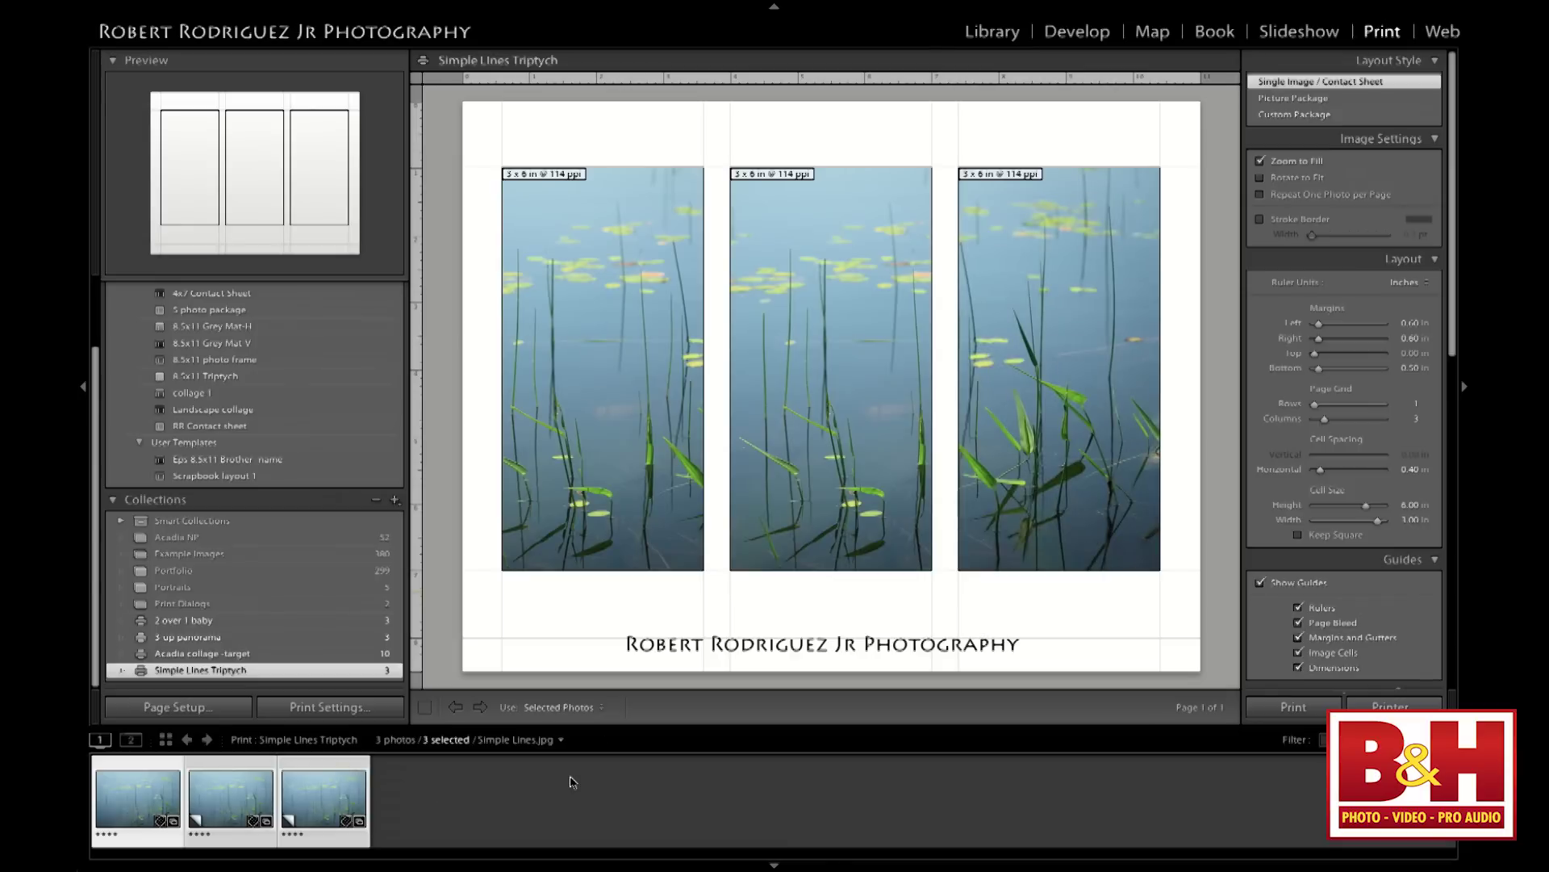
left_click_drag(623, 378, 703, 374)
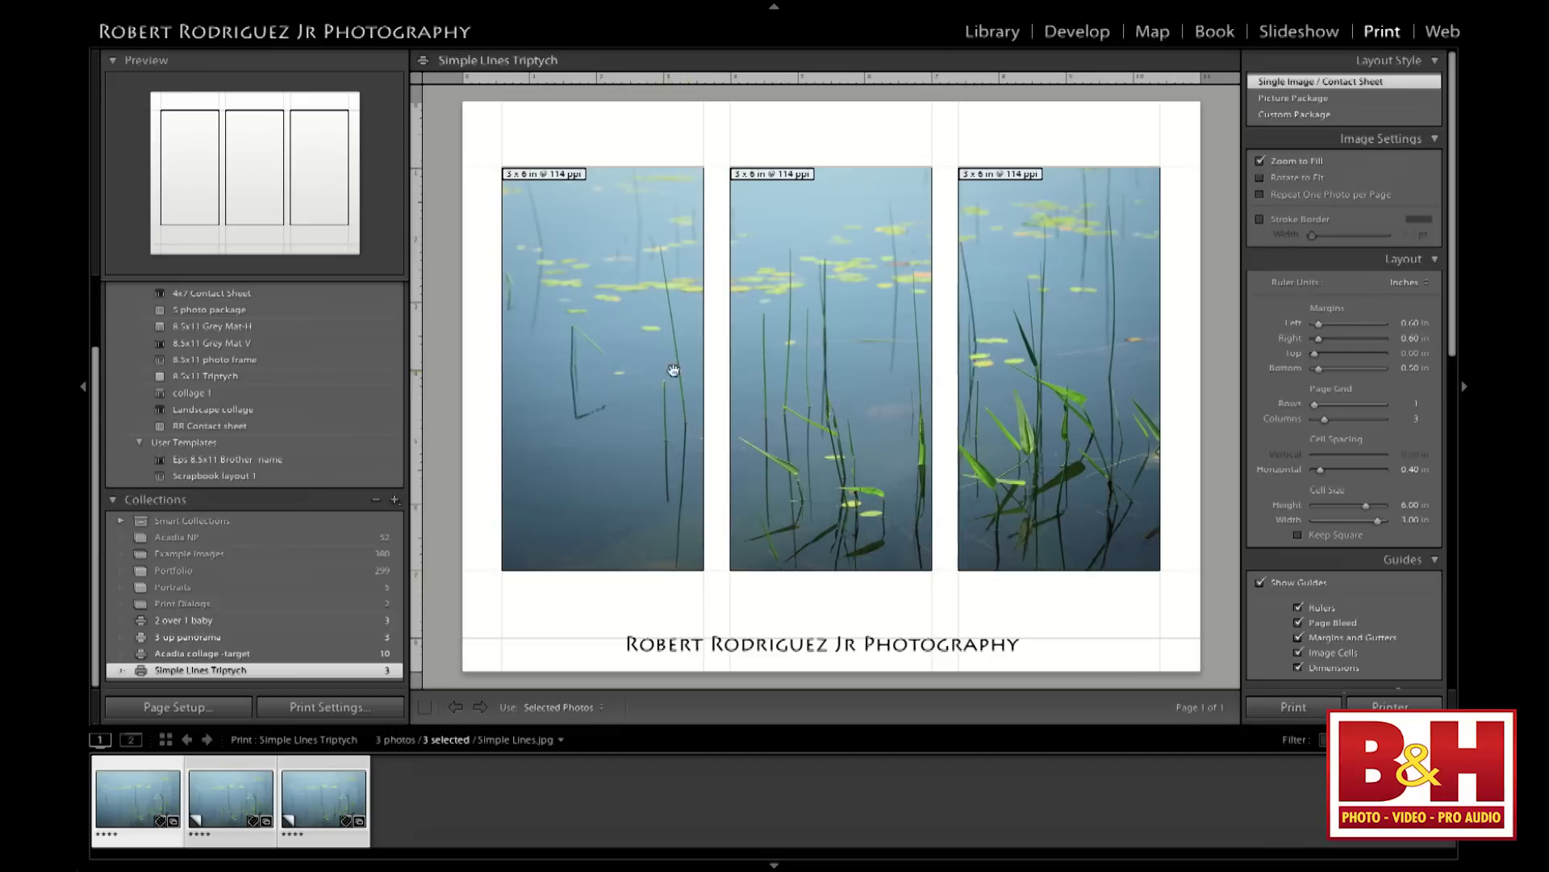
left_click_drag(879, 371, 1046, 365)
left_click_drag(888, 391, 665, 393)
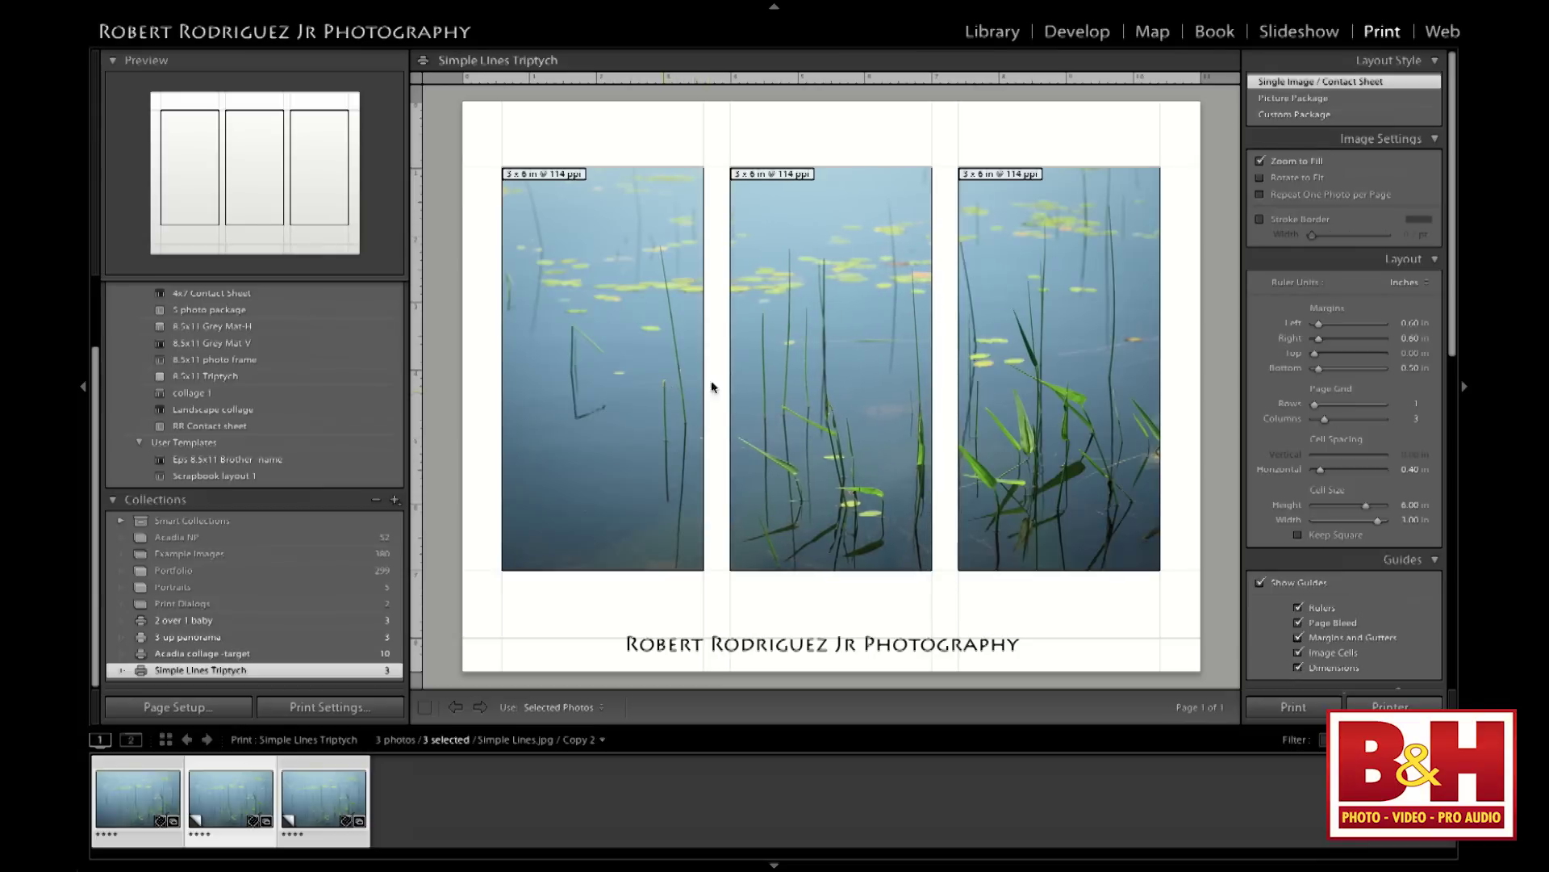
mouse_move(1049, 411)
left_mouse_down()
mouse_move(945, 411)
mouse_move(1085, 415)
mouse_move(1044, 412)
left_mouse_up()
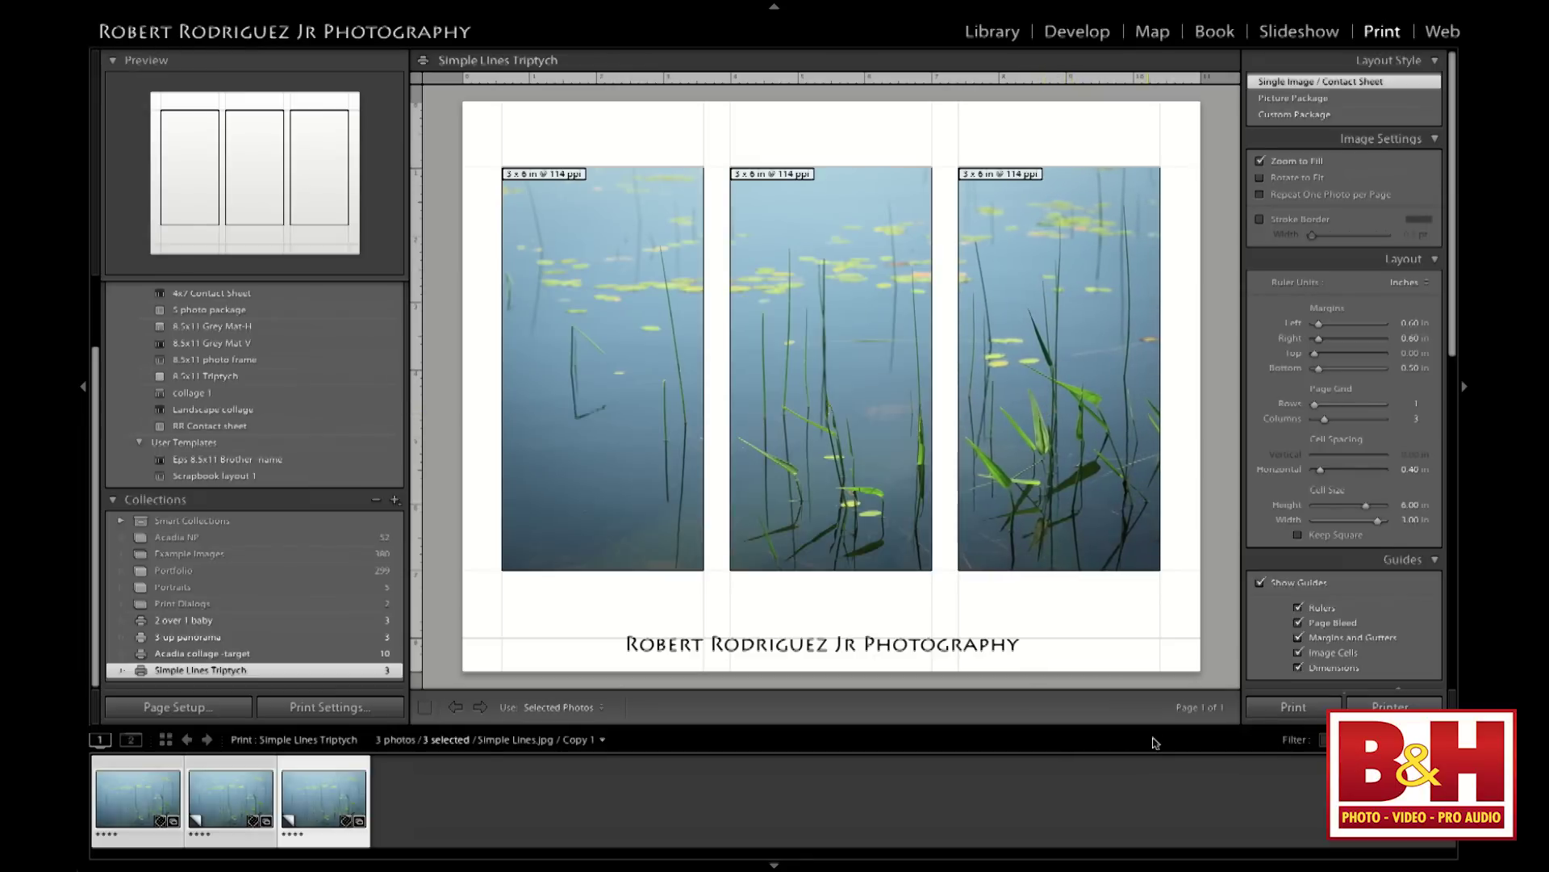
left_click_drag(1125, 495, 1111, 494)
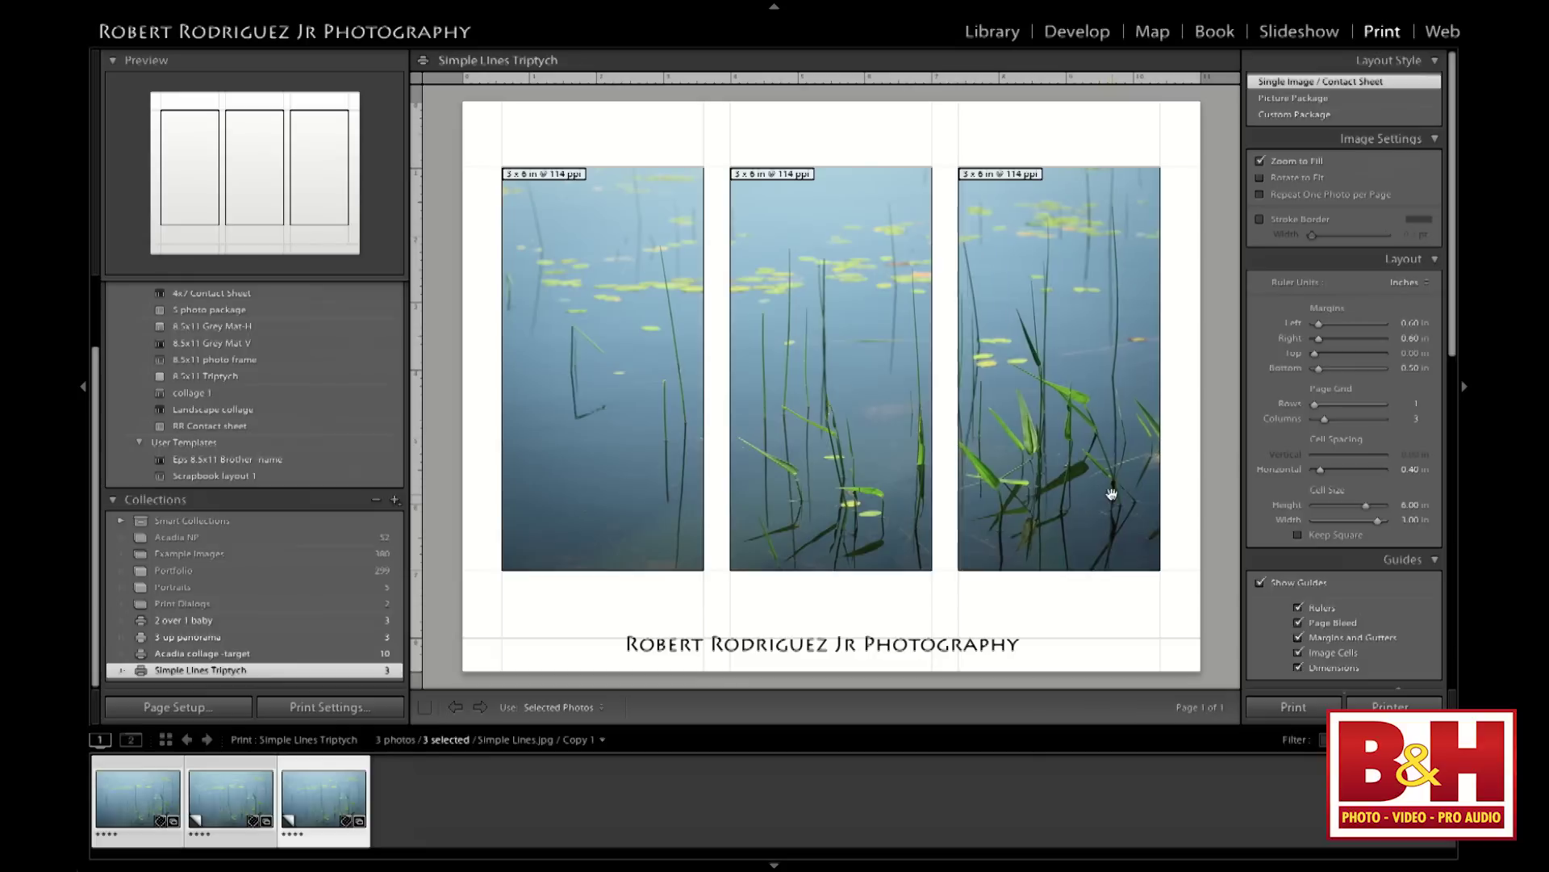